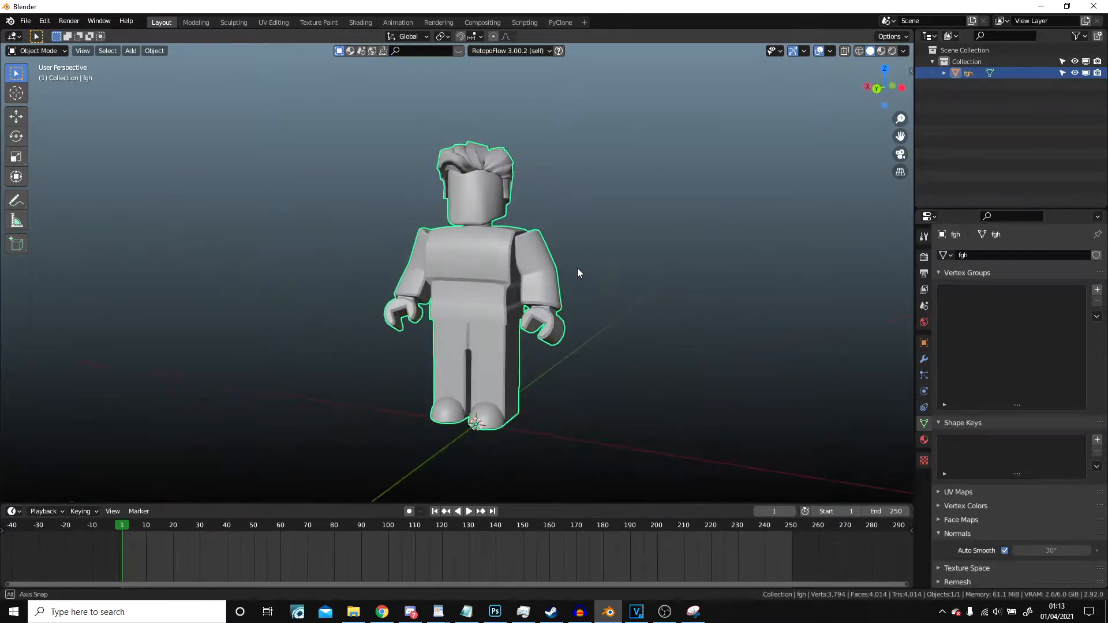
# Step: Examine the character model's head, hair and body from several angles in Object Mode and Edit Mode
pyautogui.scroll(2, 594, 272)
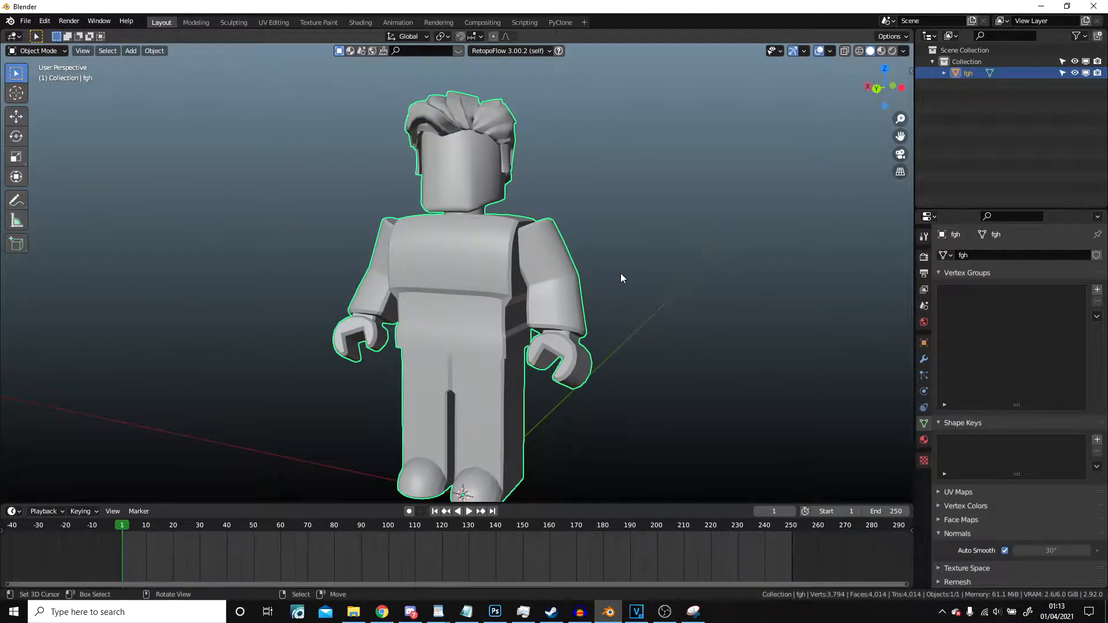
pyautogui.press('Tab')
pyautogui.moveTo(680, 270); pyautogui.dragTo(627, 296, button='middle')
pyautogui.scroll(3, 621, 286)
pyautogui.scroll(-2, 626, 296)
pyautogui.press('Tab')
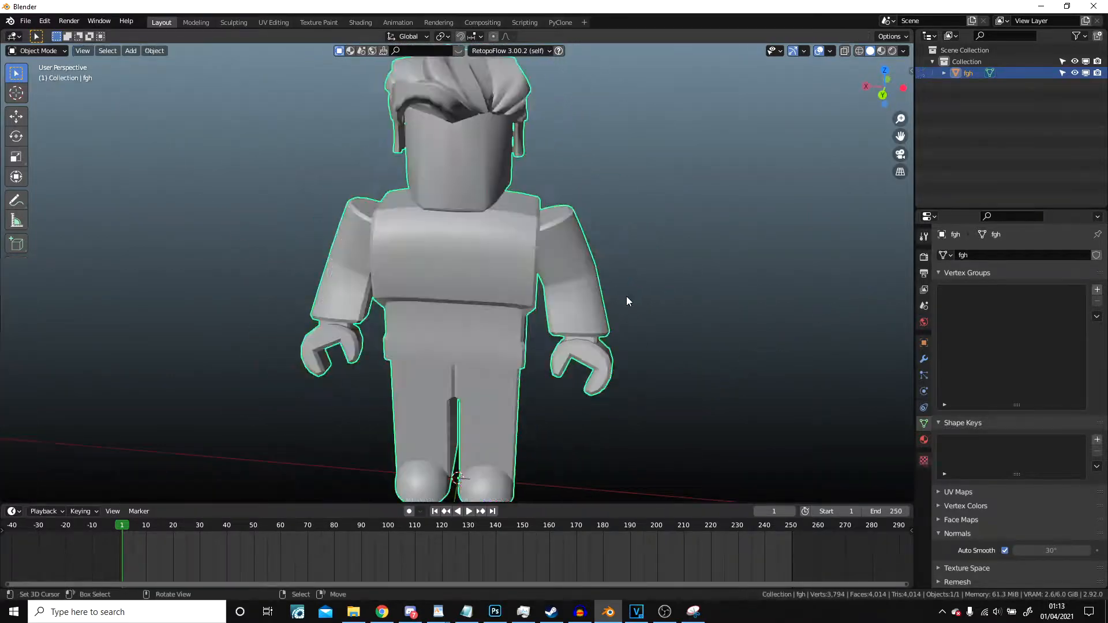
pyautogui.scroll(-1, 640, 287)
pyautogui.scroll(4, 640, 289)
pyautogui.moveTo(631, 252); pyautogui.dragTo(432, 267, button='middle')
pyautogui.scroll(-2, 577, 243)
pyautogui.press('Tab')
pyautogui.press('Tab')
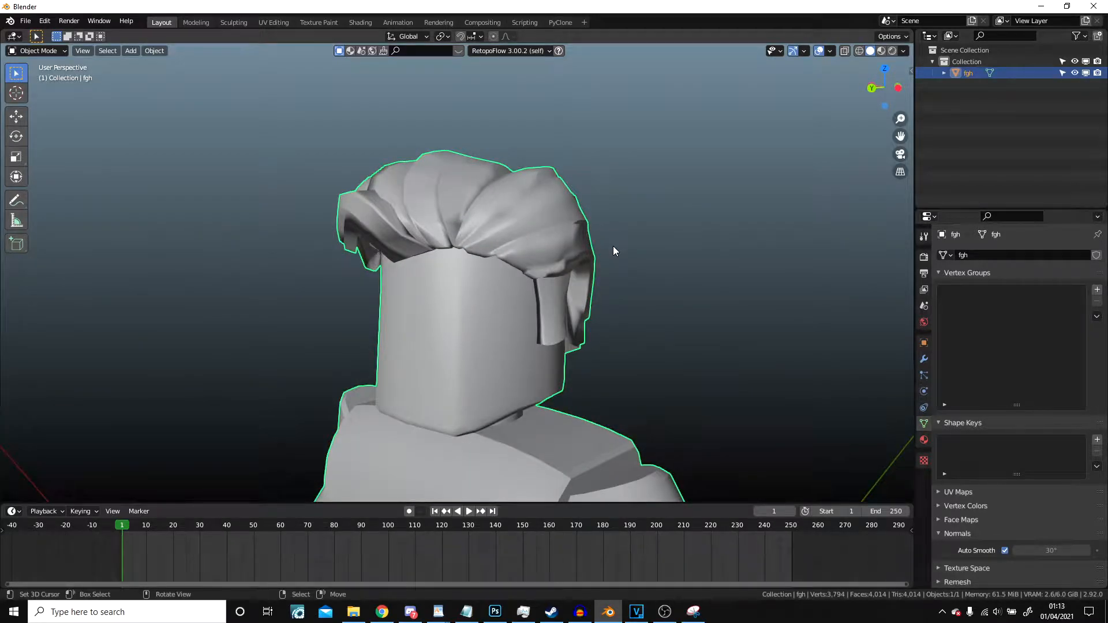
pyautogui.scroll(-5, 613, 246)
# Step: In Edit Mode, select the linked mesh pieces of the hair on the crown and the near sideburn
pyautogui.press('Tab')
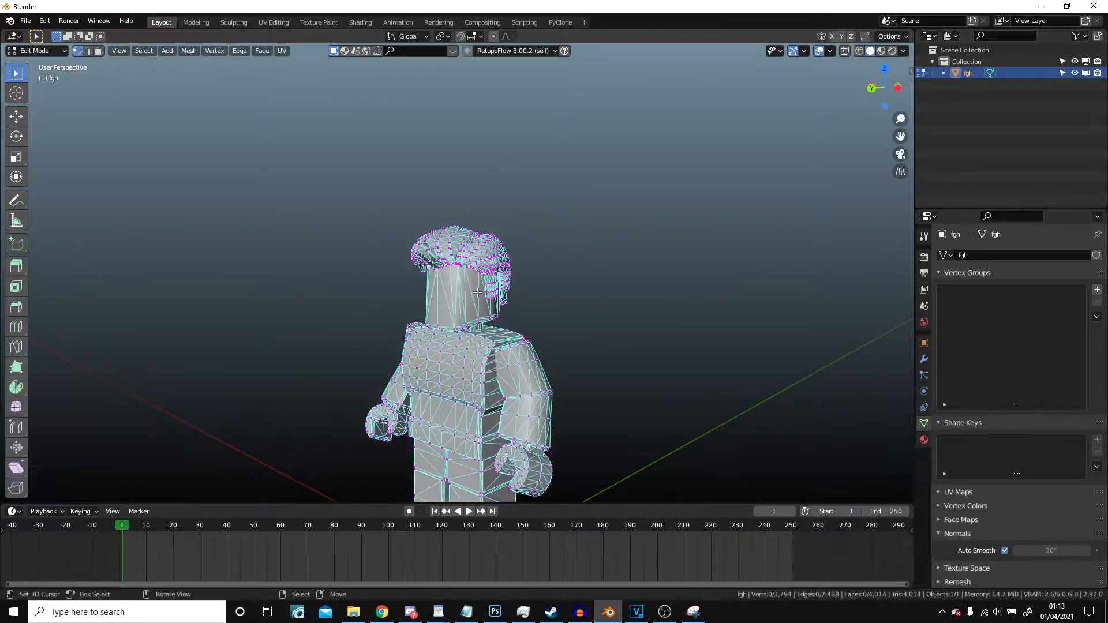
pyautogui.scroll(6, 606, 268)
pyautogui.moveTo(606, 269); pyautogui.dragTo(594, 248, button='middle')
pyautogui.scroll(3, 594, 248)
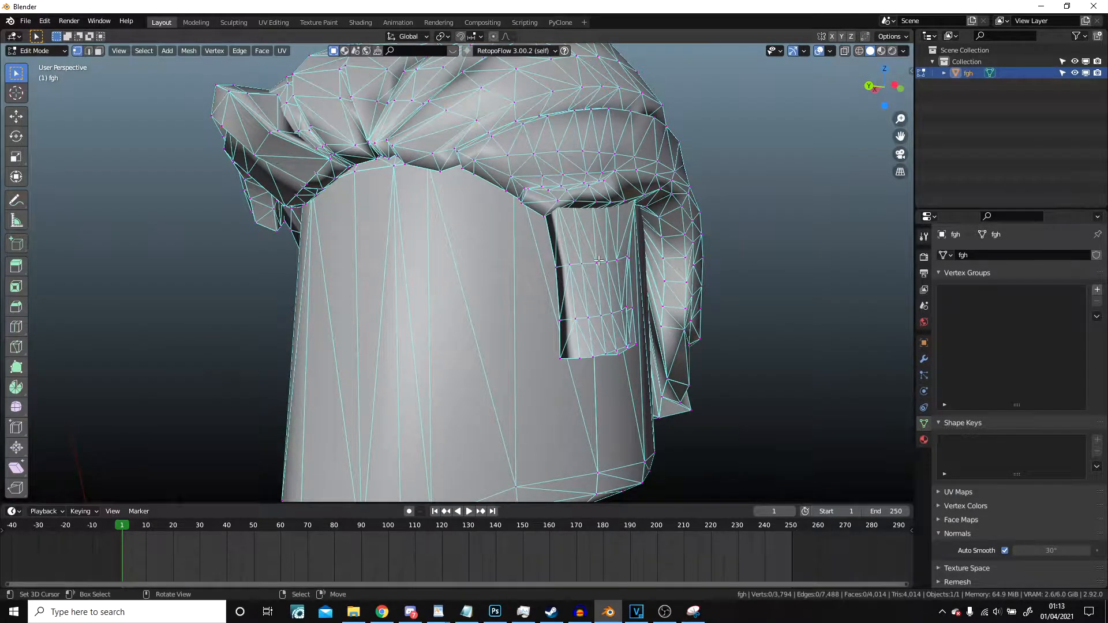
pyautogui.press('l')
pyautogui.scroll(-2, 553, 204)
pyautogui.press('l')
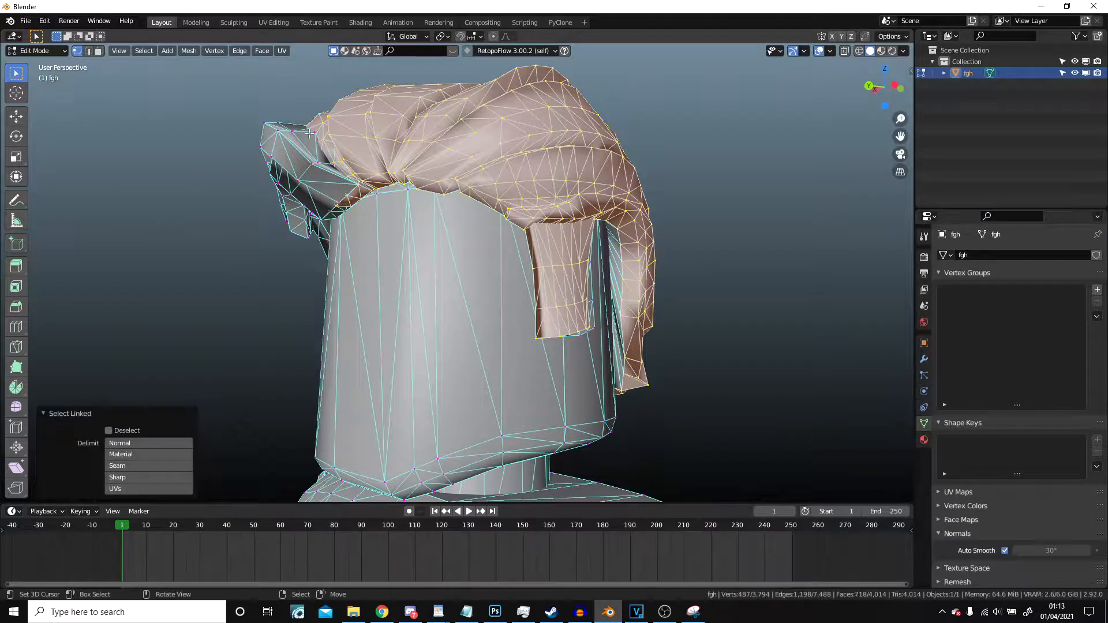
# Step: Add the linked hair pieces on the opposite side of the head and its sideburn to the selection
pyautogui.moveTo(308, 133); pyautogui.dragTo(414, 200, button='middle')
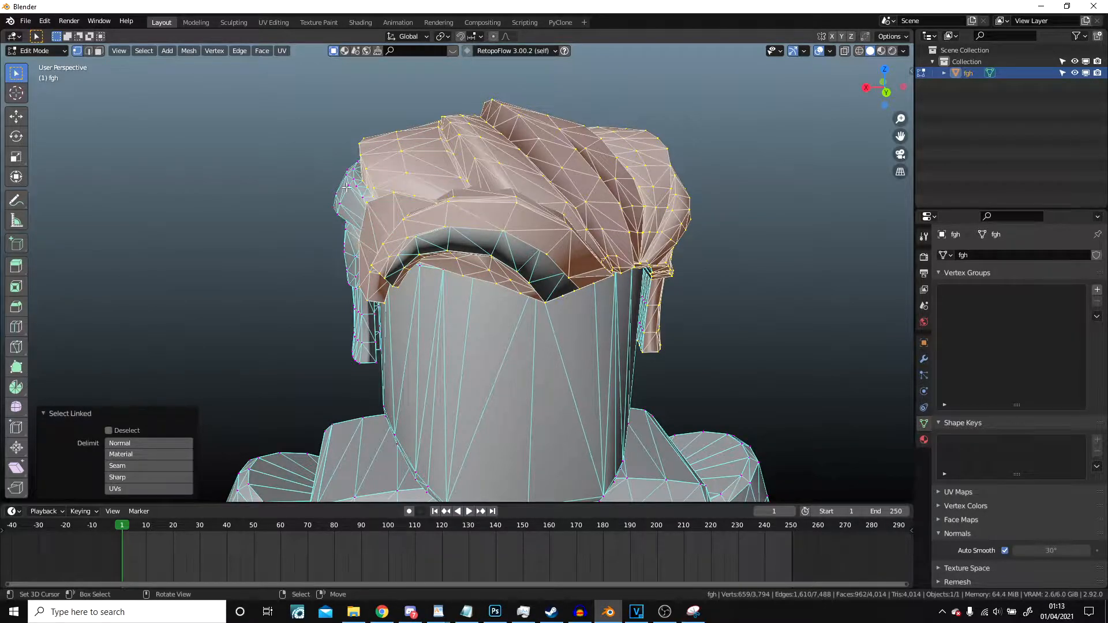
pyautogui.moveTo(351, 211); pyautogui.dragTo(415, 232, button='middle')
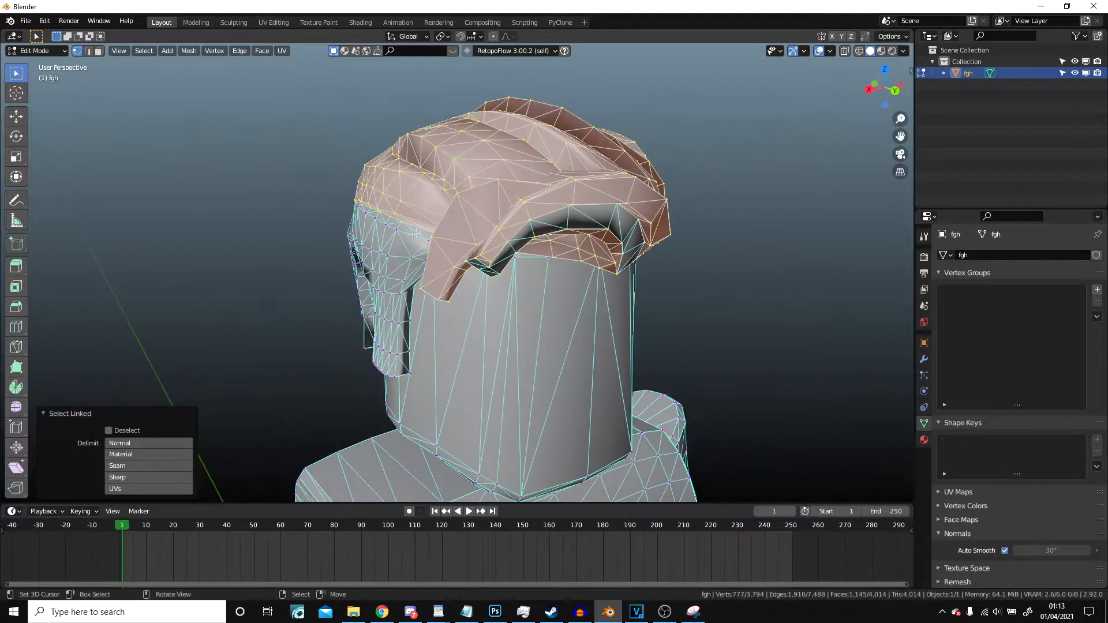
pyautogui.press('l')
pyautogui.moveTo(390, 325); pyautogui.dragTo(722, 268, button='middle')
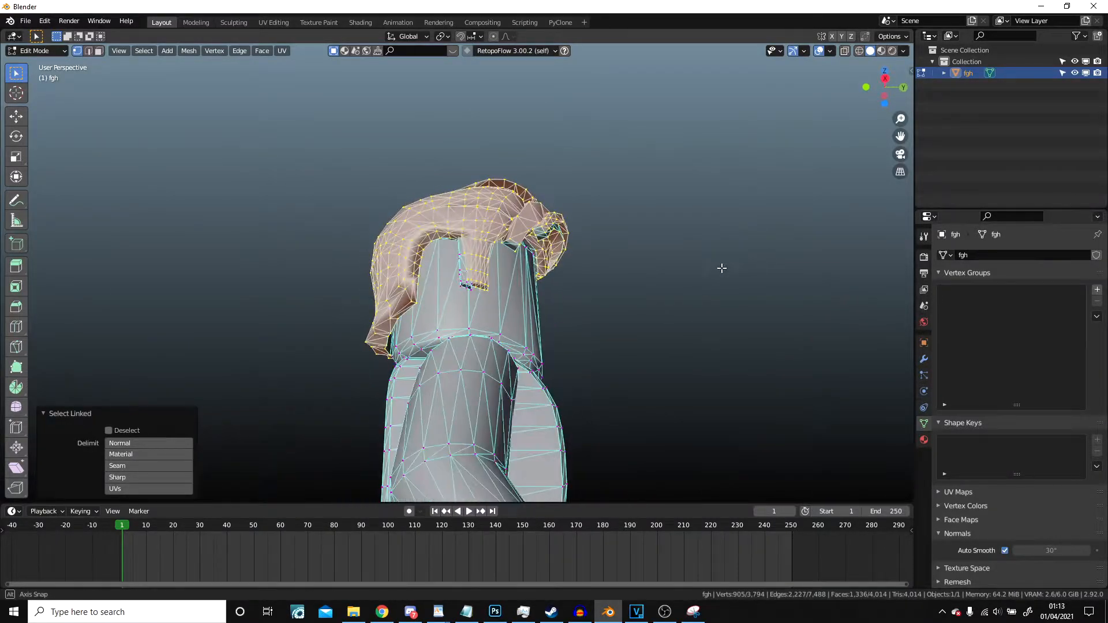
pyautogui.scroll(4, 491, 290)
pyautogui.moveTo(478, 304); pyautogui.dragTo(500, 182, button='middle')
pyautogui.press('l')
pyautogui.scroll(-5, 386, 260)
pyautogui.moveTo(386, 260); pyautogui.dragTo(730, 336, button='middle')
# Step: Try moving the selected hair up and away from the head
pyautogui.press('g')
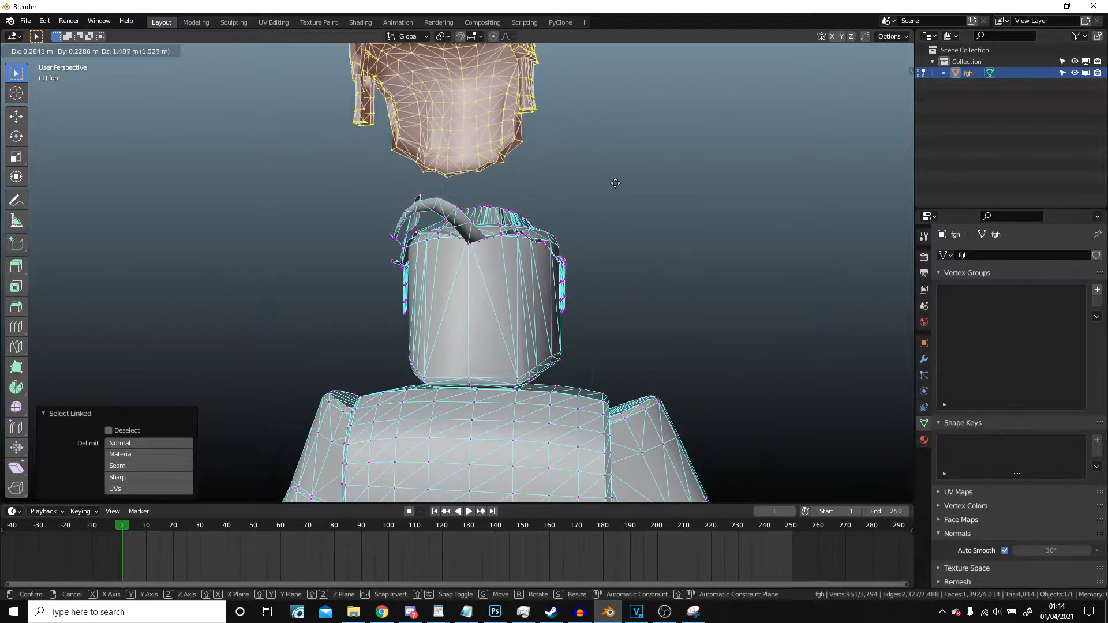
pyautogui.click(619, 166)
pyautogui.moveTo(619, 167); pyautogui.dragTo(670, 220, button='middle')
pyautogui.hotkey('ctrl', 'z')
# Step: Delete the vertices of the selected hair and clear away the leftover hair pieces around the head
pyautogui.press('x')
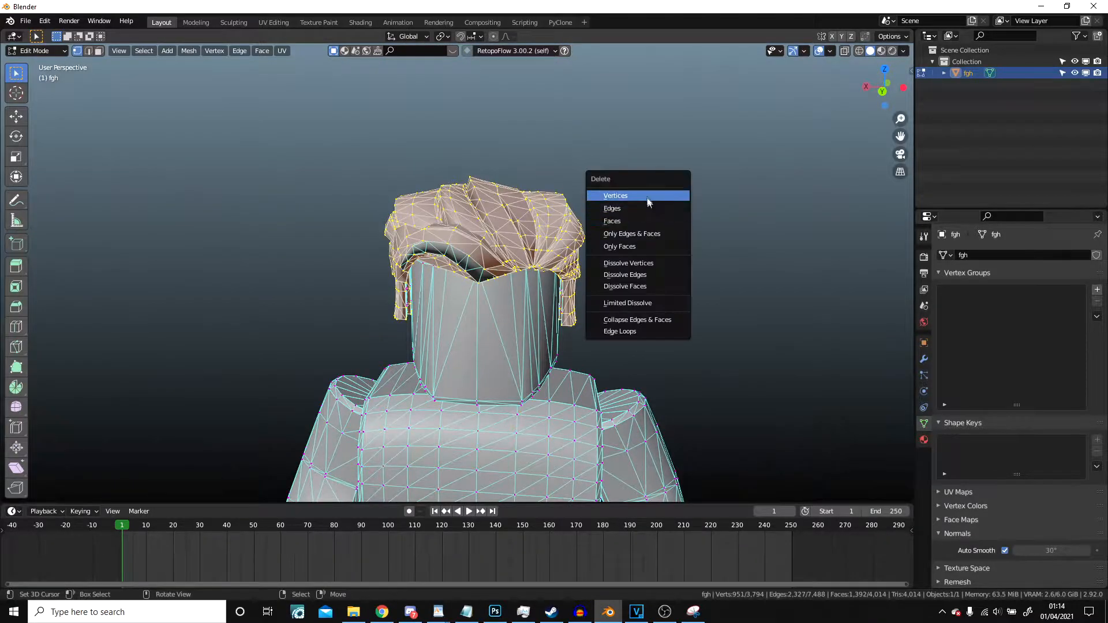
pyautogui.click(645, 196)
pyautogui.scroll(2, 638, 202)
pyautogui.moveTo(539, 245); pyautogui.dragTo(660, 244, button='middle')
pyautogui.scroll(1, 635, 257)
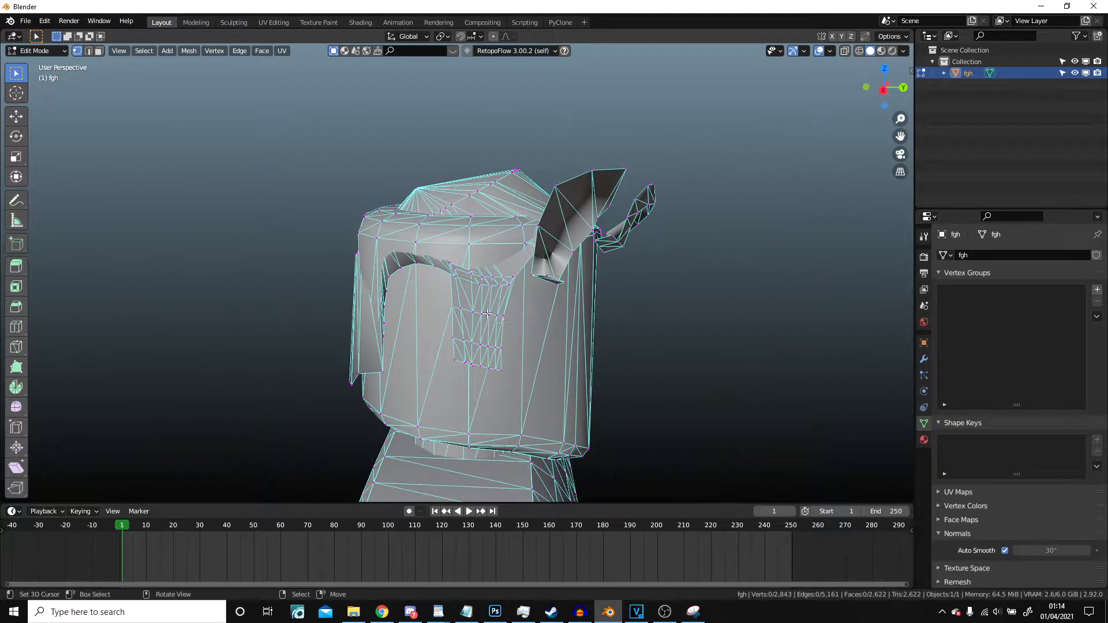
pyautogui.press('l')
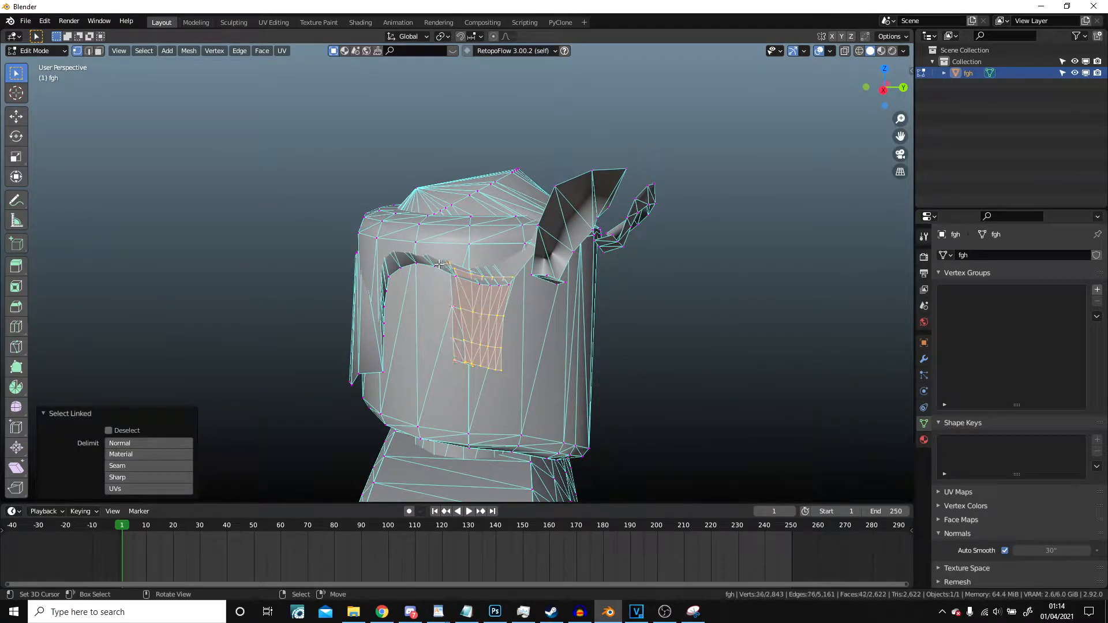
pyautogui.moveTo(645, 198)
pyautogui.mouseDown(button='middle')
pyautogui.moveTo(409, 299)
pyautogui.moveTo(663, 271)
pyautogui.moveTo(633, 267)
pyautogui.moveTo(645, 279)
pyautogui.moveTo(828, 284)
pyautogui.moveTo(678, 263)
pyautogui.moveTo(588, 195)
pyautogui.moveTo(390, 214)
pyautogui.moveTo(339, 208)
pyautogui.moveTo(416, 260)
pyautogui.moveTo(443, 247)
pyautogui.moveTo(396, 213)
pyautogui.moveTo(346, 203)
pyautogui.moveTo(452, 207)
pyautogui.mouseUp(button='middle')
pyautogui.press('x')
pyautogui.click(633, 271)
pyautogui.click(525, 199)
pyautogui.scroll(-3, 477, 218)
pyautogui.press('z')
pyautogui.click(559, 228)
pyautogui.scroll(-5, 719, 247)
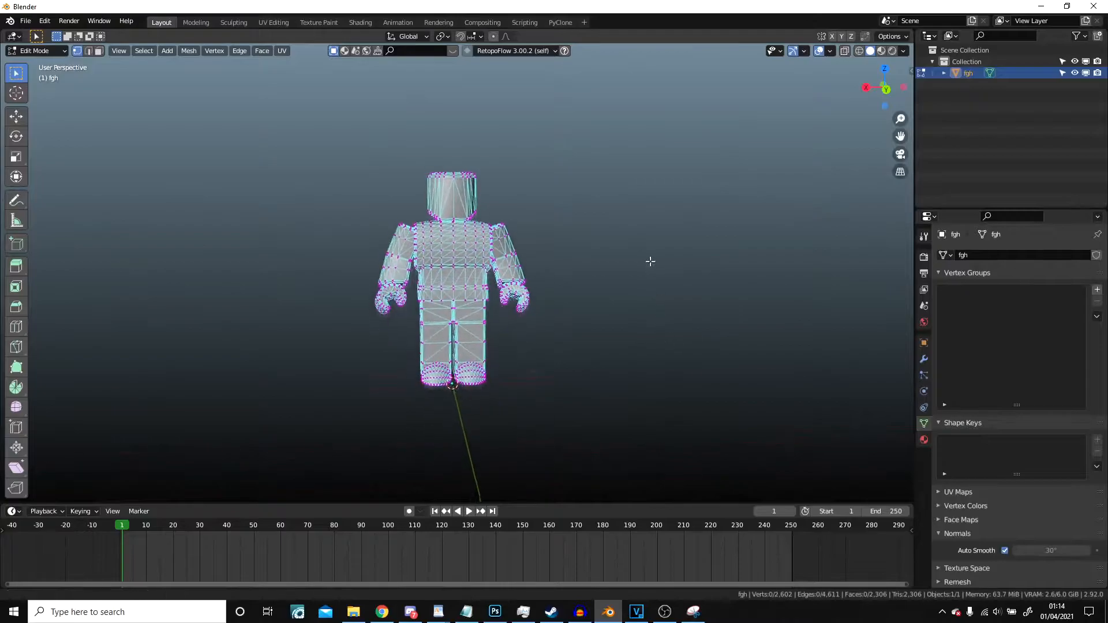
# Step: Return to Object Mode and inspect the hairless character in solid shading
pyautogui.press('Tab')
pyautogui.moveTo(642, 266)
pyautogui.mouseDown(button='middle')
pyautogui.moveTo(549, 263)
pyautogui.moveTo(714, 264)
pyautogui.moveTo(611, 265)
pyautogui.moveTo(680, 235)
pyautogui.moveTo(618, 237)
pyautogui.moveTo(637, 247)
pyautogui.mouseUp(button='middle')
pyautogui.scroll(3, 613, 233)
pyautogui.click(865, 51)
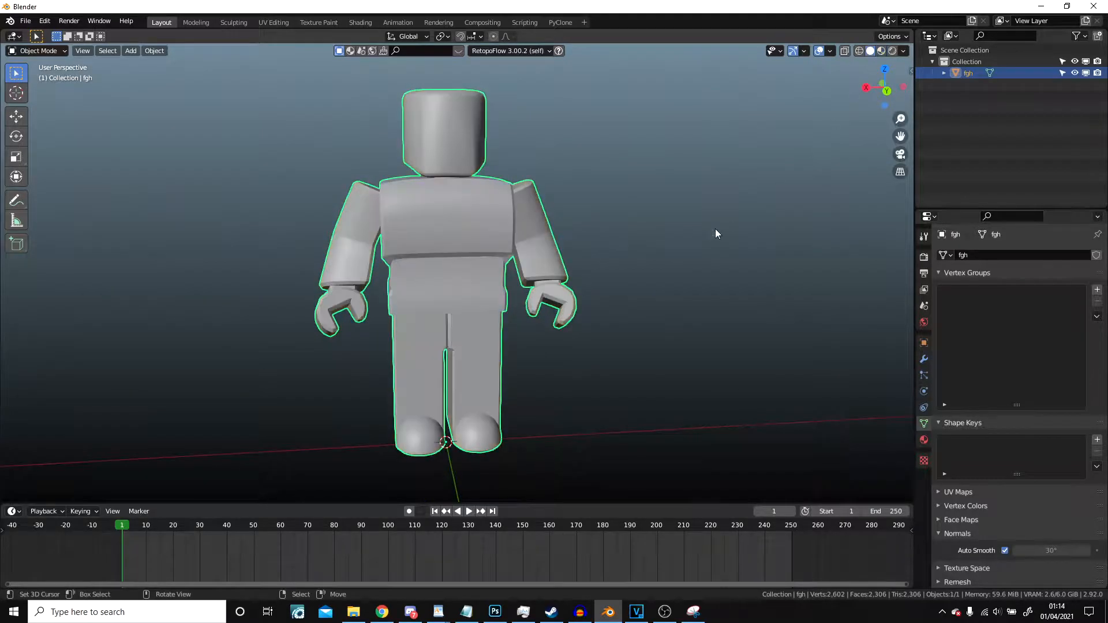
# Step: Select the character's entire mesh in Edit Mode and merge its vertices by distance
pyautogui.moveTo(717, 235); pyautogui.dragTo(669, 230, button='middle')
pyautogui.press('Tab')
pyautogui.scroll(3, 665, 235)
pyautogui.press('a')
pyautogui.scroll(-2, 667, 233)
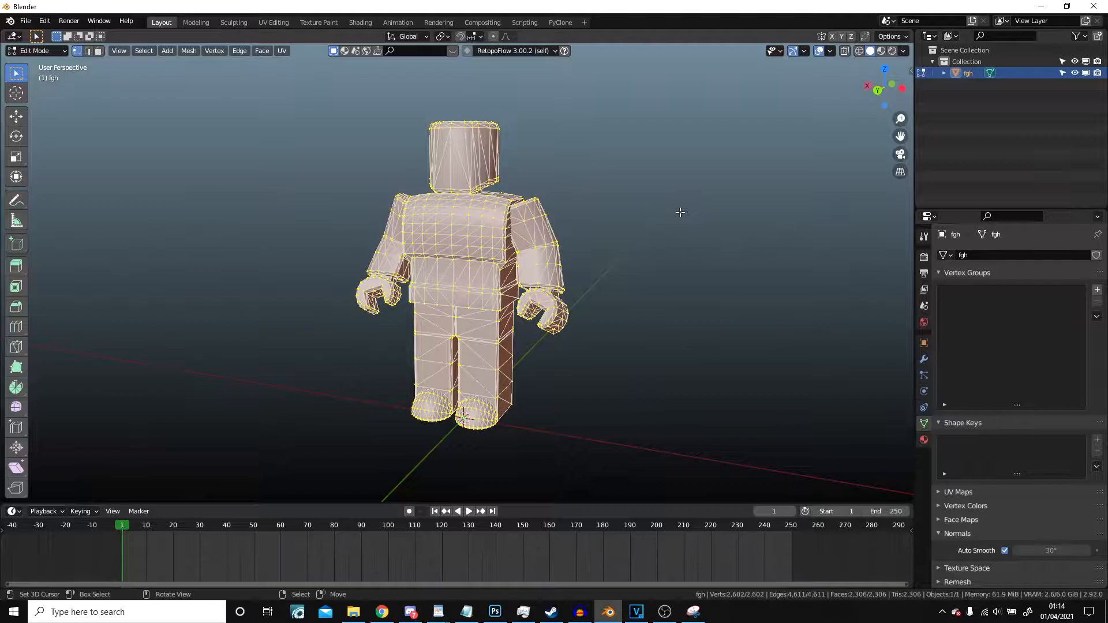
pyautogui.rightClick(680, 212)
pyautogui.moveTo(684, 310)
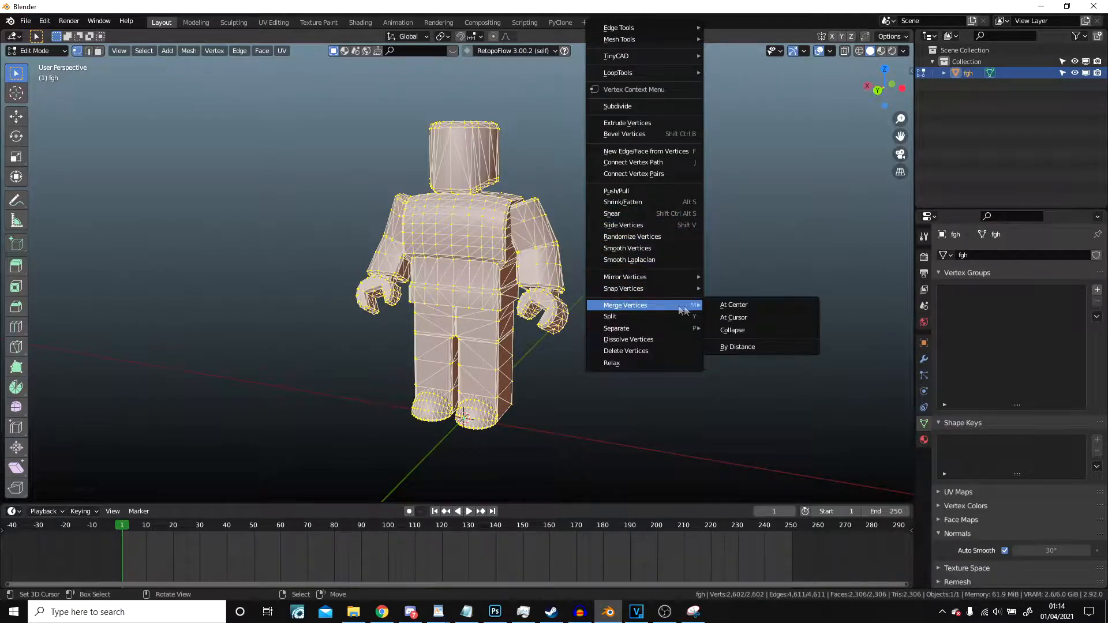
pyautogui.click(750, 347)
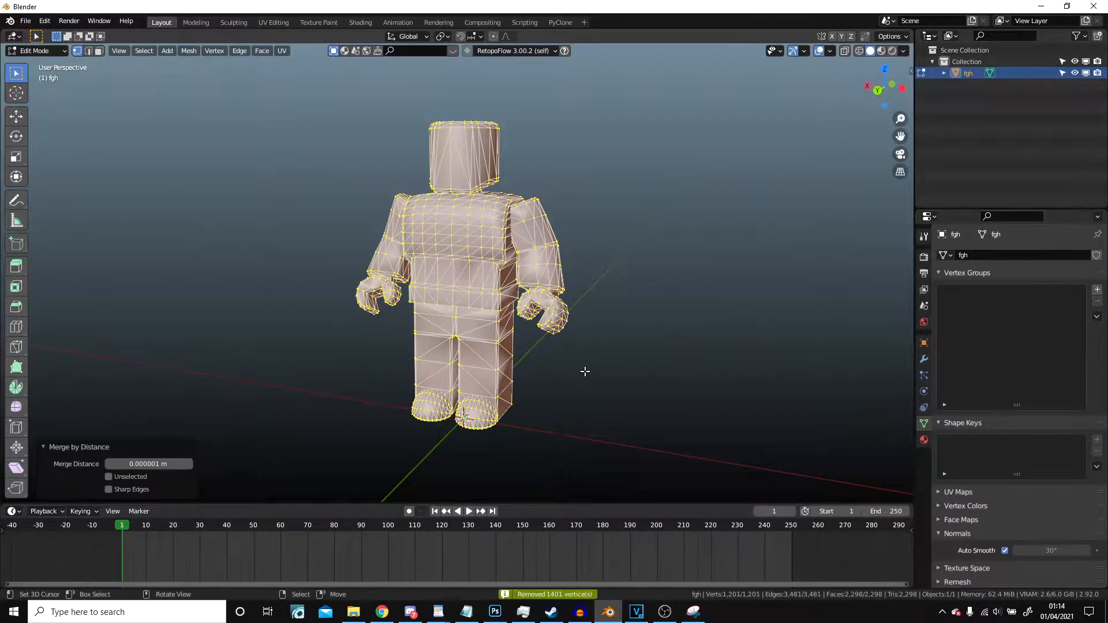
# Step: Return to Object Mode and turn off Auto Smooth for the character mesh's normals
pyautogui.scroll(2, 604, 404)
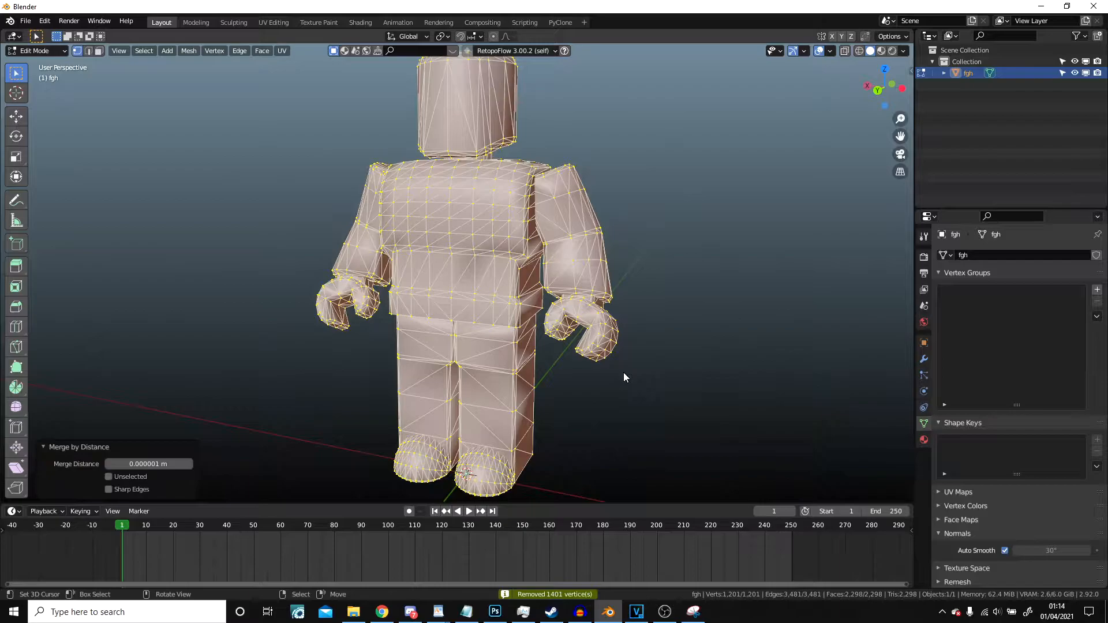
pyautogui.press('Tab')
pyautogui.moveTo(638, 343); pyautogui.dragTo(709, 357, button='middle')
pyautogui.click(1003, 550)
pyautogui.moveTo(553, 368)
pyautogui.mouseDown(button='middle')
pyautogui.moveTo(538, 364)
pyautogui.moveTo(599, 346)
pyautogui.mouseUp(button='middle')
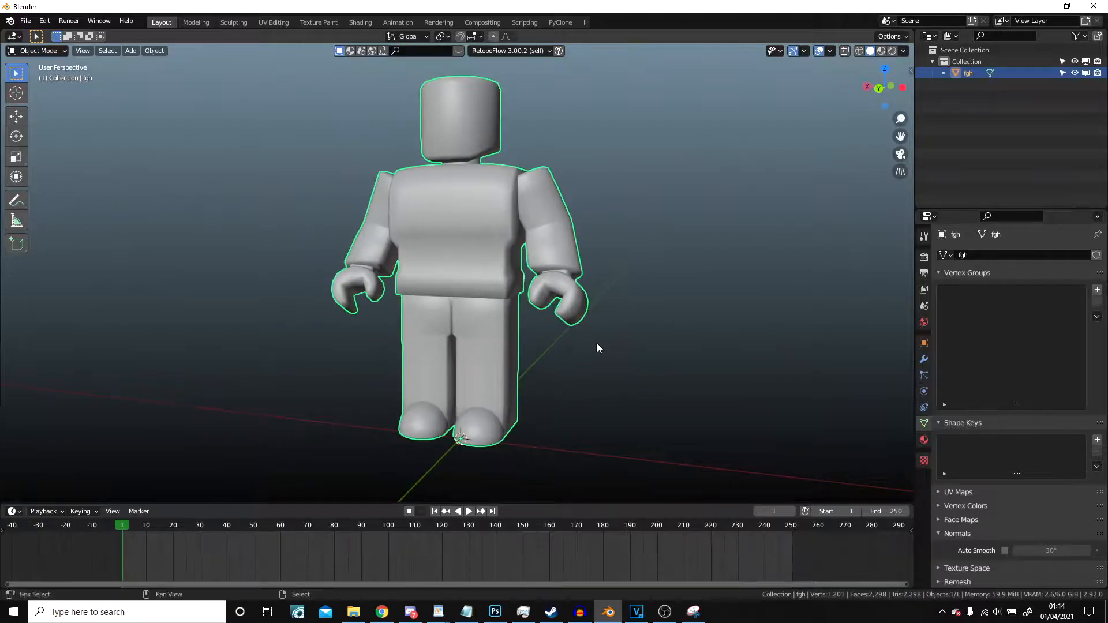
pyautogui.click(1004, 551)
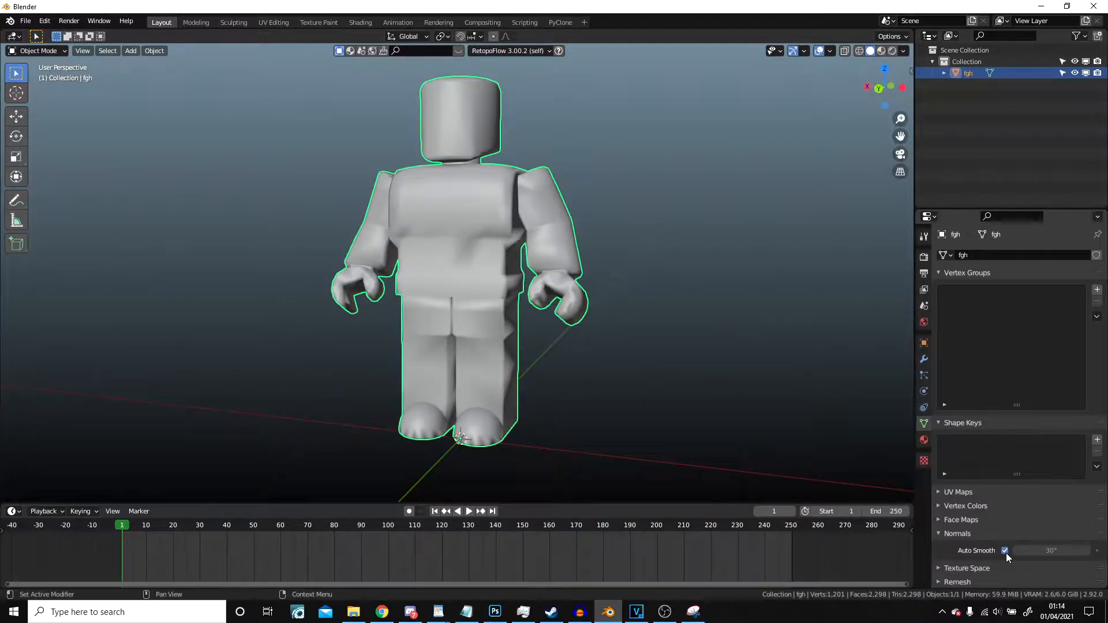
pyautogui.click(1004, 551)
pyautogui.scroll(2, 648, 355)
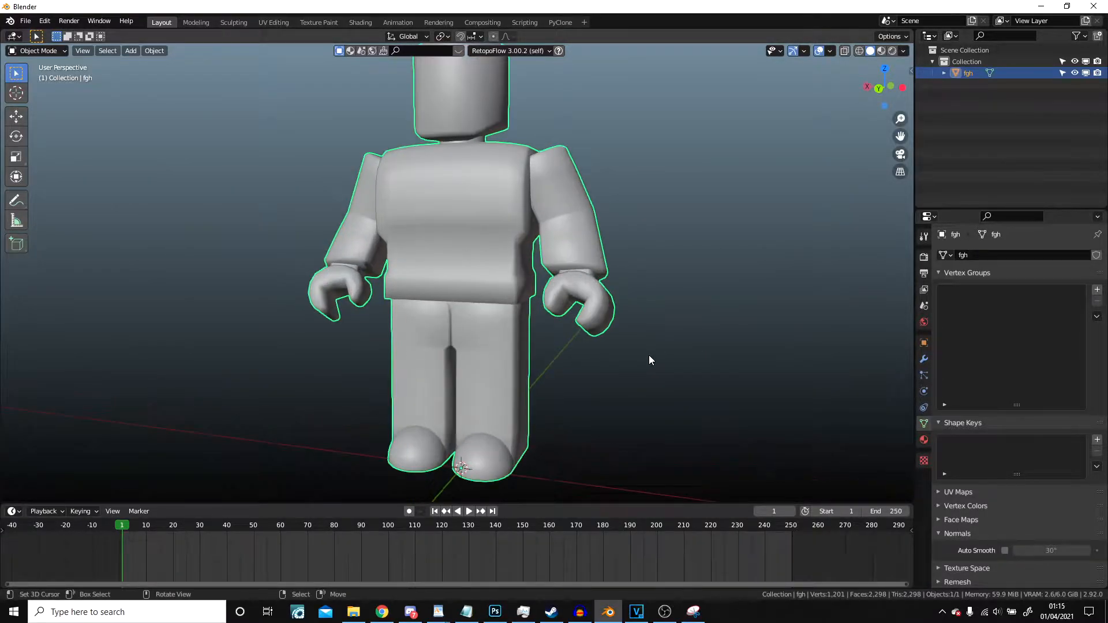
# Step: Convert the whole character mesh from triangles to quads in Edit Mode with Tris to Quads
pyautogui.press('Tab')
pyautogui.keyDown('shift'); pyautogui.moveTo(630, 333); pyautogui.dragTo(685, 427, button='middle'); pyautogui.keyUp('shift')
pyautogui.scroll(3, 617, 305)
pyautogui.scroll(-2, 628, 305)
pyautogui.scroll(-2, 628, 304)
pyautogui.scroll(4, 685, 424)
pyautogui.keyDown('shift'); pyautogui.moveTo(684, 375); pyautogui.dragTo(645, 280, button='middle'); pyautogui.keyUp('shift')
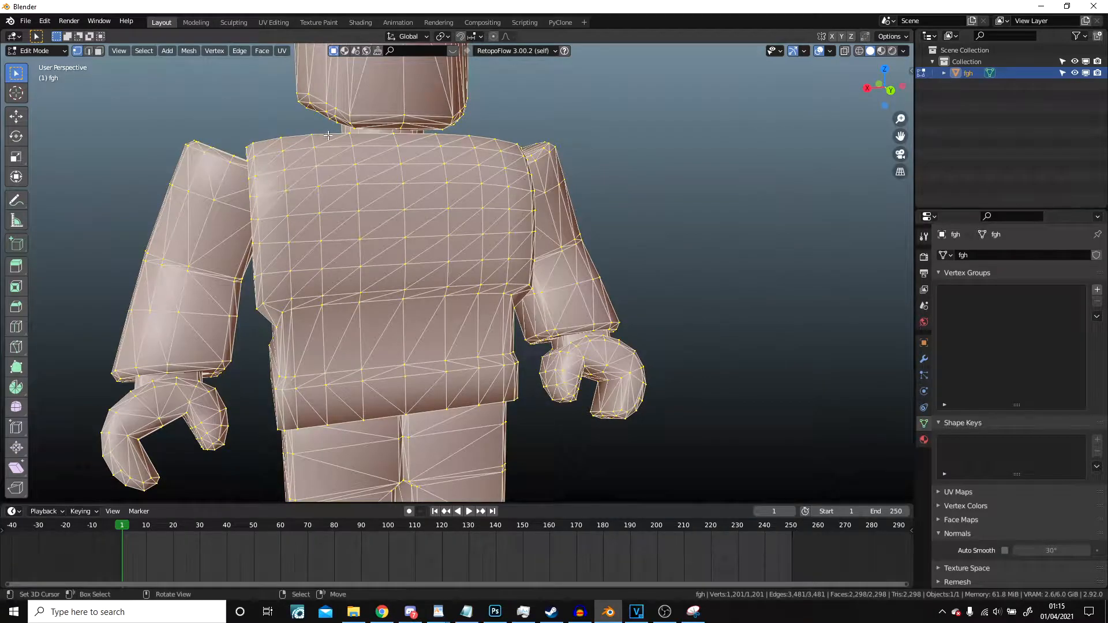
pyautogui.scroll(-4, 704, 303)
pyautogui.moveTo(706, 303); pyautogui.dragTo(686, 293, button='middle')
pyautogui.press('F3')
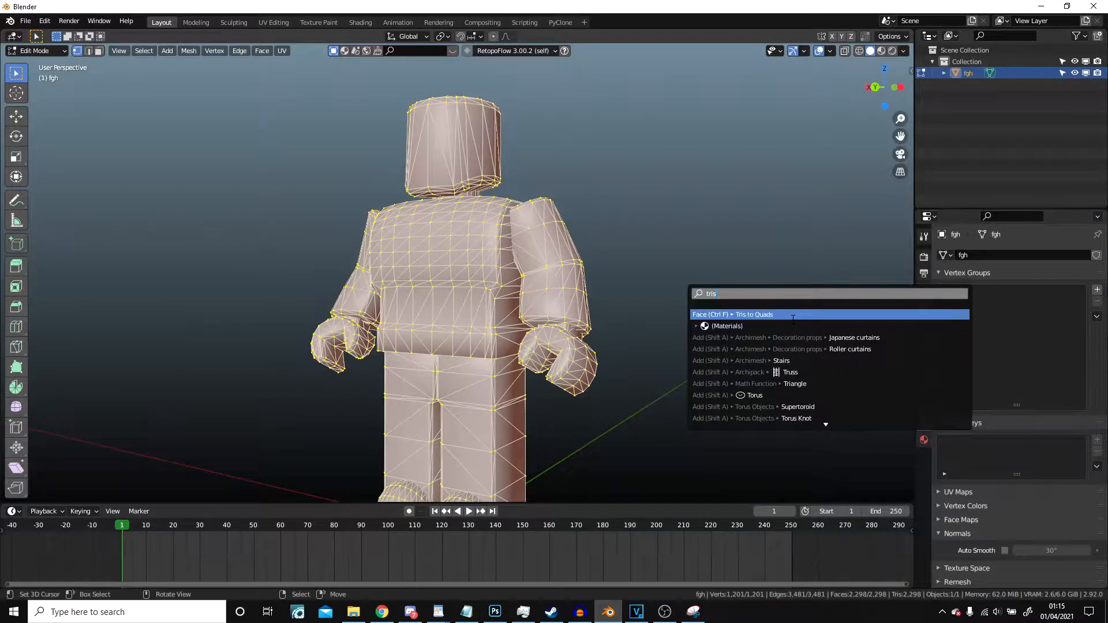
pyautogui.press('Return')
# Step: Try moving only the linked arm piece away from the torso
pyautogui.moveTo(639, 343); pyautogui.dragTo(885, 284, button='middle')
pyautogui.scroll(5, 538, 260)
pyautogui.scroll(-3, 657, 290)
pyautogui.keyDown('shift'); pyautogui.moveTo(772, 301); pyautogui.dragTo(551, 184, button='middle'); pyautogui.keyUp('shift')
pyautogui.scroll(1, 579, 299)
pyautogui.hotkey('alt', 'a')
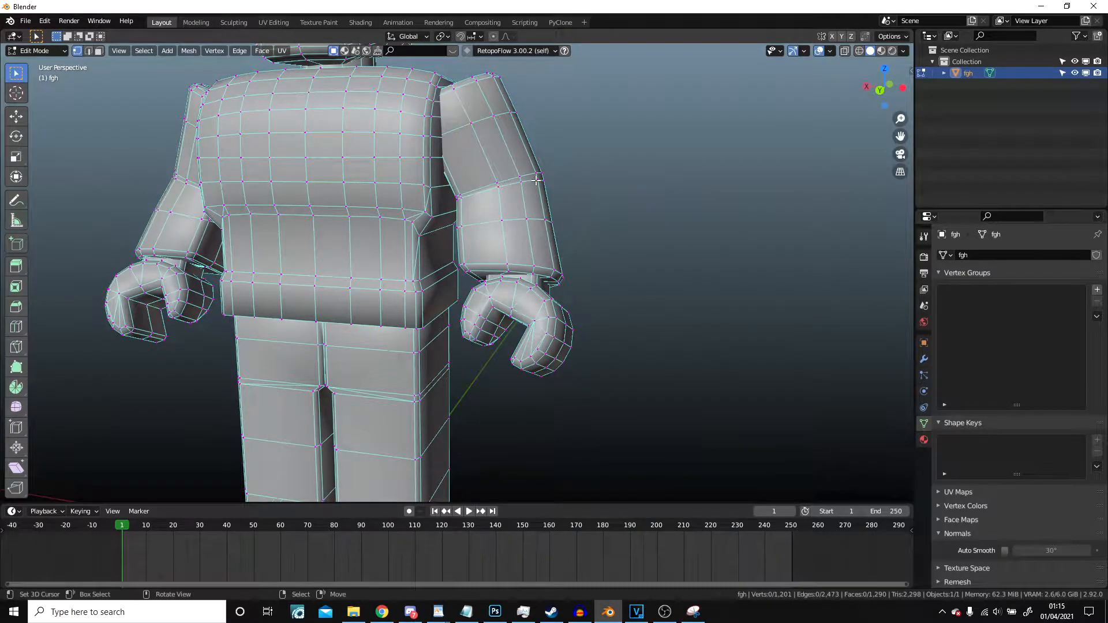
pyautogui.press('l')
pyautogui.scroll(-2, 536, 180)
pyautogui.moveTo(536, 178); pyautogui.dragTo(586, 173, button='middle')
pyautogui.press('g')
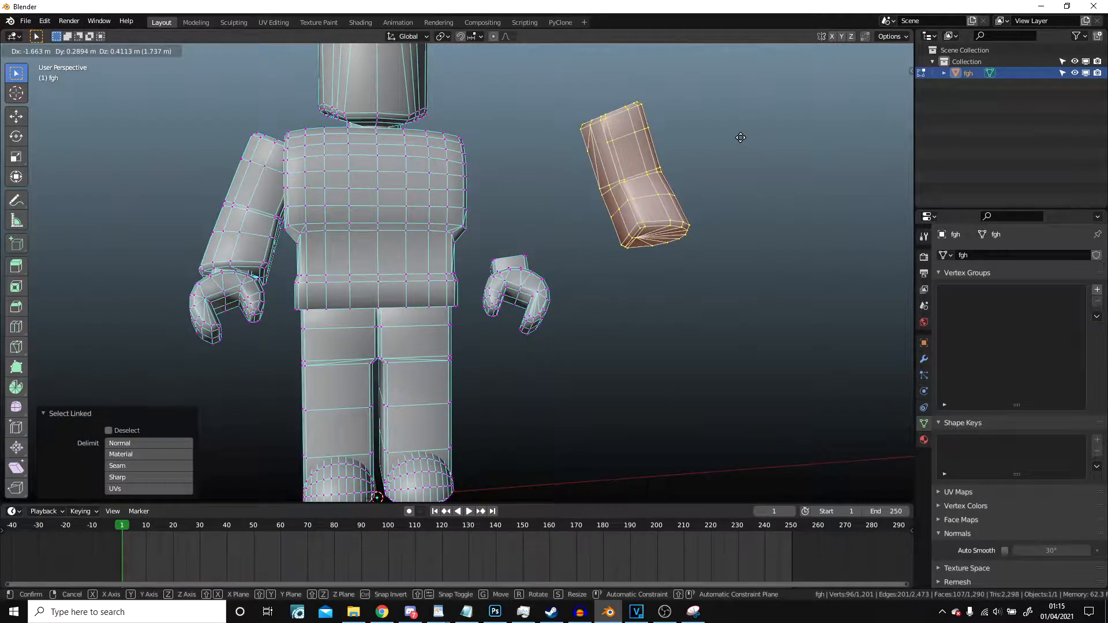
pyautogui.click(740, 137)
pyautogui.moveTo(740, 137); pyautogui.dragTo(683, 118, button='middle')
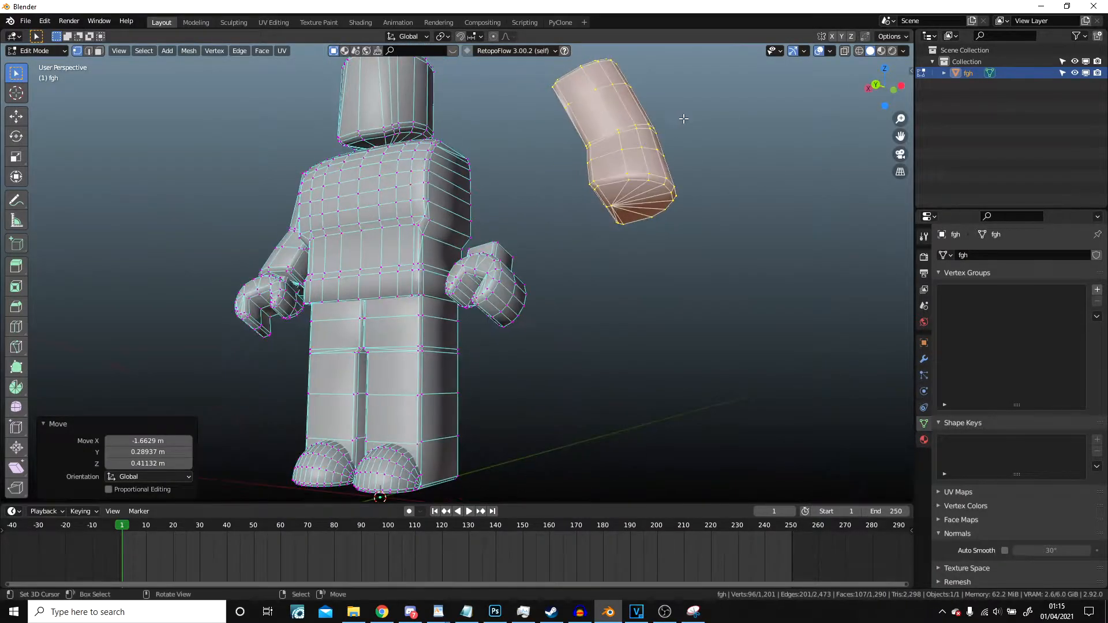
pyautogui.hotkey('ctrl', 'z')
# Step: In edge select mode, dissolve the stray diagonal edges at the torso's front waist corner beside the near arm
pyautogui.scroll(8, 533, 222)
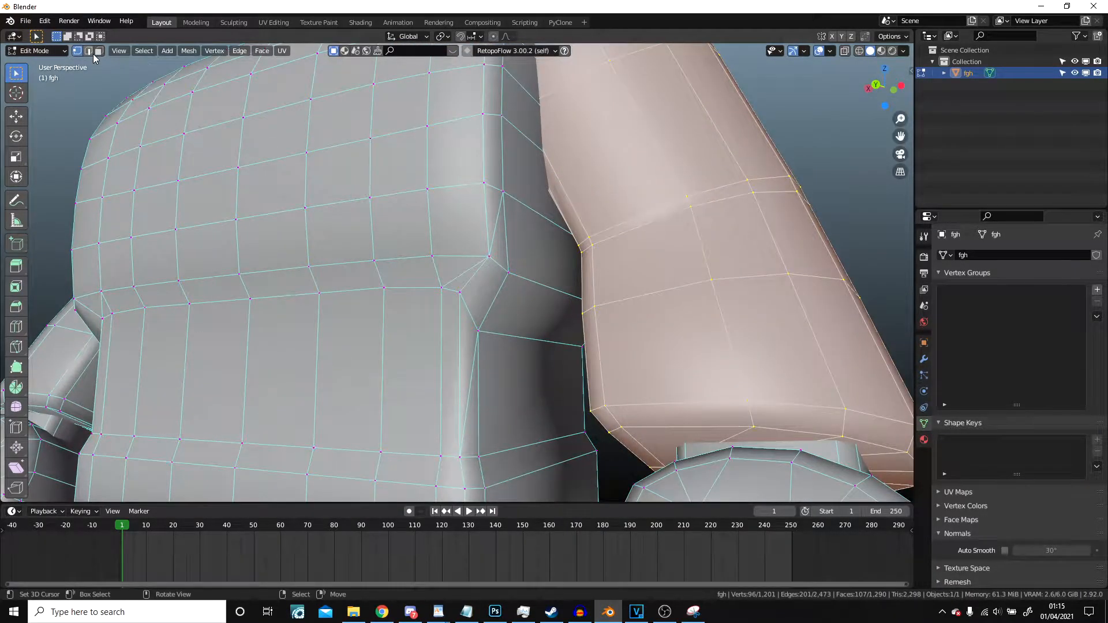
pyautogui.click(88, 51)
pyautogui.scroll(2, 469, 272)
pyautogui.click(468, 272)
pyautogui.press('x')
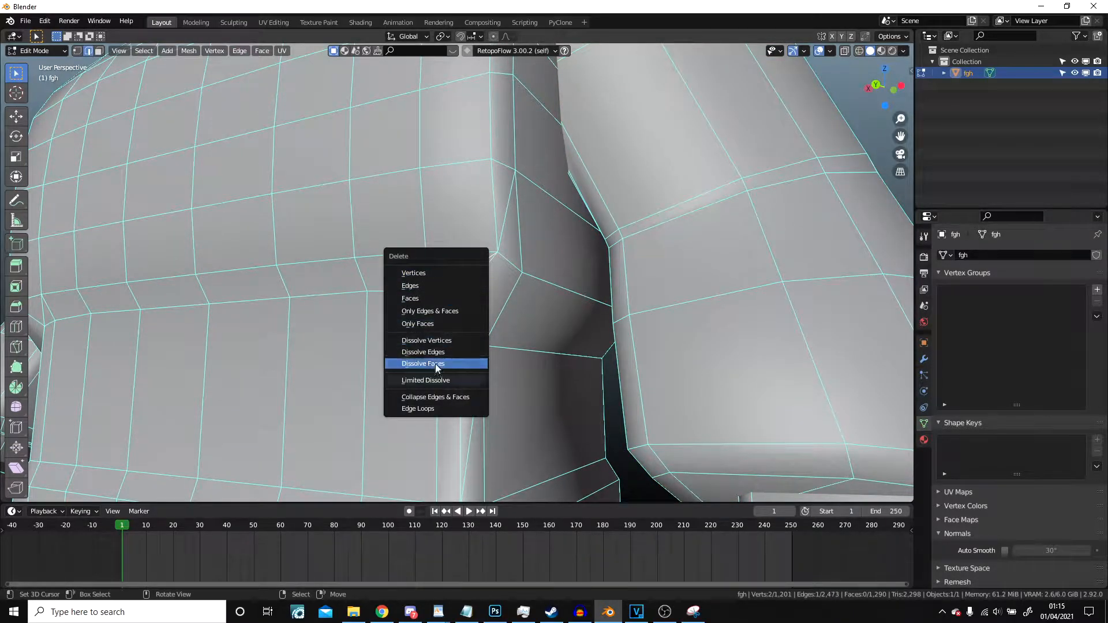
pyautogui.click(438, 352)
pyautogui.click(514, 211)
pyautogui.press('x')
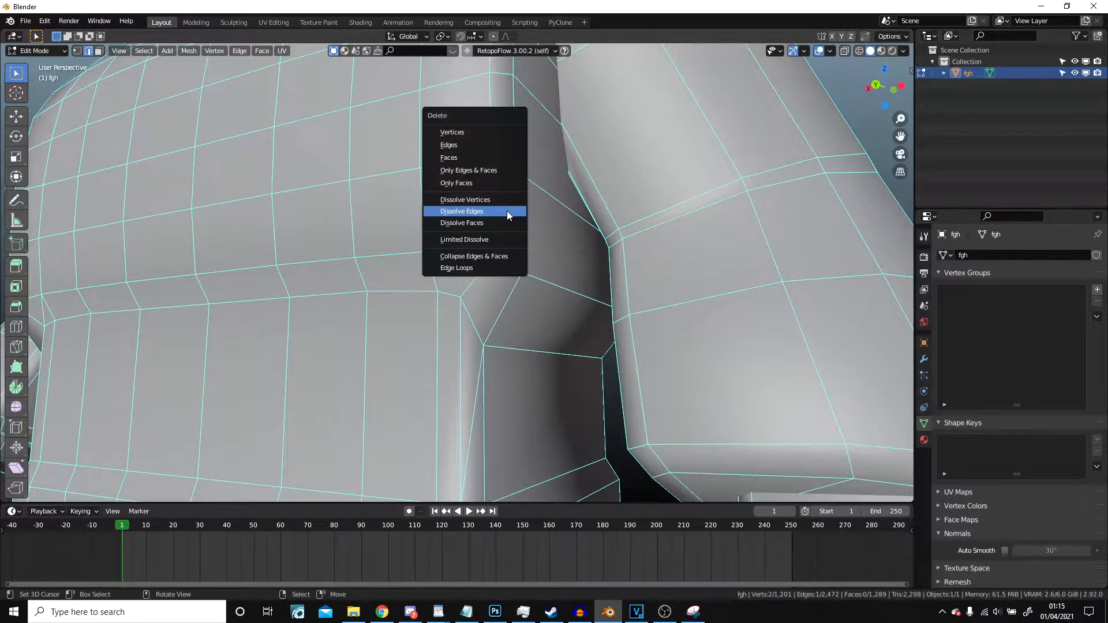
pyautogui.click(506, 210)
pyautogui.scroll(-3, 473, 276)
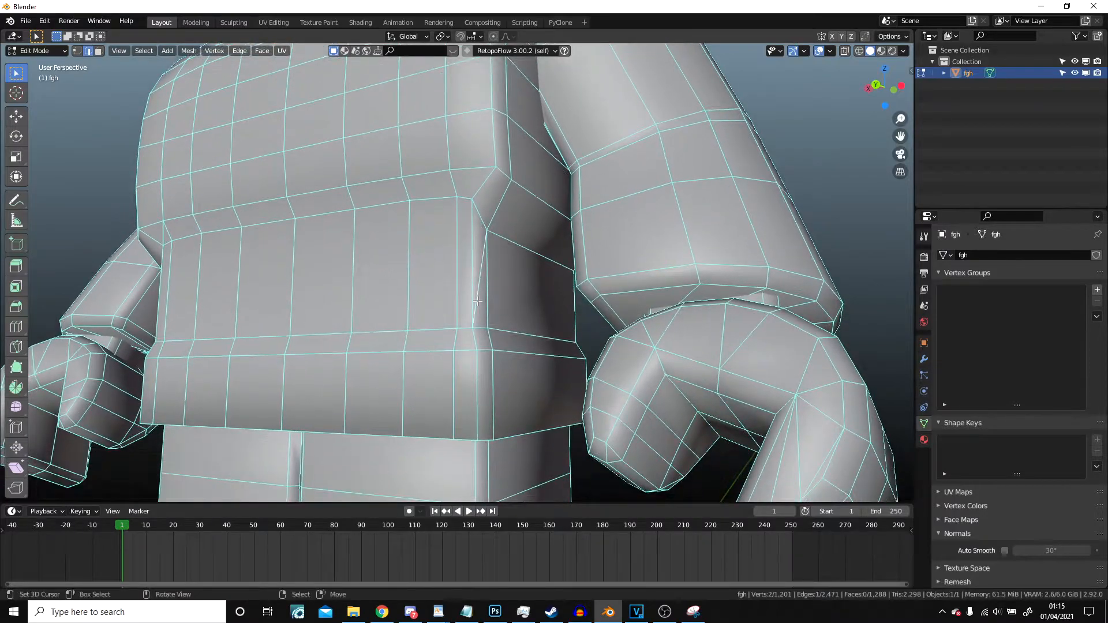
pyautogui.press('x')
pyautogui.click(477, 300)
# Step: Dissolve the stray diagonal edges at the torso's other waist corners, where the chest bulge meets the waist
pyautogui.moveTo(478, 300); pyautogui.dragTo(413, 260, button='middle')
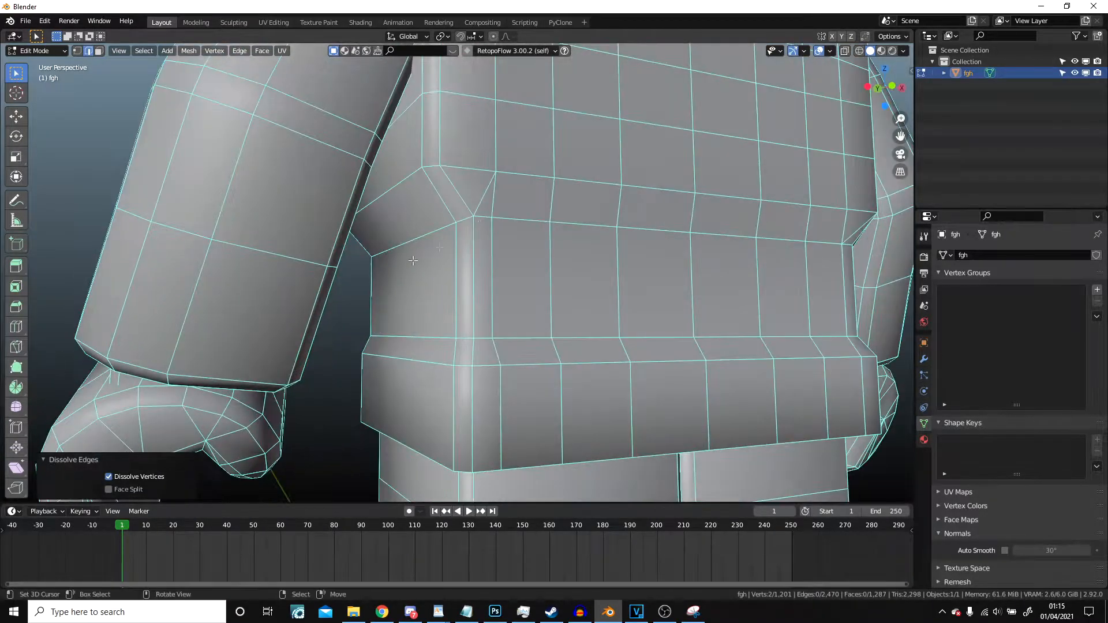
pyautogui.press('x')
pyautogui.click(480, 202)
pyautogui.scroll(-2, 481, 203)
pyautogui.moveTo(783, 231); pyautogui.dragTo(511, 178, button='middle')
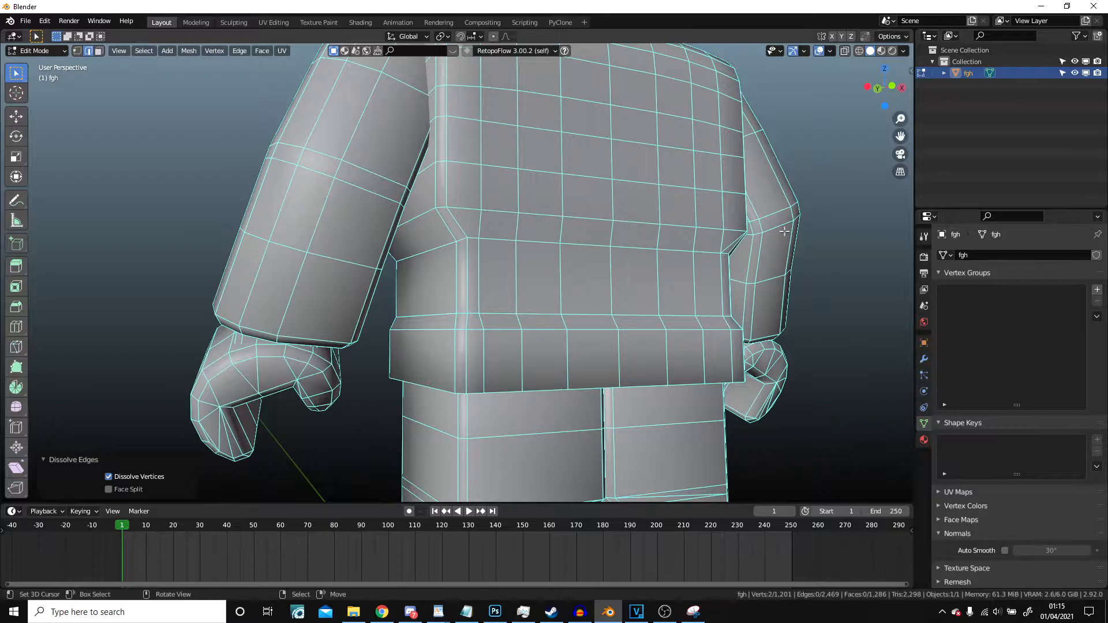
pyautogui.press('x')
pyautogui.click(573, 159)
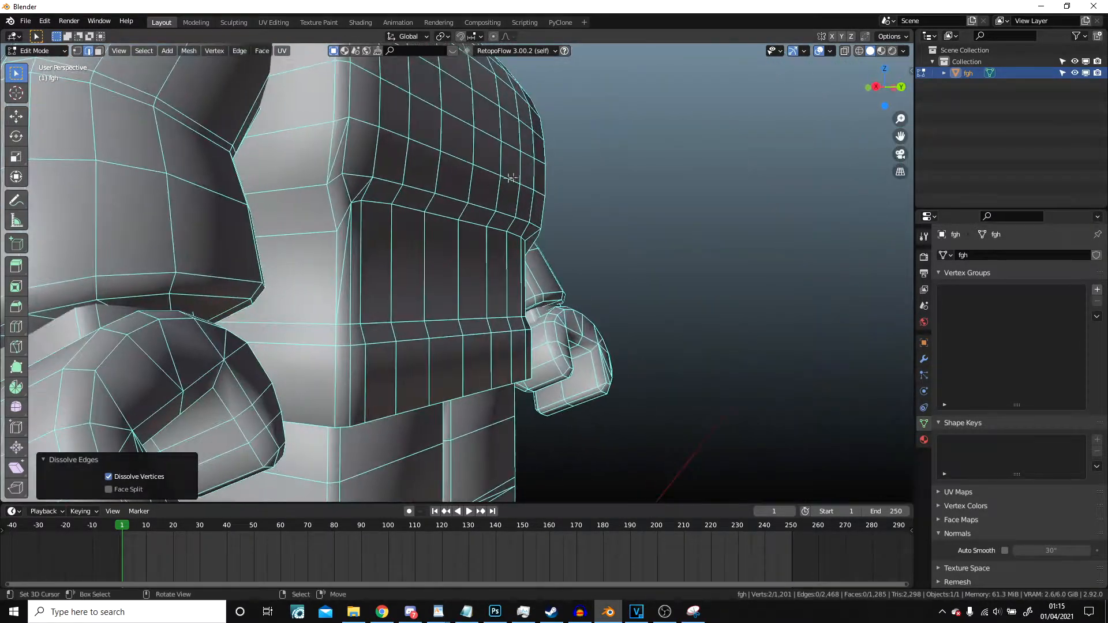
# Step: Dissolve the remaining stray edges around the waist corner next to the large near arm
pyautogui.click(364, 188)
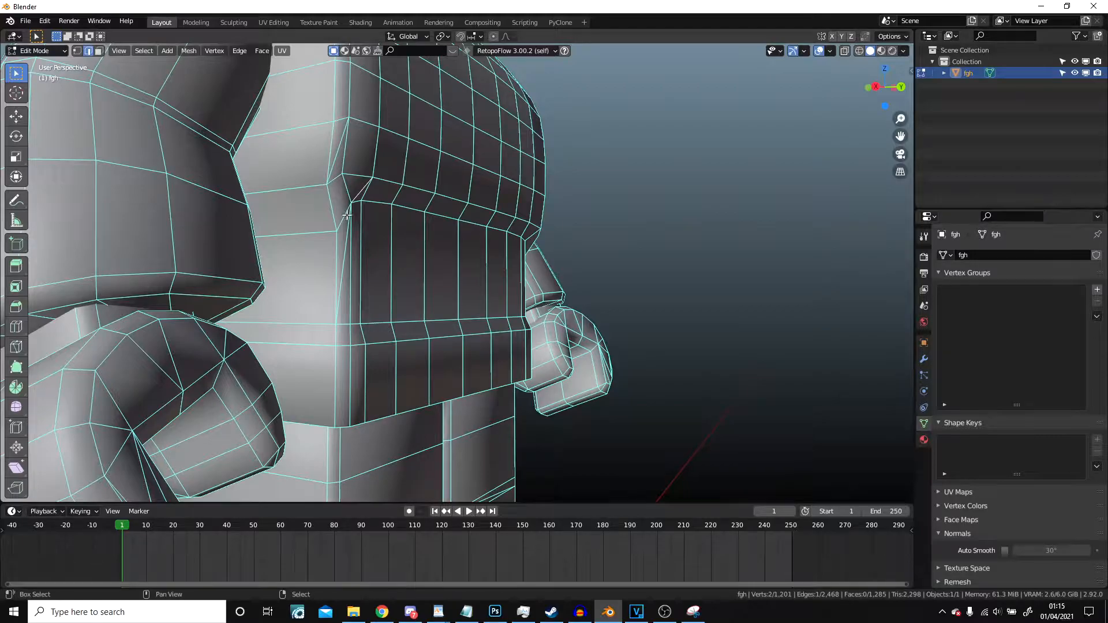
pyautogui.press('x')
pyautogui.click(350, 216)
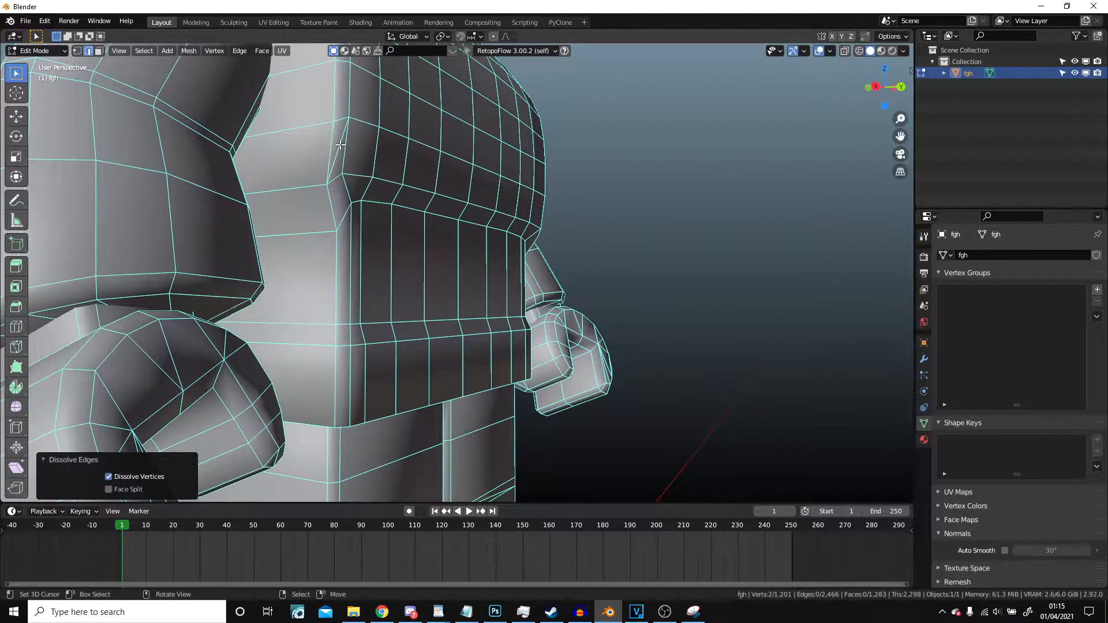
pyautogui.moveTo(340, 144); pyautogui.dragTo(453, 242, button='middle')
pyautogui.scroll(-2, 447, 254)
# Step: Dissolve the long diagonal edges across the narrow thigh bands on the front and back of both legs
pyautogui.moveTo(395, 305); pyautogui.dragTo(512, 256, button='middle')
pyautogui.scroll(4, 517, 257)
pyautogui.scroll(-1, 521, 243)
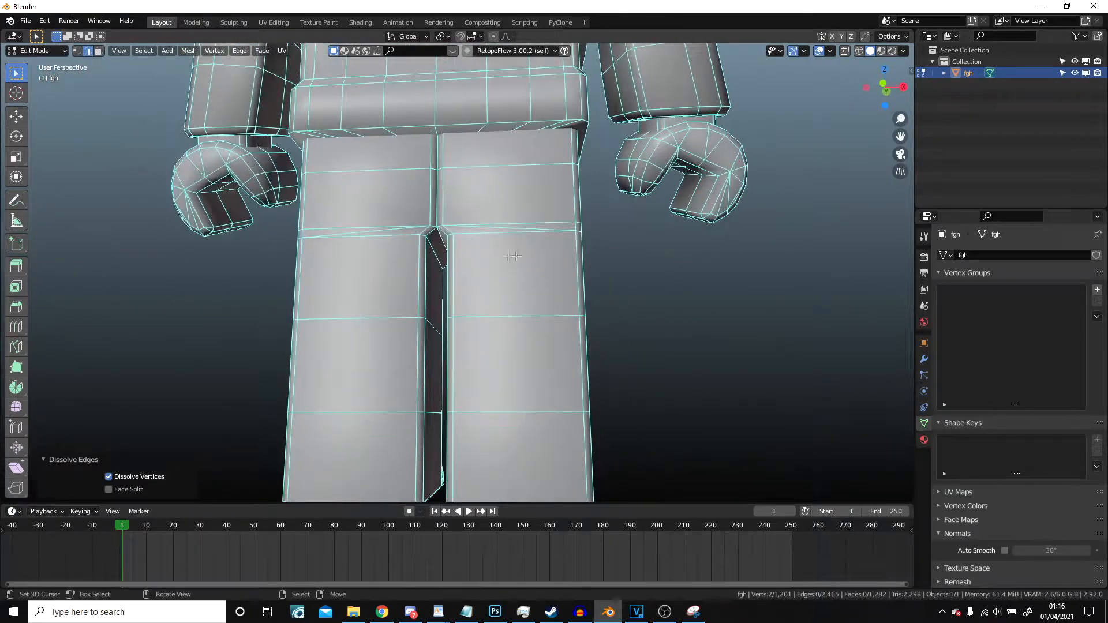
pyautogui.scroll(2, 513, 256)
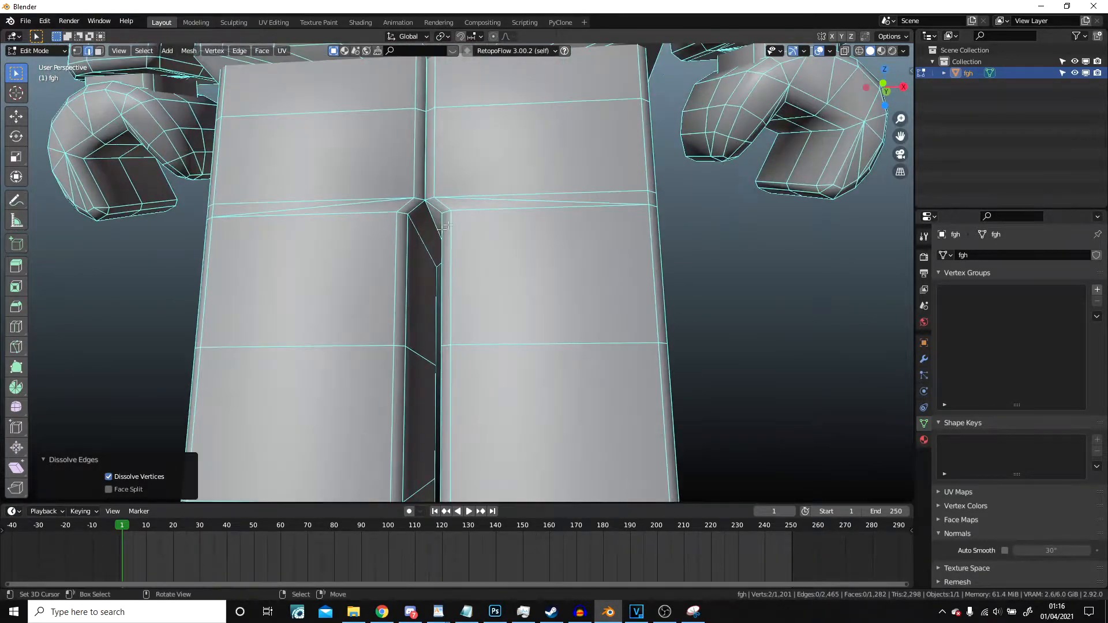
pyautogui.press('x')
pyautogui.click(321, 210)
pyautogui.scroll(-3, 322, 210)
pyautogui.moveTo(322, 210); pyautogui.dragTo(269, 252, button='middle')
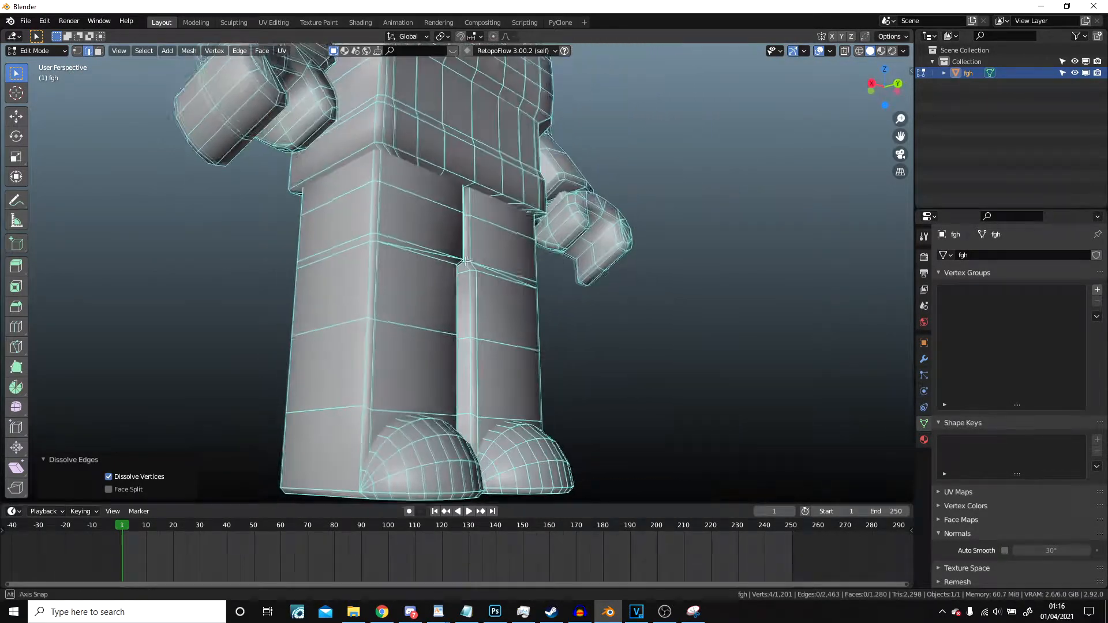
pyautogui.scroll(4, 269, 251)
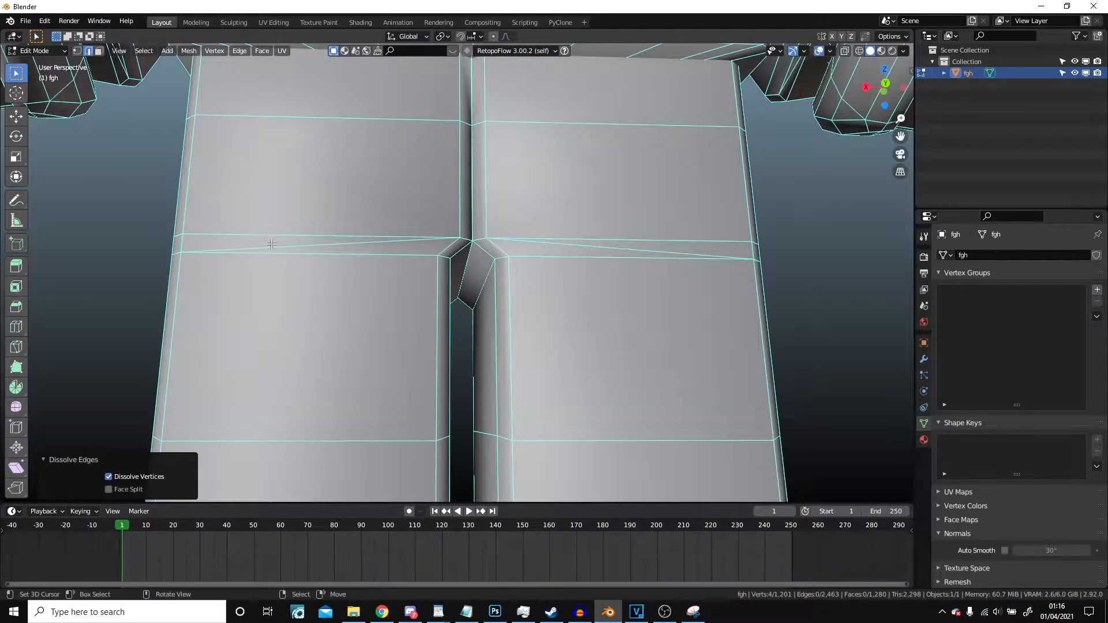
pyautogui.press('x')
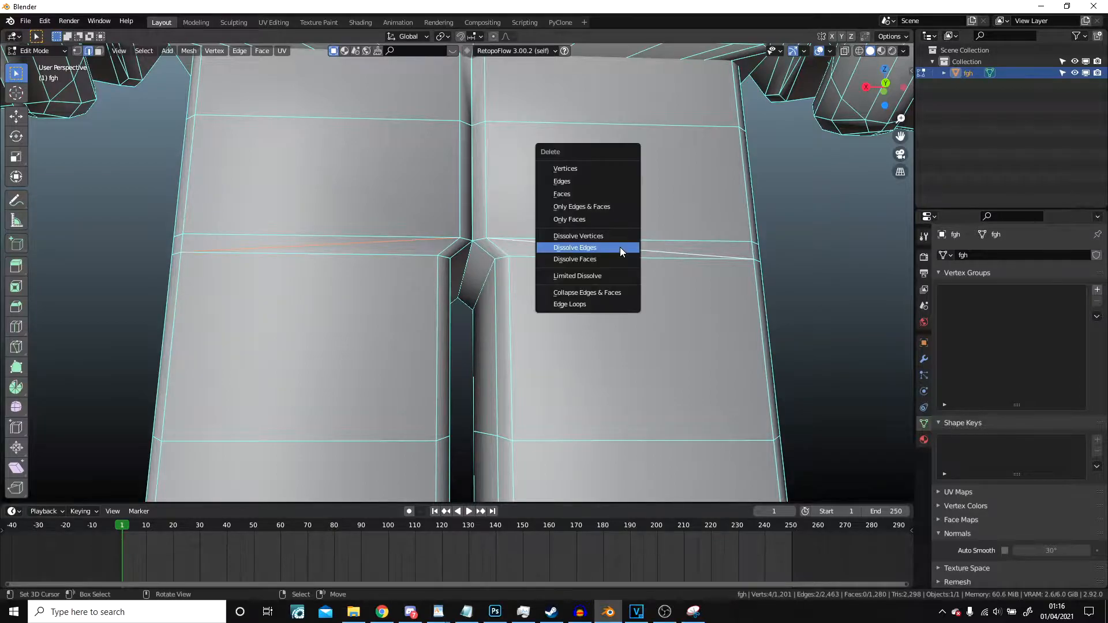
pyautogui.click(620, 247)
pyautogui.moveTo(620, 247); pyautogui.dragTo(407, 295, button='middle')
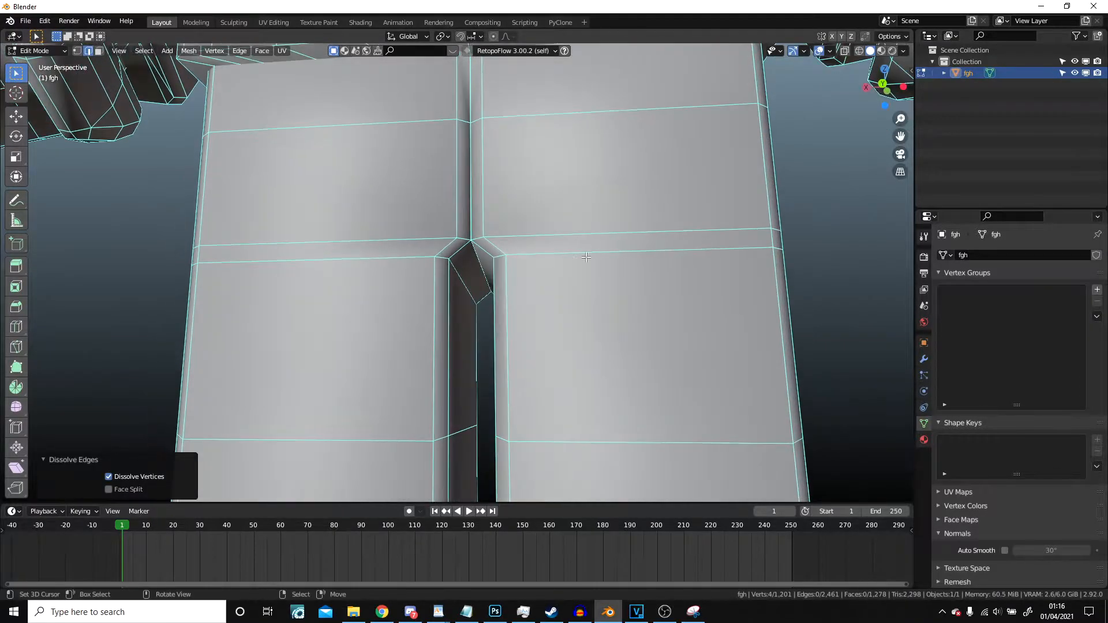
# Step: Dissolve the remaining stray edges, including the long diagonal along the shoulder edge above the arm
pyautogui.scroll(-2, 522, 236)
pyautogui.press('x')
pyautogui.click(375, 280)
pyautogui.moveTo(374, 279); pyautogui.dragTo(465, 356, button='middle')
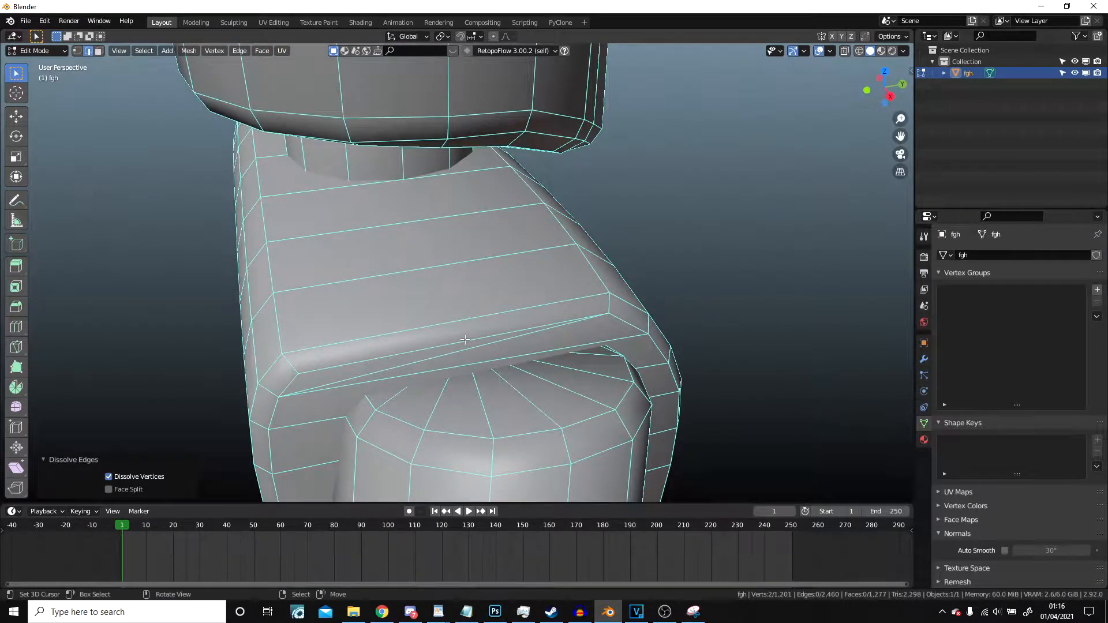
pyautogui.press('x')
pyautogui.click(448, 358)
pyautogui.scroll(-8, 448, 357)
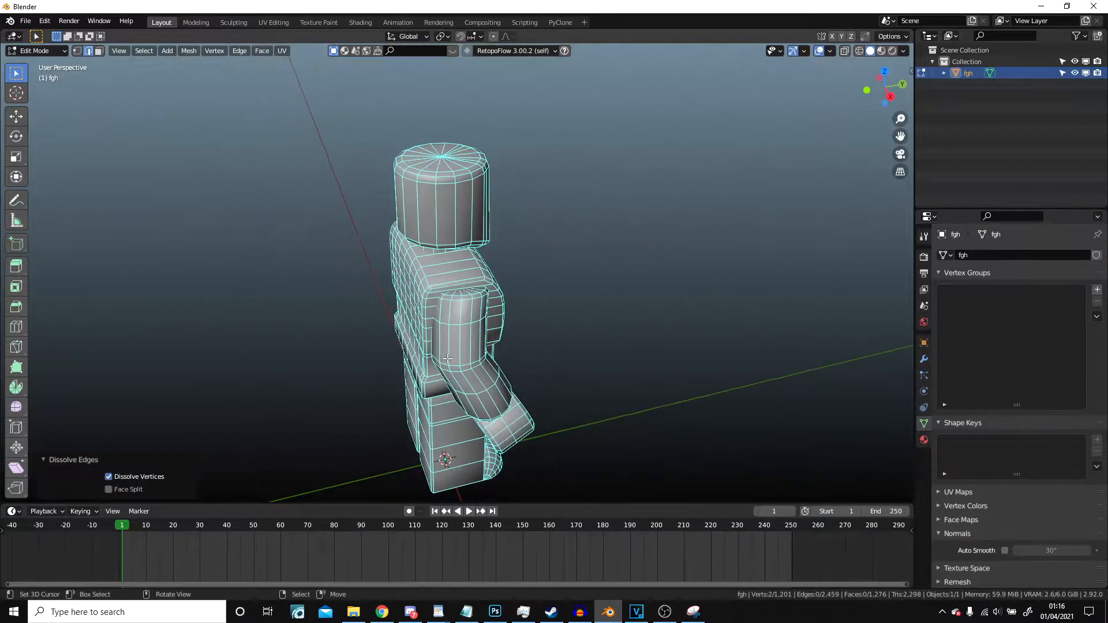
pyautogui.moveTo(586, 296); pyautogui.dragTo(442, 275, button='middle')
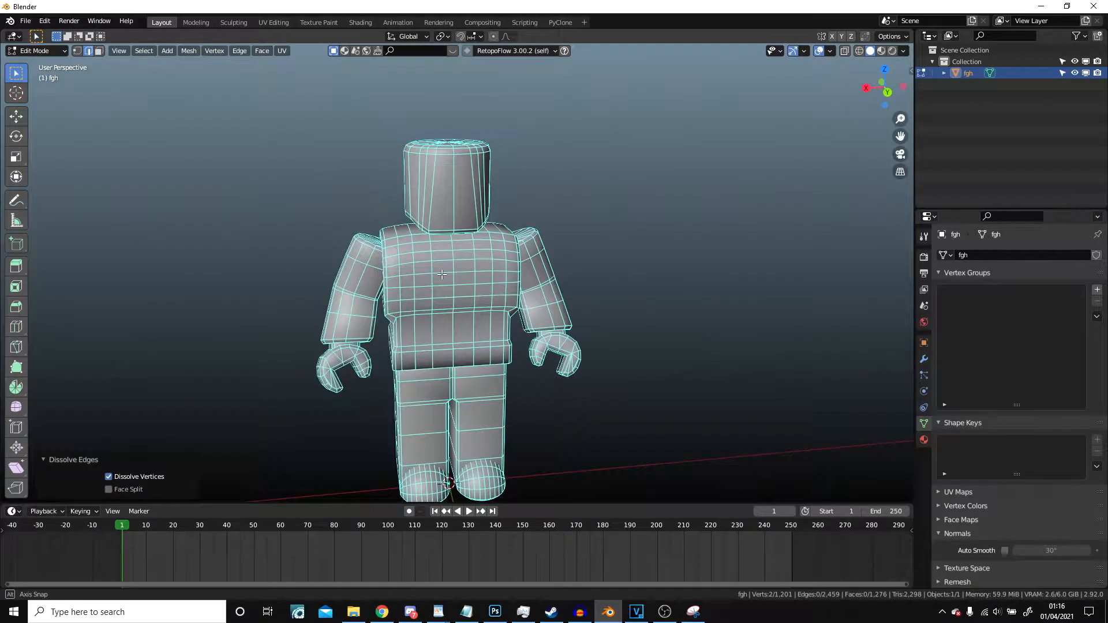
pyautogui.press('KP_3')
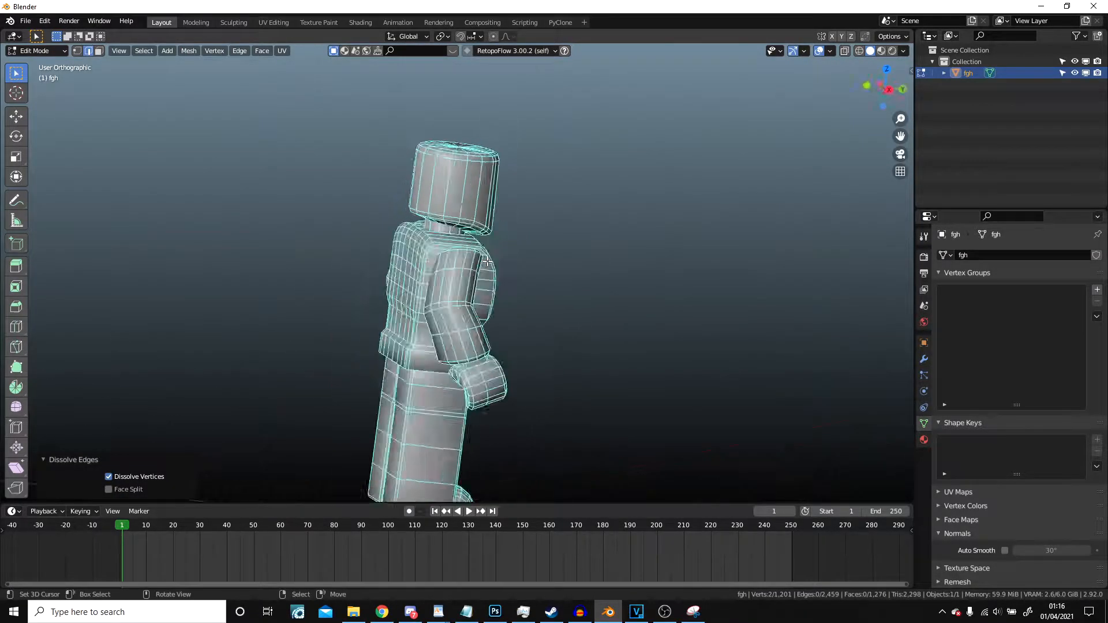
pyautogui.press('KP_1')
pyautogui.press('ctrl+KP_1')
pyautogui.press('ctrl+KP_2')
pyautogui.press('ctrl+KP_2')
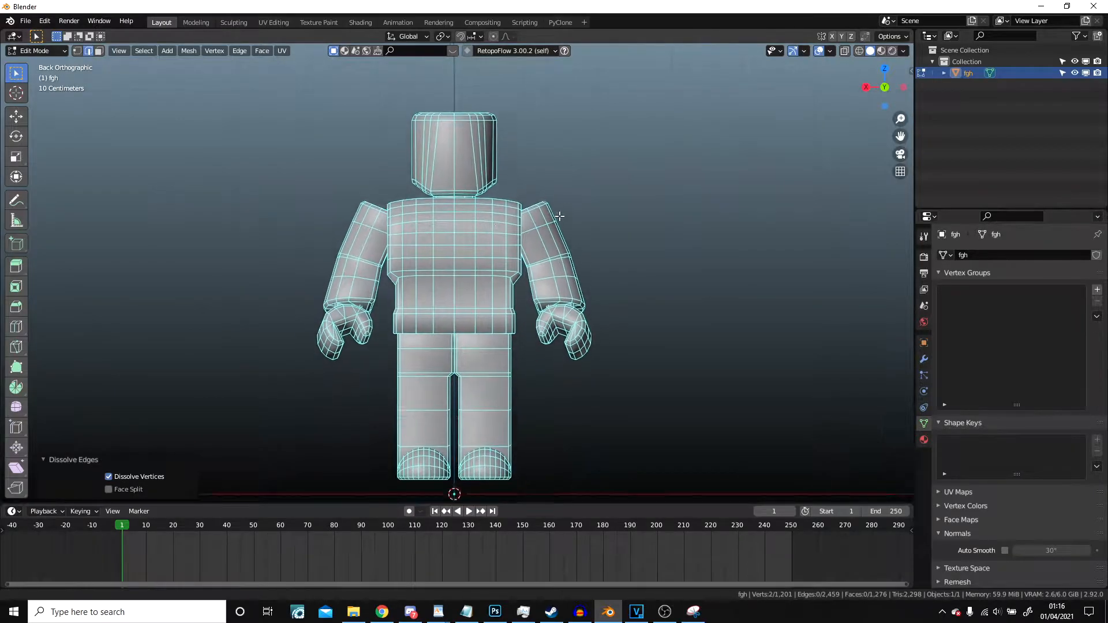
pyautogui.press('z')
pyautogui.click(503, 183)
pyautogui.scroll(-1, 372, 156)
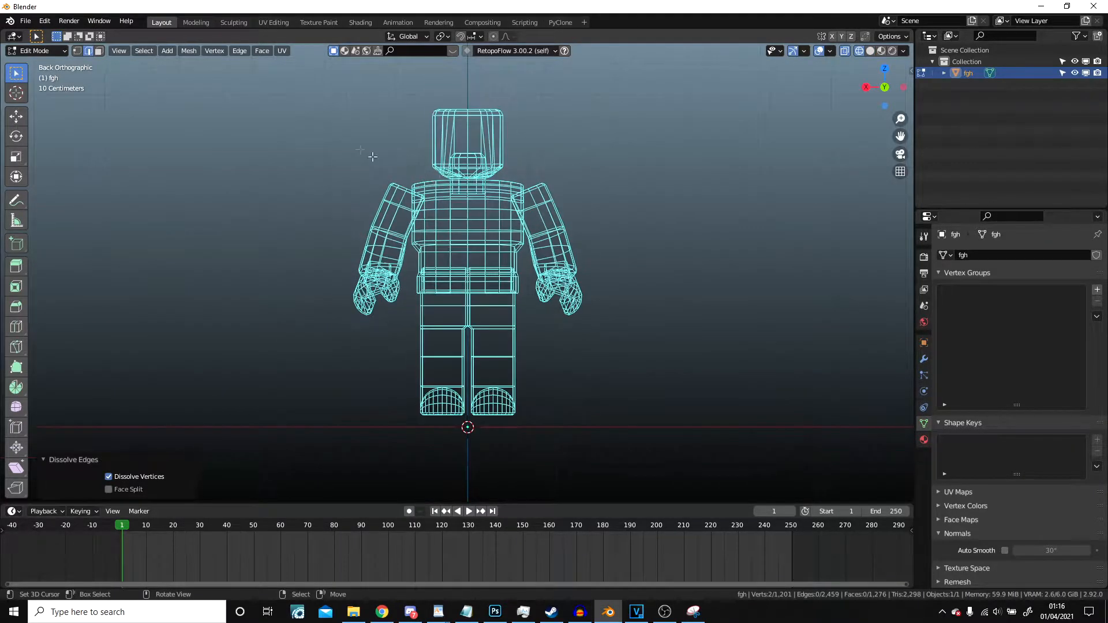
pyautogui.press('b')
pyautogui.press('Escape')
pyautogui.press('z')
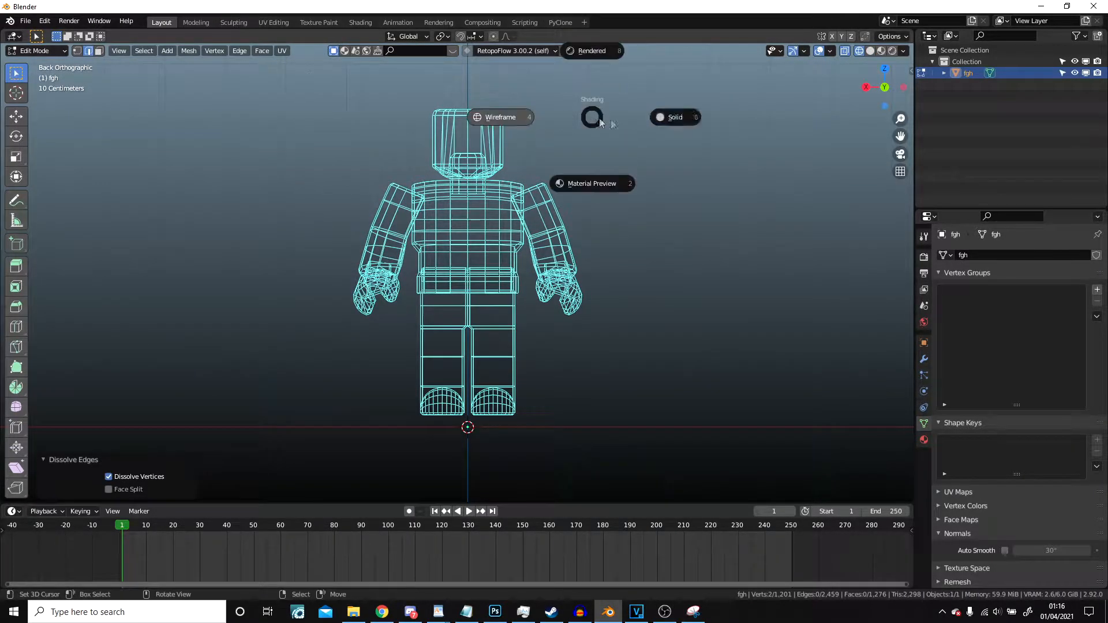
pyautogui.click(735, 124)
pyautogui.scroll(-2, 638, 152)
pyautogui.press('KP_1')
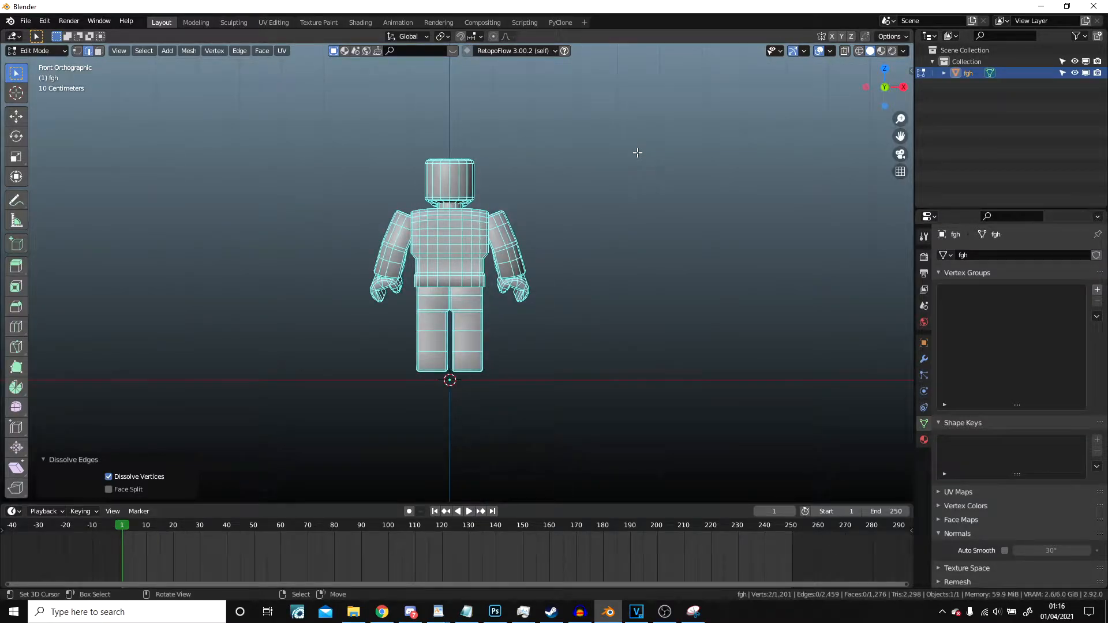
# Step: Show the character in back orthographic view with wireframe shading
pyautogui.press('ctrl+KP_1')
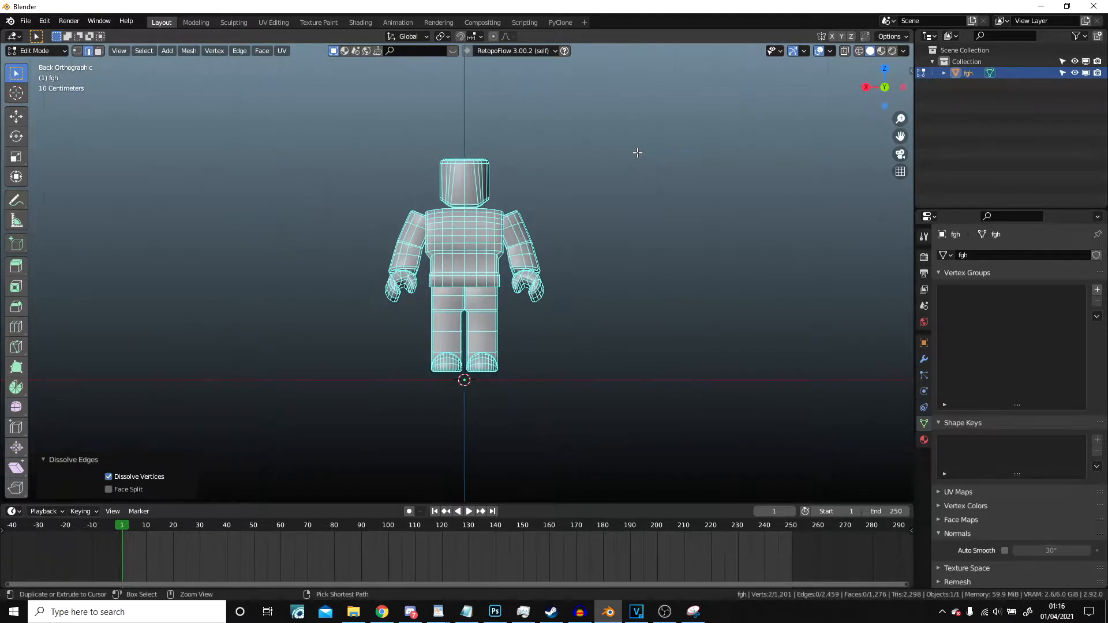
pyautogui.press('z')
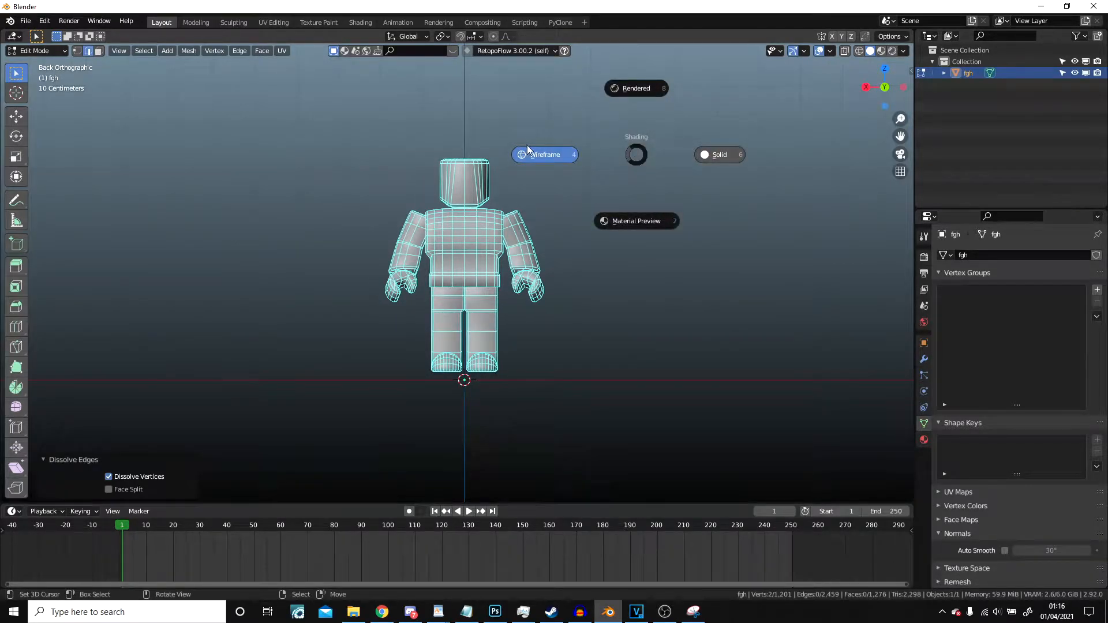
pyautogui.click(526, 150)
pyautogui.press('z')
pyautogui.click(531, 162)
pyautogui.scroll(1, 449, 145)
pyautogui.scroll(1, 349, 144)
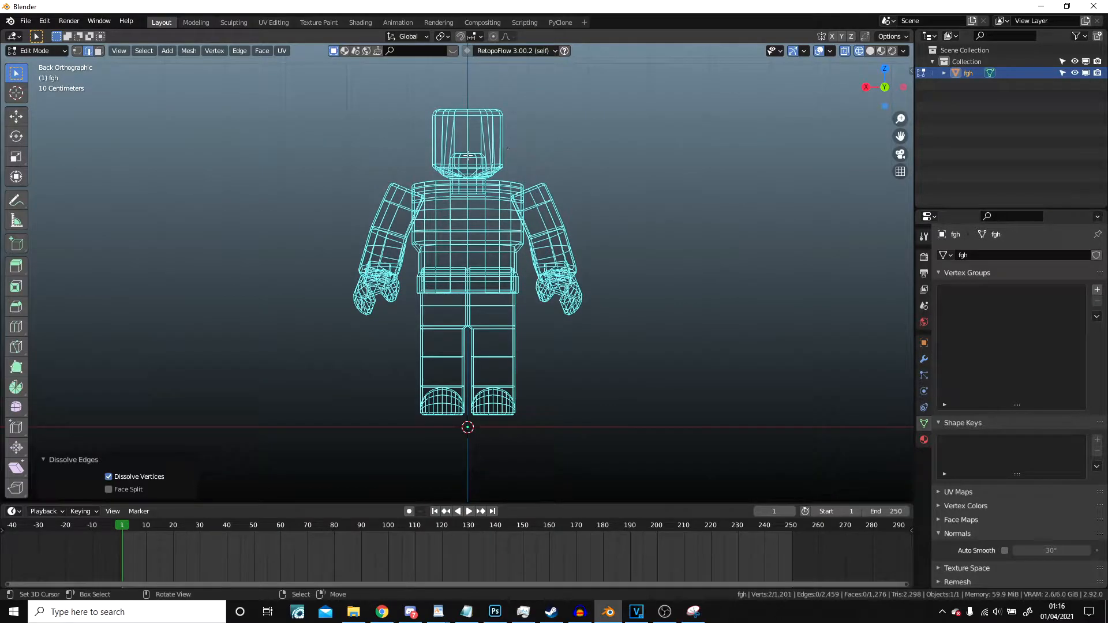
# Step: In vertex select mode, delete the faces of the character's positive X half up to the centre line and return to solid shading
pyautogui.click(77, 54)
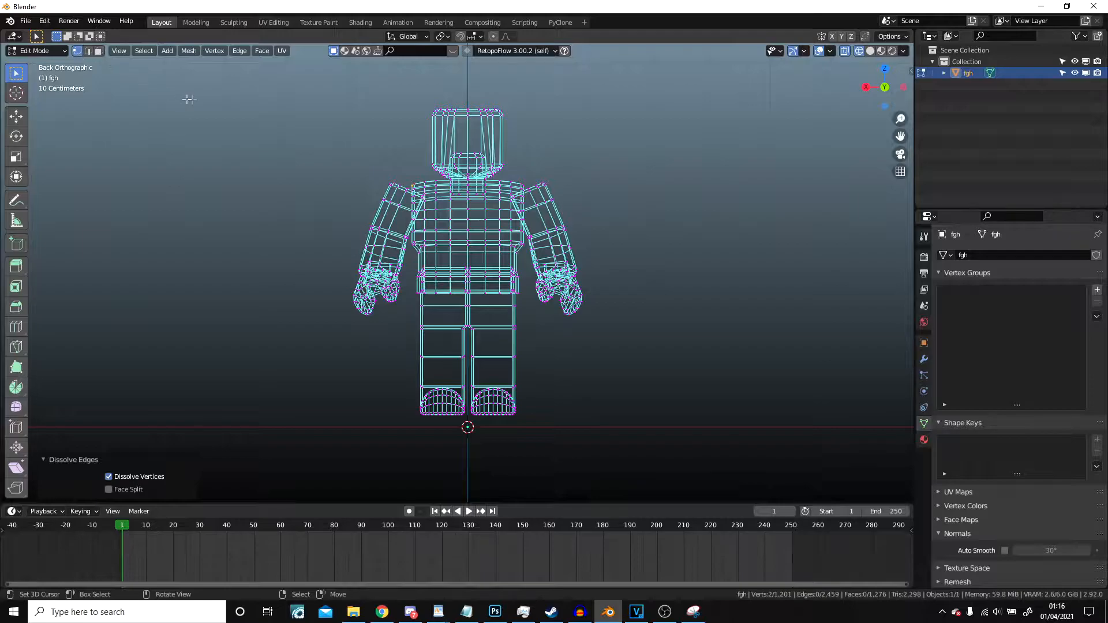
pyautogui.press('b')
pyautogui.moveTo(299, 75); pyautogui.dragTo(468, 462)
pyautogui.scroll(8, 465, 342)
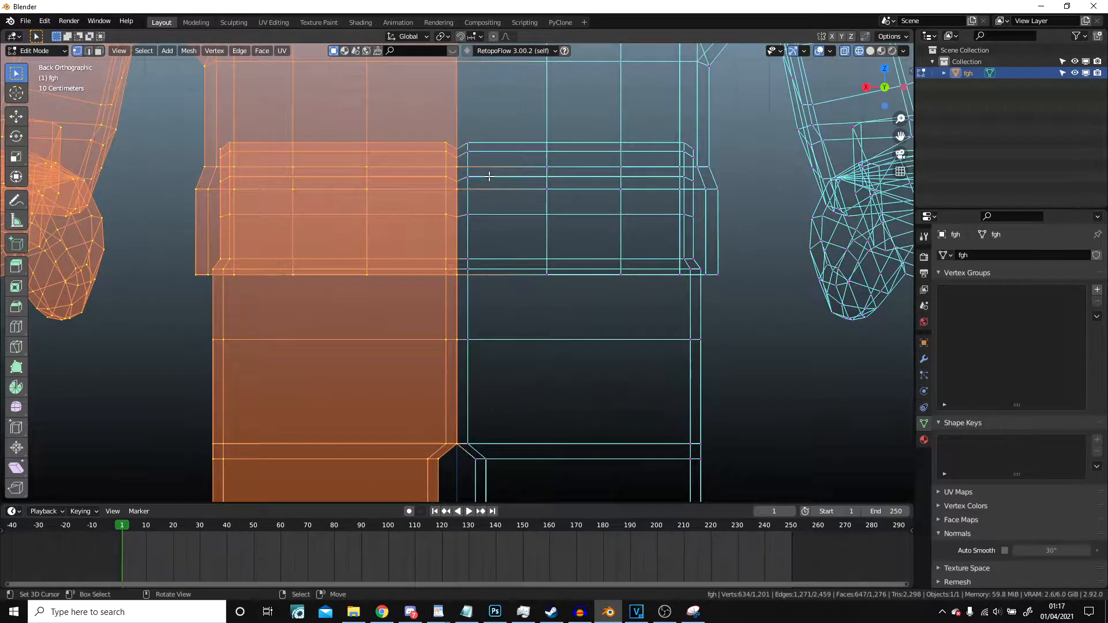
pyautogui.scroll(-8, 489, 175)
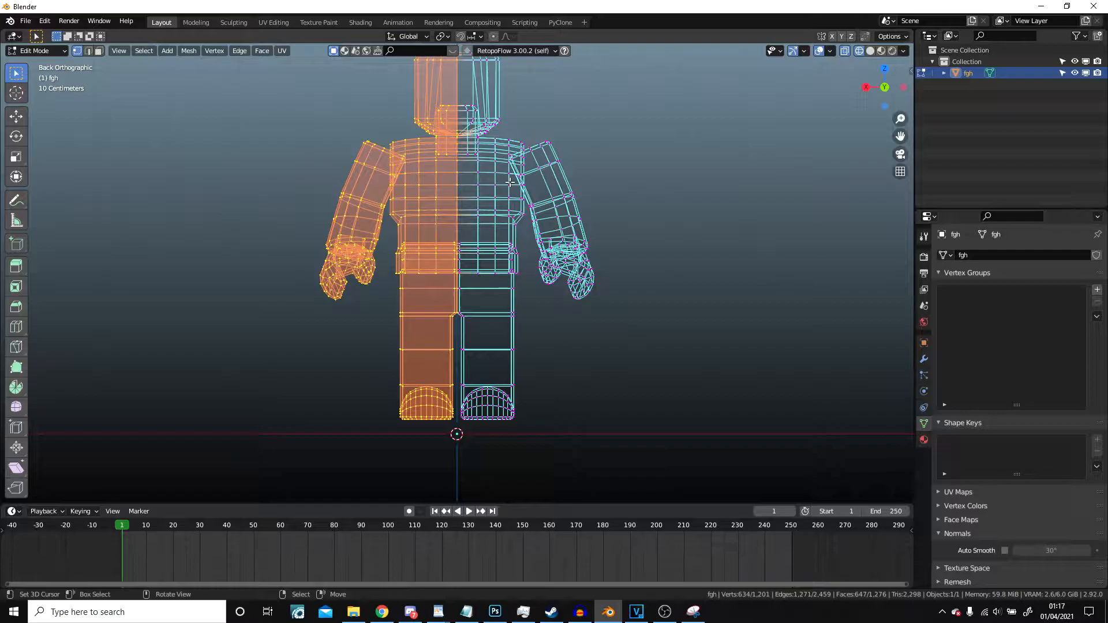
pyautogui.press('x')
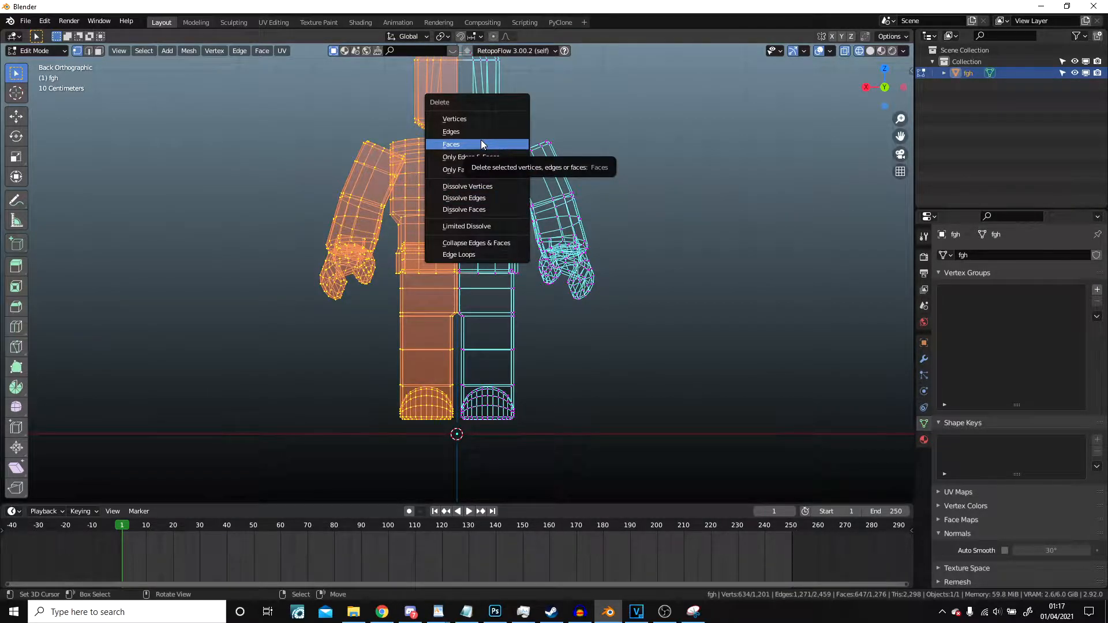
pyautogui.click(481, 142)
pyautogui.scroll(7, 489, 271)
pyautogui.press('z')
pyautogui.click(711, 264)
pyautogui.scroll(-5, 657, 254)
pyautogui.scroll(-3, 658, 254)
# Step: Add a Mirror modifier on the X axis to the half character and enable Clipping
pyautogui.click(926, 356)
pyautogui.click(975, 254)
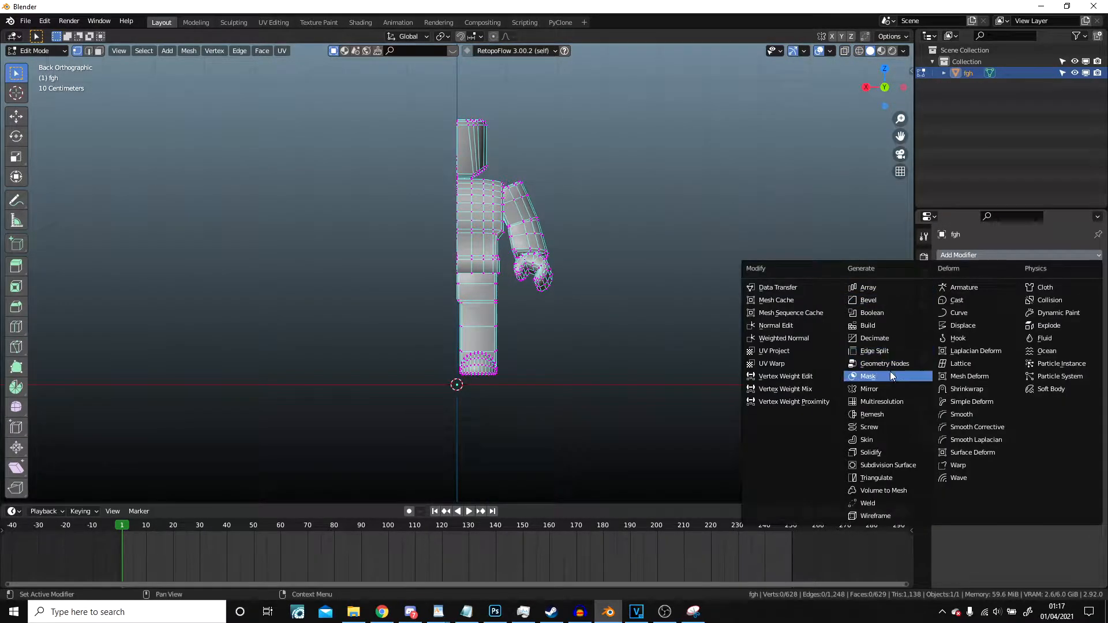
pyautogui.click(887, 388)
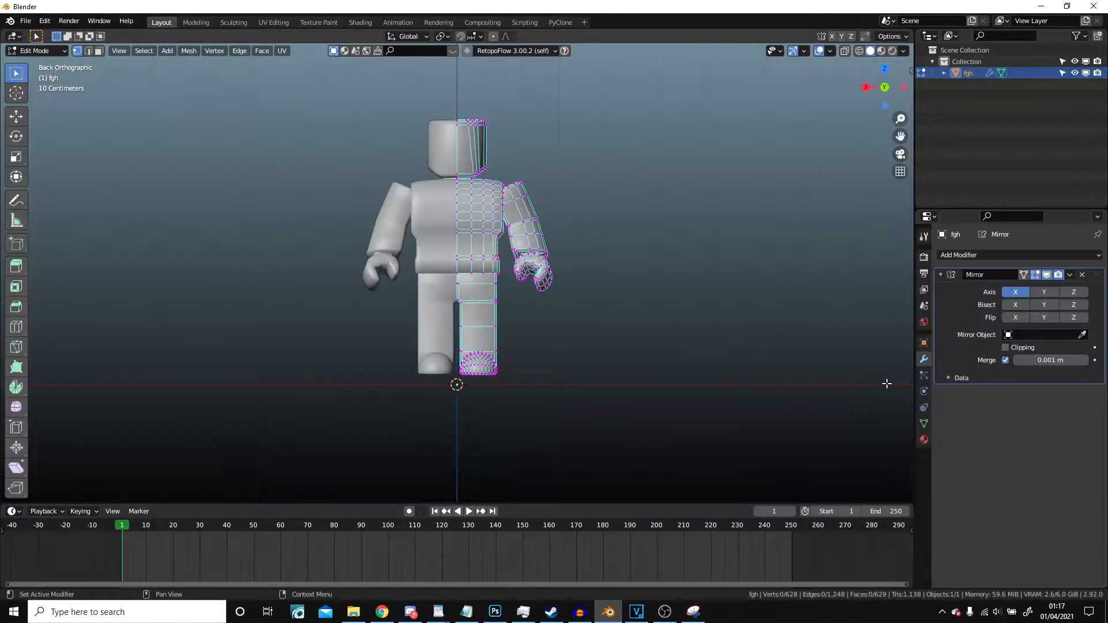
pyautogui.click(1004, 348)
# Step: Inspect the mirrored body and the seam between the legs in Object Mode
pyautogui.scroll(3, 664, 234)
pyautogui.press('Tab')
pyautogui.moveTo(666, 232); pyautogui.dragTo(717, 227, button='middle')
pyautogui.scroll(5, 586, 258)
pyautogui.moveTo(562, 282); pyautogui.dragTo(451, 208, button='middle')
pyautogui.scroll(3, 452, 208)
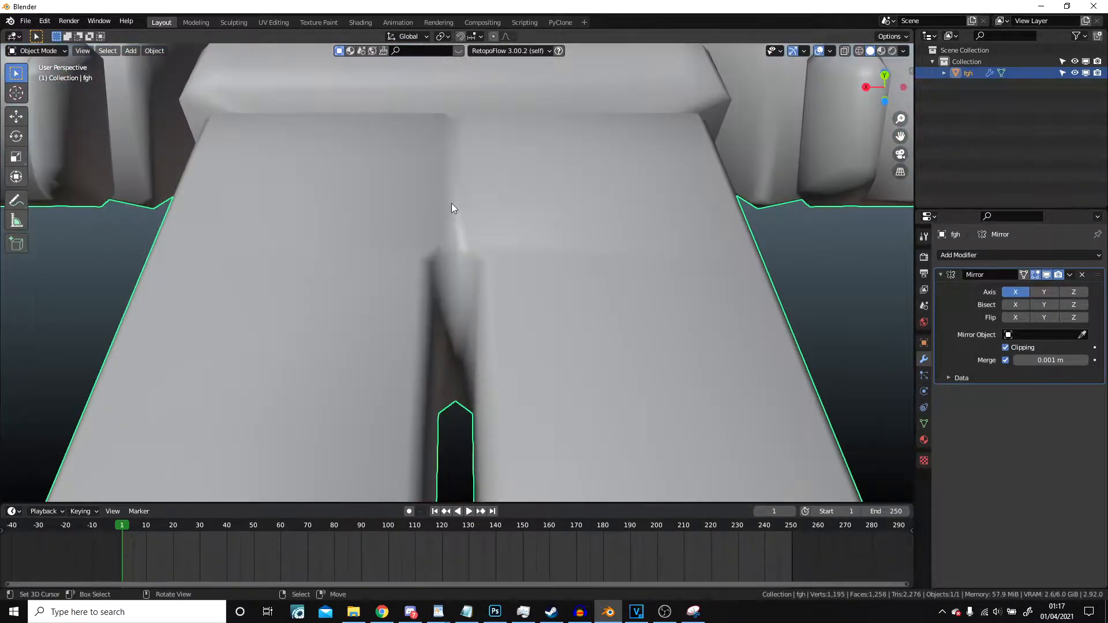
pyautogui.scroll(-4, 614, 304)
# Step: Examine the upper leg and crotch geometry in Edit Mode with wireframe shading and face select
pyautogui.press('Tab')
pyautogui.press('z')
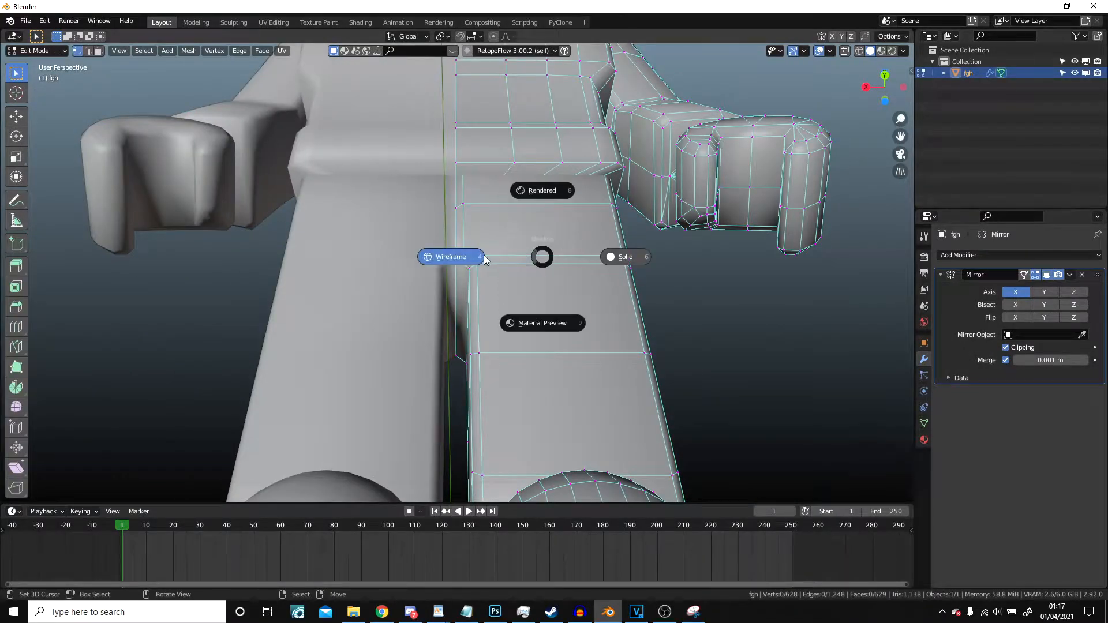
pyautogui.click(490, 258)
pyautogui.scroll(1, 497, 260)
pyautogui.moveTo(498, 260); pyautogui.dragTo(540, 310, button='middle')
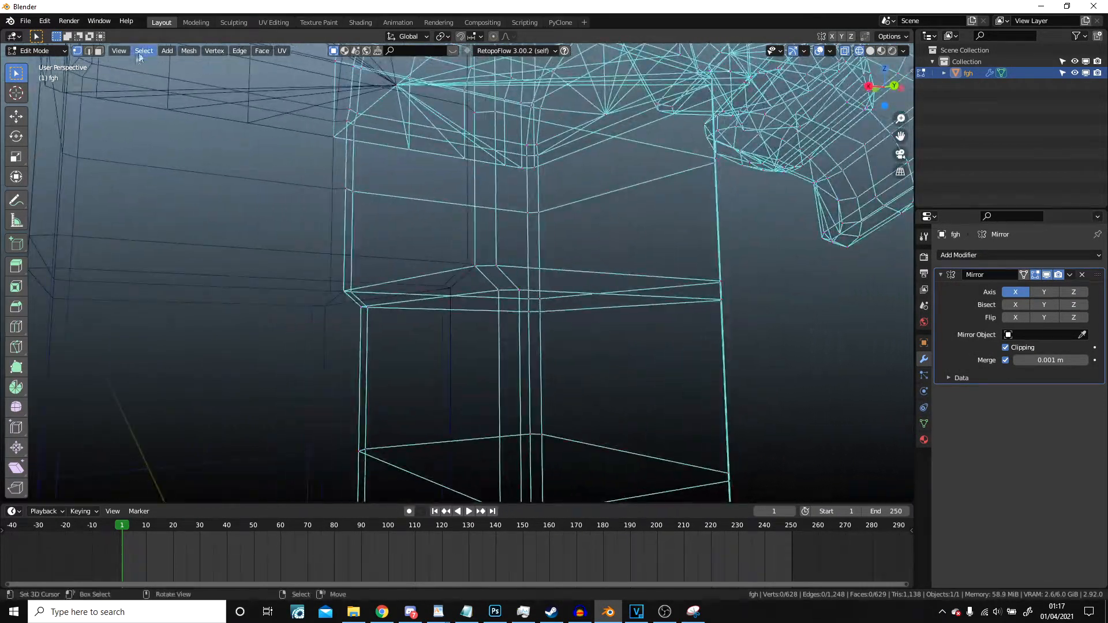
pyautogui.moveTo(384, 165); pyautogui.dragTo(367, 142, button='middle')
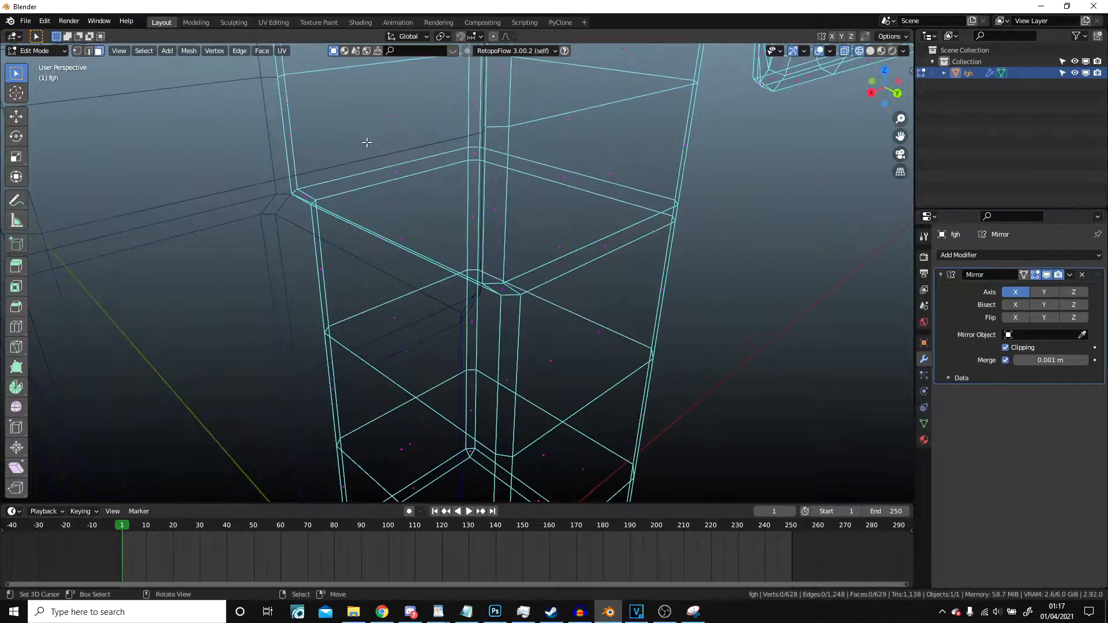
pyautogui.rightClick(389, 119)
pyautogui.scroll(-3, 389, 120)
pyautogui.moveTo(447, 187); pyautogui.dragTo(322, 168, button='middle')
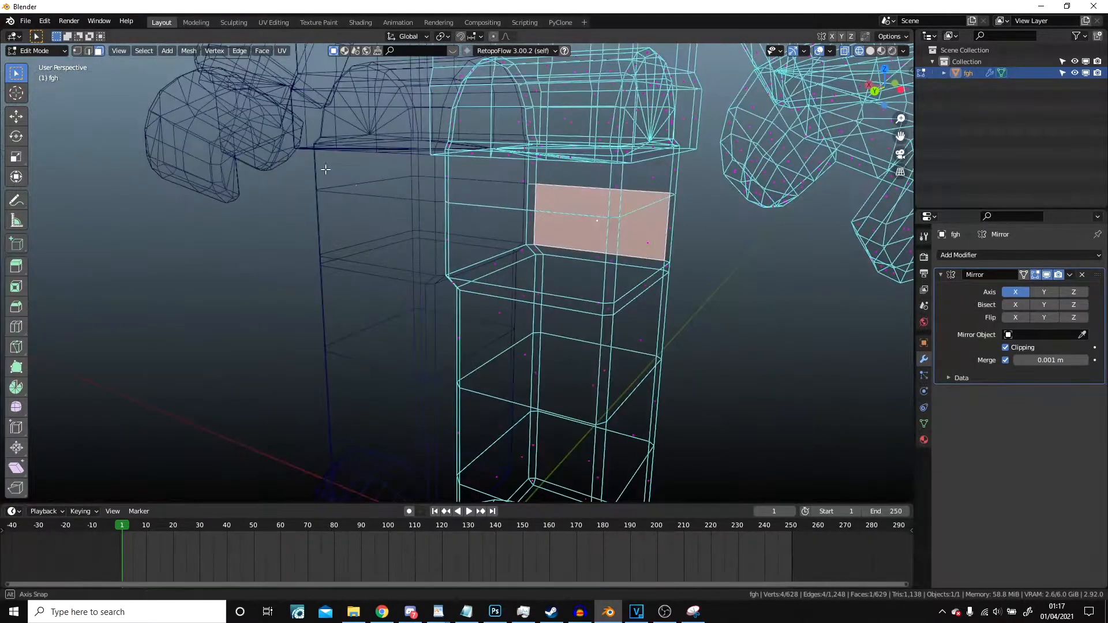
# Step: Turn off the Mirror modifier's Clipping and switch back to solid shading
pyautogui.click(1008, 351)
pyautogui.moveTo(680, 309)
pyautogui.mouseDown(button='middle')
pyautogui.moveTo(700, 300)
pyautogui.moveTo(632, 244)
pyautogui.moveTo(604, 252)
pyautogui.mouseUp(button='middle')
pyautogui.scroll(-3, 700, 300)
pyautogui.press('z')
pyautogui.click(768, 262)
pyautogui.scroll(-3, 589, 266)
pyautogui.scroll(3, 598, 252)
pyautogui.moveTo(530, 231)
pyautogui.keyDown('shift'); pyautogui.mouseDown(button='middle')
pyautogui.moveTo(548, 235)
pyautogui.moveTo(540, 248)
pyautogui.mouseUp(button='middle'); pyautogui.keyUp('shift')
pyautogui.hotkey('ctrl', 'l')
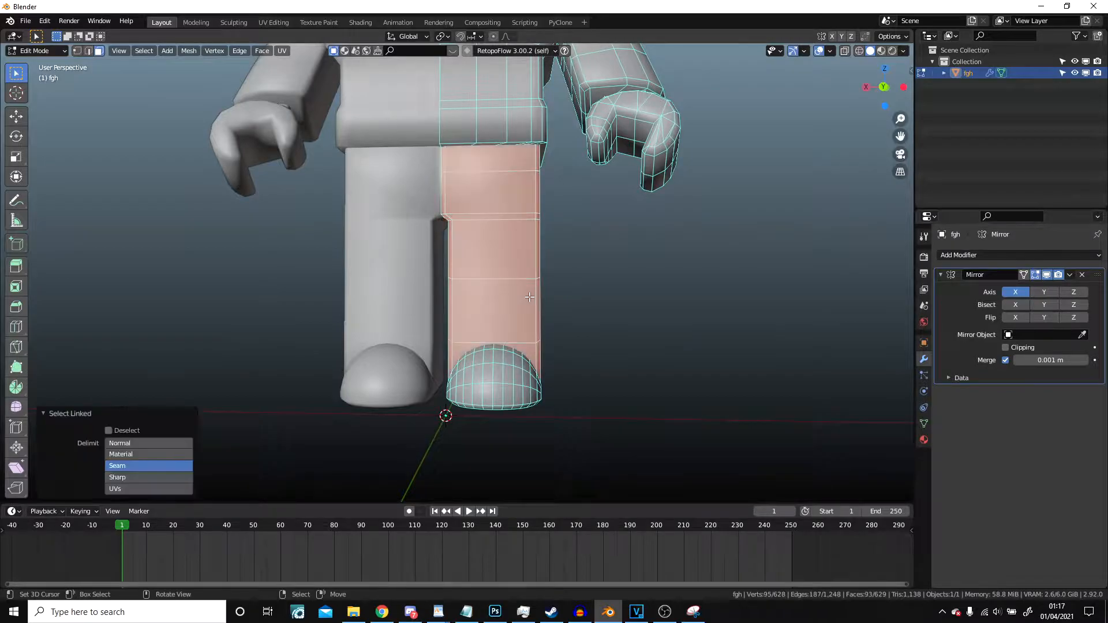
pyautogui.press('g')
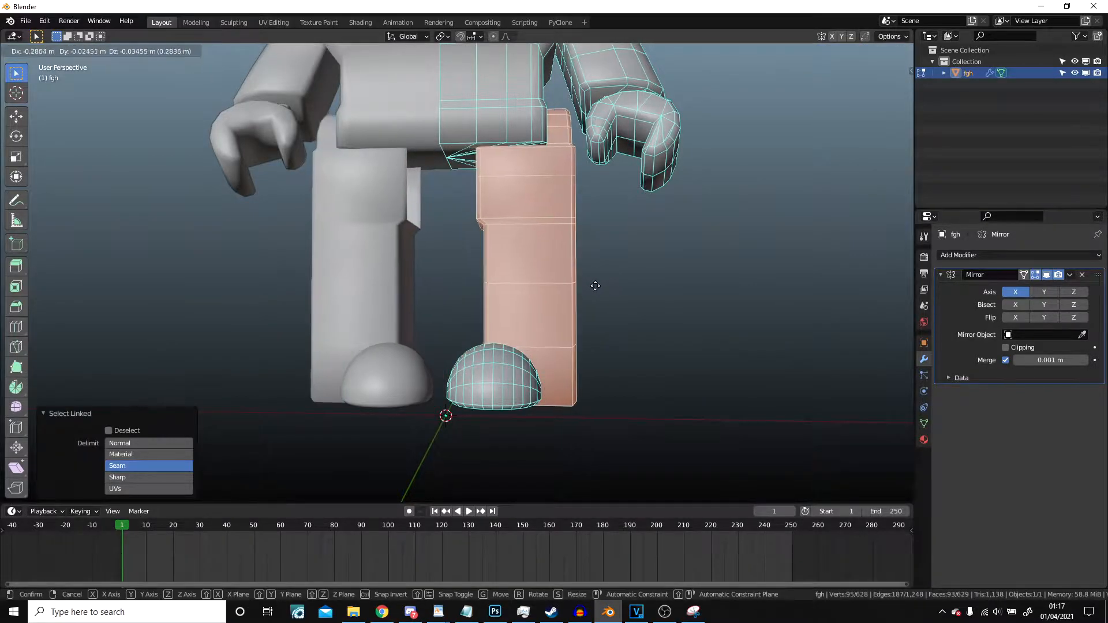
pyautogui.press('Escape')
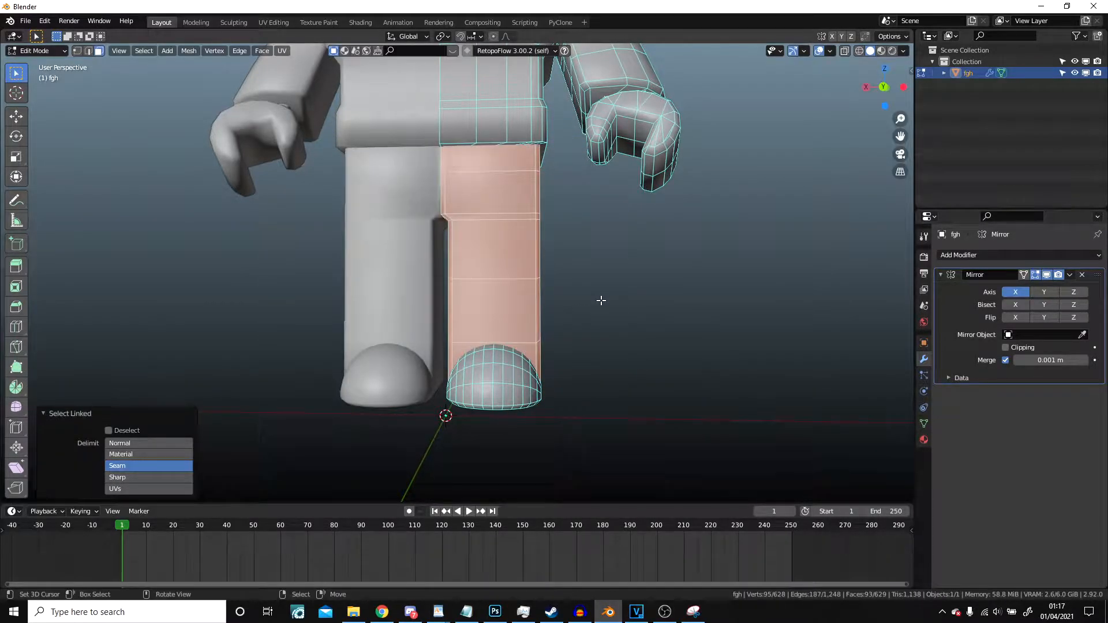
# Step: In back view with wireframe shading, clear the selection and circle-select the narrow faces along the upper leg's inner edge
pyautogui.press('ctrl+KP_1')
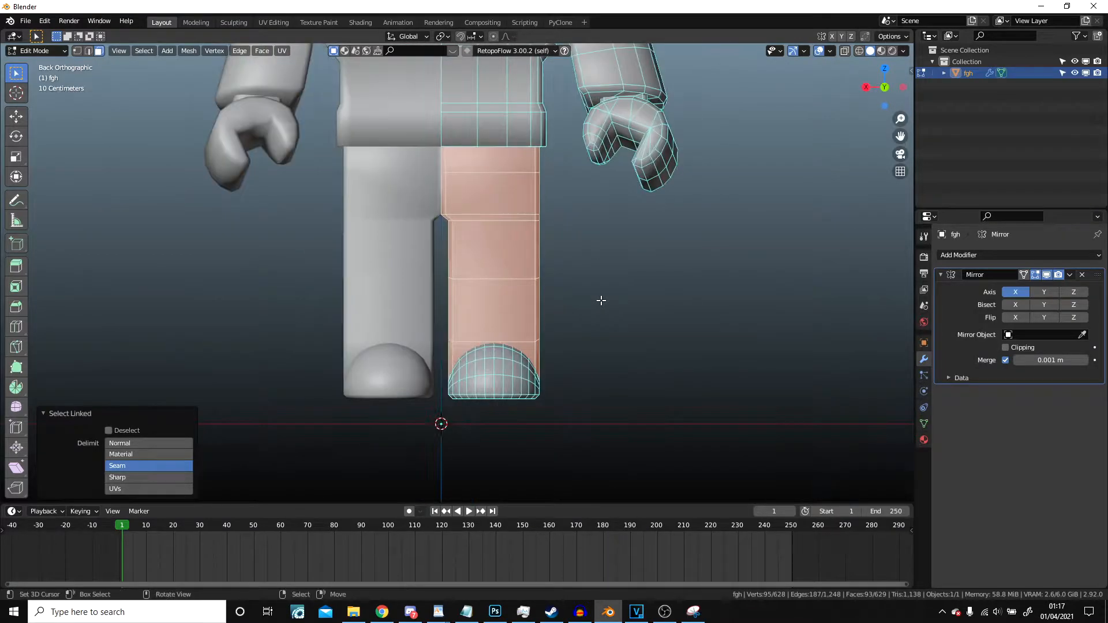
pyautogui.scroll(4, 600, 301)
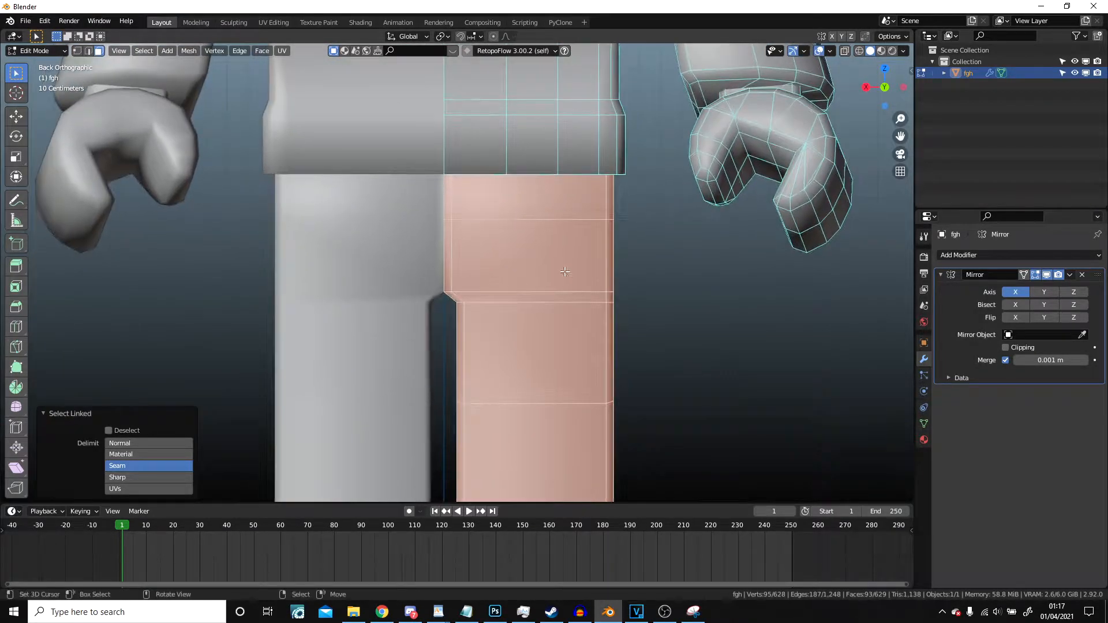
pyautogui.scroll(2, 565, 272)
pyautogui.hotkey('alt', 'z')
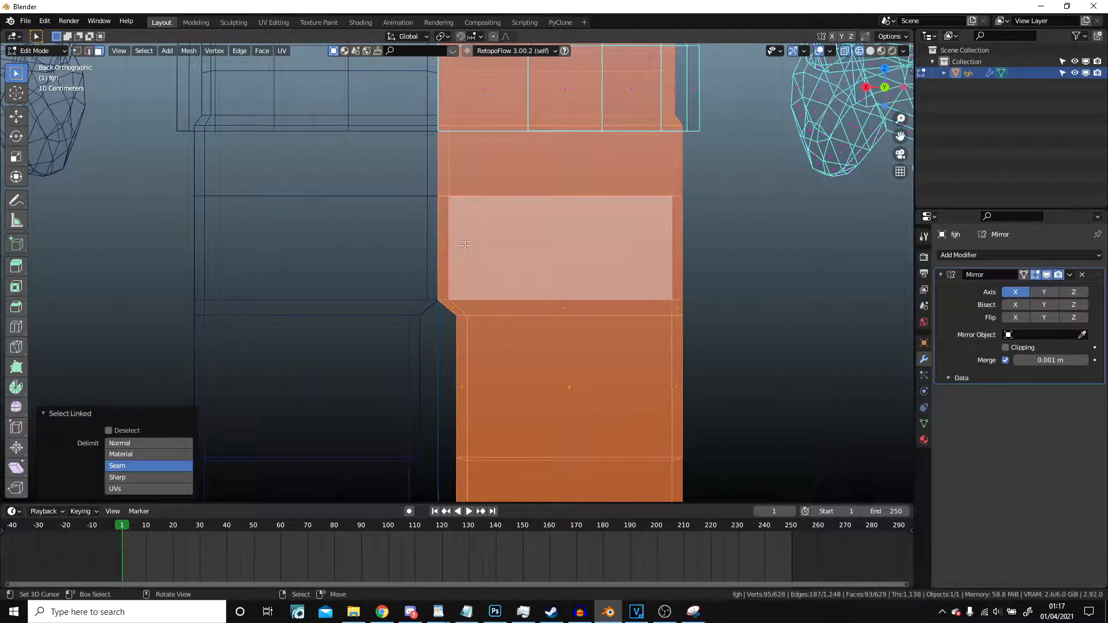
pyautogui.hotkey('alt', 'a')
pyautogui.press('c')
pyautogui.moveTo(435, 250); pyautogui.dragTo(435, 199)
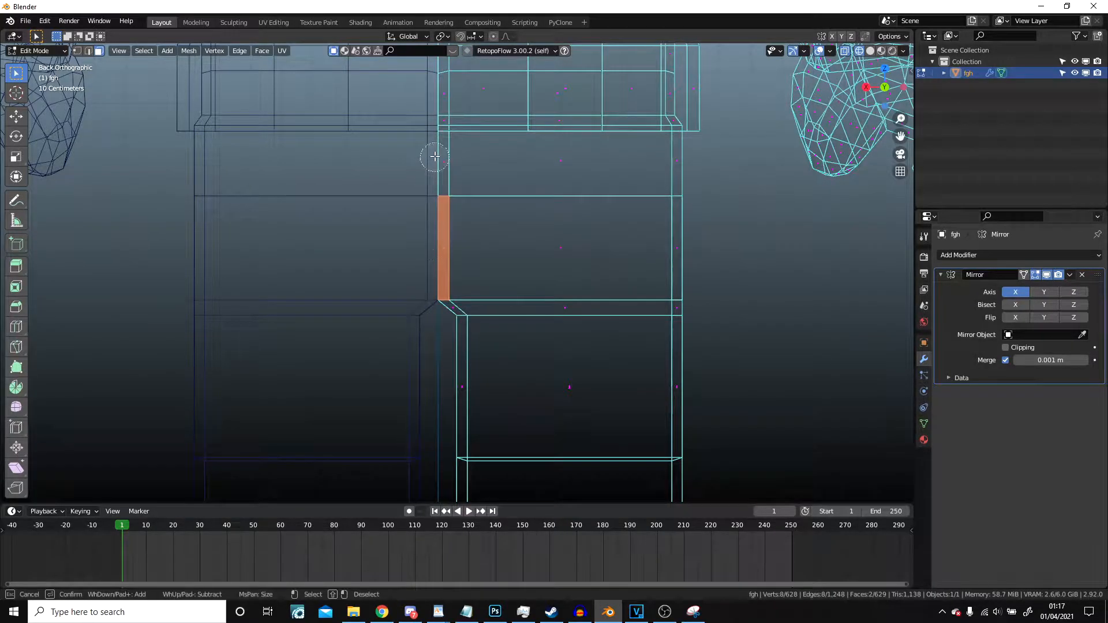
pyautogui.click(436, 161)
pyautogui.press('Escape')
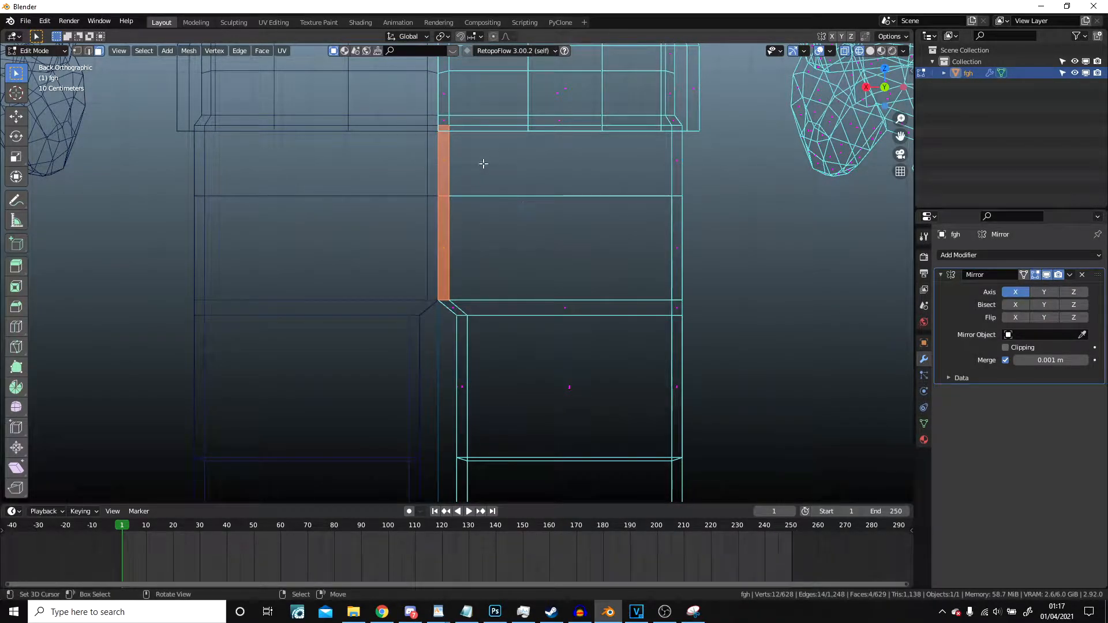
# Step: Extend the selection to the leg's full inner face loop and deselect the part below the crotch
pyautogui.keyDown('alt'); pyautogui.click(443, 196); pyautogui.keyUp('alt')
pyautogui.scroll(-4, 443, 196)
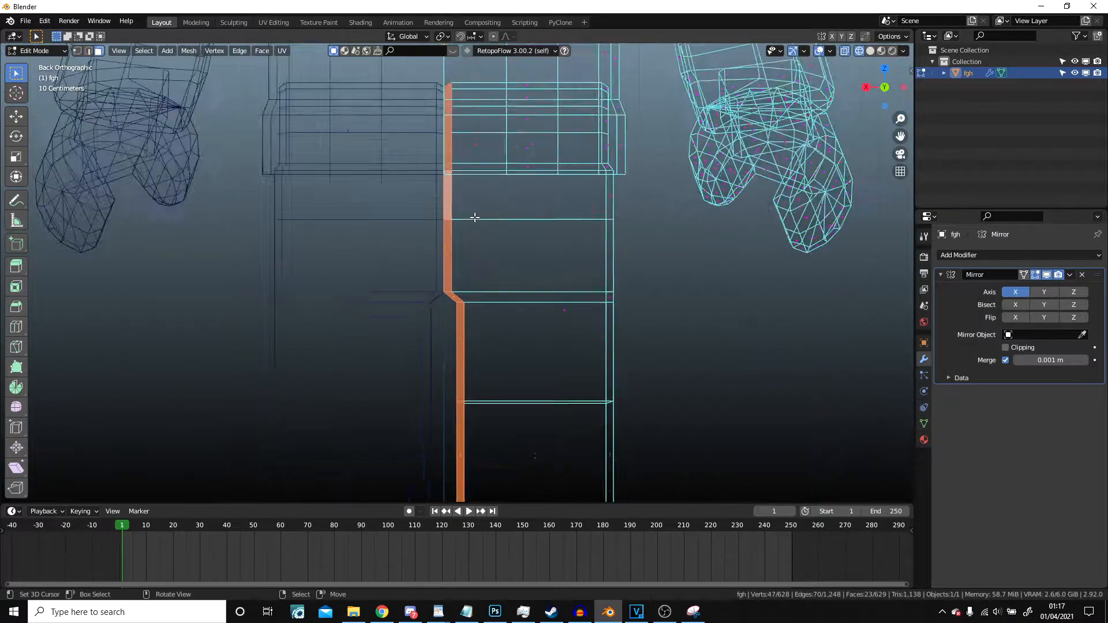
pyautogui.press('c')
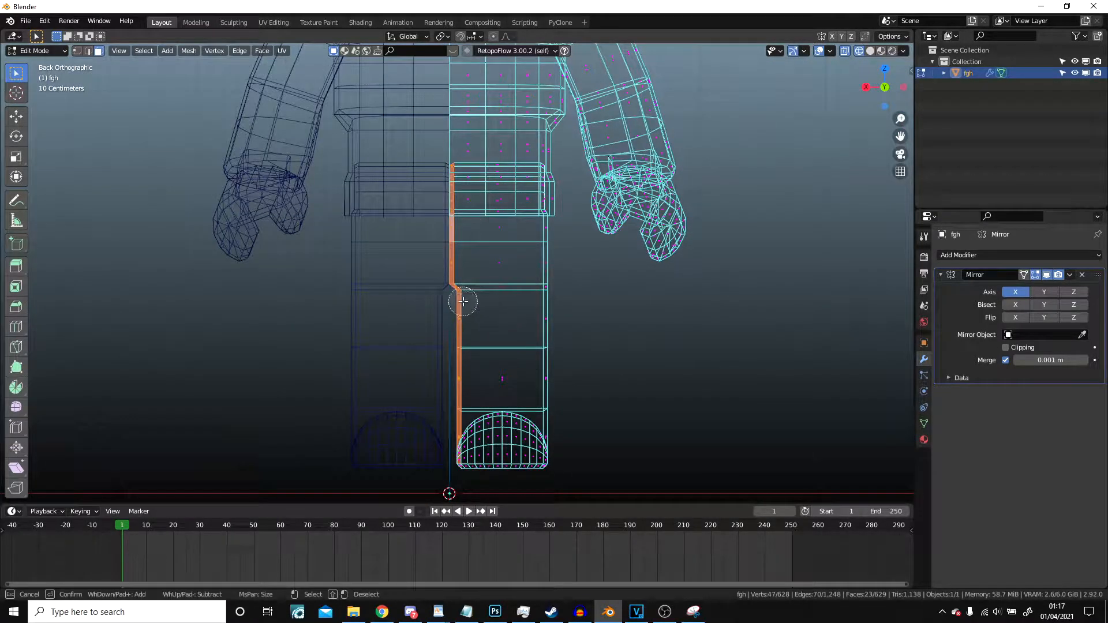
pyautogui.keyDown('shift'); pyautogui.moveTo(464, 299); pyautogui.dragTo(472, 387); pyautogui.keyUp('shift')
pyautogui.press('Escape')
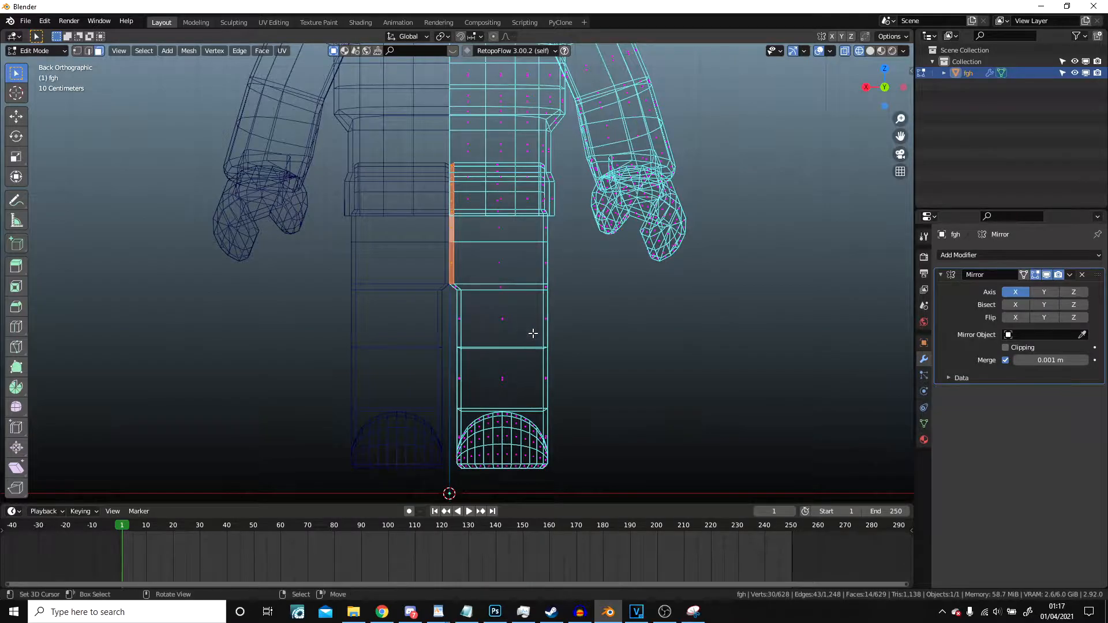
# Step: Move the selected inner upper-leg faces about -0.057 m along the X axis to align with the lower leg
pyautogui.scroll(5, 532, 329)
pyautogui.press('z')
pyautogui.scroll(-2, 732, 324)
pyautogui.moveTo(732, 324)
pyautogui.mouseDown(button='middle')
pyautogui.moveTo(588, 300)
pyautogui.moveTo(433, 315)
pyautogui.moveTo(595, 256)
pyautogui.mouseUp(button='middle')
pyautogui.press('ctrl+KP_1')
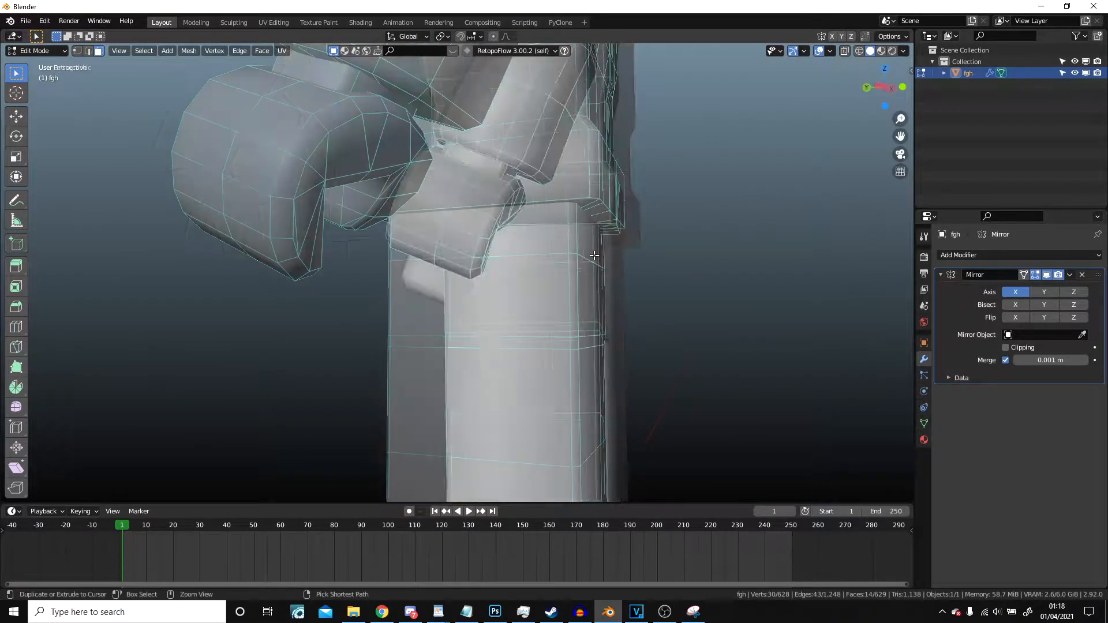
pyautogui.scroll(1, 594, 255)
pyautogui.press('g')
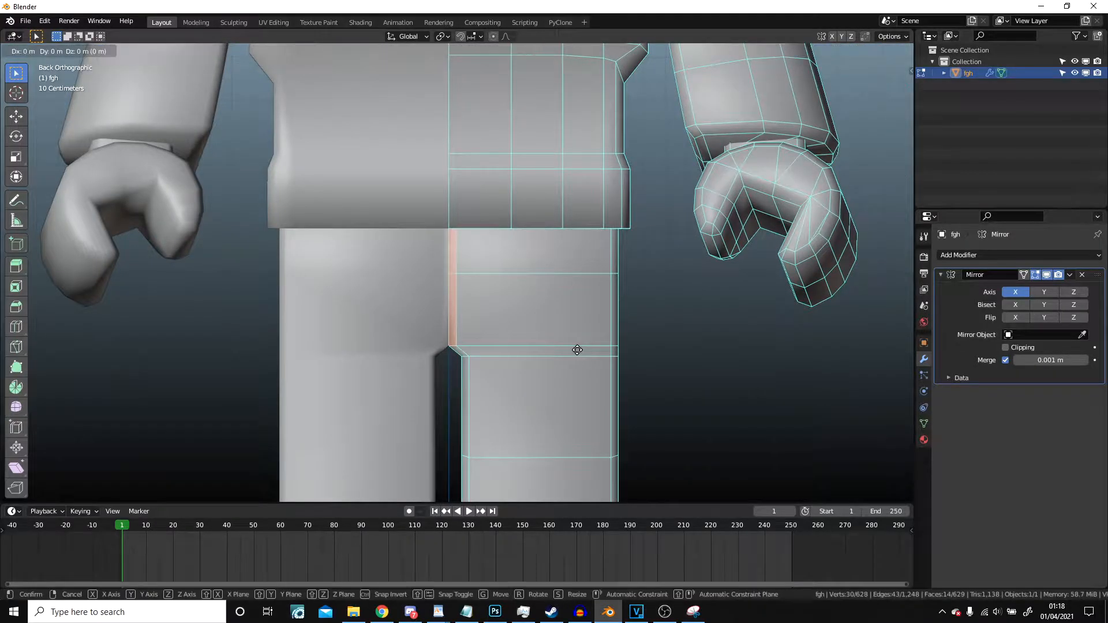
pyautogui.press('x')
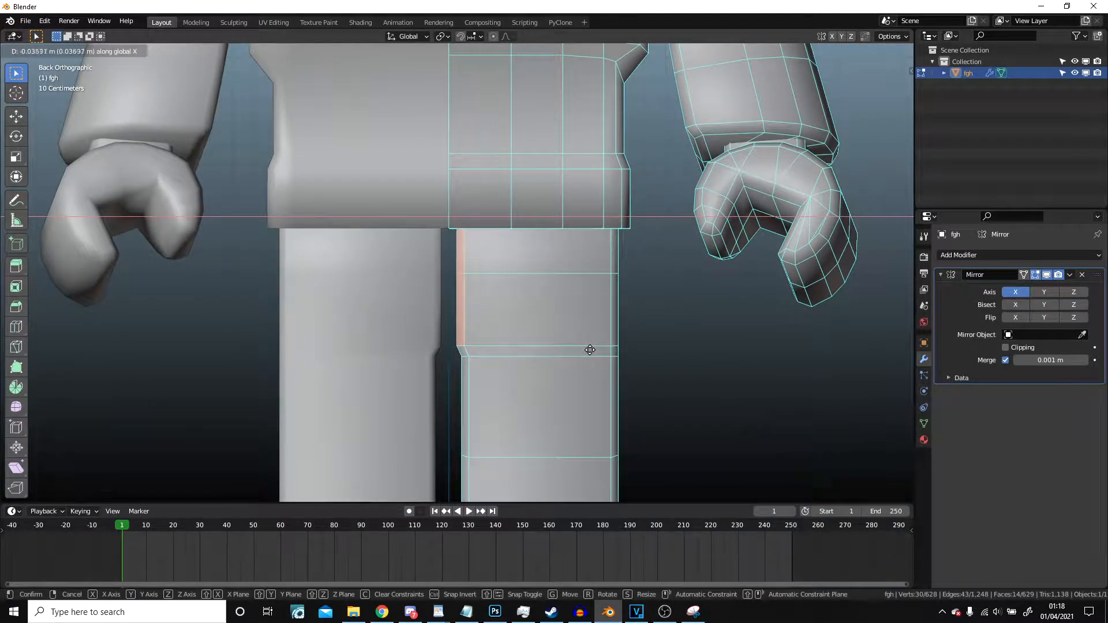
pyautogui.click(634, 353)
# Step: Select the linked torso geometry and hide it to expose the top of the leg
pyautogui.moveTo(741, 298); pyautogui.dragTo(548, 205, button='middle')
pyautogui.scroll(-6, 543, 196)
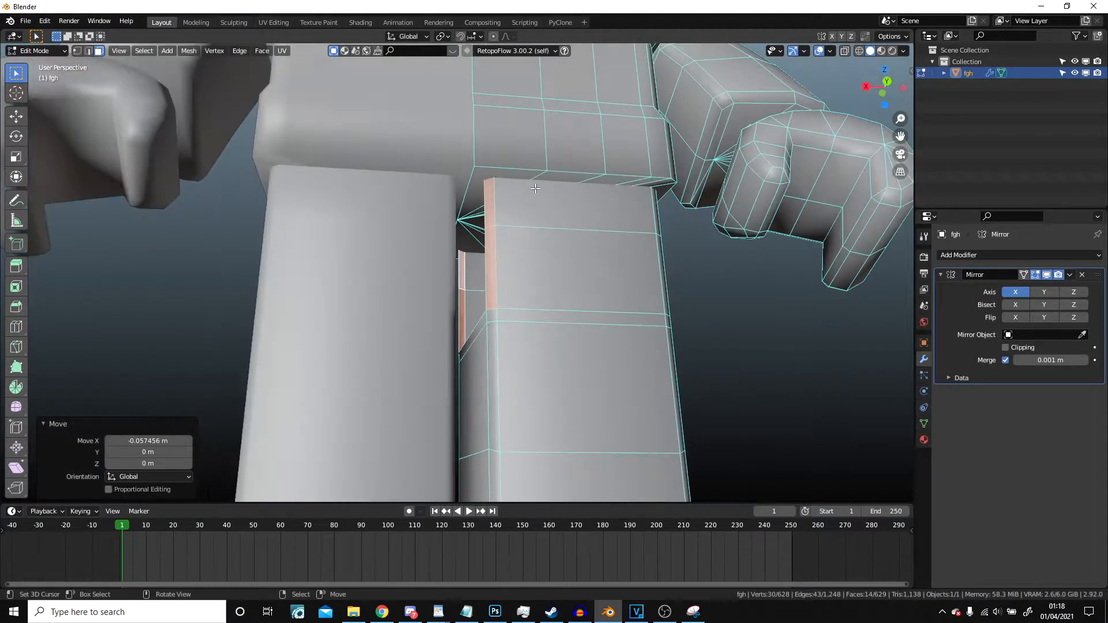
pyautogui.press('l')
pyautogui.hotkey('ctrl', 'z')
pyautogui.press('l')
pyautogui.press('h')
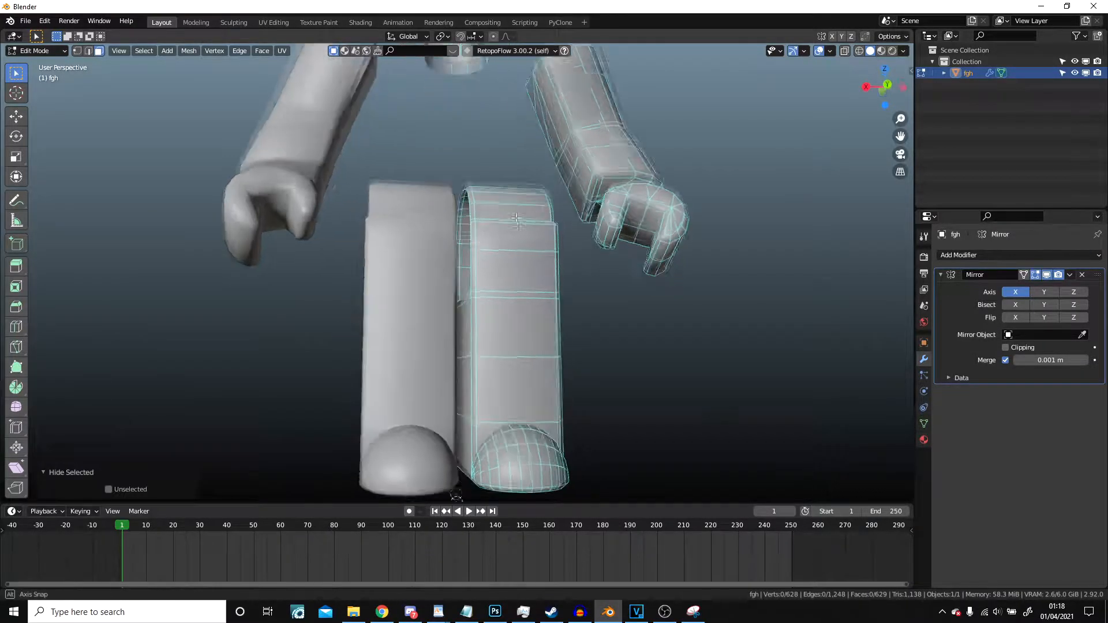
# Step: Examine the rounded top of the leg where it sits inside the hidden torso
pyautogui.scroll(4, 513, 220)
pyautogui.keyDown('shift'); pyautogui.moveTo(519, 242); pyautogui.dragTo(514, 323, button='middle'); pyautogui.keyUp('shift')
pyautogui.scroll(-3, 477, 250)
pyautogui.moveTo(543, 230); pyautogui.dragTo(468, 231, button='middle')
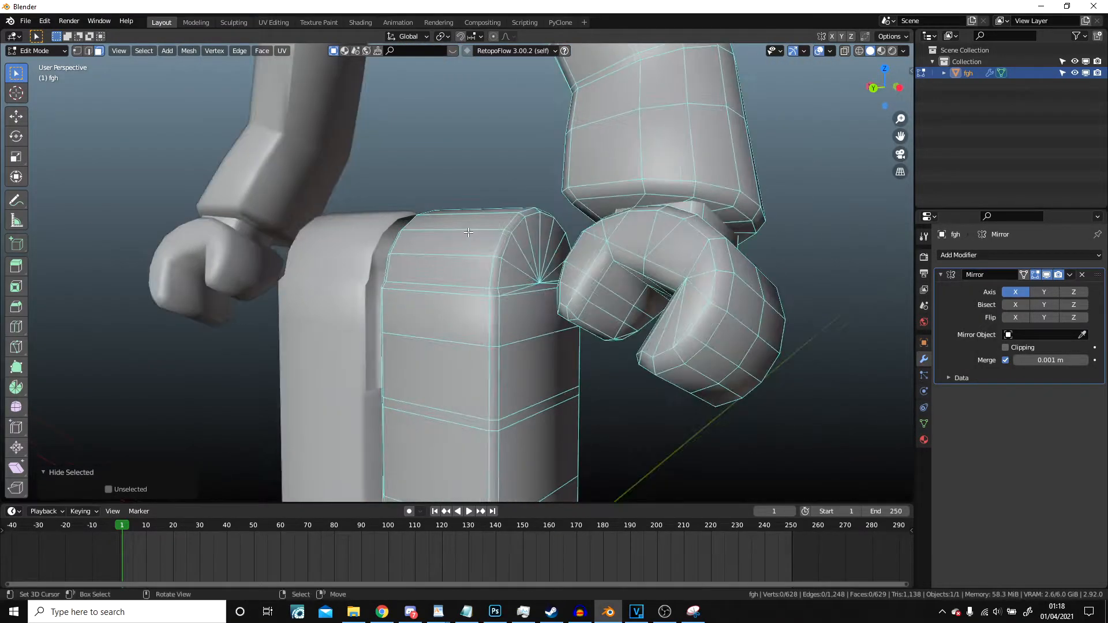
pyautogui.hotkey('alt', 'h')
pyautogui.press('h')
pyautogui.scroll(2, 232, 134)
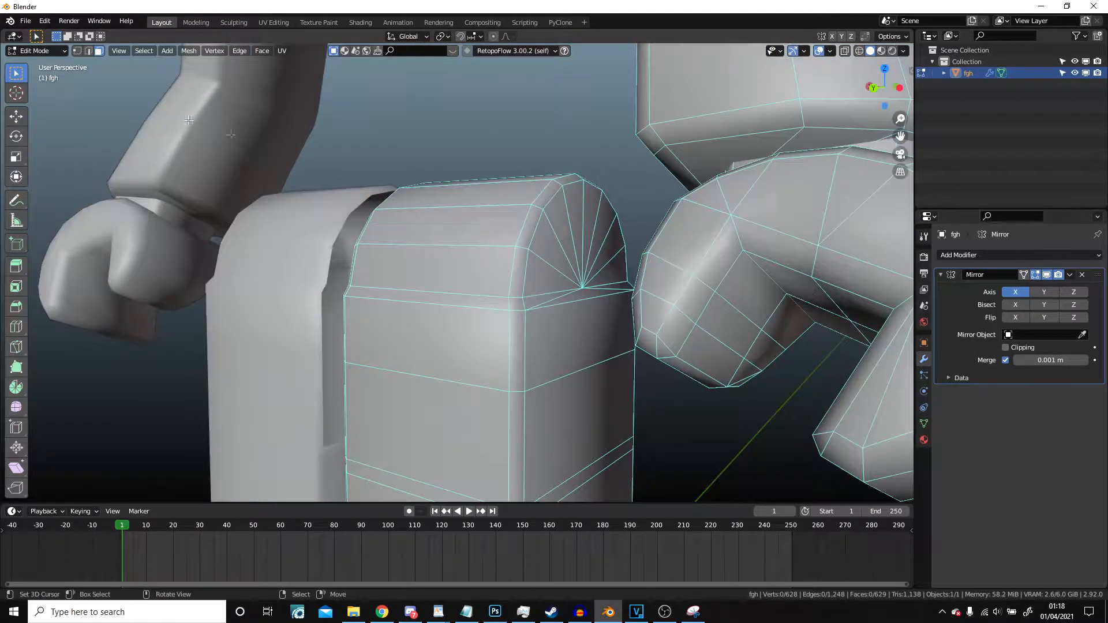
# Step: In front view with wireframe shading, circle-select the rounded cap faces at the top of the leg and delete them
pyautogui.press('KP_1')
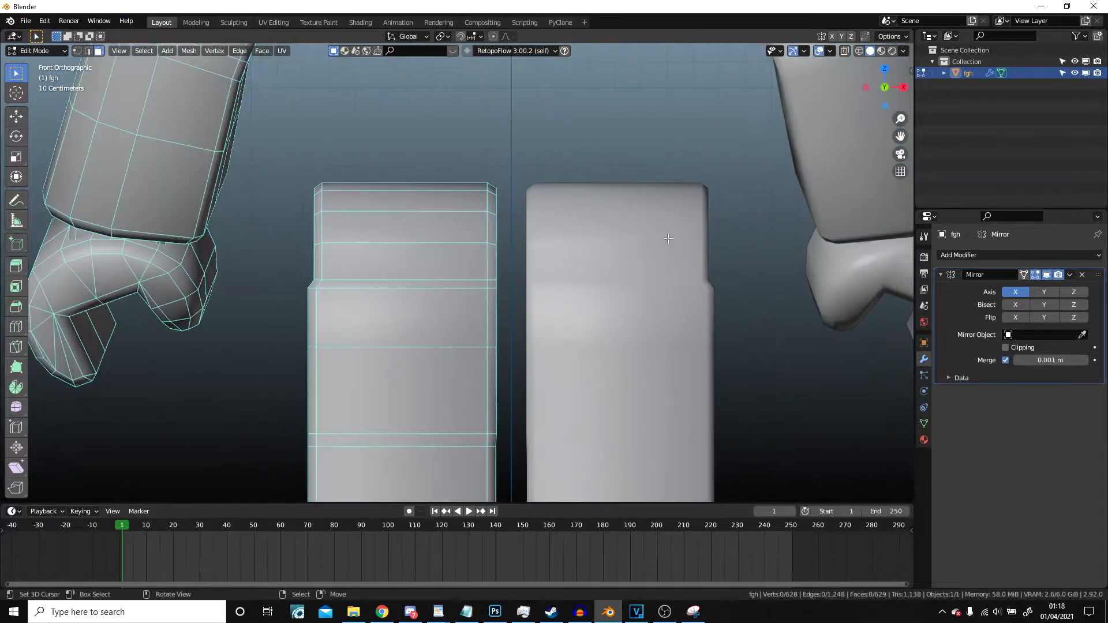
pyautogui.keyDown('shift'); pyautogui.moveTo(499, 256); pyautogui.dragTo(547, 240, button='middle'); pyautogui.keyUp('shift')
pyautogui.press('z')
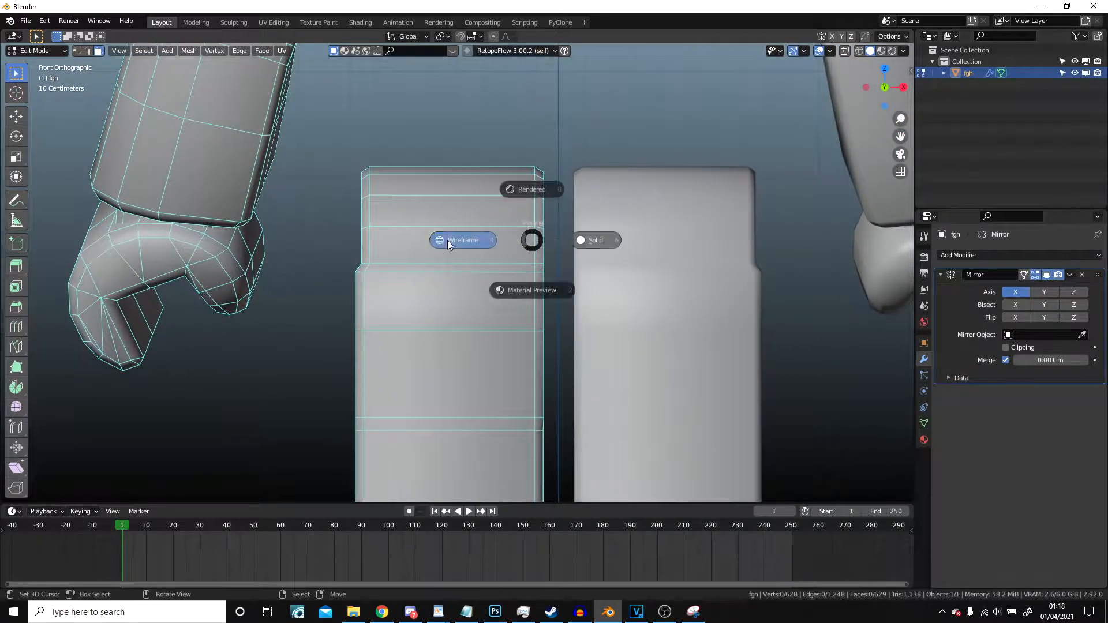
pyautogui.click(456, 243)
pyautogui.scroll(1, 386, 242)
pyautogui.press('c')
pyautogui.moveTo(367, 255); pyautogui.dragTo(558, 252)
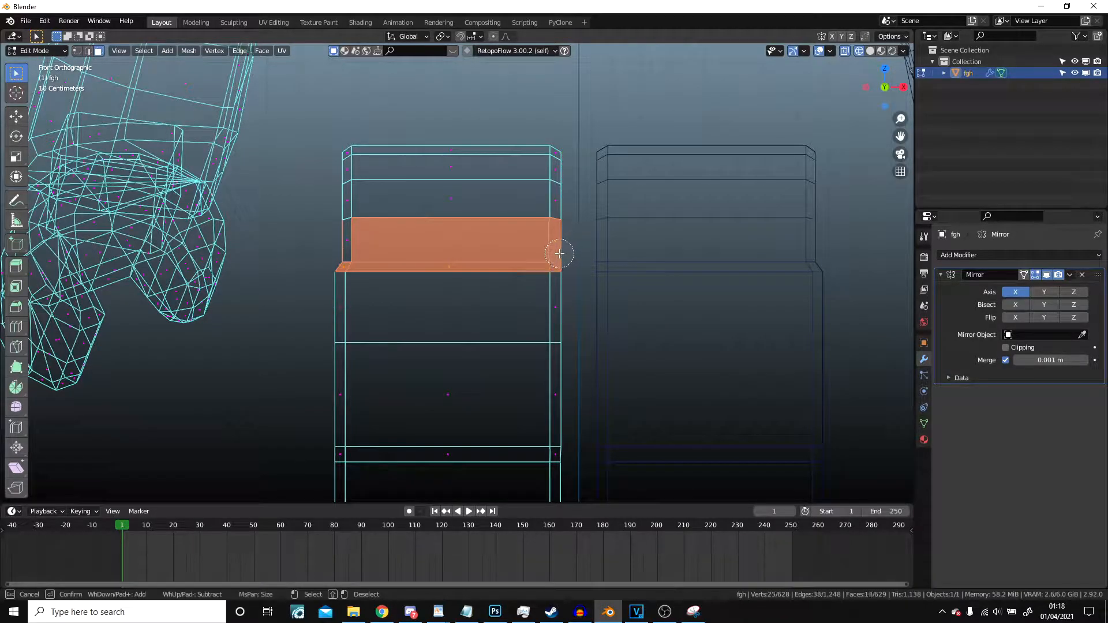
pyautogui.moveTo(500, 106); pyautogui.dragTo(456, 213)
pyautogui.press('Escape')
pyautogui.press('x')
pyautogui.click(336, 103)
# Step: Delete the leftover geometry remaining above the leg's trimmed upper edge
pyautogui.scroll(-5, 383, 184)
pyautogui.scroll(5, 384, 184)
pyautogui.moveTo(415, 222); pyautogui.dragTo(414, 276, button='middle')
pyautogui.click(308, 256)
pyautogui.press('x')
pyautogui.click(297, 267)
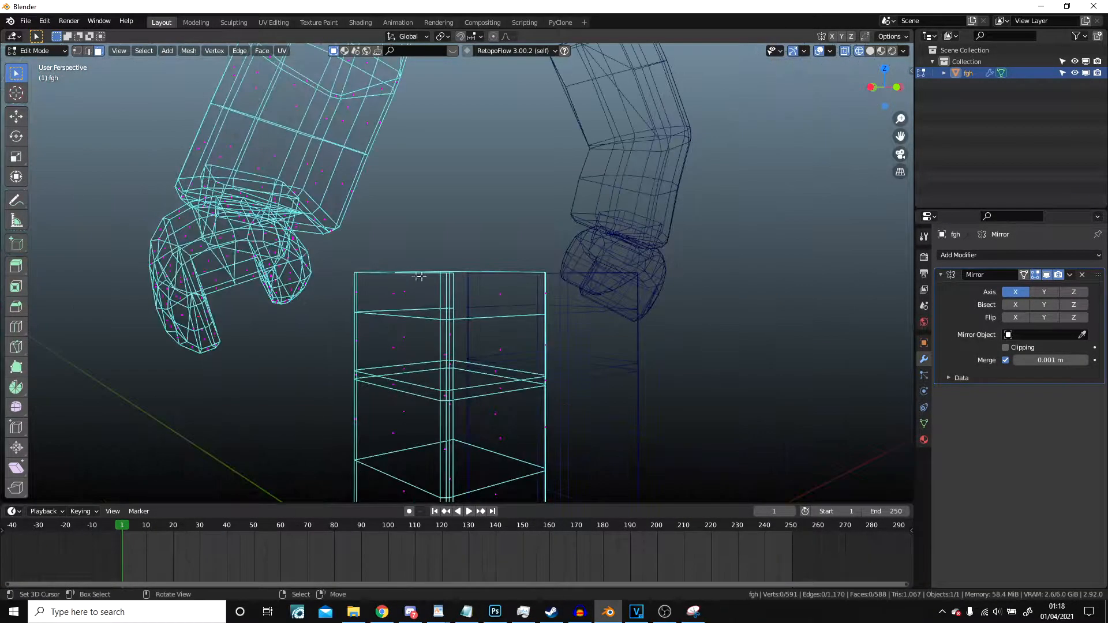
# Step: Reveal the torso in solid shading to check how the trimmed leg meets it, and hide the torso again
pyautogui.press('z')
pyautogui.scroll(-6, 652, 278)
pyautogui.moveTo(536, 280); pyautogui.dragTo(684, 293, button='middle')
pyautogui.hotkey('alt', 'h')
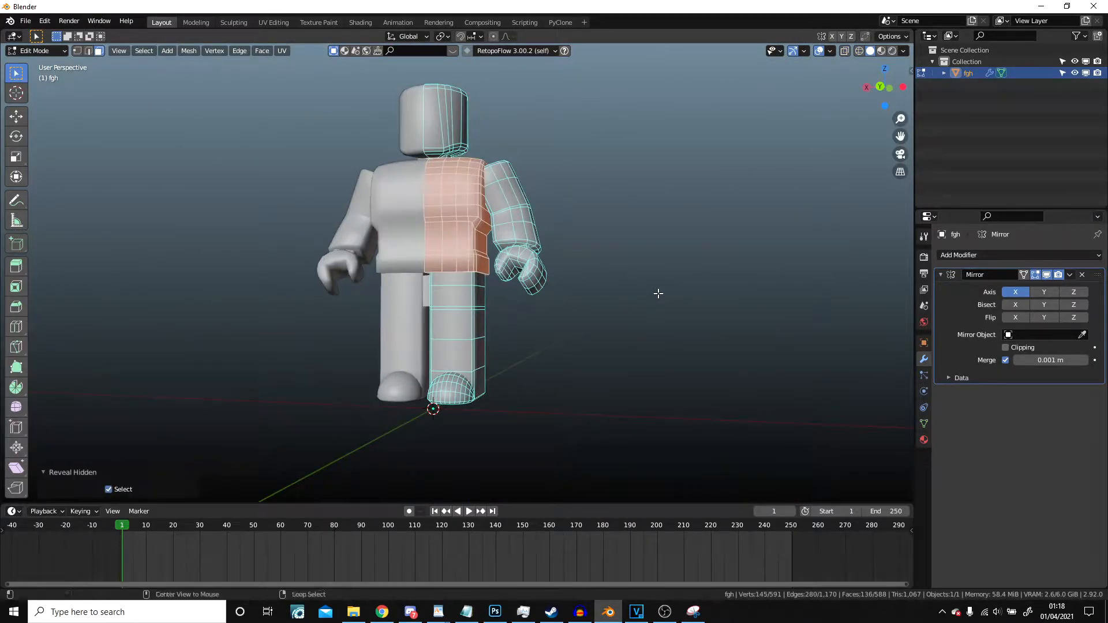
pyautogui.scroll(4, 657, 293)
pyautogui.hotkey('alt', 'a')
pyautogui.moveTo(586, 306); pyautogui.dragTo(461, 213, button='middle')
pyautogui.press('l')
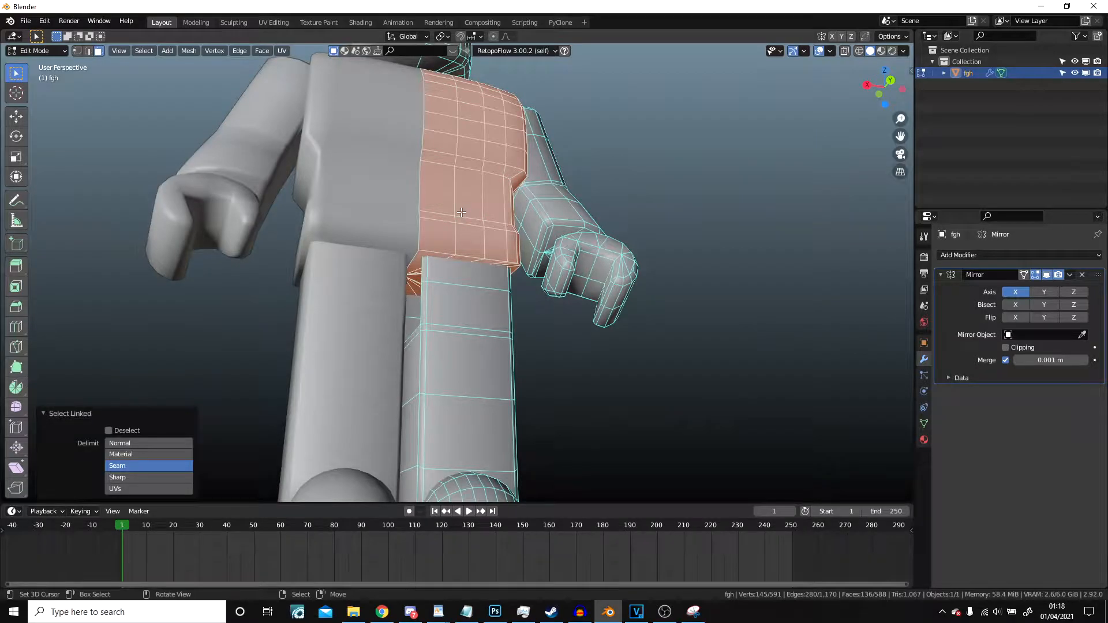
pyautogui.press('h')
# Step: Turn off the Mirror modifier's viewport display and fill the missing side faces around the leg's open upper rim
pyautogui.click(1047, 274)
pyautogui.scroll(4, 512, 304)
pyautogui.moveTo(512, 304); pyautogui.dragTo(615, 291, button='middle')
pyautogui.click(87, 53)
pyautogui.moveTo(341, 214); pyautogui.dragTo(430, 236, button='middle')
pyautogui.moveTo(564, 312); pyautogui.dragTo(436, 328, button='middle')
pyautogui.press('f')
pyautogui.rightClick(437, 260)
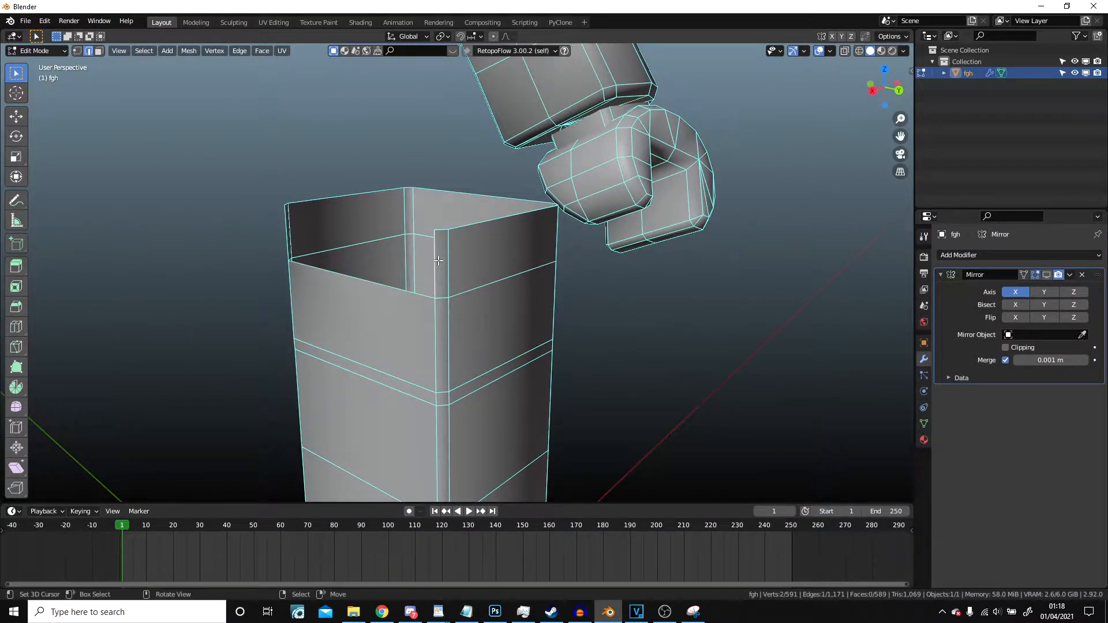
pyautogui.moveTo(309, 278); pyautogui.dragTo(594, 322, button='middle')
pyautogui.press('f')
# Step: Turn the Mirror modifier's viewport display back on in Object Mode and inspect the whole character
pyautogui.press('Tab')
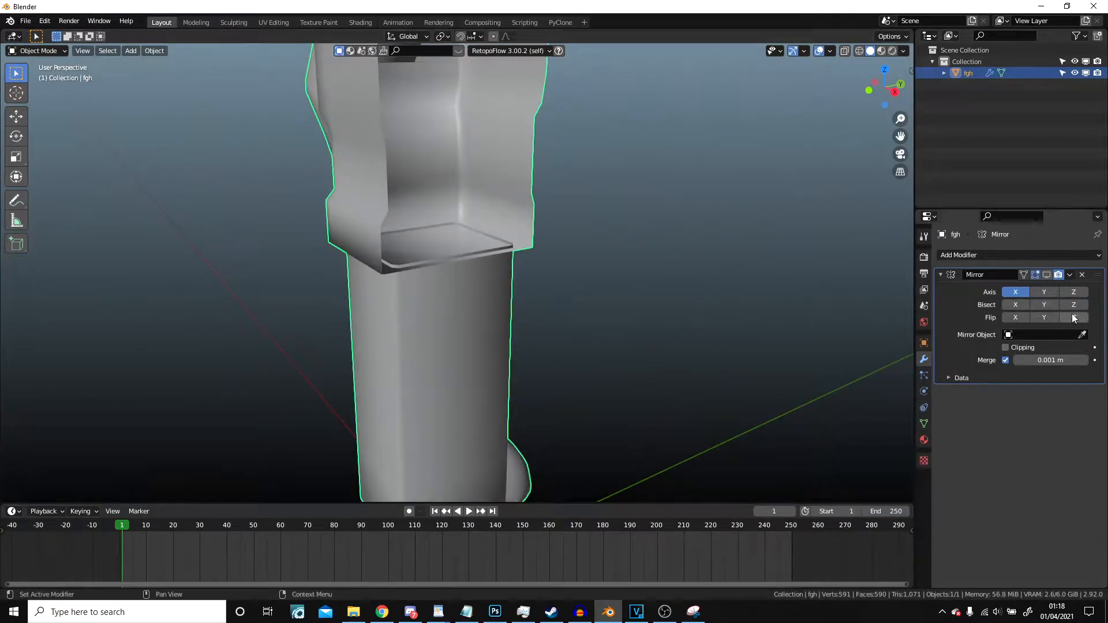
pyautogui.scroll(-4, 736, 250)
pyautogui.moveTo(736, 250); pyautogui.dragTo(788, 279, button='middle')
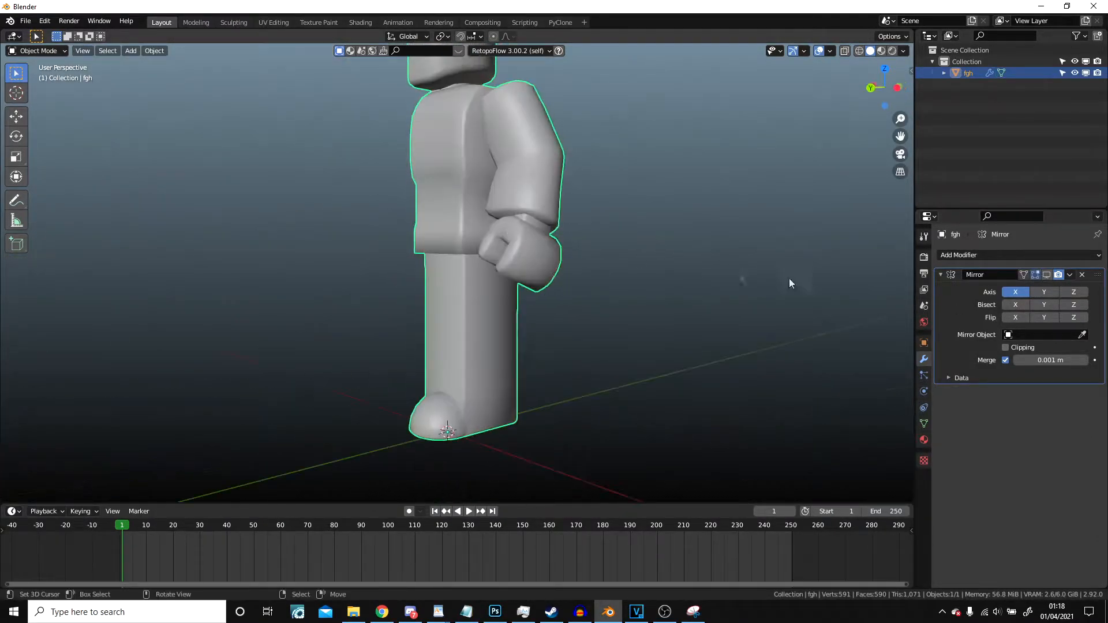
pyautogui.click(1046, 275)
pyautogui.moveTo(461, 356); pyautogui.dragTo(500, 320, button='middle')
pyautogui.scroll(-3, 544, 279)
pyautogui.scroll(5, 545, 278)
pyautogui.scroll(2, 528, 341)
# Step: Return to Edit Mode and hide the linked head geometry to expose the inner side of the arm
pyautogui.press('Tab')
pyautogui.scroll(-5, 476, 341)
pyautogui.scroll(4, 482, 259)
pyautogui.scroll(4, 498, 274)
pyautogui.keyDown('shift'); pyautogui.moveTo(499, 267); pyautogui.dragTo(466, 254, button='middle'); pyautogui.keyUp('shift')
pyautogui.scroll(-4, 500, 276)
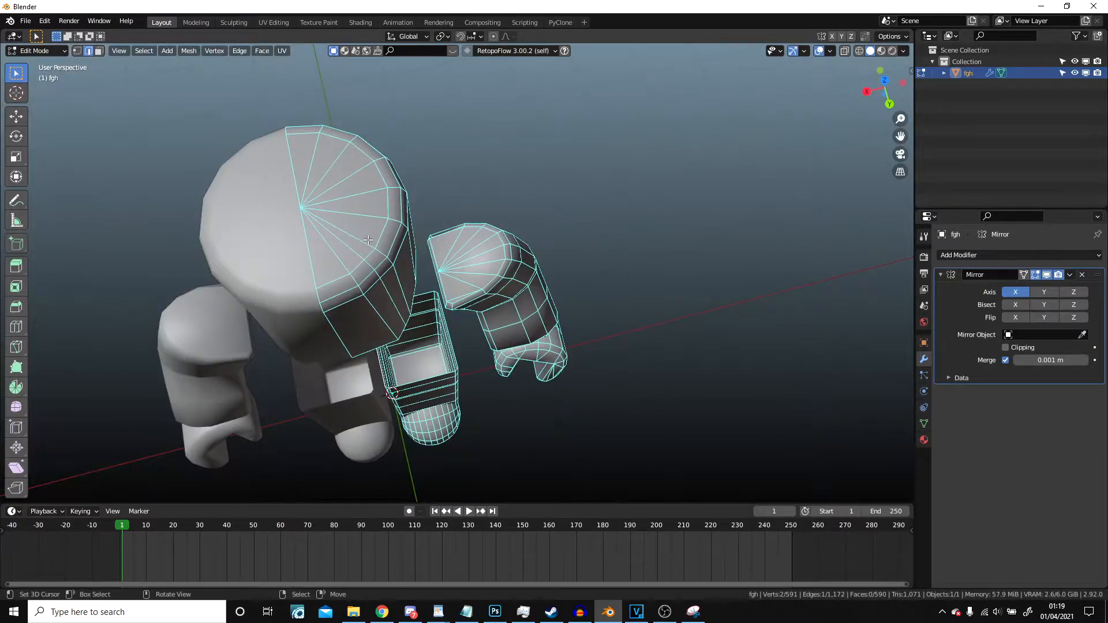
pyautogui.press('l')
pyautogui.press('h')
pyautogui.moveTo(368, 239); pyautogui.dragTo(456, 226, button='middle')
pyautogui.press('l')
pyautogui.press('h')
# Step: Select the triangle-fan faces capping the inner side of the shoulder and delete them
pyautogui.moveTo(343, 213); pyautogui.dragTo(444, 251, button='middle')
pyautogui.scroll(3, 445, 251)
pyautogui.click(99, 52)
pyautogui.scroll(3, 374, 208)
pyautogui.press('c')
pyautogui.moveTo(376, 210); pyautogui.dragTo(521, 260)
pyautogui.rightClick(535, 204)
pyautogui.moveTo(535, 204); pyautogui.dragTo(595, 297, button='middle')
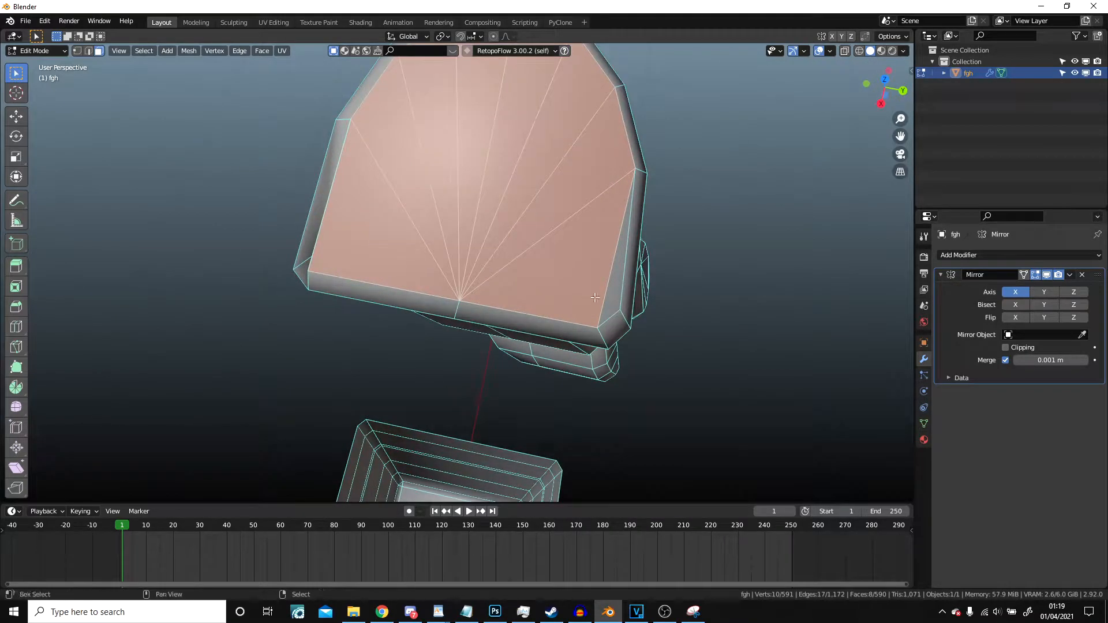
pyautogui.keyDown('shift'); pyautogui.rightClick(612, 304); pyautogui.keyUp('shift')
pyautogui.keyDown('shift'); pyautogui.moveTo(421, 252); pyautogui.dragTo(545, 222, button='middle'); pyautogui.keyUp('shift')
pyautogui.scroll(-4, 537, 307)
pyautogui.press('x')
pyautogui.click(538, 307)
# Step: Dissolve the stray edge at the bevelled corner of the arm's opening
pyautogui.scroll(5, 601, 257)
pyautogui.keyDown('shift'); pyautogui.moveTo(545, 223); pyautogui.dragTo(542, 256, button='middle'); pyautogui.keyUp('shift')
pyautogui.scroll(3, 539, 256)
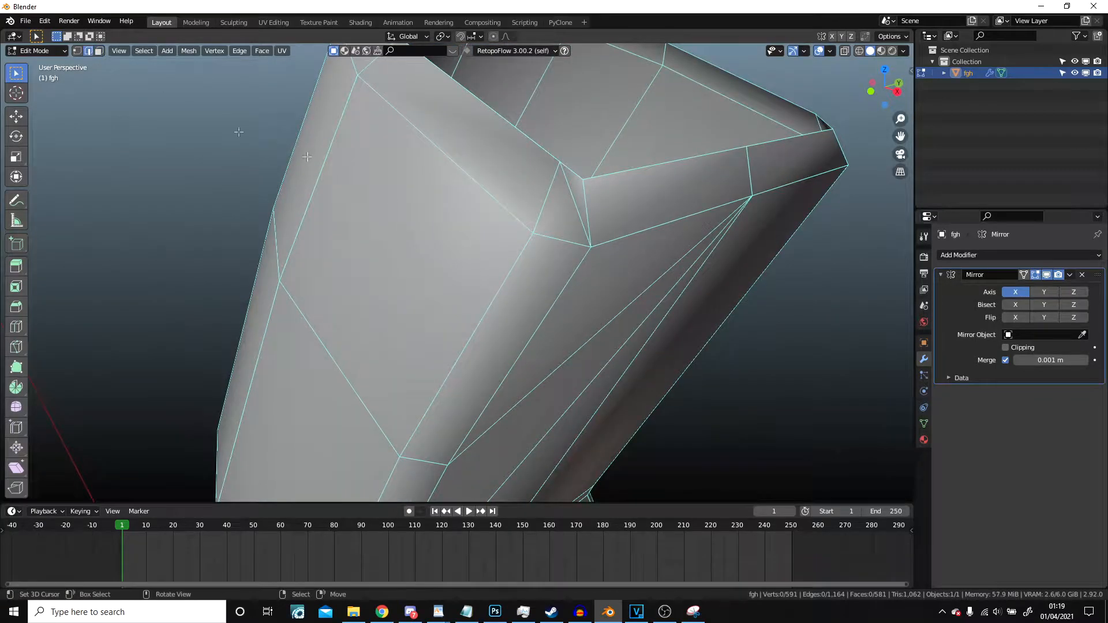
pyautogui.click(565, 186)
pyautogui.press('x')
pyautogui.click(541, 240)
# Step: Move the corner vertex of the arm opening's inner rim inward, about 0.03 m along Y
pyautogui.moveTo(540, 242); pyautogui.dragTo(344, 284, button='middle')
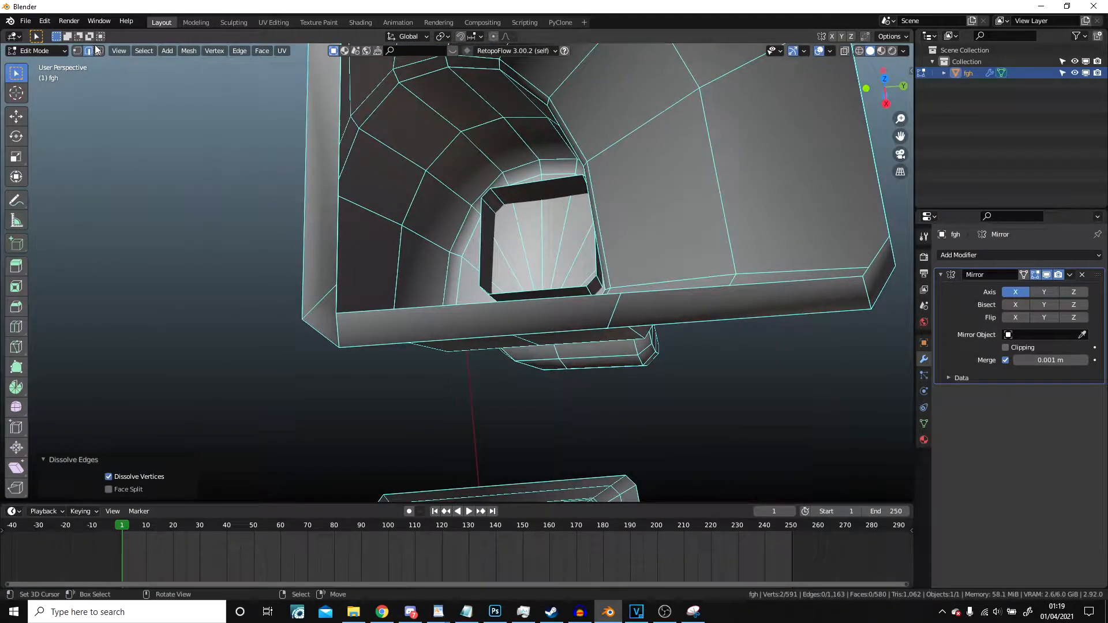
pyautogui.press('1')
pyautogui.press('g')
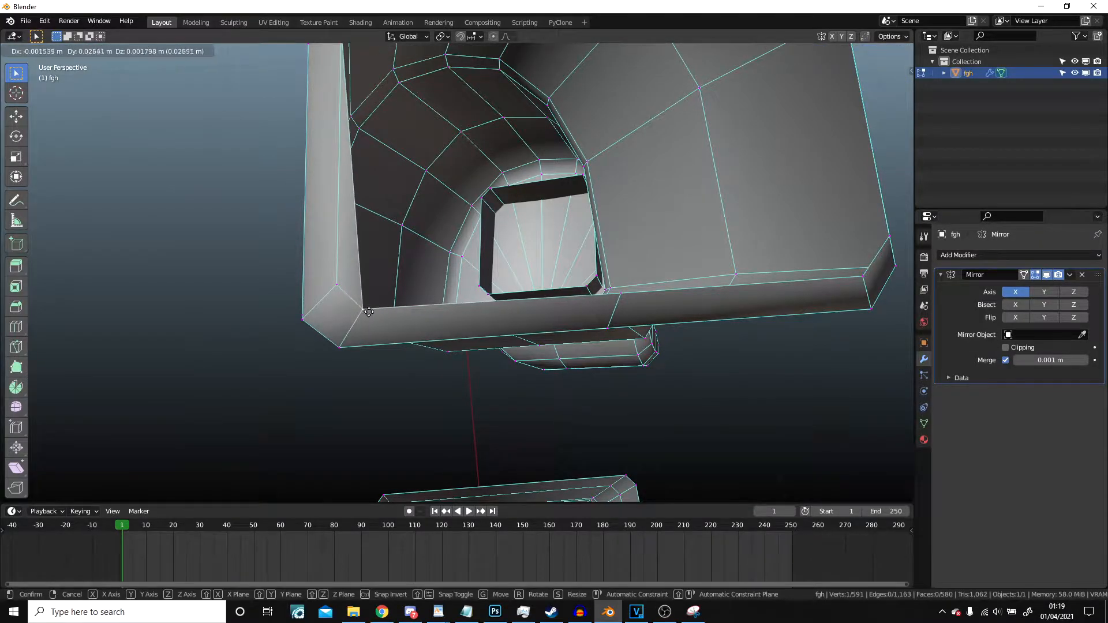
pyautogui.click(361, 312)
# Step: Delete the thin triangular face along the rim of the arm's opening
pyautogui.moveTo(361, 312); pyautogui.dragTo(427, 248, button='middle')
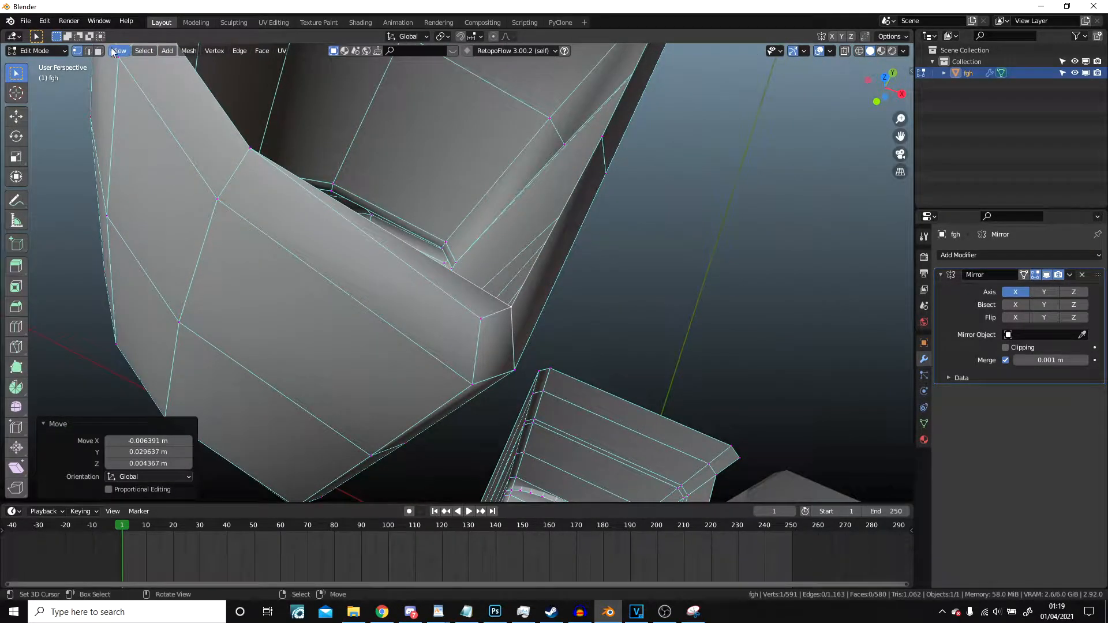
pyautogui.rightClick(488, 285)
pyautogui.rightClick(454, 287)
pyautogui.press('x')
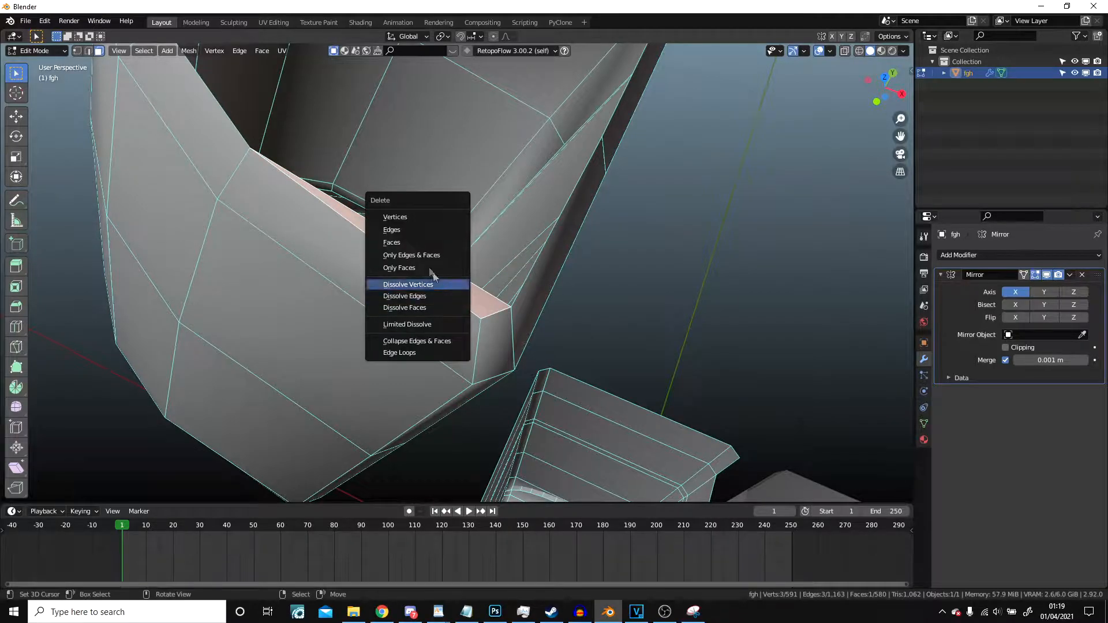
pyautogui.click(417, 244)
# Step: Nudge the inner-rim vertices around the arm's shoulder opening individually to even out the width of the rim
pyautogui.moveTo(416, 245); pyautogui.dragTo(205, 72, button='middle')
pyautogui.moveTo(455, 252); pyautogui.dragTo(420, 273, button='right')
pyautogui.keyDown('shift'); pyautogui.moveTo(457, 123); pyautogui.dragTo(466, 260, button='middle'); pyautogui.keyUp('shift')
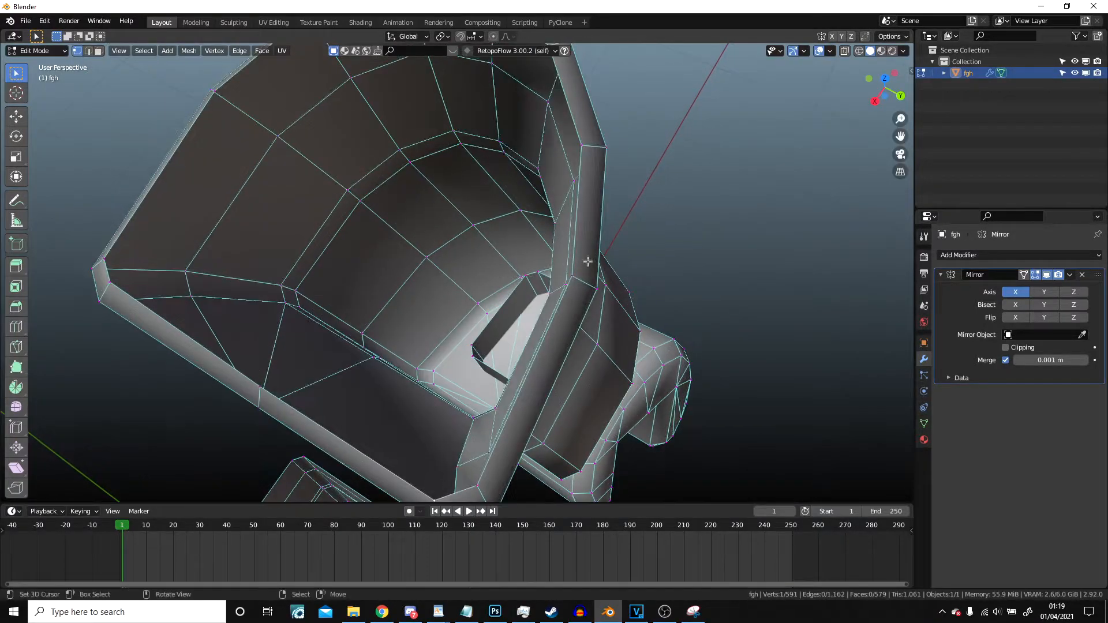
pyautogui.moveTo(575, 278); pyautogui.dragTo(577, 284, button='right')
pyautogui.moveTo(582, 149); pyautogui.dragTo(582, 152, button='right')
pyautogui.keyDown('shift'); pyautogui.moveTo(559, 148); pyautogui.dragTo(567, 237, button='middle'); pyautogui.keyUp('shift')
pyautogui.moveTo(550, 232); pyautogui.dragTo(544, 235, button='right')
pyautogui.moveTo(486, 175); pyautogui.dragTo(483, 179, button='right')
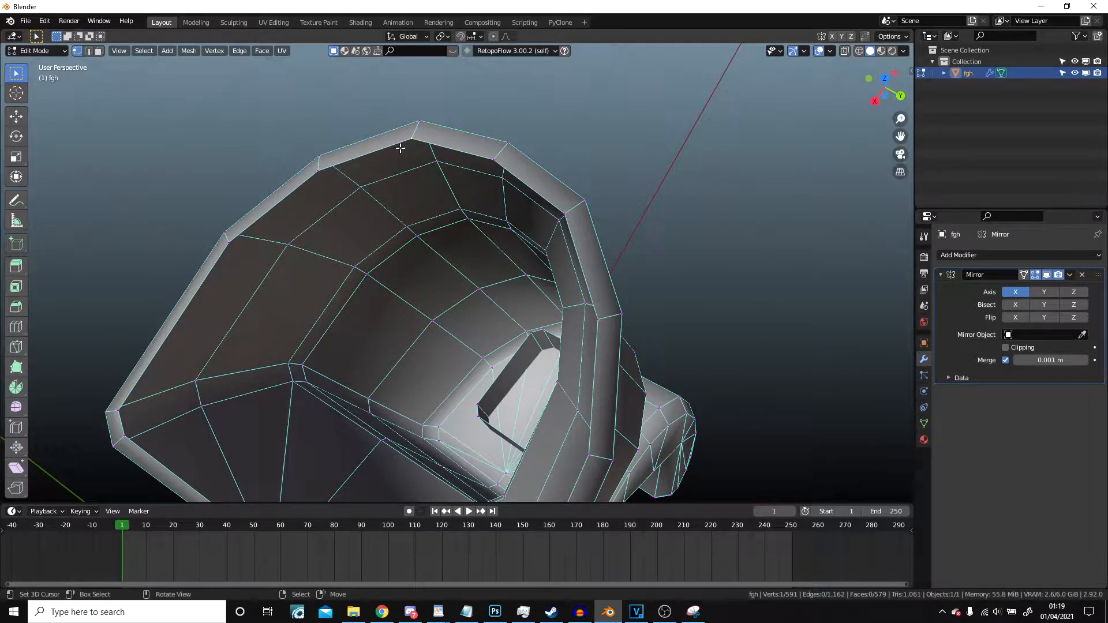
pyautogui.moveTo(401, 148); pyautogui.dragTo(404, 151, button='right')
pyautogui.press('Escape')
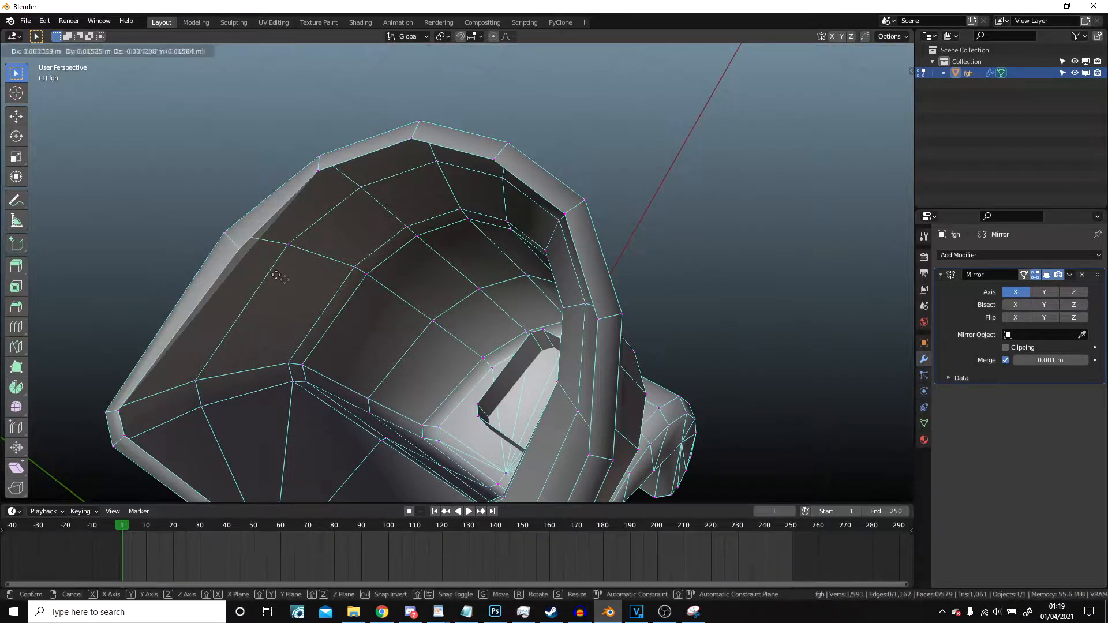
# Step: Delete the long vertical and diagonal edges on the flat side of the upper arm together with their faces
pyautogui.moveTo(334, 295); pyautogui.dragTo(643, 195, button='middle')
pyautogui.scroll(-3, 561, 205)
pyautogui.scroll(3, 643, 196)
pyautogui.moveTo(376, 222); pyautogui.dragTo(408, 212, button='middle')
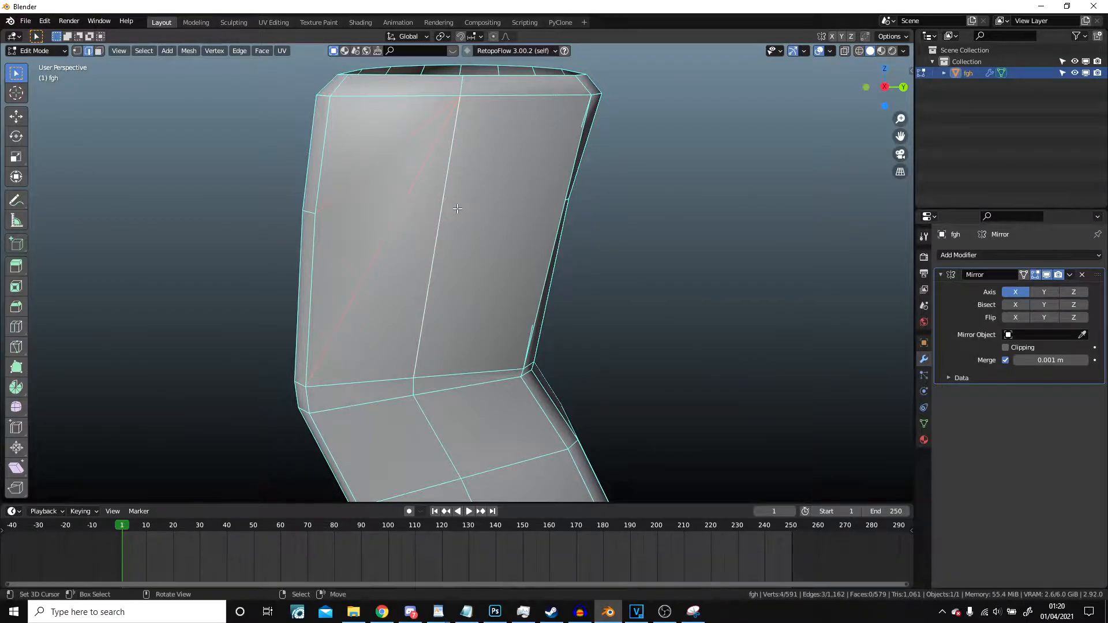
pyautogui.press('x')
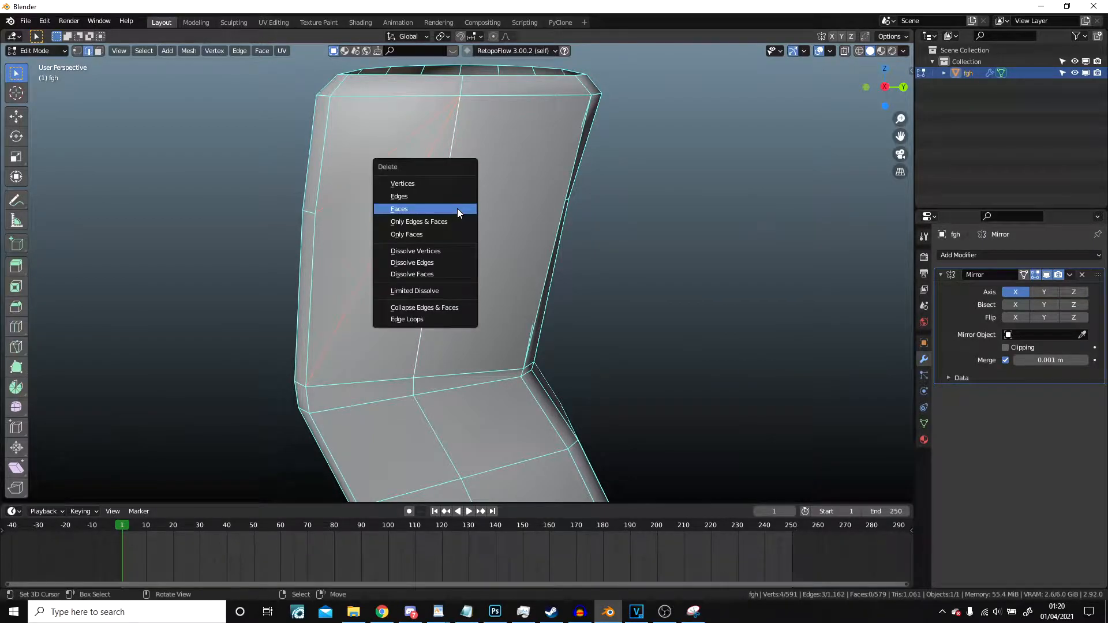
pyautogui.click(430, 196)
pyautogui.moveTo(429, 199); pyautogui.dragTo(160, 44, button='middle')
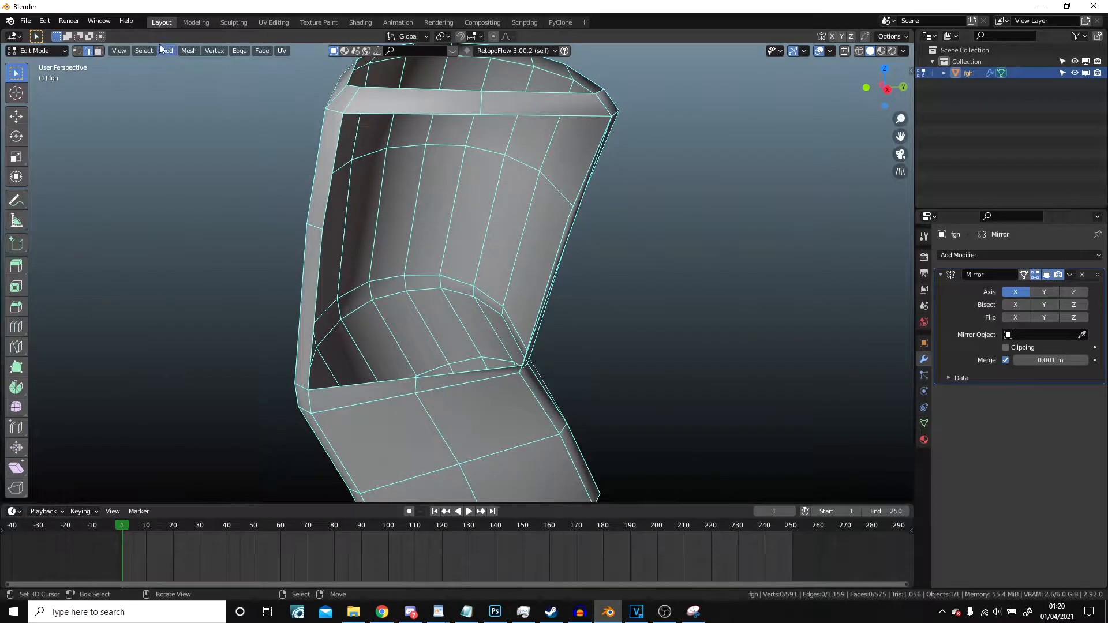
# Step: Delete the stray vertex partway along the vertical corner of the open upper arm
pyautogui.click(76, 51)
pyautogui.moveTo(323, 232); pyautogui.dragTo(482, 244, button='middle')
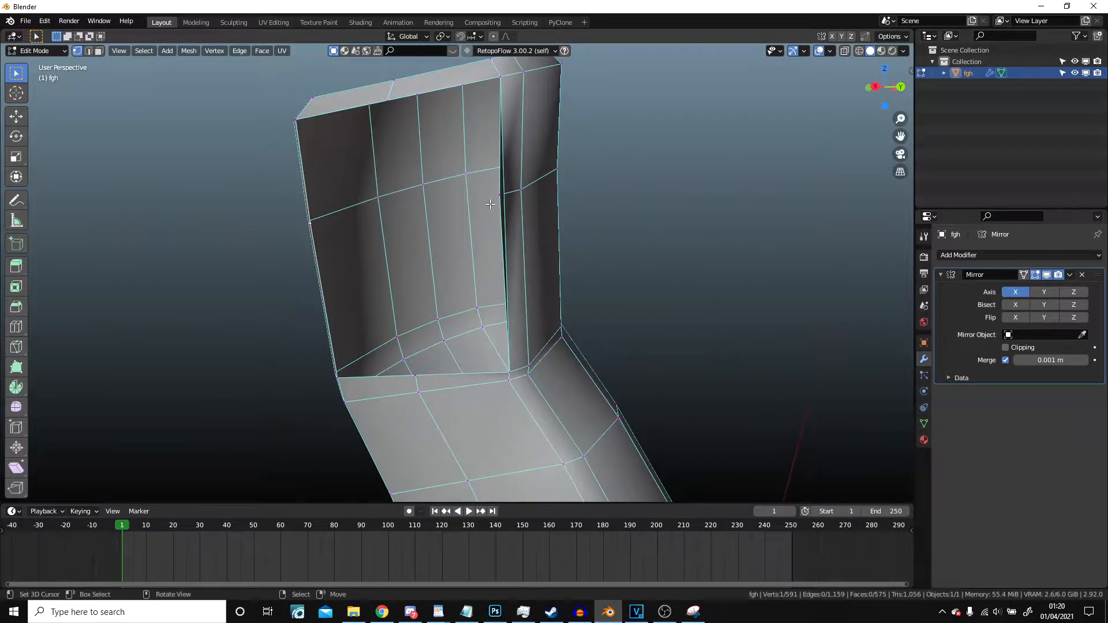
pyautogui.moveTo(490, 197); pyautogui.dragTo(447, 190, button='middle')
pyautogui.hotkey('alt', 'z')
pyautogui.moveTo(531, 205); pyautogui.dragTo(564, 220, button='middle')
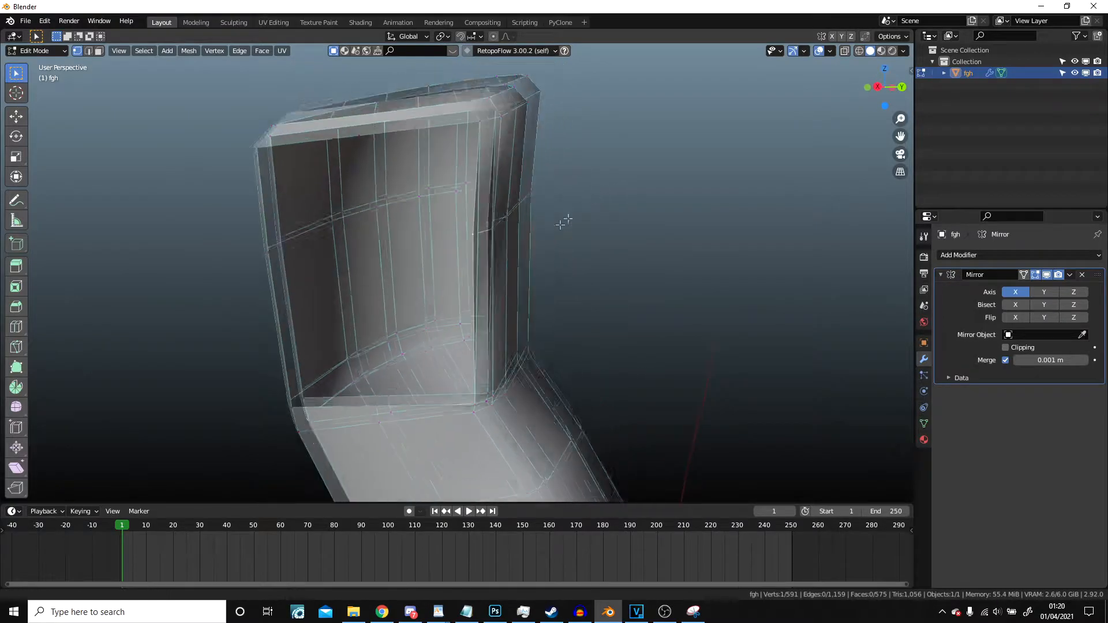
pyautogui.hotkey('alt', 'z')
pyautogui.scroll(3, 553, 235)
pyautogui.press('x')
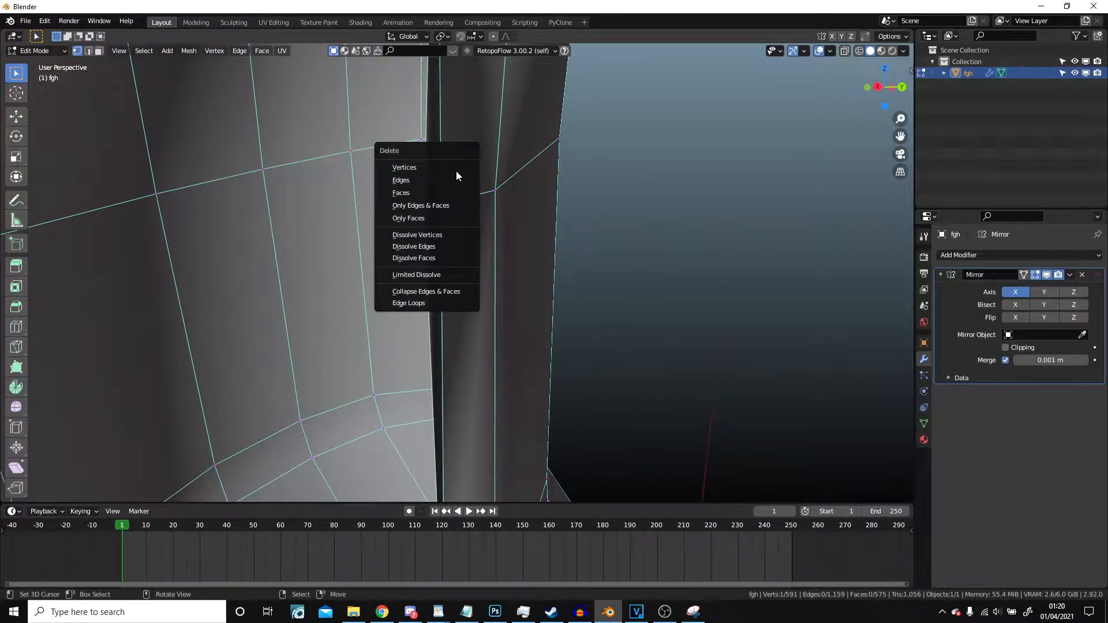
pyautogui.click(456, 169)
# Step: Select the vertices bounding the narrow corner gap of the upper arm and fill it with a face
pyautogui.scroll(-5, 441, 169)
pyautogui.moveTo(486, 218)
pyautogui.mouseDown(button='middle')
pyautogui.moveTo(507, 205)
pyautogui.moveTo(507, 219)
pyautogui.moveTo(483, 210)
pyautogui.mouseUp(button='middle')
pyautogui.moveTo(459, 106); pyautogui.dragTo(496, 150, button='middle')
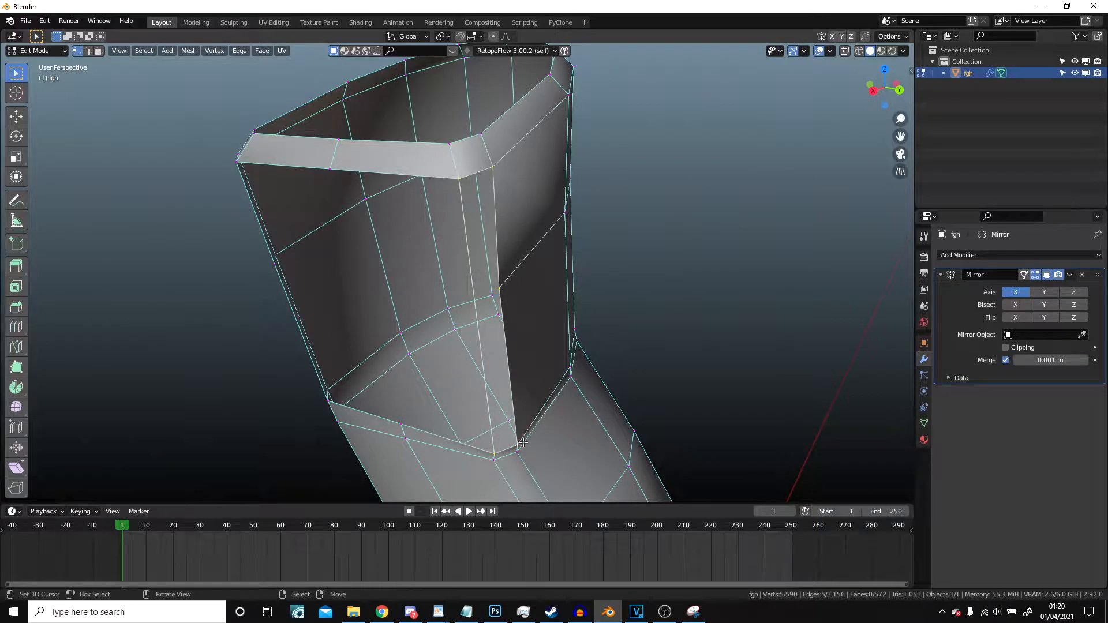
pyautogui.press('f')
pyautogui.moveTo(504, 286); pyautogui.dragTo(527, 227, button='middle')
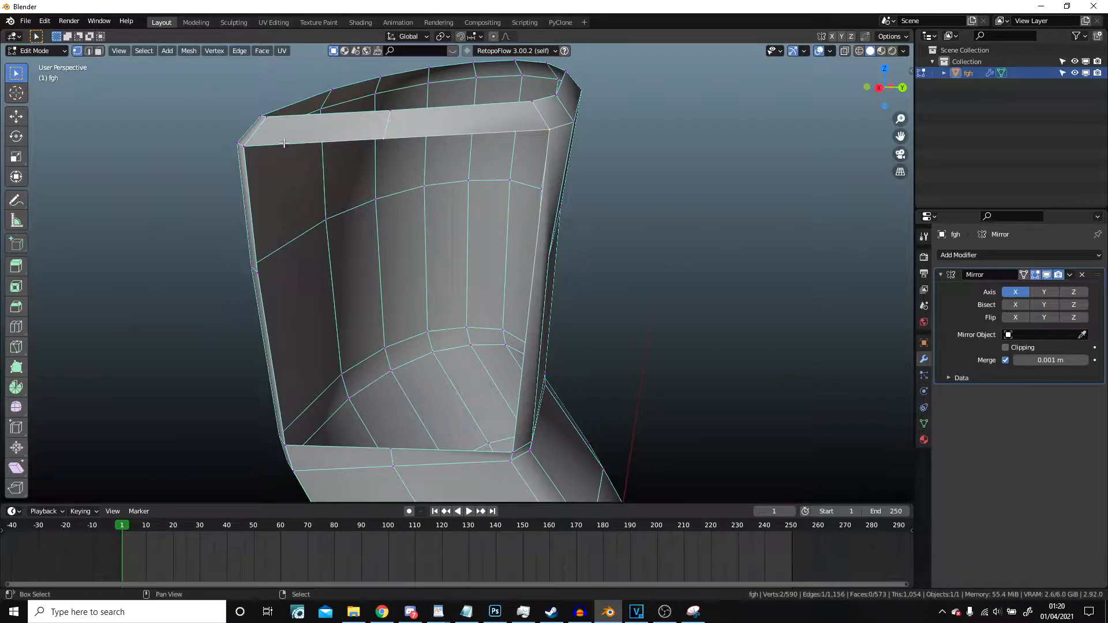
# Step: Select the boundary vertices of the large opening in the upper arm's flat side and fill it with a face
pyautogui.keyDown('shift'); pyautogui.click(254, 271); pyautogui.keyUp('shift')
pyautogui.keyDown('shift'); pyautogui.moveTo(335, 303); pyautogui.dragTo(379, 224, button='middle'); pyautogui.keyUp('shift')
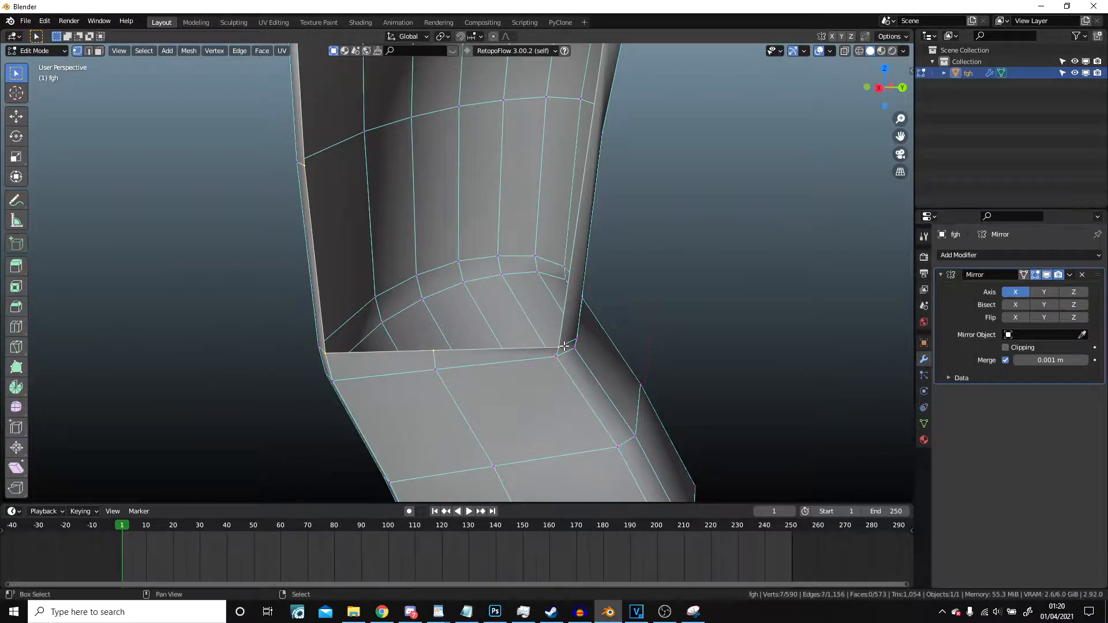
pyautogui.press('f')
# Step: Connect opposite vertices across the filled side of the upper arm with a mid-height horizontal edge and a central vertical edge
pyautogui.moveTo(564, 346); pyautogui.dragTo(600, 192, button='middle')
pyautogui.press('j')
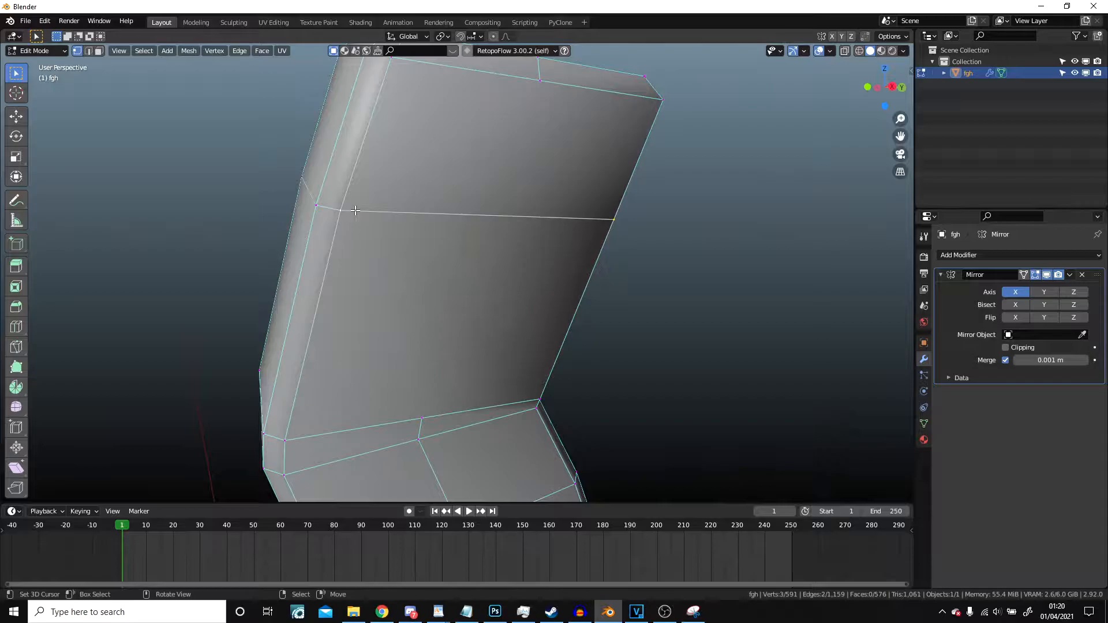
pyautogui.scroll(-2, 454, 278)
pyautogui.moveTo(492, 200); pyautogui.dragTo(477, 191, button='middle')
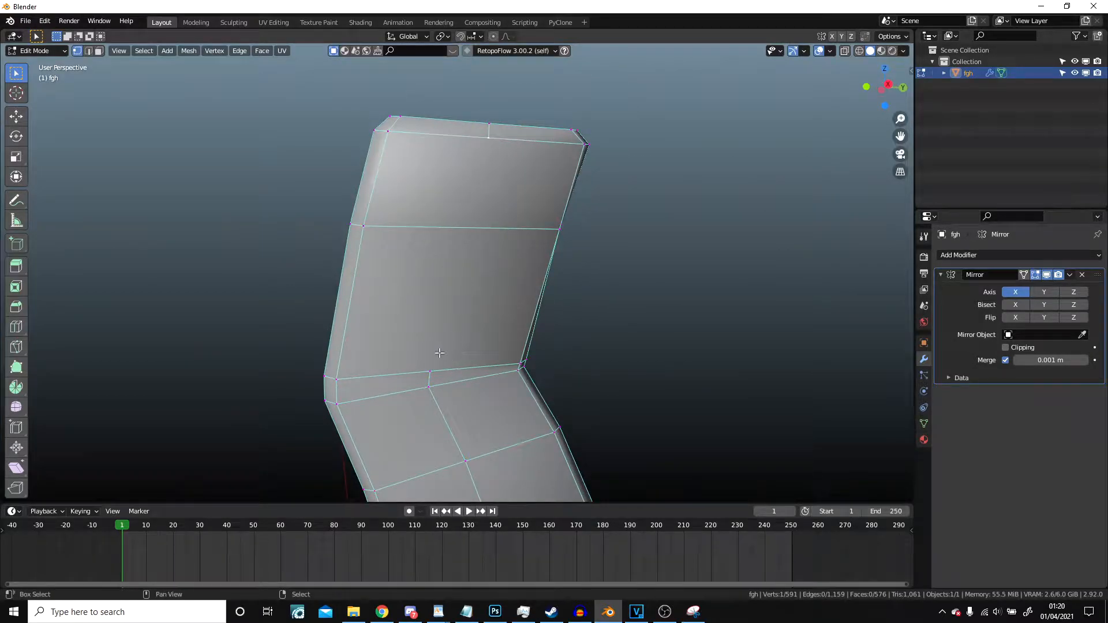
pyautogui.moveTo(435, 354); pyautogui.dragTo(354, 356, button='middle')
pyautogui.scroll(-7, 458, 337)
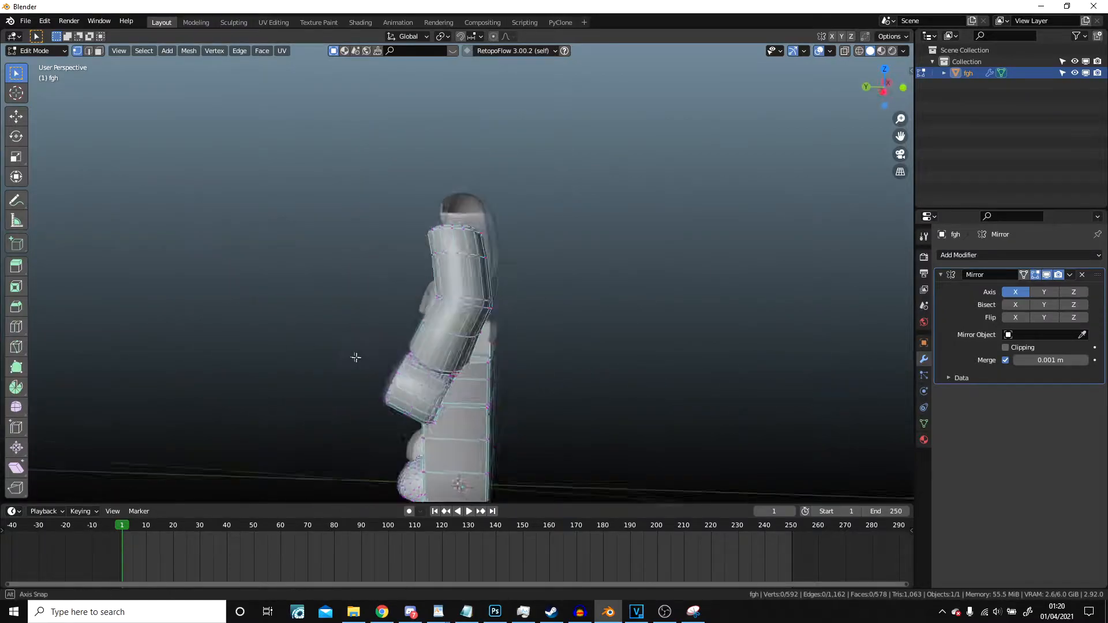
# Step: Examine the rebuilt upper arm from several sides, with and without its wireframe, for shading and topology problems
pyautogui.scroll(1, 354, 356)
pyautogui.press('Tab')
pyautogui.scroll(1, 477, 361)
pyautogui.moveTo(477, 361); pyautogui.dragTo(491, 341, button='middle')
pyautogui.press('Tab')
pyautogui.scroll(3, 638, 314)
pyautogui.keyDown('shift'); pyautogui.moveTo(623, 208); pyautogui.dragTo(598, 309, button='middle'); pyautogui.keyUp('shift')
pyautogui.scroll(4, 558, 312)
pyautogui.scroll(-2, 558, 308)
pyautogui.scroll(-3, 598, 309)
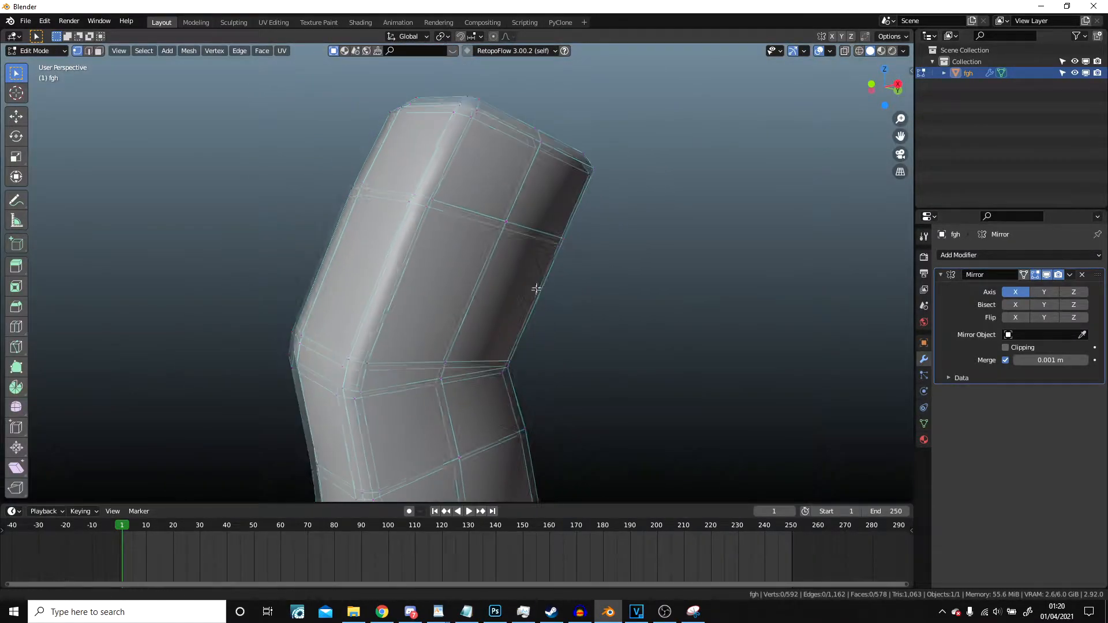
pyautogui.moveTo(536, 289); pyautogui.dragTo(802, 303, button='middle')
pyautogui.scroll(-5, 400, 227)
pyautogui.moveTo(453, 265); pyautogui.dragTo(655, 366, button='middle')
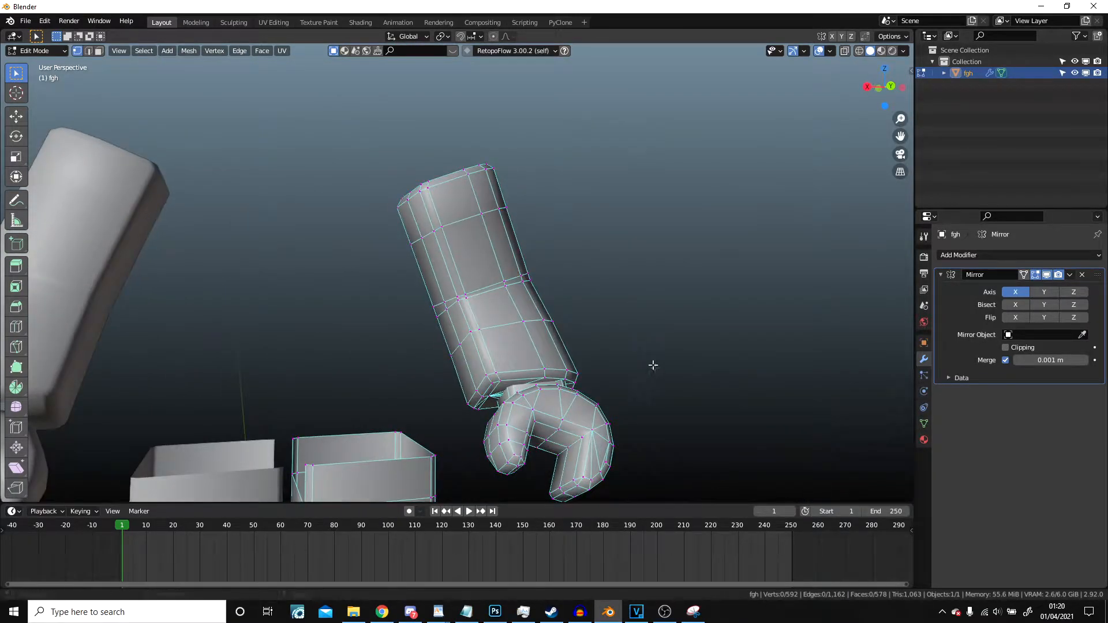
# Step: Hide the linked hand and wrist pieces to expose the lower end of the sleeve
pyautogui.scroll(6, 583, 242)
pyautogui.moveTo(569, 247); pyautogui.dragTo(524, 263, button='middle')
pyautogui.scroll(-2, 522, 266)
pyautogui.press('l')
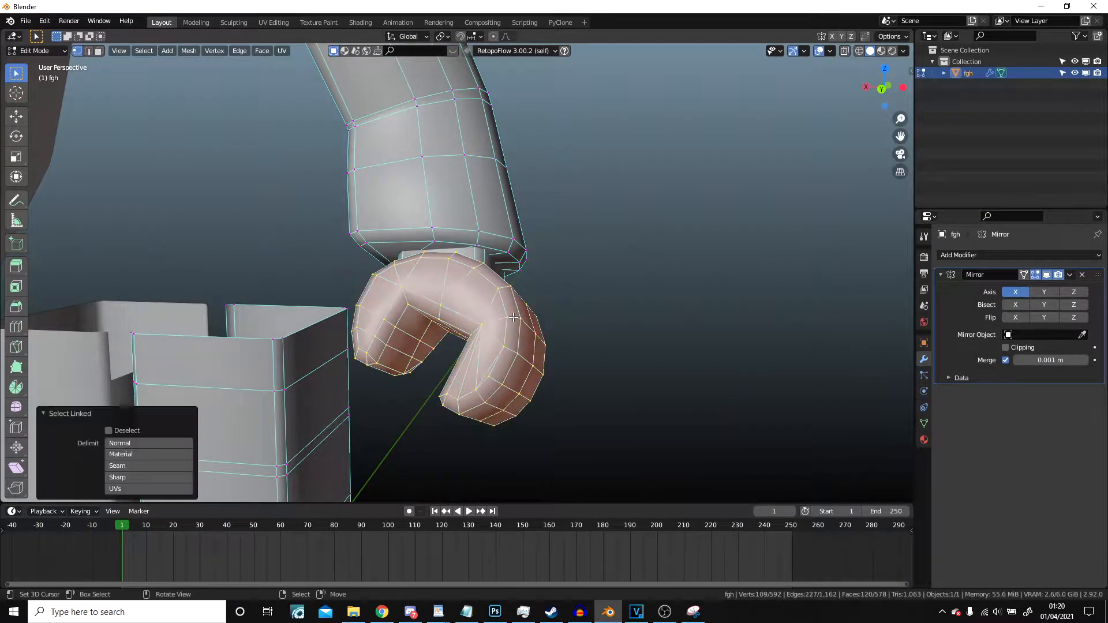
pyautogui.press('h')
pyautogui.moveTo(513, 317); pyautogui.dragTo(405, 237, button='middle')
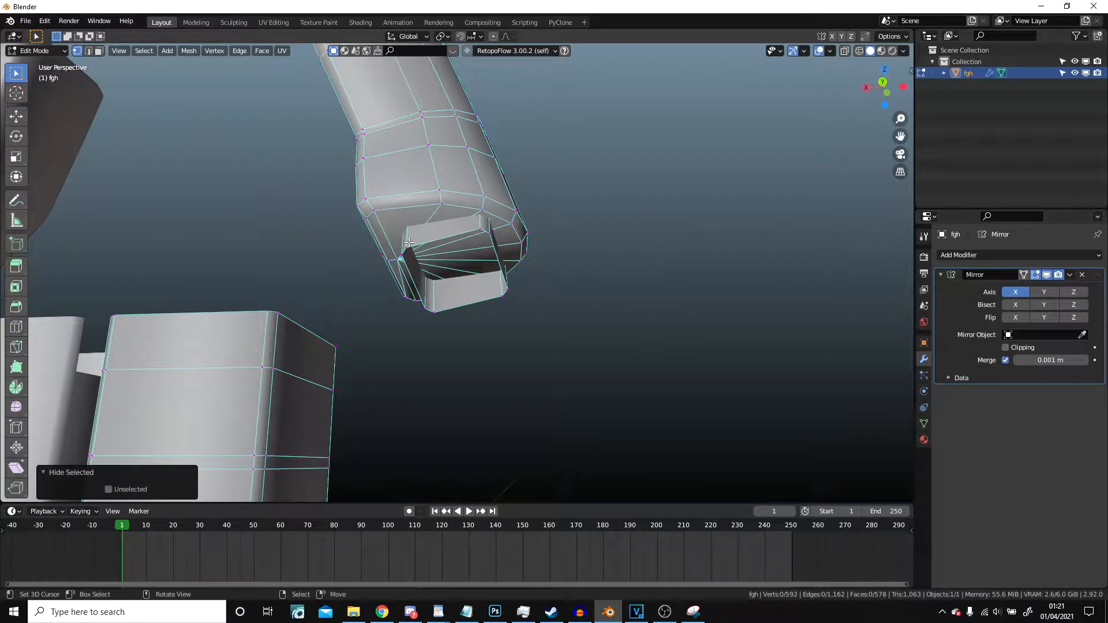
pyautogui.press('l')
pyautogui.press('h')
# Step: Select the triangle-fan faces capping the lower end of the sleeve and delete them
pyautogui.moveTo(408, 256); pyautogui.dragTo(277, 103, button='middle')
pyautogui.scroll(5, 409, 214)
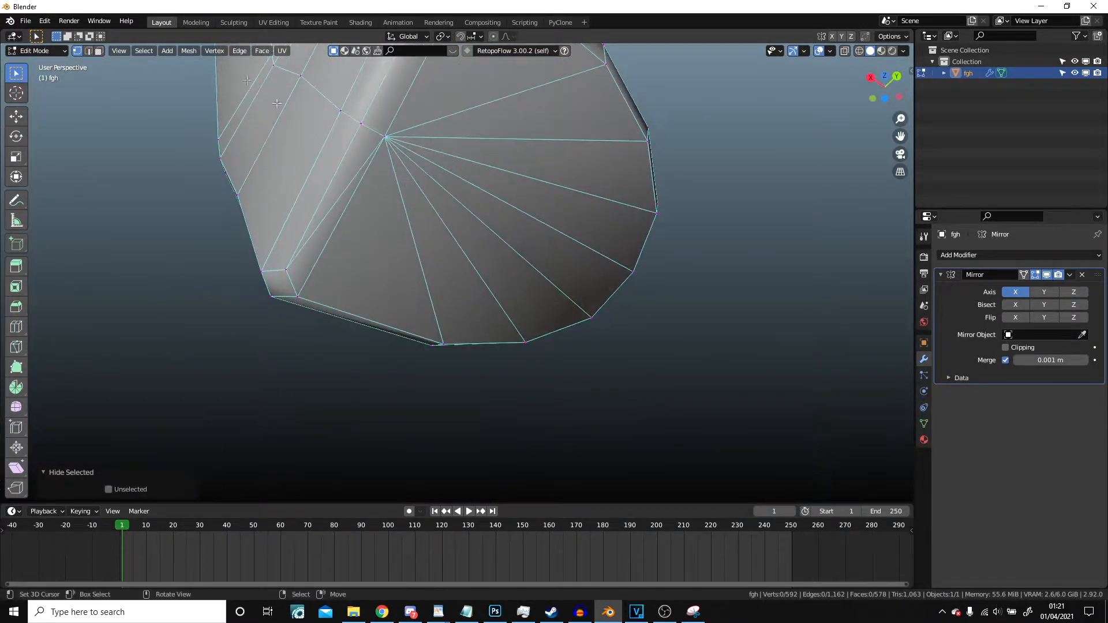
pyautogui.click(101, 51)
pyautogui.keyDown('shift'); pyautogui.moveTo(404, 109); pyautogui.dragTo(402, 151, button='middle'); pyautogui.keyUp('shift')
pyautogui.press('c')
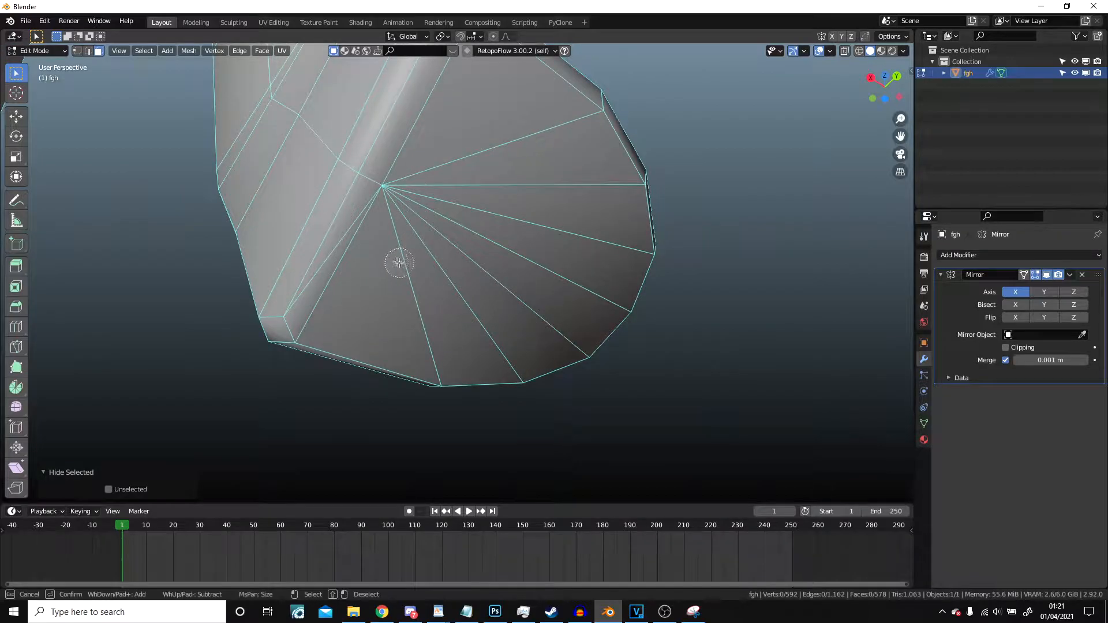
pyautogui.moveTo(400, 261); pyautogui.dragTo(508, 151)
pyautogui.rightClick(505, 154)
pyautogui.scroll(-7, 497, 164)
pyautogui.moveTo(497, 164); pyautogui.dragTo(470, 203, button='middle')
pyautogui.press('x')
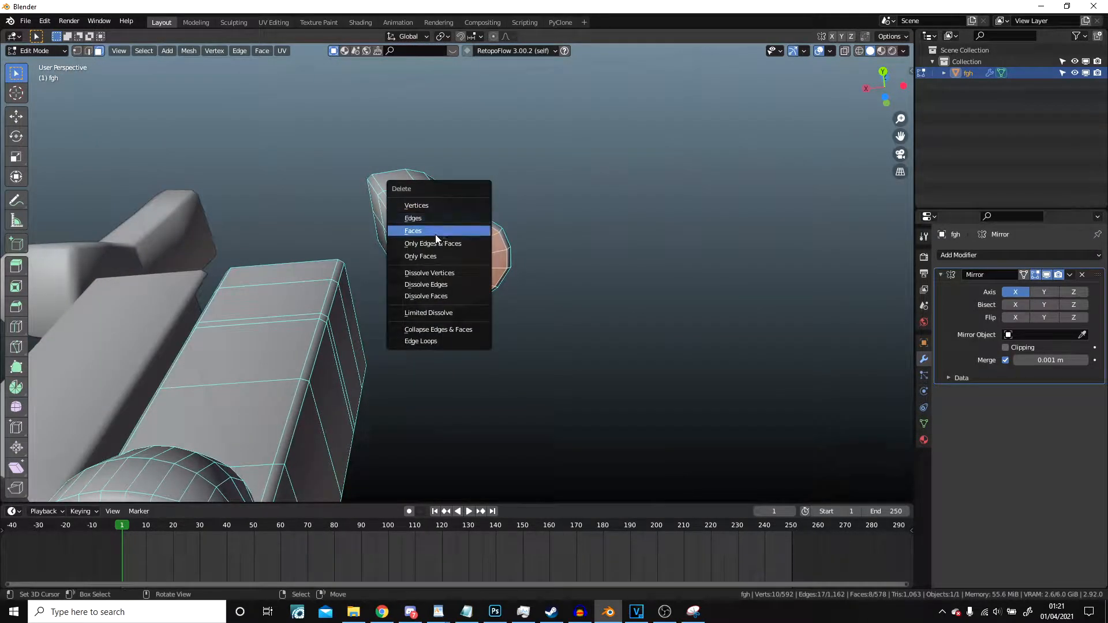
pyautogui.click(450, 231)
# Step: Dissolve the stray edge at the bevelled corner of the sleeve's cuff
pyautogui.scroll(5, 464, 261)
pyautogui.moveTo(456, 243); pyautogui.dragTo(400, 270, button='middle')
pyautogui.scroll(2, 401, 269)
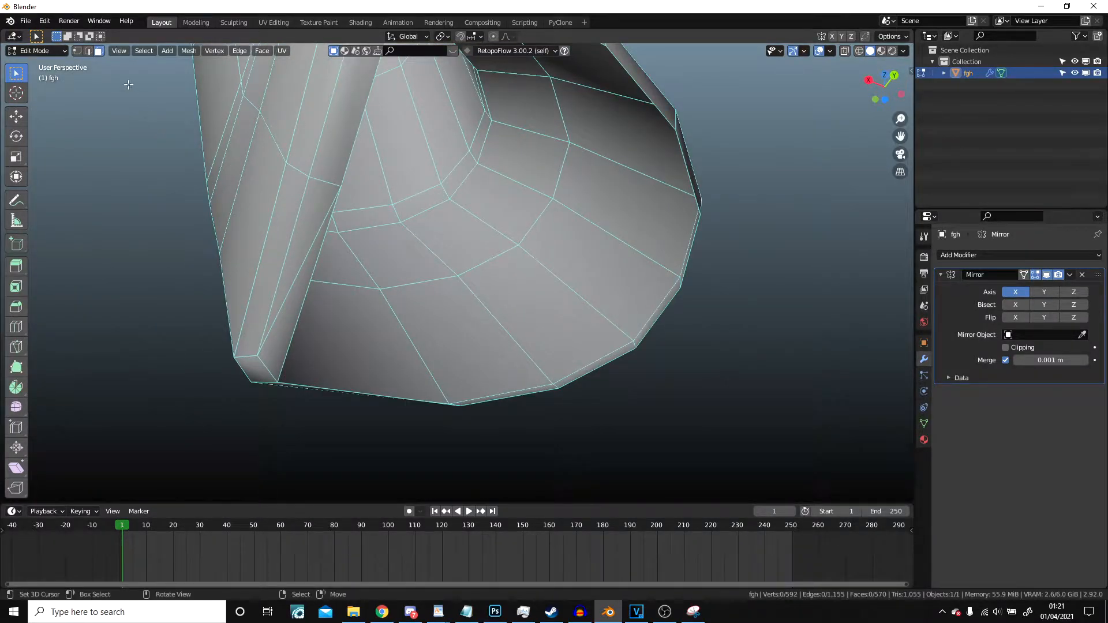
pyautogui.press('x')
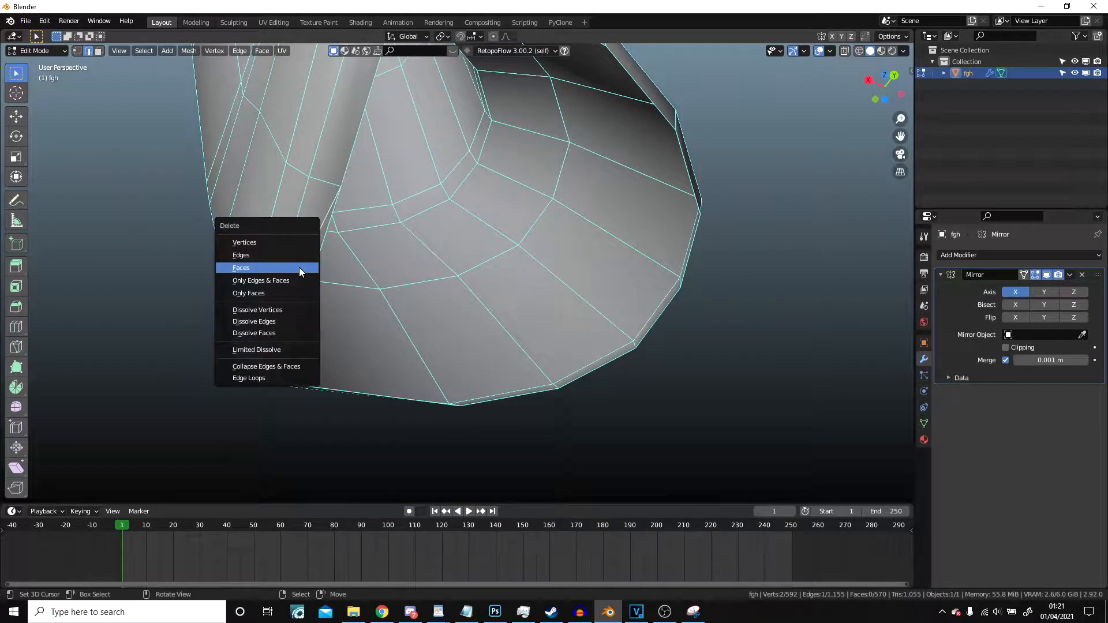
pyautogui.click(288, 321)
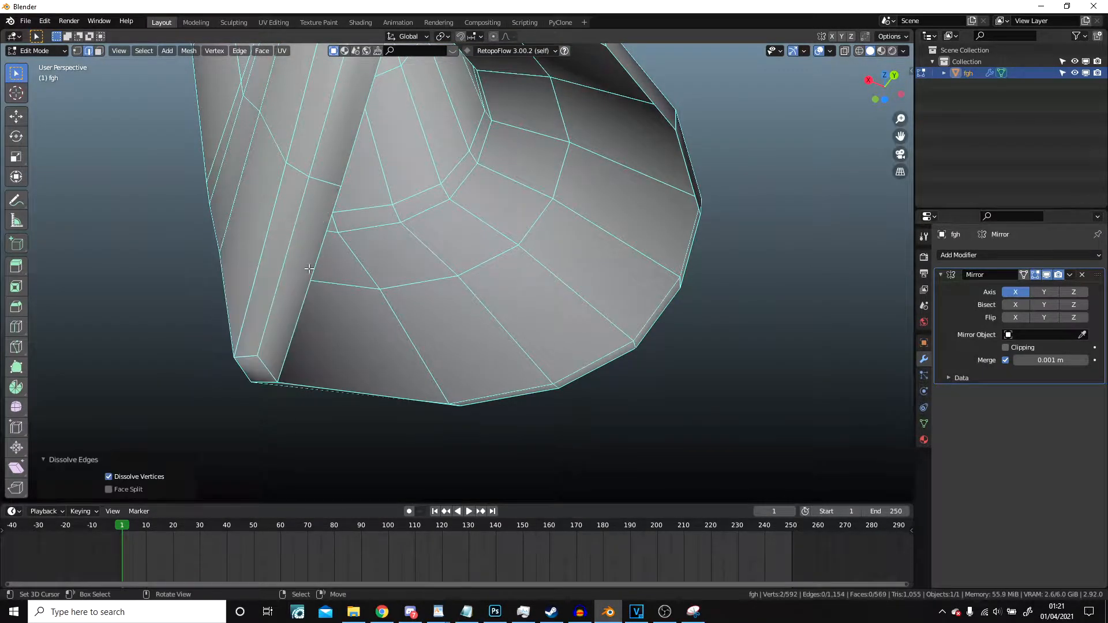
# Step: Delete the two narrow rim faces along the straight side of the sleeve's cuff opening
pyautogui.click(77, 52)
pyautogui.scroll(-4, 508, 225)
pyautogui.moveTo(531, 215); pyautogui.dragTo(613, 168, button='middle')
pyautogui.scroll(1, 558, 198)
pyautogui.moveTo(558, 197); pyautogui.dragTo(155, 72, button='middle')
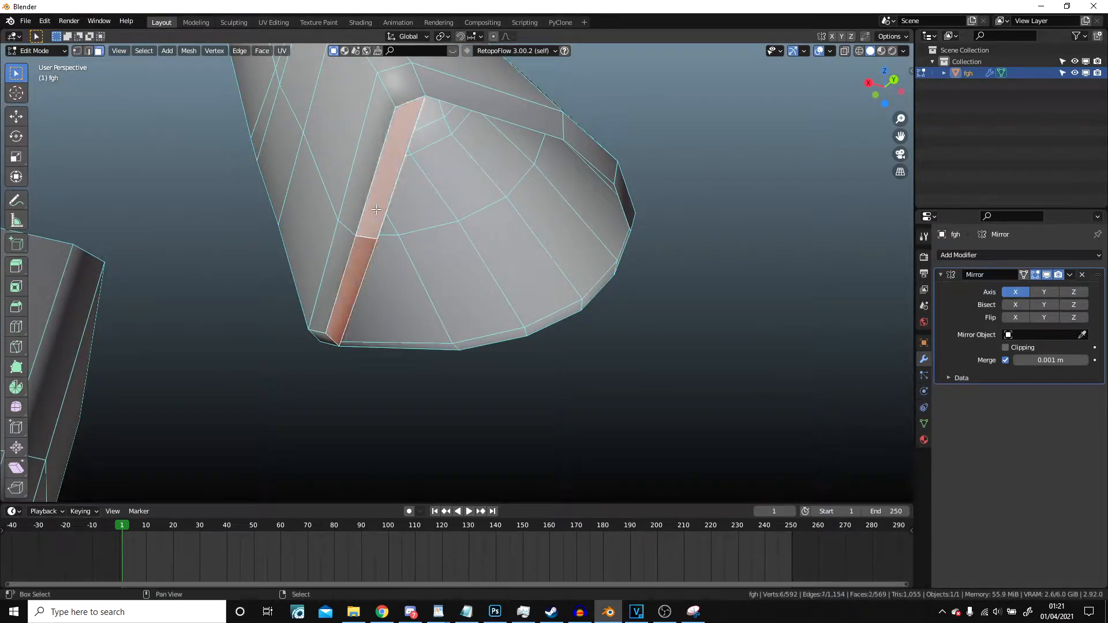
pyautogui.press('x')
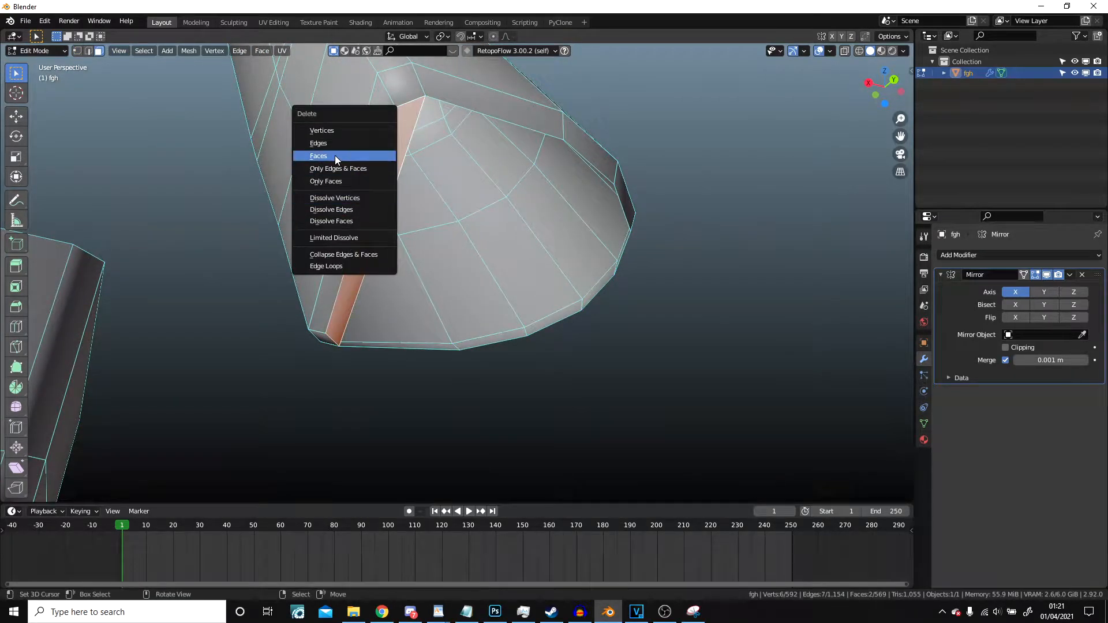
pyautogui.click(335, 157)
pyautogui.moveTo(346, 157); pyautogui.dragTo(906, 415, button='middle')
pyautogui.scroll(-5, 426, 137)
pyautogui.scroll(-6, 539, 413)
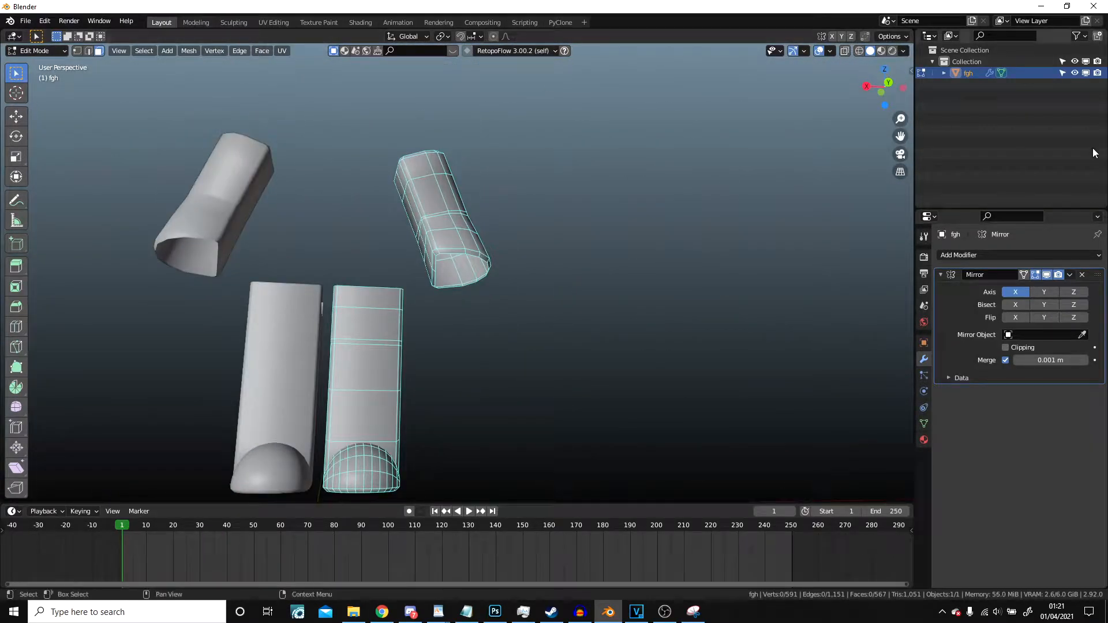
pyautogui.scroll(5, 648, 218)
pyautogui.moveTo(526, 277); pyautogui.dragTo(133, 99, button='middle')
pyautogui.scroll(4, 495, 212)
pyautogui.click(78, 51)
pyautogui.moveTo(407, 156); pyautogui.dragTo(445, 116, button='middle')
pyautogui.keyDown('alt'); pyautogui.rightClick(521, 148); pyautogui.keyUp('alt')
pyautogui.moveTo(521, 148); pyautogui.dragTo(559, 113, button='middle')
pyautogui.press('g')
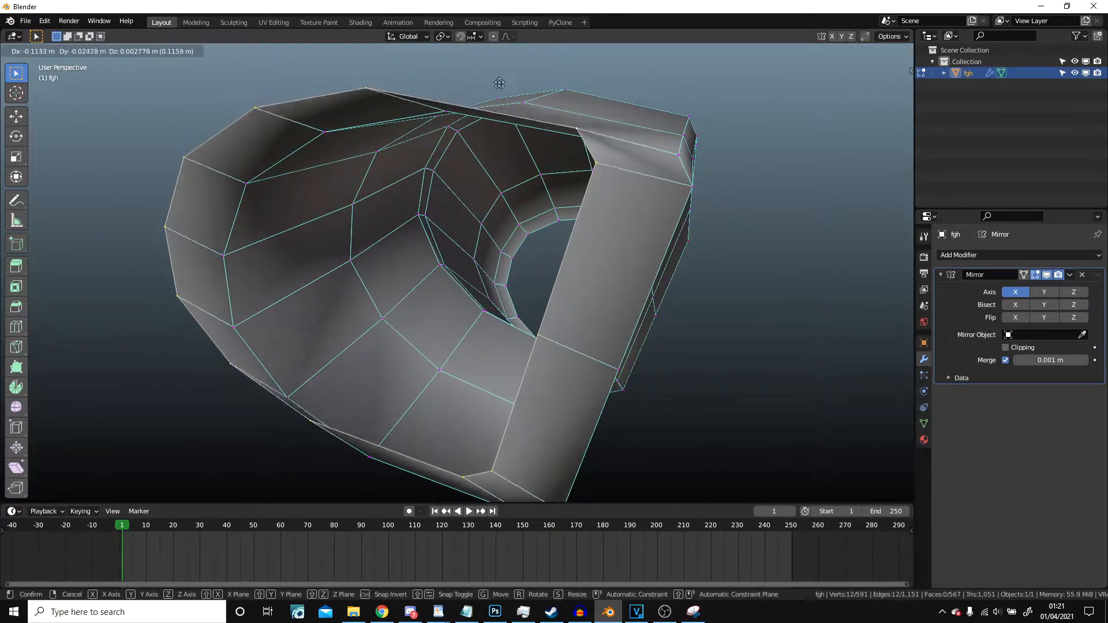
pyautogui.rightClick(590, 52)
# Step: Reveal all hidden parts of the character and hide the linked arm, torso and head pieces
pyautogui.moveTo(543, 112); pyautogui.dragTo(643, 296, button='middle')
pyautogui.scroll(-4, 594, 236)
pyautogui.scroll(4, 587, 288)
pyautogui.hotkey('alt', 'h')
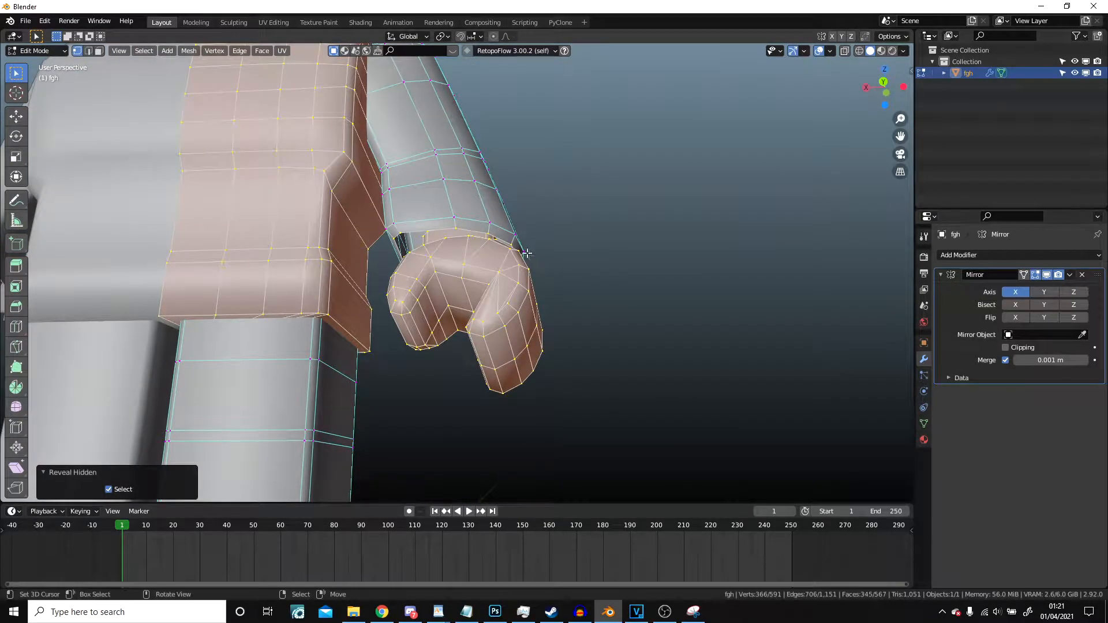
pyautogui.hotkey('alt', 'a')
pyautogui.press('l')
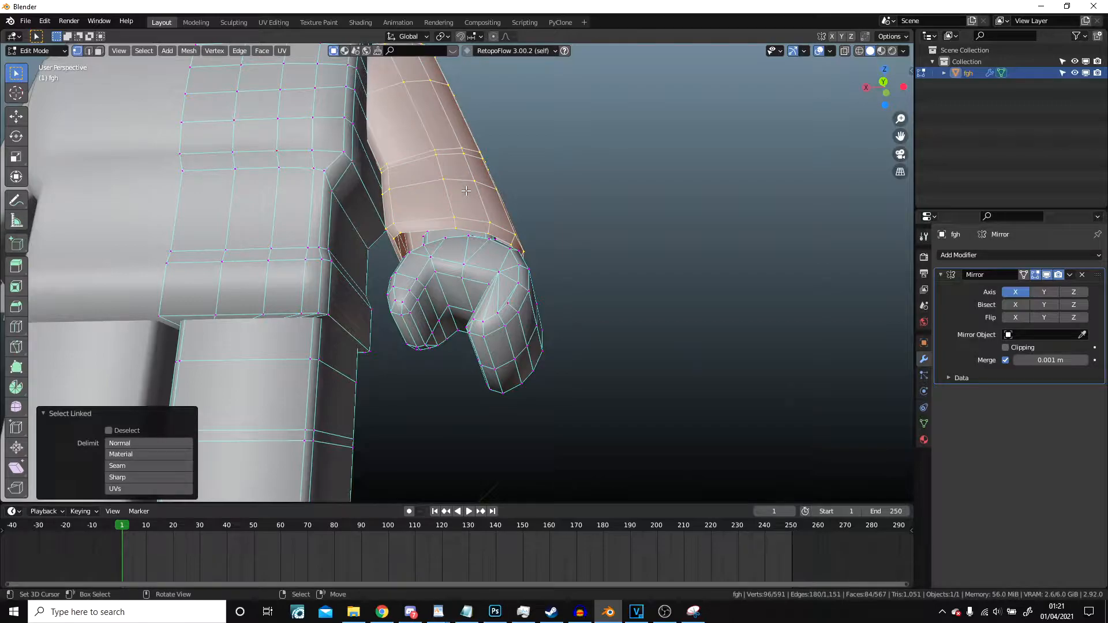
pyautogui.press('h')
pyautogui.press('l')
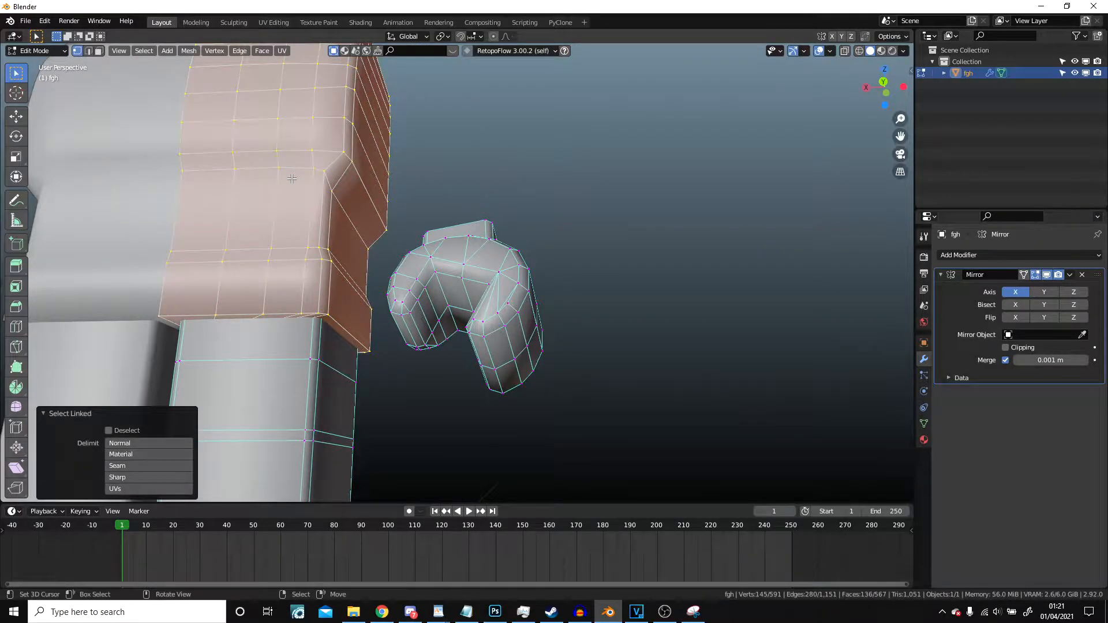
pyautogui.press('h')
pyautogui.press('l')
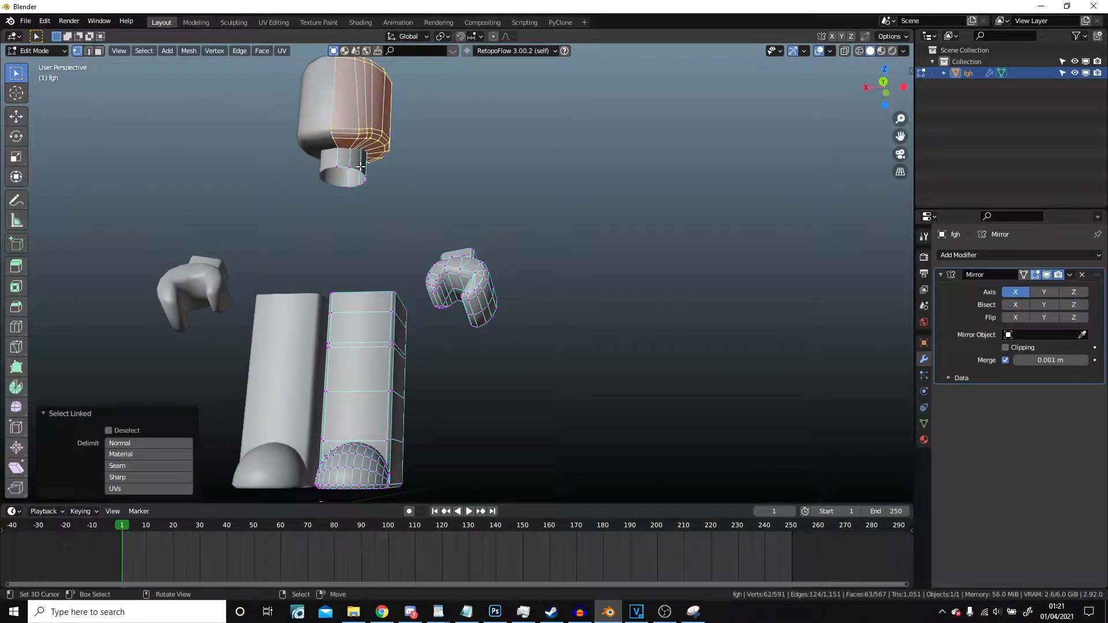
pyautogui.press('h')
# Step: Select the hand faces enclosed by the wrist cuff and delete them to open the top of the hand
pyautogui.scroll(4, 497, 285)
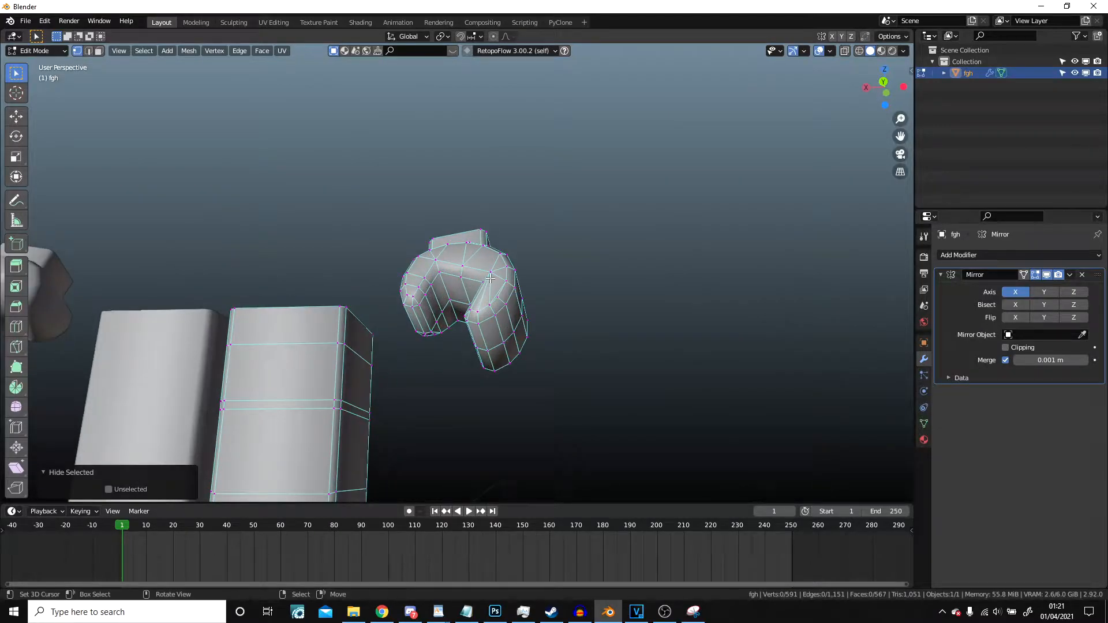
pyautogui.press('l')
pyautogui.moveTo(489, 248); pyautogui.dragTo(578, 296, button='middle')
pyautogui.scroll(4, 578, 296)
pyautogui.moveTo(500, 257); pyautogui.dragTo(502, 292, button='middle')
pyautogui.scroll(2, 471, 263)
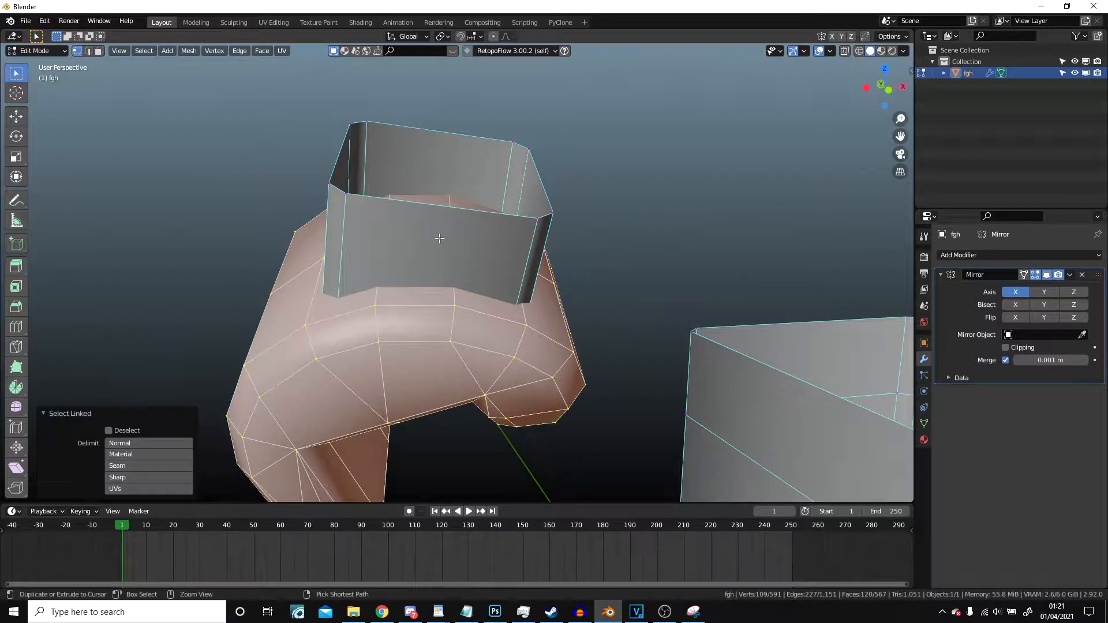
pyautogui.moveTo(441, 231); pyautogui.dragTo(408, 251, button='middle')
pyautogui.moveTo(303, 217); pyautogui.dragTo(272, 180, button='middle')
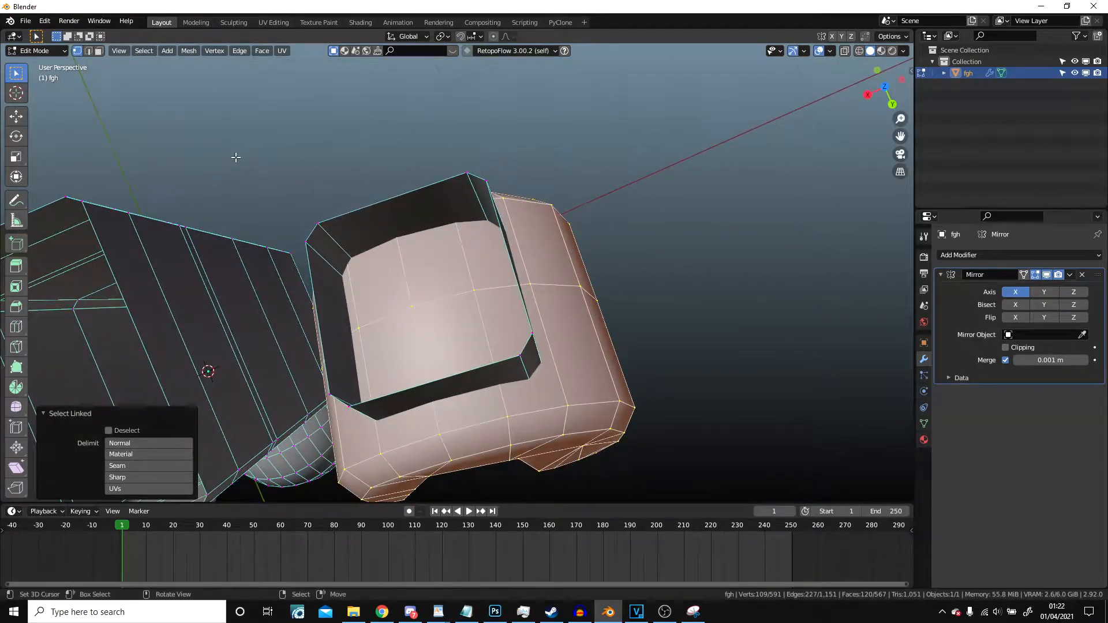
pyautogui.click(371, 250)
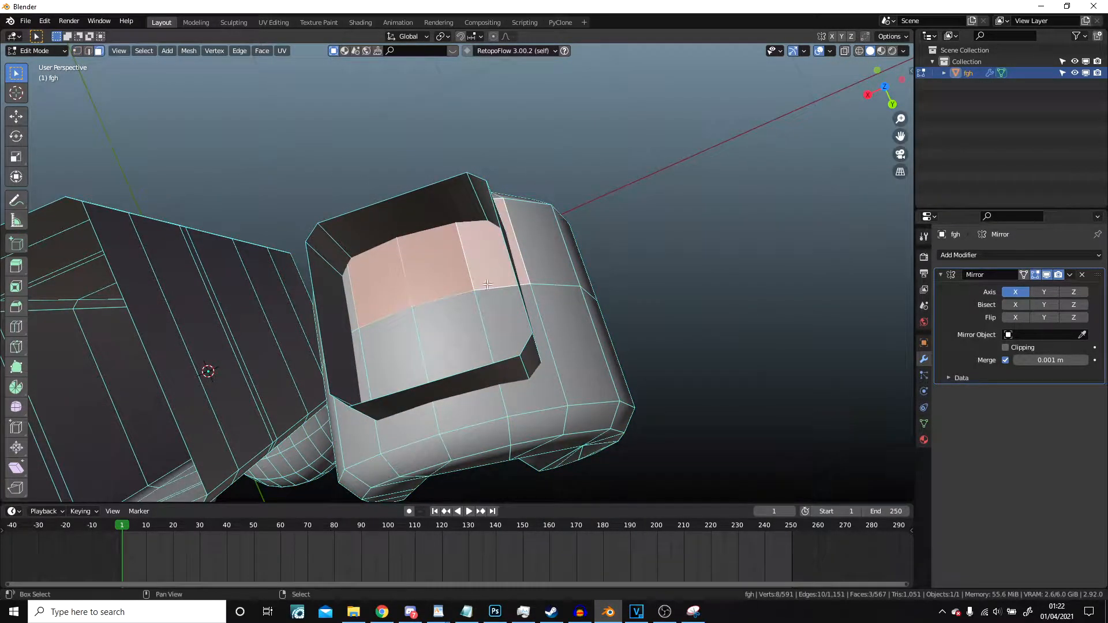
pyautogui.keyDown('shift'); pyautogui.moveTo(419, 337); pyautogui.dragTo(421, 237, button='middle'); pyautogui.keyUp('shift')
pyautogui.click(548, 314)
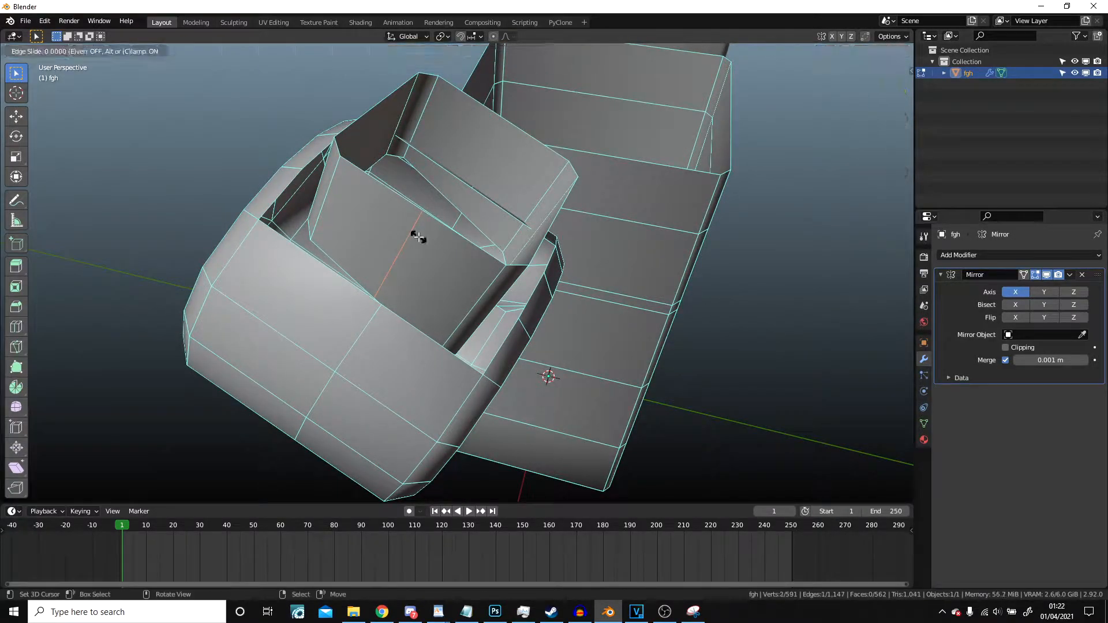
# Step: Add centred vertical loop cuts across the sides of the wrist cuff
pyautogui.rightClick(418, 236)
pyautogui.moveTo(500, 131)
pyautogui.mouseDown(button='middle')
pyautogui.moveTo(408, 116)
pyautogui.moveTo(484, 142)
pyautogui.mouseUp(button='middle')
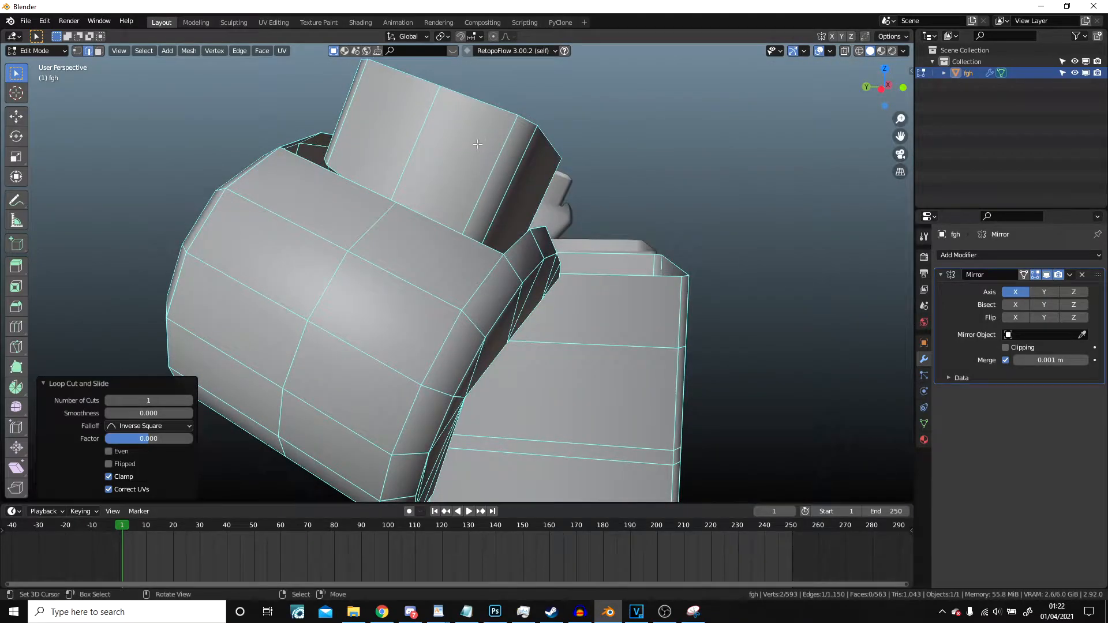
pyautogui.hotkey('alt', 'z')
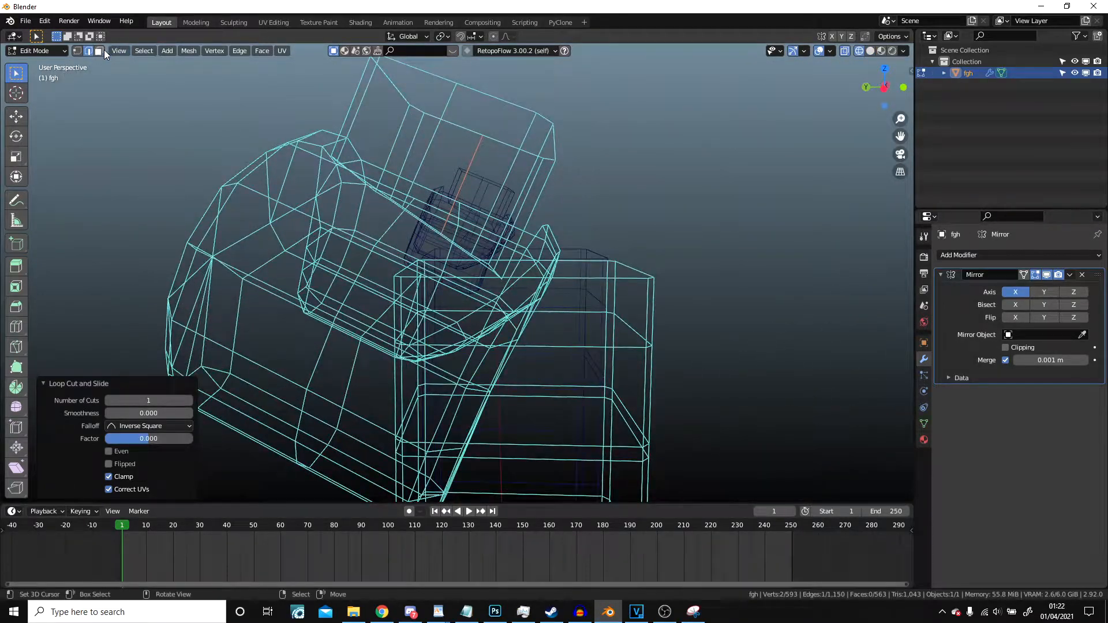
pyautogui.moveTo(489, 248)
pyautogui.mouseDown(button='middle')
pyautogui.moveTo(563, 341)
pyautogui.moveTo(464, 360)
pyautogui.moveTo(477, 311)
pyautogui.mouseUp(button='middle')
pyautogui.press('z')
pyautogui.click(686, 327)
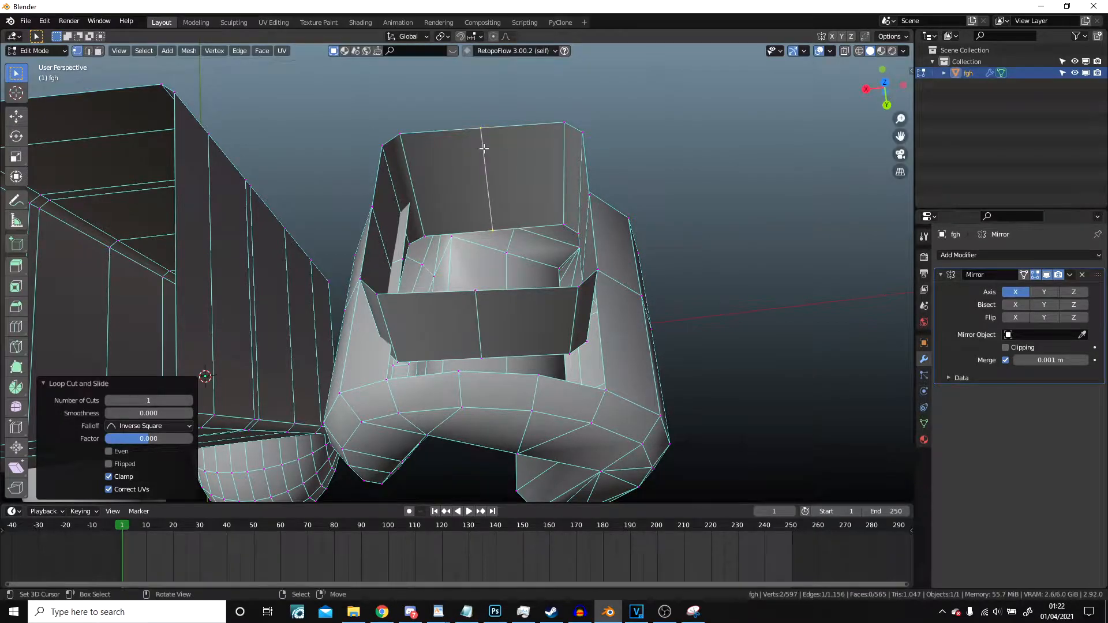
# Step: Move two lower vertices at the wrist cuff's bevelled corner upward, away from the hand opening
pyautogui.click(490, 355)
pyautogui.keyDown('shift'); pyautogui.click(461, 372); pyautogui.keyUp('shift')
pyautogui.moveTo(507, 378); pyautogui.dragTo(381, 314, button='middle')
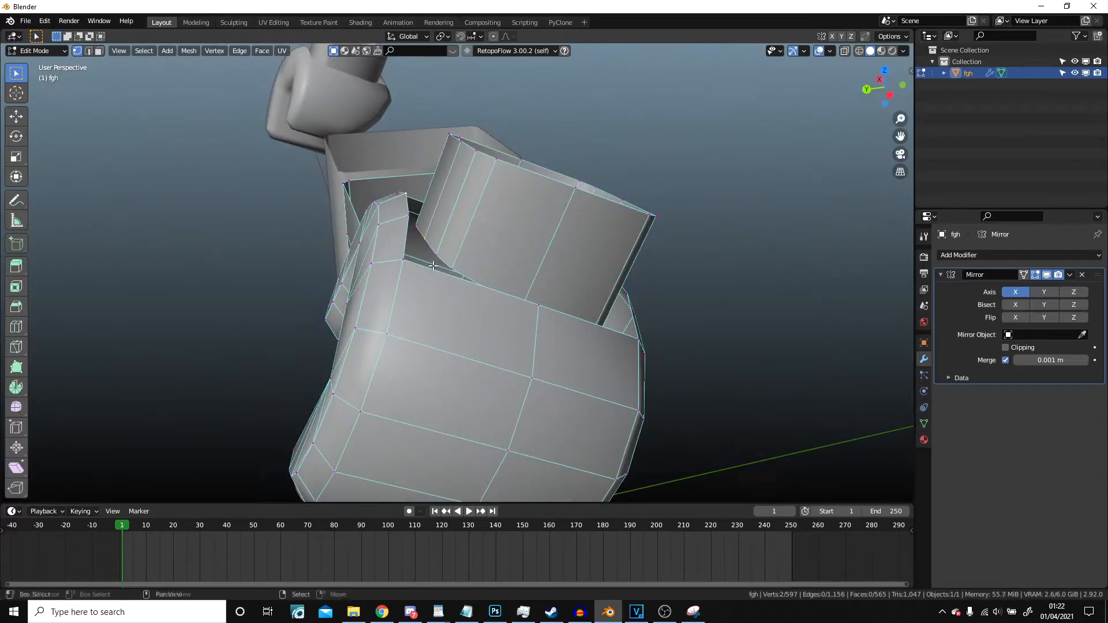
pyautogui.scroll(4, 410, 218)
pyautogui.press('g')
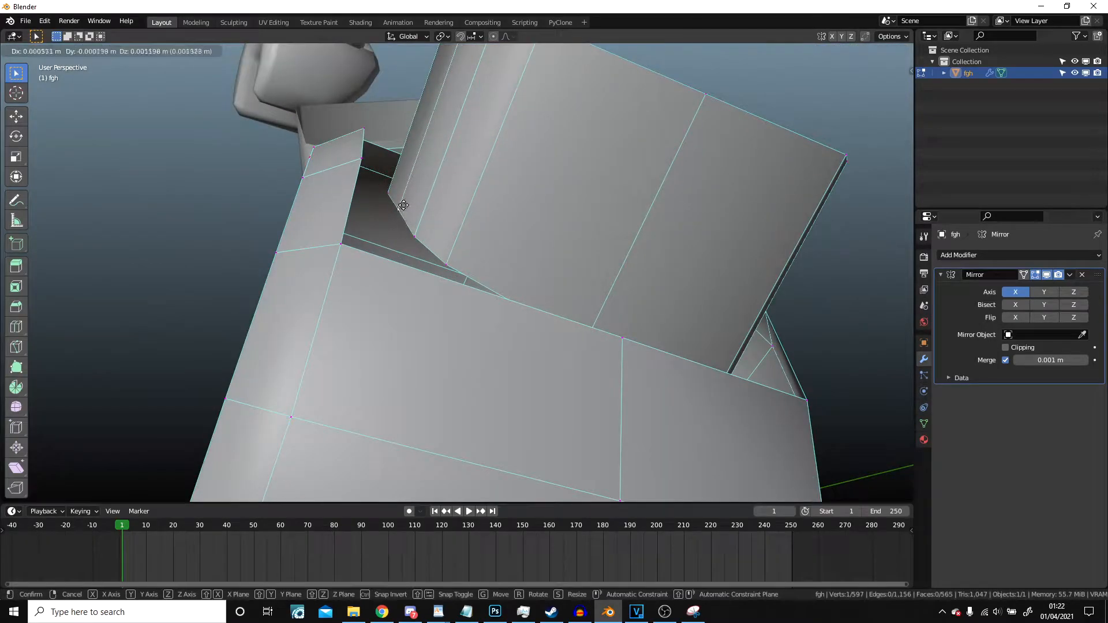
pyautogui.click(430, 140)
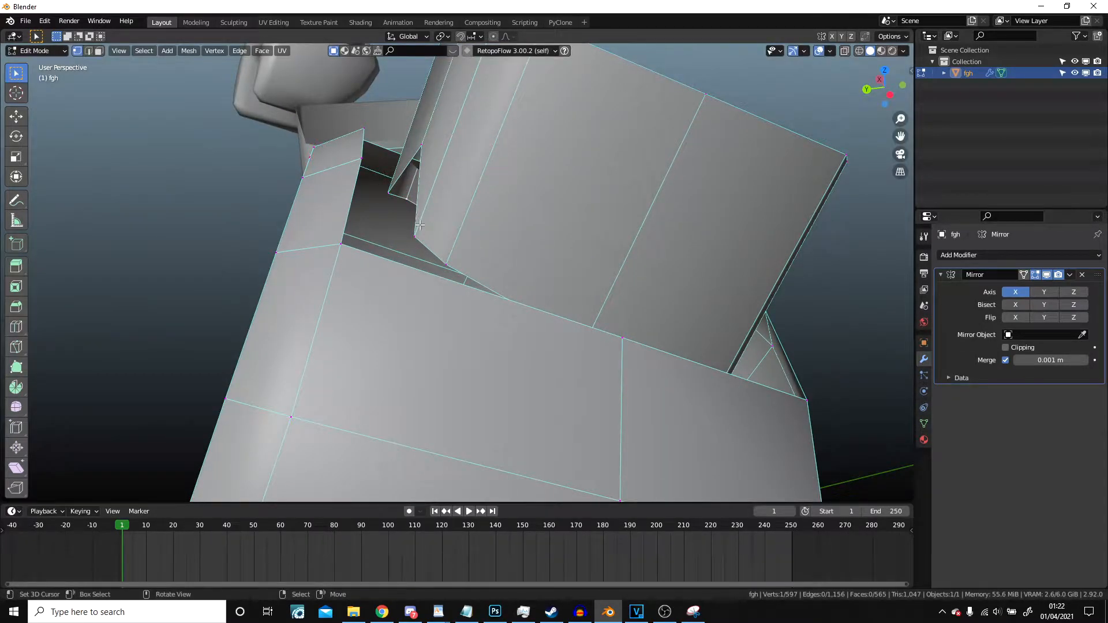
pyautogui.press('g')
pyautogui.click(437, 179)
# Step: Slide the cuff's lower corner vertex along its edge by a factor of about 0.41
pyautogui.press('g')
pyautogui.press('g')
pyautogui.click(416, 123)
pyautogui.moveTo(417, 124); pyautogui.dragTo(553, 240, button='middle')
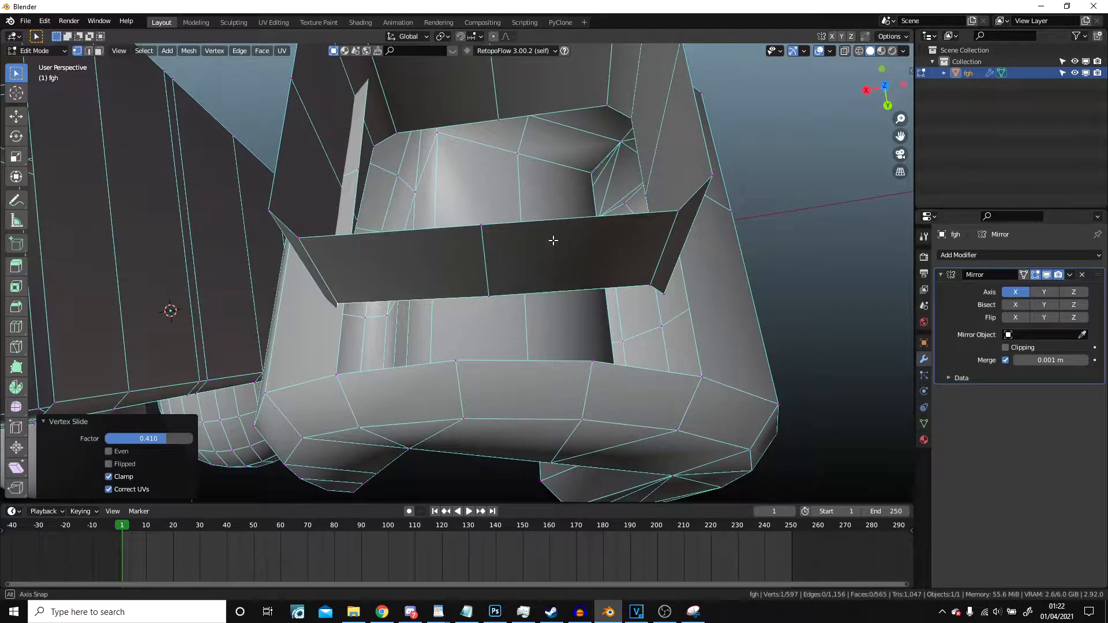
# Step: Fill a quad face between the wrist cuff's lower edge and the matching edge of the hand opening
pyautogui.scroll(-8, 459, 363)
pyautogui.moveTo(465, 333); pyautogui.dragTo(496, 322, button='middle')
pyautogui.scroll(5, 398, 219)
pyautogui.keyDown('shift'); pyautogui.click(431, 313); pyautogui.keyUp('shift')
pyautogui.press('g')
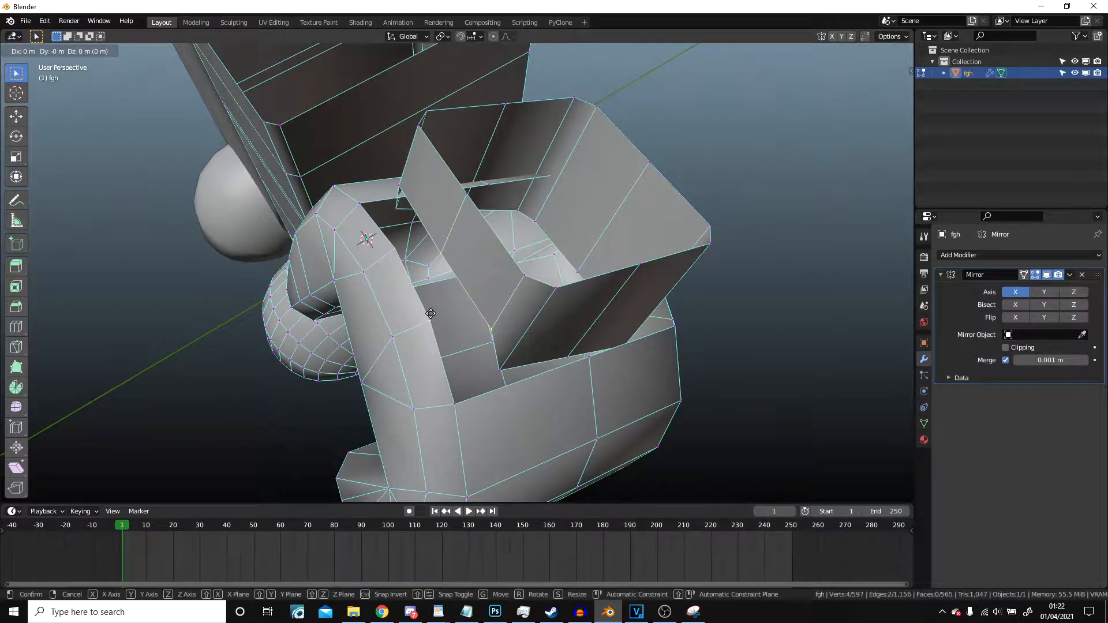
pyautogui.rightClick(430, 313)
pyautogui.moveTo(496, 313); pyautogui.dragTo(589, 334, button='middle')
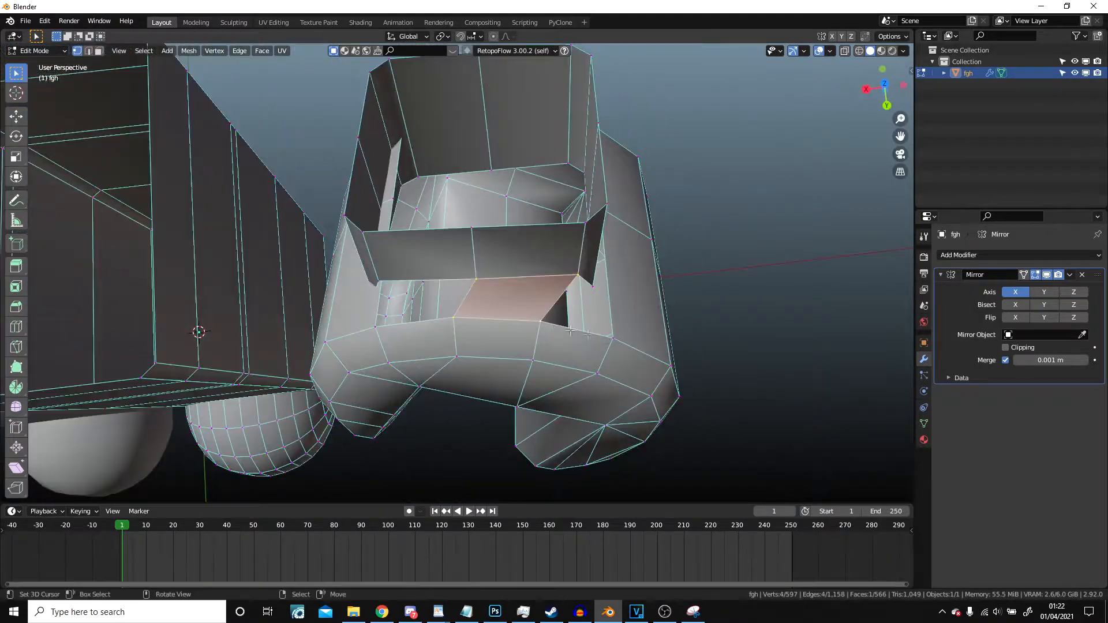
# Step: Slide and move the vertices on the cuff's bridged side to even out its middle edge and corner
pyautogui.press('g')
pyautogui.click(463, 280)
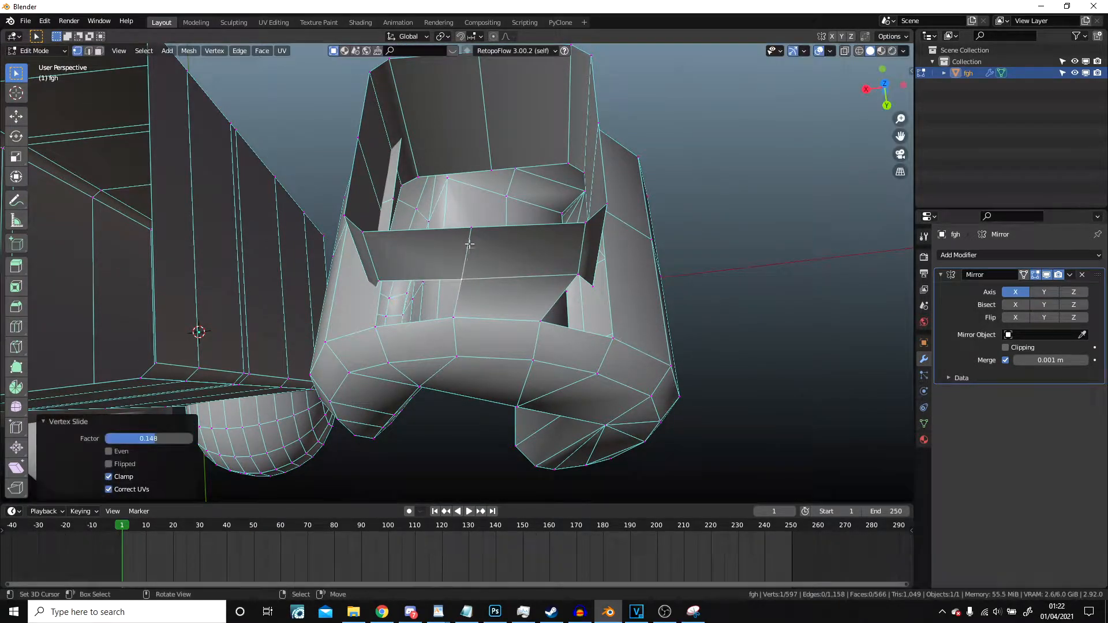
pyautogui.click(538, 268)
pyautogui.press('g')
pyautogui.press('g')
pyautogui.click(549, 283)
pyautogui.press('g')
pyautogui.click(544, 234)
# Step: Add an edge loop around the hand and fill two quads joining the cuff's side to the opening's rim
pyautogui.moveTo(544, 234); pyautogui.dragTo(529, 327, button='middle')
pyautogui.doubleClick(460, 322)
pyautogui.click(472, 299)
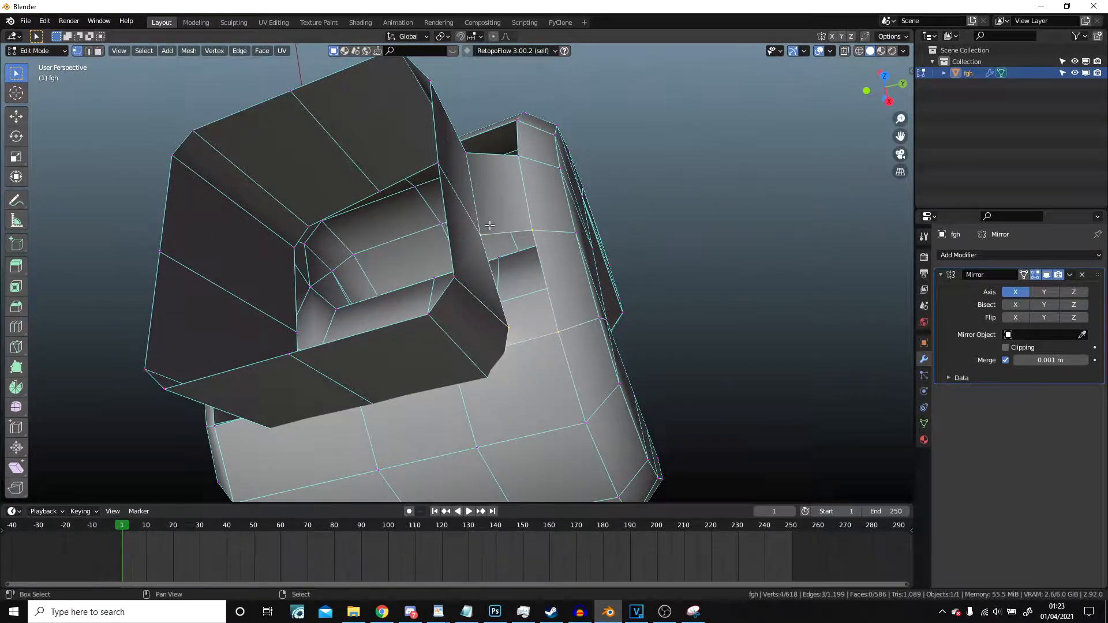
pyautogui.press('f')
pyautogui.moveTo(489, 225); pyautogui.dragTo(281, 252, button='middle')
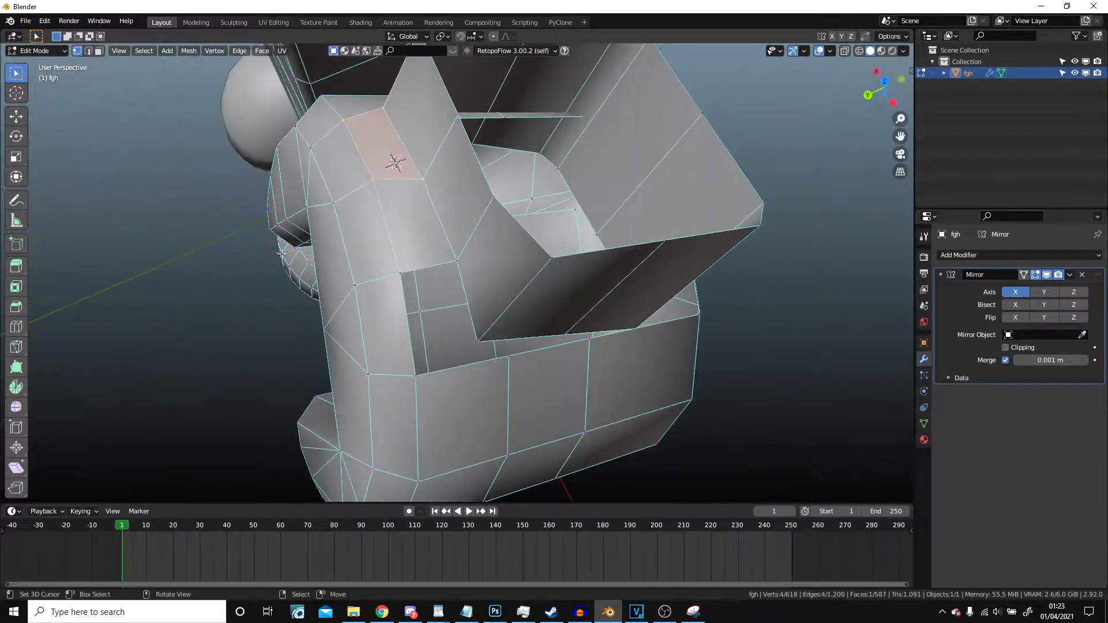
pyautogui.press('f')
# Step: Move the cuff's lower corner vertex about 0.038, -0.025 and 0.015 m in X, Y and Z, and slide its neighbour upward
pyautogui.rightClick(483, 334)
pyautogui.press('g')
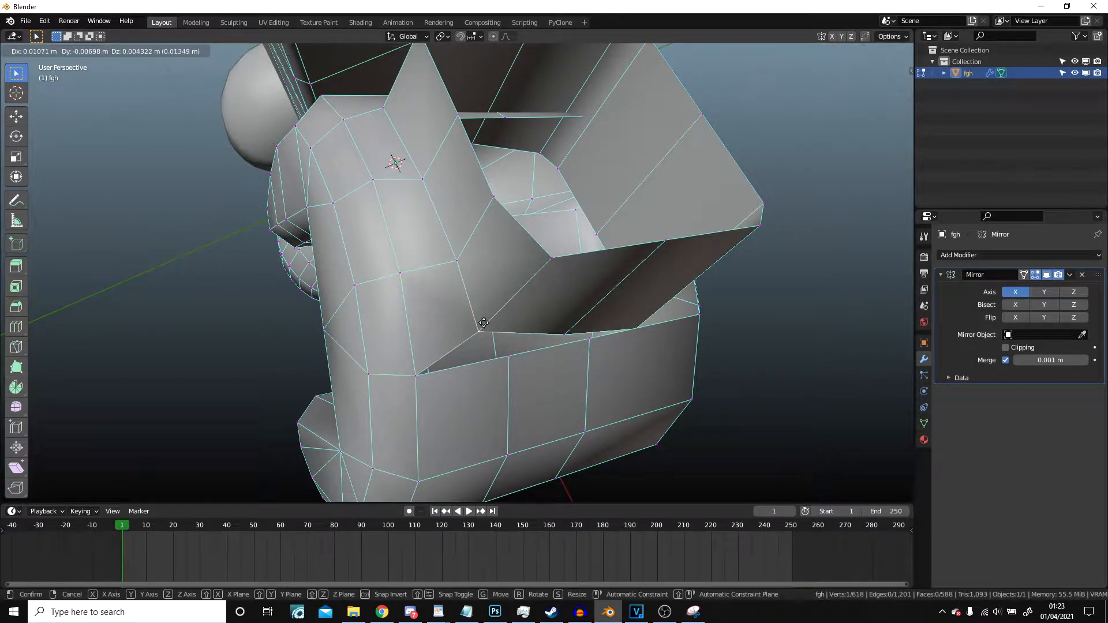
pyautogui.click(489, 303)
pyautogui.moveTo(540, 334); pyautogui.dragTo(485, 365, button='middle')
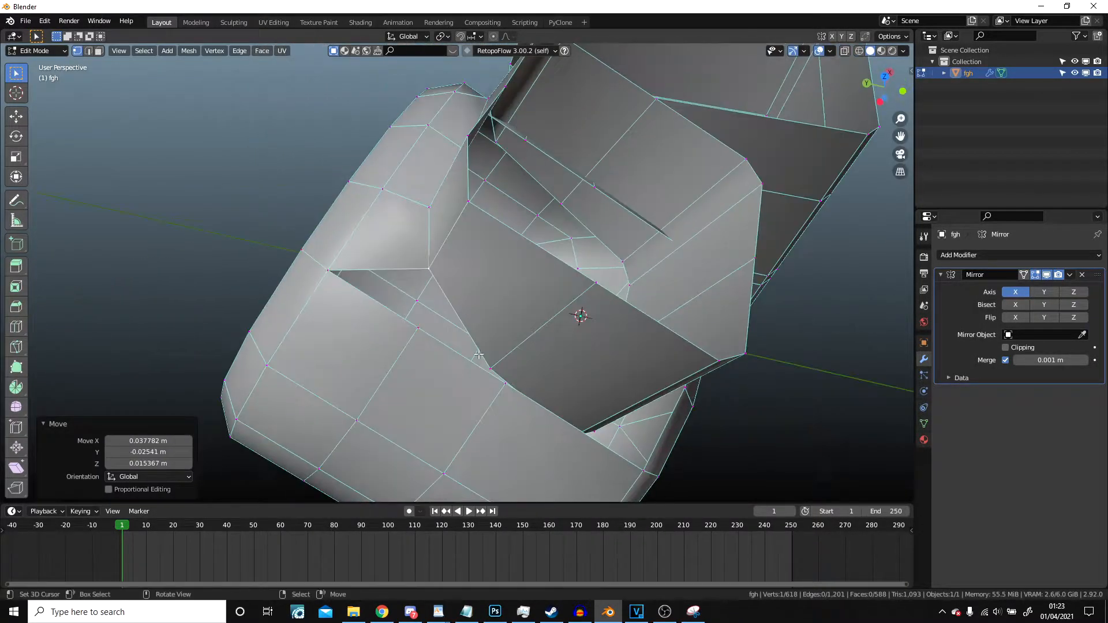
pyautogui.hotkey('shift', 'v')
pyautogui.click(428, 279)
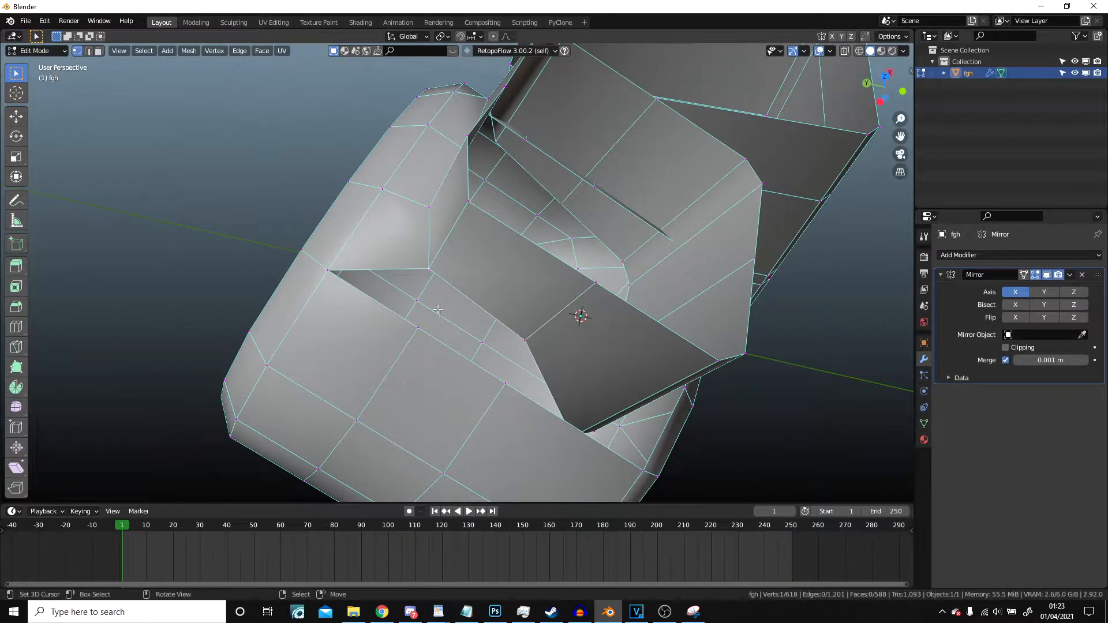
# Step: Merge the cuff's lower corner vertex with a hand vertex at center and move it about -0.020 m in X and -0.013 m in Z
pyautogui.press('w')
pyautogui.moveTo(427, 335)
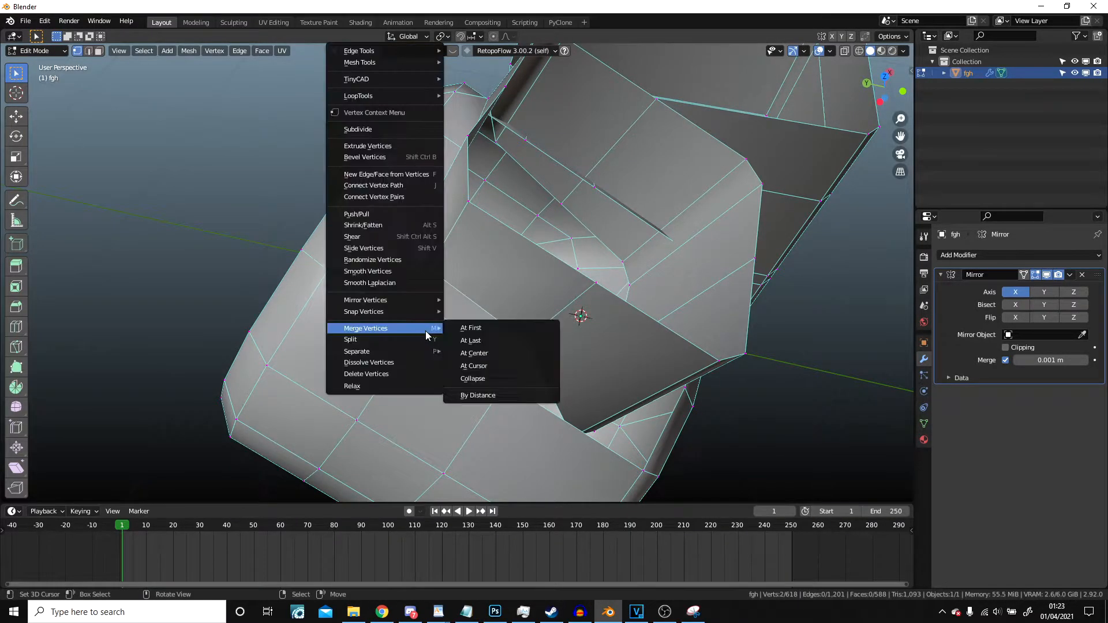
pyautogui.click(475, 353)
pyautogui.press('g')
pyautogui.click(431, 335)
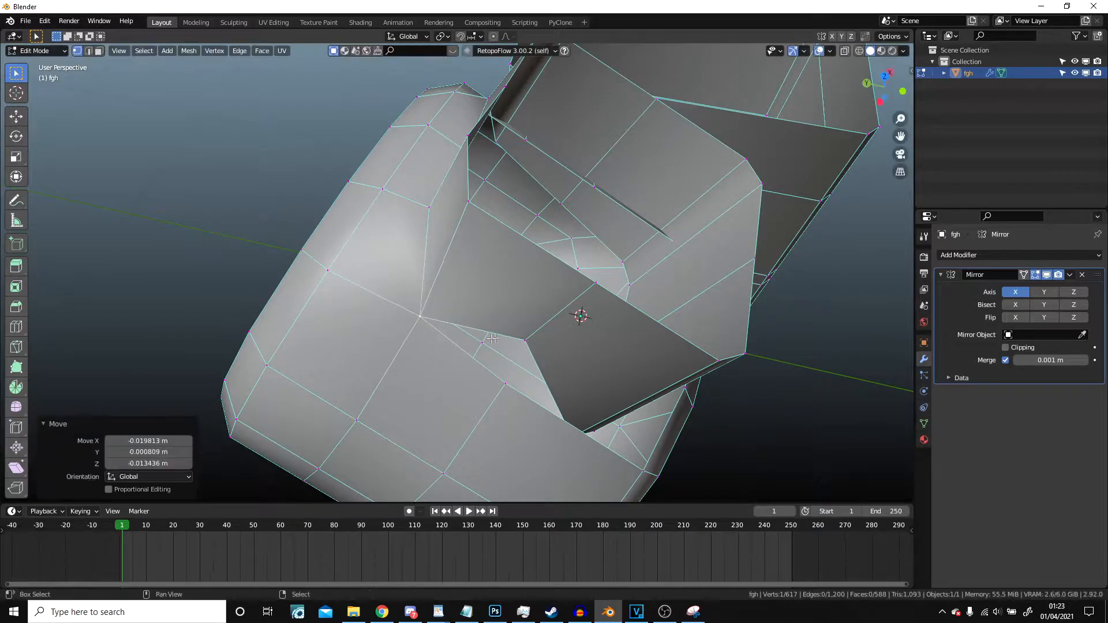
# Step: Merge the next lower cuff vertex with its matching vertex on the hand opening's rim at center
pyautogui.rightClick(524, 346)
pyautogui.keyDown('shift'); pyautogui.rightClick(501, 396); pyautogui.keyUp('shift')
pyautogui.press('w')
pyautogui.moveTo(502, 398)
pyautogui.click(551, 410)
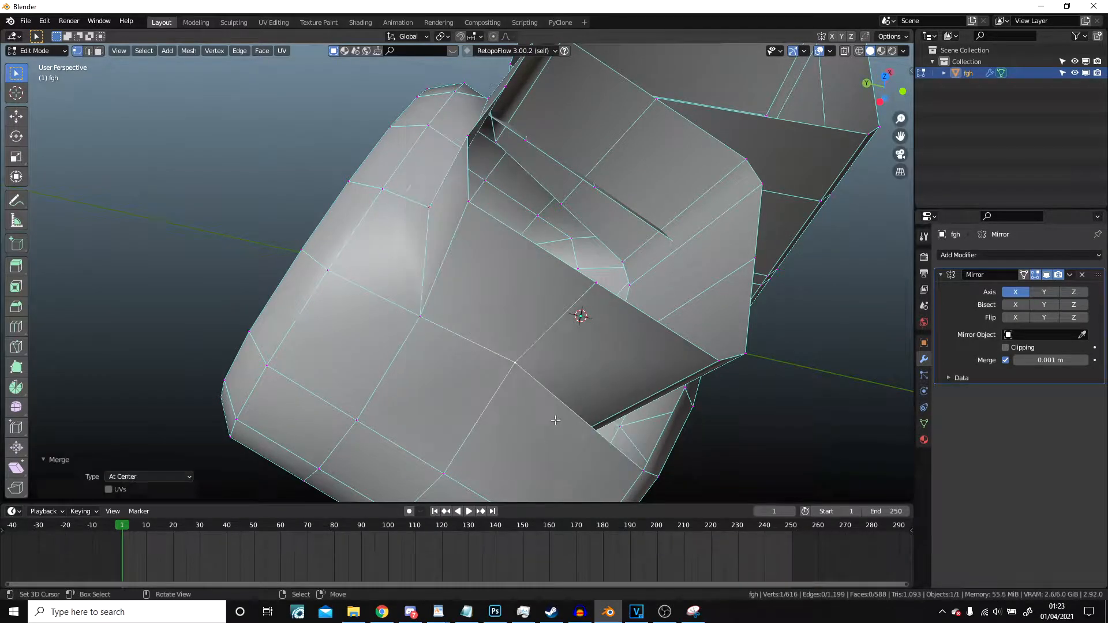
# Step: Reposition two vertices around the join between cuff and hand and slide a neighbouring vertex along its edge
pyautogui.moveTo(550, 410); pyautogui.dragTo(466, 219, button='middle')
pyautogui.press('g')
pyautogui.click(409, 319)
pyautogui.press('g')
pyautogui.click(331, 227)
pyautogui.hotkey('shift', 'v')
pyautogui.click(489, 195)
# Step: Slide three more vertices around the wrist cuff along their edges to even out its lower border
pyautogui.moveTo(479, 270); pyautogui.dragTo(455, 261, button='middle')
pyautogui.hotkey('shift', 'v')
pyautogui.click(478, 207)
pyautogui.moveTo(478, 207); pyautogui.dragTo(499, 241, button='middle')
pyautogui.hotkey('shift', 'v')
pyautogui.click(517, 230)
pyautogui.hotkey('shift', 'v')
pyautogui.click(570, 214)
# Step: Slide the cuff's lower corner vertices along their vertical edges, checking the mesh in wireframe
pyautogui.moveTo(570, 215)
pyautogui.mouseDown(button='middle')
pyautogui.moveTo(525, 116)
pyautogui.moveTo(531, 189)
pyautogui.moveTo(477, 219)
pyautogui.moveTo(554, 237)
pyautogui.moveTo(483, 271)
pyautogui.moveTo(560, 392)
pyautogui.mouseUp(button='middle')
pyautogui.hotkey('shift', 'v')
pyautogui.click(529, 180)
pyautogui.press('z')
pyautogui.click(497, 261)
pyautogui.press('z')
pyautogui.click(618, 379)
pyautogui.hotkey('shift', 'v')
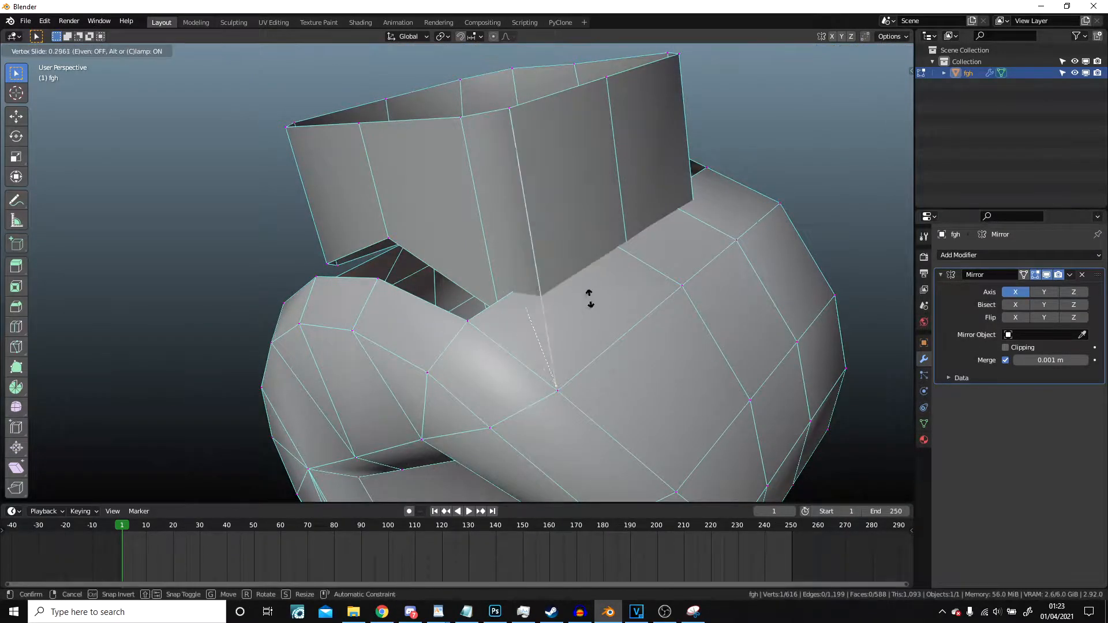
pyautogui.click(591, 248)
# Step: Check the cuff in wireframe shading and slide another of its vertices along its edge in solid view
pyautogui.moveTo(590, 248)
pyautogui.mouseDown(button='middle')
pyautogui.moveTo(593, 297)
pyautogui.moveTo(628, 333)
pyautogui.mouseUp(button='middle')
pyautogui.hotkey('shift', 'z')
pyautogui.rightClick(620, 344)
pyautogui.moveTo(724, 270)
pyautogui.mouseDown(button='middle')
pyautogui.moveTo(675, 267)
pyautogui.moveTo(697, 303)
pyautogui.mouseUp(button='middle')
pyautogui.press('z')
pyautogui.press('g')
pyautogui.press('g')
pyautogui.click(672, 245)
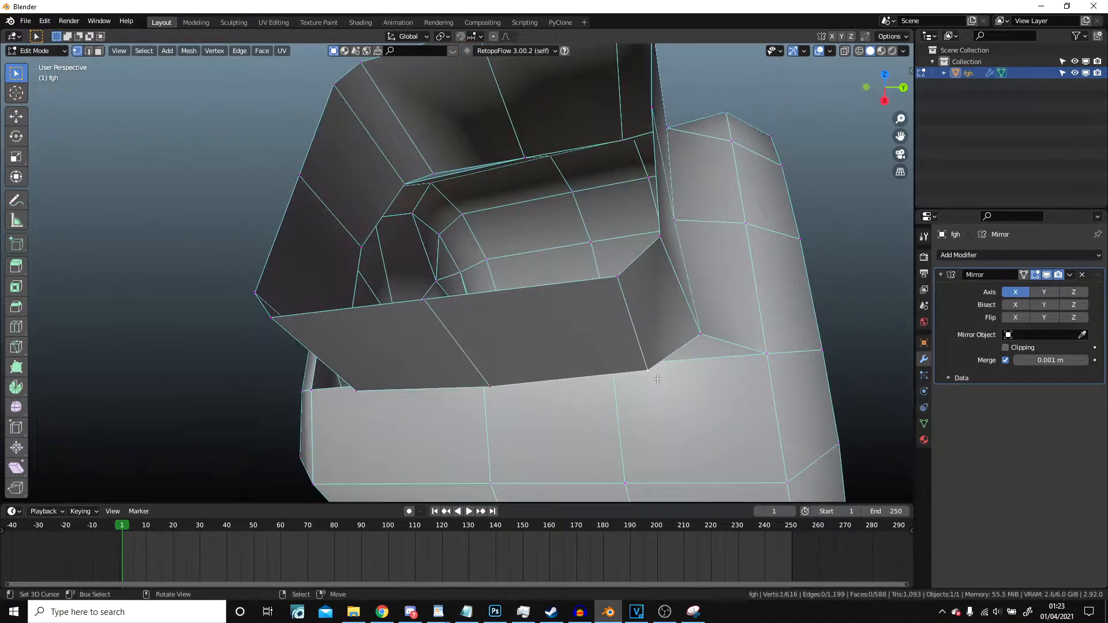
# Step: Select the vertical edge at the cuff's corner and move it inward, adjusting the adjacent corner edge as well
pyautogui.moveTo(667, 358); pyautogui.dragTo(731, 355, button='middle')
pyautogui.keyDown('shift'); pyautogui.rightClick(645, 275); pyautogui.keyUp('shift')
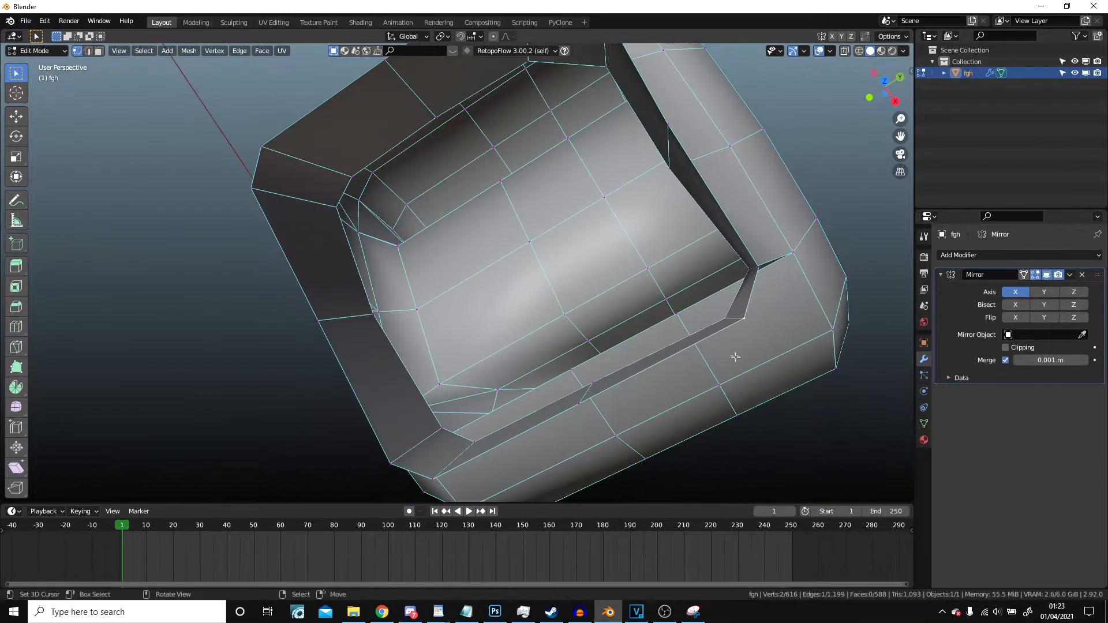
pyautogui.press('g')
pyautogui.click(692, 333)
pyautogui.rightClick(775, 269)
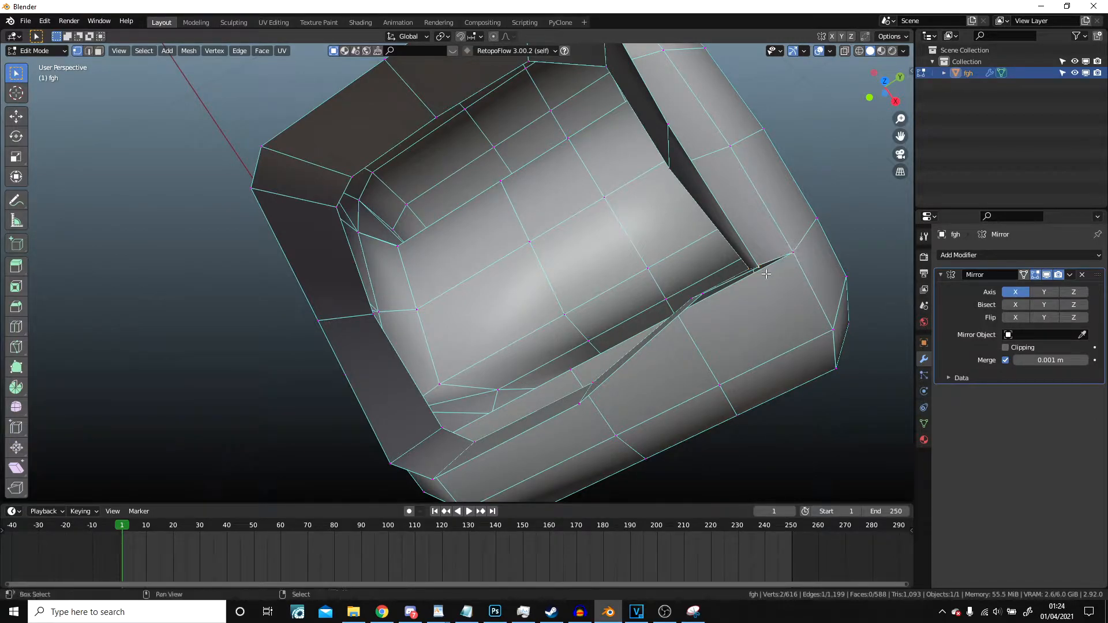
pyautogui.press('g')
pyautogui.click(745, 248)
# Step: Raise the cuff's corner edge above the hand opening and fill a quad between it and the hand's rim
pyautogui.moveTo(744, 248); pyautogui.dragTo(657, 317, button='middle')
pyautogui.rightClick(652, 317)
pyautogui.moveTo(641, 246); pyautogui.dragTo(623, 212, button='middle')
pyautogui.press('g')
pyautogui.click(687, 284)
pyautogui.rightClick(648, 333)
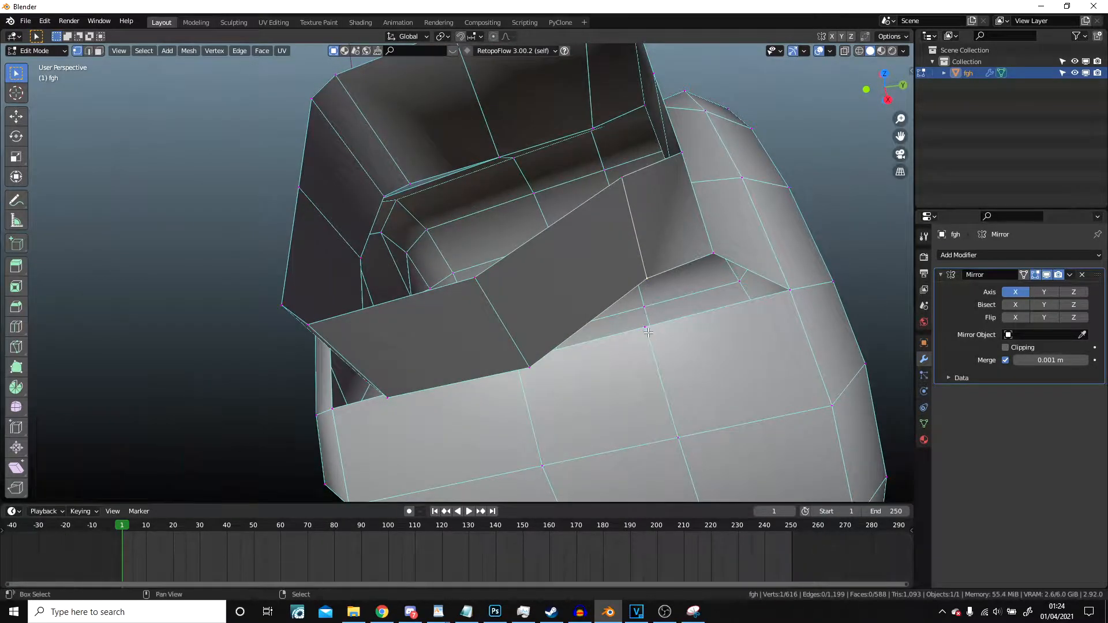
pyautogui.press('f')
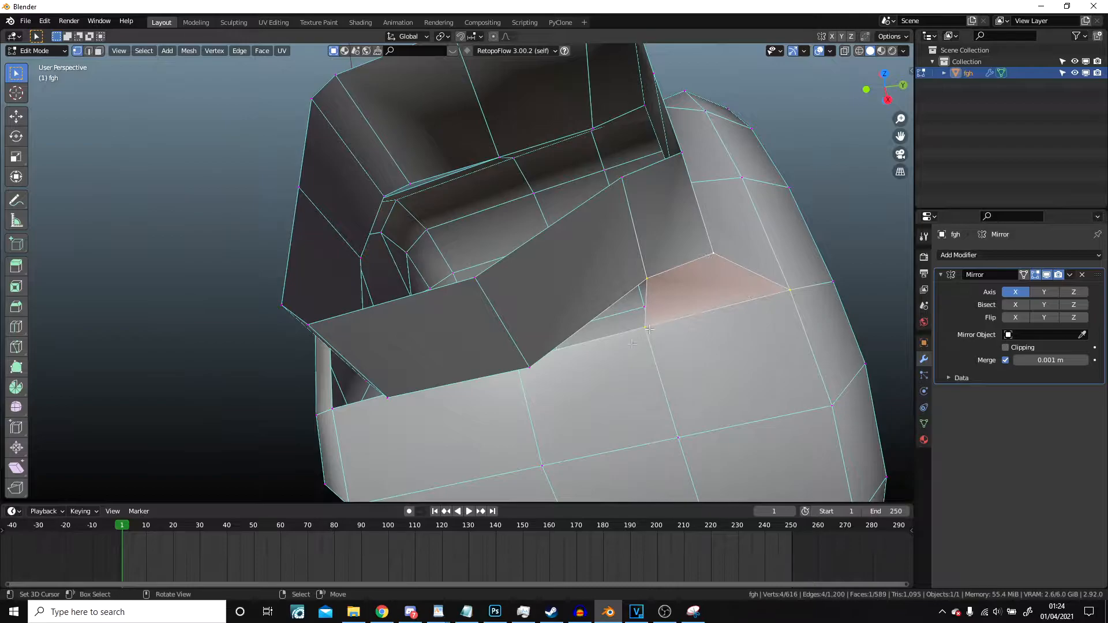
# Step: Select the vertical edge in the middle of the cuff's side and move it inward over the opening
pyautogui.moveTo(391, 402); pyautogui.dragTo(572, 290, button='middle')
pyautogui.keyDown('shift'); pyautogui.rightClick(600, 246); pyautogui.keyUp('shift')
pyautogui.press('g')
pyautogui.click(568, 241)
# Step: Fill two more quads along the cuff's side to close the gap to the hand's rim
pyautogui.moveTo(568, 241); pyautogui.dragTo(437, 331, button='middle')
pyautogui.rightClick(660, 225)
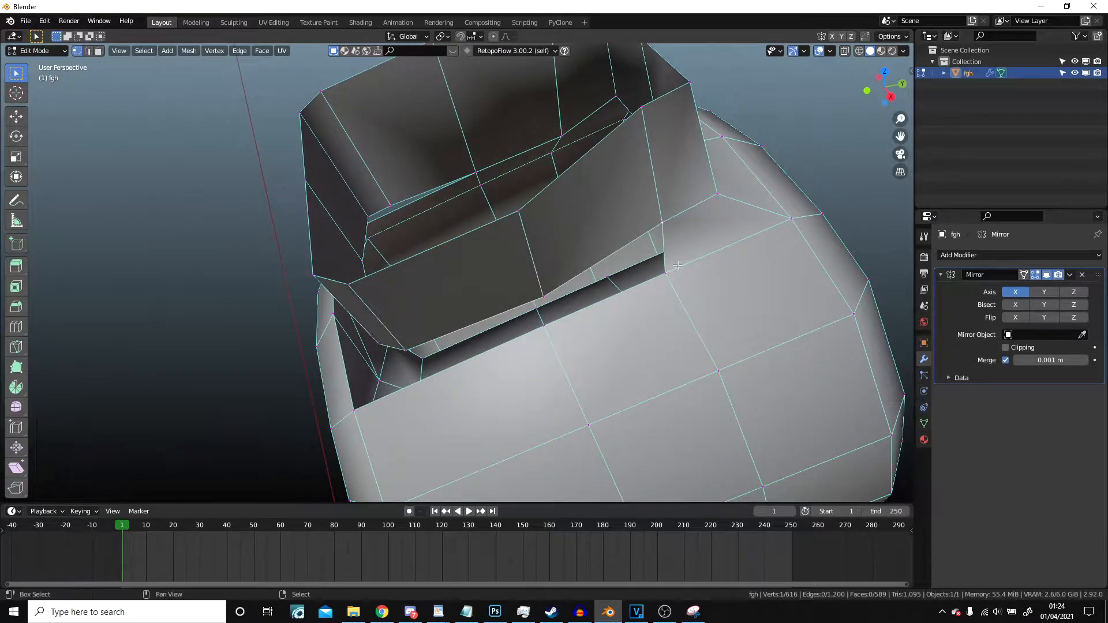
pyautogui.keyDown('shift'); pyautogui.rightClick(677, 265); pyautogui.keyUp('shift')
pyautogui.press('f')
pyautogui.moveTo(584, 342); pyautogui.dragTo(627, 322, button='middle')
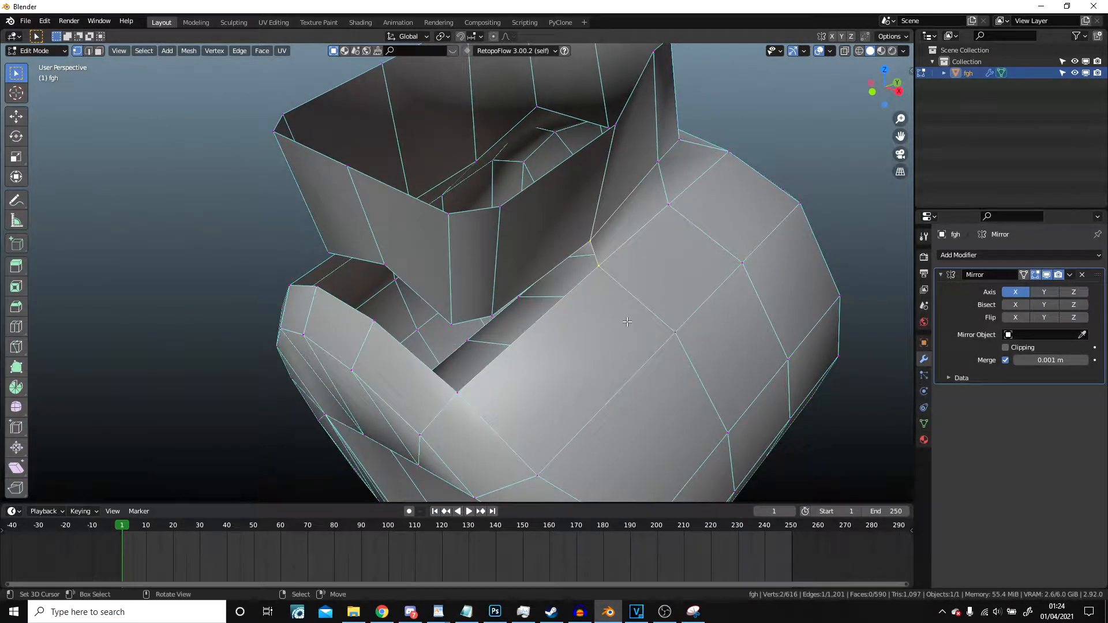
pyautogui.press('f')
# Step: Try repositioning a lower vertex of the wrist cuff and undo the change
pyautogui.click(460, 319)
pyautogui.moveTo(460, 319); pyautogui.dragTo(501, 252, button='middle')
pyautogui.scroll(-4, 507, 276)
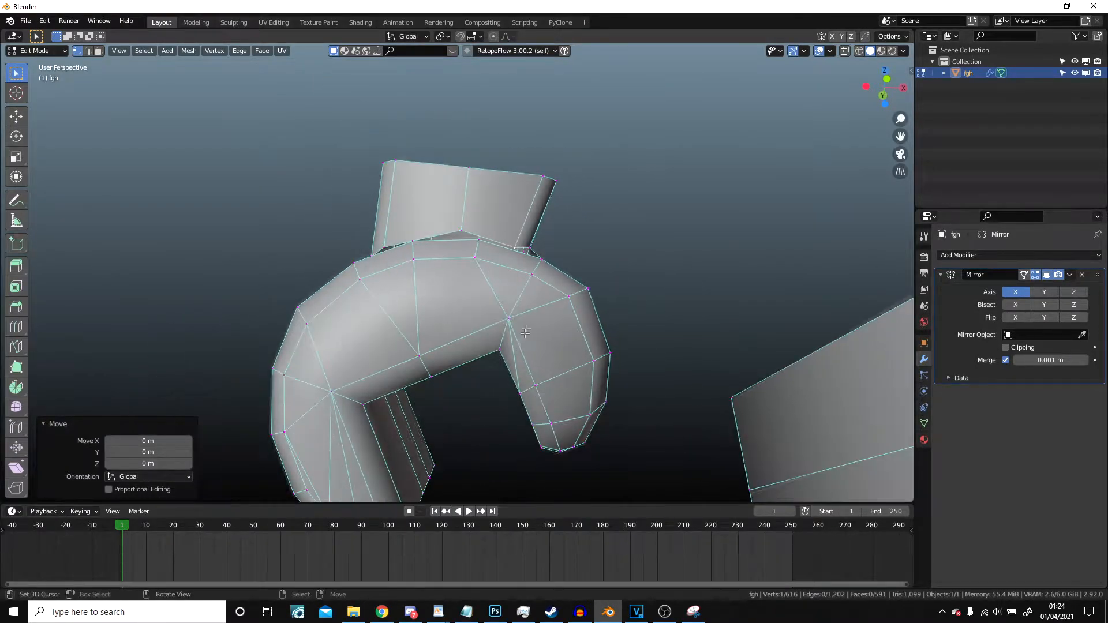
pyautogui.click(493, 301)
pyautogui.rightClick(482, 294)
pyautogui.moveTo(482, 294); pyautogui.dragTo(754, 410, button='middle')
pyautogui.hotkey('ctrl', 'z')
# Step: Try moving the cuff's lower corner vertex inward and upward beside the unfilled gap
pyautogui.moveTo(719, 373); pyautogui.dragTo(517, 326, button='middle')
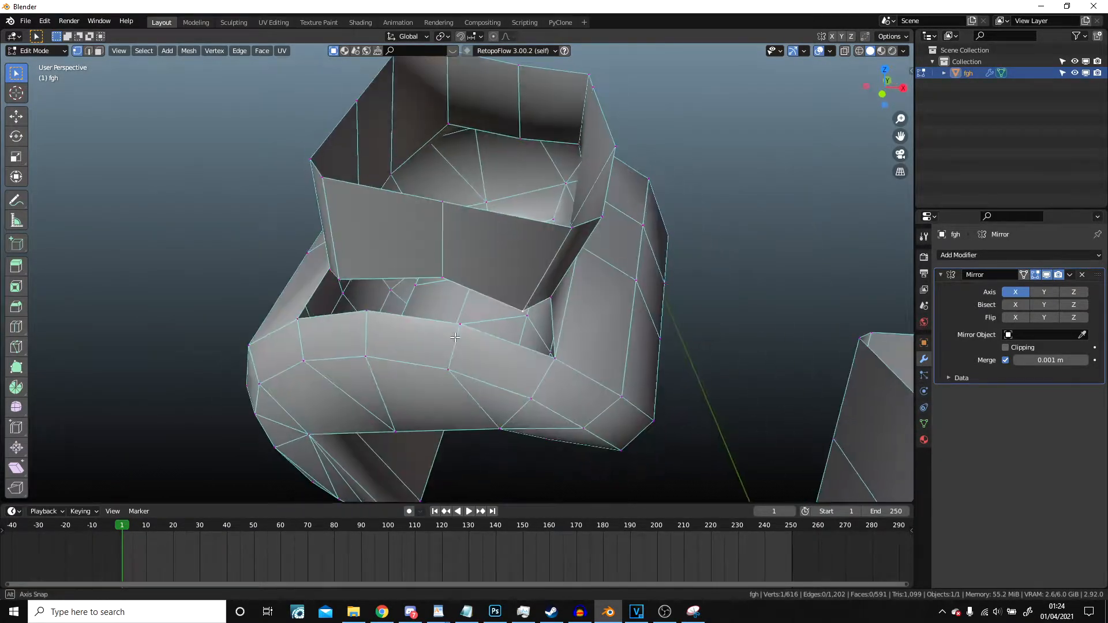
pyautogui.press('g')
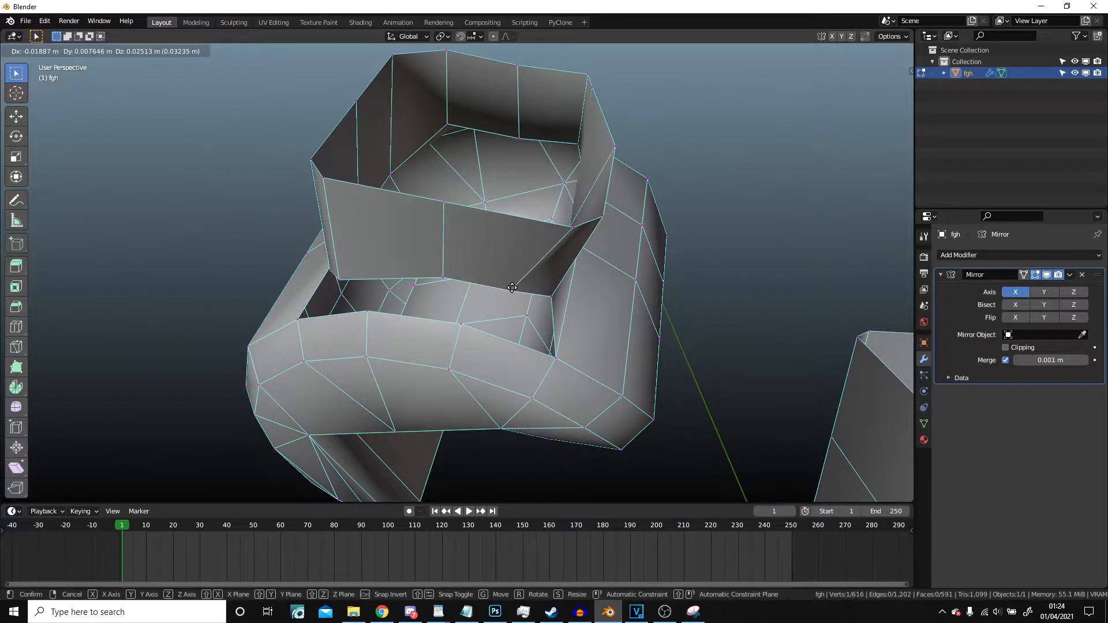
pyautogui.click(553, 354)
pyautogui.moveTo(553, 354); pyautogui.dragTo(543, 297, button='middle')
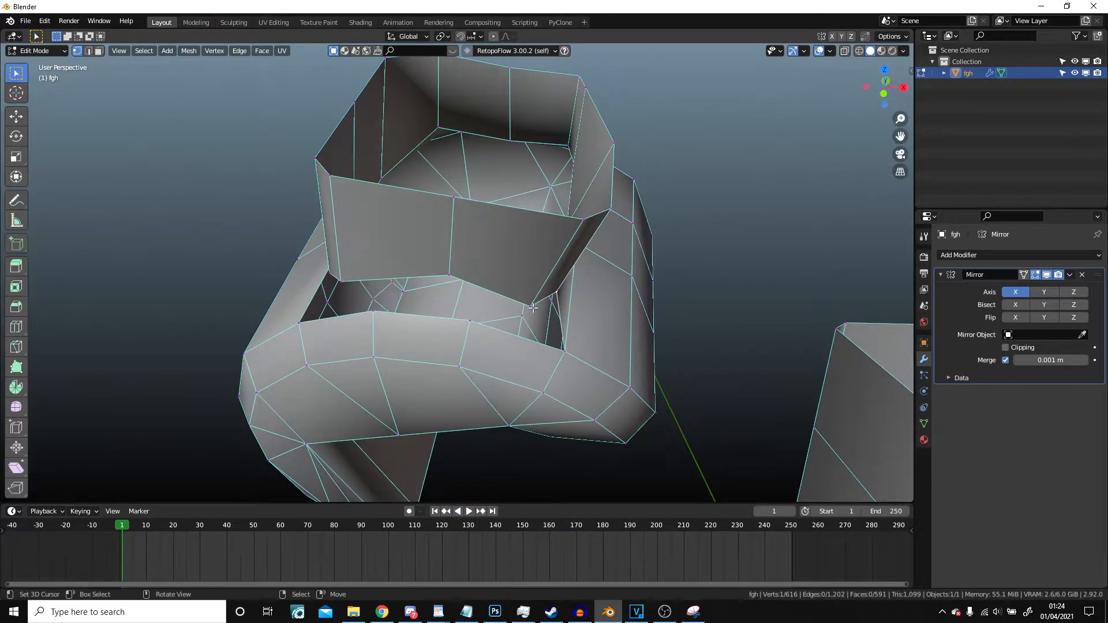
# Step: Move the cuff's lower corner vertex inward and slide the corner vertex above it along the cuff's upper rim
pyautogui.rightClick(533, 308)
pyautogui.press('g')
pyautogui.click(497, 294)
pyautogui.rightClick(582, 222)
pyautogui.press('g')
pyautogui.press('g')
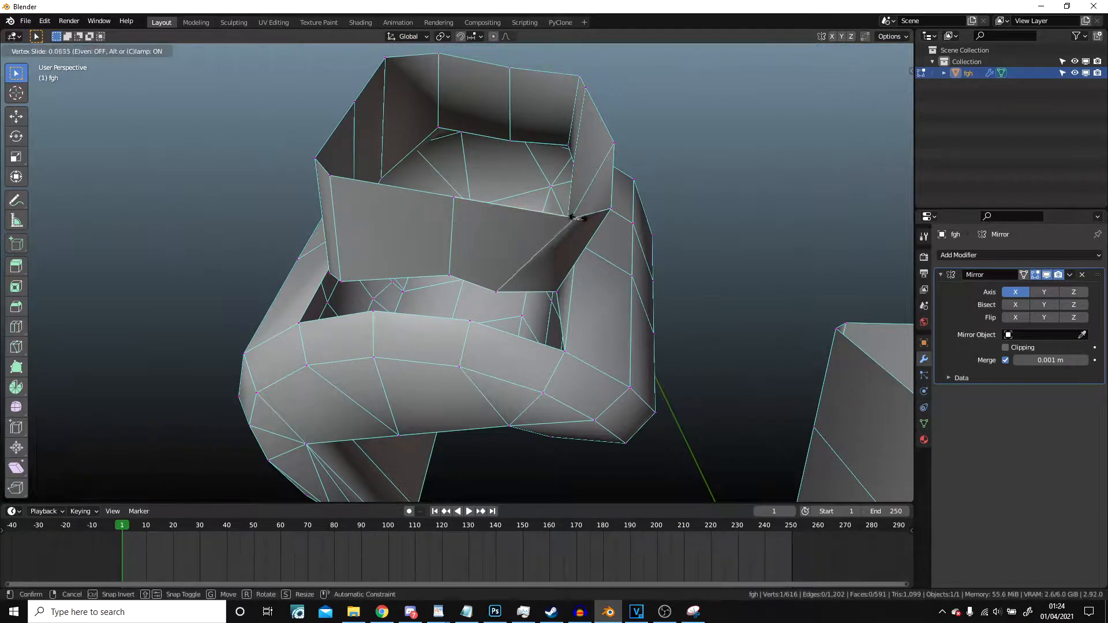
pyautogui.click(531, 222)
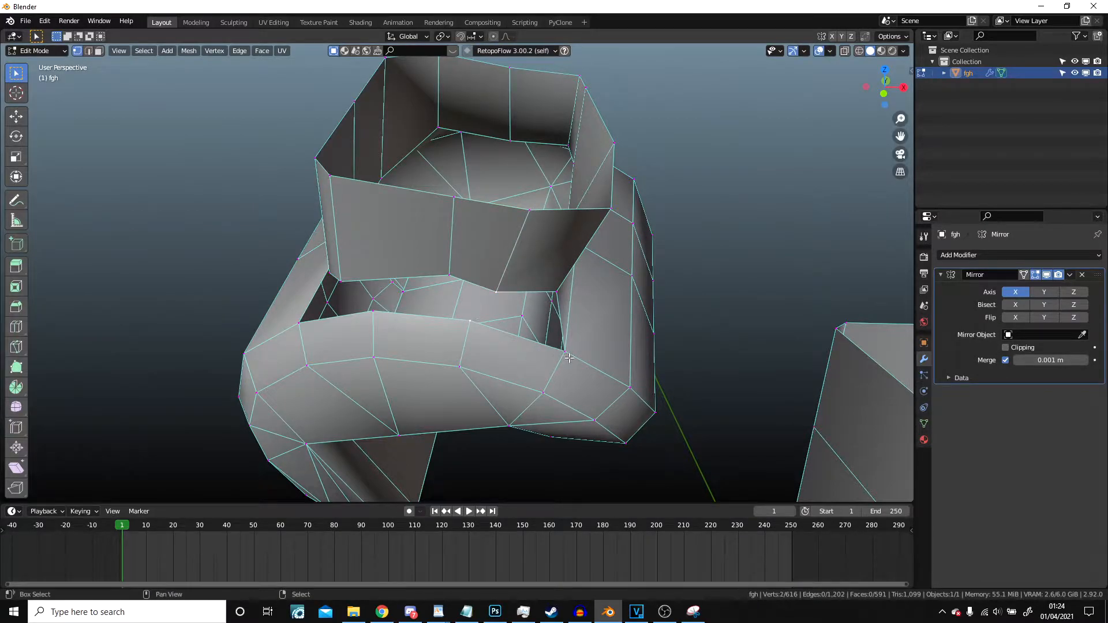
# Step: Fill a quad between the cuff's lower corner edge and the hand's rim
pyautogui.keyDown('shift'); pyautogui.rightClick(559, 292); pyautogui.keyUp('shift')
pyautogui.press('f')
pyautogui.moveTo(490, 292); pyautogui.dragTo(512, 305, button='middle')
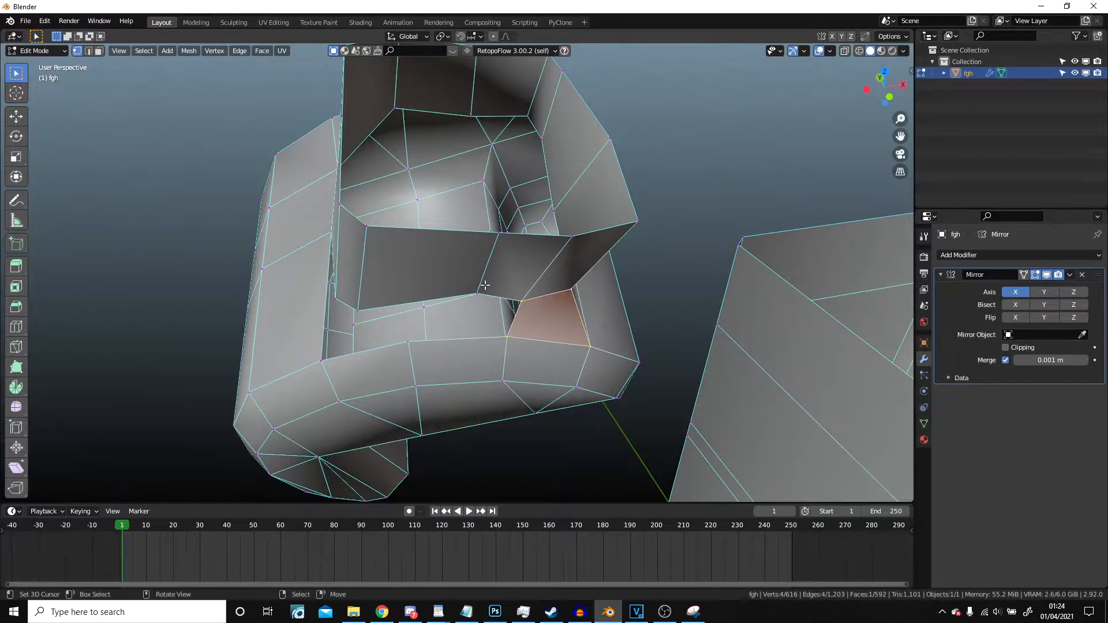
# Step: Dissolve the vertical edge in the middle of the cuff's side and fill the remaining gap to the hand with faces
pyautogui.press('x')
pyautogui.click(467, 312)
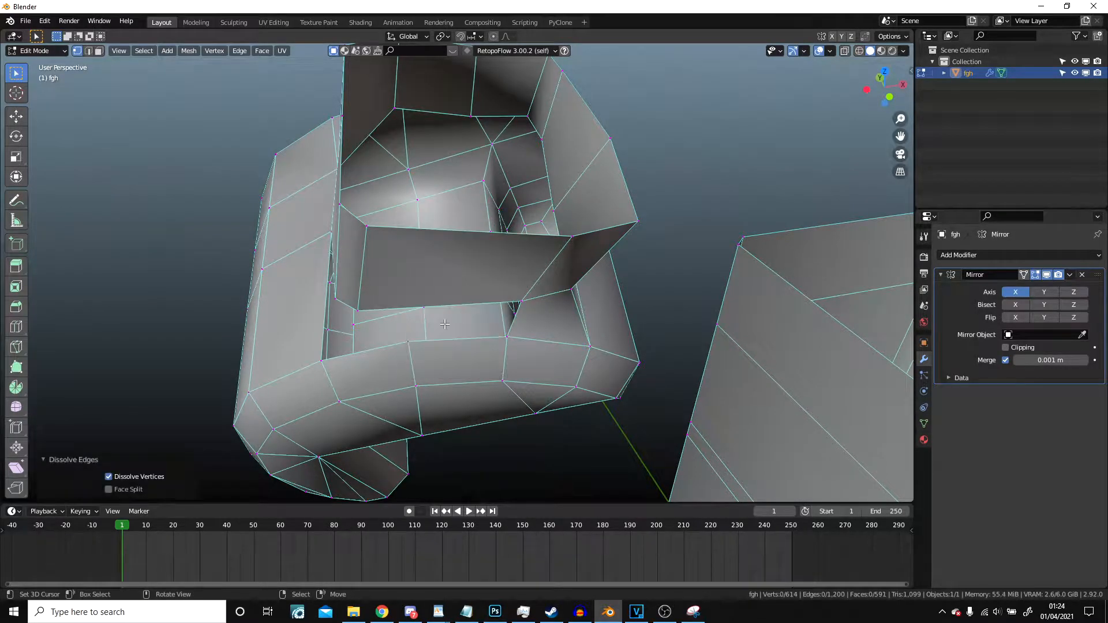
pyautogui.press('f')
pyautogui.moveTo(469, 346); pyautogui.dragTo(520, 347, button='middle')
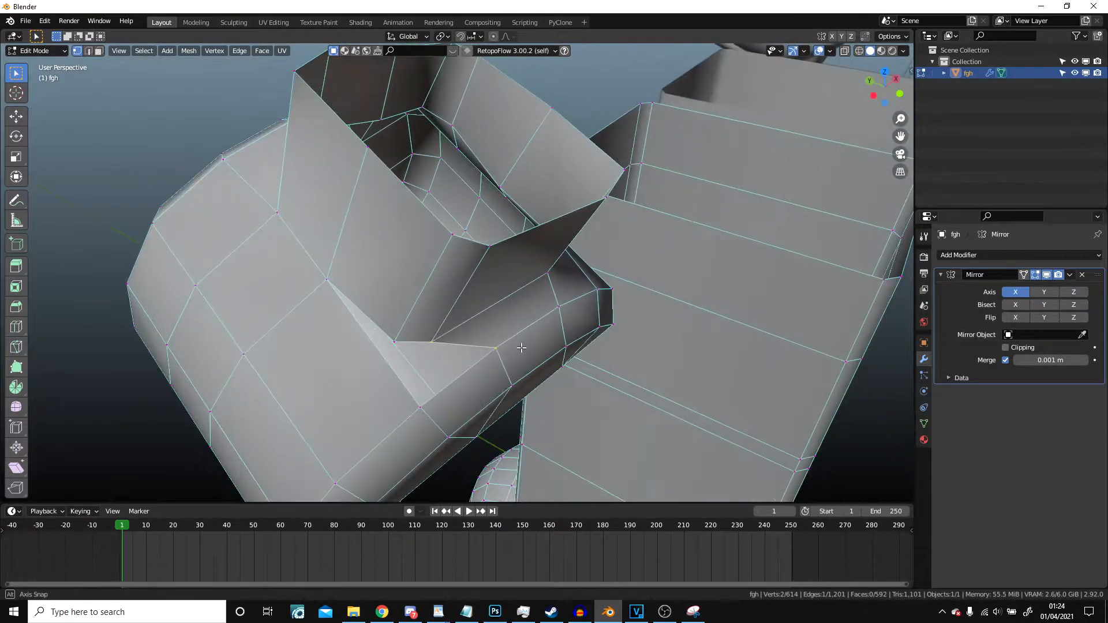
pyautogui.press('f')
pyautogui.click(432, 342)
# Step: Slide the cuff's lower corner vertex and the neighbouring hand rim vertex along their edges to even out the new faces
pyautogui.moveTo(433, 342); pyautogui.dragTo(391, 301, button='middle')
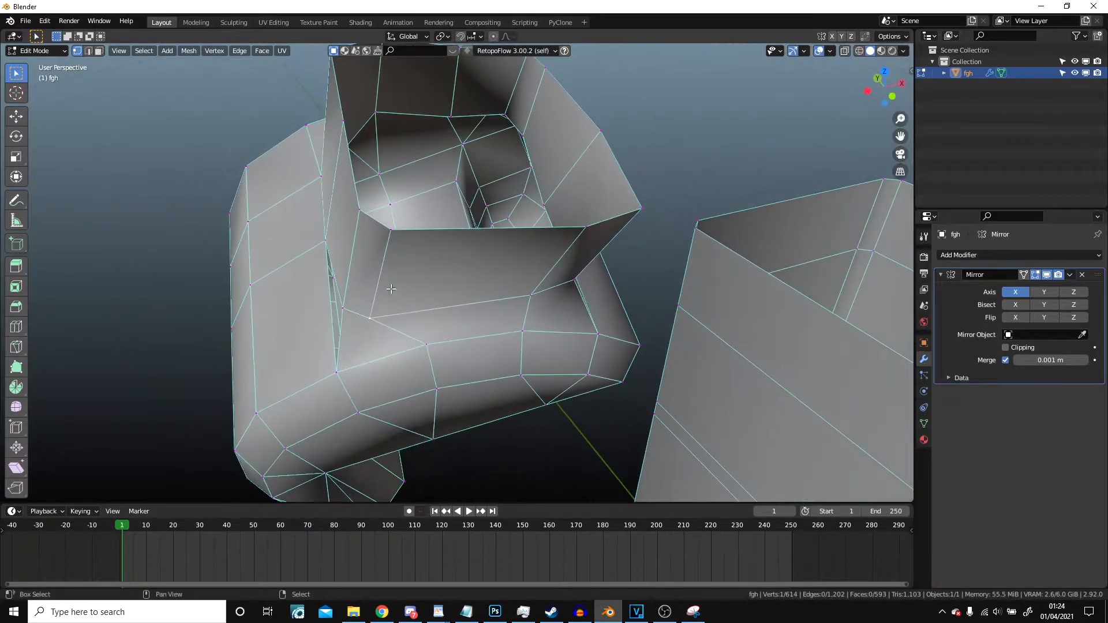
pyautogui.press('g')
pyautogui.press('g')
pyautogui.click(426, 221)
pyautogui.click(427, 343)
pyautogui.press('g')
pyautogui.press('g')
pyautogui.click(428, 335)
# Step: Add a single centred loop cut through the cuff and hand
pyautogui.moveTo(358, 310); pyautogui.dragTo(540, 307, button='middle')
pyautogui.scroll(-3, 465, 330)
pyautogui.click(337, 271)
pyautogui.rightClick(359, 278)
# Step: Dissolve an edge near the fingertip and connect the two adjacent vertices with a new edge
pyautogui.moveTo(496, 325); pyautogui.dragTo(705, 207, button='middle')
pyautogui.keyDown('shift'); pyautogui.moveTo(479, 355); pyautogui.dragTo(576, 280, button='middle'); pyautogui.keyUp('shift')
pyautogui.scroll(3, 575, 280)
pyautogui.scroll(1, 524, 292)
pyautogui.moveTo(502, 301); pyautogui.dragTo(496, 327, button='middle')
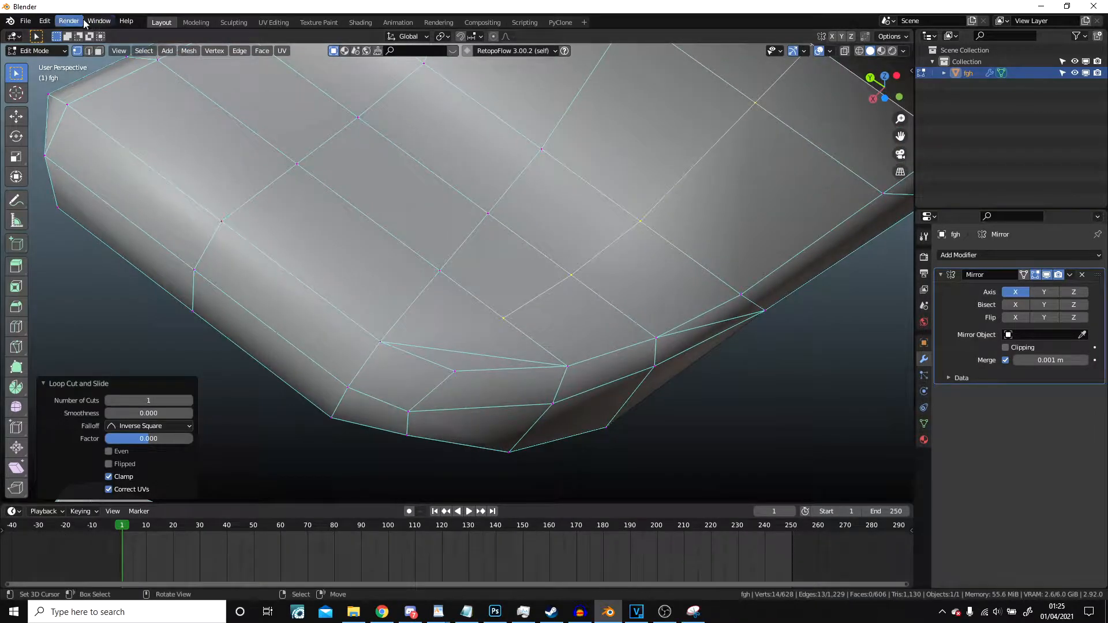
pyautogui.press('x')
pyautogui.click(449, 341)
pyautogui.moveTo(470, 347); pyautogui.dragTo(459, 349, button='middle')
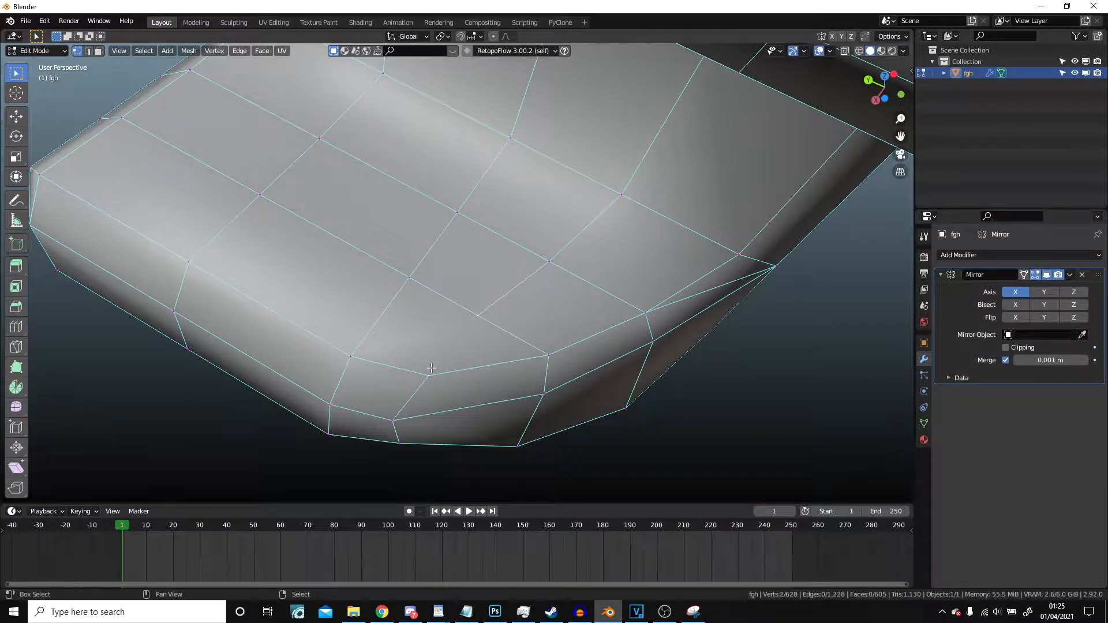
pyautogui.moveTo(431, 367); pyautogui.dragTo(344, 156, button='middle')
pyautogui.press('j')
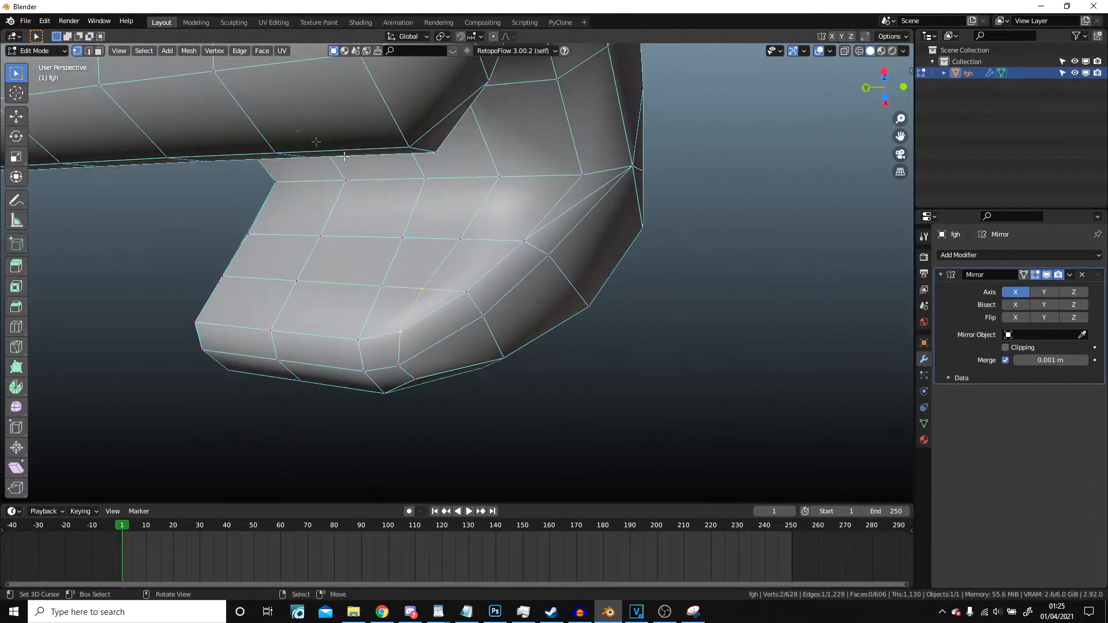
# Step: Dissolve the surplus diagonal edges on the hand's fingers
pyautogui.press('x')
pyautogui.click(583, 206)
pyautogui.moveTo(582, 206); pyautogui.dragTo(434, 207, button='middle')
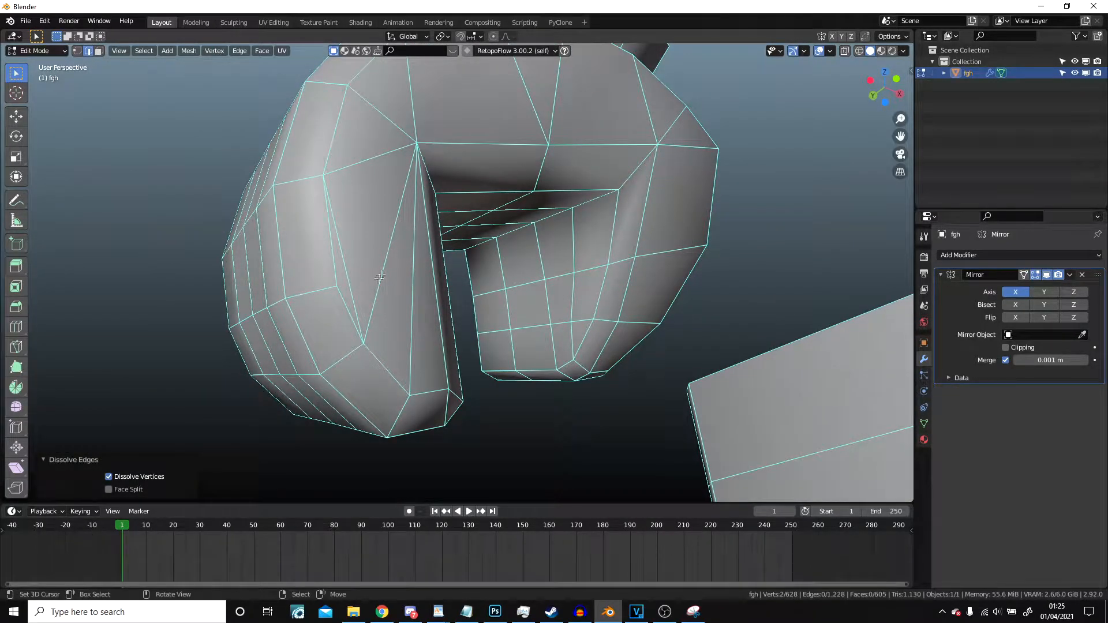
pyautogui.rightClick(351, 266)
pyautogui.press('x')
pyautogui.click(351, 265)
pyautogui.moveTo(351, 265); pyautogui.dragTo(454, 263, button='middle')
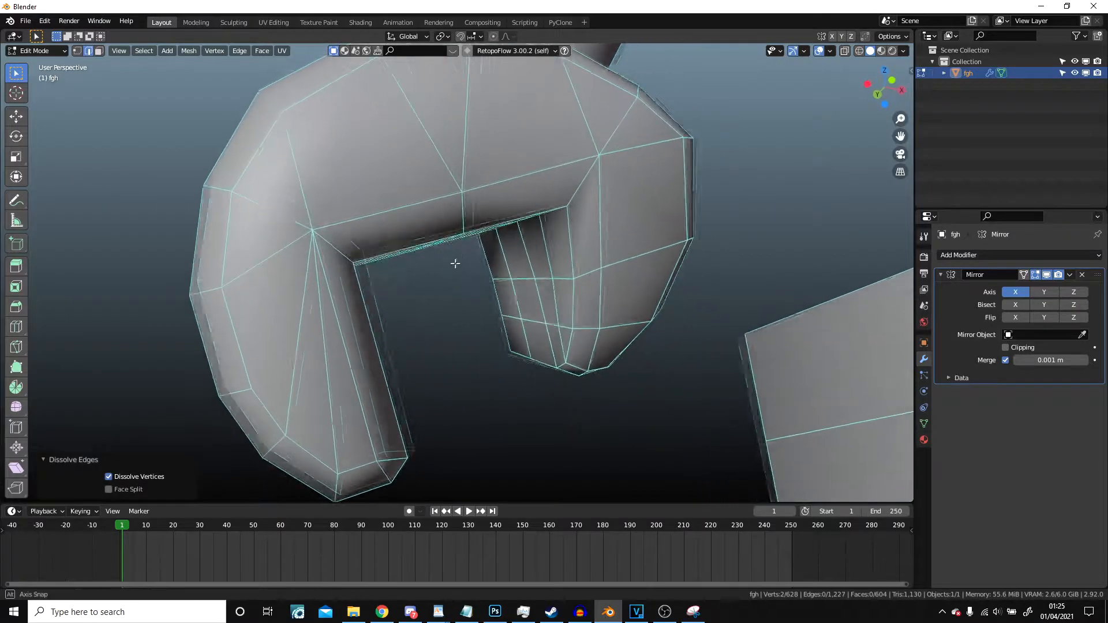
# Step: Merge the two vertices beside the narrow gap between cuff and hand at their center
pyautogui.scroll(-4, 454, 266)
pyautogui.press('Tab')
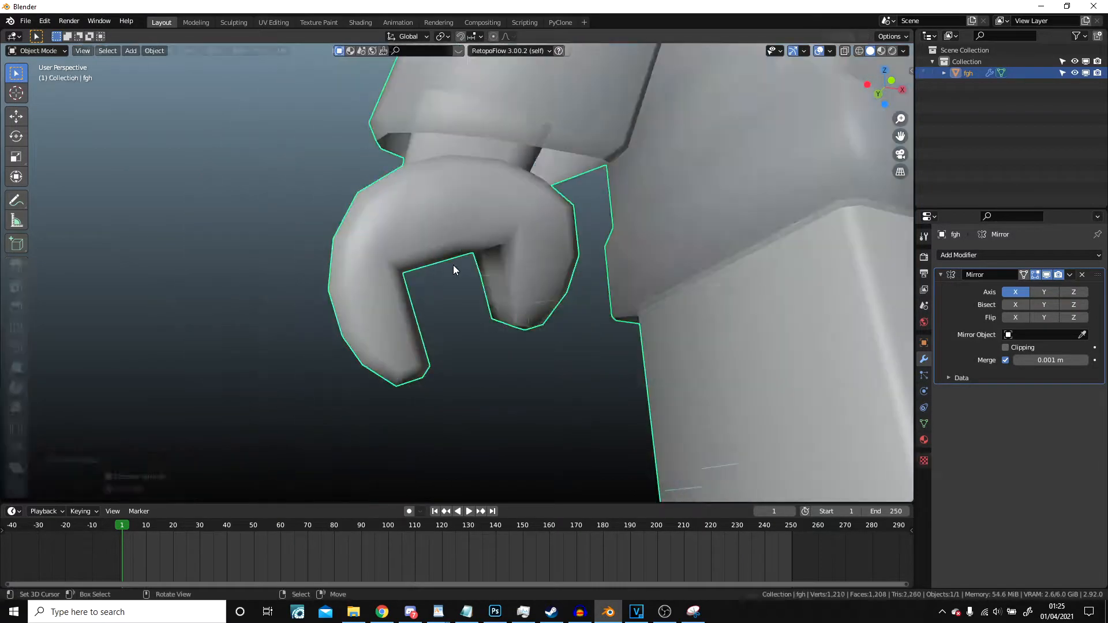
pyautogui.moveTo(527, 225); pyautogui.dragTo(552, 248, button='middle')
pyautogui.scroll(4, 507, 287)
pyautogui.press('Tab')
pyautogui.moveTo(507, 287); pyautogui.dragTo(491, 319, button='middle')
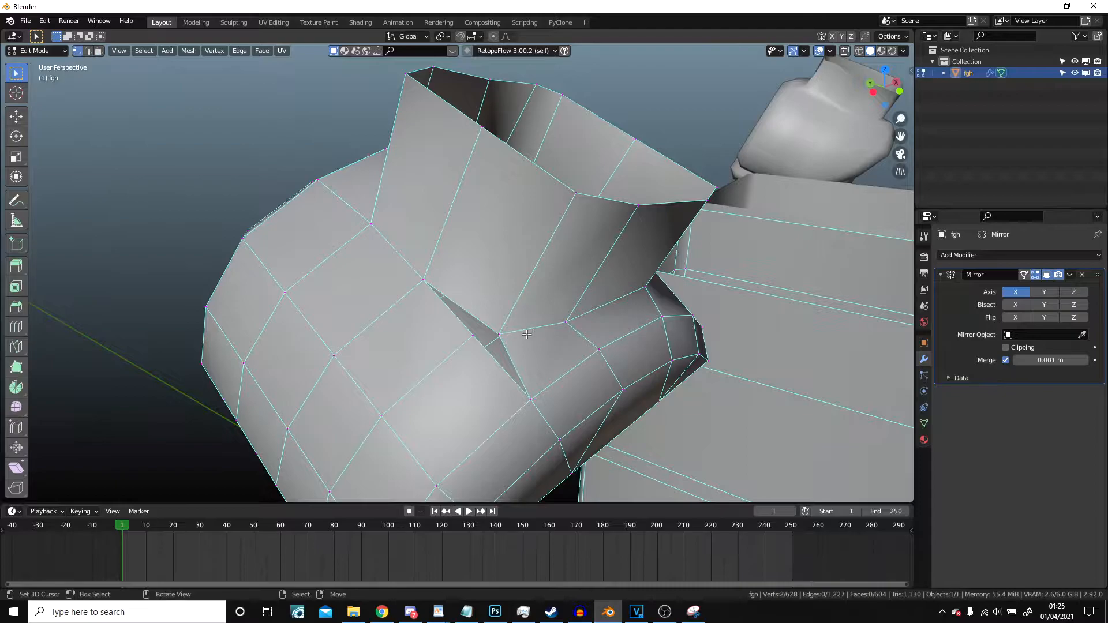
pyautogui.keyDown('shift'); pyautogui.click(476, 337); pyautogui.keyUp('shift')
pyautogui.rightClick(476, 338)
pyautogui.moveTo(476, 337)
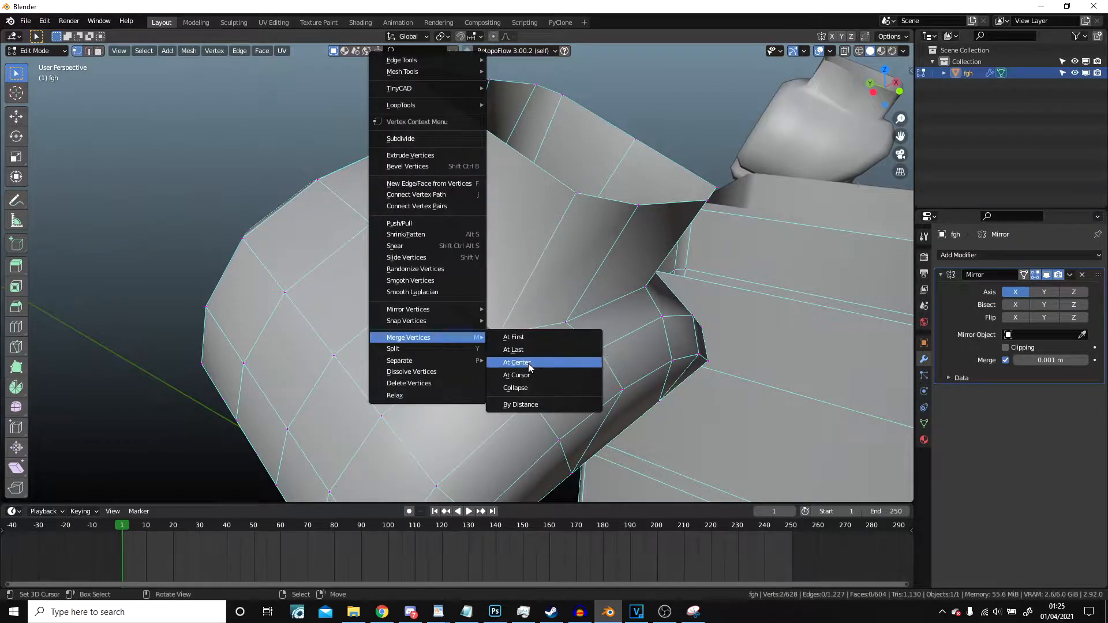
pyautogui.click(529, 363)
# Step: Nudge the merged vertex at the cuff's base slightly to smooth the wrist's outline
pyautogui.moveTo(529, 366); pyautogui.dragTo(451, 264, button='middle')
pyautogui.press('g')
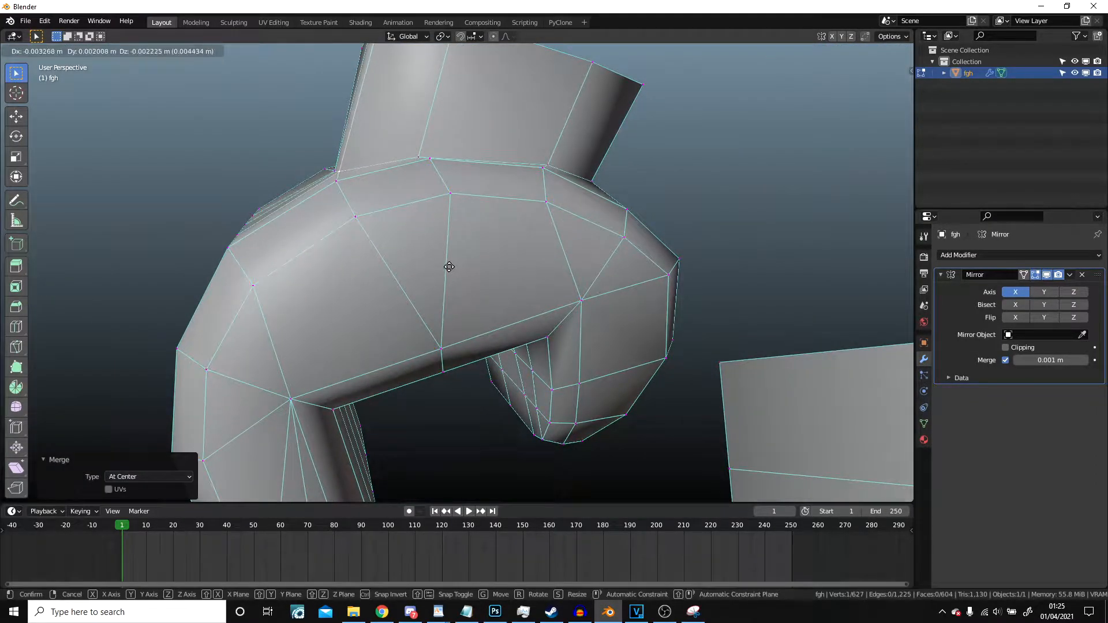
pyautogui.click(446, 272)
# Step: Check the hand in Object Mode, reveal all hidden geometry in Edit Mode and clear the selection
pyautogui.press('Tab')
pyautogui.scroll(-5, 448, 277)
pyautogui.moveTo(450, 279); pyautogui.dragTo(661, 336, button='middle')
pyautogui.press('Tab')
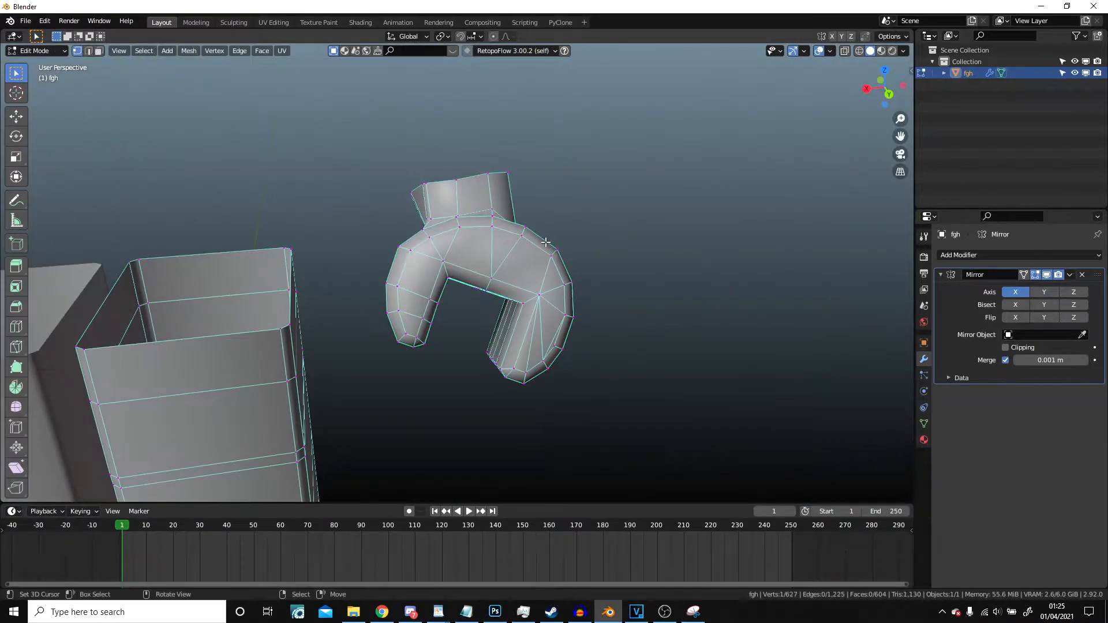
pyautogui.press('Tab')
pyautogui.keyDown('shift'); pyautogui.moveTo(486, 186); pyautogui.dragTo(510, 234, button='middle'); pyautogui.keyUp('shift')
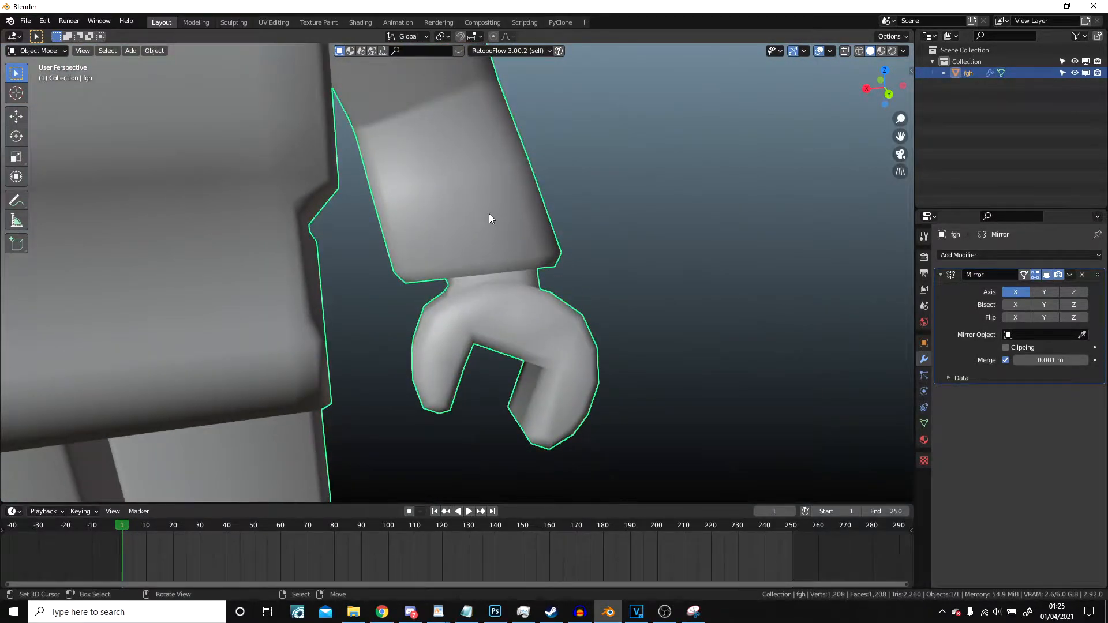
pyautogui.press('Tab')
pyautogui.hotkey('alt', 'h')
pyautogui.press('a')
pyautogui.press('a')
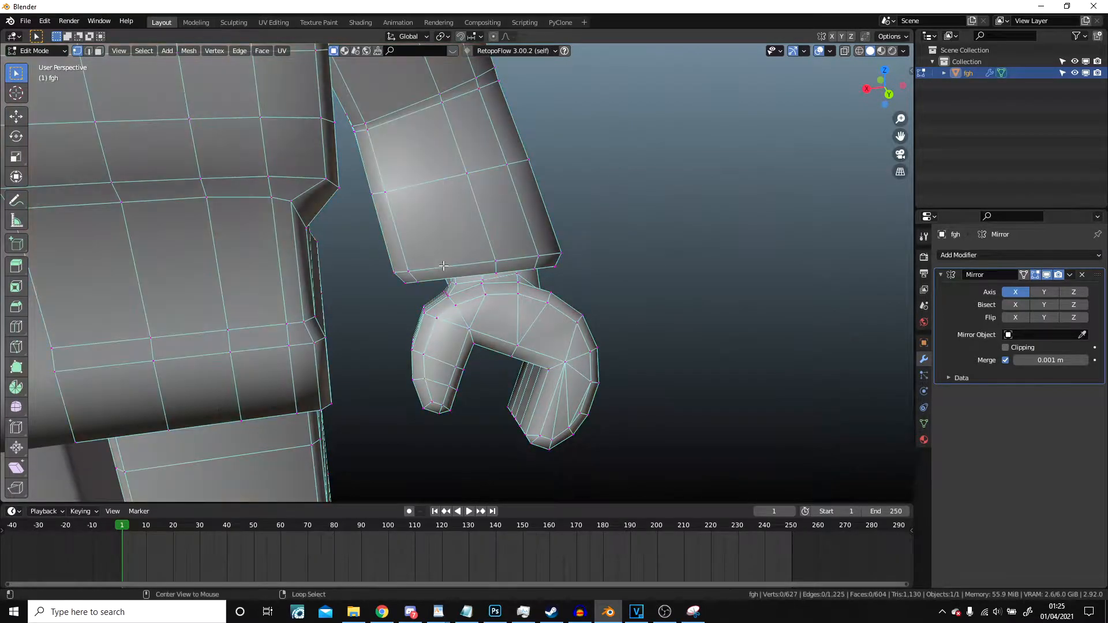
# Step: Select the face loop around the forearm's lower end and scale it down with proportional editing enabled
pyautogui.scroll(-6, 499, 277)
pyautogui.moveTo(503, 286); pyautogui.dragTo(494, 263, button='middle')
pyautogui.scroll(5, 494, 263)
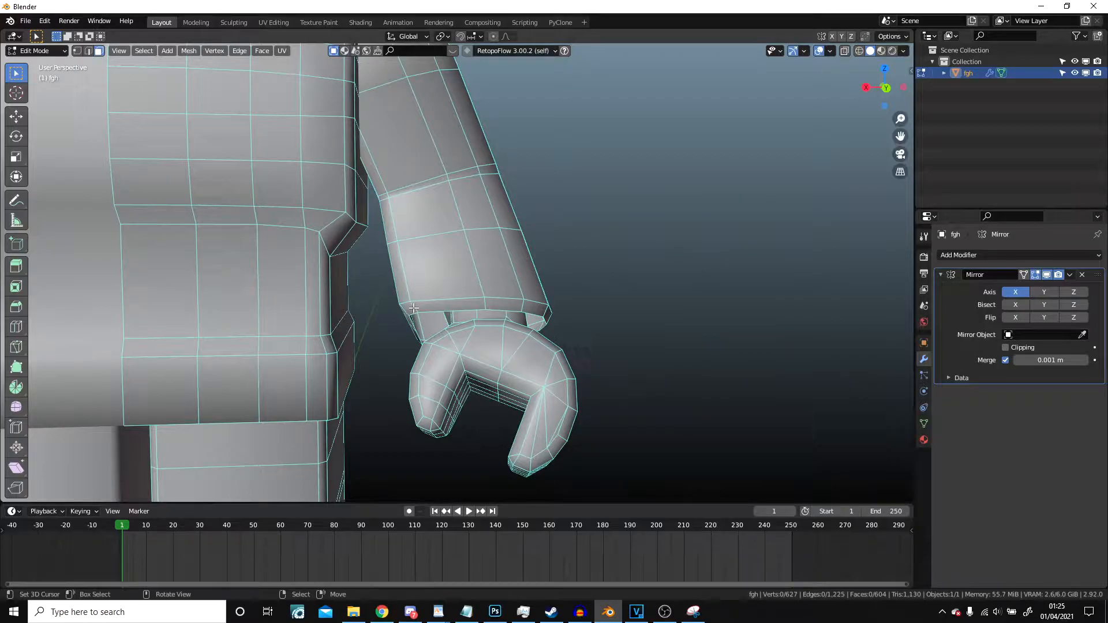
pyautogui.press('l')
pyautogui.hotkey('ctrl', 'z')
pyautogui.keyDown('alt'); pyautogui.click(442, 269); pyautogui.keyUp('alt')
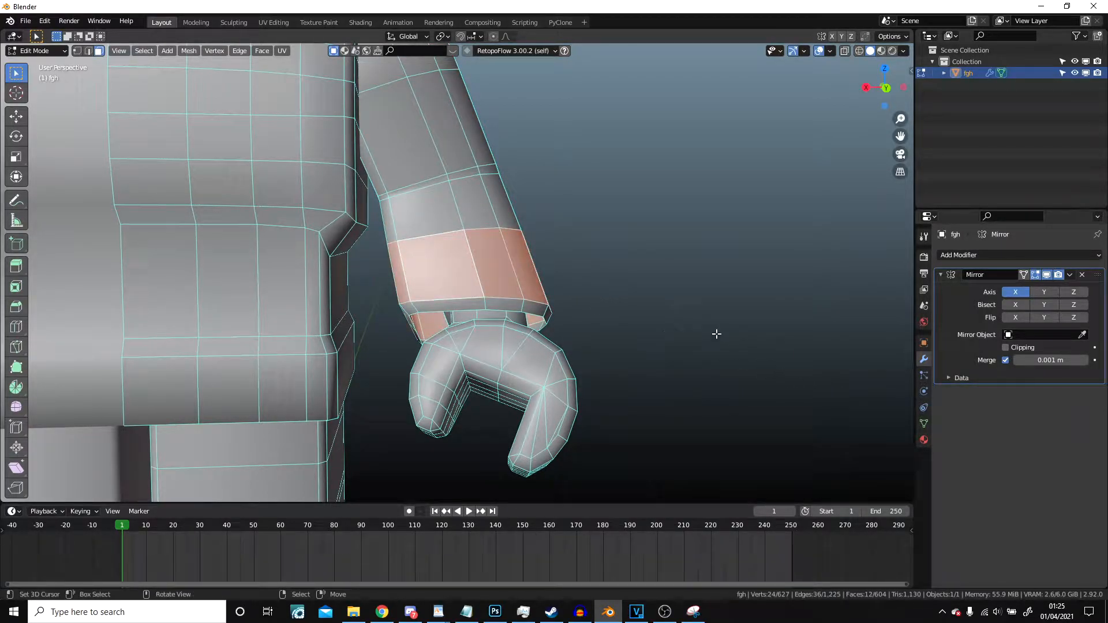
pyautogui.click(505, 37)
pyautogui.press('s')
pyautogui.scroll(4, 714, 290)
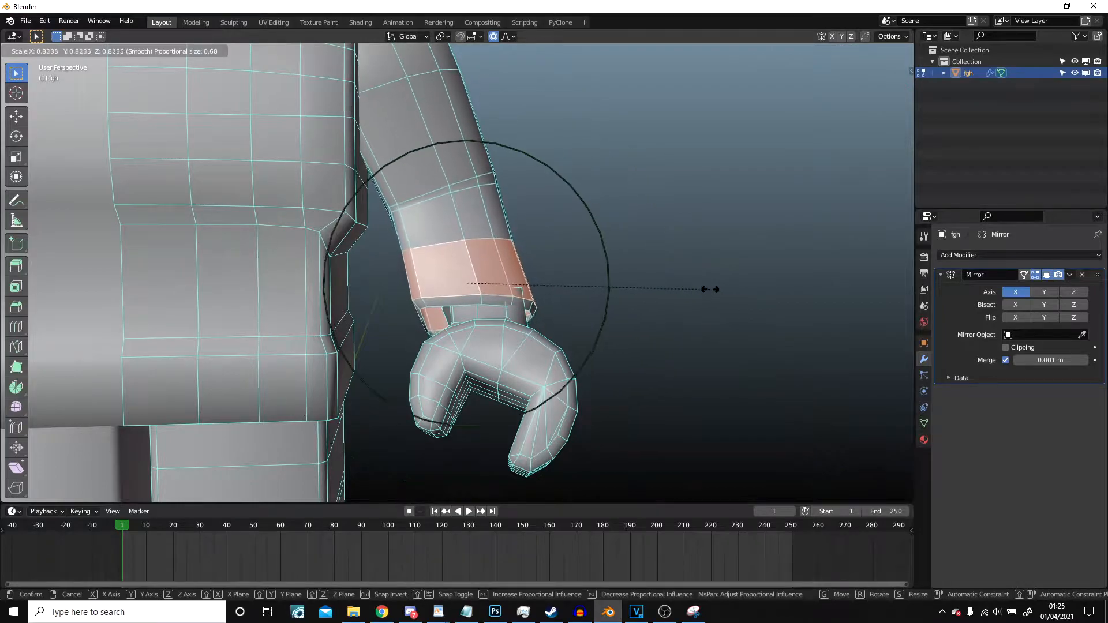
pyautogui.scroll(-1, 689, 284)
pyautogui.click(689, 284)
# Step: Rotate the forearm's lower face loop slightly and scale it down further to fit the wrist
pyautogui.press('r')
pyautogui.click(714, 257)
pyautogui.press('s')
pyautogui.click(698, 248)
pyautogui.press('s')
pyautogui.click(682, 253)
# Step: Scale down the face loops around the middle and the top of the arm, the top one to about 0.9
pyautogui.keyDown('shift'); pyautogui.moveTo(493, 137); pyautogui.dragTo(537, 261, button='middle'); pyautogui.keyUp('shift')
pyautogui.keyDown('alt'); pyautogui.rightClick(476, 213); pyautogui.keyUp('alt')
pyautogui.press('s')
pyautogui.click(578, 211)
pyautogui.keyDown('alt'); pyautogui.rightClick(446, 168); pyautogui.keyUp('alt')
pyautogui.press('s')
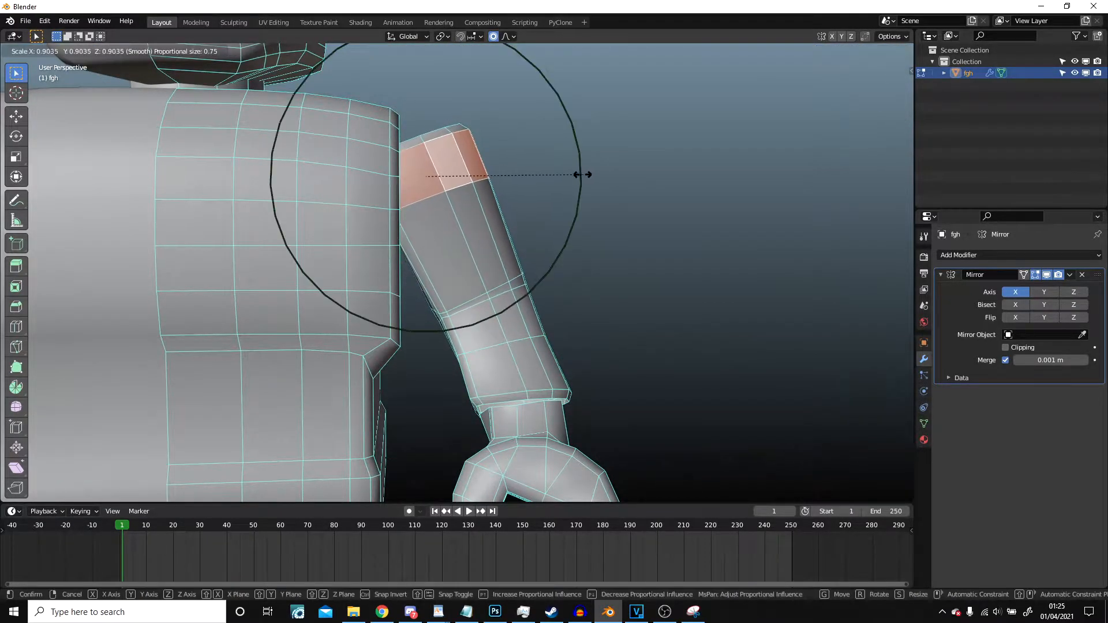
pyautogui.click(580, 173)
# Step: Select the linked arm and hand, rotate them about -68° to horizontal and move them up to shoulder height
pyautogui.scroll(-3, 586, 234)
pyautogui.scroll(-2, 663, 288)
pyautogui.press('a')
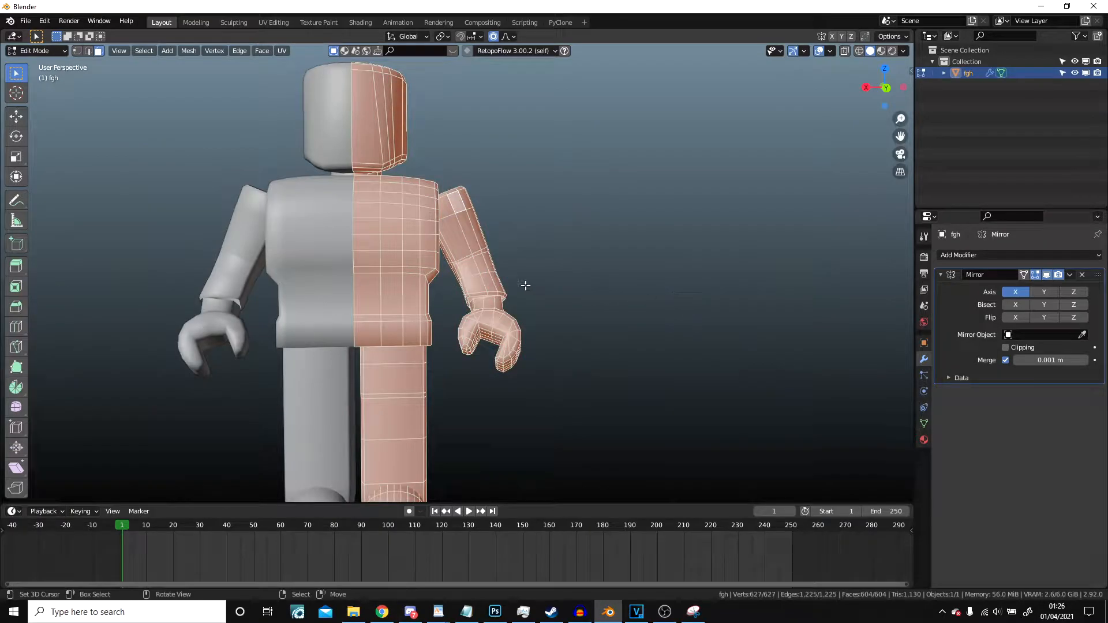
pyautogui.hotkey('alt', 'a')
pyautogui.press('l')
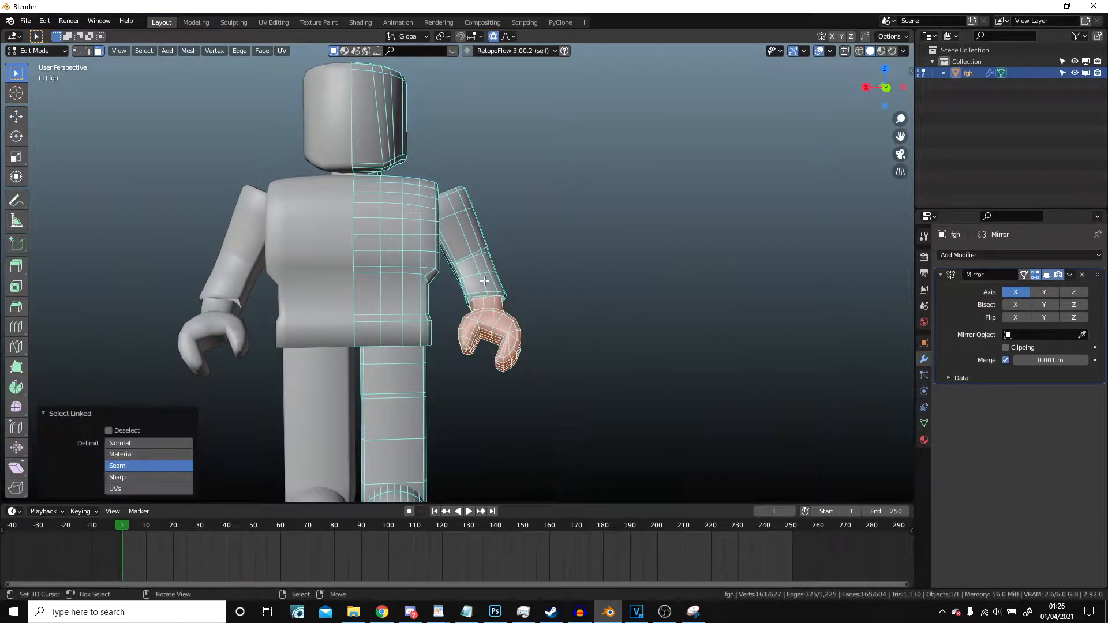
pyautogui.press('r')
pyautogui.click(577, 167)
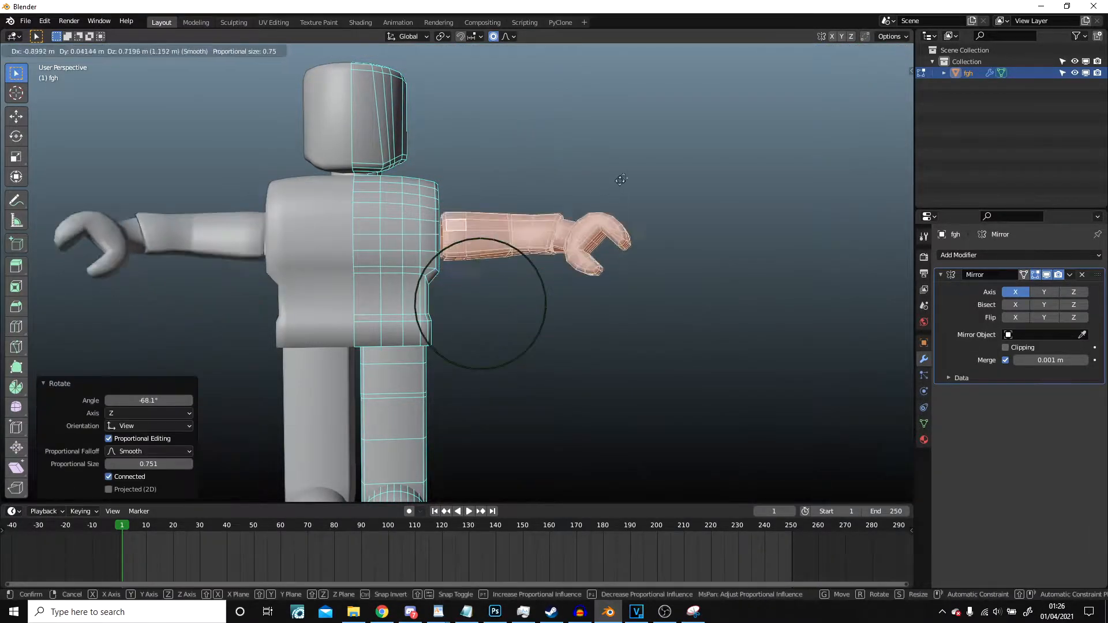
pyautogui.press('g')
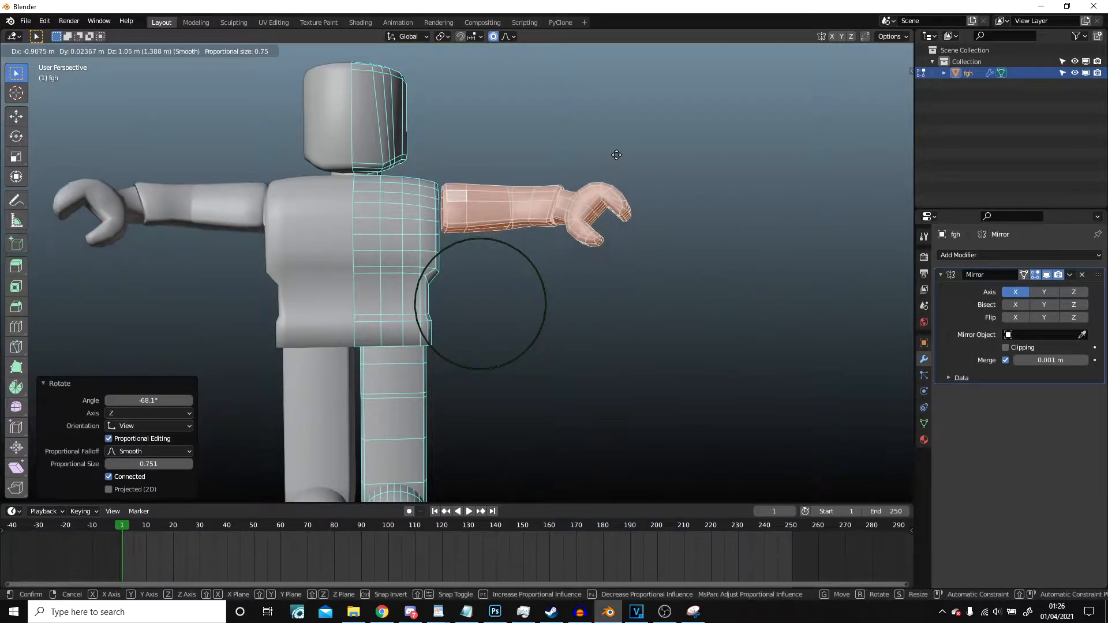
pyautogui.click(617, 154)
# Step: Select only the linked hand and move it to line up with the sleeve opening
pyautogui.scroll(3, 583, 250)
pyautogui.keyDown('shift'); pyautogui.moveTo(617, 154); pyautogui.dragTo(628, 255, button='middle'); pyautogui.keyUp('shift')
pyautogui.scroll(4, 585, 320)
pyautogui.hotkey('alt', 'a')
pyautogui.press('l')
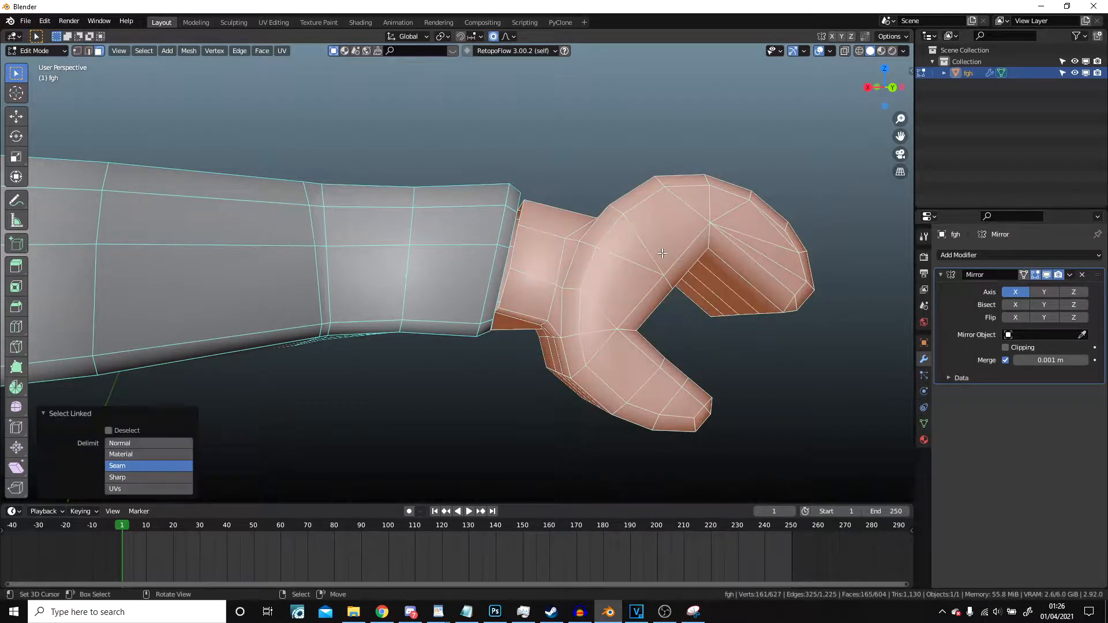
pyautogui.press('g')
pyautogui.click(663, 250)
# Step: Move a corner face of the sleeve's bevelled rim toward the wrist with a proportional size of about 0.26
pyautogui.moveTo(663, 250); pyautogui.dragTo(473, 262, button='middle')
pyautogui.scroll(6, 454, 261)
pyautogui.click(392, 269)
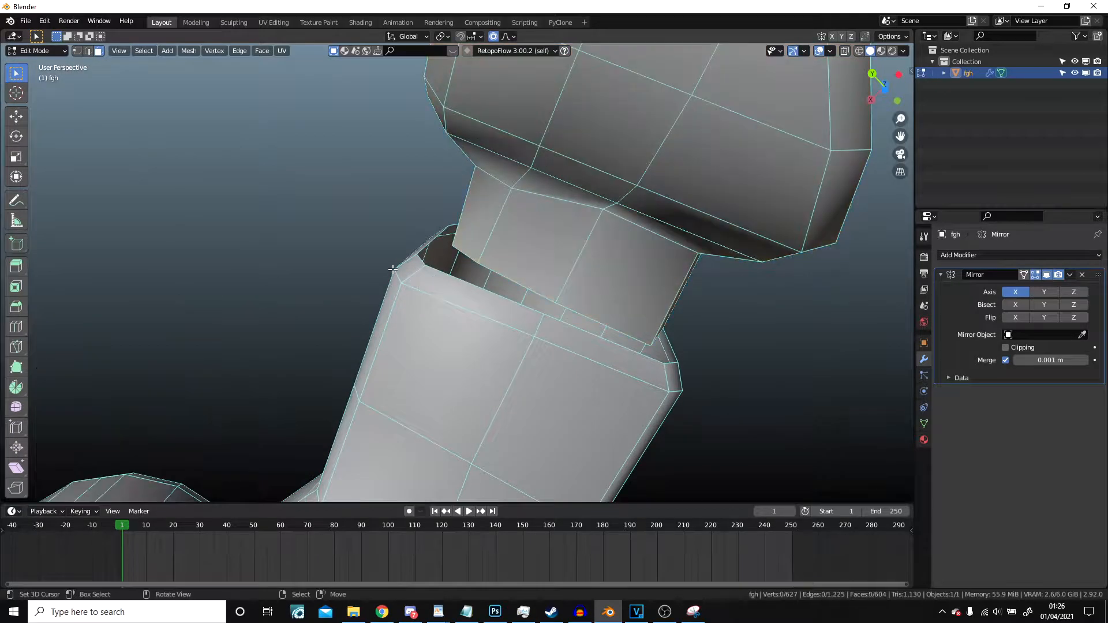
pyautogui.rightClick(416, 269)
pyautogui.moveTo(417, 269); pyautogui.dragTo(374, 291, button='middle')
pyautogui.press('g')
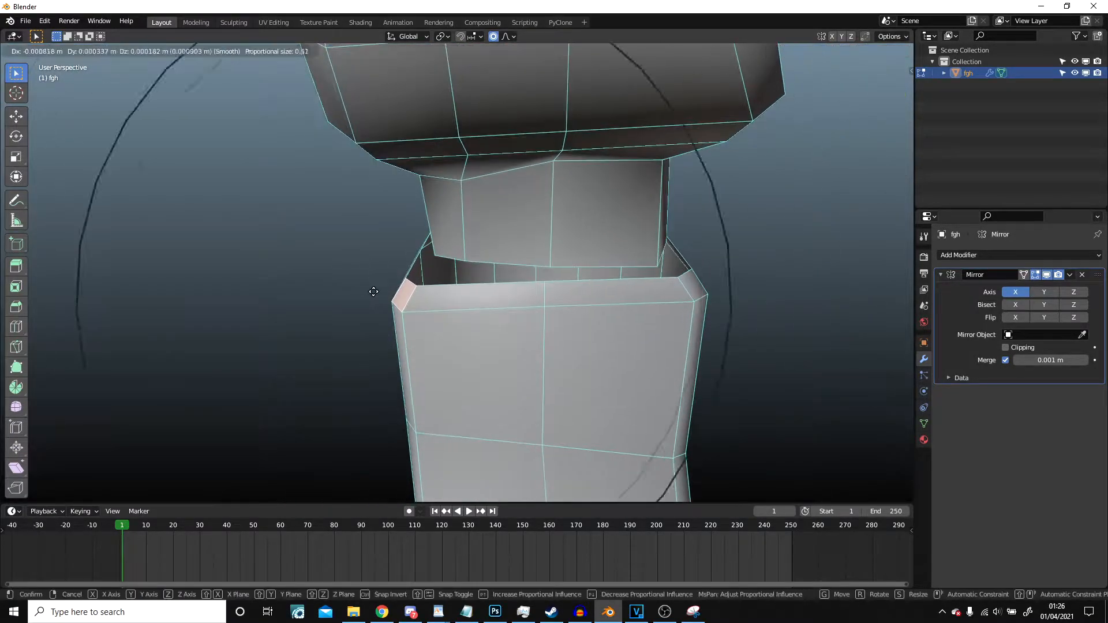
pyautogui.scroll(6, 392, 288)
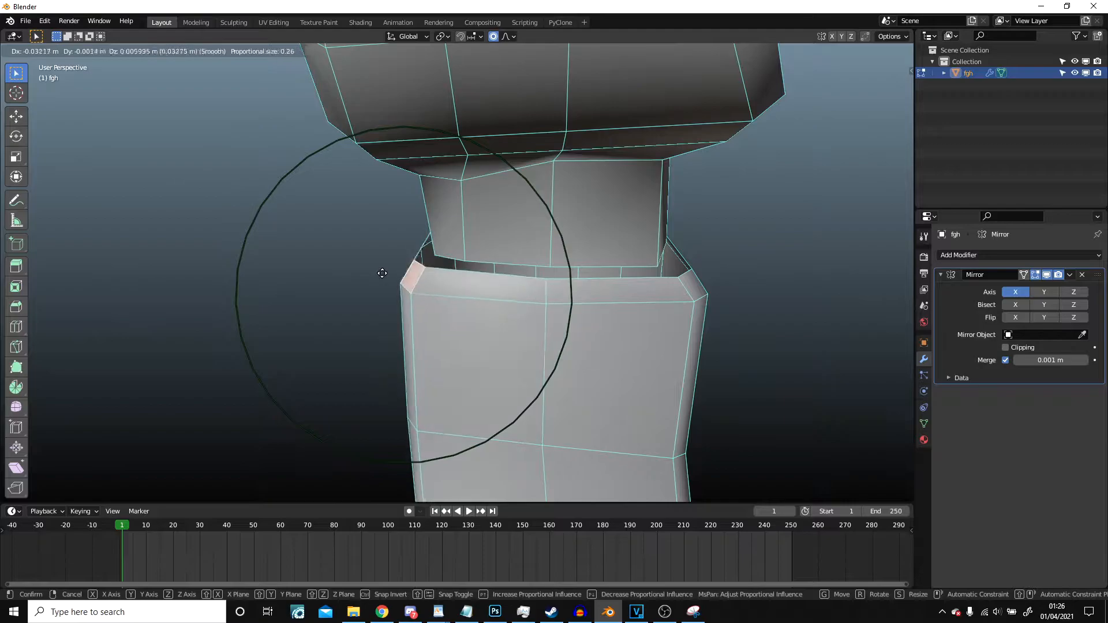
pyautogui.click(441, 287)
# Step: Move the opposite corner face and an upper face of the sleeve's rim to even out the opening around the wrist
pyautogui.press('g')
pyautogui.click(684, 283)
pyautogui.moveTo(684, 283); pyautogui.dragTo(536, 346, button='middle')
pyautogui.moveTo(506, 288); pyautogui.dragTo(540, 337, button='middle')
pyautogui.click(448, 192)
pyautogui.moveTo(448, 193); pyautogui.dragTo(199, 94, button='middle')
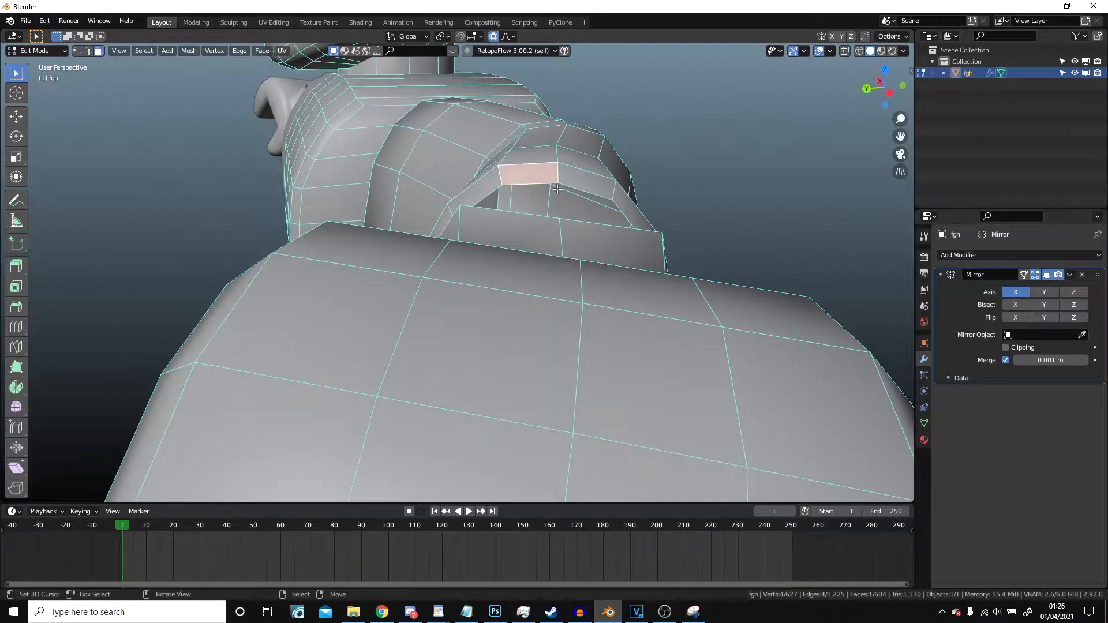
pyautogui.press('g')
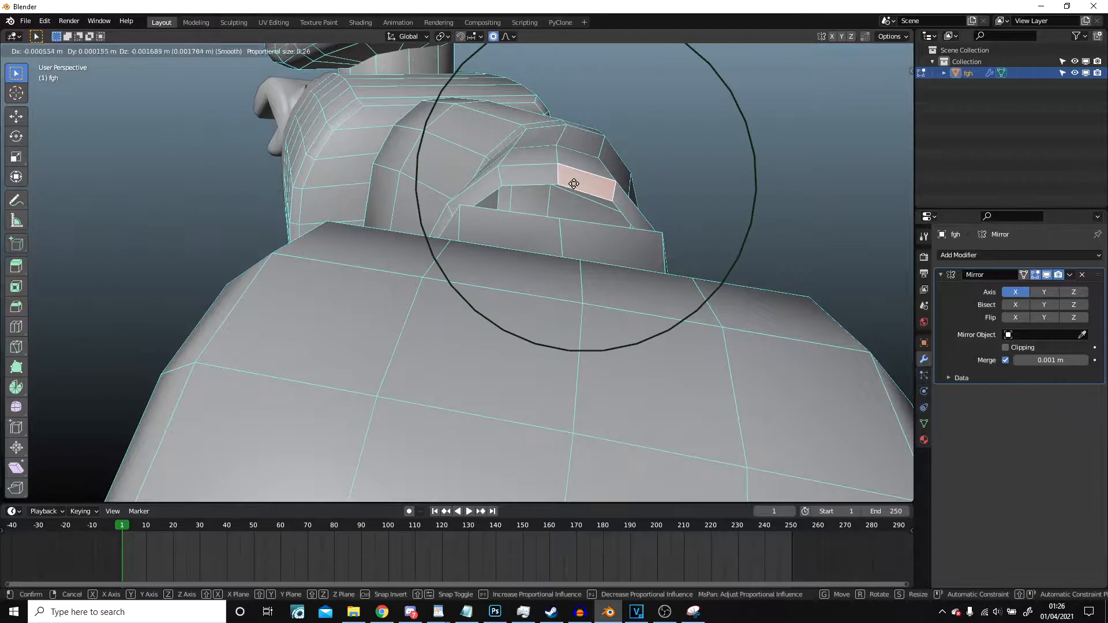
pyautogui.click(573, 199)
# Step: Move the lower corner face of the sleeve's rim slightly to align it with the wrist
pyautogui.moveTo(573, 199); pyautogui.dragTo(454, 357, button='middle')
pyautogui.click(471, 364)
pyautogui.press('g')
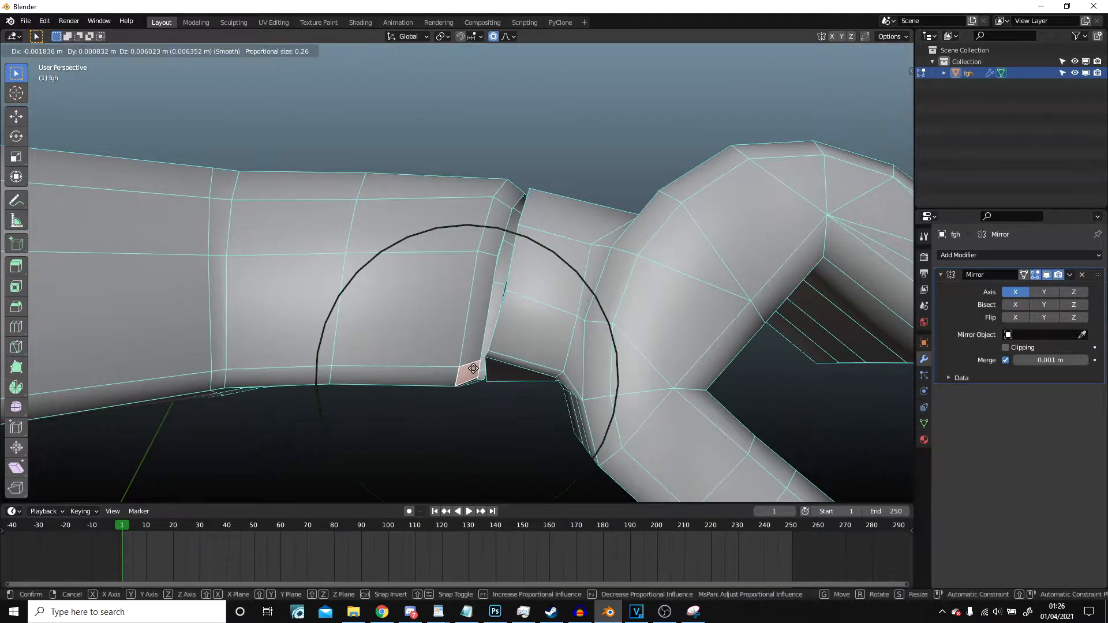
pyautogui.click(472, 373)
# Step: Compare the sleeve rim's edge loop with the wrist, and add one centred loop cut through the hand mesh
pyautogui.keyDown('alt'); pyautogui.click(487, 271); pyautogui.keyUp('alt')
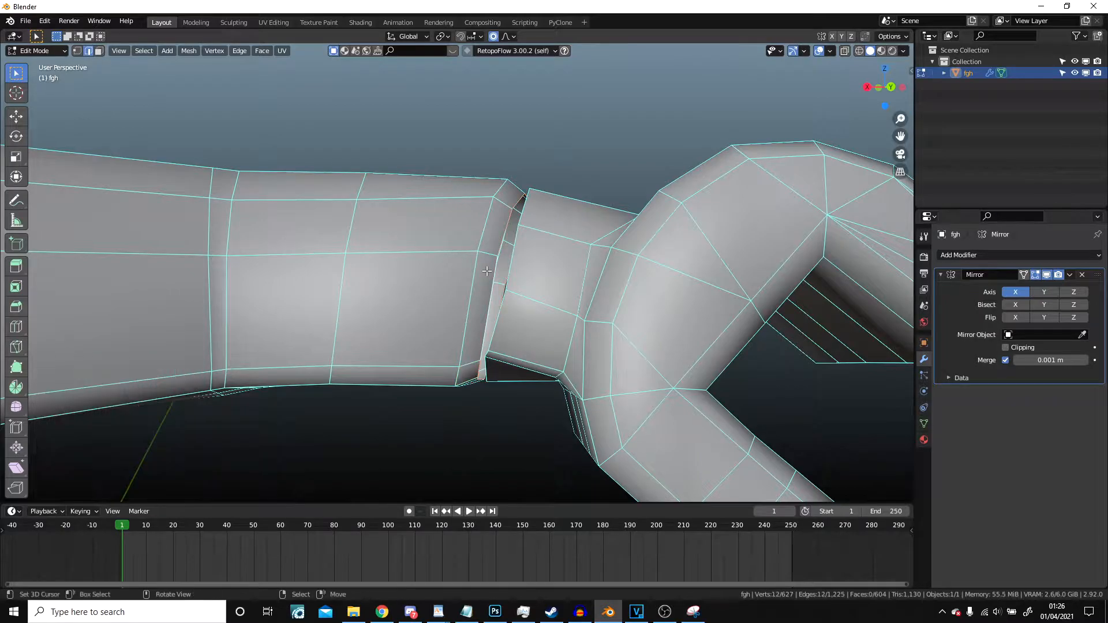
pyautogui.moveTo(486, 271); pyautogui.dragTo(409, 316, button='middle')
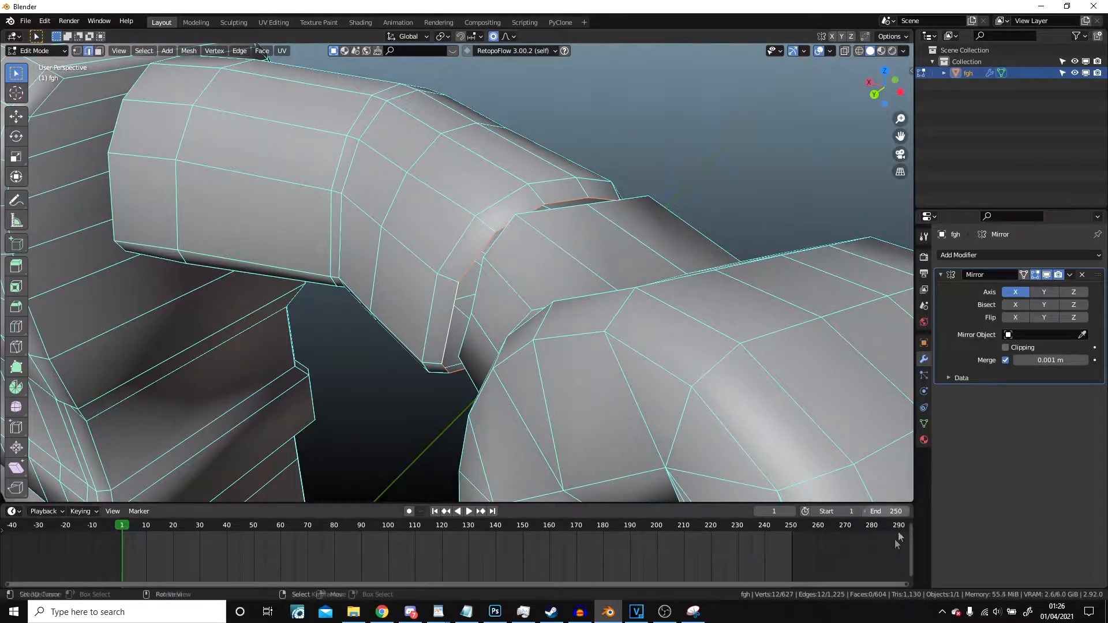
pyautogui.moveTo(462, 310); pyautogui.dragTo(498, 318, button='middle')
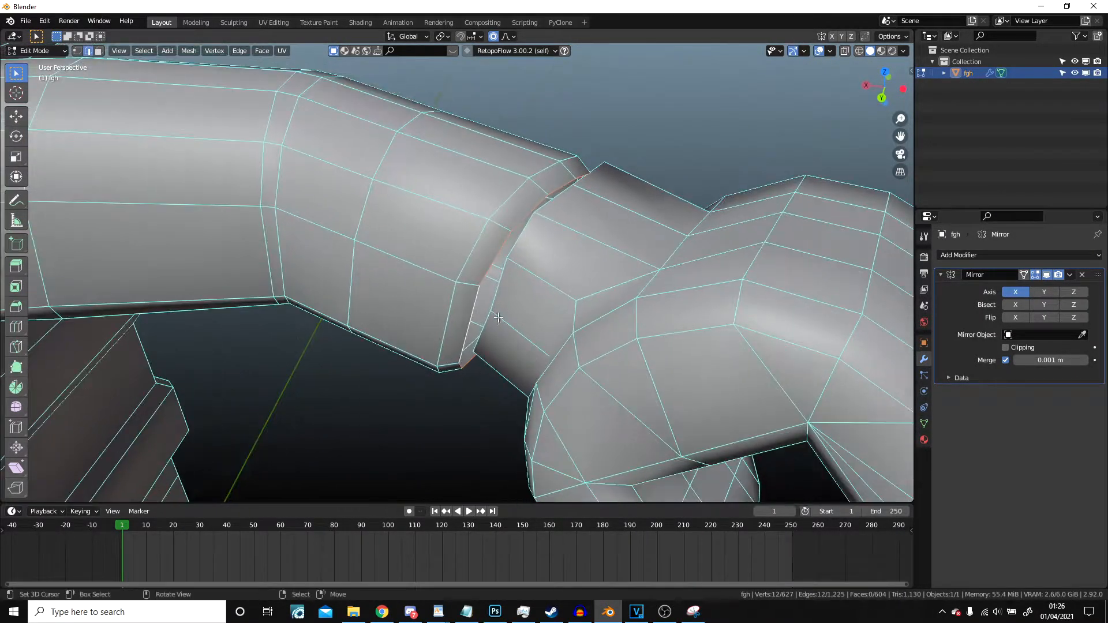
pyautogui.moveTo(618, 379); pyautogui.dragTo(531, 245, button='middle')
pyautogui.click(484, 255)
pyautogui.rightClick(488, 256)
pyautogui.keyDown('shift'); pyautogui.moveTo(514, 368); pyautogui.dragTo(491, 274, button='middle'); pyautogui.keyUp('shift')
pyautogui.scroll(5, 491, 273)
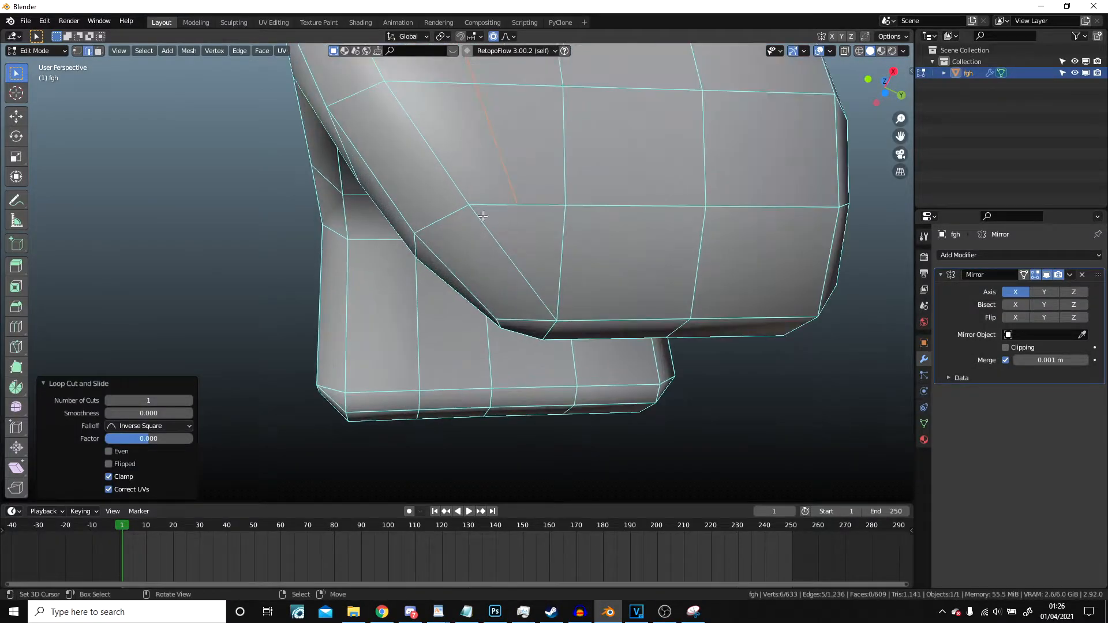
# Step: Turn off proportional editing and slide the end vertex of the new cut slightly along its edge
pyautogui.press('g')
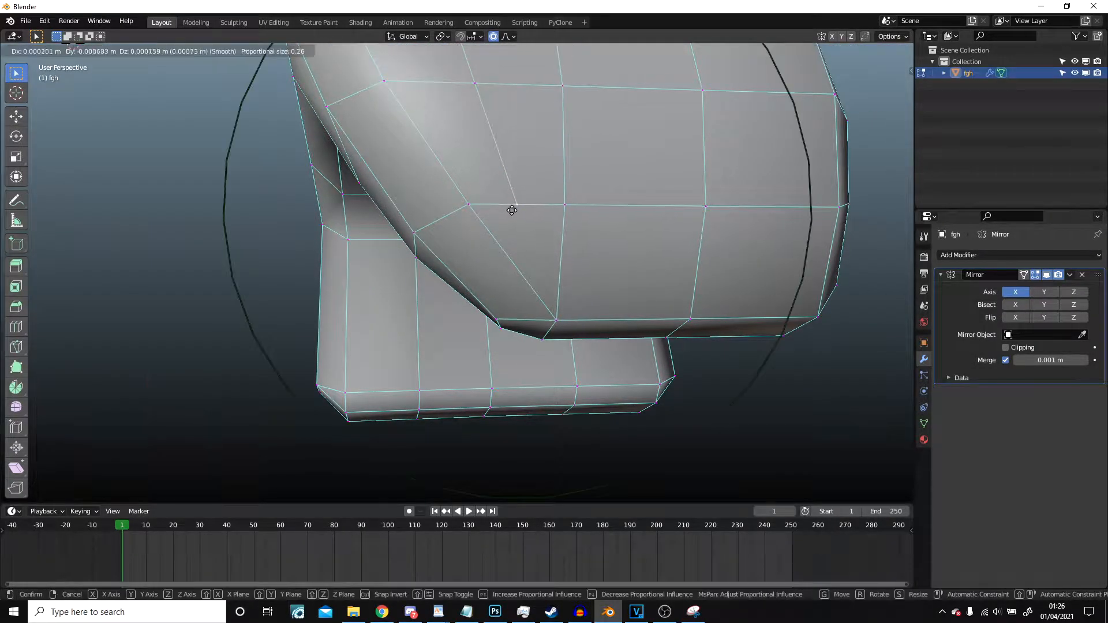
pyautogui.click(507, 200)
pyautogui.press('g')
pyautogui.press('g')
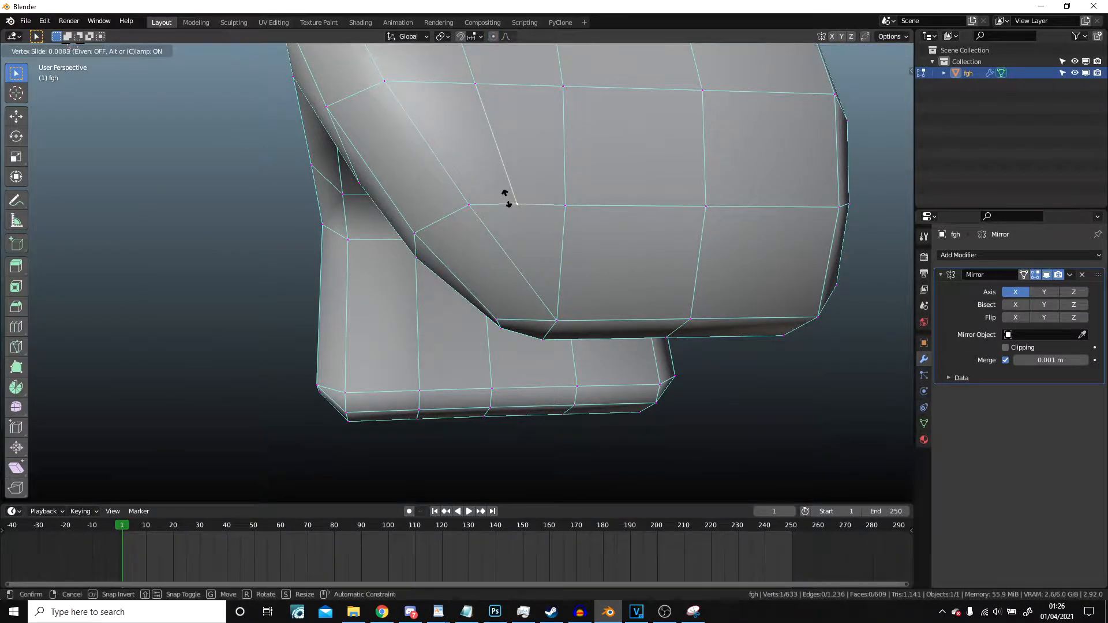
pyautogui.click(504, 193)
pyautogui.press('Tab')
pyautogui.scroll(-4, 504, 193)
pyautogui.keyDown('shift'); pyautogui.moveTo(505, 193); pyautogui.dragTo(491, 300, button='middle'); pyautogui.keyUp('shift')
pyautogui.press('Tab')
pyautogui.scroll(4, 444, 248)
pyautogui.scroll(-4, 444, 248)
# Step: Merge the first matching wrist and sleeve-rim vertices at center and adjust the merged vertex's position
pyautogui.keyDown('alt'); pyautogui.rightClick(444, 254); pyautogui.keyUp('alt')
pyautogui.moveTo(447, 256); pyautogui.dragTo(509, 341, button='middle')
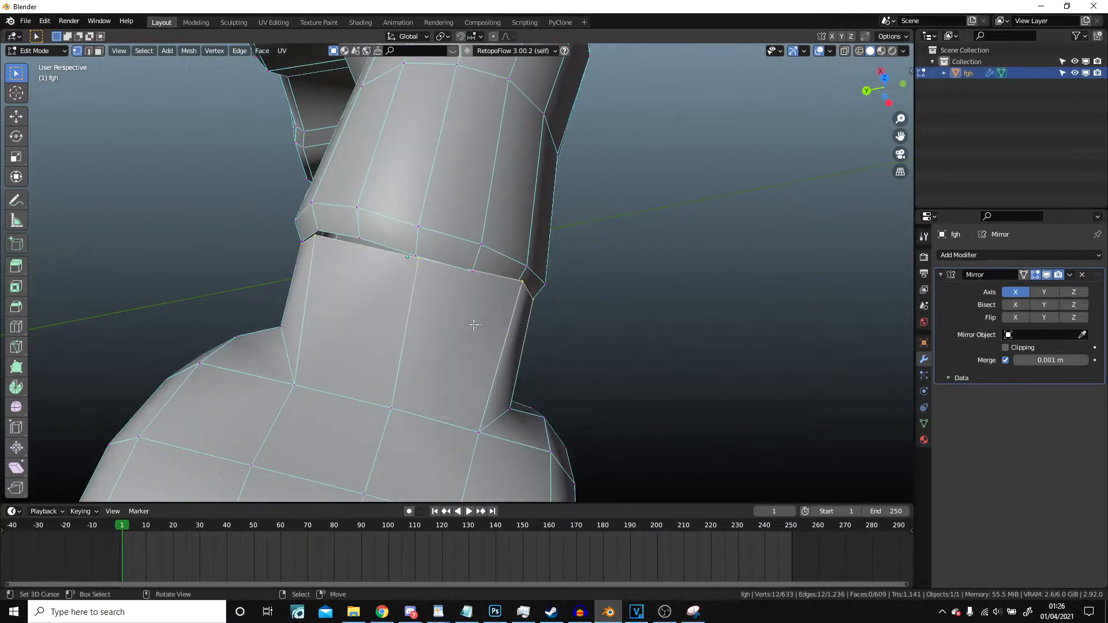
pyautogui.moveTo(367, 236); pyautogui.dragTo(406, 261, button='middle')
pyautogui.click(406, 261)
pyautogui.keyDown('shift'); pyautogui.click(419, 270); pyautogui.keyUp('shift')
pyautogui.rightClick(419, 270)
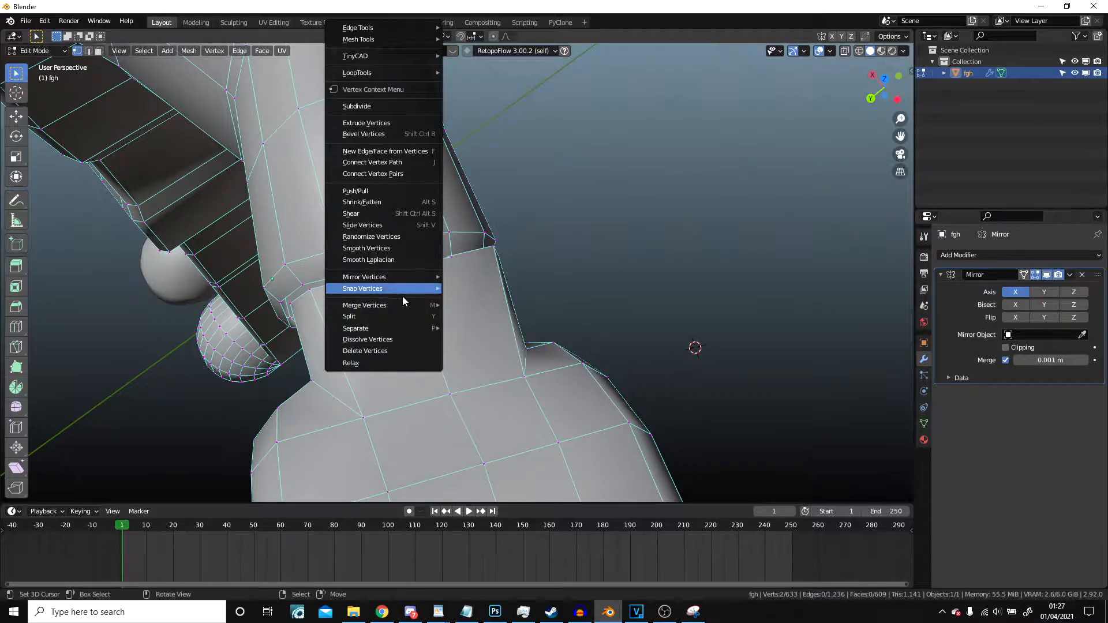
pyautogui.moveTo(402, 312)
pyautogui.click(494, 329)
pyautogui.moveTo(494, 324); pyautogui.dragTo(501, 286, button='middle')
pyautogui.press('g')
pyautogui.click(463, 273)
# Step: Merge the neighbouring wrist and rim vertices at center, and slide the merged vertex along the seam
pyautogui.keyDown('shift'); pyautogui.rightClick(431, 247); pyautogui.keyUp('shift')
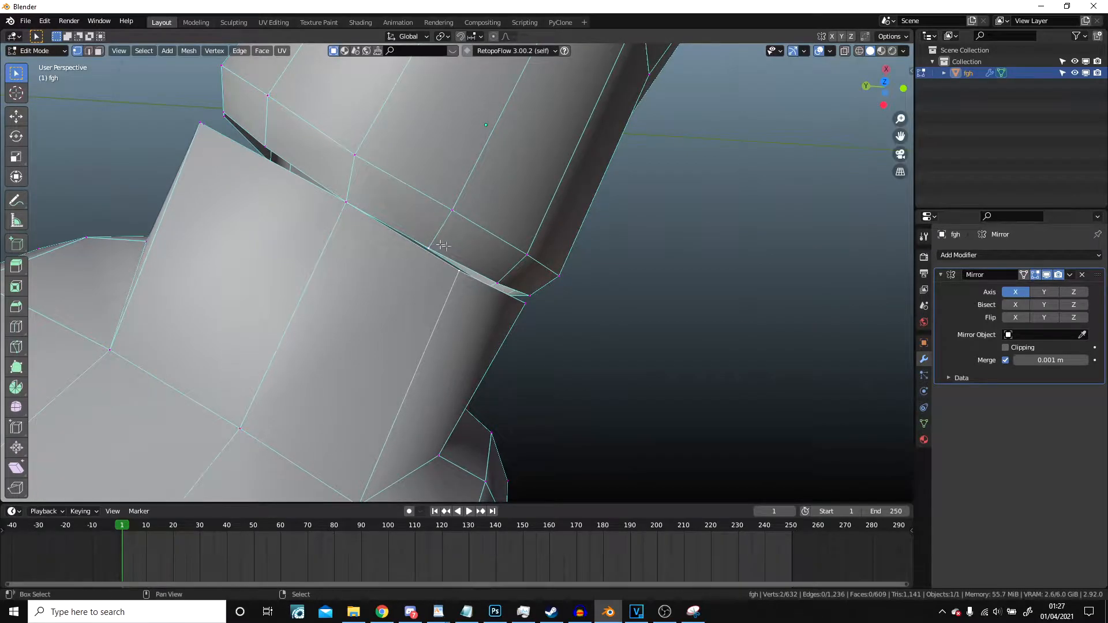
pyautogui.press('w')
pyautogui.moveTo(457, 312)
pyautogui.click(528, 327)
pyautogui.press('g')
pyautogui.click(451, 219)
pyautogui.hotkey('shift', 'v')
pyautogui.click(458, 223)
# Step: Merge the third wrist and rim vertex pair at center and slide the result to even the seam spacing
pyautogui.moveTo(458, 223); pyautogui.dragTo(466, 283, button='middle')
pyautogui.keyDown('shift'); pyautogui.rightClick(466, 283); pyautogui.keyUp('shift')
pyautogui.press('w')
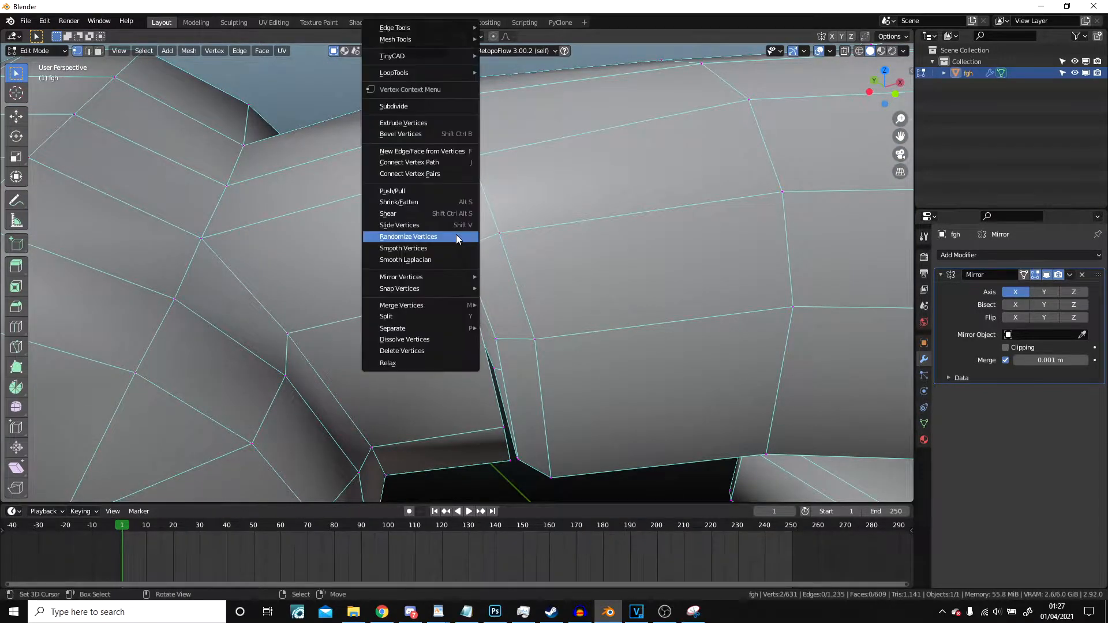
pyautogui.click(511, 329)
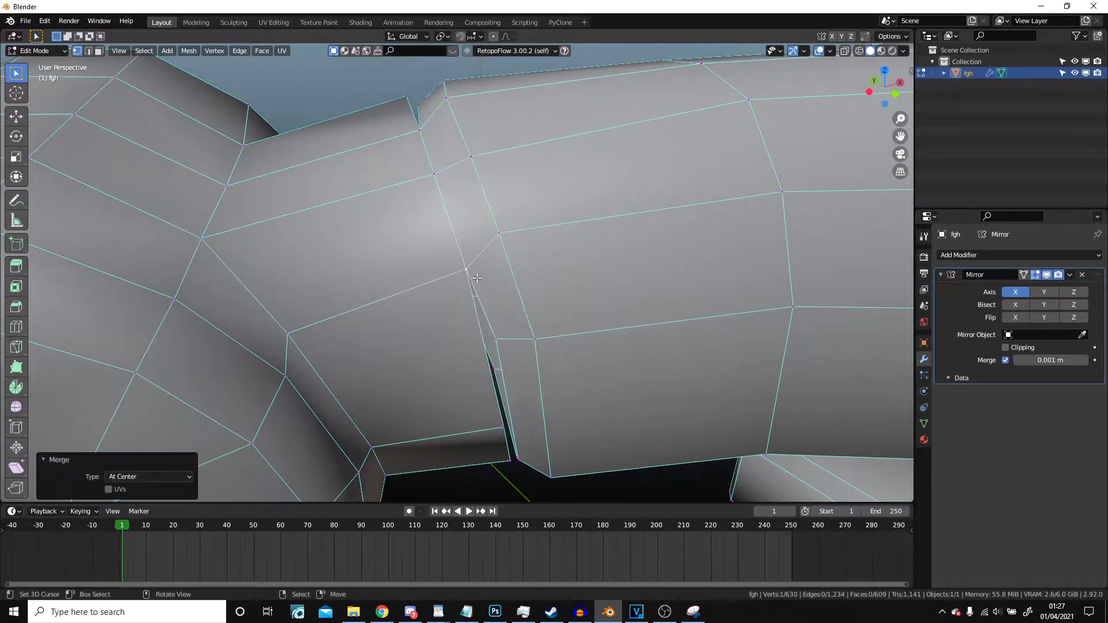
pyautogui.hotkey('shift', 'v')
pyautogui.click(512, 247)
# Step: Slide the short edge across the sleeve's bevelled rim upward to meet the wrist's edge line
pyautogui.moveTo(512, 248); pyautogui.dragTo(488, 301, button='middle')
pyautogui.scroll(-3, 528, 285)
pyautogui.keyDown('shift'); pyautogui.rightClick(529, 285); pyautogui.keyUp('shift')
pyautogui.press('g')
pyautogui.press('g')
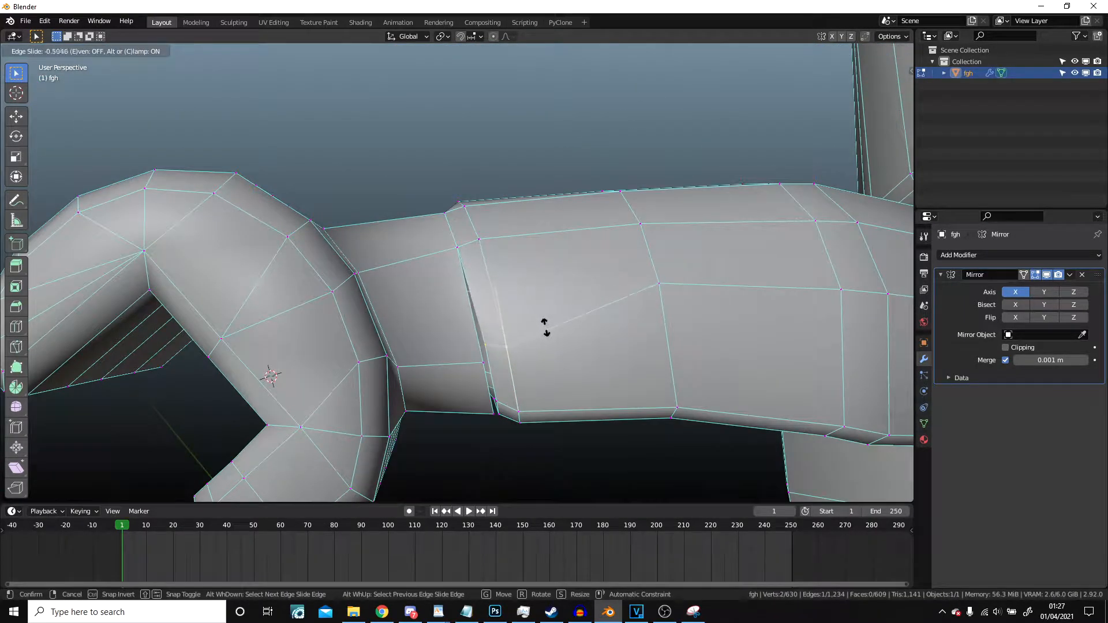
pyautogui.click(547, 312)
# Step: Slide both end vertices of the wrist's side edge up to the rim's edge line and merge the meeting pair at center
pyautogui.rightClick(396, 369)
pyautogui.press('g')
pyautogui.press('g')
pyautogui.click(391, 348)
pyautogui.rightClick(479, 369)
pyautogui.press('g')
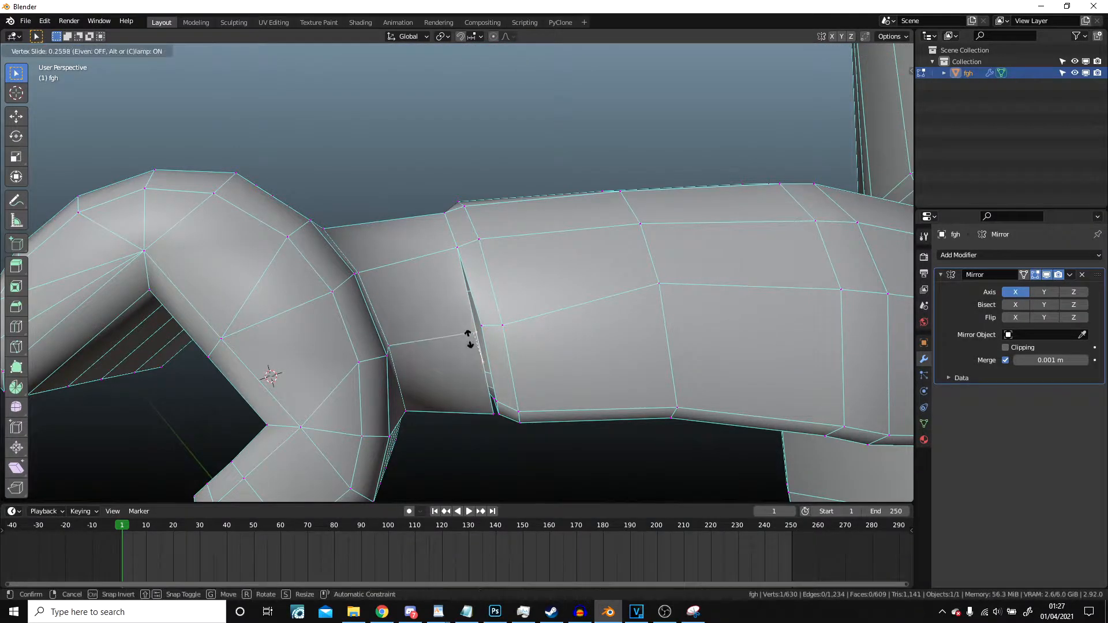
pyautogui.click(469, 340)
pyautogui.keyDown('shift'); pyautogui.rightClick(481, 327); pyautogui.keyUp('shift')
pyautogui.press('w')
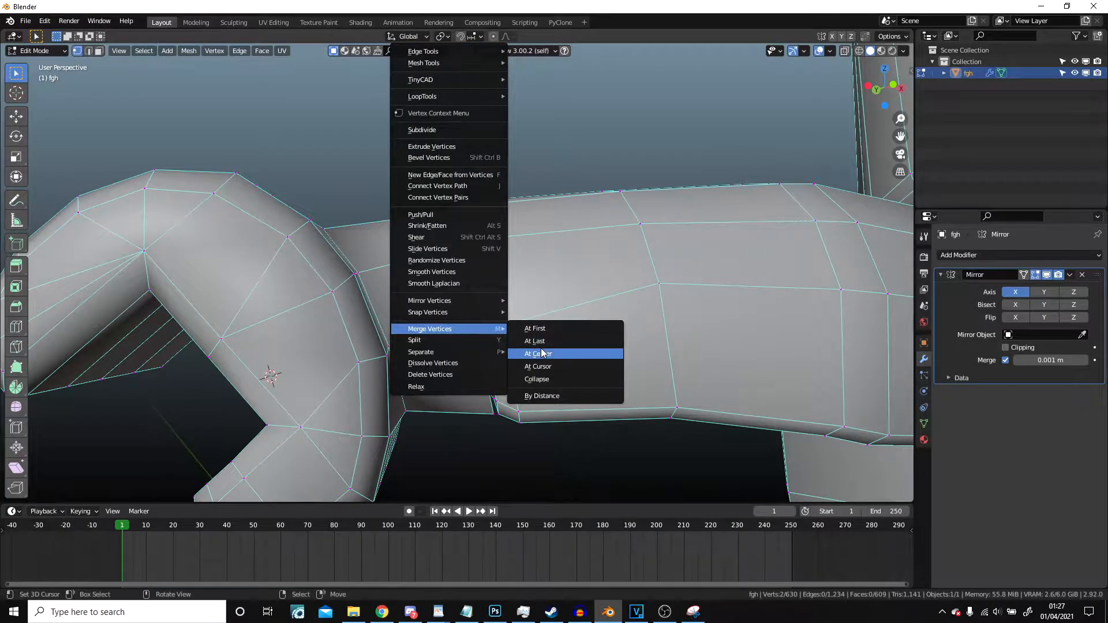
pyautogui.click(543, 353)
# Step: Slide the mid-sleeve and elbow vertices of the same lengthwise edge line down to smooth its flow
pyautogui.rightClick(659, 286)
pyautogui.press('g')
pyautogui.press('g')
pyautogui.click(665, 309)
pyautogui.rightClick(837, 300)
pyautogui.press('g')
pyautogui.press('g')
pyautogui.click(839, 306)
# Step: Merge the wrist vertex at the lower side of the seam with the nearest sleeve-rim vertex at center
pyautogui.scroll(-5, 750, 300)
pyautogui.moveTo(530, 295); pyautogui.dragTo(518, 271, button='middle')
pyautogui.scroll(1, 526, 285)
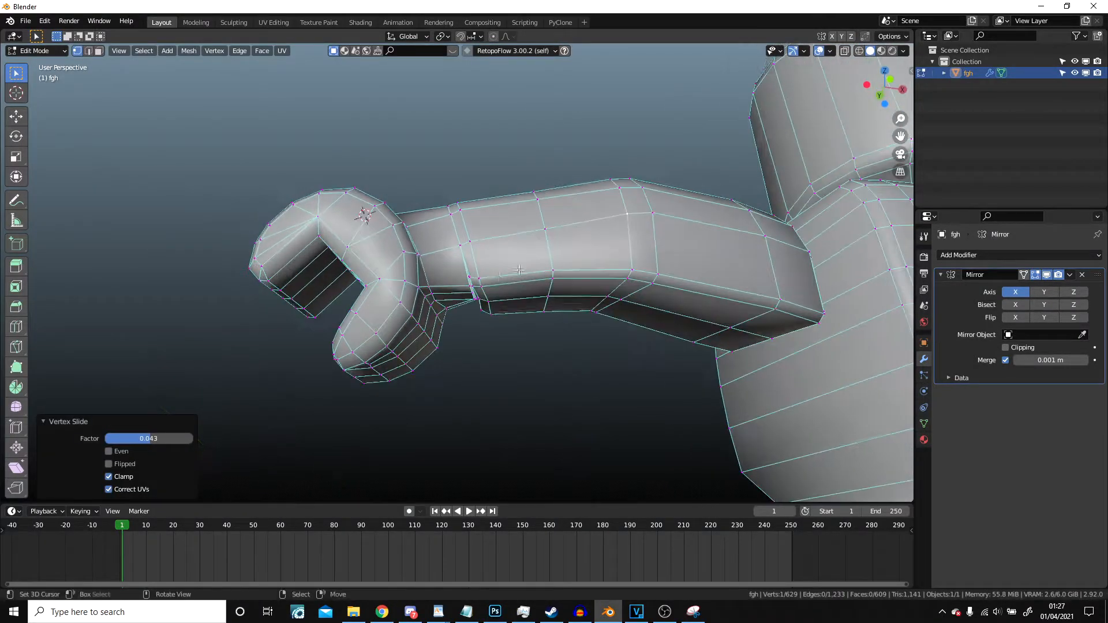
pyautogui.scroll(5, 508, 273)
pyautogui.moveTo(421, 292); pyautogui.dragTo(445, 248, button='middle')
pyautogui.scroll(2, 450, 253)
pyautogui.rightClick(521, 291)
pyautogui.keyDown('shift'); pyautogui.rightClick(531, 254); pyautogui.keyUp('shift')
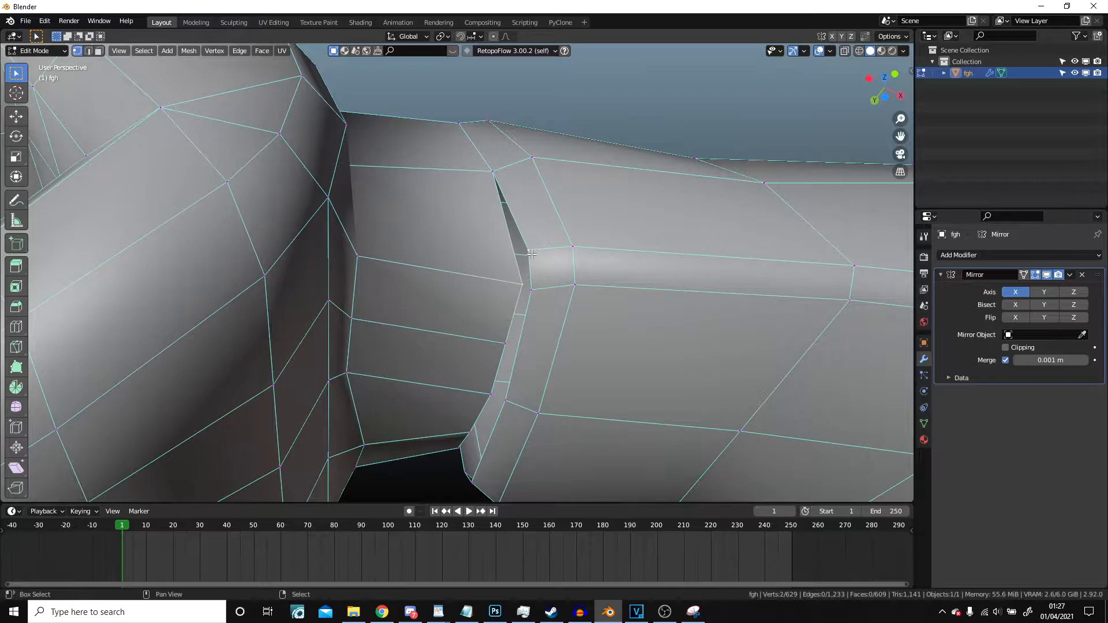
pyautogui.press('w')
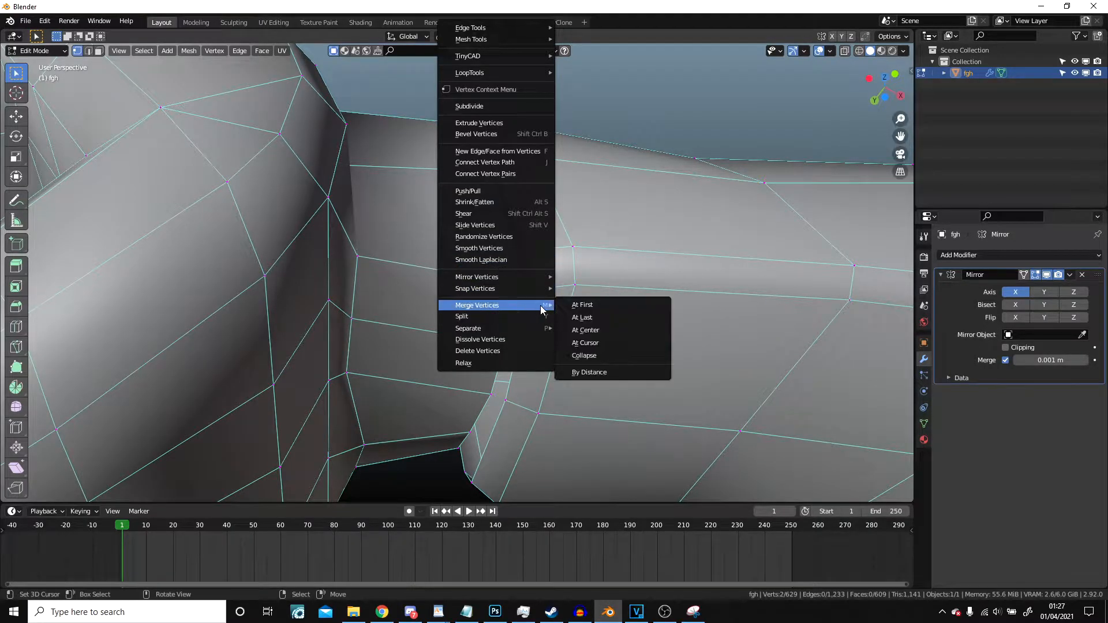
pyautogui.click(597, 331)
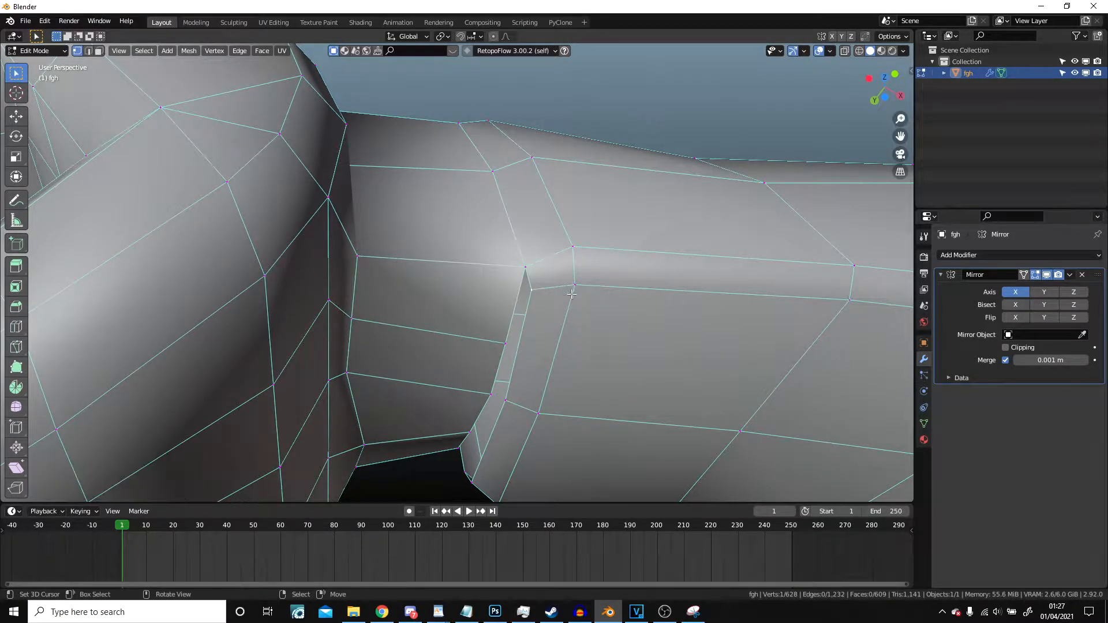
# Step: Slide the bevel vertices beside the newly merged seam point along the sleeve's rim
pyautogui.hotkey('shift', 'v')
pyautogui.click(571, 328)
pyautogui.rightClick(574, 248)
pyautogui.hotkey('shift', 'v')
pyautogui.click(575, 255)
# Step: Slide the mid-sleeve vertex and both elbow-loop vertices down to continue the rim's edge line along the arm
pyautogui.rightClick(859, 296)
pyautogui.moveTo(858, 294); pyautogui.dragTo(803, 242, button='middle')
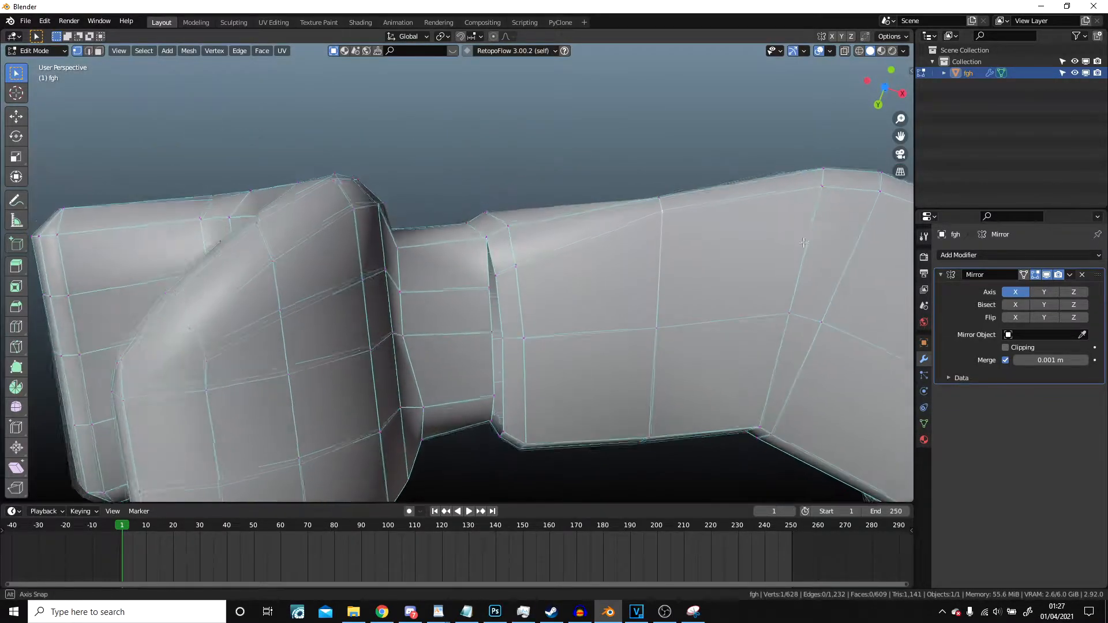
pyautogui.hotkey('shift', 'v')
pyautogui.click(806, 276)
pyautogui.rightClick(829, 195)
pyautogui.hotkey('shift', 'v')
pyautogui.click(827, 238)
pyautogui.keyDown('shift'); pyautogui.moveTo(827, 238); pyautogui.dragTo(587, 234, button='middle'); pyautogui.keyUp('shift')
pyautogui.rightClick(638, 190)
pyautogui.hotkey('shift', 'v')
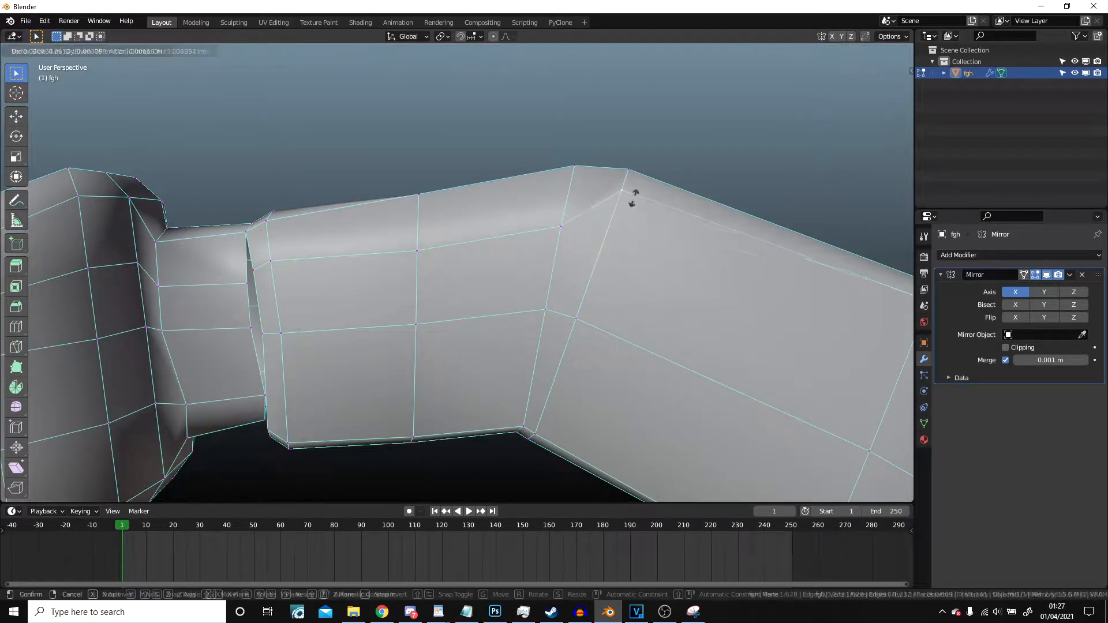
pyautogui.click(632, 236)
# Step: Slide the upper-arm vertex and the vertex at the shoulder end down to finish straightening the edge line
pyautogui.scroll(1, 711, 248)
pyautogui.keyDown('shift'); pyautogui.moveTo(711, 248); pyautogui.dragTo(389, 171, button='middle'); pyautogui.keyUp('shift')
pyautogui.scroll(-2, 398, 176)
pyautogui.rightClick(613, 241)
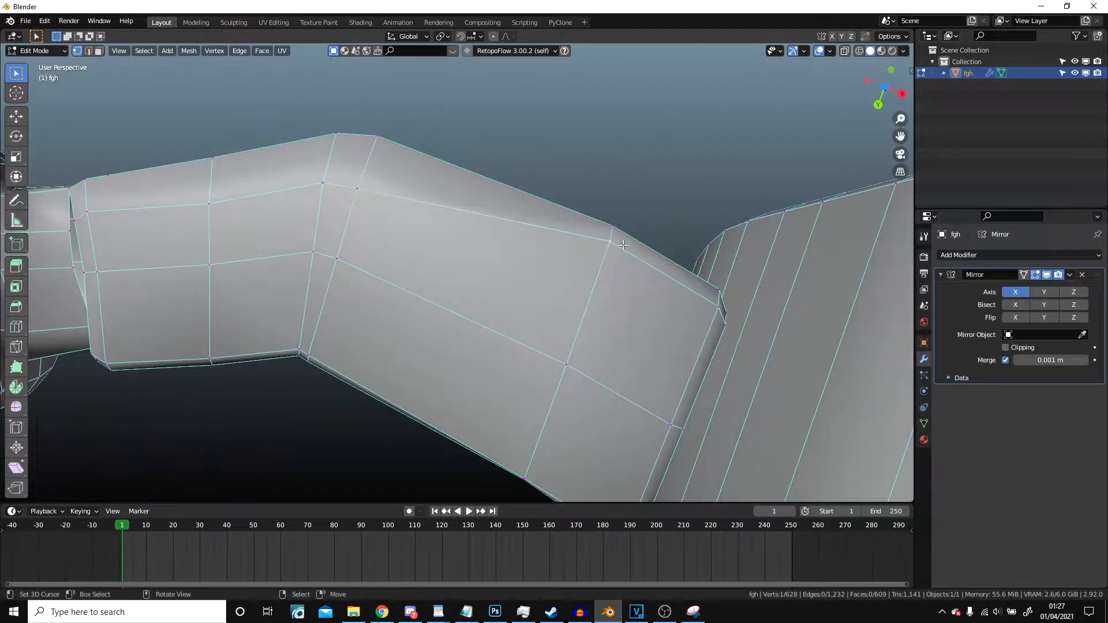
pyautogui.hotkey('shift', 'v')
pyautogui.click(613, 282)
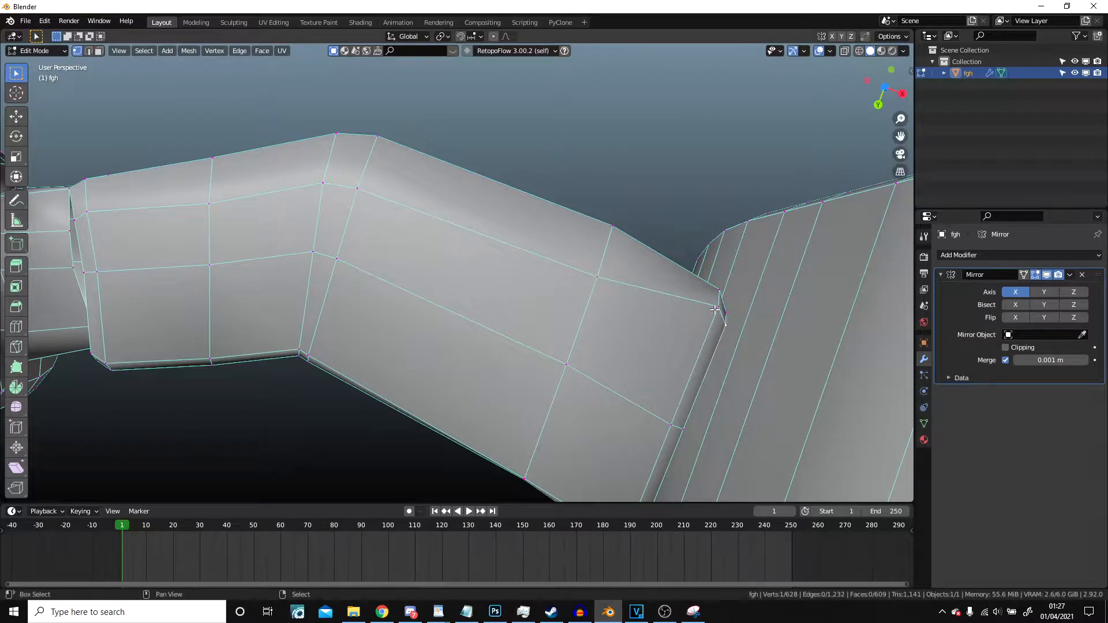
pyautogui.keyDown('shift'); pyautogui.rightClick(715, 310); pyautogui.keyUp('shift')
pyautogui.press('g')
pyautogui.press('g')
pyautogui.click(706, 327)
# Step: Review the arm outside Edit Mode, then merge the next open wrist and rim vertices at center
pyautogui.scroll(-4, 692, 329)
pyautogui.moveTo(583, 358); pyautogui.dragTo(455, 314, button='middle')
pyautogui.press('Tab')
pyautogui.scroll(3, 452, 312)
pyautogui.press('Tab')
pyautogui.moveTo(416, 279); pyautogui.dragTo(446, 326, button='middle')
pyautogui.scroll(3, 454, 307)
pyautogui.rightClick(436, 318)
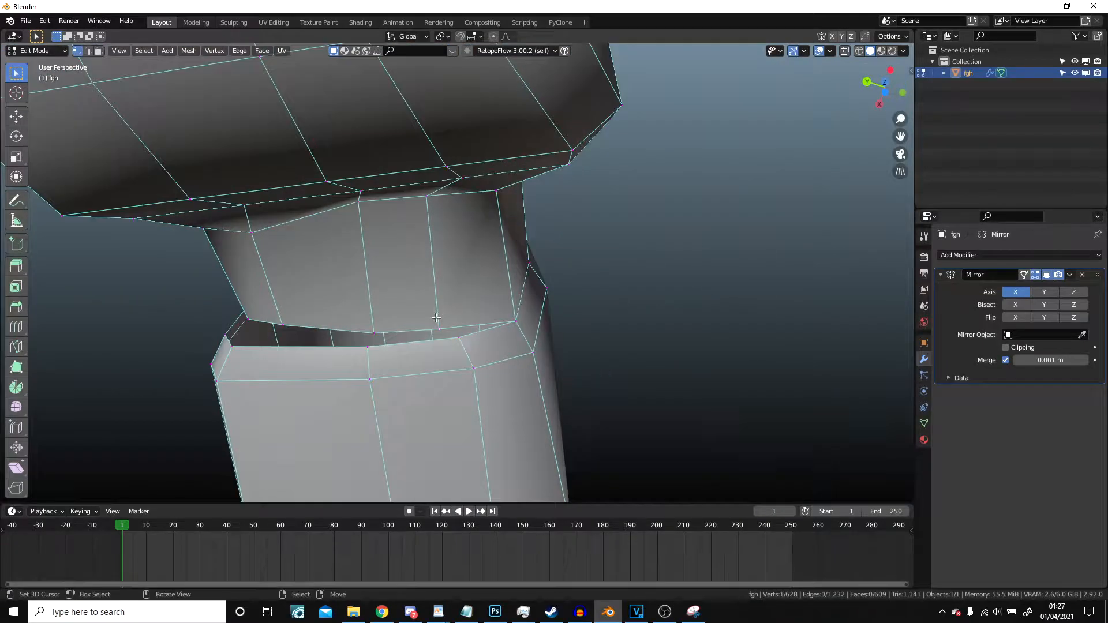
pyautogui.press('w')
pyautogui.moveTo(477, 347)
pyautogui.click(522, 370)
# Step: Merge the following wrist and rim pair at center, and nudge the nearby rim vertices to even their spacing
pyautogui.press('KP_Decimal')
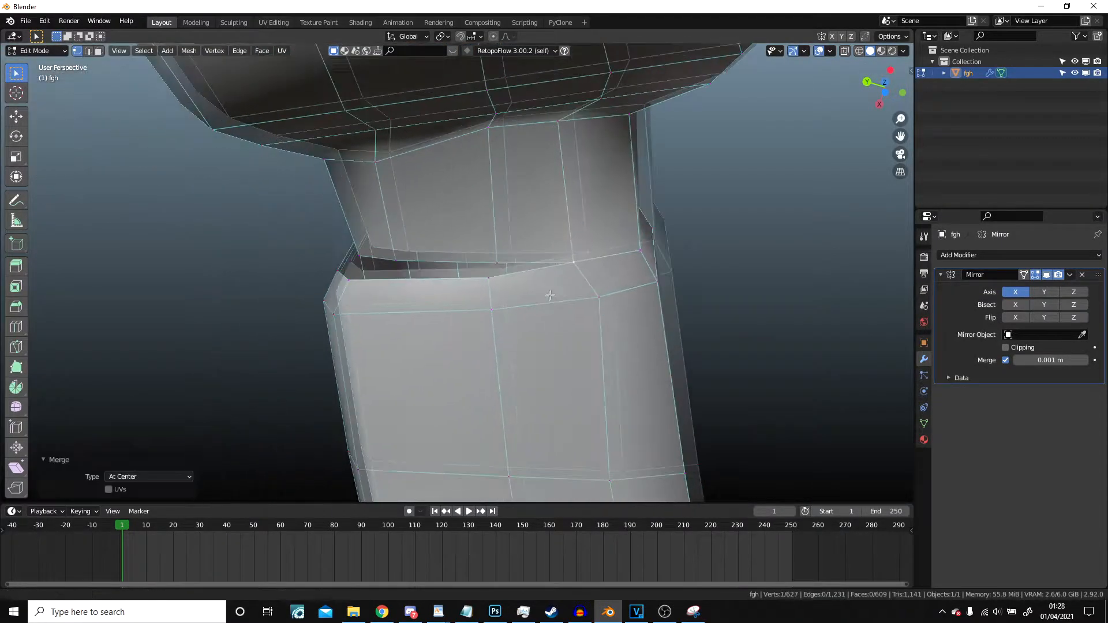
pyautogui.press('w')
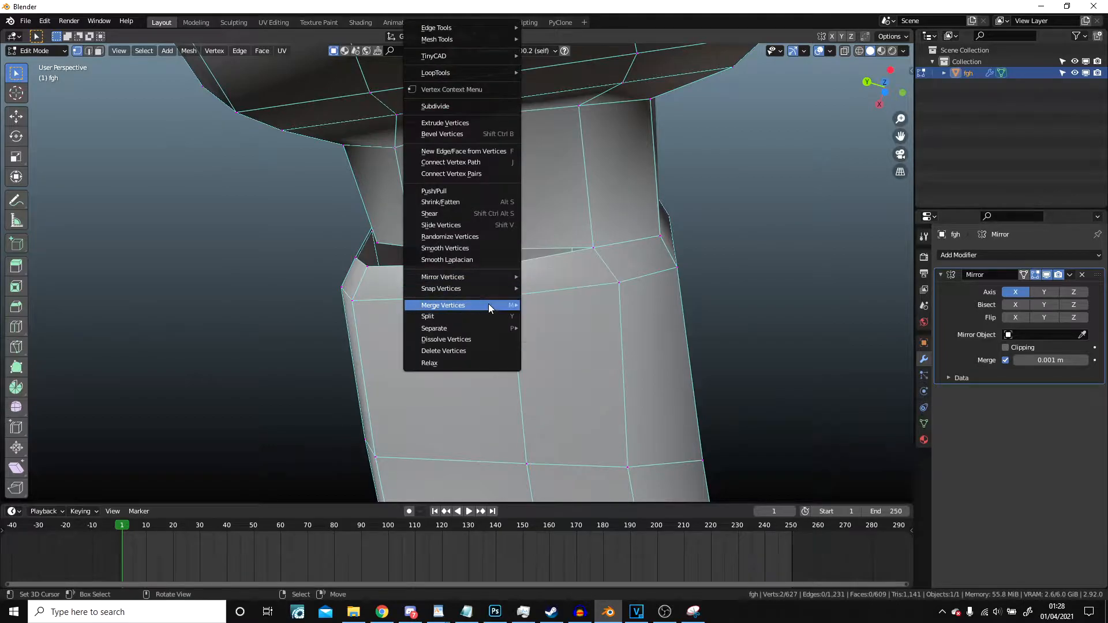
pyautogui.click(543, 335)
pyautogui.moveTo(514, 261); pyautogui.dragTo(515, 260, button='right')
pyautogui.moveTo(609, 281); pyautogui.dragTo(590, 287, button='right')
pyautogui.keyDown('shift'); pyautogui.moveTo(626, 461); pyautogui.dragTo(608, 331, button='middle'); pyautogui.keyUp('shift')
pyautogui.moveTo(597, 301); pyautogui.dragTo(588, 299, button='right')
# Step: Merge the next wrist and sleeve-rim pair around the opening at center and nudge the merged vertex
pyautogui.scroll(-3, 551, 302)
pyautogui.press('Tab')
pyautogui.moveTo(550, 301); pyautogui.dragTo(515, 239, button='middle')
pyautogui.press('Tab')
pyautogui.scroll(3, 557, 278)
pyautogui.scroll(2, 516, 239)
pyautogui.keyDown('shift'); pyautogui.rightClick(566, 254); pyautogui.keyUp('shift')
pyautogui.press('w')
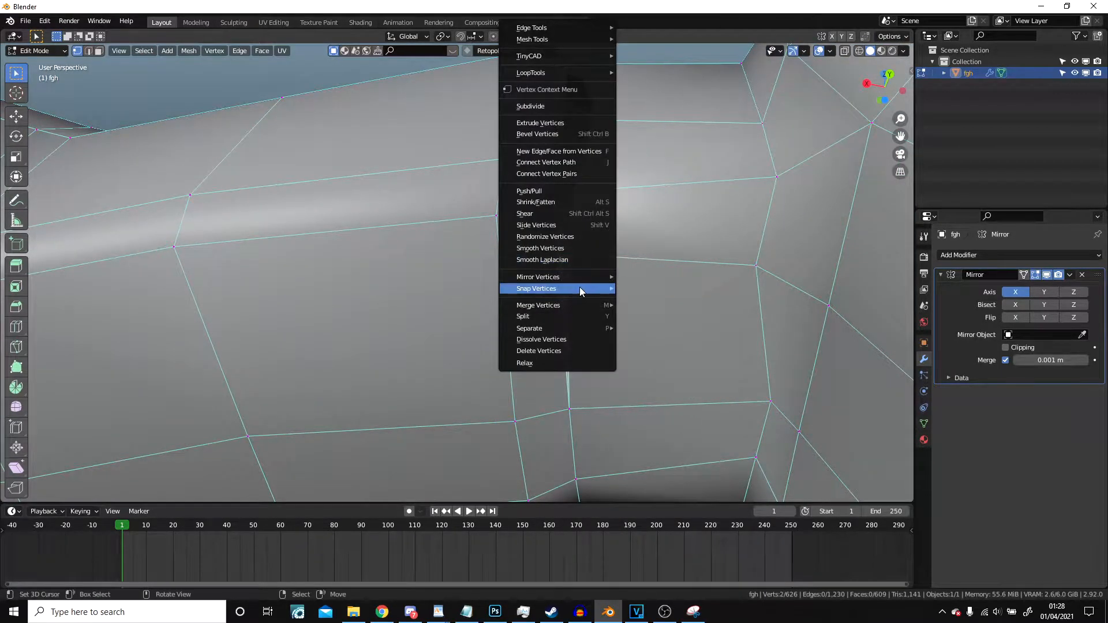
pyautogui.click(677, 332)
pyautogui.moveTo(589, 243); pyautogui.dragTo(584, 236, button='right')
# Step: Merge the adjacent pair beside the remaining gap at center and move the merged vertex to align with the seam
pyautogui.rightClick(552, 169)
pyautogui.keyDown('shift'); pyautogui.rightClick(582, 193); pyautogui.keyUp('shift')
pyautogui.press('w')
pyautogui.moveTo(559, 310)
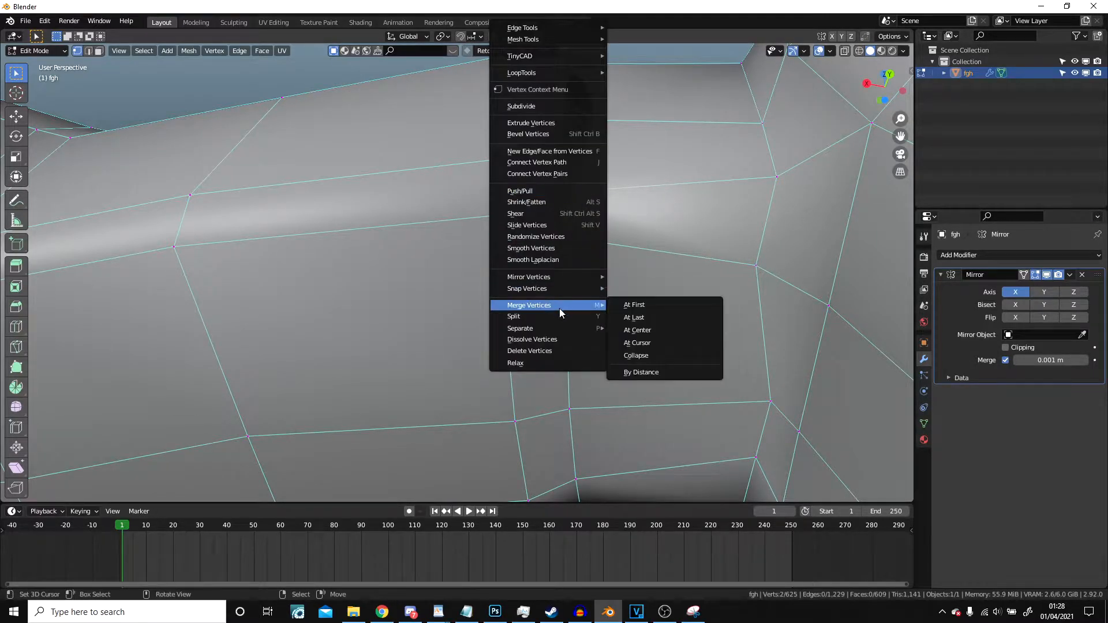
pyautogui.click(638, 331)
pyautogui.press('g')
pyautogui.click(573, 172)
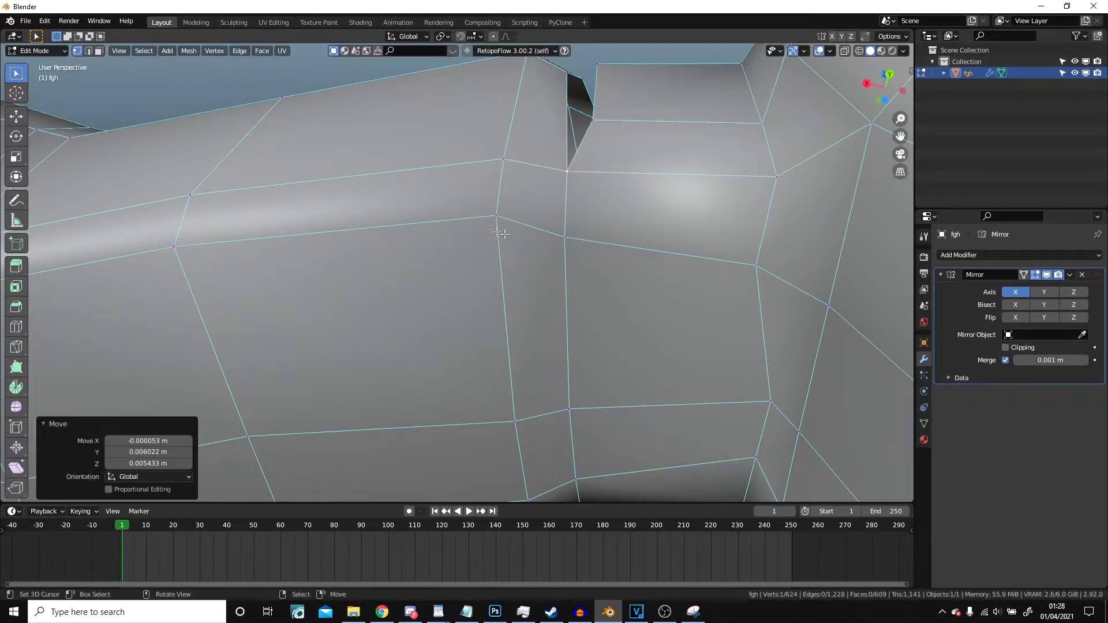
# Step: Slide the sleeve's bevel vertex and the mid-sleeve vertex down to straighten the edge line from the seam
pyautogui.rightClick(498, 228)
pyautogui.press('g')
pyautogui.press('g')
pyautogui.click(495, 256)
pyautogui.rightClick(206, 262)
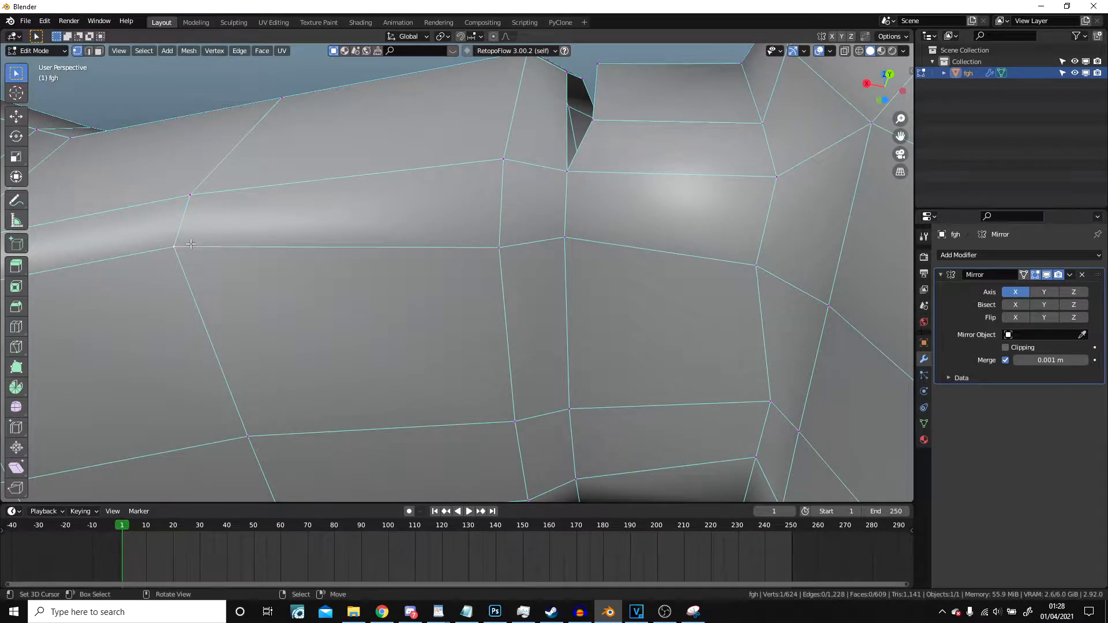
pyautogui.press('g')
pyautogui.press('g')
pyautogui.click(215, 272)
# Step: Move the individual vertices of the elbow's edge loops to even out the spacing around the bend
pyautogui.scroll(-3, 228, 273)
pyautogui.scroll(3, 227, 272)
pyautogui.press('g')
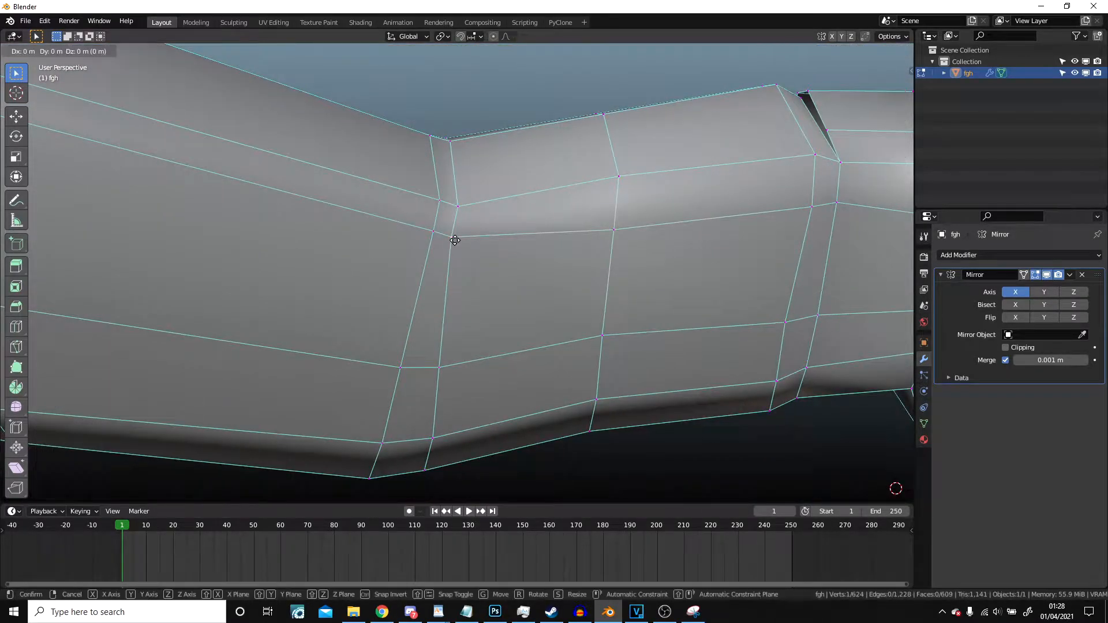
pyautogui.click(411, 242)
pyautogui.scroll(-2, 439, 246)
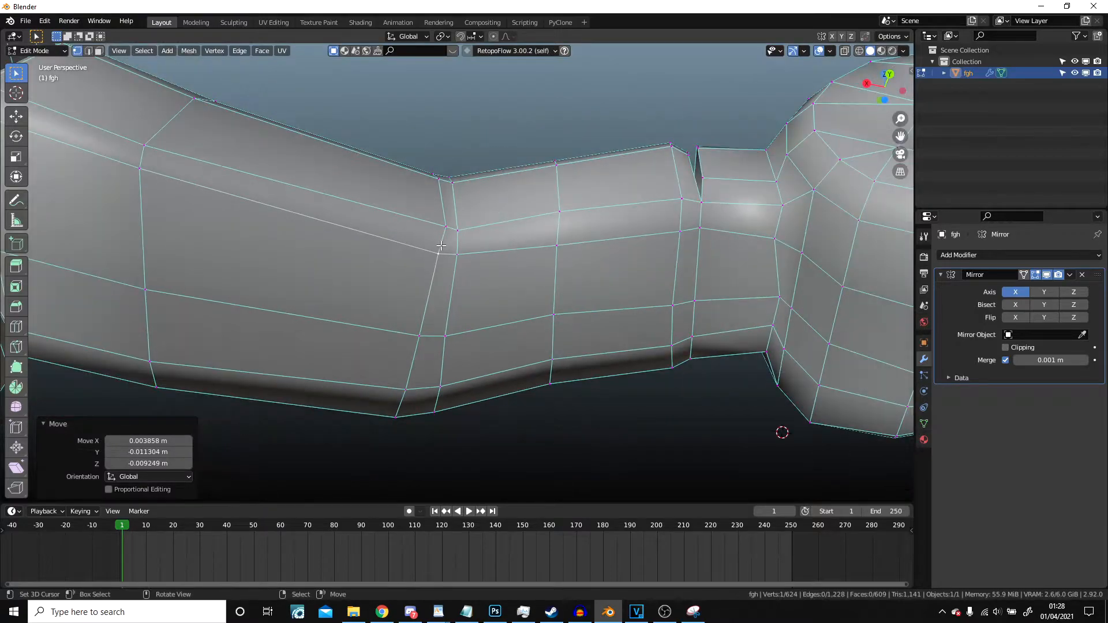
pyautogui.press('g')
pyautogui.click(440, 231)
pyautogui.rightClick(457, 230)
pyautogui.press('g')
pyautogui.click(460, 220)
pyautogui.moveTo(468, 225); pyautogui.dragTo(499, 321, button='middle')
pyautogui.click(514, 356)
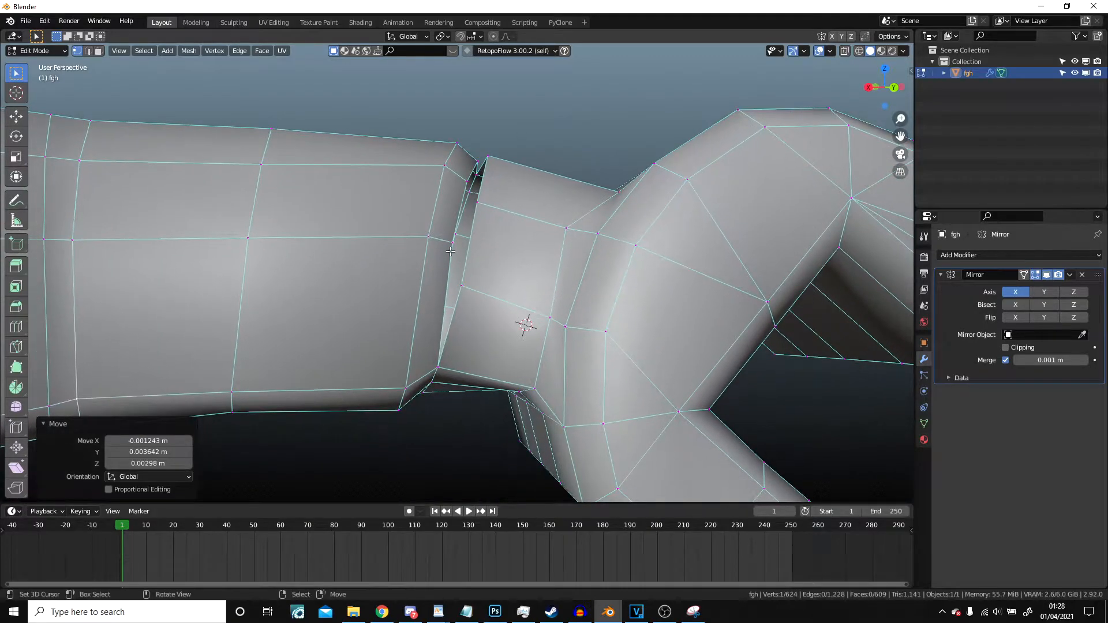
# Step: Merge the next wrist and sleeve-rim vertex pair at center and slide the merged vertex slightly along the seam
pyautogui.keyDown('shift'); pyautogui.rightClick(462, 283); pyautogui.keyUp('shift')
pyautogui.press('w')
pyautogui.moveTo(450, 308)
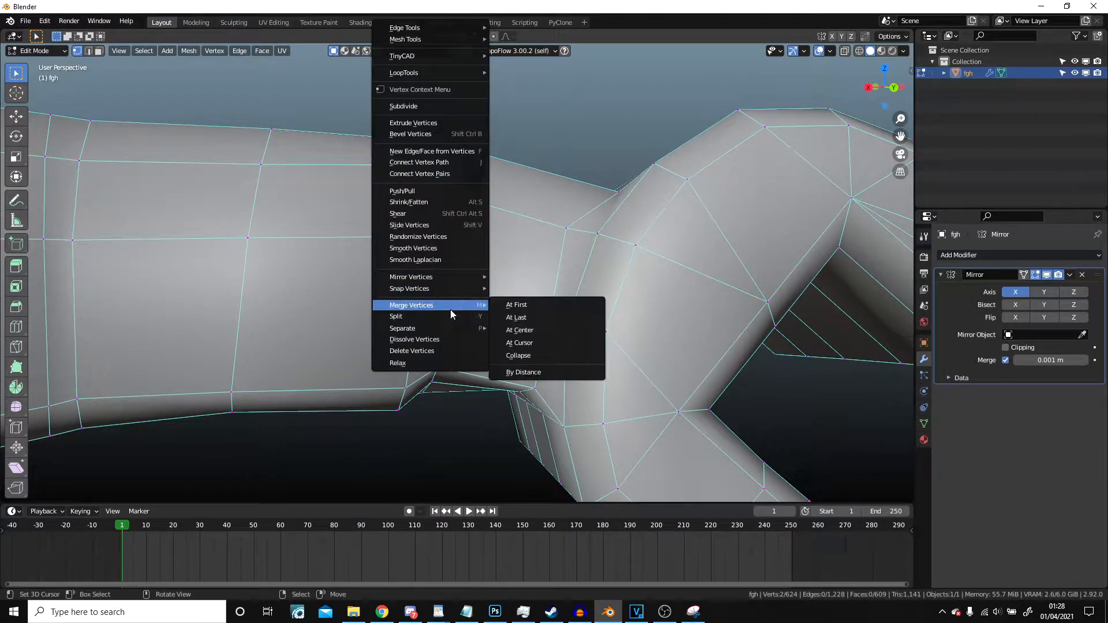
pyautogui.click(511, 331)
pyautogui.scroll(2, 485, 312)
pyautogui.moveTo(465, 286); pyautogui.dragTo(426, 273, button='middle')
pyautogui.press('g')
pyautogui.press('g')
pyautogui.click(422, 278)
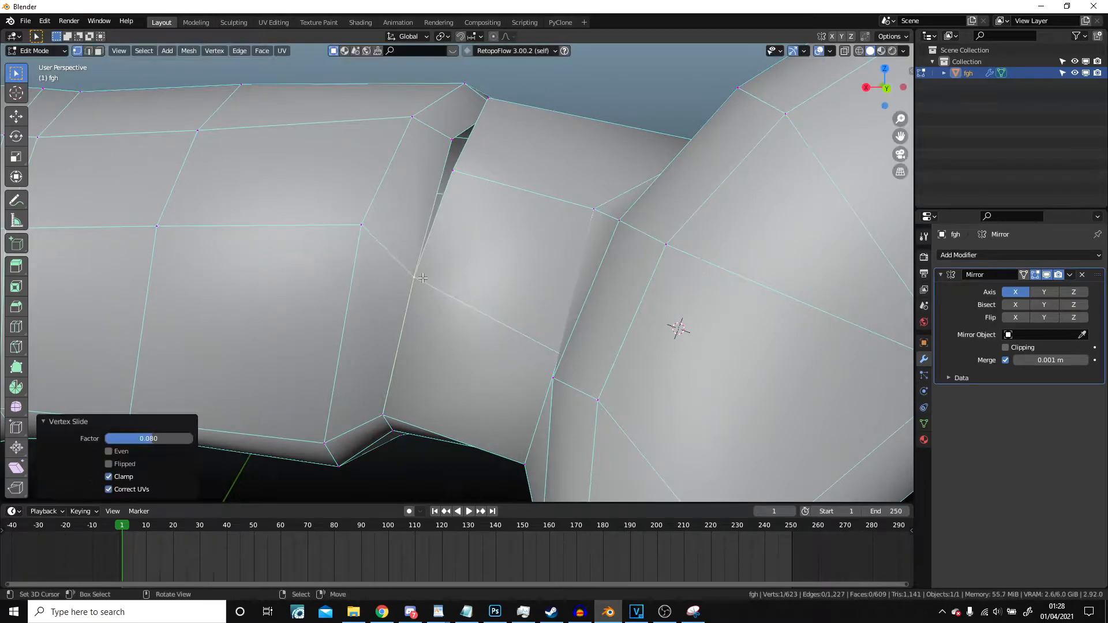
# Step: Slide the forearm vertices beside the merged seam vertex down to straighten the lengthwise edge line
pyautogui.press('g')
pyautogui.press('g')
pyautogui.click(348, 272)
pyautogui.keyDown('shift'); pyautogui.moveTo(348, 272); pyautogui.dragTo(516, 269, button='middle'); pyautogui.keyUp('shift')
pyautogui.rightClick(337, 226)
pyautogui.press('g')
pyautogui.press('g')
pyautogui.click(333, 248)
# Step: Slide the two elbow-loop vertices down together so the lengthwise edge line continues evenly through the elbow
pyautogui.keyDown('shift'); pyautogui.moveTo(333, 248); pyautogui.dragTo(519, 244, button='middle'); pyautogui.keyUp('shift')
pyautogui.rightClick(362, 224)
pyautogui.keyDown('shift'); pyautogui.rightClick(337, 222); pyautogui.keyUp('shift')
pyautogui.press('g')
pyautogui.press('g')
pyautogui.click(337, 239)
pyautogui.scroll(-1, 338, 240)
pyautogui.keyDown('shift'); pyautogui.moveTo(339, 239); pyautogui.dragTo(701, 243, button='middle'); pyautogui.keyUp('shift')
pyautogui.scroll(-2, 701, 243)
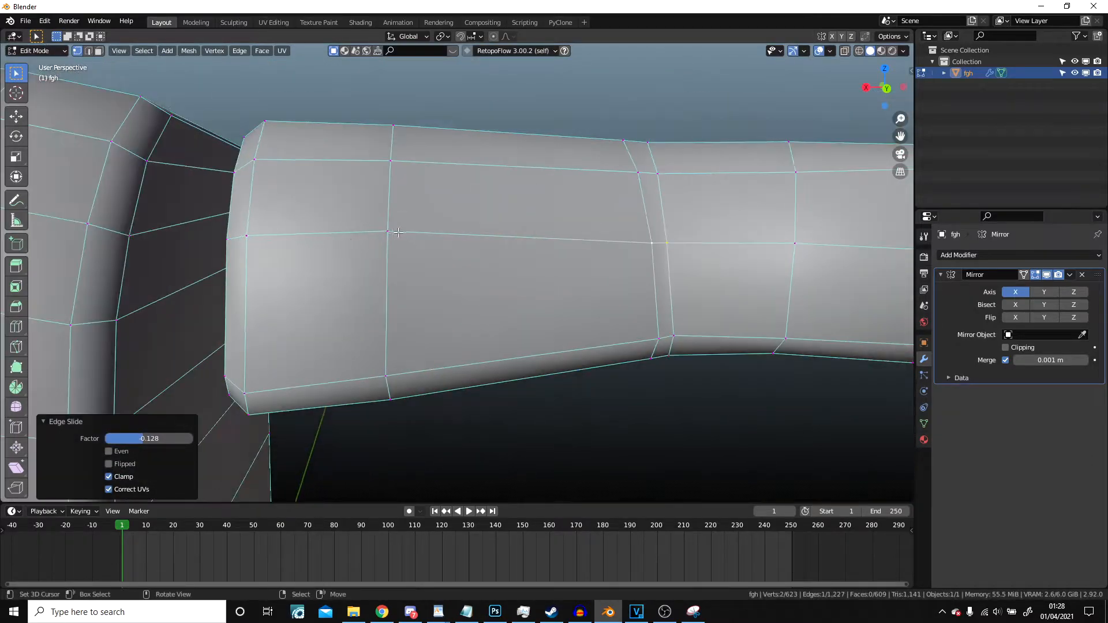
# Step: Slide the upper-arm and shoulder-end vertices of the same edge line down to level it with the elbow
pyautogui.rightClick(395, 233)
pyautogui.keyDown('shift'); pyautogui.rightClick(262, 245); pyautogui.keyUp('shift')
pyautogui.press('g')
pyautogui.press('g')
pyautogui.click(262, 259)
pyautogui.rightClick(227, 255)
pyautogui.press('g')
pyautogui.press('g')
pyautogui.click(233, 260)
pyautogui.click(236, 253)
pyautogui.press('g')
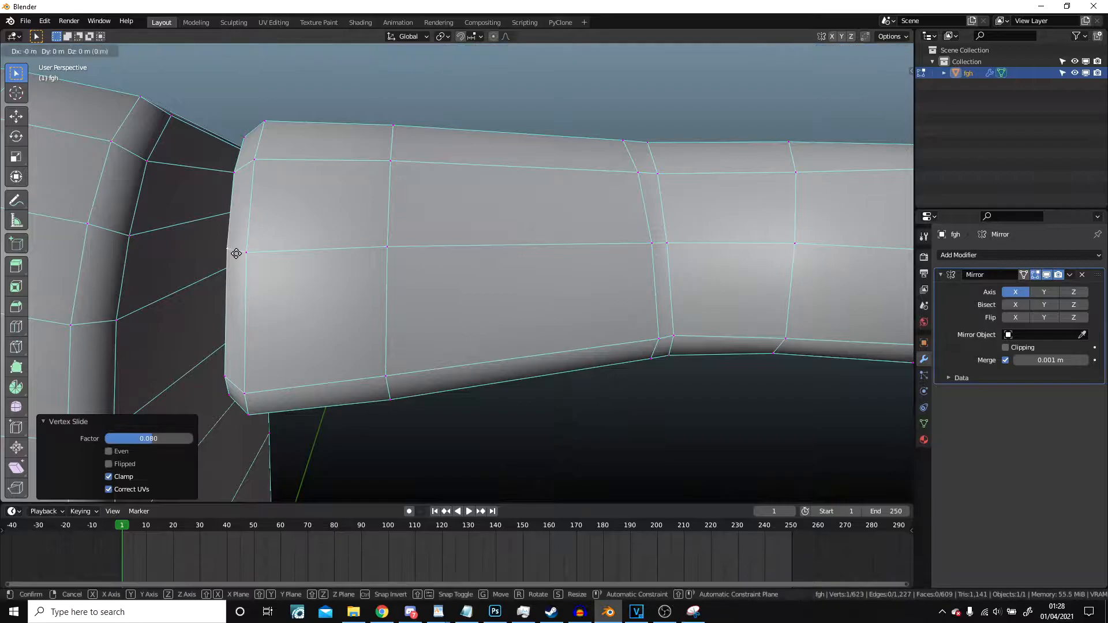
pyautogui.click(236, 255)
# Step: Merge the wrist and sleeve-rim vertices above the last weld at center and slide the merged vertex along the seam
pyautogui.scroll(-2, 277, 257)
pyautogui.keyDown('shift'); pyautogui.moveTo(693, 242); pyautogui.dragTo(369, 282, button='middle'); pyautogui.keyUp('shift')
pyautogui.scroll(4, 461, 259)
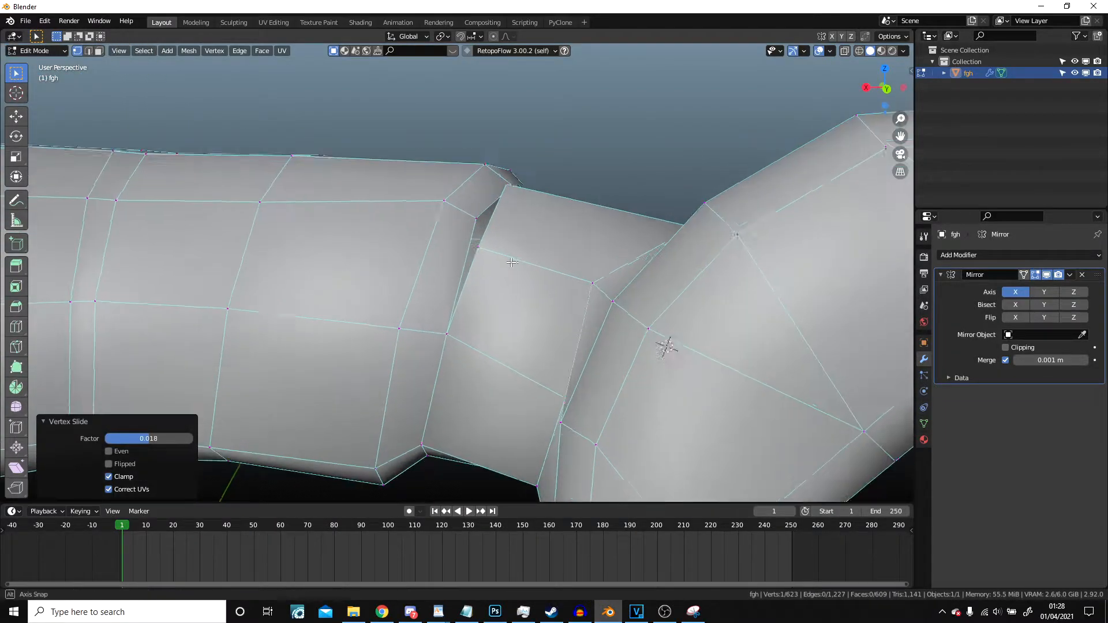
pyautogui.moveTo(484, 239); pyautogui.dragTo(496, 269, button='middle')
pyautogui.keyDown('shift'); pyautogui.click(480, 224); pyautogui.keyUp('shift')
pyautogui.rightClick(475, 213)
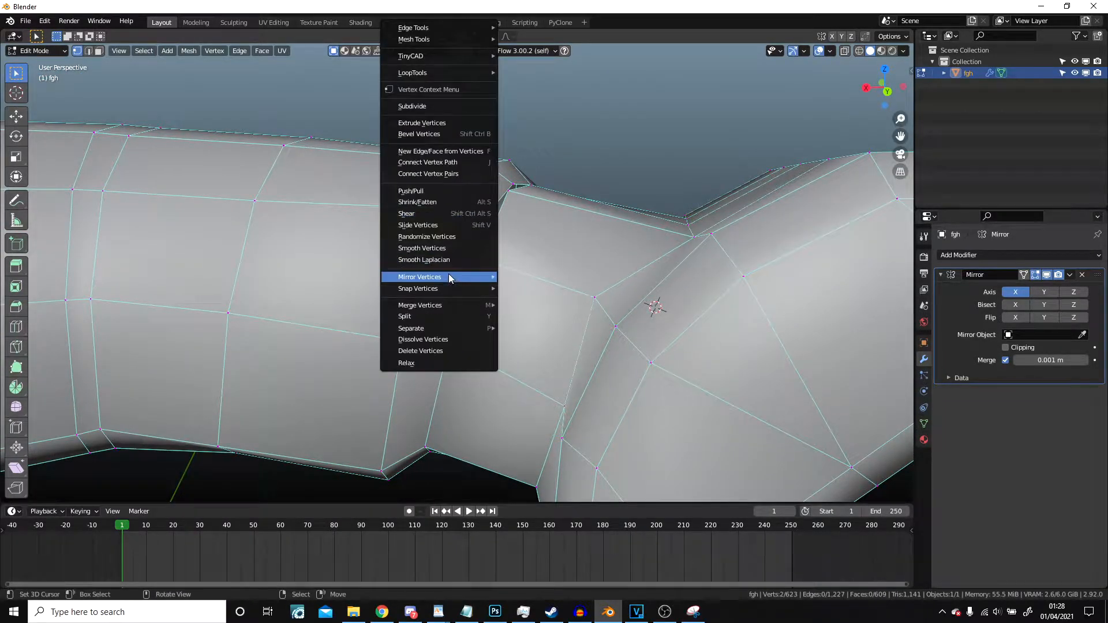
pyautogui.moveTo(444, 302)
pyautogui.click(548, 329)
pyautogui.moveTo(522, 245); pyautogui.dragTo(498, 316, button='middle')
pyautogui.press('g')
pyautogui.press('g')
pyautogui.click(485, 259)
# Step: Merge the last open wrist and sleeve-rim vertex pair at center and adjust the merged vertex by sliding it
pyautogui.rightClick(523, 280)
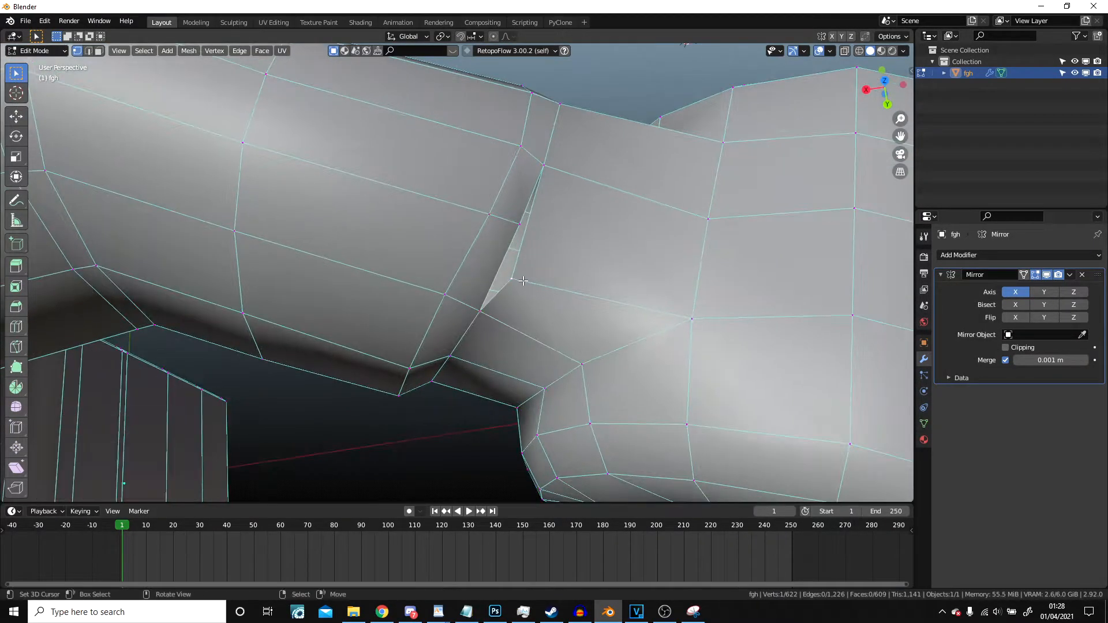
pyautogui.rightClick(508, 222)
pyautogui.moveTo(486, 311)
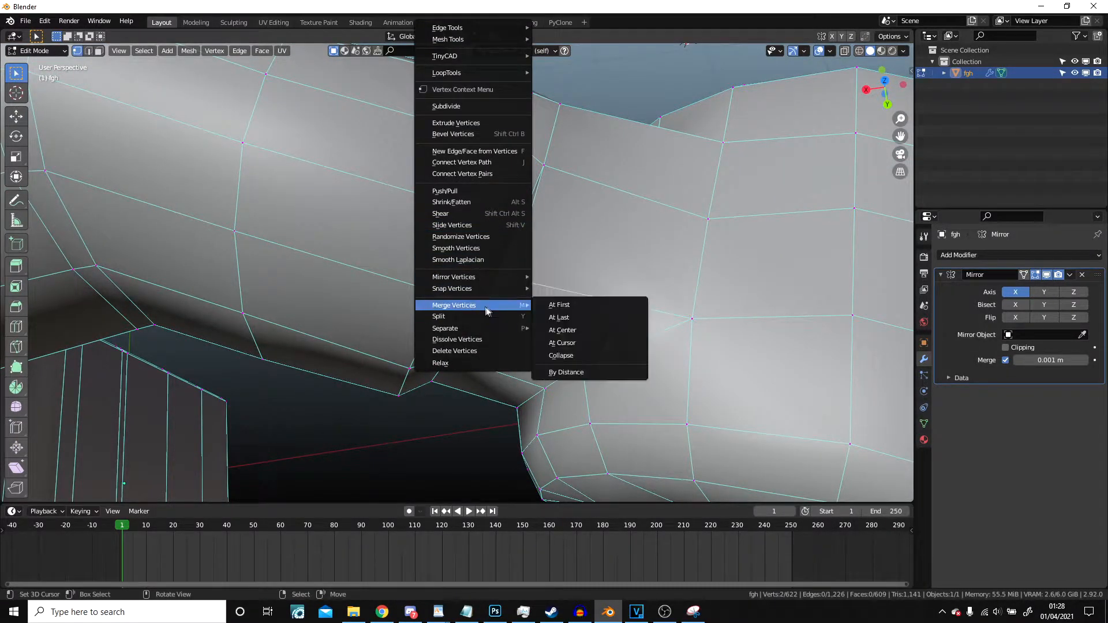
pyautogui.click(561, 330)
pyautogui.press('g')
pyautogui.press('g')
pyautogui.click(562, 282)
# Step: Select the raised edge loop at the sleeve's end and apply Smooth Vertices repeatedly to flatten the step into the wrist
pyautogui.scroll(-5, 561, 287)
pyautogui.press('Tab')
pyautogui.moveTo(561, 287); pyautogui.dragTo(496, 293, button='middle')
pyautogui.scroll(4, 449, 306)
pyautogui.press('Tab')
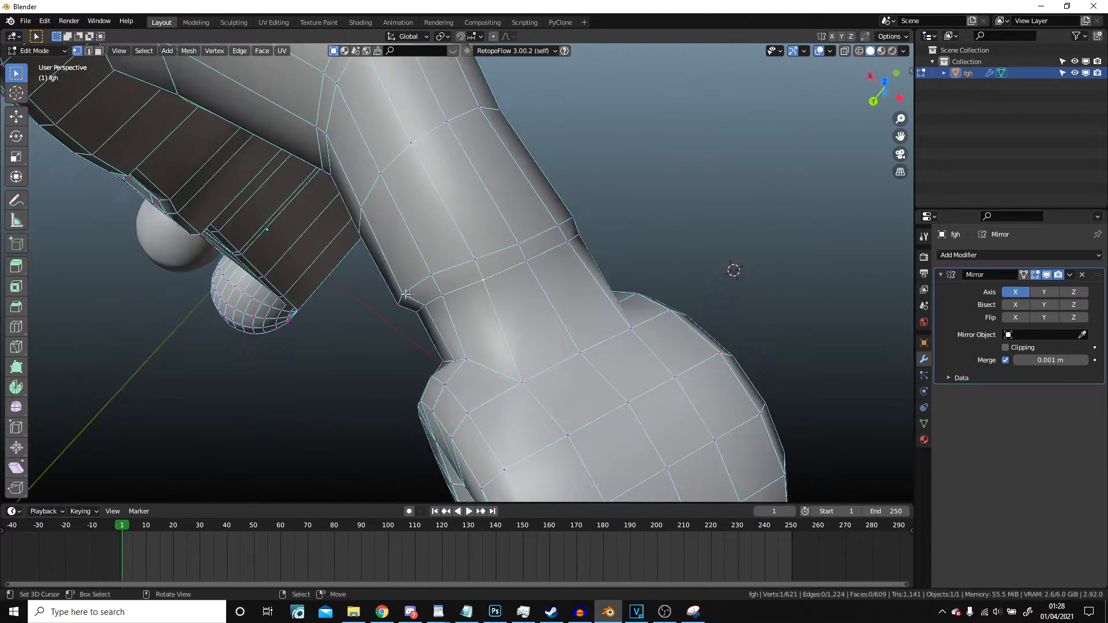
pyautogui.moveTo(398, 303); pyautogui.dragTo(440, 351, button='middle')
pyautogui.rightClick(437, 344)
pyautogui.moveTo(437, 344)
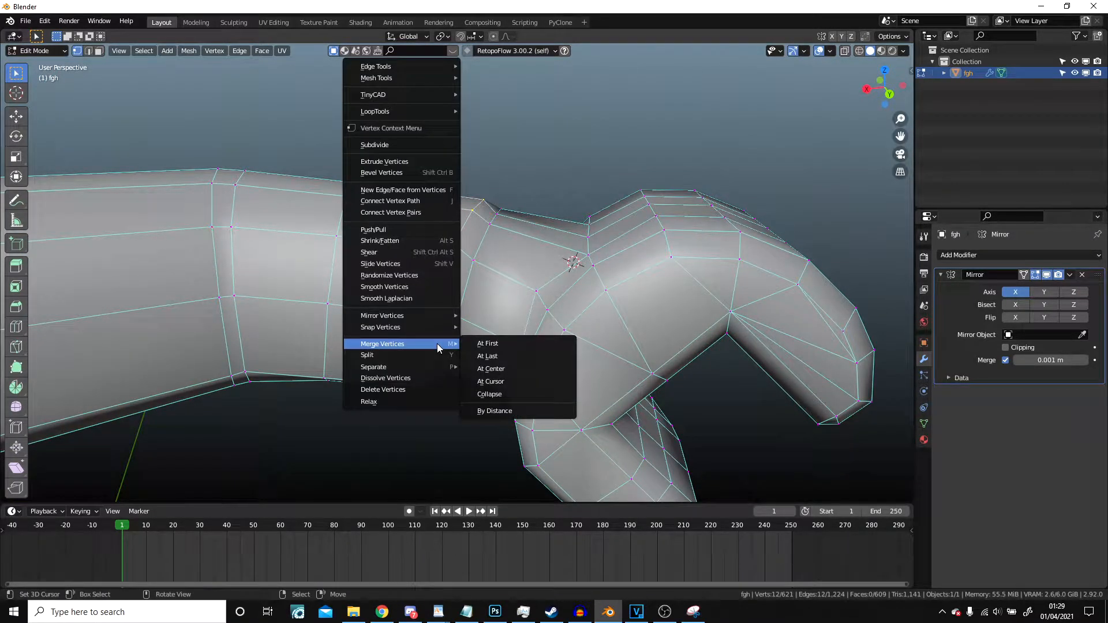
pyautogui.click(470, 223)
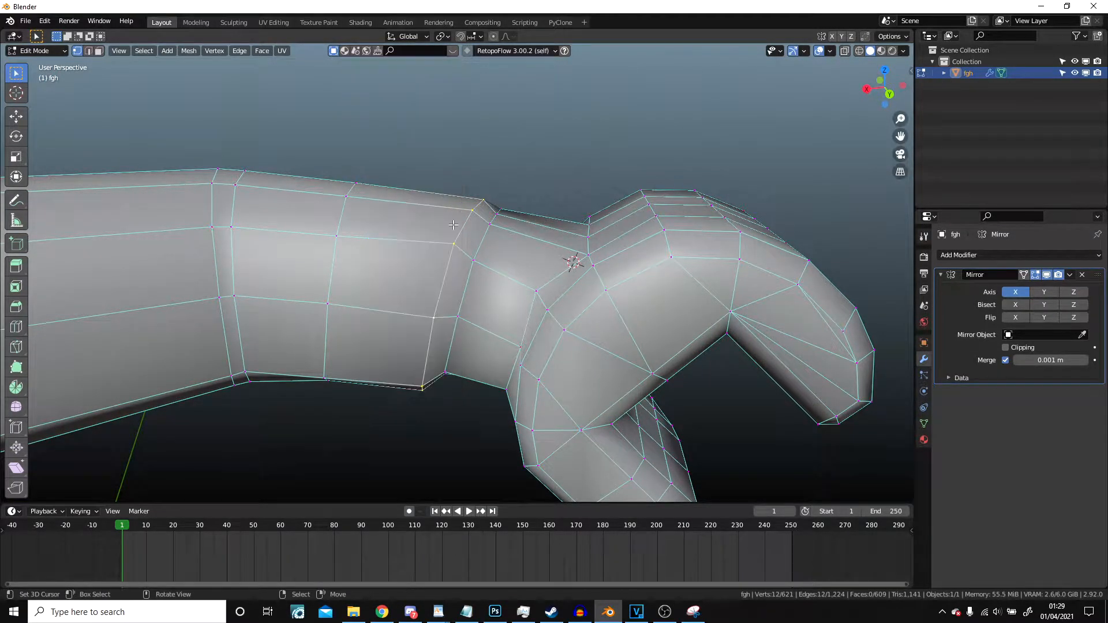
pyautogui.rightClick(413, 249)
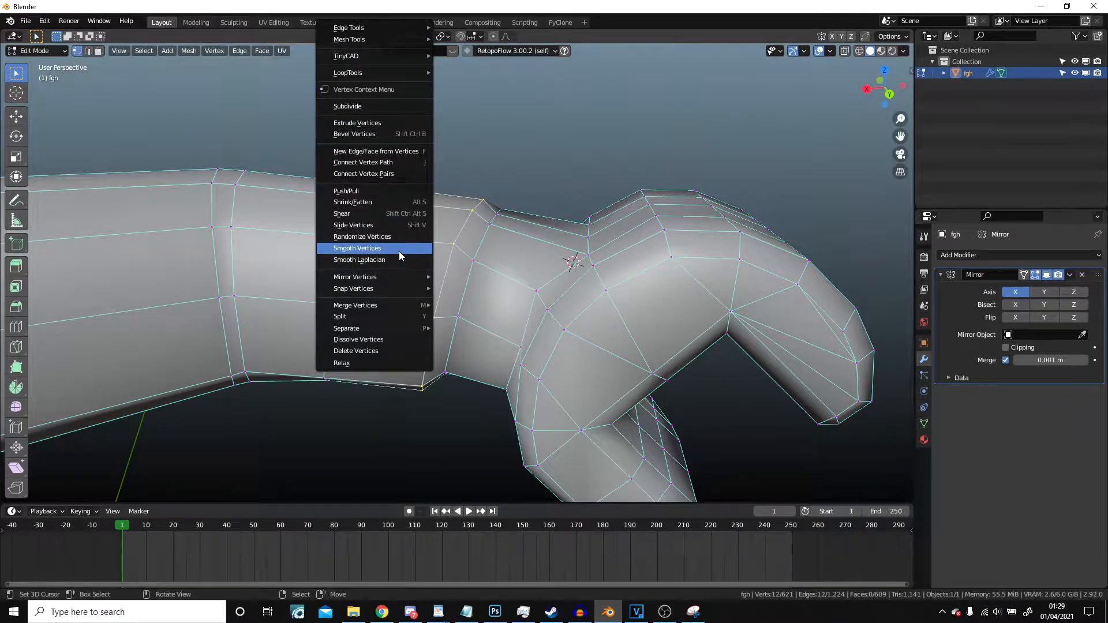
pyautogui.click(399, 248)
pyautogui.rightClick(618, 227)
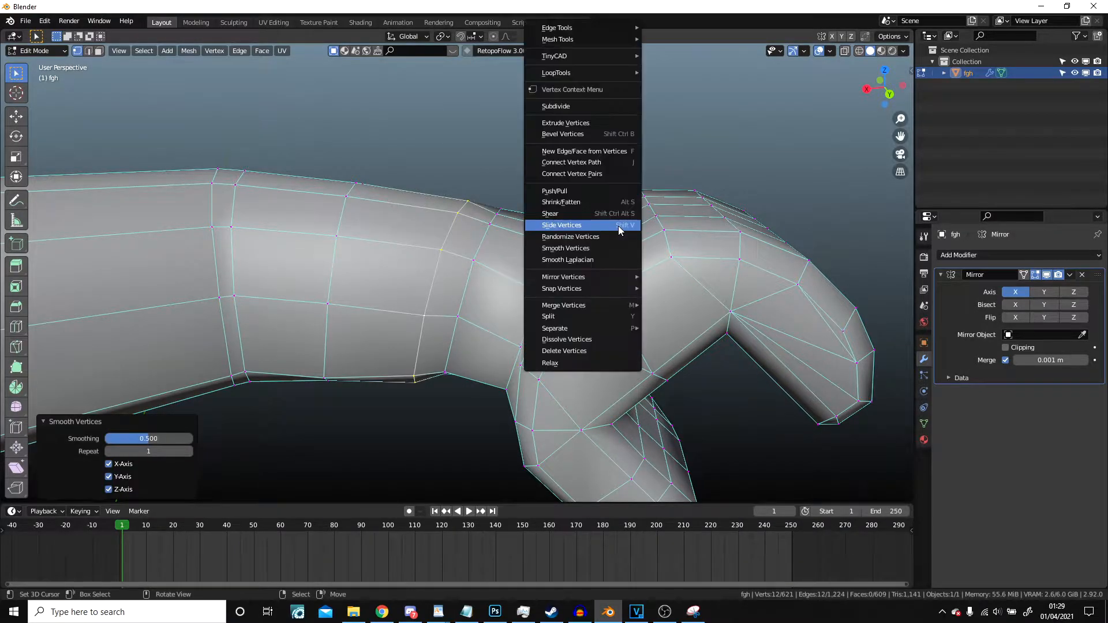
pyautogui.click(603, 252)
pyautogui.press('w')
pyautogui.click(592, 255)
pyautogui.press('w')
pyautogui.click(592, 255)
# Step: Move individual vertices of the loops around the wrist and lower forearm to even out the smoothed area
pyautogui.press('Tab')
pyautogui.scroll(-3, 548, 268)
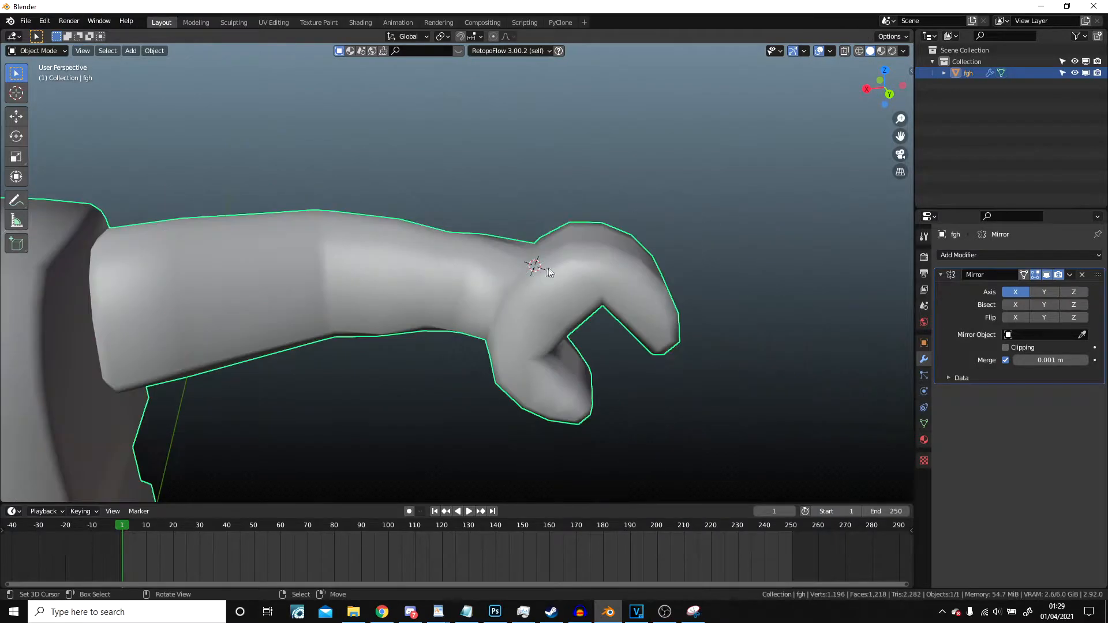
pyautogui.moveTo(548, 268); pyautogui.dragTo(565, 225, button='middle')
pyautogui.scroll(1, 393, 311)
pyautogui.scroll(3, 465, 342)
pyautogui.press('Tab')
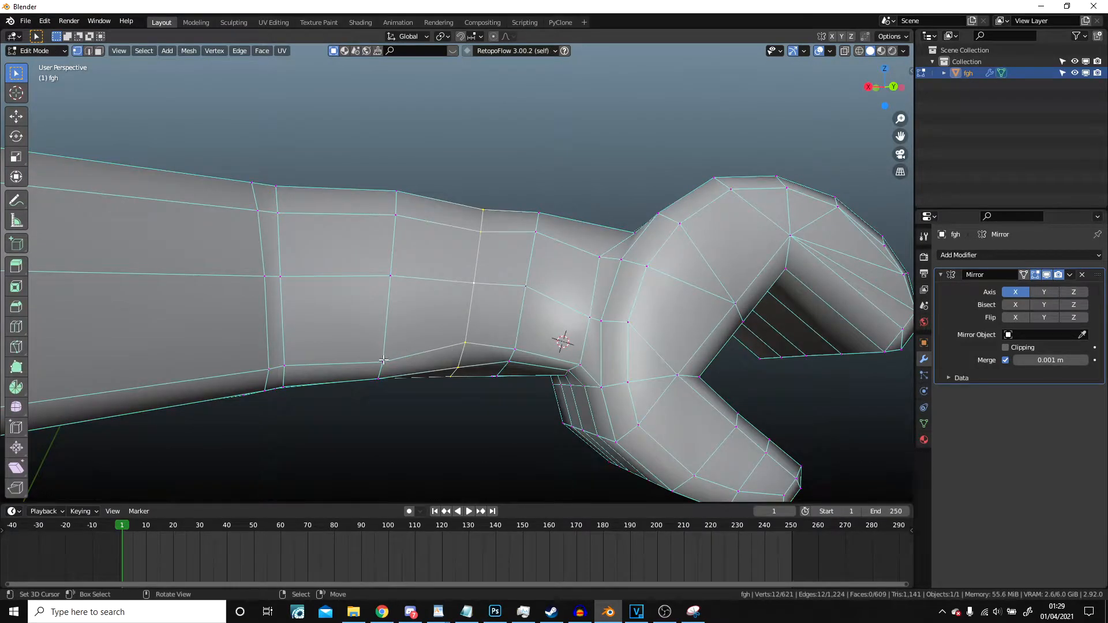
pyautogui.moveTo(386, 392); pyautogui.dragTo(383, 393, button='middle')
pyautogui.moveTo(450, 344); pyautogui.dragTo(443, 356)
pyautogui.moveTo(451, 366); pyautogui.dragTo(467, 225, button='middle')
pyautogui.moveTo(470, 345); pyautogui.dragTo(460, 368, button='right')
pyautogui.moveTo(460, 368); pyautogui.dragTo(469, 353)
pyautogui.moveTo(470, 355); pyautogui.dragTo(470, 356, button='right')
pyautogui.moveTo(467, 324); pyautogui.dragTo(461, 332, button='right')
pyautogui.moveTo(469, 272); pyautogui.dragTo(467, 269, button='right')
pyautogui.moveTo(483, 191); pyautogui.dragTo(476, 183, button='right')
pyautogui.moveTo(469, 256); pyautogui.dragTo(466, 258, button='right')
pyautogui.moveTo(448, 328); pyautogui.dragTo(448, 324, button='right')
pyautogui.moveTo(483, 181); pyautogui.dragTo(485, 192, button='middle')
pyautogui.moveTo(475, 169); pyautogui.dragTo(423, 152, button='right')
pyautogui.moveTo(487, 194); pyautogui.dragTo(492, 193, button='right')
pyautogui.moveTo(546, 203); pyautogui.dragTo(546, 212, button='right')
# Step: Move the upper wrist vertices and neighbouring forearm vertices to level the arm's outline toward the hand
pyautogui.scroll(-3, 545, 213)
pyautogui.press('Tab')
pyautogui.moveTo(544, 214); pyautogui.dragTo(542, 300, button='middle')
pyautogui.press('Tab')
pyautogui.scroll(4, 542, 300)
pyautogui.moveTo(500, 202); pyautogui.dragTo(547, 203, button='right')
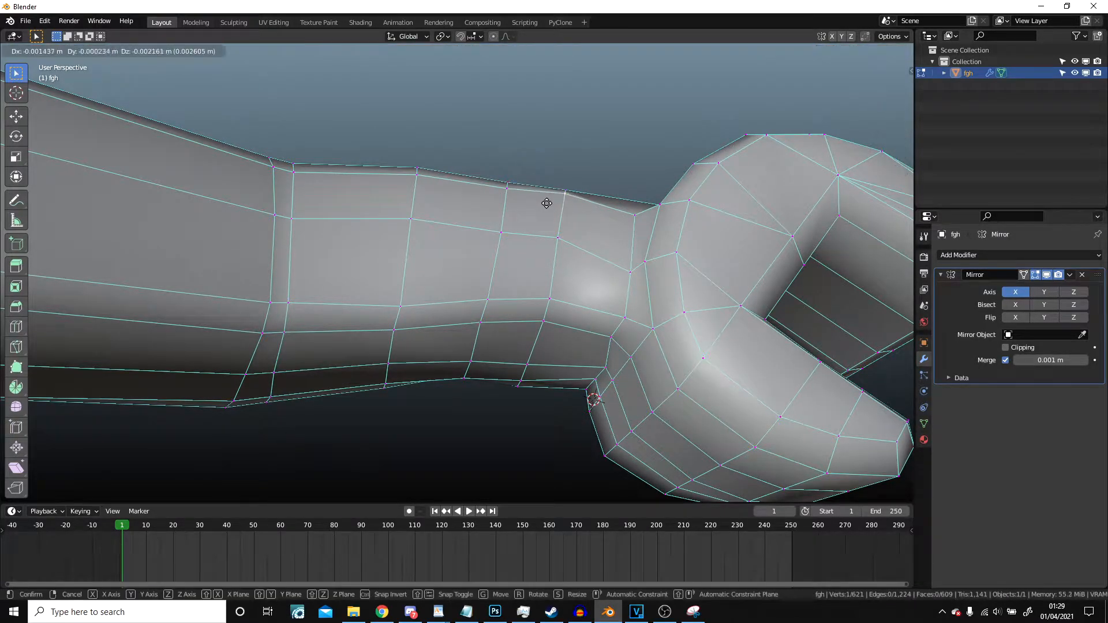
pyautogui.moveTo(543, 209); pyautogui.dragTo(517, 182, button='right')
pyautogui.moveTo(501, 235); pyautogui.dragTo(511, 220, button='right')
pyautogui.moveTo(512, 220); pyautogui.dragTo(525, 156, button='middle')
pyautogui.moveTo(443, 164); pyautogui.dragTo(433, 164, button='right')
pyautogui.moveTo(461, 379)
pyautogui.mouseDown(button='right')
pyautogui.moveTo(513, 389)
pyautogui.moveTo(449, 383)
pyautogui.mouseUp(button='right')
pyautogui.moveTo(449, 383); pyautogui.dragTo(507, 260, button='middle')
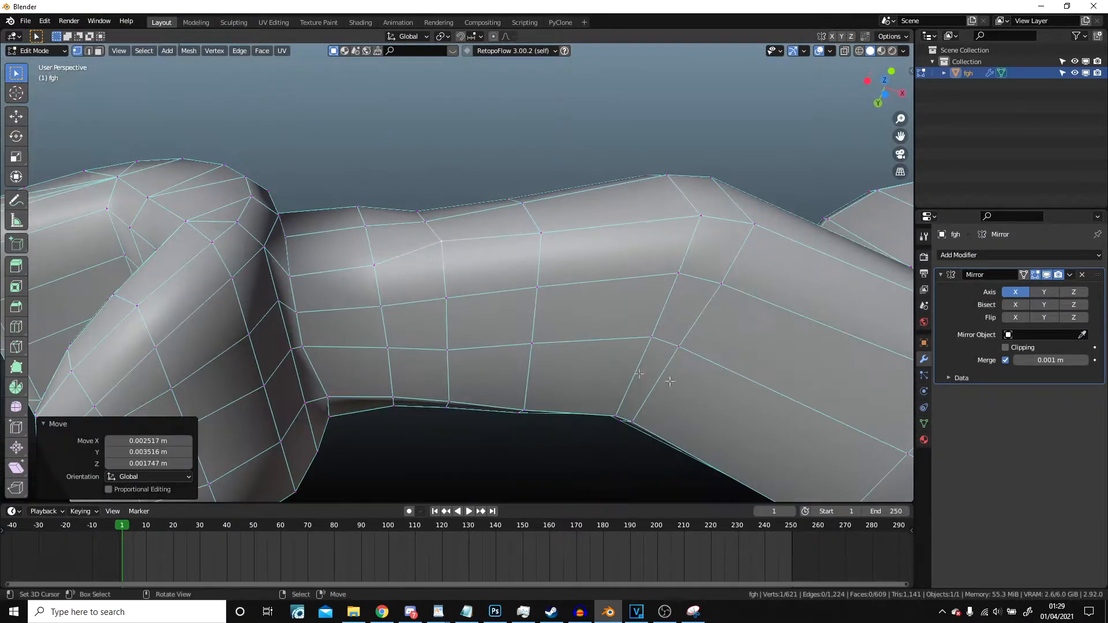
# Step: Reposition the top vertices of the wrist loops from the arm's other side to remove the dip before the hand
pyautogui.scroll(3, 421, 242)
pyautogui.moveTo(425, 192); pyautogui.dragTo(423, 189, button='right')
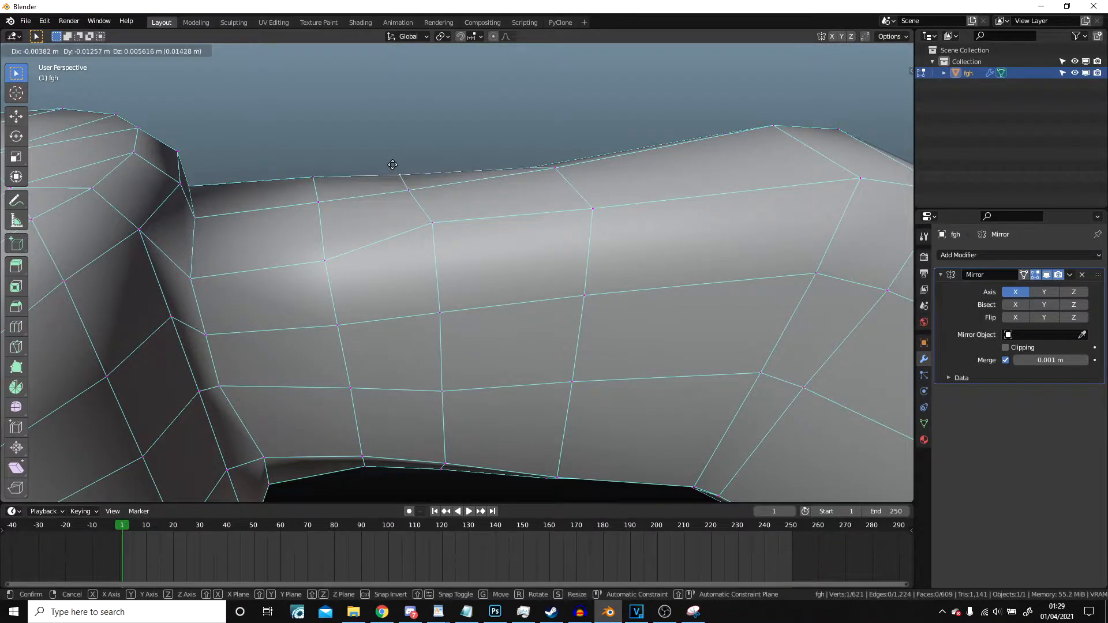
pyautogui.moveTo(390, 180); pyautogui.dragTo(575, 159, button='middle')
pyautogui.moveTo(335, 167); pyautogui.dragTo(332, 174, button='right')
pyautogui.moveTo(353, 173); pyautogui.dragTo(410, 205, button='middle')
pyautogui.moveTo(410, 206); pyautogui.dragTo(423, 192, button='right')
pyautogui.moveTo(423, 192); pyautogui.dragTo(427, 225, button='middle')
# Step: Select the four vertices on the underside of the wrist and move them down in line with the forearm's lower edge
pyautogui.scroll(-8, 421, 212)
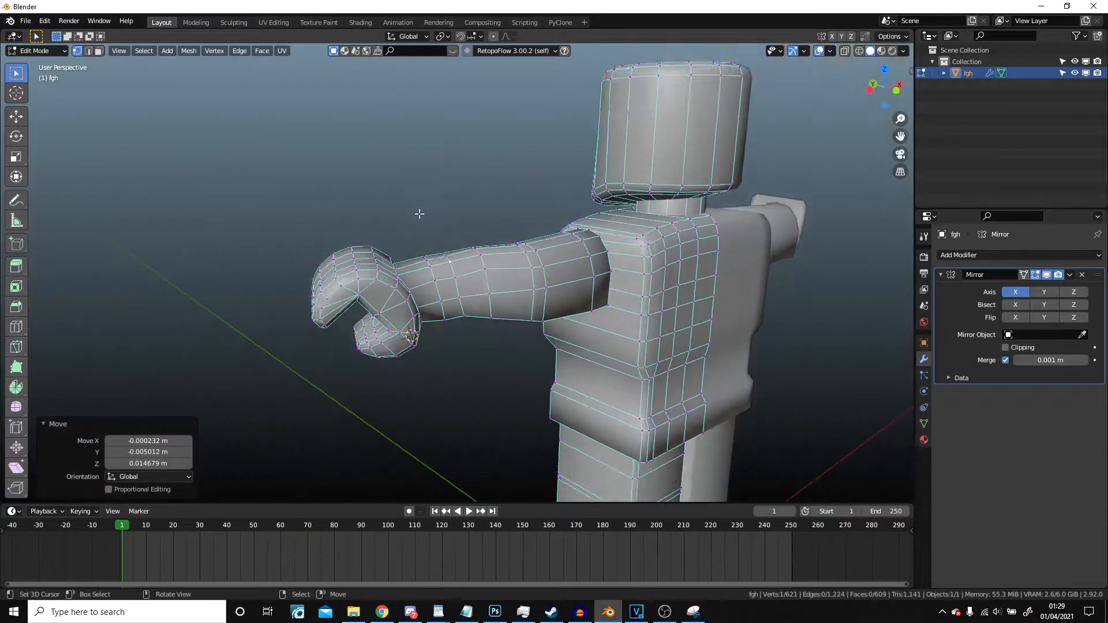
pyautogui.press('Tab')
pyautogui.scroll(-3, 487, 242)
pyautogui.moveTo(490, 249); pyautogui.dragTo(715, 225, button='middle')
pyautogui.scroll(5, 549, 286)
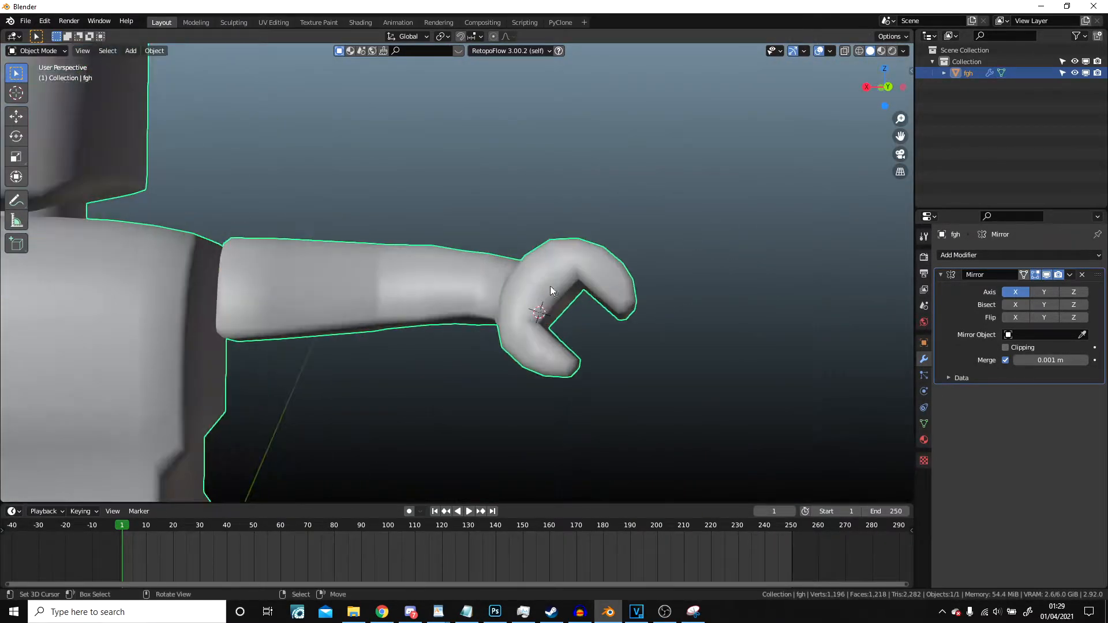
pyautogui.press('Tab')
pyautogui.moveTo(513, 287); pyautogui.dragTo(529, 292, button='middle')
pyautogui.scroll(3, 507, 311)
pyautogui.keyDown('shift'); pyautogui.moveTo(420, 350); pyautogui.dragTo(544, 339, button='middle'); pyautogui.keyUp('shift')
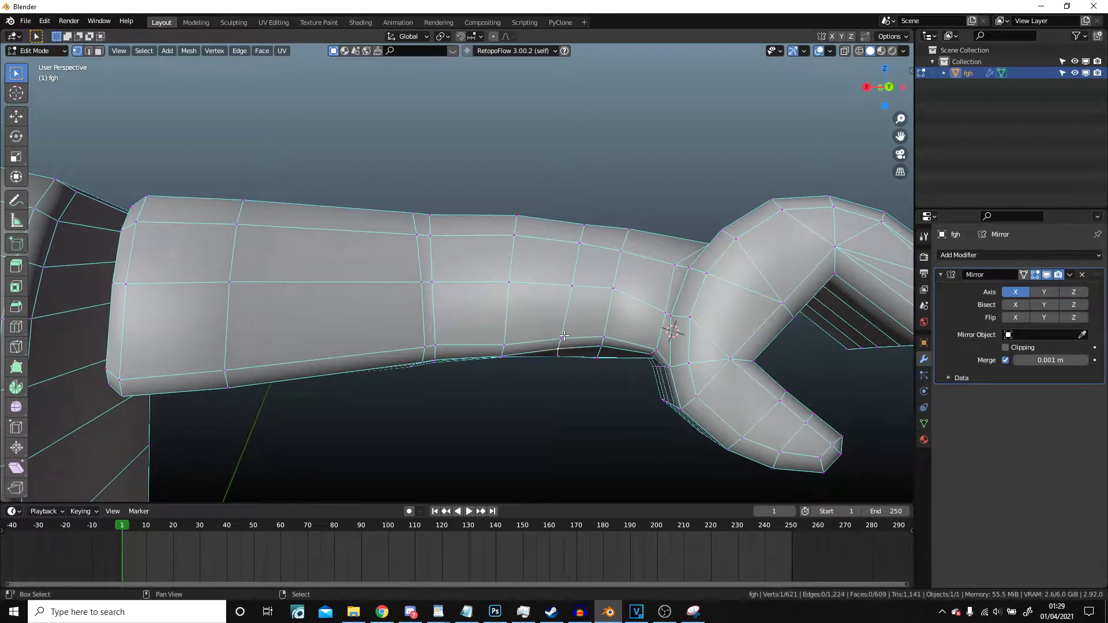
pyautogui.press('g')
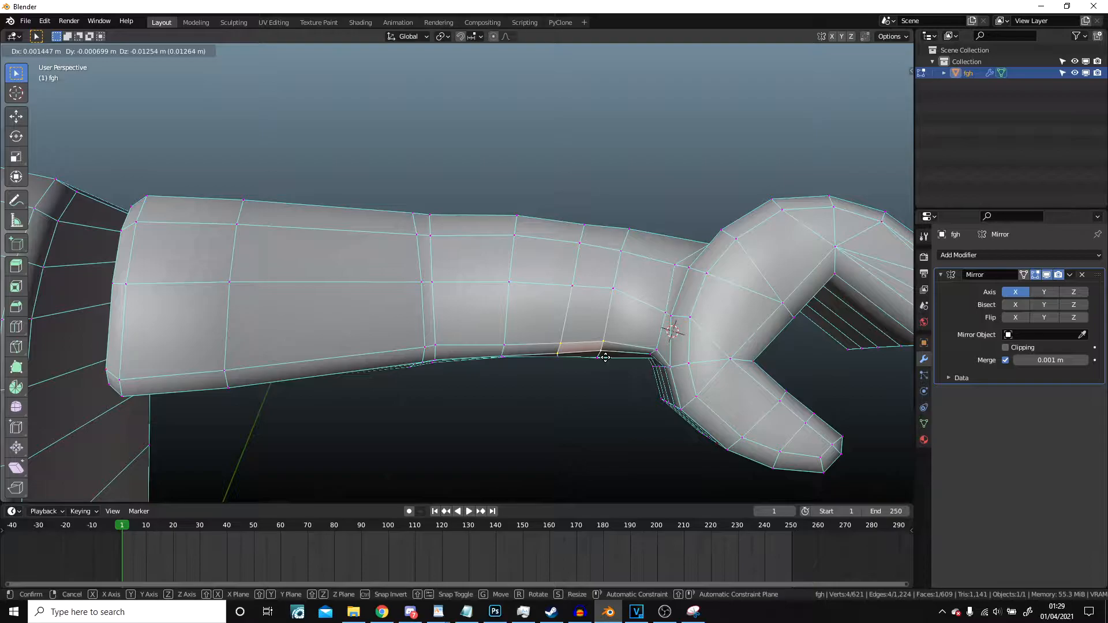
pyautogui.click(605, 358)
pyautogui.scroll(4, 542, 331)
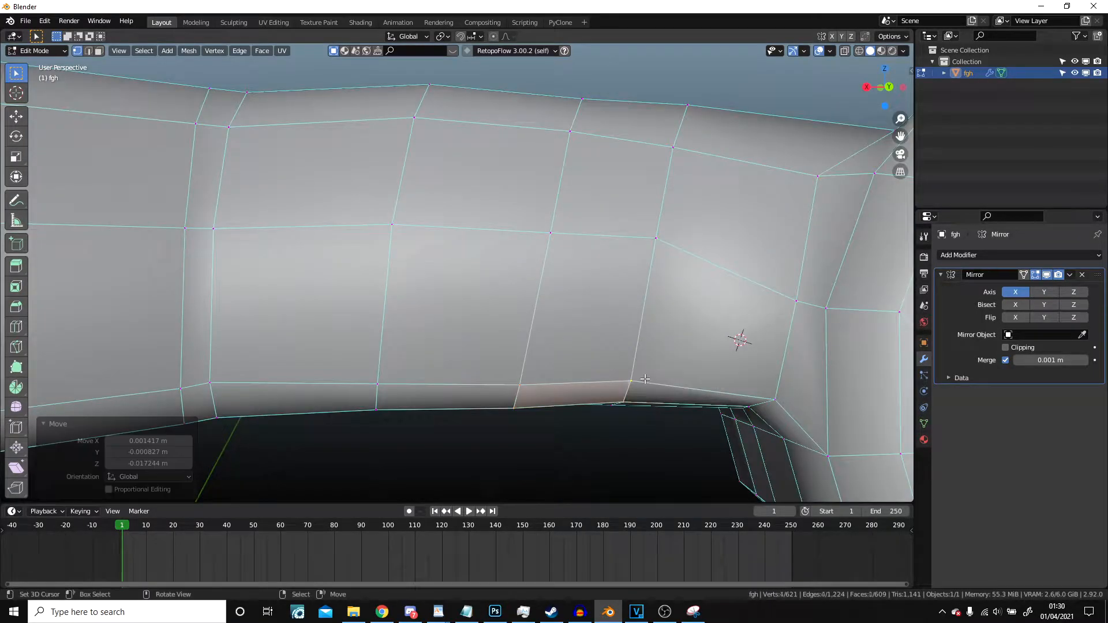
# Step: Check the arm's shading and adjust the vertex placement near the wrist with a small move
pyautogui.press('Tab')
pyautogui.scroll(-8, 599, 435)
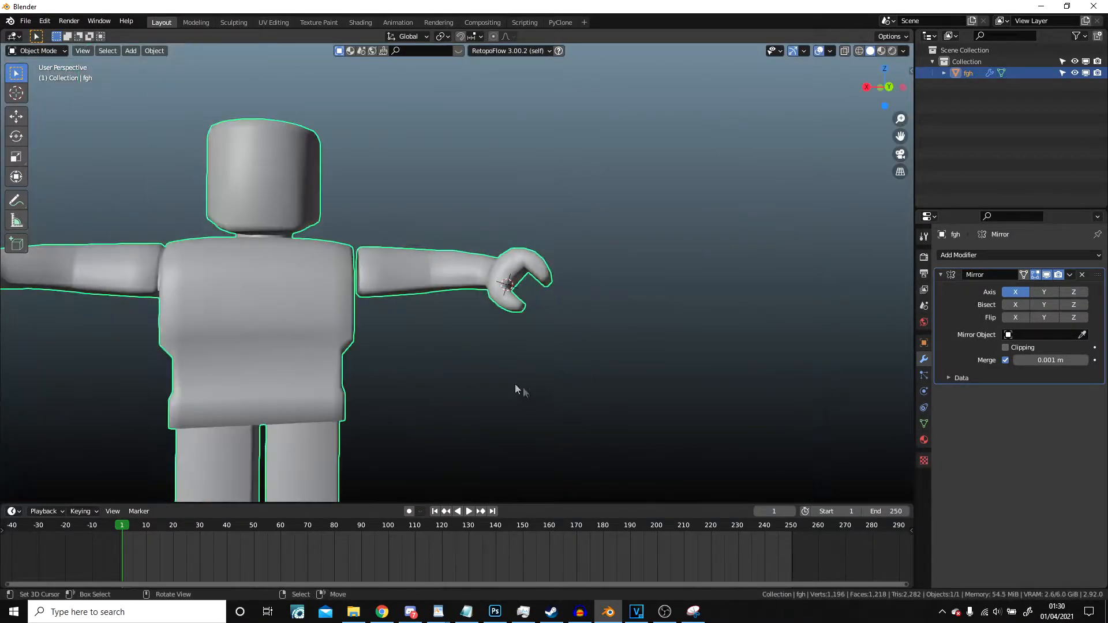
pyautogui.scroll(8, 656, 344)
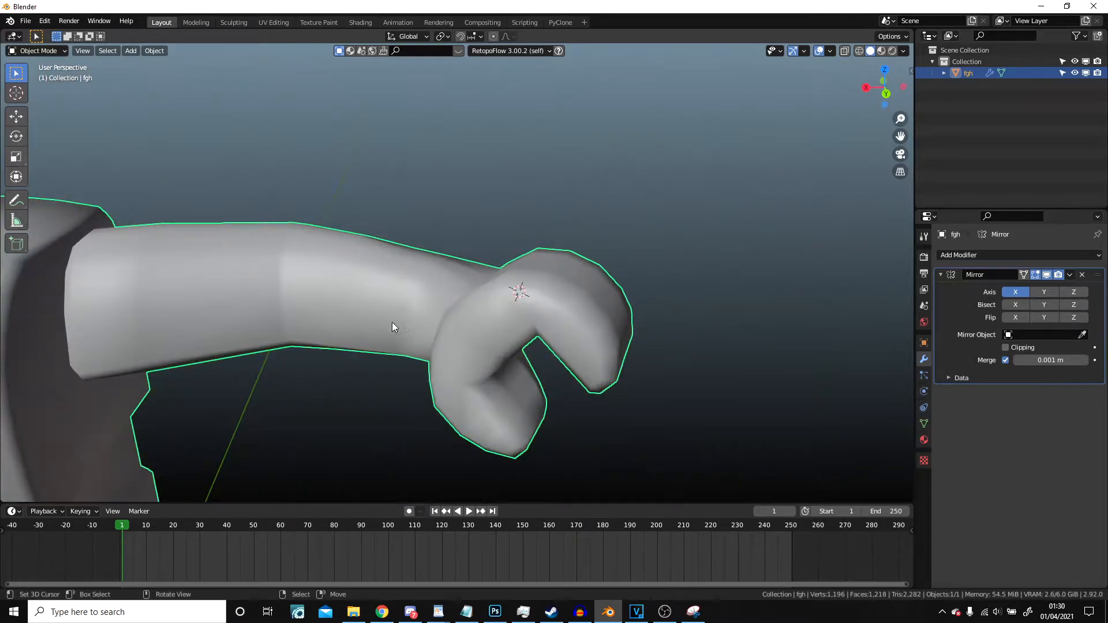
pyautogui.press('Tab')
pyautogui.moveTo(406, 297); pyautogui.dragTo(664, 334, button='middle')
pyautogui.press('g')
pyautogui.click(386, 325)
# Step: Turn on Auto Smooth in the mesh's normals settings
pyautogui.press('Tab')
pyautogui.scroll(-4, 385, 325)
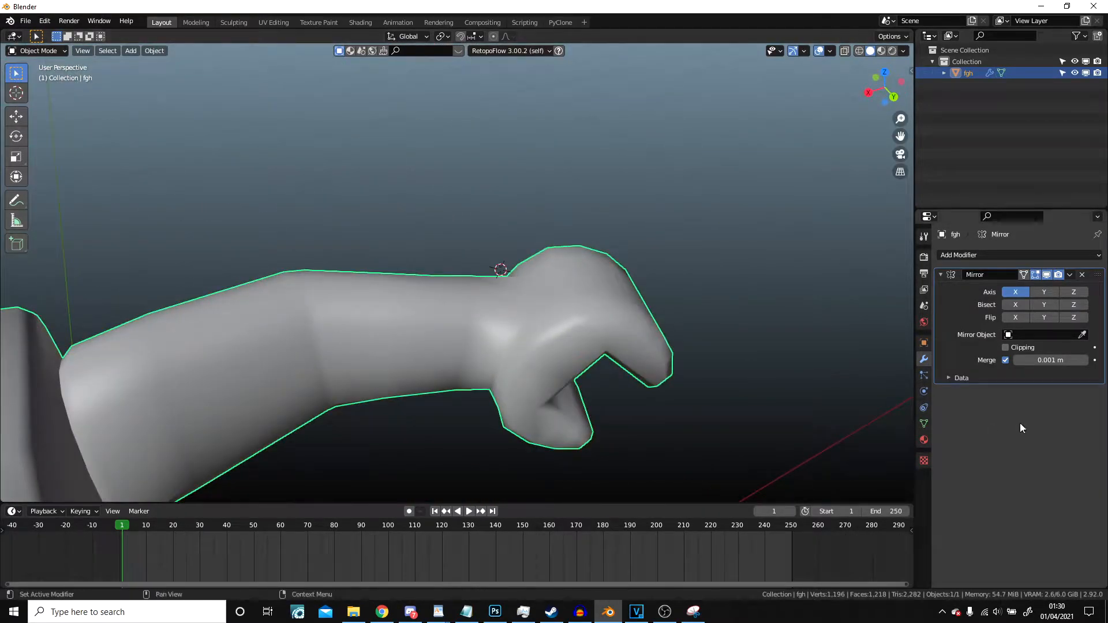
pyautogui.click(923, 423)
pyautogui.click(1004, 550)
# Step: Raise the two sunken vertices on top of the wrist to line up with the arm's upper contour
pyautogui.moveTo(804, 491); pyautogui.dragTo(615, 116, button='middle')
pyautogui.press('Tab')
pyautogui.scroll(2, 603, 217)
pyautogui.press('g')
pyautogui.click(603, 219)
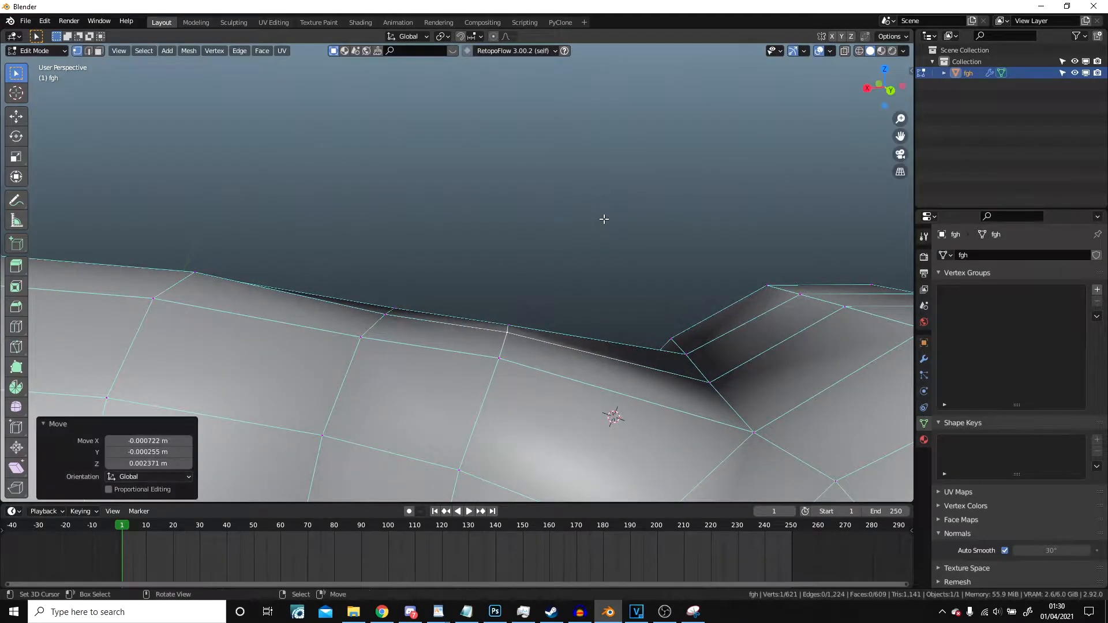
pyautogui.moveTo(387, 321); pyautogui.dragTo(388, 314, button='right')
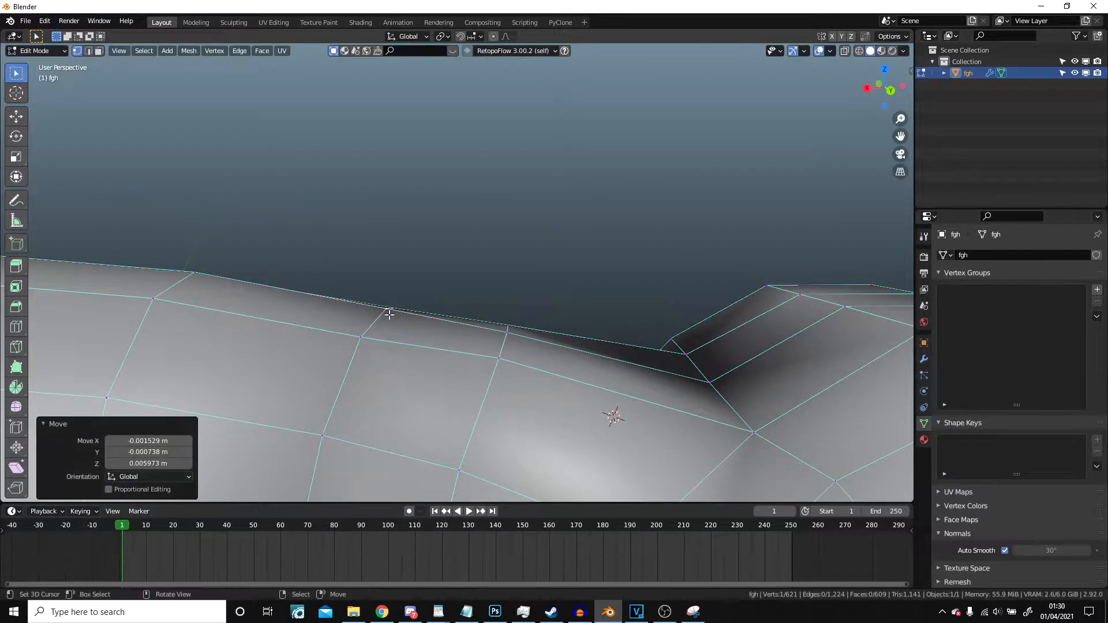
pyautogui.scroll(-6, 398, 319)
# Step: Turn off Auto Smooth in the mesh's normals settings
pyautogui.press('Tab')
pyautogui.click(1003, 550)
pyautogui.scroll(-2, 1002, 549)
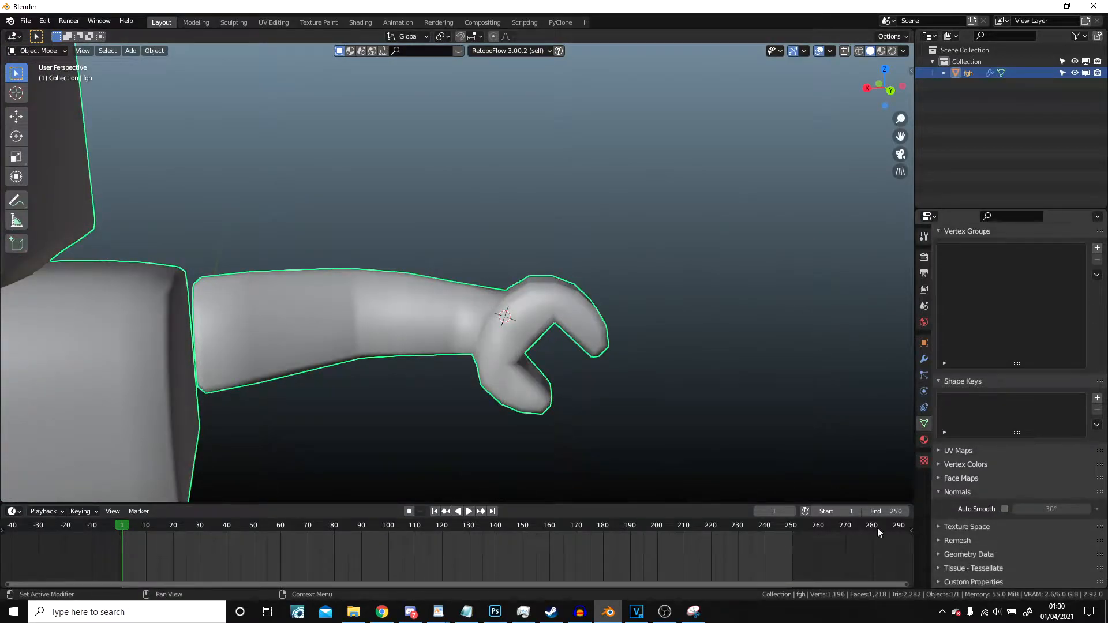
# Step: Examine the mesh of the leg and the underside of the foot
pyautogui.scroll(-5, 412, 379)
pyautogui.scroll(4, 490, 351)
pyautogui.keyDown('shift'); pyautogui.moveTo(412, 379); pyautogui.dragTo(475, 265, button='middle'); pyautogui.keyUp('shift')
pyautogui.scroll(-5, 412, 343)
pyautogui.press('Tab')
pyautogui.scroll(6, 500, 201)
pyautogui.moveTo(500, 202); pyautogui.dragTo(398, 199, button='middle')
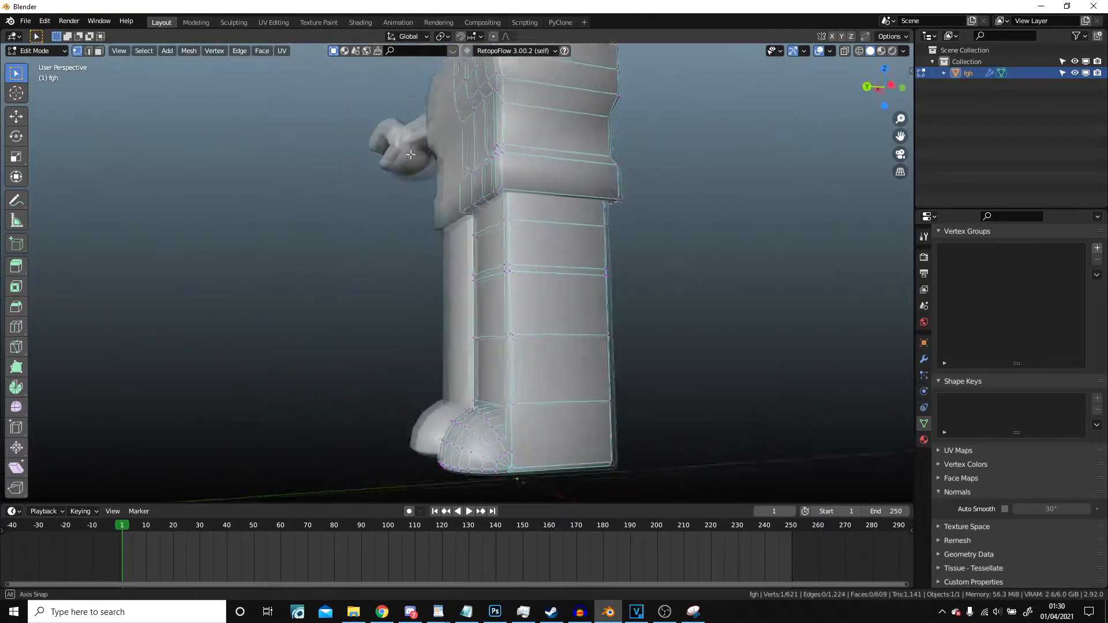
pyautogui.keyDown('shift'); pyautogui.moveTo(593, 225); pyautogui.dragTo(492, 124, button='middle'); pyautogui.keyUp('shift')
pyautogui.scroll(5, 497, 210)
pyautogui.scroll(-4, 496, 210)
pyautogui.moveTo(574, 340); pyautogui.dragTo(440, 247, button='middle')
pyautogui.scroll(2, 497, 180)
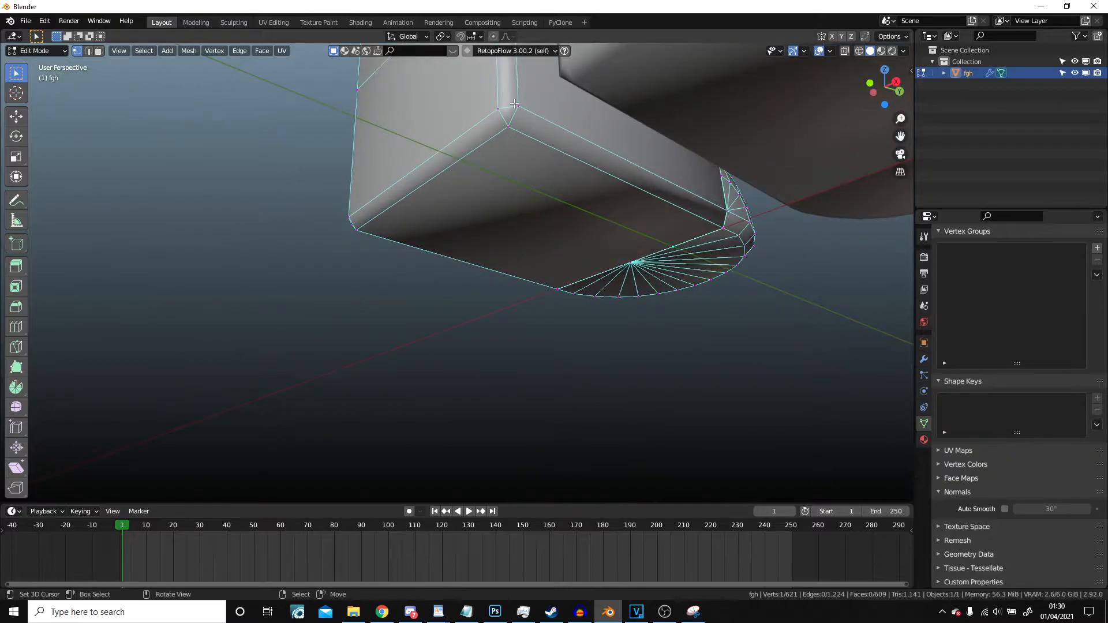
# Step: Move the entire linked arm and hand mesh about 1.34 m along the X axis, away from the torso
pyautogui.moveTo(515, 104); pyautogui.dragTo(300, 205, button='middle')
pyautogui.scroll(3, 374, 222)
pyautogui.moveTo(429, 221); pyautogui.dragTo(408, 256, button='middle')
pyautogui.scroll(-2, 392, 300)
pyautogui.moveTo(389, 305); pyautogui.dragTo(345, 258, button='middle')
pyautogui.scroll(-5, 444, 246)
pyautogui.moveTo(450, 244); pyautogui.dragTo(508, 234, button='middle')
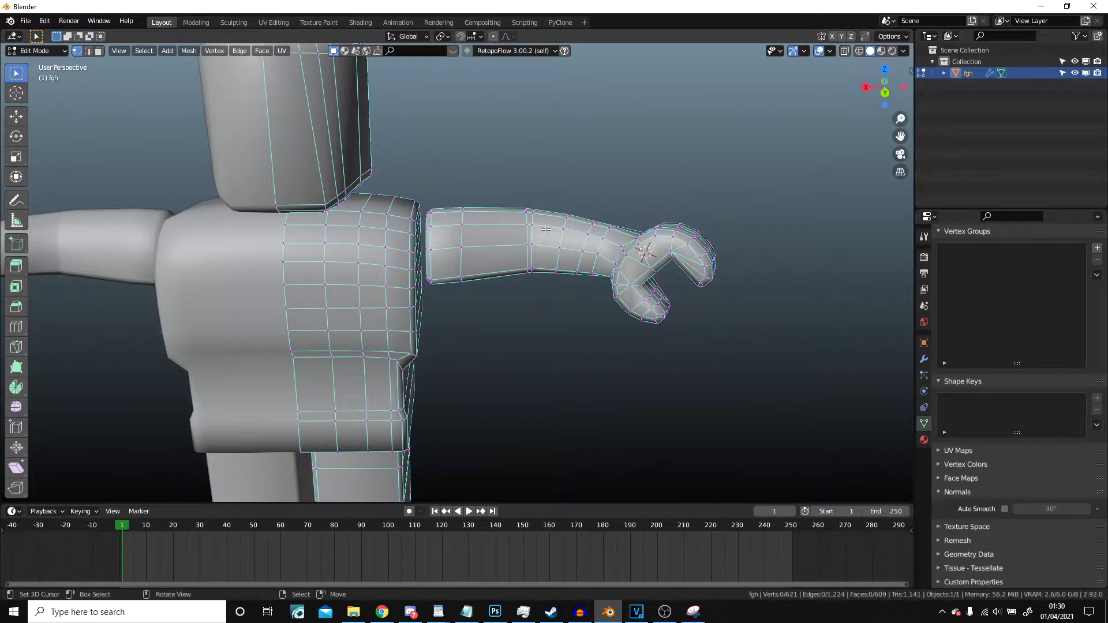
pyautogui.press('l')
pyautogui.scroll(-3, 545, 231)
pyautogui.moveTo(546, 231); pyautogui.dragTo(775, 179, button='middle')
pyautogui.press('g')
pyautogui.press('x')
pyautogui.click(760, 227)
# Step: Scale up the edge loop around the arm's open shoulder end by a factor of 1.128
pyautogui.moveTo(760, 228); pyautogui.dragTo(573, 253, button='middle')
pyautogui.scroll(5, 455, 243)
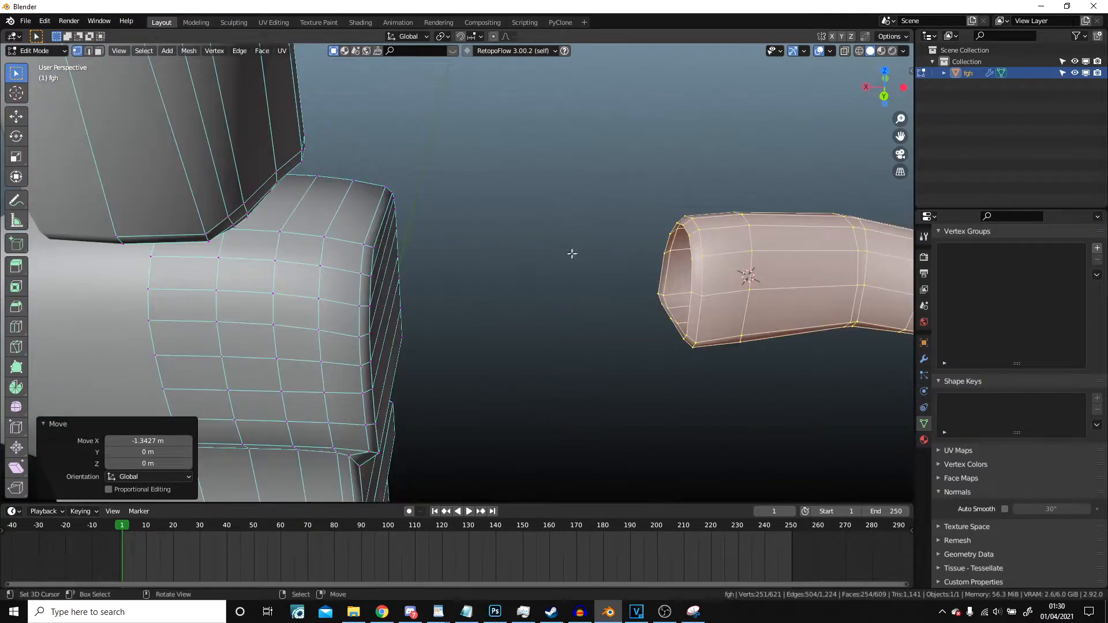
pyautogui.keyDown('alt'); pyautogui.click(681, 279); pyautogui.keyUp('alt')
pyautogui.moveTo(683, 280); pyautogui.dragTo(585, 306, button='middle')
pyautogui.press('s')
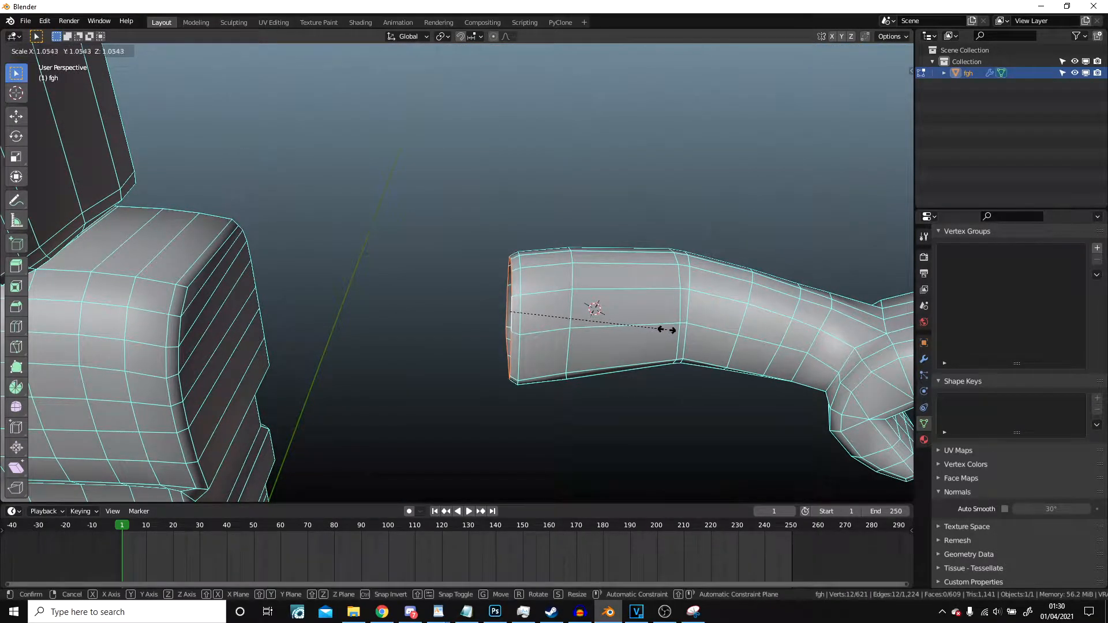
pyautogui.click(678, 332)
# Step: Delete the five uppermost faces on the flat side of the torso to open a hole for the arm
pyautogui.moveTo(678, 332); pyautogui.dragTo(607, 306, button='middle')
pyautogui.moveTo(490, 321); pyautogui.dragTo(346, 255, button='middle')
pyautogui.scroll(3, 567, 298)
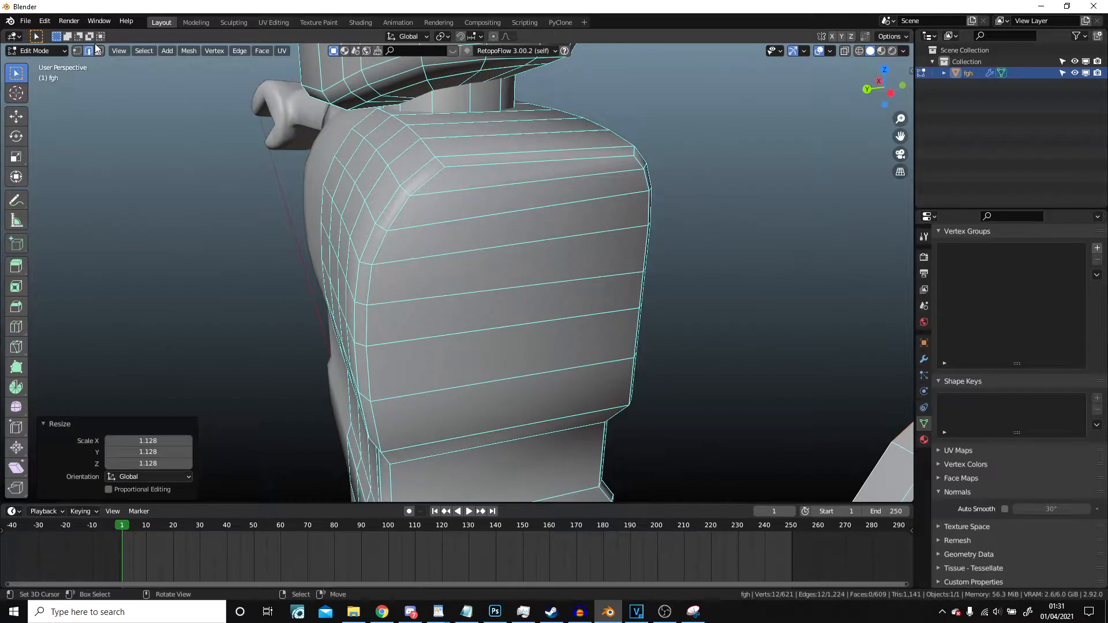
pyautogui.moveTo(534, 198); pyautogui.dragTo(544, 248)
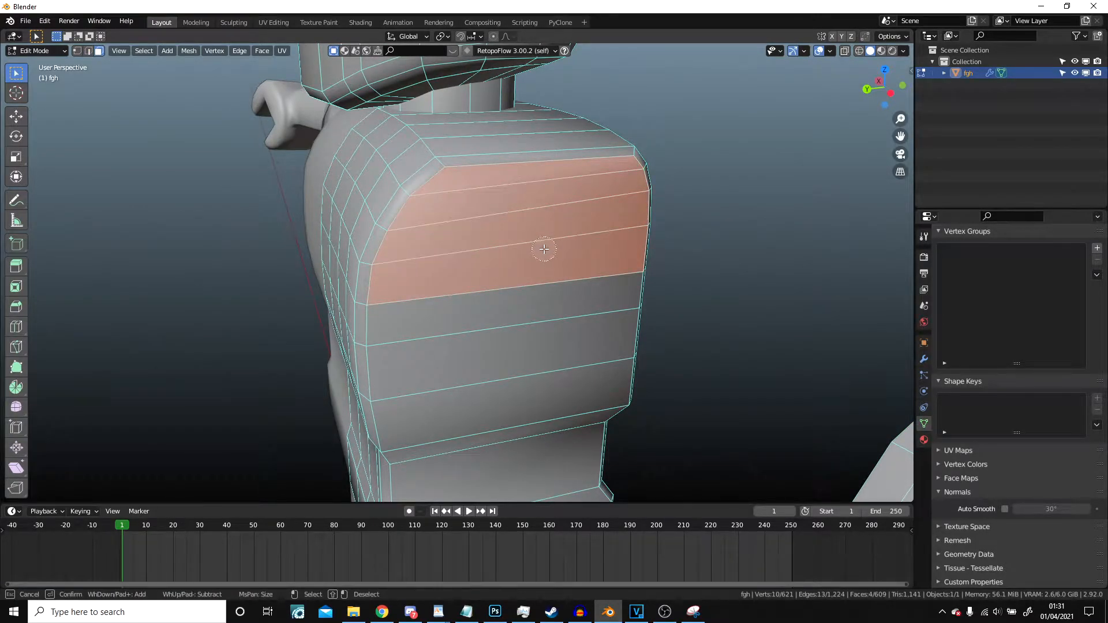
pyautogui.press('Escape')
pyautogui.scroll(-4, 545, 248)
pyautogui.moveTo(546, 248); pyautogui.dragTo(672, 218, button='middle')
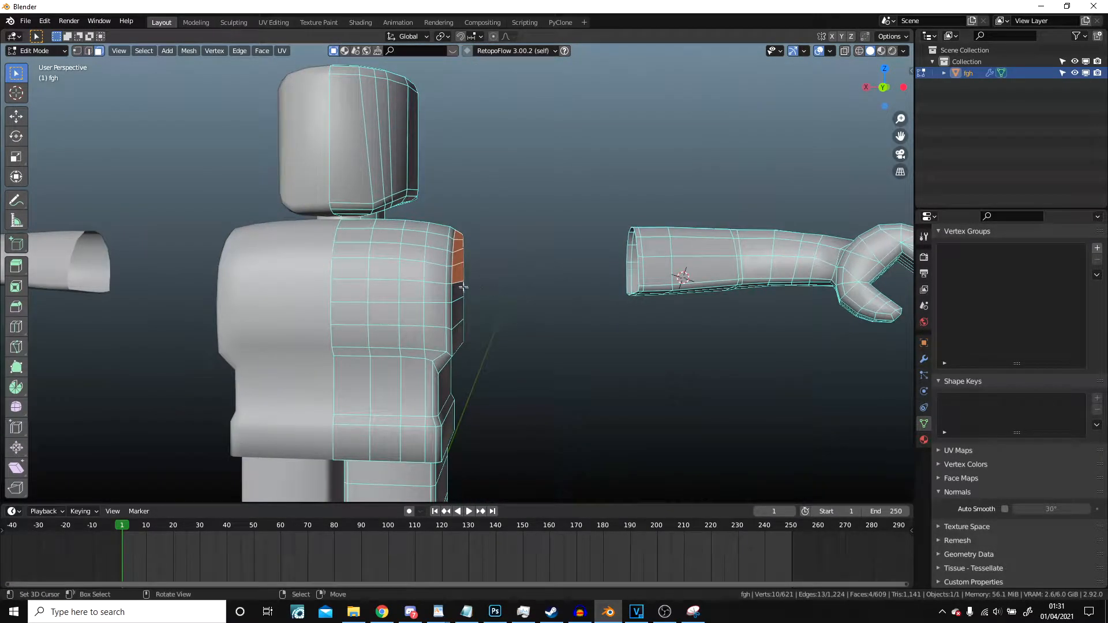
pyautogui.press('x')
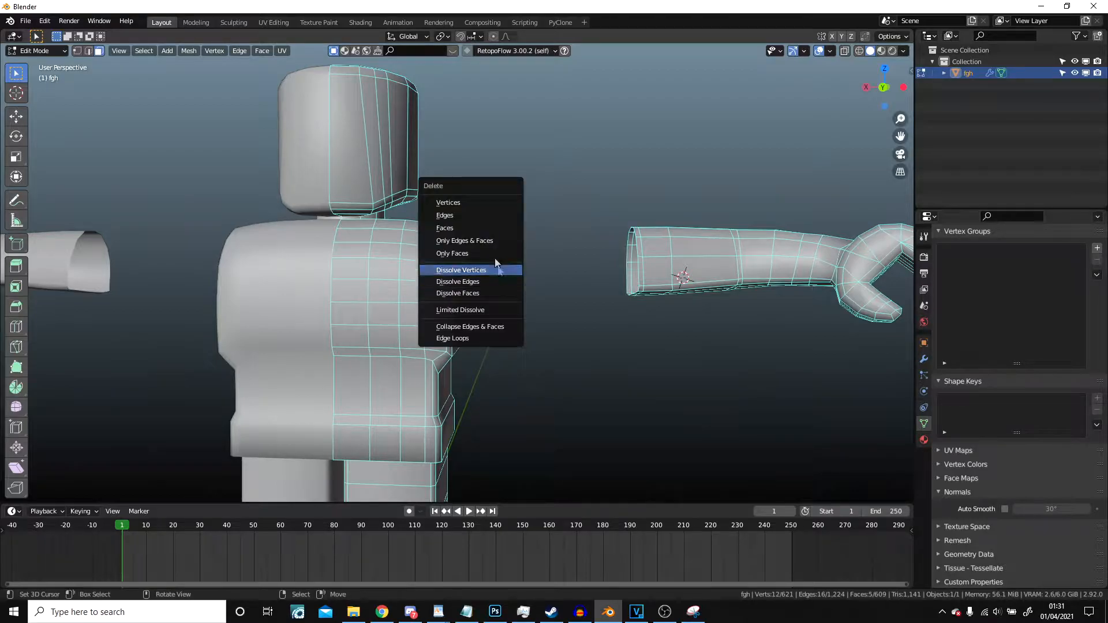
pyautogui.click(480, 225)
# Step: Add one vertical loop cut down the torso's side below the shoulder opening, slid off-centre with a factor of -0.436
pyautogui.moveTo(598, 252); pyautogui.dragTo(319, 218, button='middle')
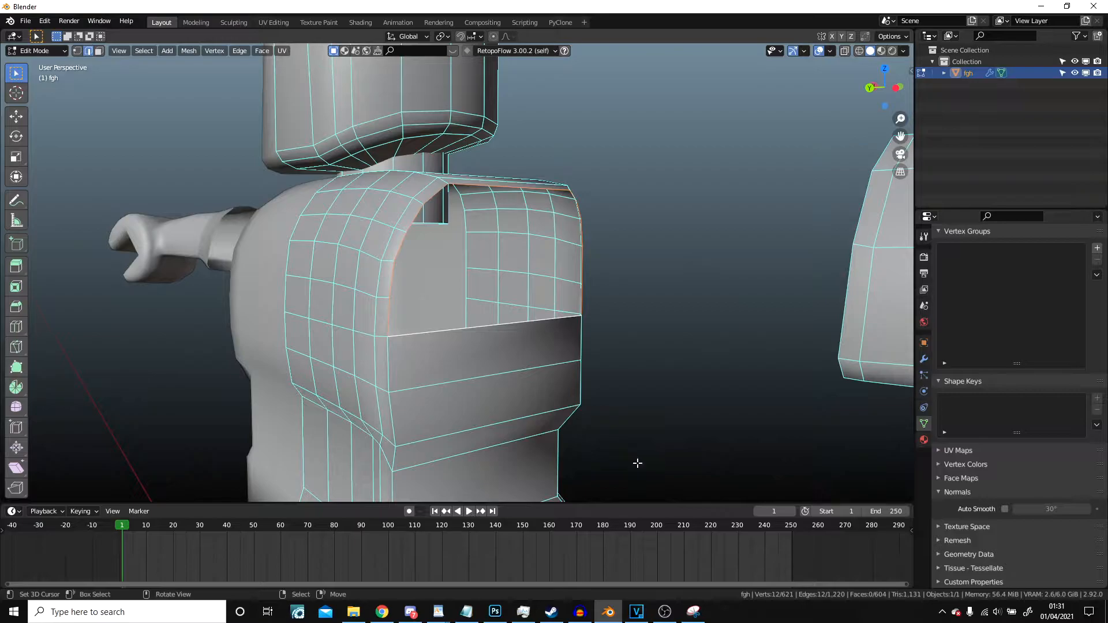
pyautogui.moveTo(629, 456); pyautogui.dragTo(538, 295, button='middle')
pyautogui.scroll(-3, 497, 262)
pyautogui.scroll(2, 537, 296)
pyautogui.scroll(1, 538, 296)
pyautogui.keyDown('shift'); pyautogui.moveTo(460, 272); pyautogui.dragTo(543, 231, button='middle'); pyautogui.keyUp('shift')
pyautogui.click(79, 52)
pyautogui.scroll(-3, 408, 235)
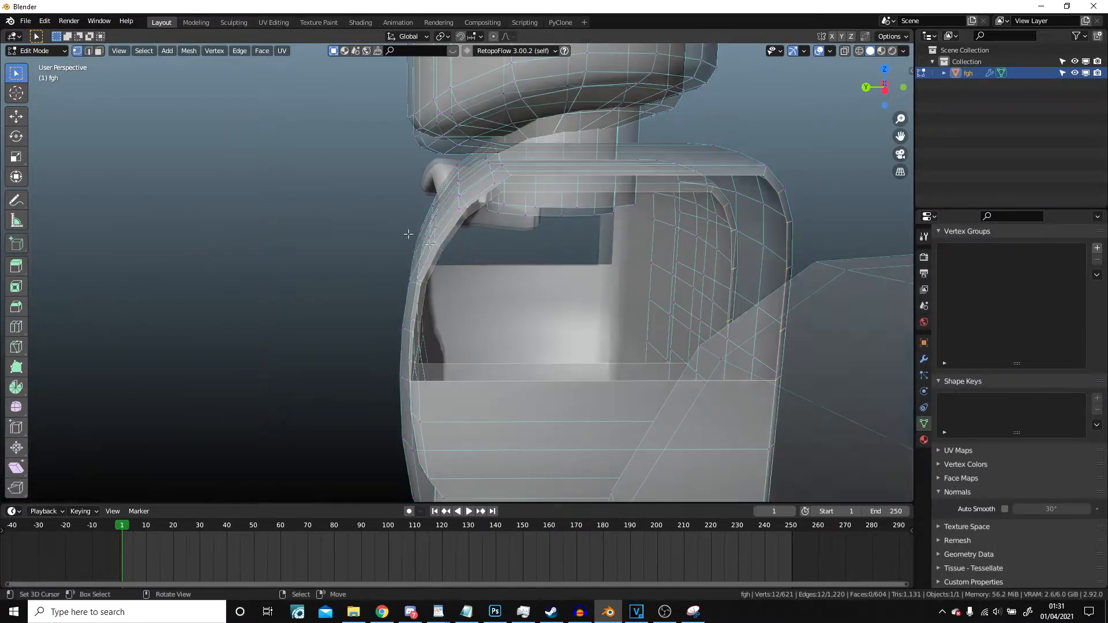
pyautogui.keyDown('shift'); pyautogui.moveTo(547, 277); pyautogui.dragTo(605, 127, button='middle'); pyautogui.keyUp('shift')
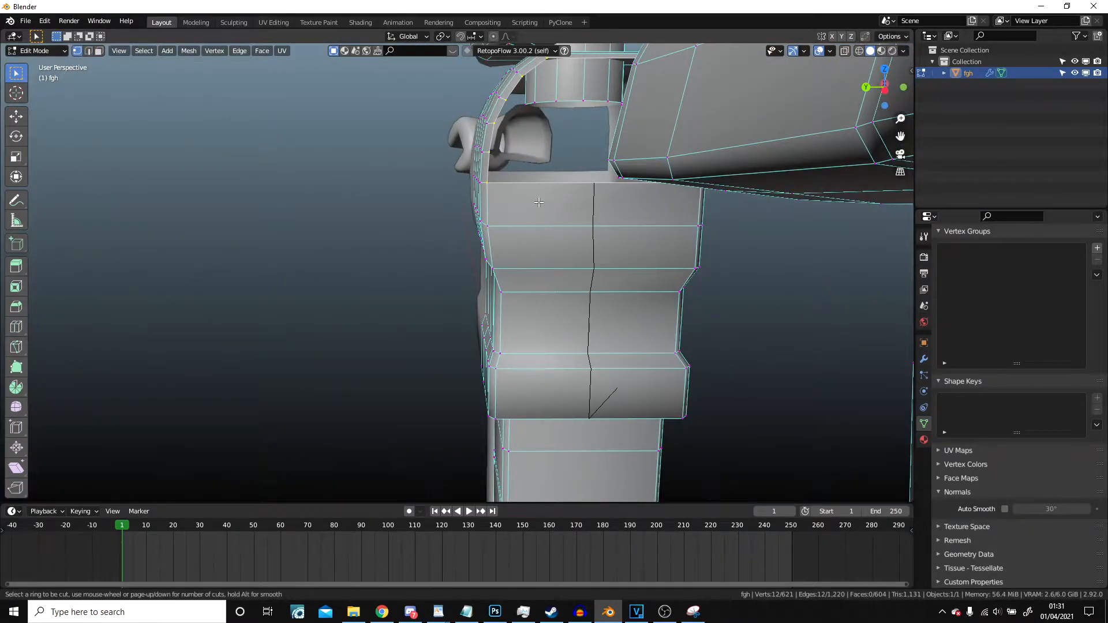
pyautogui.click(494, 206)
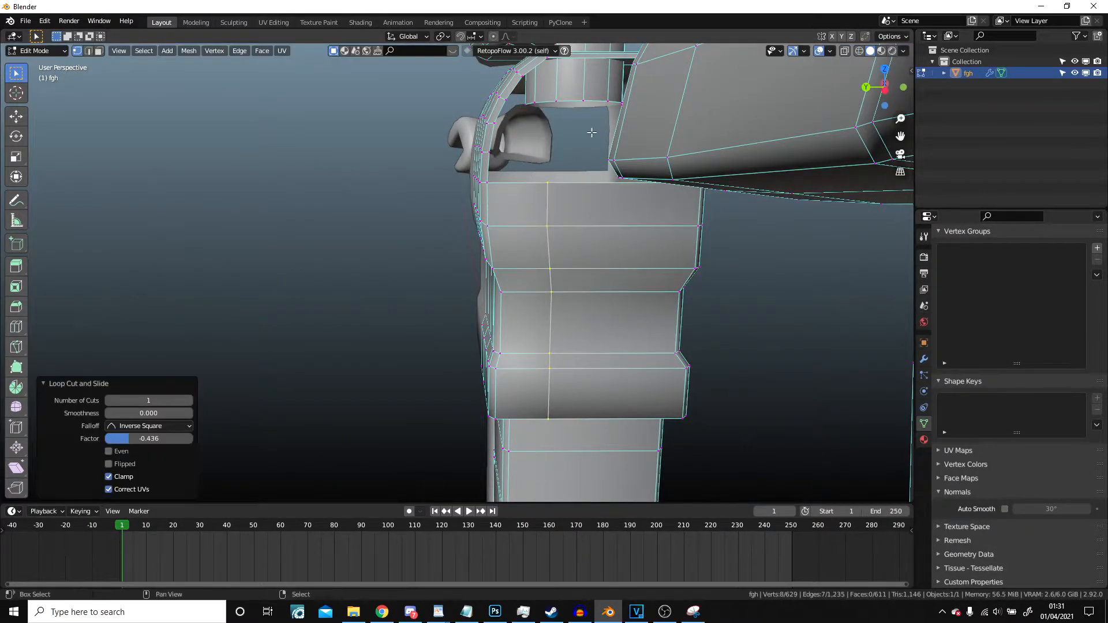
# Step: Select the vertex on the shoulder opening's rim just above its lower corner
pyautogui.keyDown('shift'); pyautogui.moveTo(591, 131); pyautogui.dragTo(540, 248, button='middle'); pyautogui.keyUp('shift')
pyautogui.scroll(4, 456, 271)
pyautogui.rightClick(441, 241)
pyautogui.keyDown('shift'); pyautogui.moveTo(441, 241); pyautogui.dragTo(444, 266, button='middle'); pyautogui.keyUp('shift')
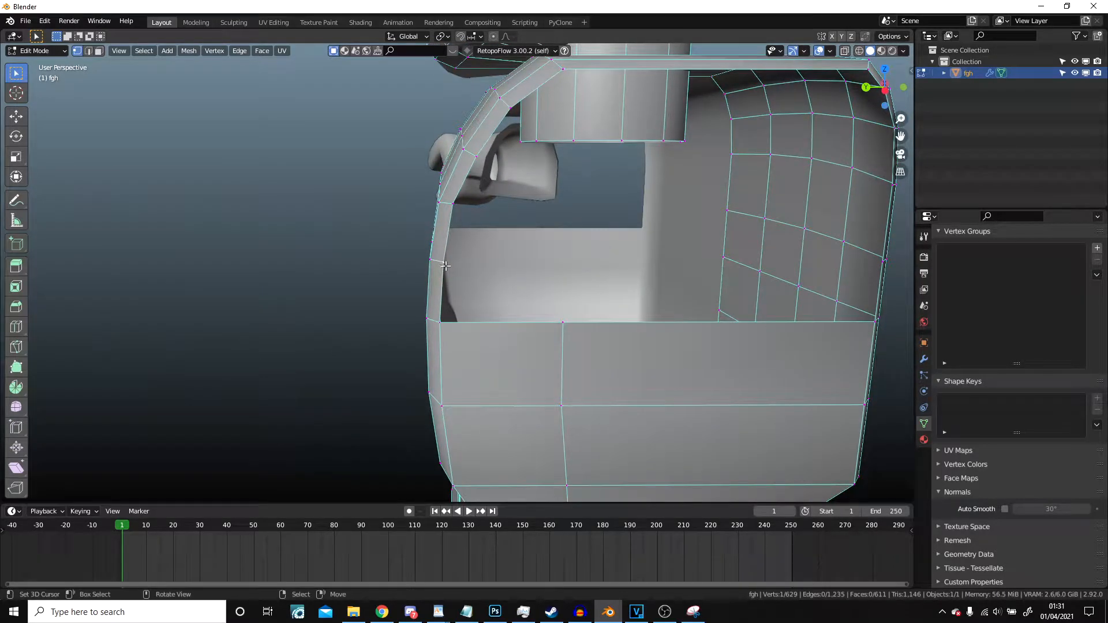
# Step: Fill the rear part of the shoulder opening with a face between the rim vertices and the side panel below
pyautogui.scroll(-2, 494, 245)
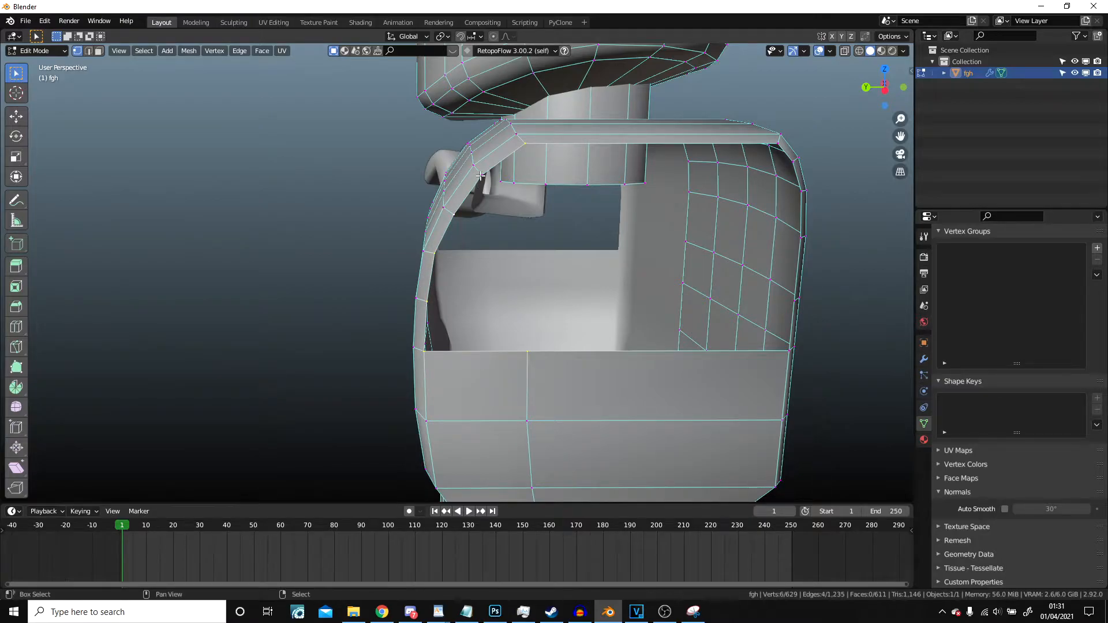
pyautogui.press('f')
pyautogui.moveTo(563, 225); pyautogui.dragTo(530, 329, button='middle')
pyautogui.scroll(-3, 531, 338)
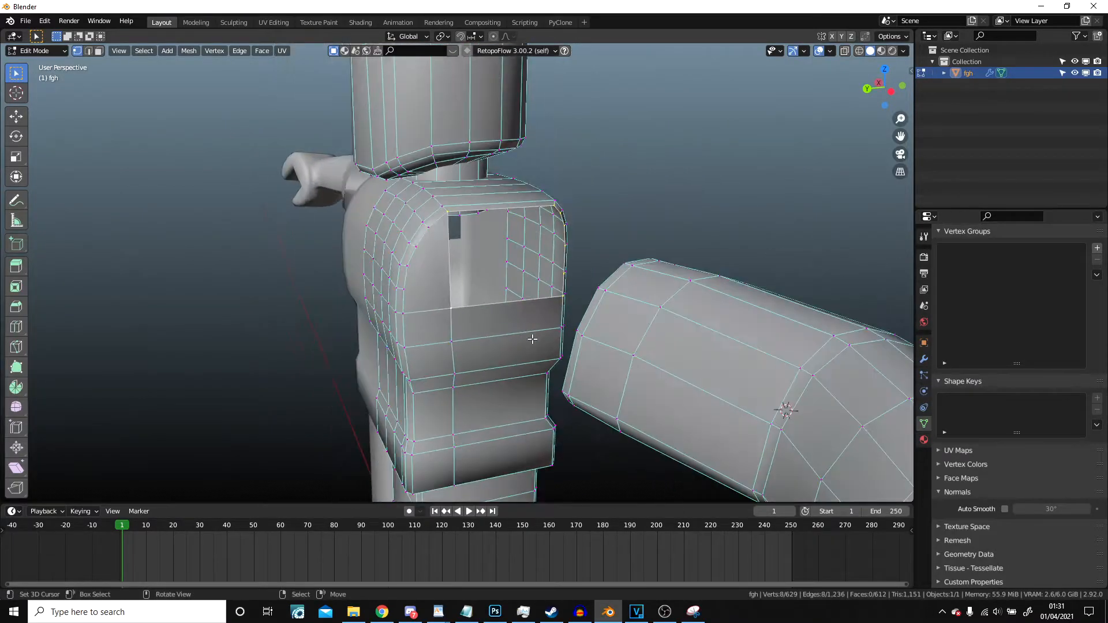
pyautogui.scroll(4, 447, 297)
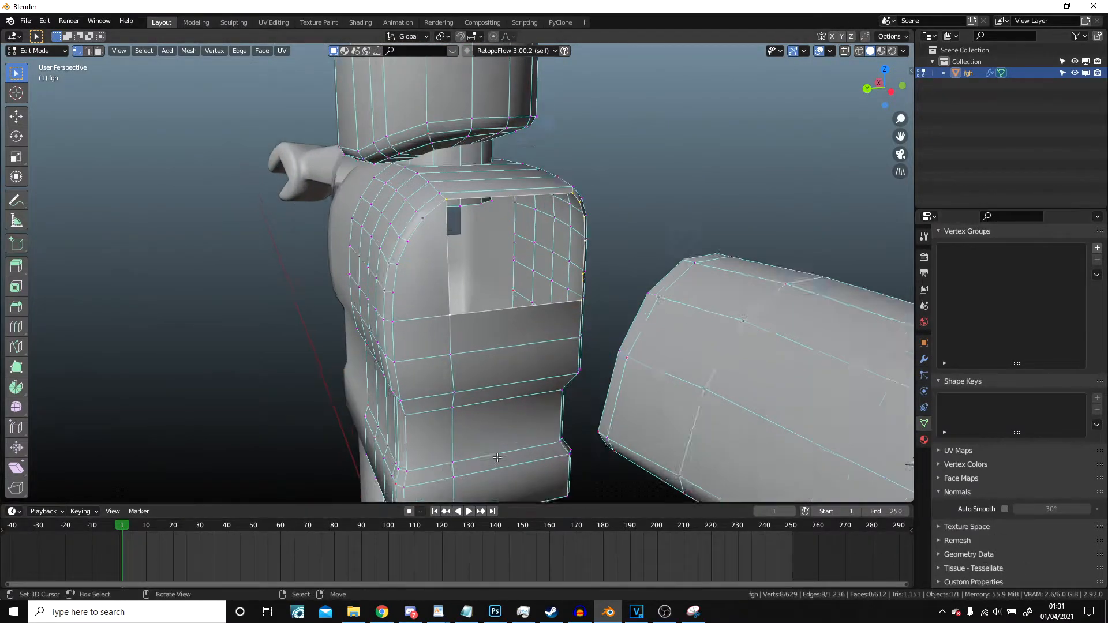
pyautogui.moveTo(400, 288); pyautogui.dragTo(49, 6, button='middle')
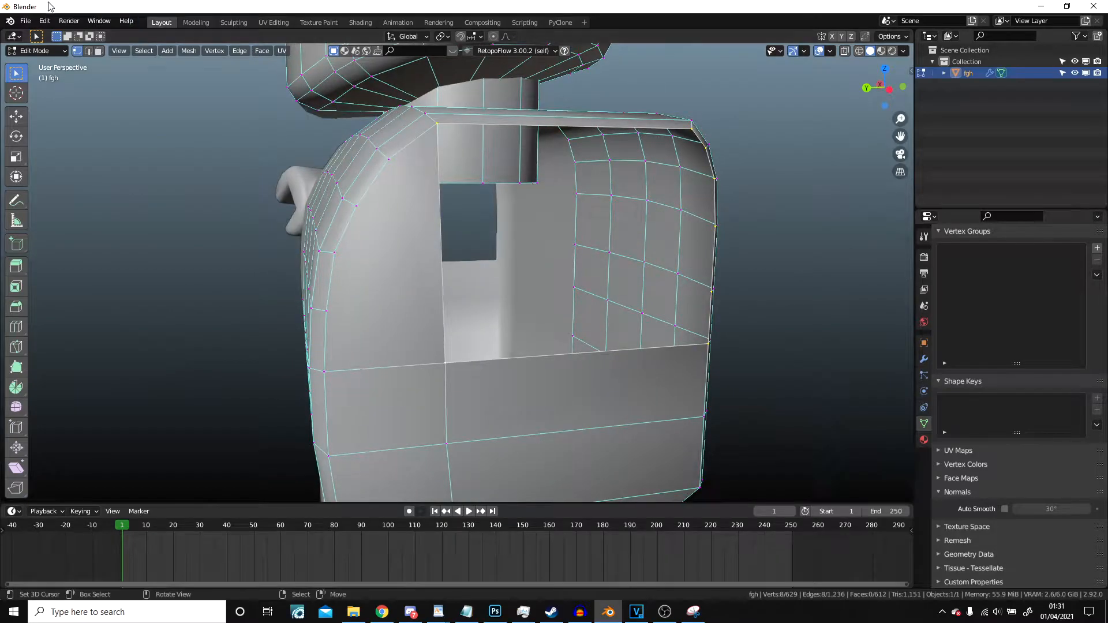
# Step: Subdivide the new face's vertical inner edge twice, connecting the added points to the rim, and slide the upper point by about 0.105
pyautogui.rightClick(436, 283)
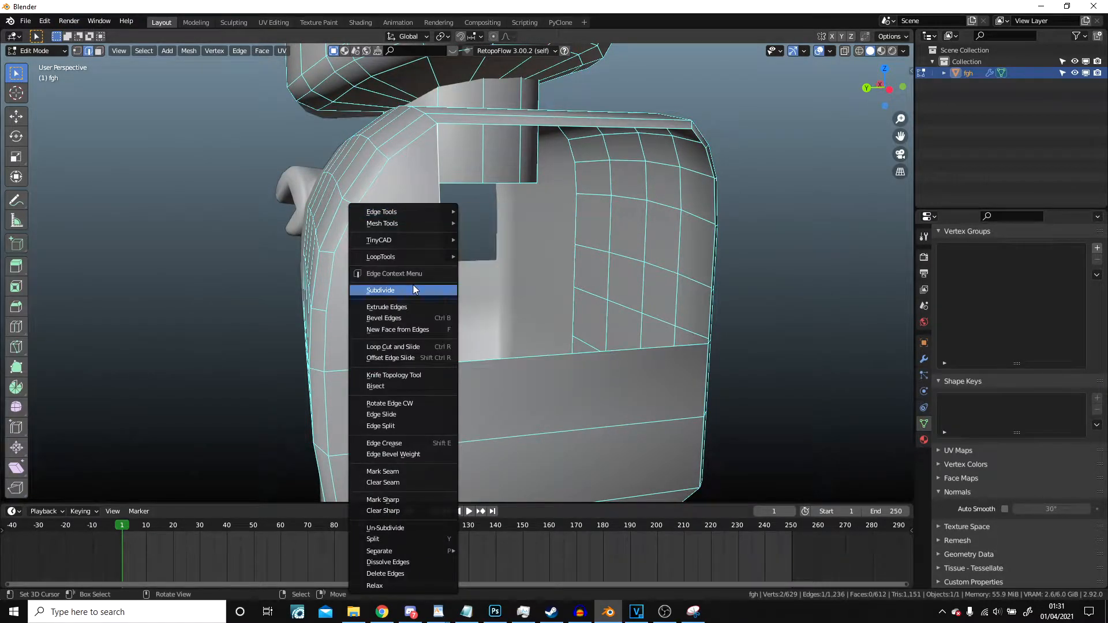
pyautogui.click(413, 285)
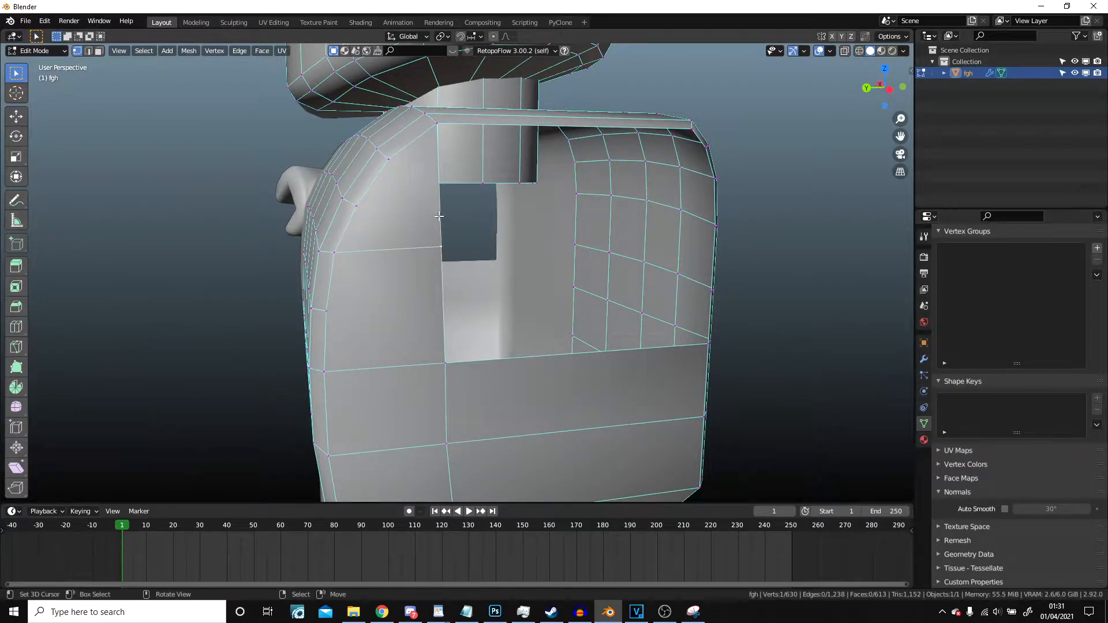
pyautogui.rightClick(433, 134)
pyautogui.click(430, 136)
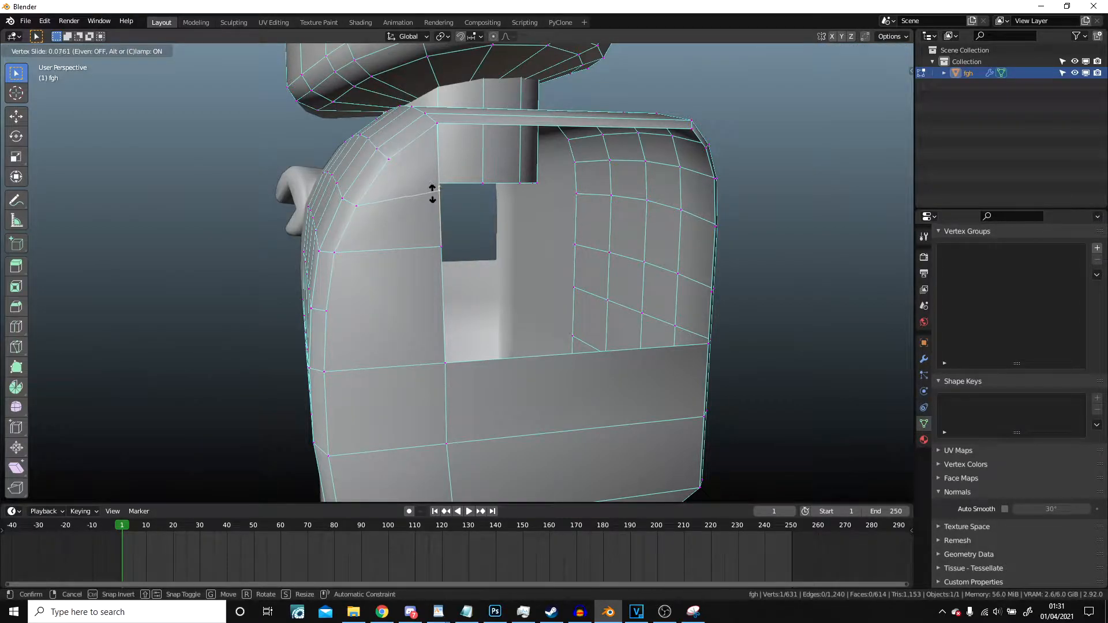
pyautogui.click(433, 193)
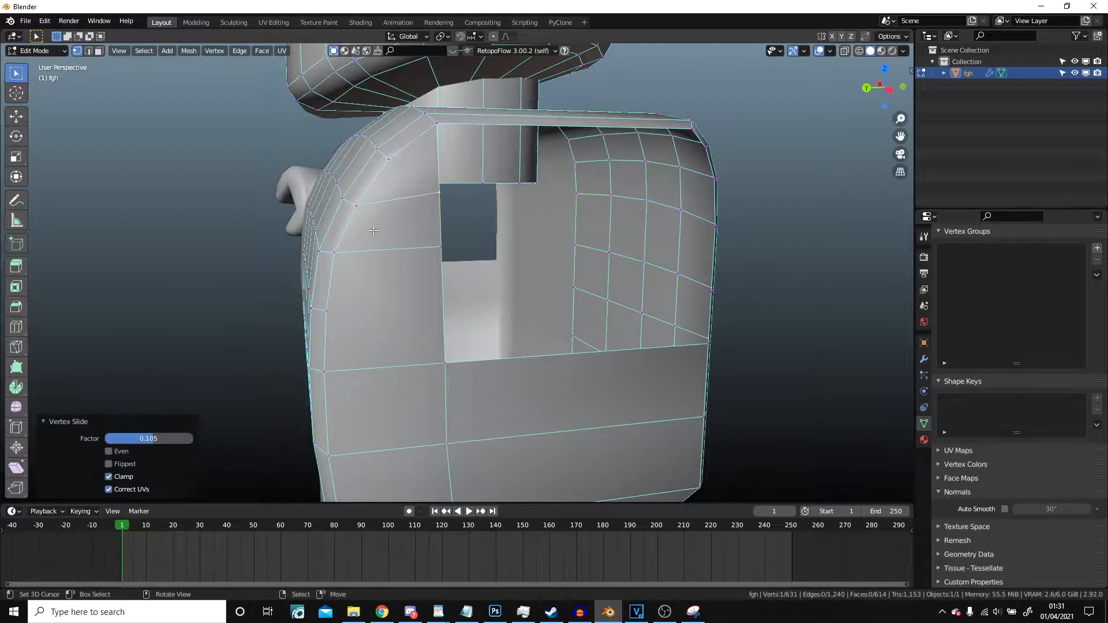
# Step: Subdivide the lower part of that inner edge, connect the point to the rim, and slide the upper point by 0.075
pyautogui.rightClick(439, 370)
pyautogui.click(392, 330)
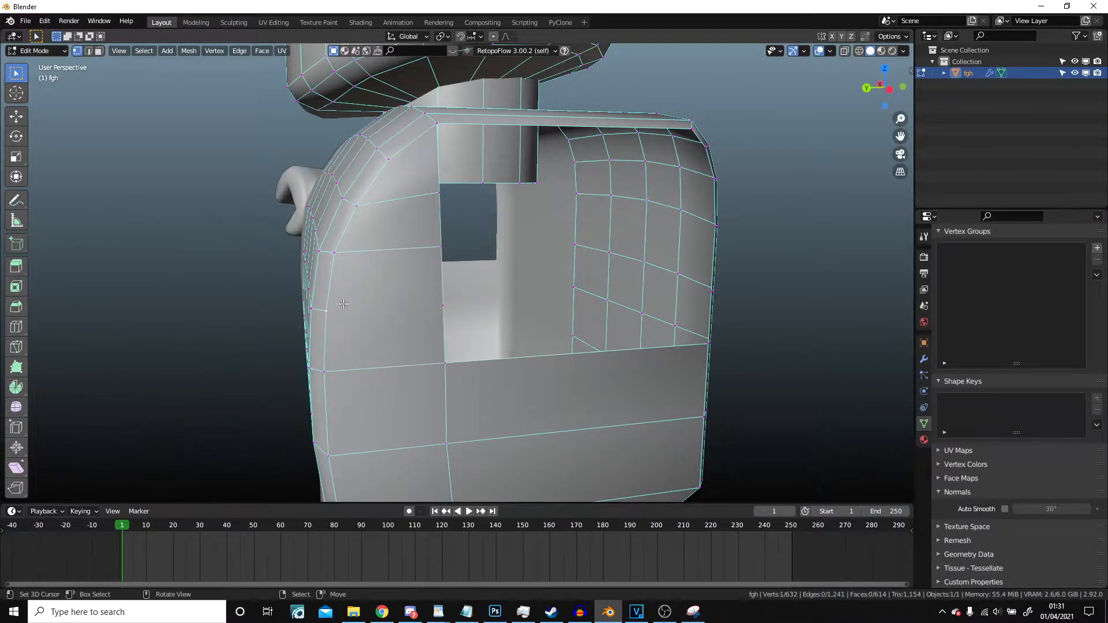
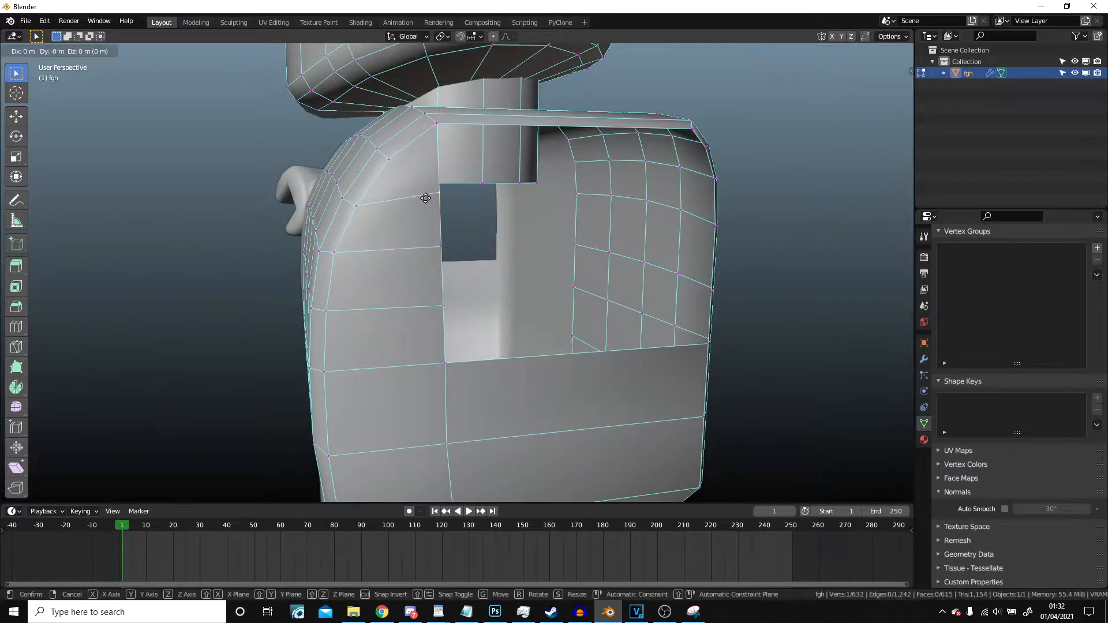
pyautogui.click(425, 198)
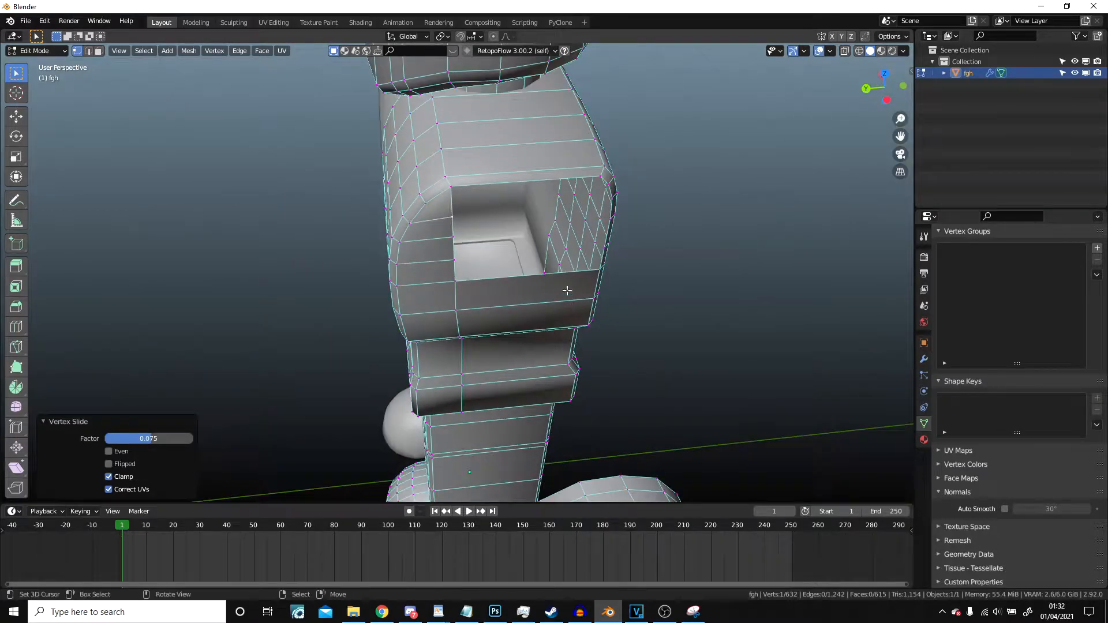
# Step: Add loop cuts across the shoulder top and down the torso side at the arm opening, and select the opening's rim loop
pyautogui.moveTo(561, 287); pyautogui.dragTo(518, 269, button='middle')
pyautogui.click(474, 306)
pyautogui.rightClick(474, 306)
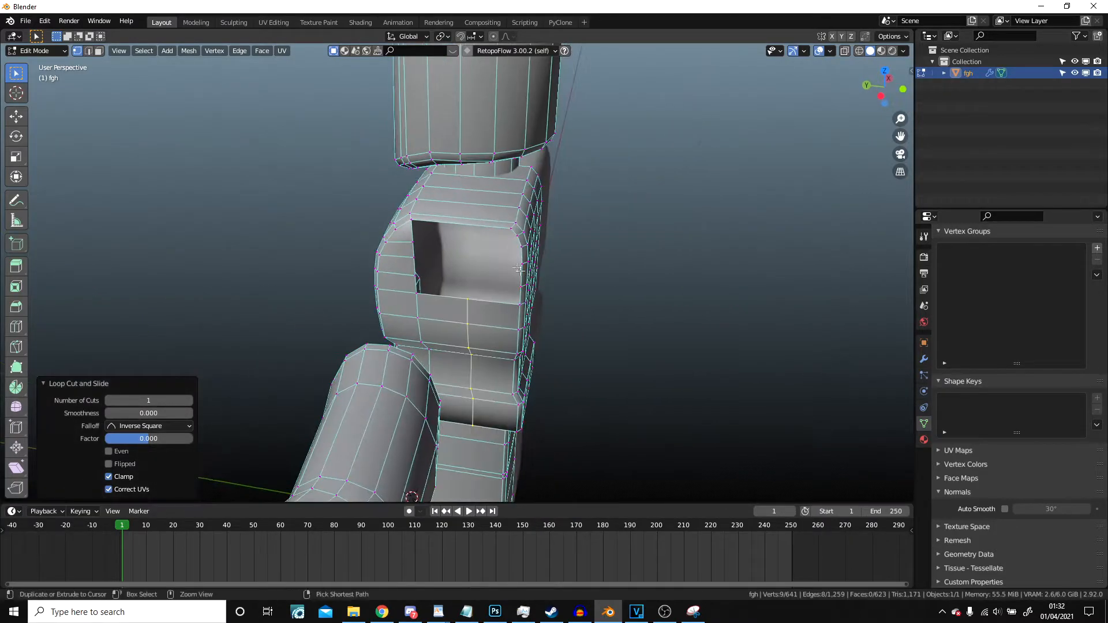
pyautogui.rightClick(485, 200)
pyautogui.moveTo(485, 200); pyautogui.dragTo(544, 162, button='middle')
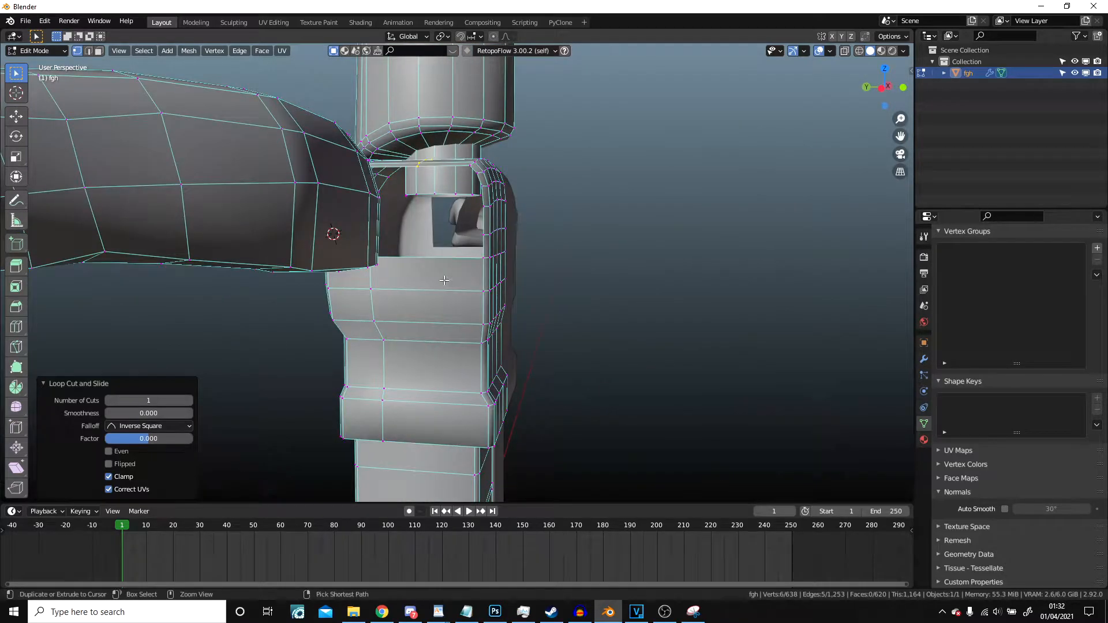
pyautogui.moveTo(444, 279); pyautogui.dragTo(468, 291, button='middle')
pyautogui.keyDown('alt'); pyautogui.rightClick(472, 271); pyautogui.keyUp('alt')
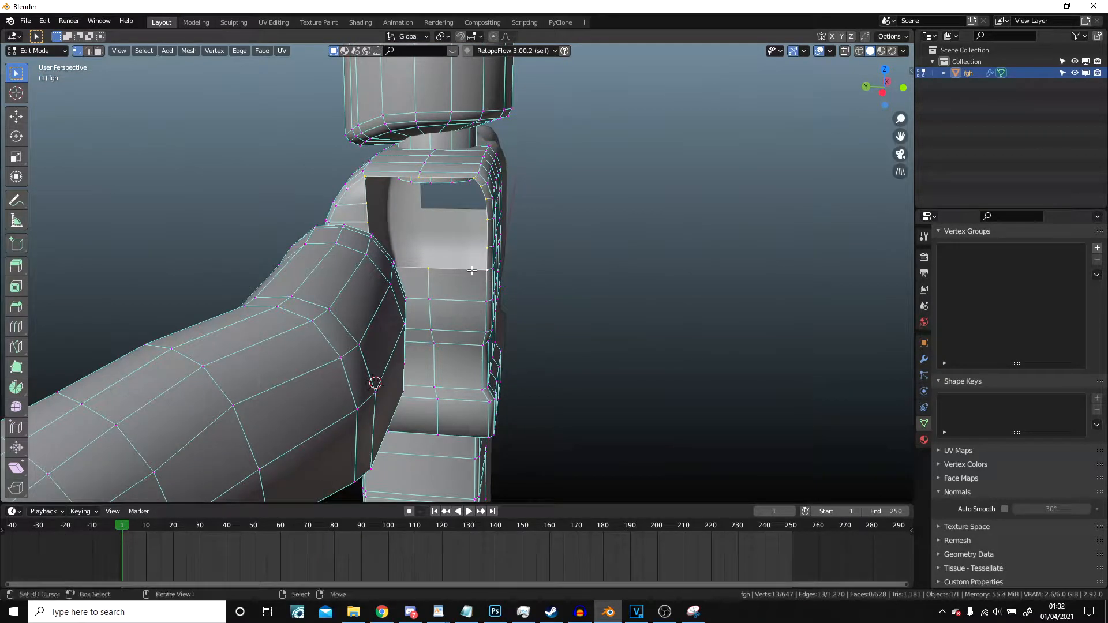
# Step: Dissolve the extra horizontal edge loop across the upper front of the torso
pyautogui.moveTo(465, 234)
pyautogui.mouseDown(button='middle')
pyautogui.moveTo(482, 220)
pyautogui.moveTo(445, 262)
pyautogui.moveTo(596, 225)
pyautogui.moveTo(513, 254)
pyautogui.moveTo(495, 331)
pyautogui.moveTo(453, 371)
pyautogui.moveTo(502, 358)
pyautogui.moveTo(439, 300)
pyautogui.moveTo(480, 243)
pyautogui.mouseUp(button='middle')
pyautogui.scroll(4, 479, 243)
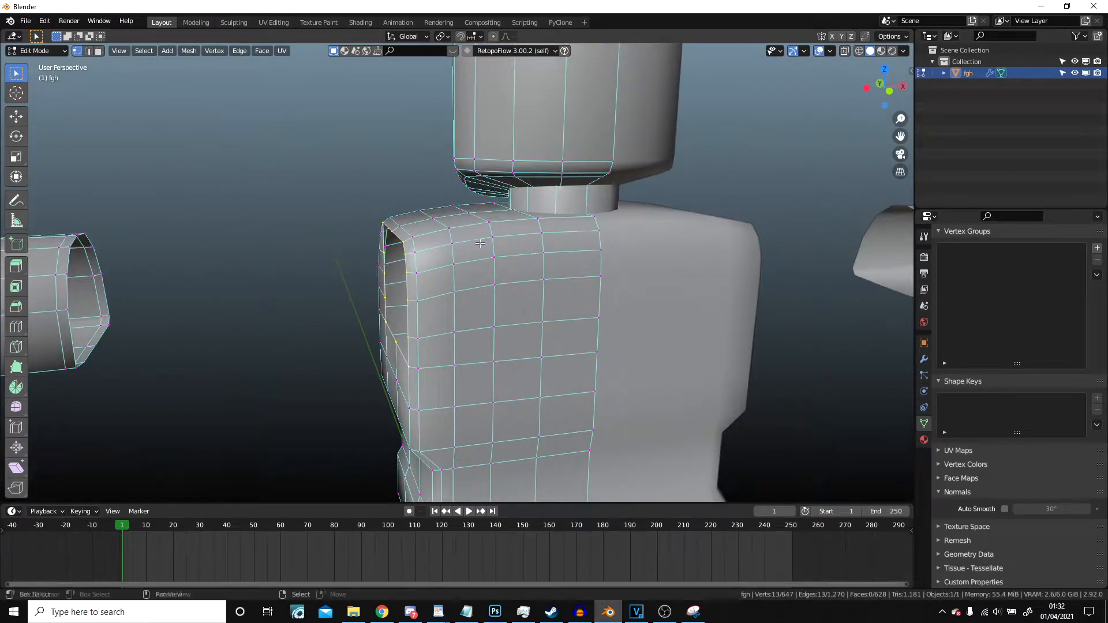
pyautogui.moveTo(478, 285); pyautogui.dragTo(392, 240, button='middle')
pyautogui.keyDown('shift'); pyautogui.moveTo(509, 164); pyautogui.dragTo(459, 256, button='middle'); pyautogui.keyUp('shift')
pyautogui.press('x')
pyautogui.click(443, 307)
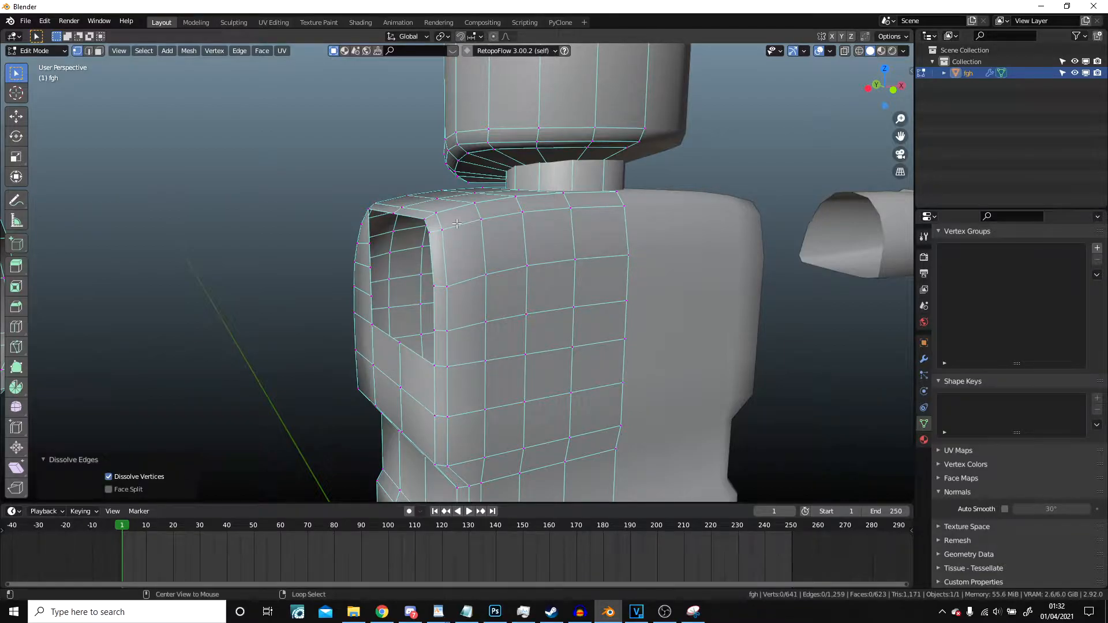
# Step: Slide the neighbouring horizontal edge loop on the upper torso to even out the spacing around the arm opening
pyautogui.press('g')
pyautogui.press('g')
pyautogui.click(461, 238)
pyautogui.moveTo(462, 238); pyautogui.dragTo(526, 286, button='middle')
pyautogui.press('Tab')
pyautogui.press('Tab')
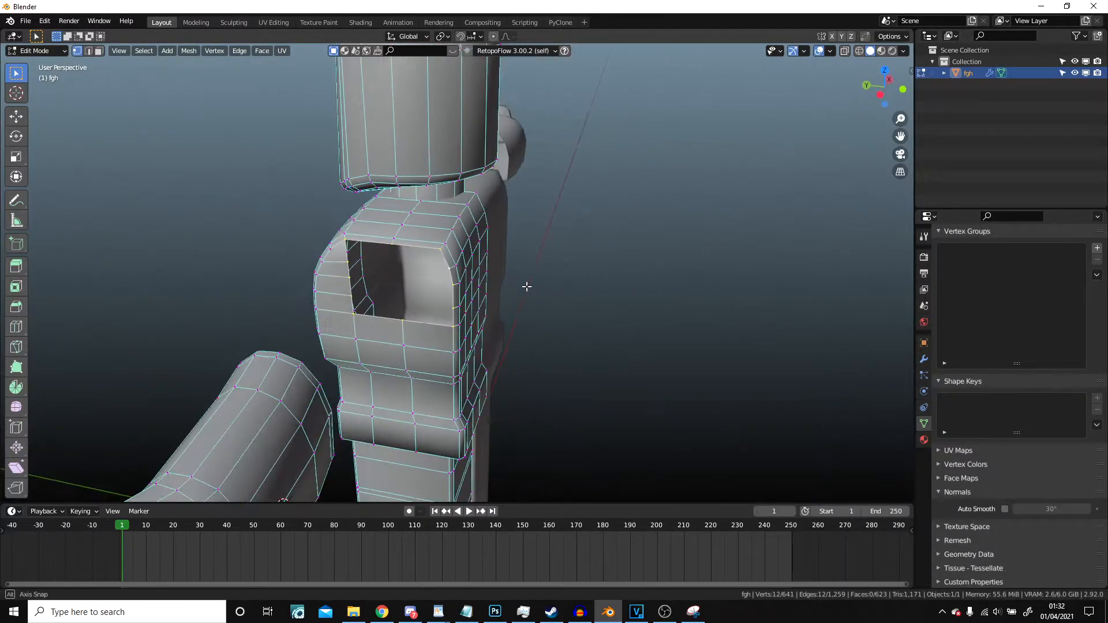
# Step: Select the whole detached arm and move it along the X axis close to the shoulder opening
pyautogui.moveTo(526, 388); pyautogui.dragTo(317, 279, button='middle')
pyautogui.scroll(-2, 270, 252)
pyautogui.press('a')
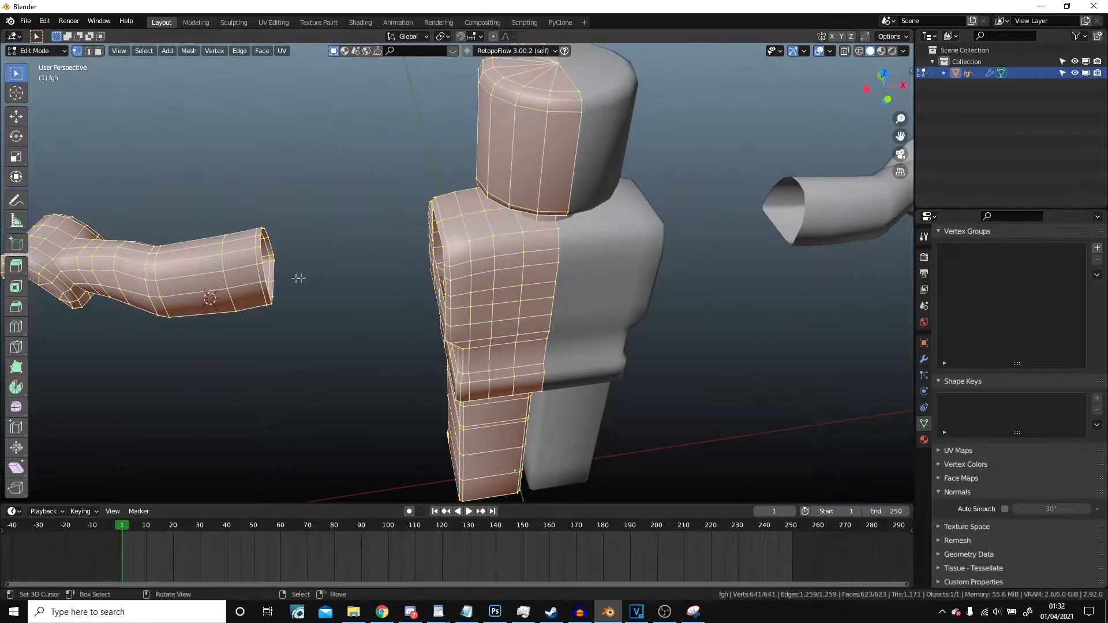
pyautogui.hotkey('alt', 'a')
pyautogui.press('g')
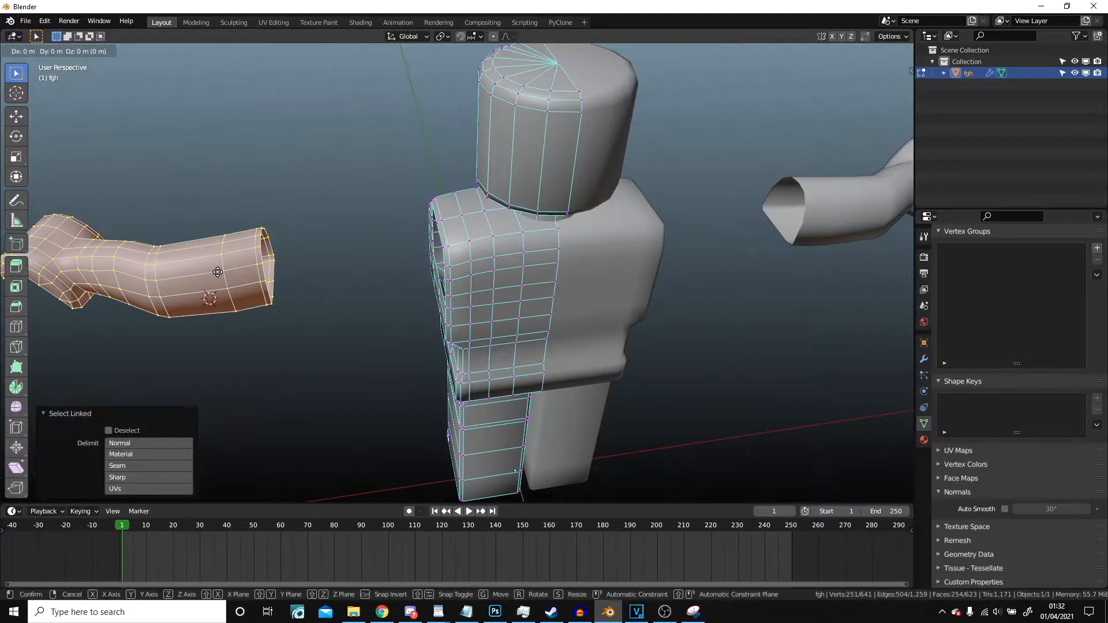
pyautogui.press('x')
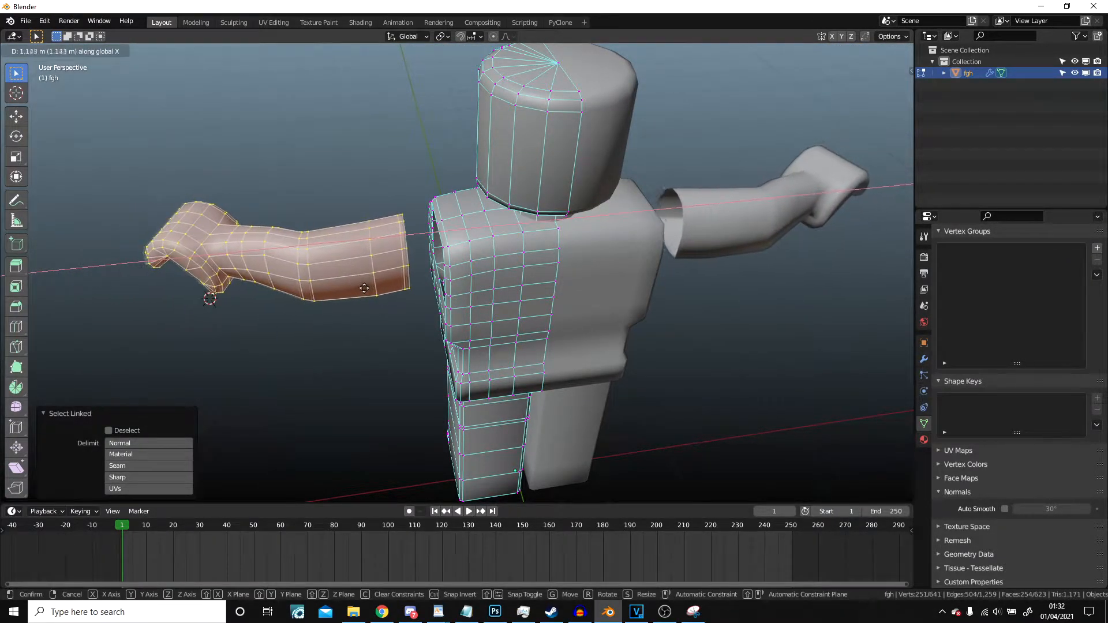
pyautogui.click(390, 293)
# Step: Move the arm about -0.075 m along the Y axis to line it up with the shoulder opening
pyautogui.moveTo(390, 293); pyautogui.dragTo(424, 248, button='middle')
pyautogui.press('g')
pyautogui.click(464, 301)
# Step: Examine the gap between the arm's open end and the shoulder opening from several angles
pyautogui.scroll(5, 508, 260)
pyautogui.scroll(2, 399, 273)
pyautogui.scroll(-6, 446, 301)
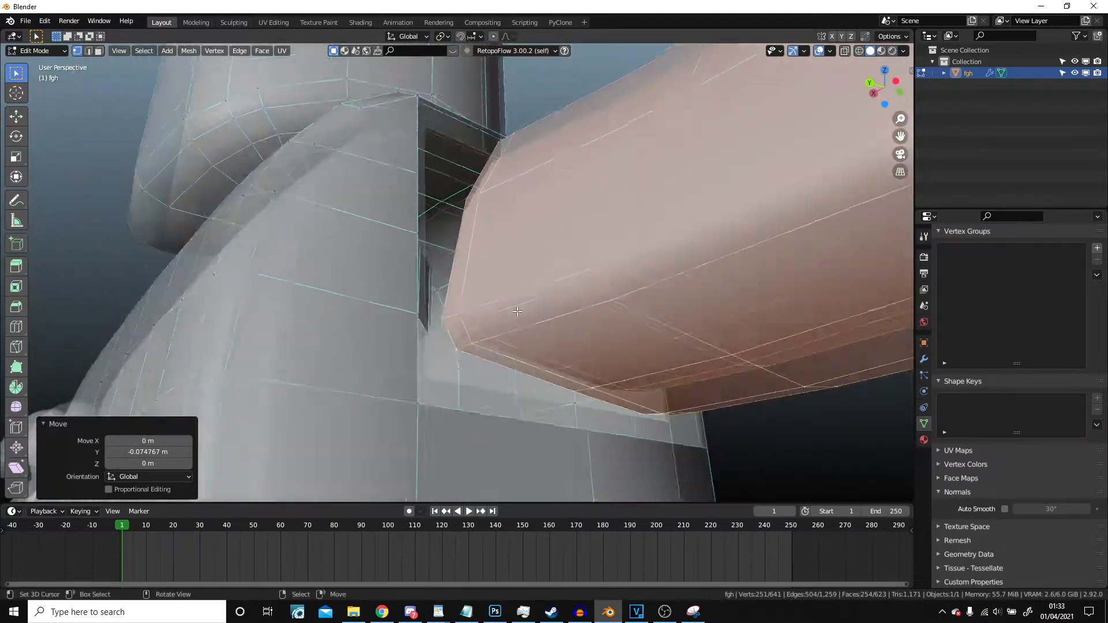
pyautogui.moveTo(446, 301); pyautogui.dragTo(506, 216, button='middle')
pyautogui.scroll(2, 506, 216)
pyautogui.moveTo(514, 191); pyautogui.dragTo(430, 264, button='middle')
pyautogui.scroll(3, 507, 215)
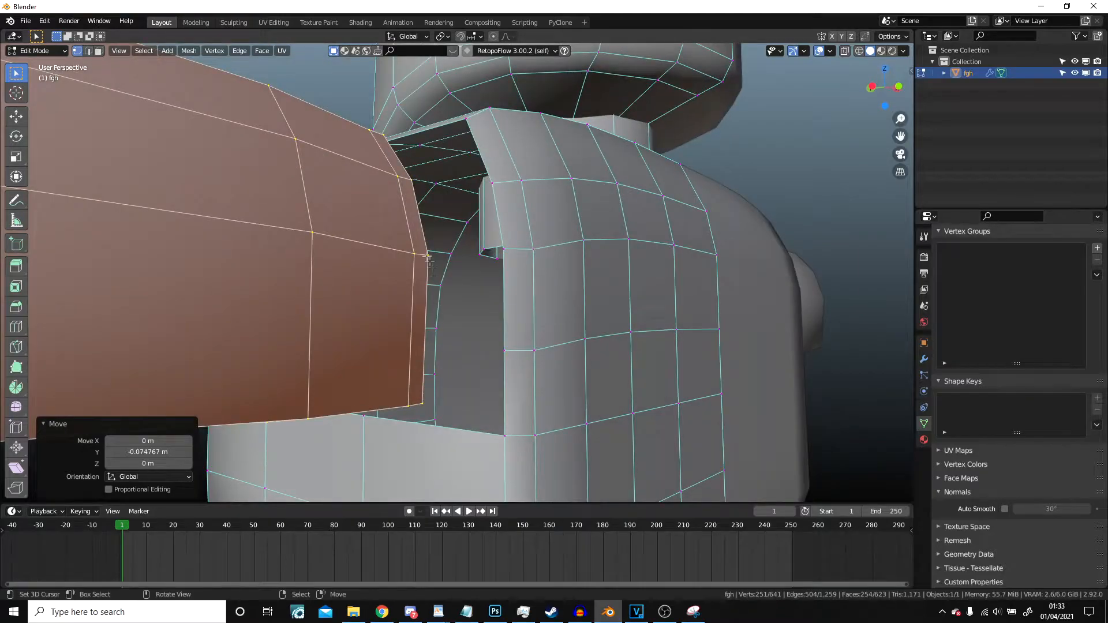
pyautogui.keyDown('shift'); pyautogui.moveTo(437, 315); pyautogui.dragTo(422, 286, button='middle'); pyautogui.keyUp('shift')
pyautogui.moveTo(260, 166); pyautogui.dragTo(190, 135, button='middle')
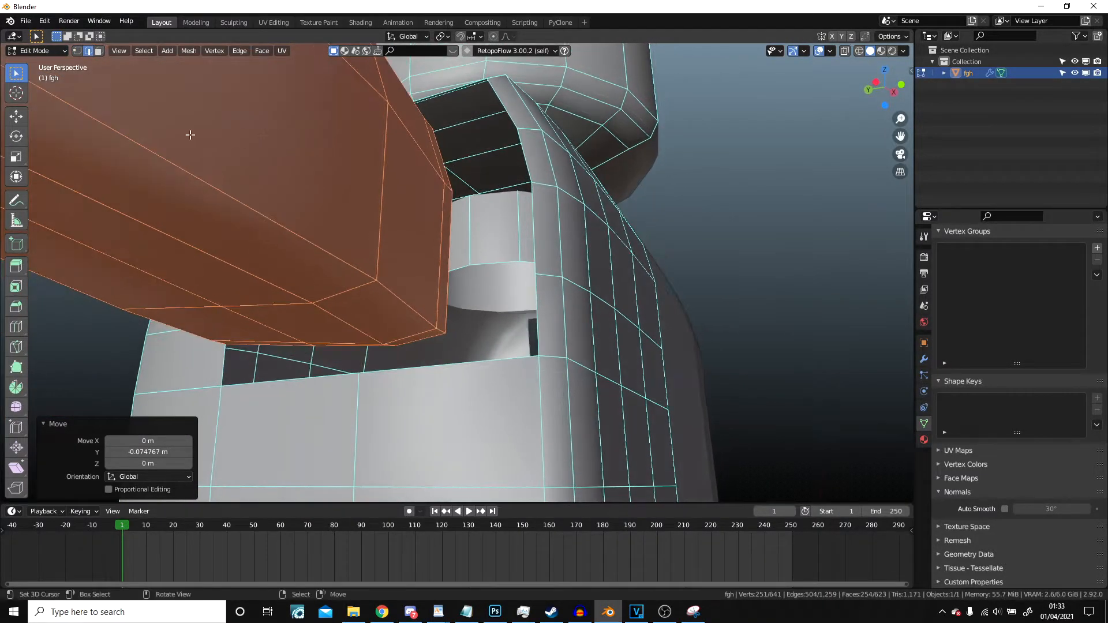
# Step: In front wireframe view, move the arm about 0.038 m in X and -0.032 m in Z against the torso's side
pyautogui.click(77, 51)
pyautogui.scroll(-2, 359, 188)
pyautogui.press('KP_1')
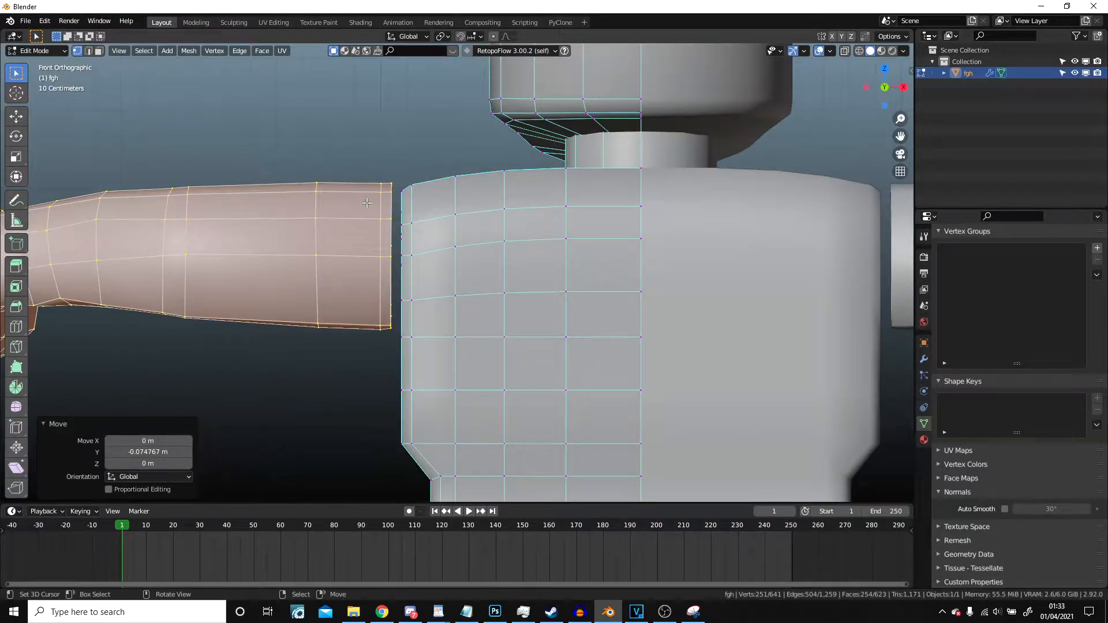
pyautogui.scroll(2, 373, 276)
pyautogui.click(332, 282)
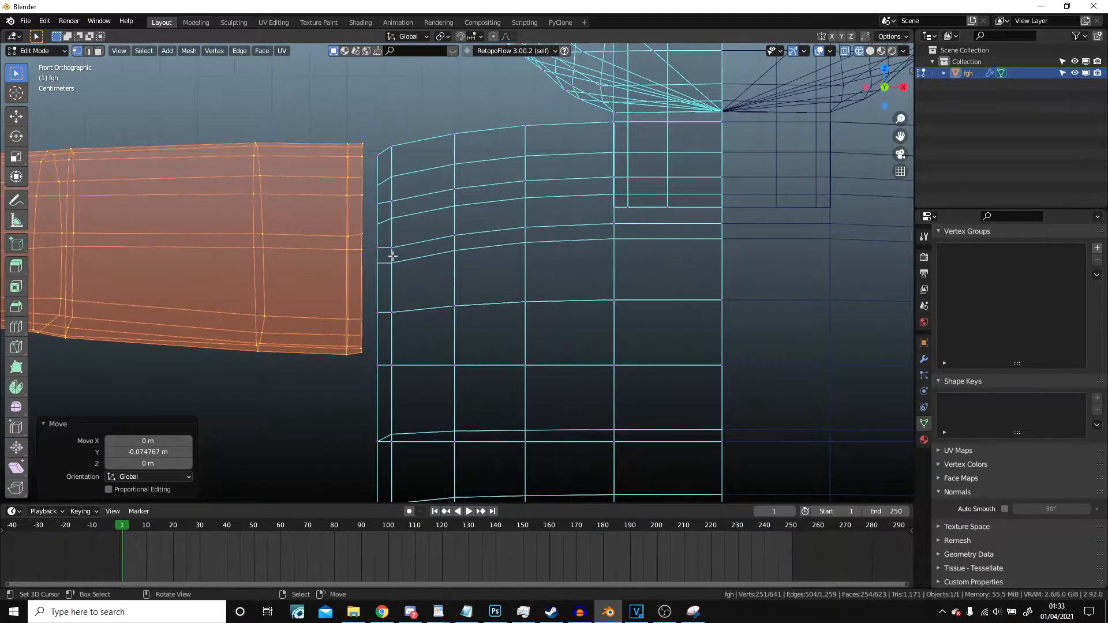
pyautogui.press('g')
pyautogui.click(407, 267)
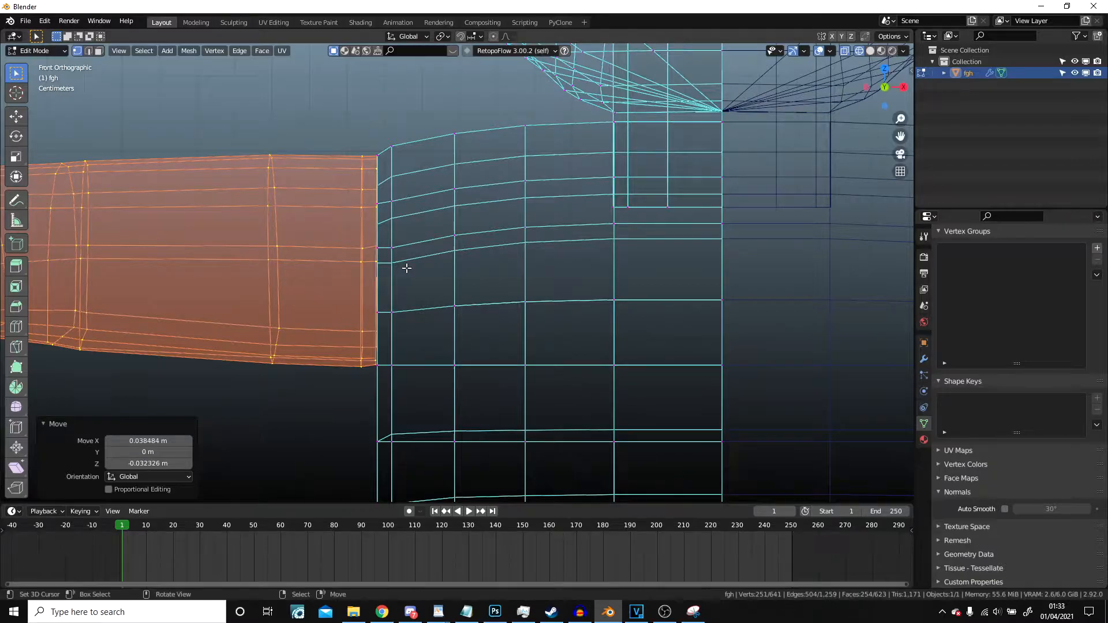
# Step: Return to solid shading and move the arm about 0.04 m along the Y axis to center it in the opening
pyautogui.press('z')
pyautogui.click(474, 268)
pyautogui.moveTo(383, 263)
pyautogui.mouseDown(button='middle')
pyautogui.moveTo(475, 320)
pyautogui.moveTo(509, 305)
pyautogui.moveTo(470, 246)
pyautogui.mouseUp(button='middle')
pyautogui.press('g')
pyautogui.press('x')
pyautogui.press('y')
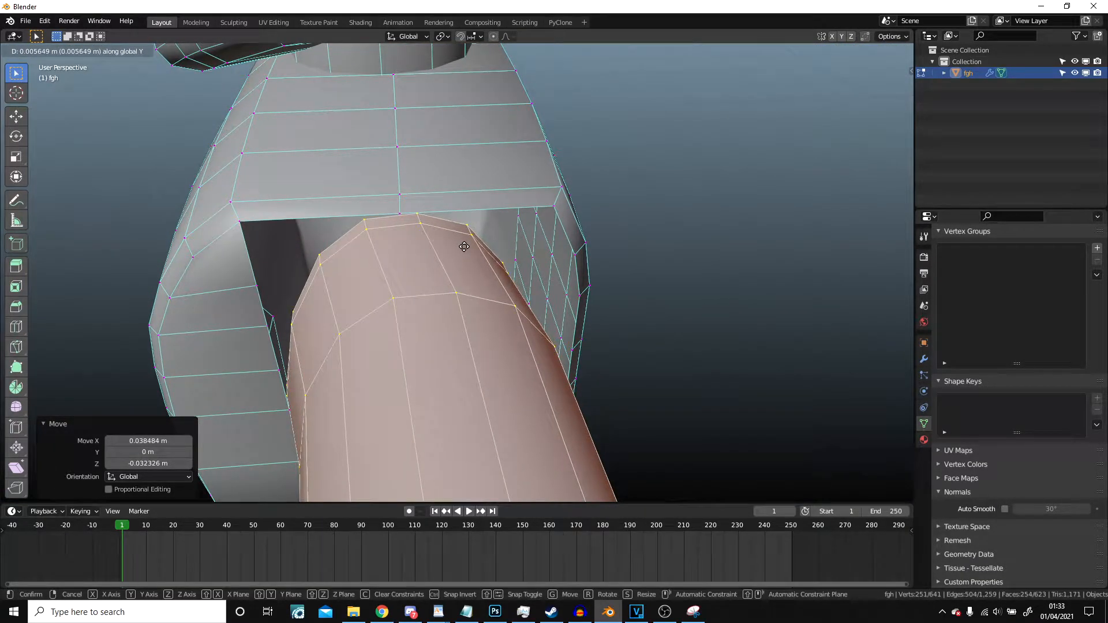
pyautogui.click(405, 242)
# Step: Enable proportional editing and move the small lower rear face at the arm's end about -0.048 m in Y
pyautogui.moveTo(405, 242); pyautogui.dragTo(437, 148, button='middle')
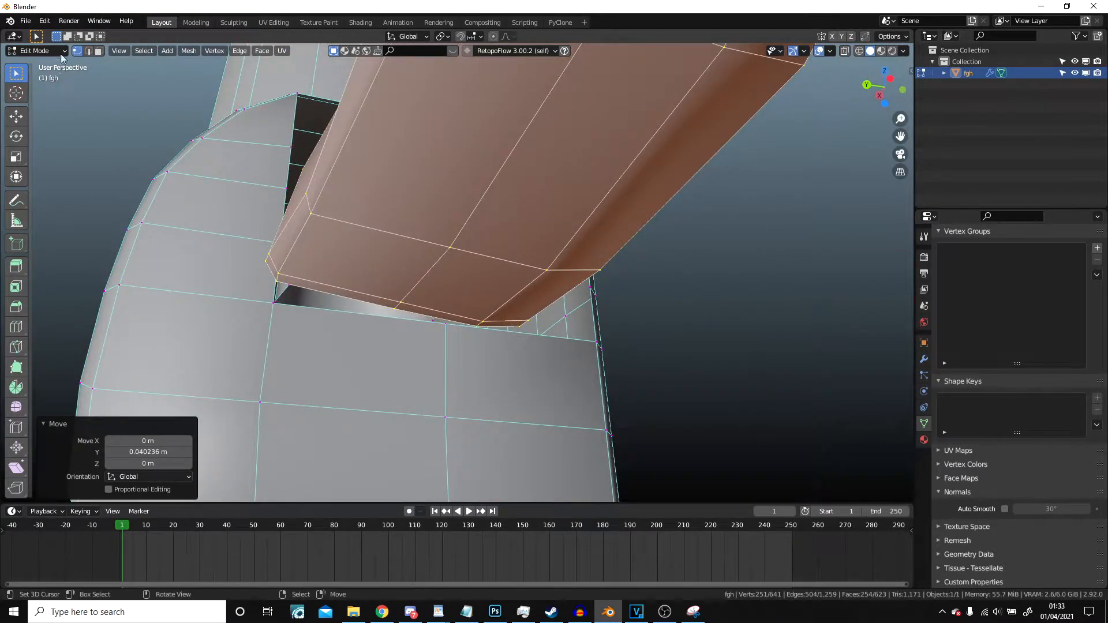
pyautogui.click(99, 51)
pyautogui.rightClick(271, 264)
pyautogui.moveTo(271, 265); pyautogui.dragTo(255, 205, button='middle')
pyautogui.press('g')
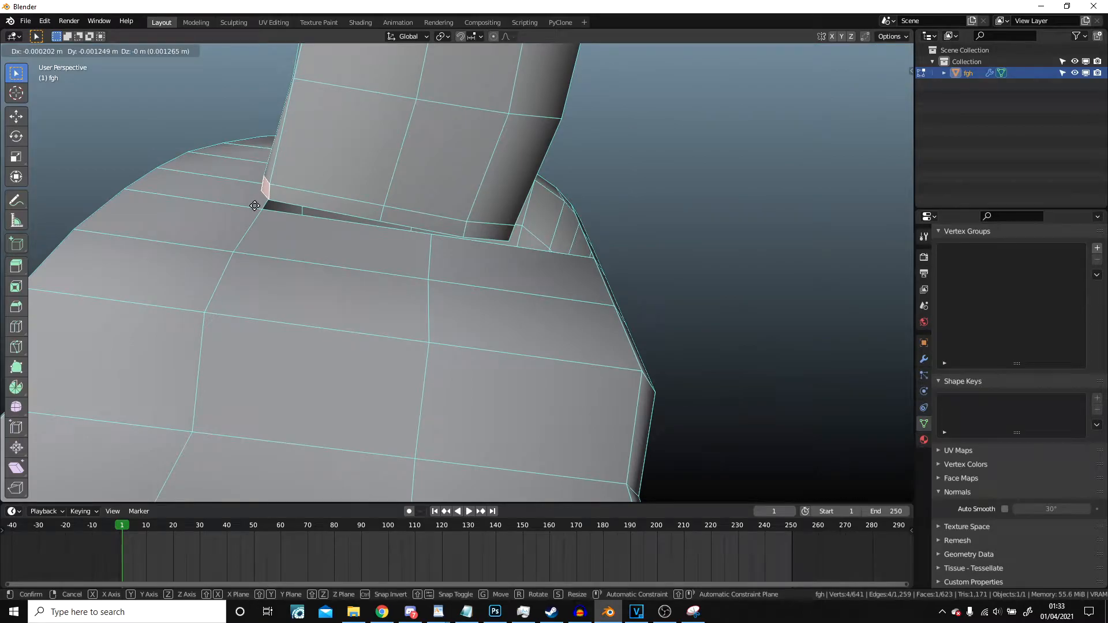
pyautogui.press('Escape')
pyautogui.press('o')
pyautogui.press('g')
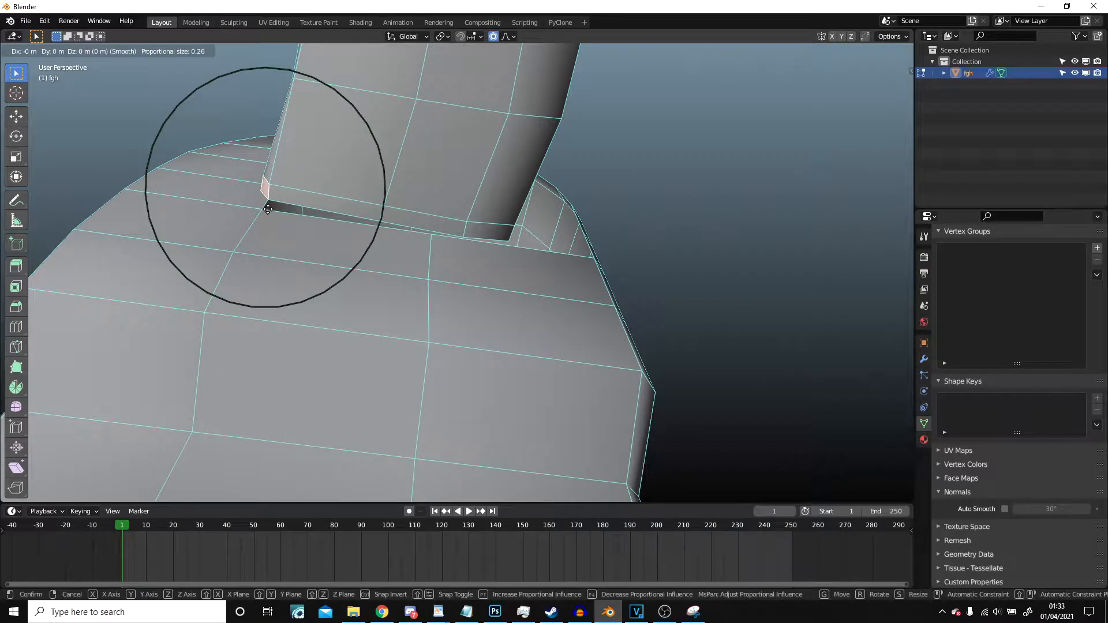
pyautogui.click(289, 215)
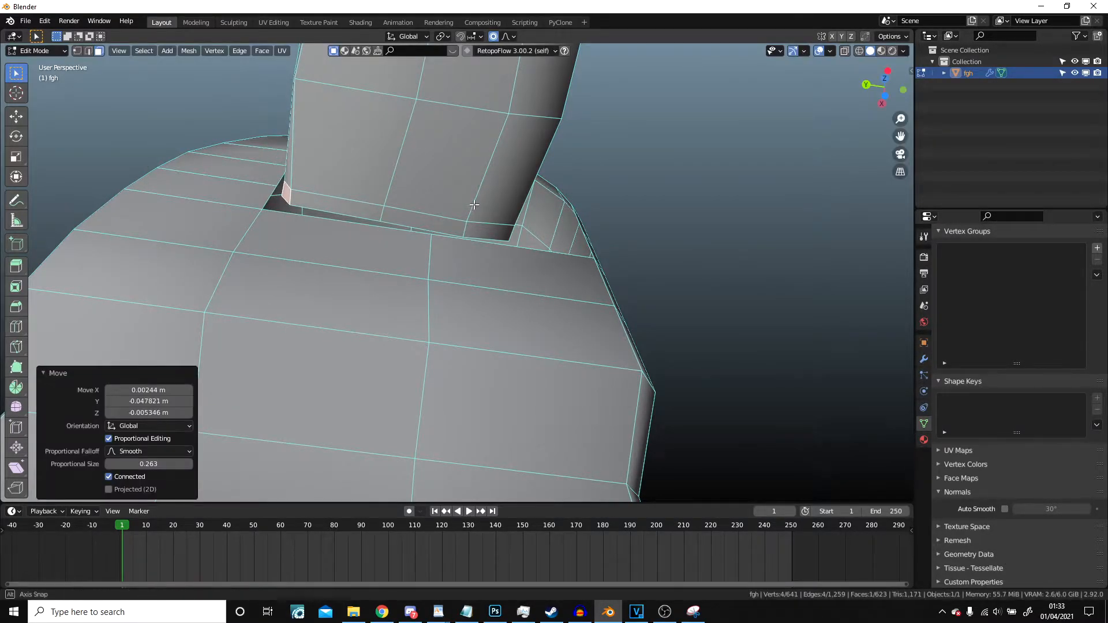
# Step: With proportional editing, move the front face at the arm's end about -0.056 m in Y and the face farther along about -0.012 m
pyautogui.moveTo(289, 215); pyautogui.dragTo(450, 222, button='middle')
pyautogui.rightClick(466, 229)
pyautogui.press('g')
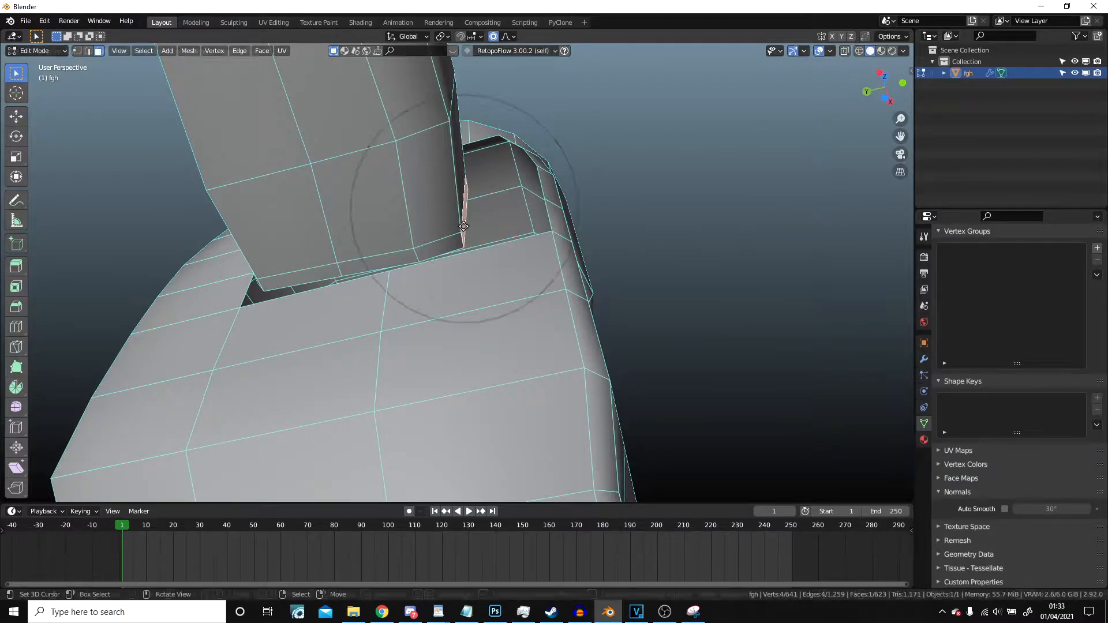
pyautogui.click(486, 220)
pyautogui.moveTo(486, 220); pyautogui.dragTo(461, 165, button='middle')
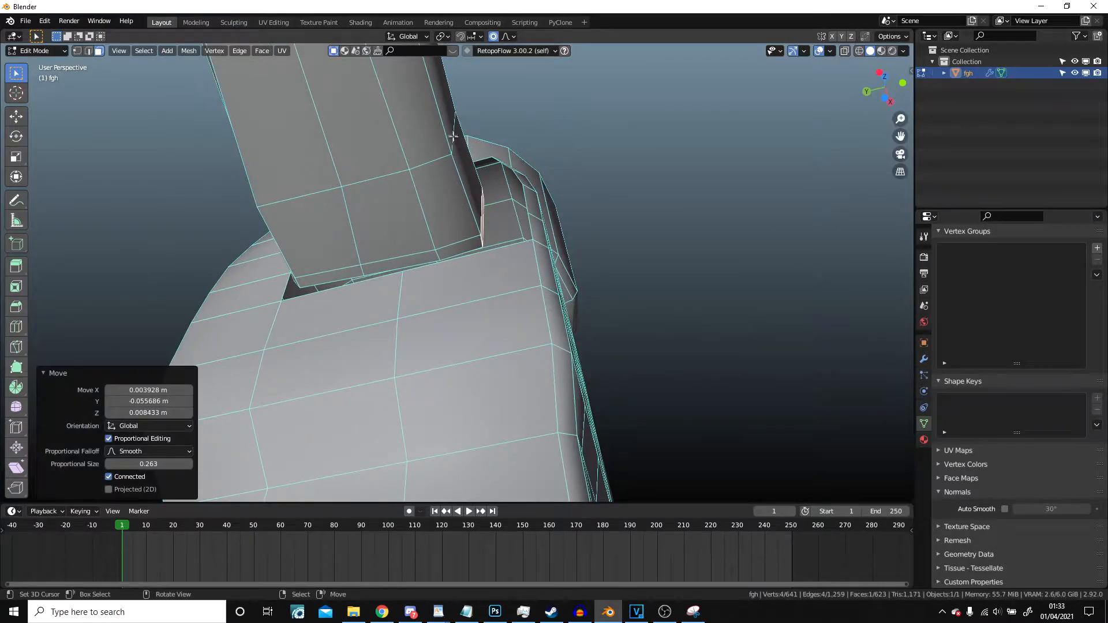
pyautogui.rightClick(451, 134)
pyautogui.press('g')
pyautogui.click(453, 136)
# Step: Merge the arm end's top middle vertex with the middle vertex of the shoulder opening's upper edge at their center
pyautogui.moveTo(453, 135); pyautogui.dragTo(458, 250, button='middle')
pyautogui.scroll(2, 394, 277)
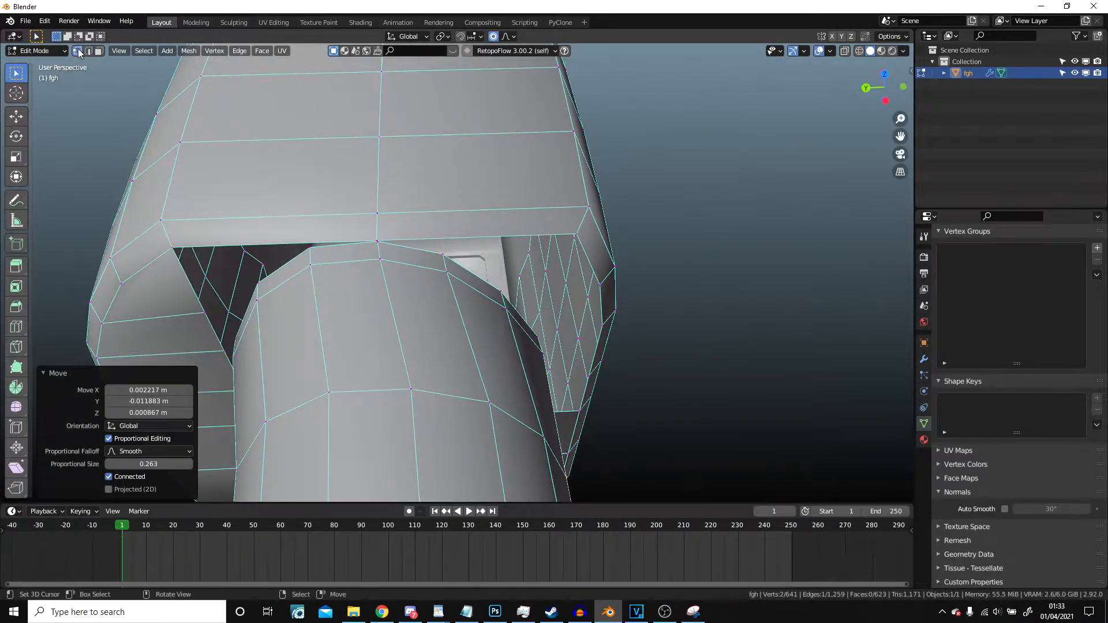
pyautogui.hotkey('shift', 'z')
pyautogui.click(374, 245)
pyautogui.rightClick(384, 243)
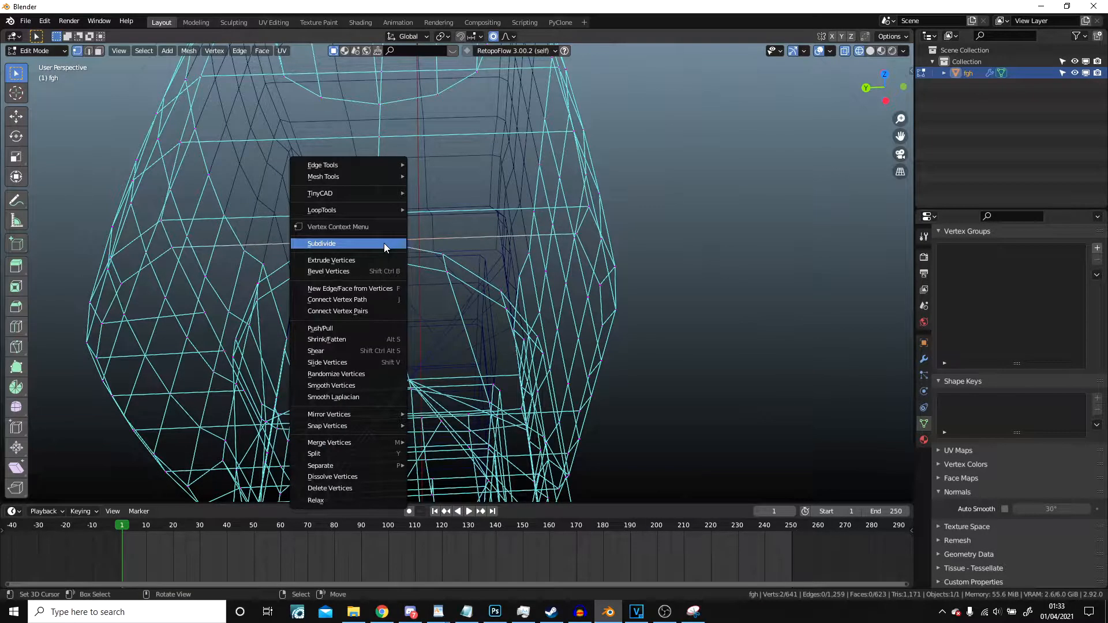
pyautogui.moveTo(341, 443)
pyautogui.click(439, 465)
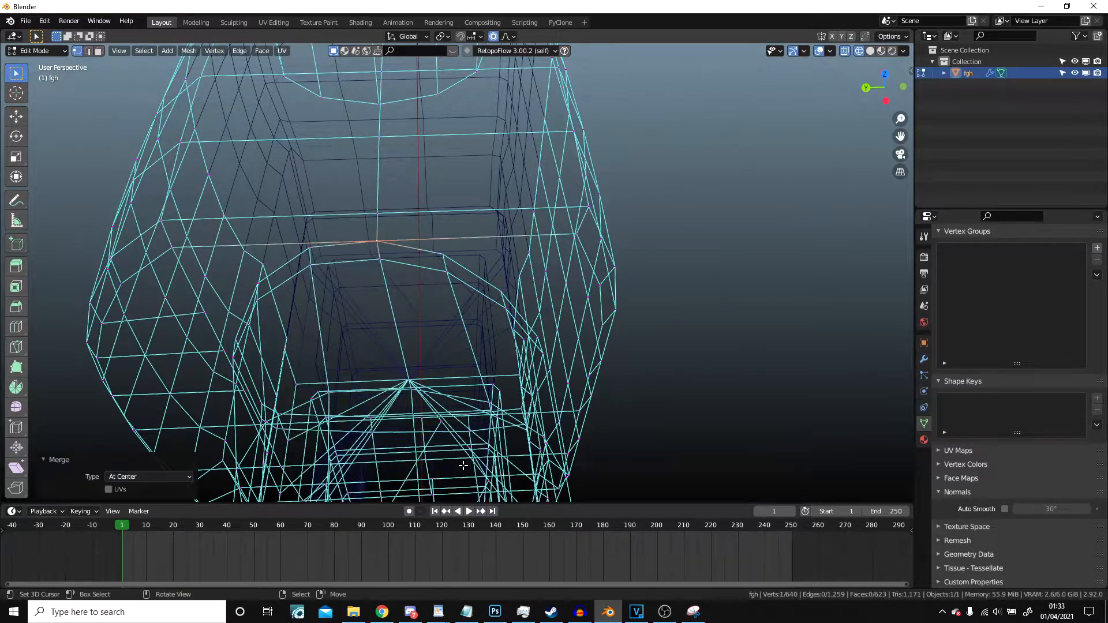
pyautogui.hotkey('shift', 'z')
# Step: Add a centered edge loop on each side of the middle edge line across the torso's shoulder
pyautogui.moveTo(517, 298); pyautogui.dragTo(472, 238, button='middle')
pyautogui.scroll(-3, 467, 275)
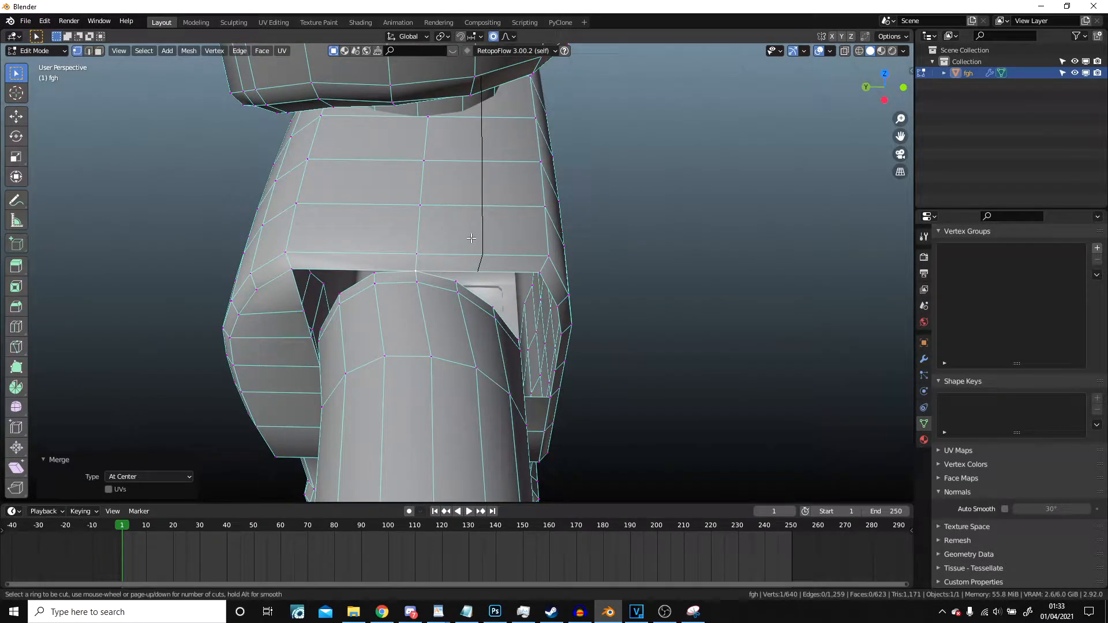
pyautogui.click(471, 238)
pyautogui.rightClick(370, 228)
pyautogui.scroll(3, 368, 227)
# Step: Try to merge the arm end's next upper vertex on the -Y side with the new shoulder loop's vertex at center
pyautogui.rightClick(461, 293)
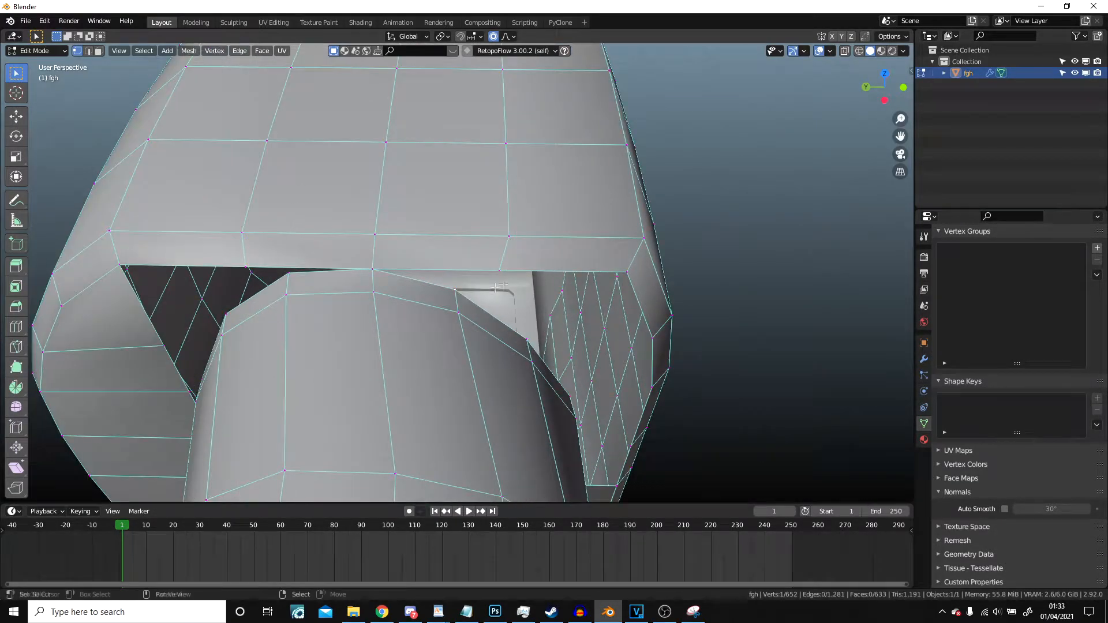
pyautogui.keyDown('shift'); pyautogui.rightClick(506, 277); pyautogui.keyUp('shift')
pyautogui.press('w')
pyautogui.moveTo(476, 311)
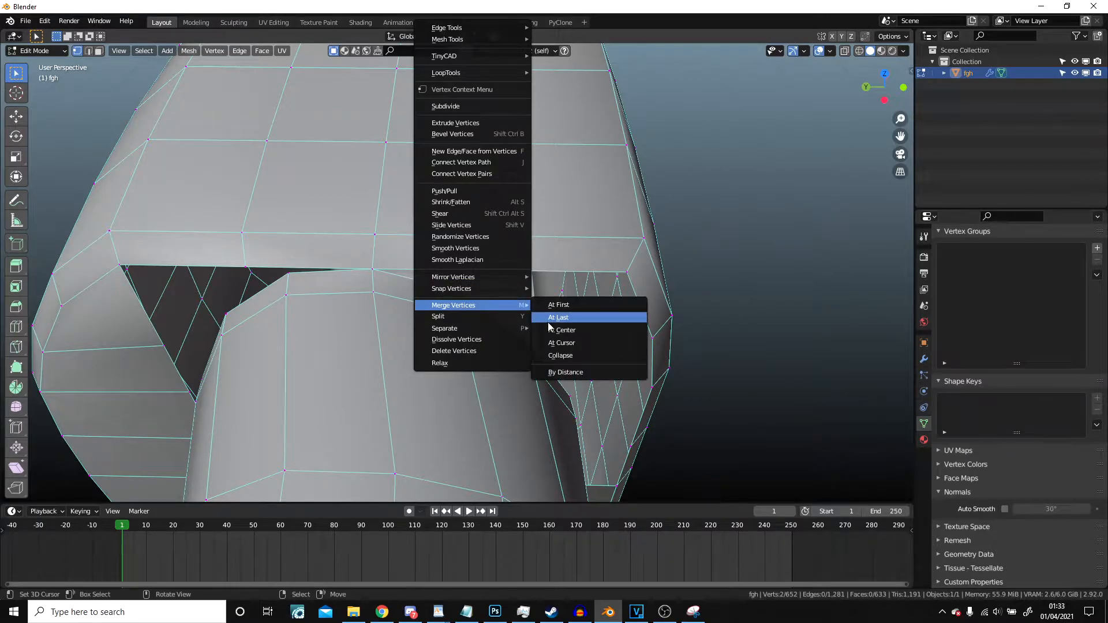
pyautogui.click(562, 330)
pyautogui.rightClick(463, 322)
pyautogui.press('g')
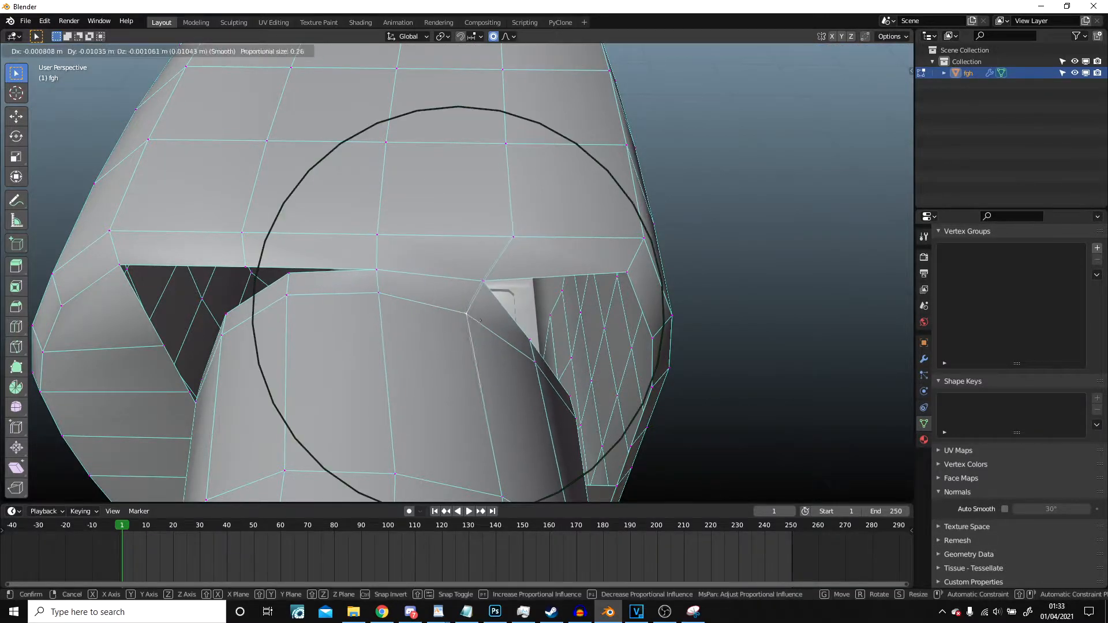
pyautogui.rightClick(487, 319)
pyautogui.hotkey('ctrl', 'z')
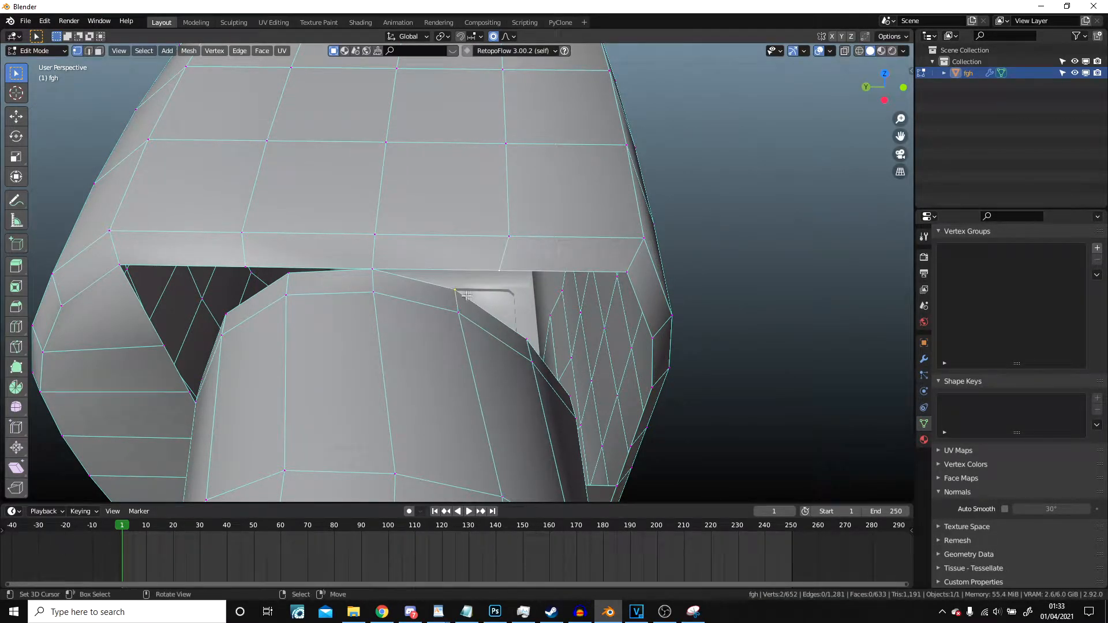
# Step: Merge the arm's upper -Y end vertex into the new shoulder loop's vertex with At Last and reposition the neighbouring arm vertex
pyautogui.keyDown('shift'); pyautogui.click(504, 274); pyautogui.keyUp('shift')
pyautogui.rightClick(503, 274)
pyautogui.moveTo(522, 308)
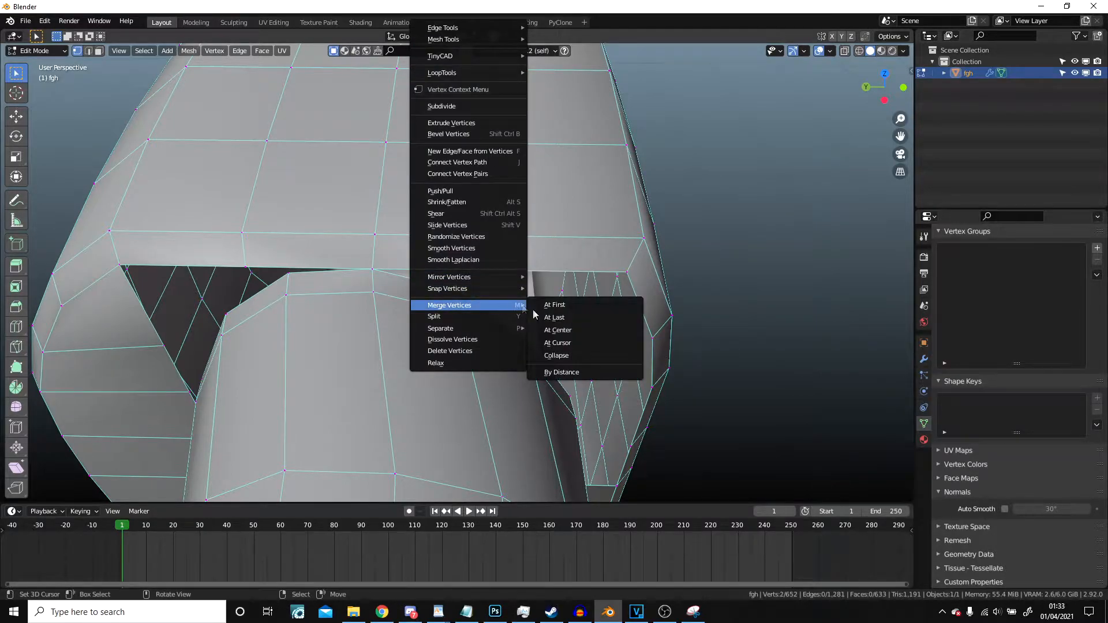
pyautogui.click(555, 322)
pyautogui.press('g')
pyautogui.rightClick(509, 317)
pyautogui.press('i')
pyautogui.rightClick(518, 315)
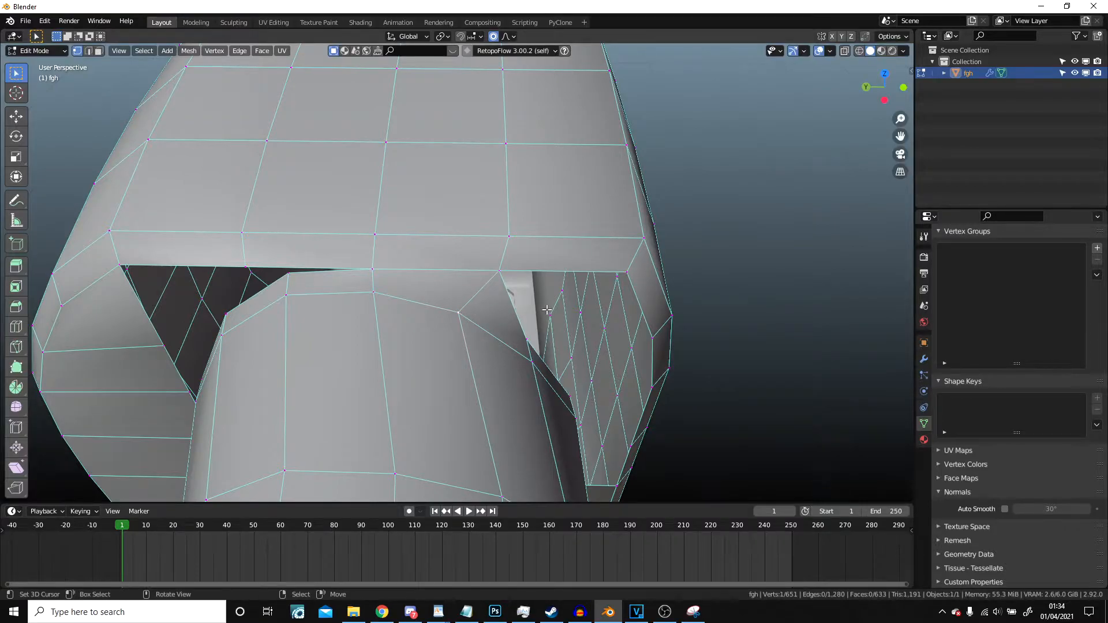
pyautogui.press('g')
pyautogui.click(511, 309)
# Step: Fill the topmost gap between the arm's end and the torso opening's -Y edge with a face
pyautogui.moveTo(511, 309); pyautogui.dragTo(456, 288, button='middle')
pyautogui.click(392, 261)
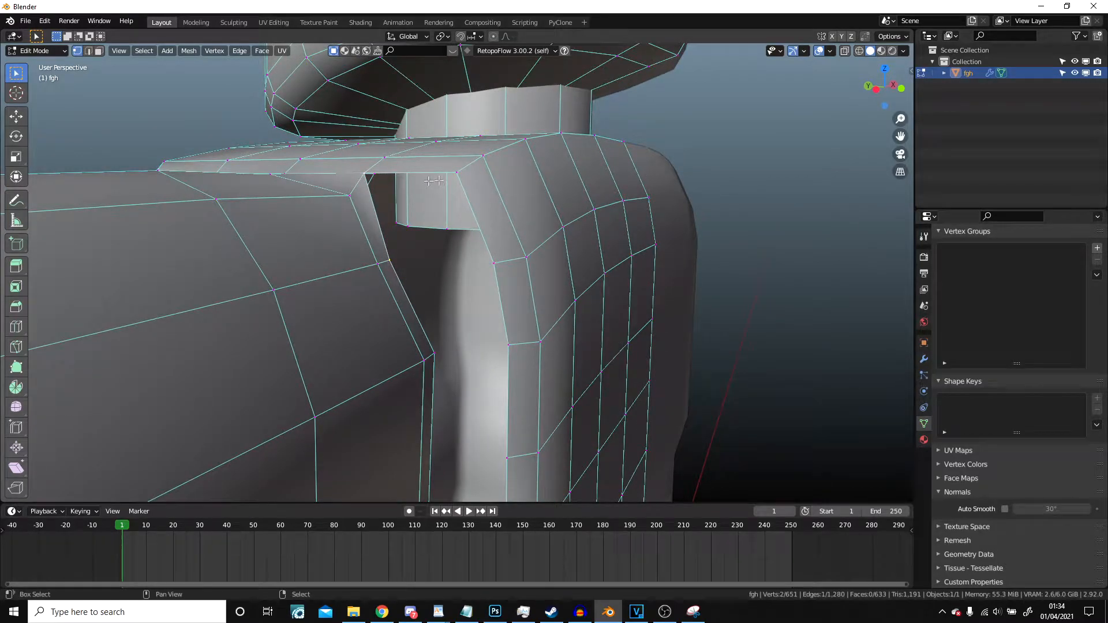
pyautogui.press('f')
pyautogui.scroll(-5, 494, 266)
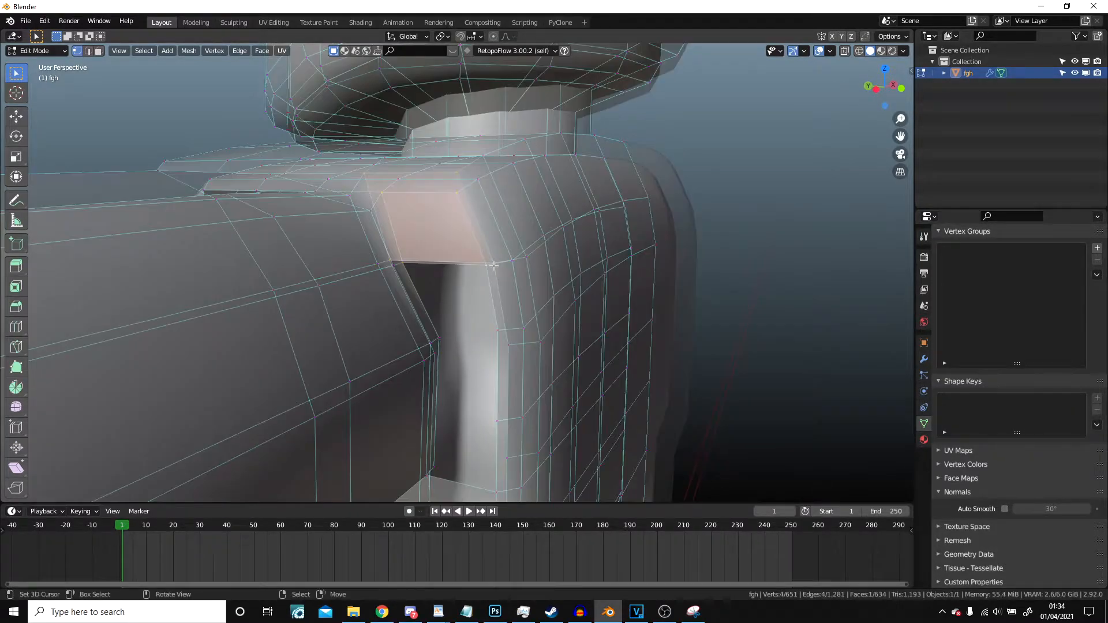
pyautogui.press('Tab')
pyautogui.moveTo(493, 266); pyautogui.dragTo(484, 336, button='middle')
pyautogui.scroll(5, 485, 251)
pyautogui.press('Tab')
# Step: Reposition the arm vertices beside the gap and fill the next face down between the arm and the opening's -Y edge
pyautogui.press('g')
pyautogui.click(472, 192)
pyautogui.click(462, 293)
pyautogui.press('g')
pyautogui.click(519, 330)
pyautogui.moveTo(521, 426); pyautogui.dragTo(457, 310, button='middle')
pyautogui.click(446, 236)
pyautogui.moveTo(503, 254); pyautogui.dragTo(454, 268, button='middle')
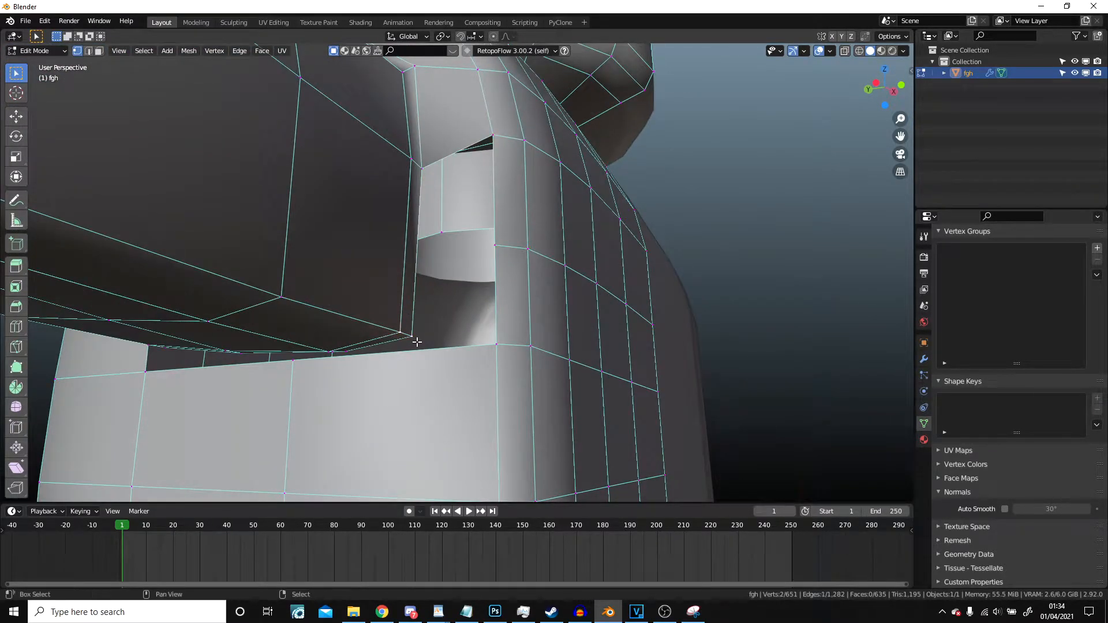
# Step: Slide the arm end's lower -Y corner edge and the neighbouring underside vertex upward along their edges
pyautogui.press('g')
pyautogui.press('g')
pyautogui.click(425, 301)
pyautogui.rightClick(250, 271)
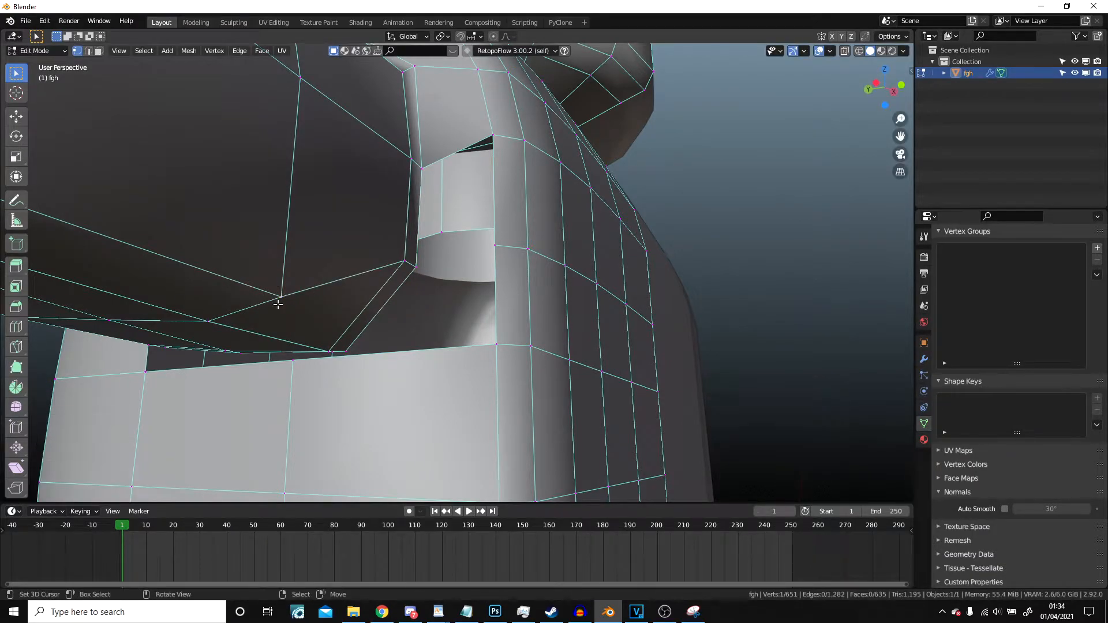
pyautogui.press('g')
pyautogui.press('g')
pyautogui.click(282, 243)
# Step: Slide the next lower arm vertex along its edge and move the one farther out about -0.022 m in Y and 0.037 m in Z
pyautogui.scroll(-4, 282, 242)
pyautogui.moveTo(282, 242); pyautogui.dragTo(333, 274, button='middle')
pyautogui.press('g')
pyautogui.press('g')
pyautogui.click(290, 240)
pyautogui.press('g')
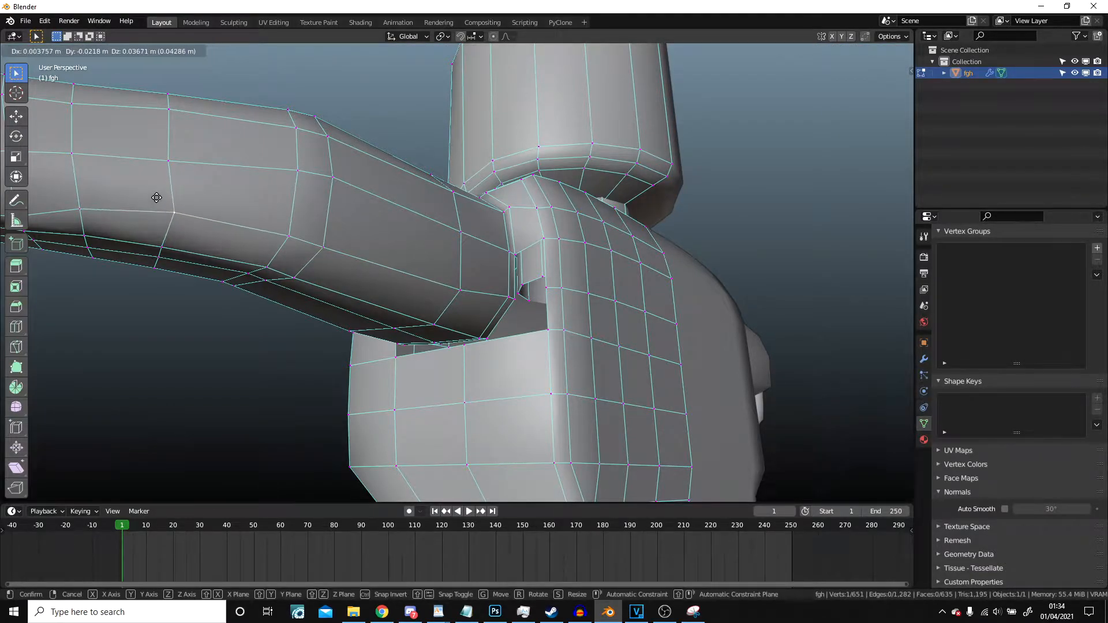
pyautogui.click(157, 198)
# Step: Check the shoulder in Object Mode and fill the third gap face between the arm's end and the opening's -Y edge
pyautogui.press('Tab')
pyautogui.scroll(-4, 450, 260)
pyautogui.moveTo(456, 261); pyautogui.dragTo(516, 265, button='middle')
pyautogui.scroll(5, 418, 272)
pyautogui.scroll(3, 468, 268)
pyautogui.press('Tab')
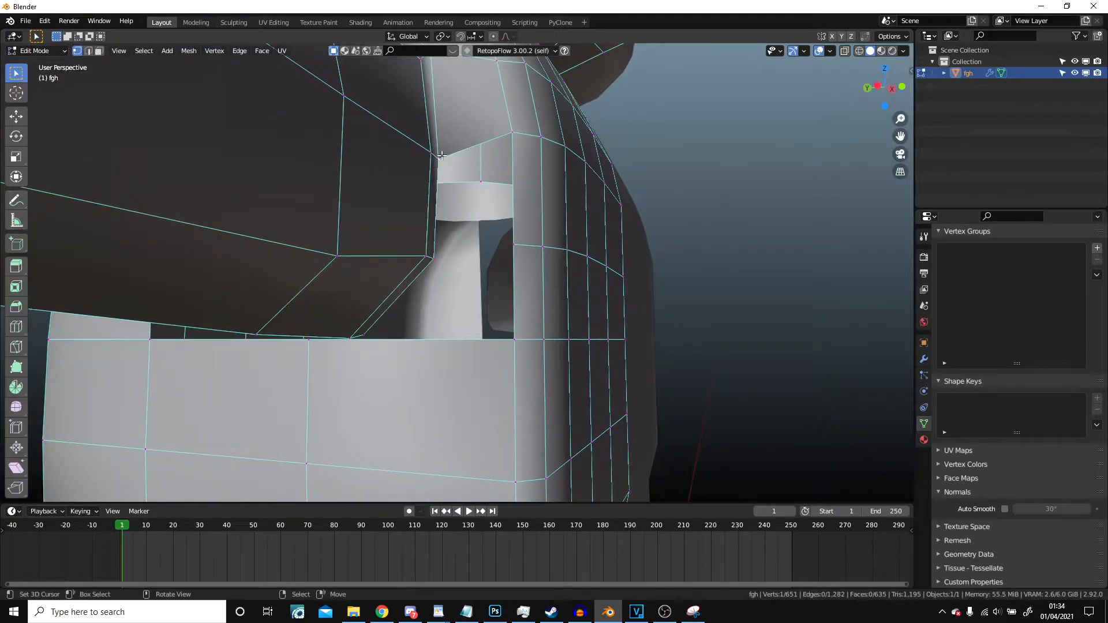
pyautogui.press('f')
# Step: Slide the vertical torso edge loop beneath the arm by about 0.29 to line up with the arm's lower corner
pyautogui.moveTo(510, 130); pyautogui.dragTo(494, 238, button='middle')
pyautogui.scroll(-4, 471, 272)
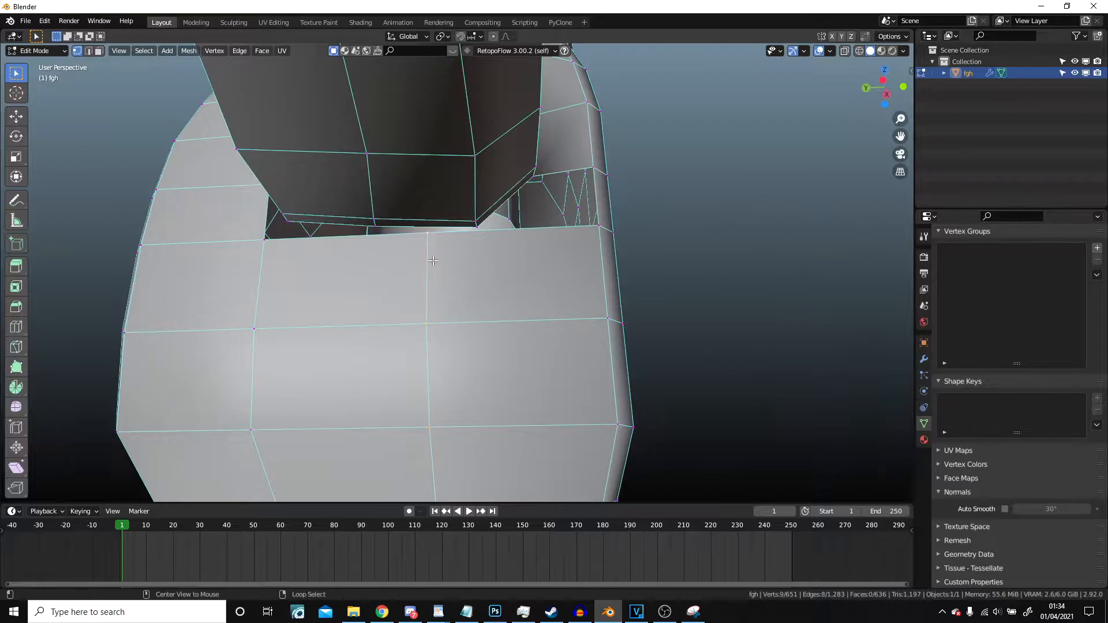
pyautogui.press('g')
pyautogui.press('g')
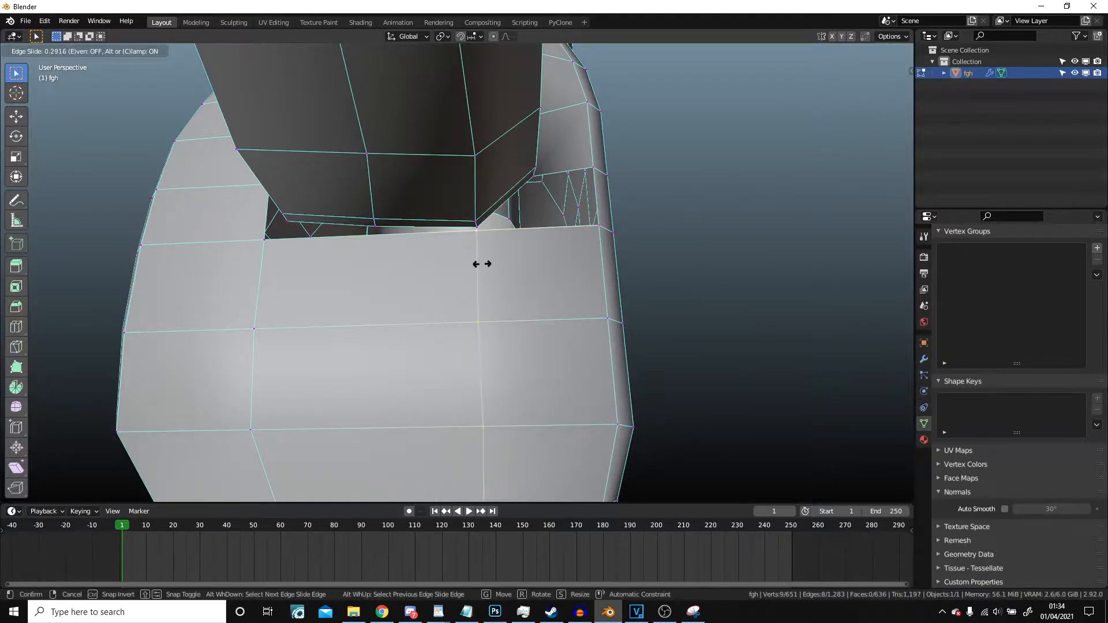
pyautogui.click(482, 264)
# Step: Merge the arm end's lower -Y corner vertex into the torso loop's top vertex with At Last
pyautogui.scroll(3, 481, 263)
pyautogui.click(500, 188)
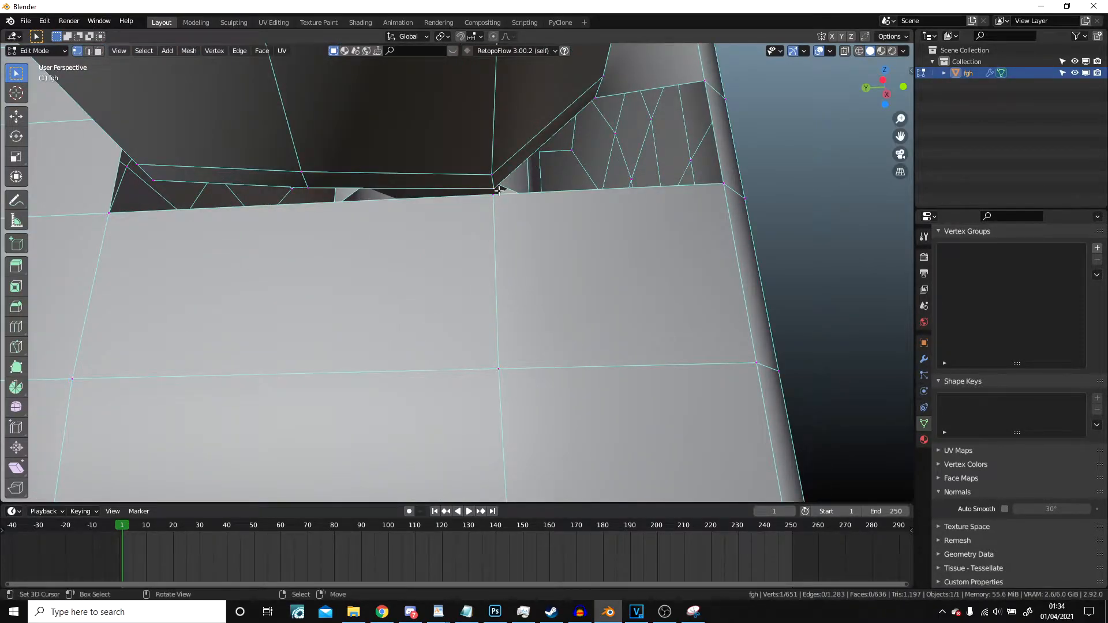
pyautogui.rightClick(497, 196)
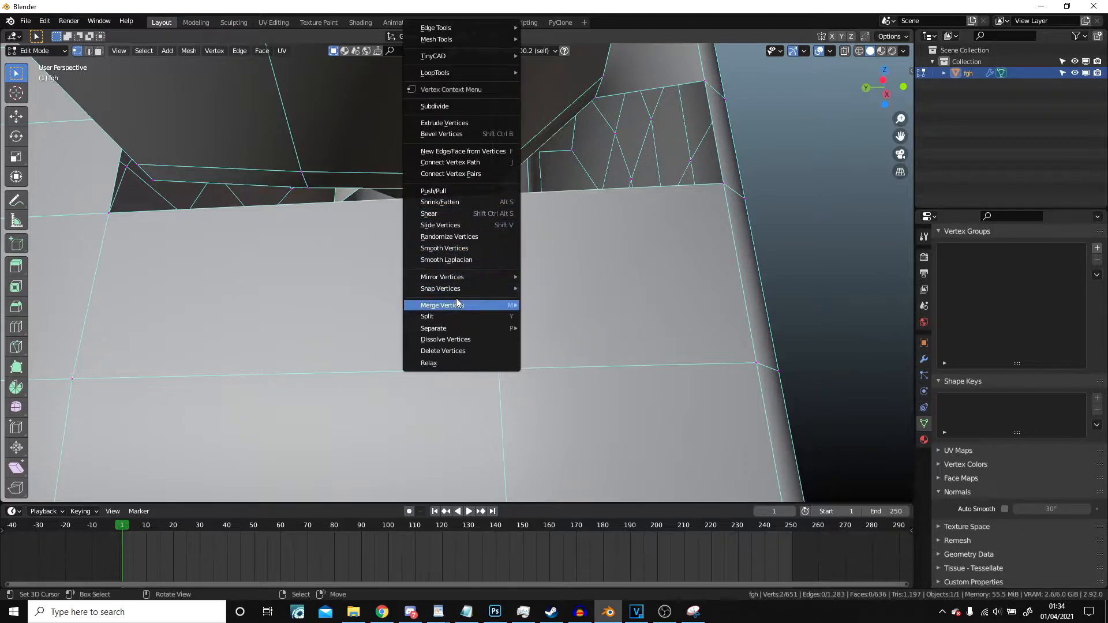
pyautogui.moveTo(478, 309)
pyautogui.click(554, 317)
# Step: Fill the remaining lower corner gap between the arm and the torso opening's -Y edge with a face
pyautogui.scroll(3, 358, 285)
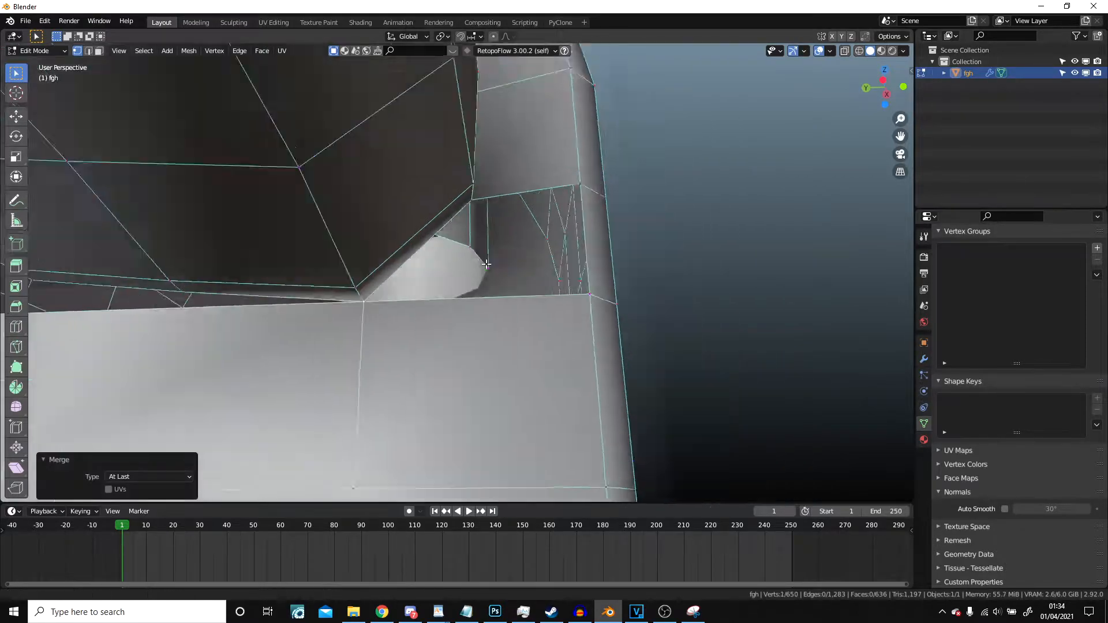
pyautogui.rightClick(350, 289)
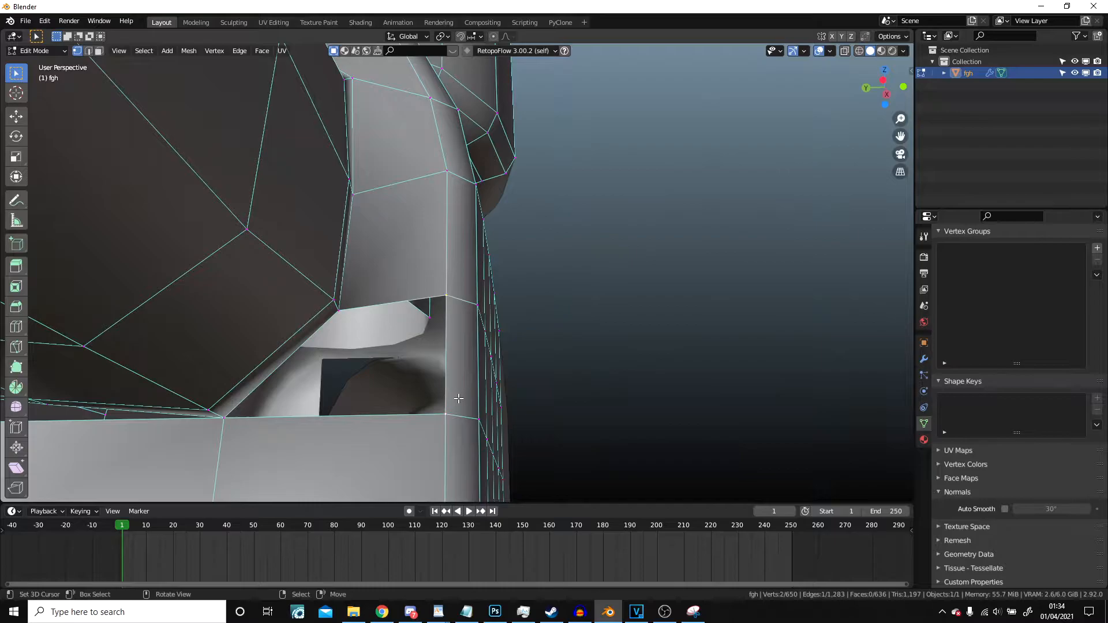
pyautogui.press('f')
# Step: Try to add a vertical edge loop to the torso's side beneath the arm
pyautogui.keyDown('shift'); pyautogui.moveTo(277, 412); pyautogui.dragTo(529, 290, button='middle'); pyautogui.keyUp('shift')
pyautogui.scroll(-2, 530, 290)
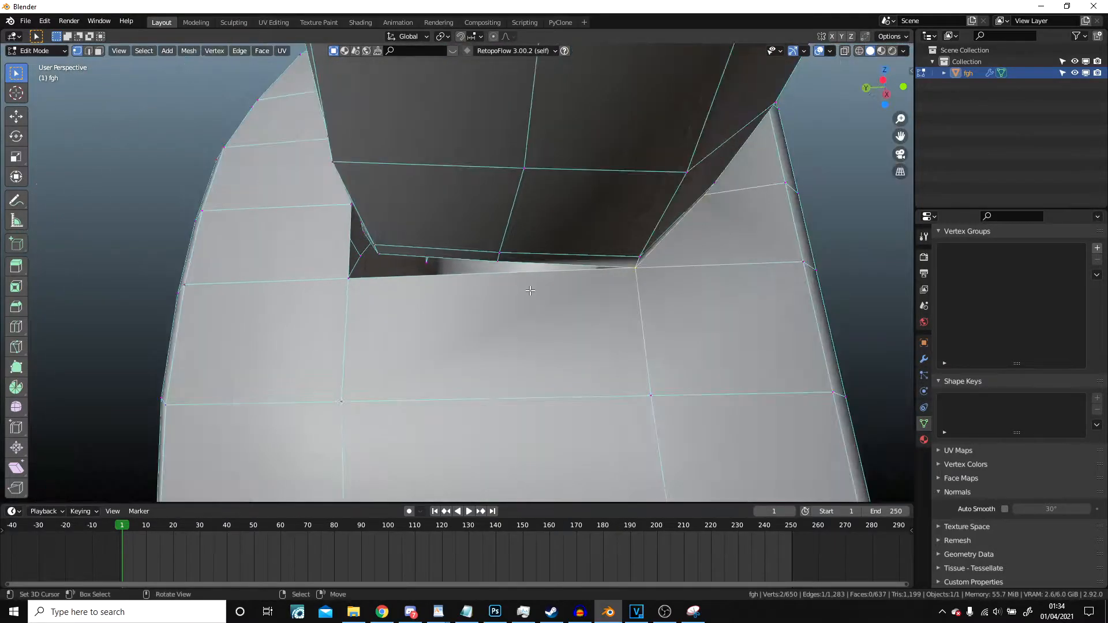
pyautogui.scroll(-2, 490, 294)
pyautogui.click(477, 290)
pyautogui.rightClick(477, 289)
pyautogui.scroll(-10, 478, 290)
pyautogui.moveTo(478, 290)
pyautogui.mouseDown(button='middle')
pyautogui.moveTo(670, 314)
pyautogui.moveTo(425, 254)
pyautogui.moveTo(383, 256)
pyautogui.moveTo(330, 281)
pyautogui.moveTo(319, 302)
pyautogui.moveTo(321, 271)
pyautogui.mouseUp(button='middle')
pyautogui.press('z')
pyautogui.click(519, 285)
pyautogui.press('z')
pyautogui.click(376, 266)
pyautogui.moveTo(392, 231); pyautogui.dragTo(542, 164, button='middle')
pyautogui.hotkey('ctrl', 'z')
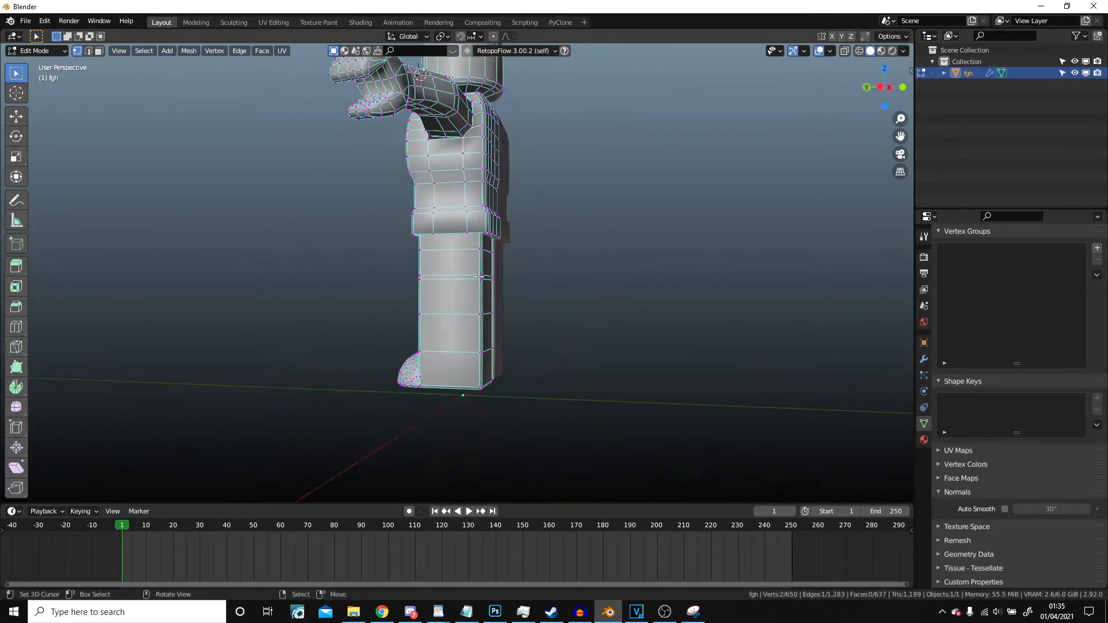
# Step: Hide the leg and delete the fan of faces closing off the torso's underside
pyautogui.press('l')
pyautogui.press('h')
pyautogui.scroll(4, 477, 276)
pyautogui.moveTo(477, 275); pyautogui.dragTo(487, 192, button='middle')
pyautogui.keyDown('shift'); pyautogui.moveTo(441, 243); pyautogui.dragTo(398, 266, button='middle'); pyautogui.keyUp('shift')
pyautogui.scroll(3, 426, 308)
pyautogui.press('3')
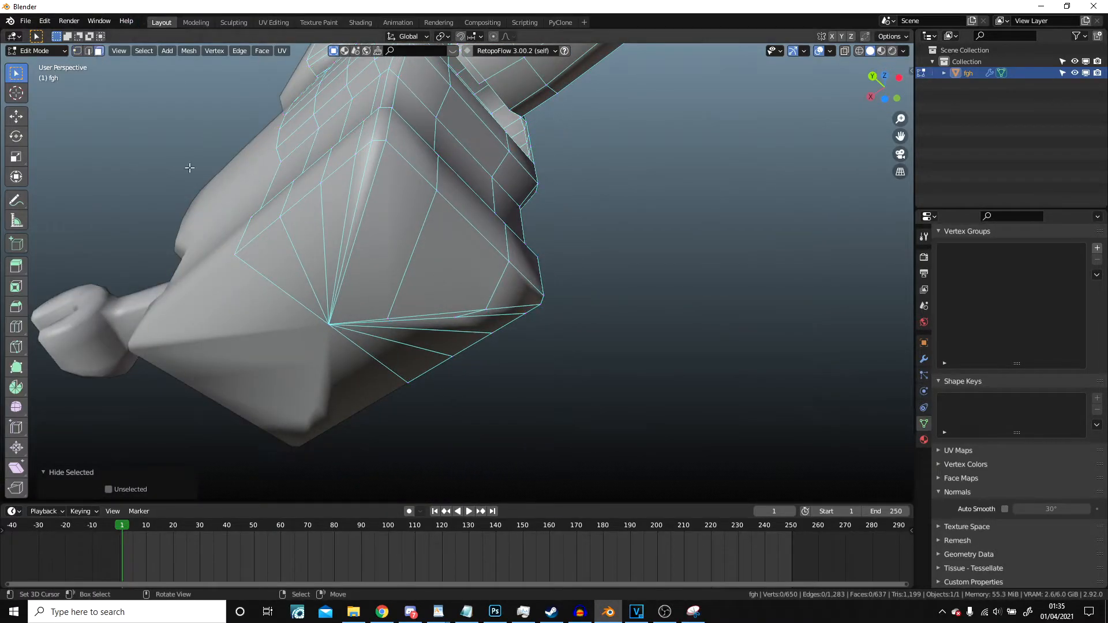
pyautogui.moveTo(288, 260)
pyautogui.mouseDown()
pyautogui.moveTo(415, 231)
pyautogui.moveTo(420, 347)
pyautogui.mouseUp()
pyautogui.press('x')
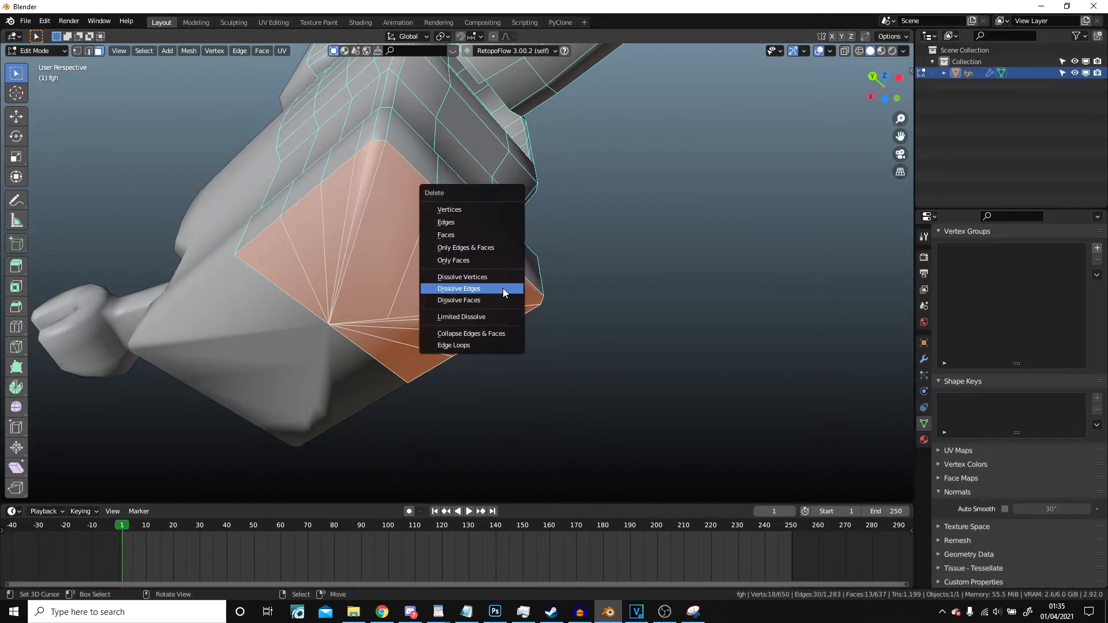
pyautogui.click(478, 242)
# Step: Try another edge loop on the torso and undo back to before the leg was hidden and the underside faces deleted
pyautogui.moveTo(479, 242); pyautogui.dragTo(552, 148, button='middle')
pyautogui.scroll(2, 495, 270)
pyautogui.click(461, 231)
pyautogui.rightClick(461, 230)
pyautogui.scroll(3, 397, 276)
pyautogui.hotkey('ctrl', 'z')
pyautogui.scroll(-4, 503, 293)
pyautogui.hotkey('ctrl', 'z')
pyautogui.hotkey('ctrl', 'z')
pyautogui.press('a')
pyautogui.hotkey('alt', 'a')
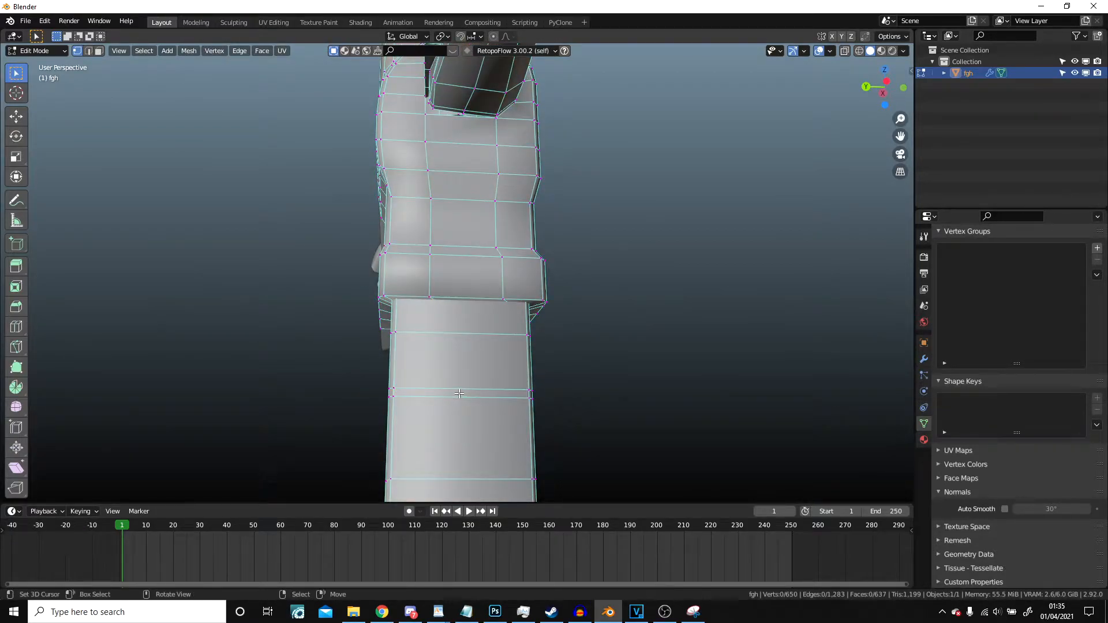
# Step: Hide the leg, select all the fan faces on the torso's underside and delete them
pyautogui.press('l')
pyautogui.press('h')
pyautogui.moveTo(399, 381); pyautogui.dragTo(406, 322, button='middle')
pyautogui.press('c')
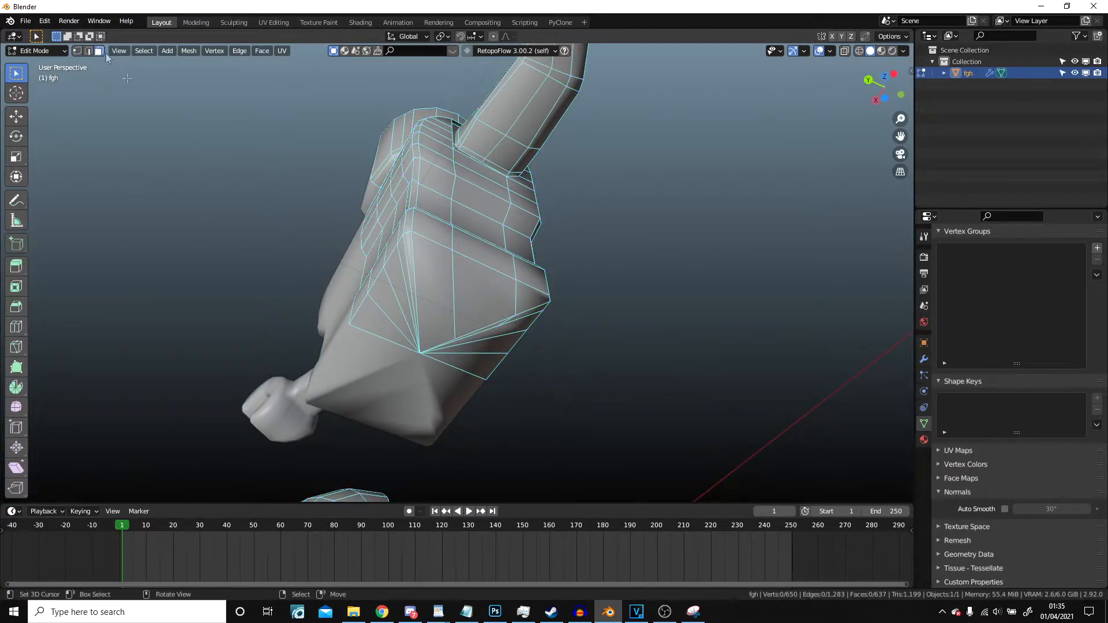
pyautogui.moveTo(383, 327); pyautogui.dragTo(468, 306)
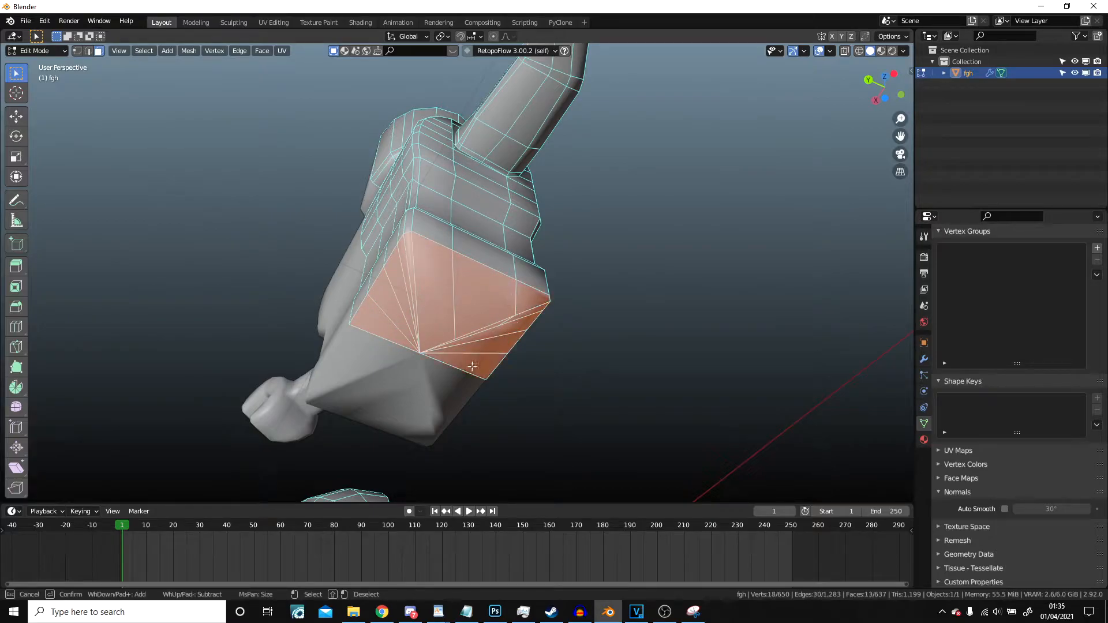
pyautogui.press('x')
pyautogui.click(590, 286)
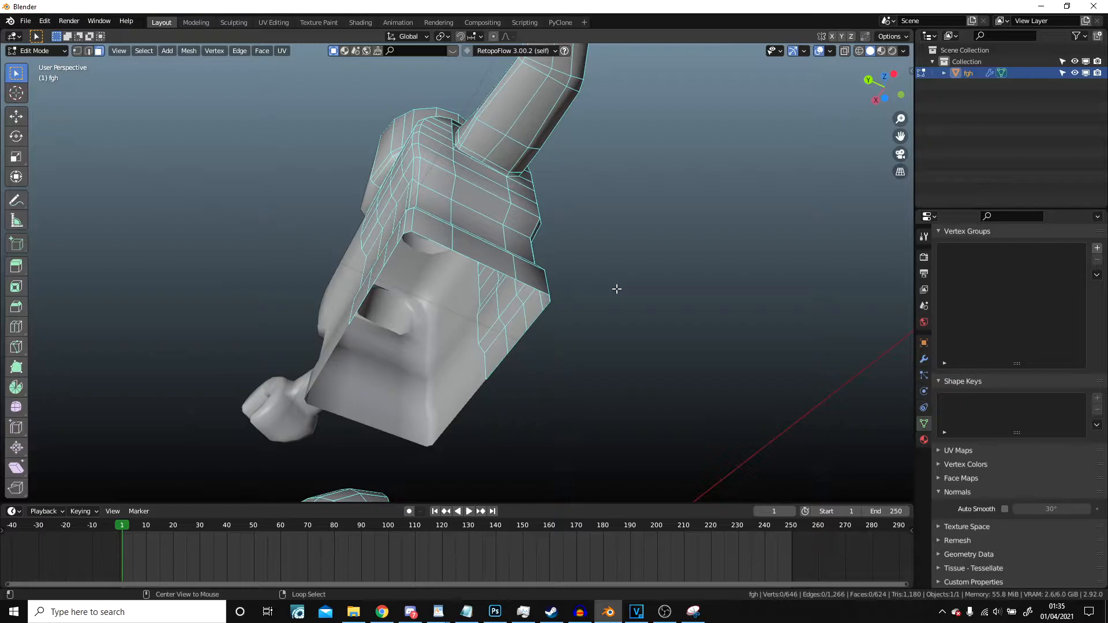
# Step: Reveal the hidden leg and add a single centered edge loop down the torso's side beneath the arm
pyautogui.hotkey('alt', 'h')
pyautogui.moveTo(606, 242); pyautogui.dragTo(573, 274, button='middle')
pyautogui.hotkey('alt', 'a')
pyautogui.keyDown('shift'); pyautogui.moveTo(523, 164); pyautogui.dragTo(531, 343, button='middle'); pyautogui.keyUp('shift')
pyautogui.scroll(4, 520, 307)
pyautogui.click(453, 350)
pyautogui.rightClick(453, 350)
pyautogui.scroll(-8, 456, 349)
pyautogui.scroll(2, 522, 275)
pyautogui.keyDown('shift'); pyautogui.moveTo(449, 336); pyautogui.dragTo(490, 263, button='middle'); pyautogui.keyUp('shift')
pyautogui.scroll(6, 491, 262)
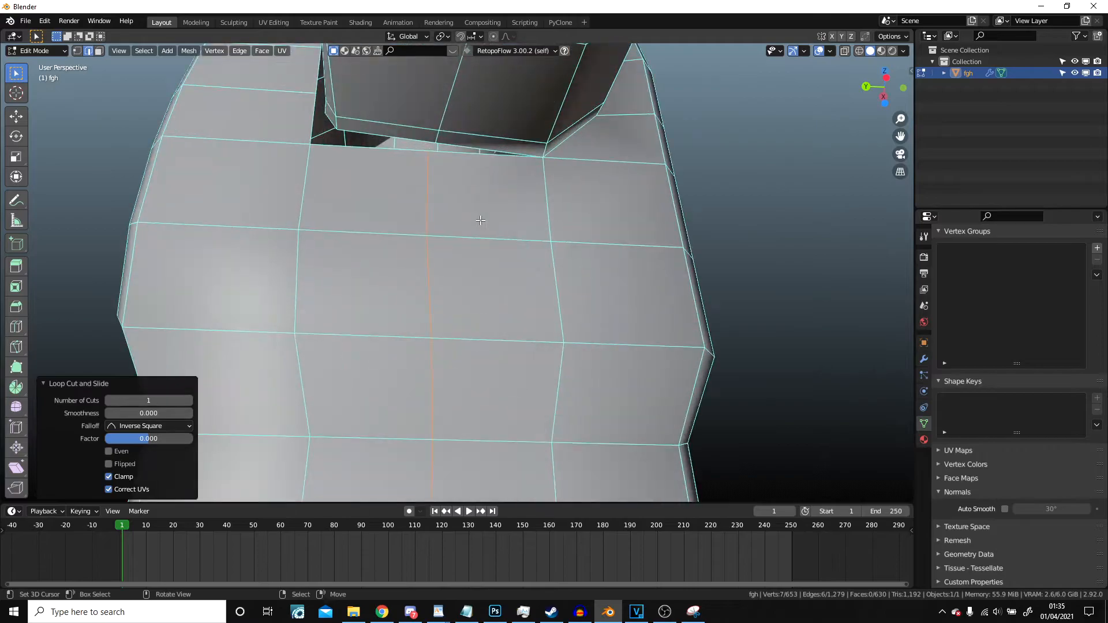
# Step: Merge the arm end's bottom middle vertex into the new torso loop's top vertex with At Last
pyautogui.keyDown('shift'); pyautogui.moveTo(452, 144); pyautogui.dragTo(479, 284, button='middle'); pyautogui.keyUp('shift')
pyautogui.scroll(3, 479, 285)
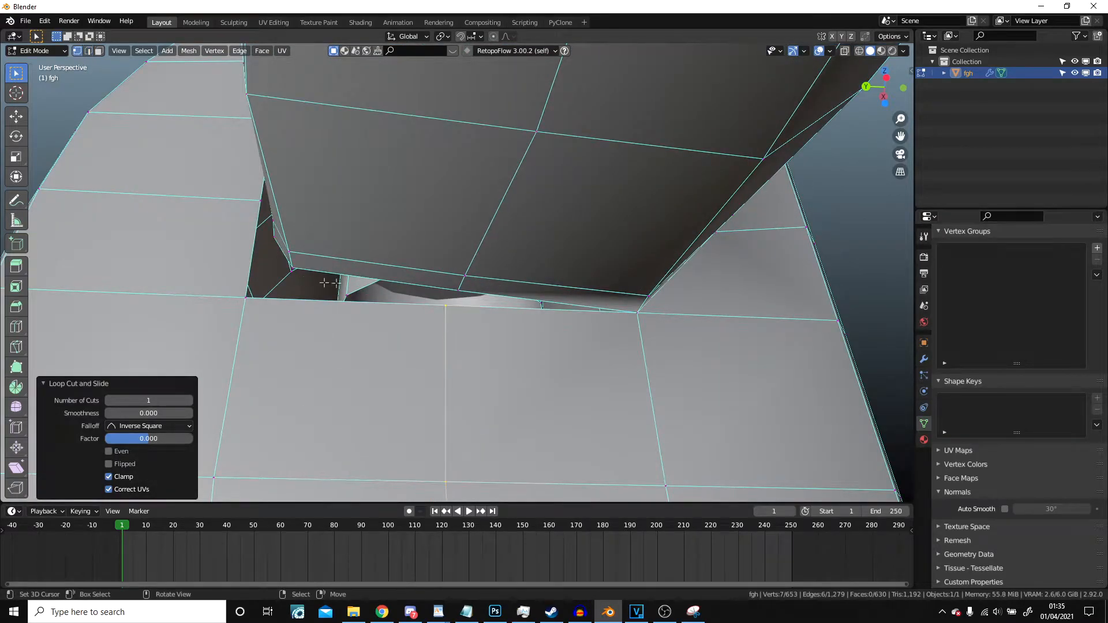
pyautogui.click(457, 301)
pyautogui.rightClick(442, 312)
pyautogui.moveTo(434, 313)
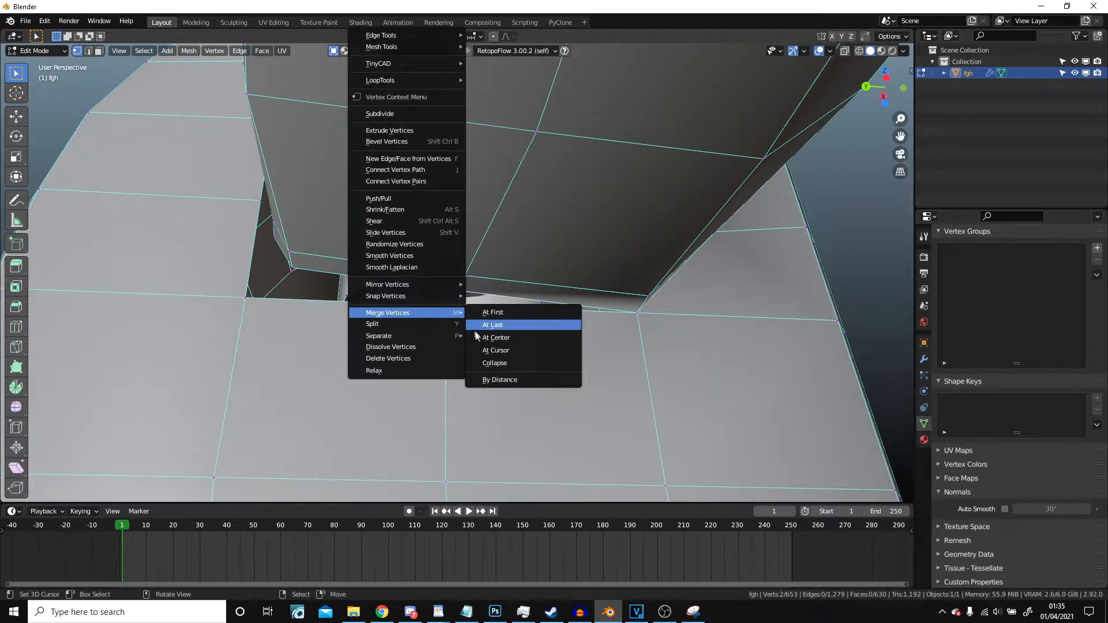
pyautogui.click(492, 325)
# Step: Move the arm's underside vertex next to the merged point about -0.004 m in Z and -0.001 m in Y
pyautogui.rightClick(439, 255)
pyautogui.moveTo(483, 272); pyautogui.dragTo(433, 284, button='middle')
pyautogui.press('g')
pyautogui.click(574, 299)
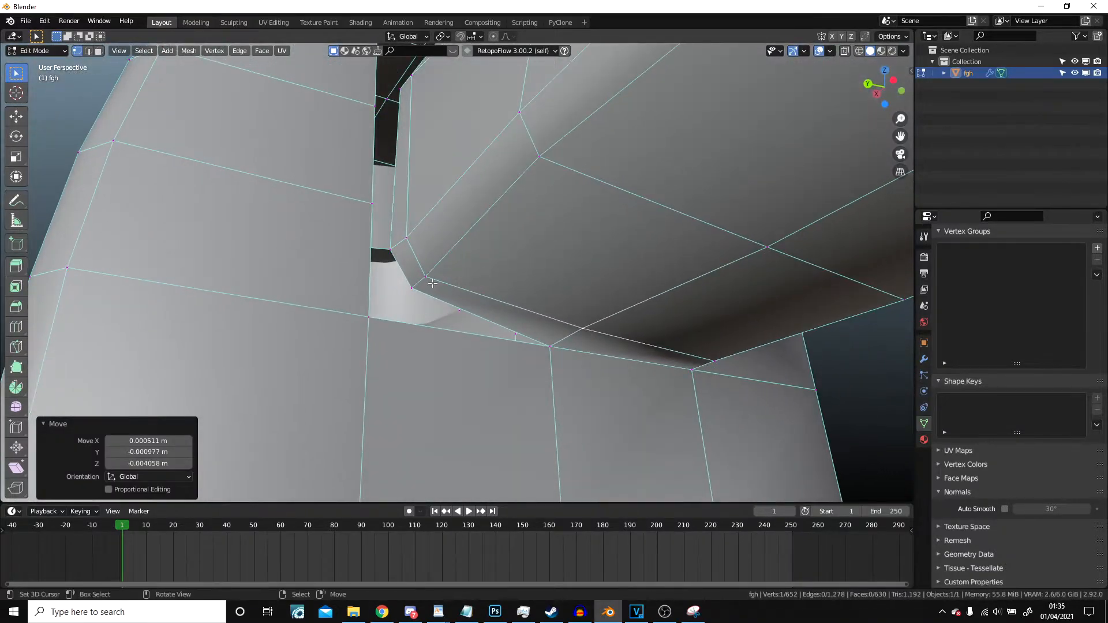
# Step: Merge the arm end's underside corner vertex into the torso opening's lower corner vertex with At Last
pyautogui.press('w')
pyautogui.moveTo(379, 330)
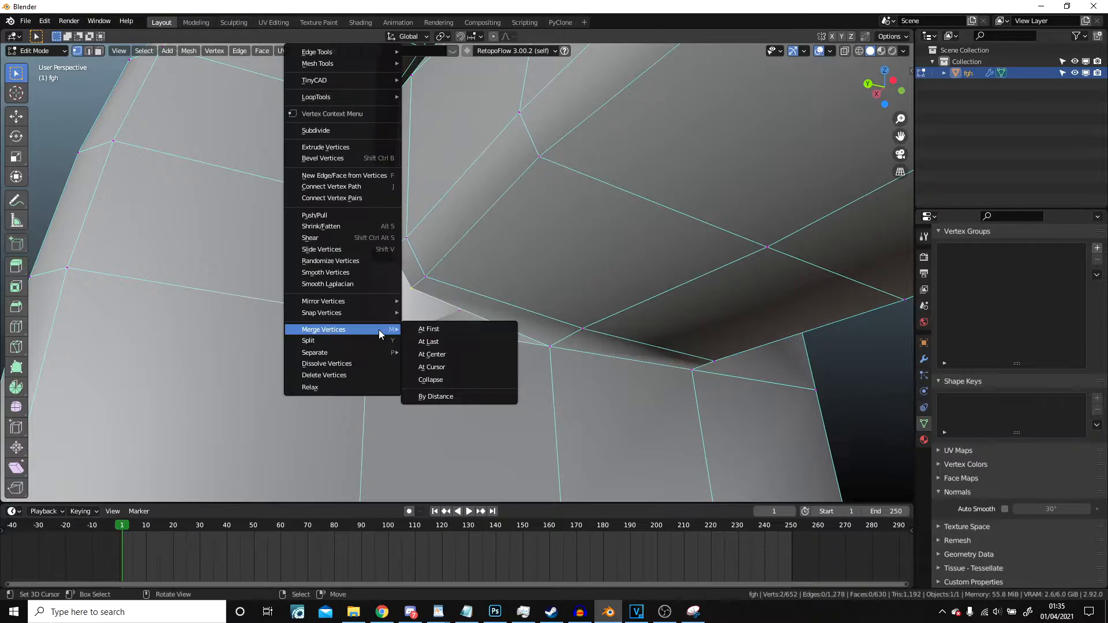
pyautogui.click(464, 338)
pyautogui.moveTo(440, 271); pyautogui.dragTo(413, 273, button='middle')
pyautogui.moveTo(313, 253); pyautogui.dragTo(378, 270, button='middle')
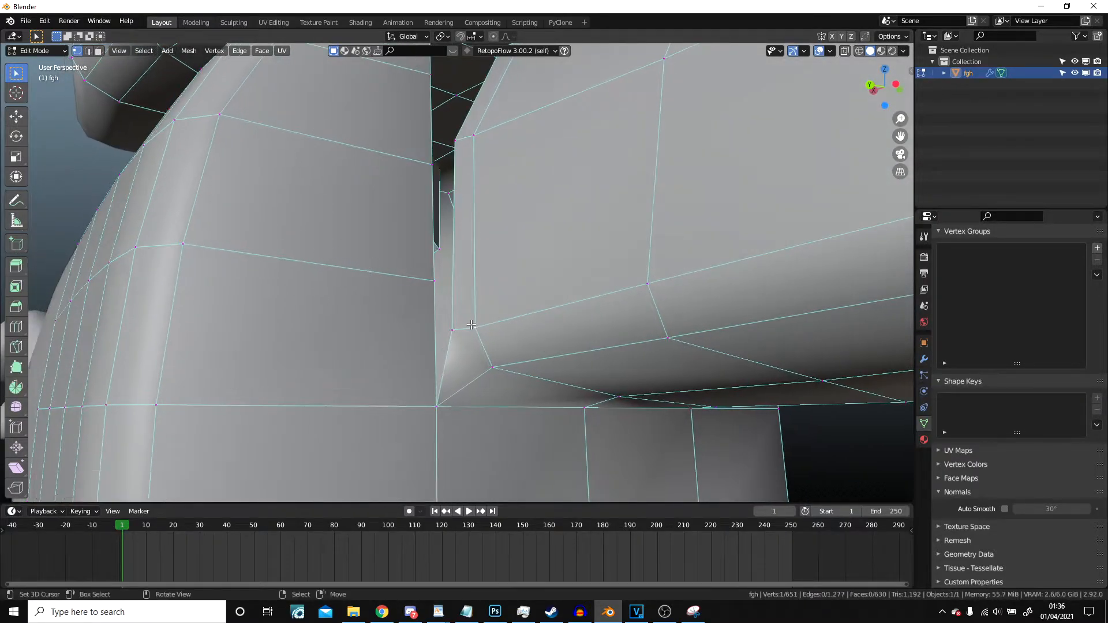
# Step: Slide the arm end's lower side edge up by a factor of about 0.2 and raise the neighbouring vertex along the arm
pyautogui.press('g')
pyautogui.press('g')
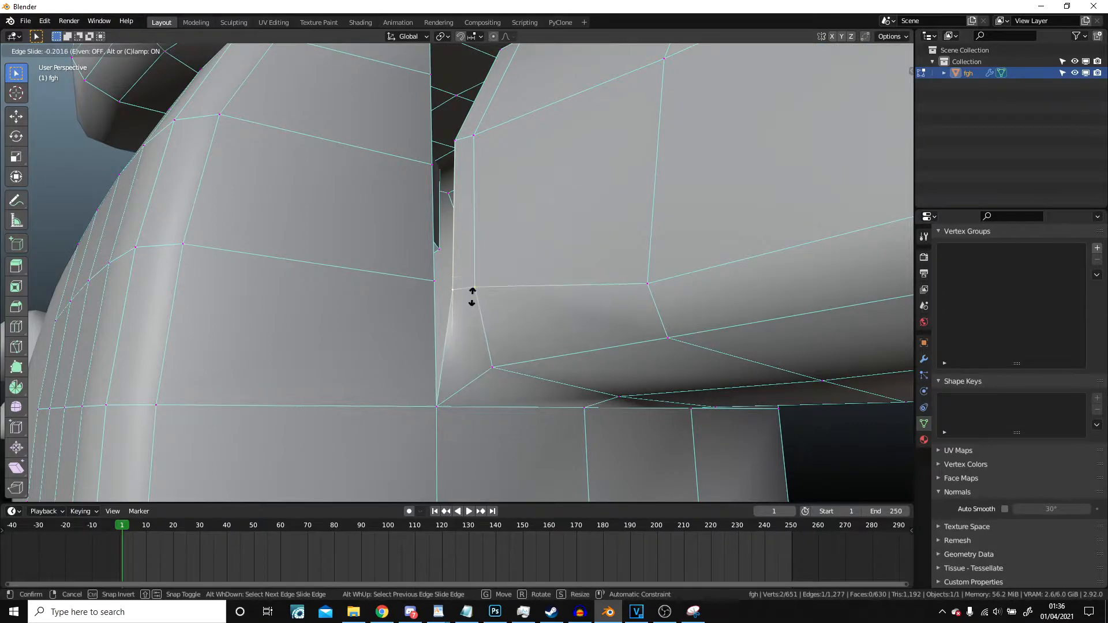
pyautogui.click(475, 290)
pyautogui.click(655, 284)
pyautogui.scroll(-5, 663, 284)
pyautogui.press('g')
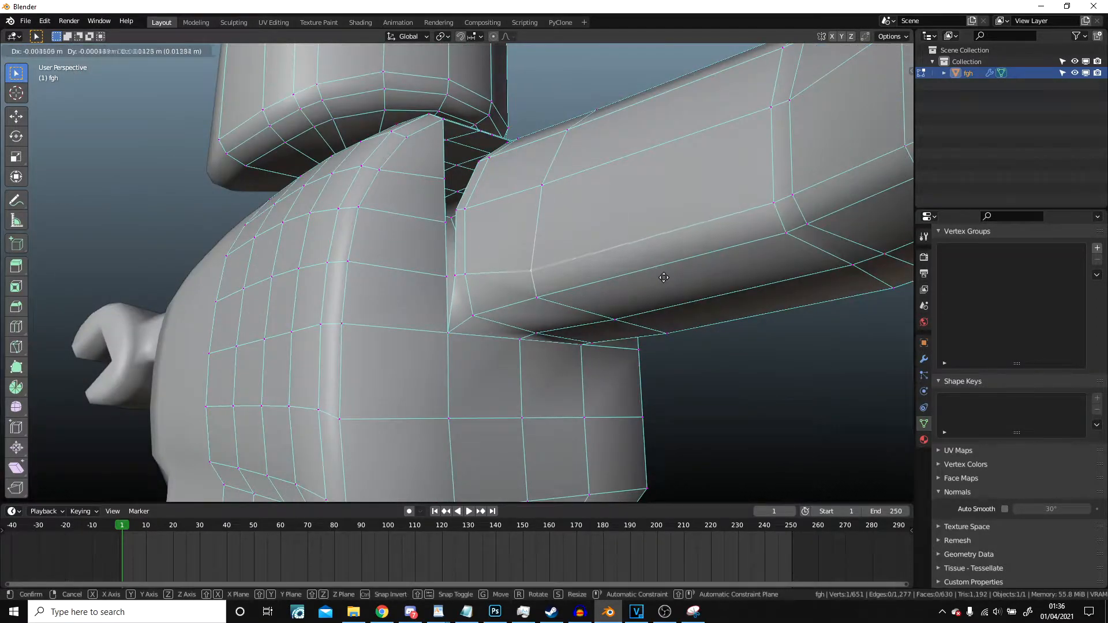
pyautogui.click(663, 269)
# Step: Merge the arm end's lower side vertex into the torso vertex just above the opening's lower corner with At Last
pyautogui.scroll(1, 461, 271)
pyautogui.click(449, 274)
pyautogui.rightClick(440, 275)
pyautogui.moveTo(453, 310)
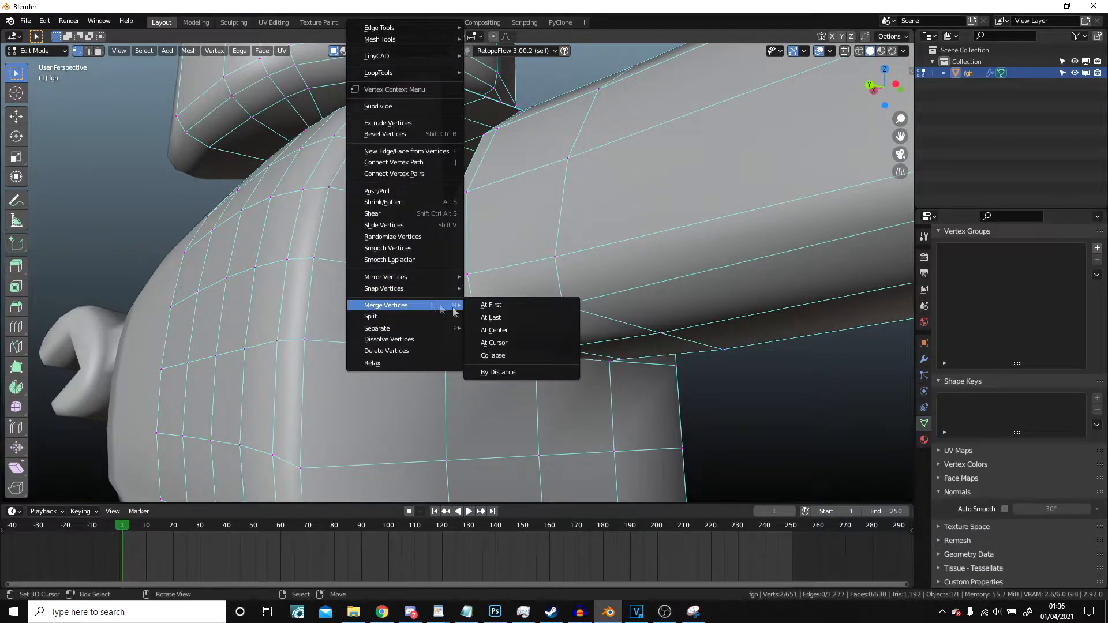
pyautogui.click(499, 318)
# Step: Merge the arm end's middle side vertex into the next torso vertex up the opening's edge with At Last
pyautogui.moveTo(453, 213); pyautogui.dragTo(457, 255, button='middle')
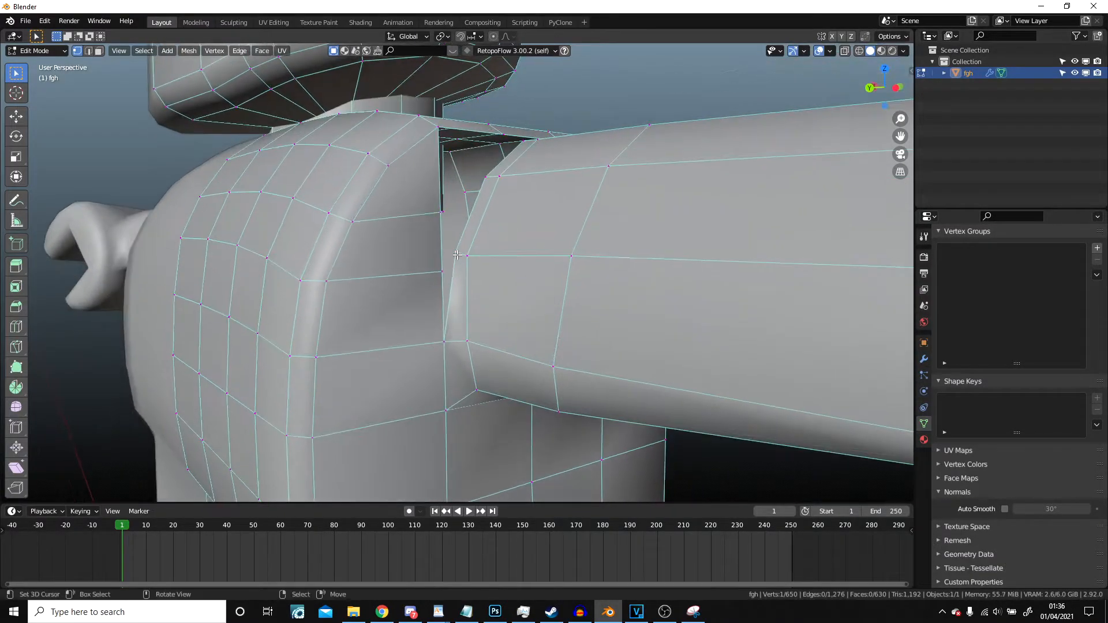
pyautogui.rightClick(440, 277)
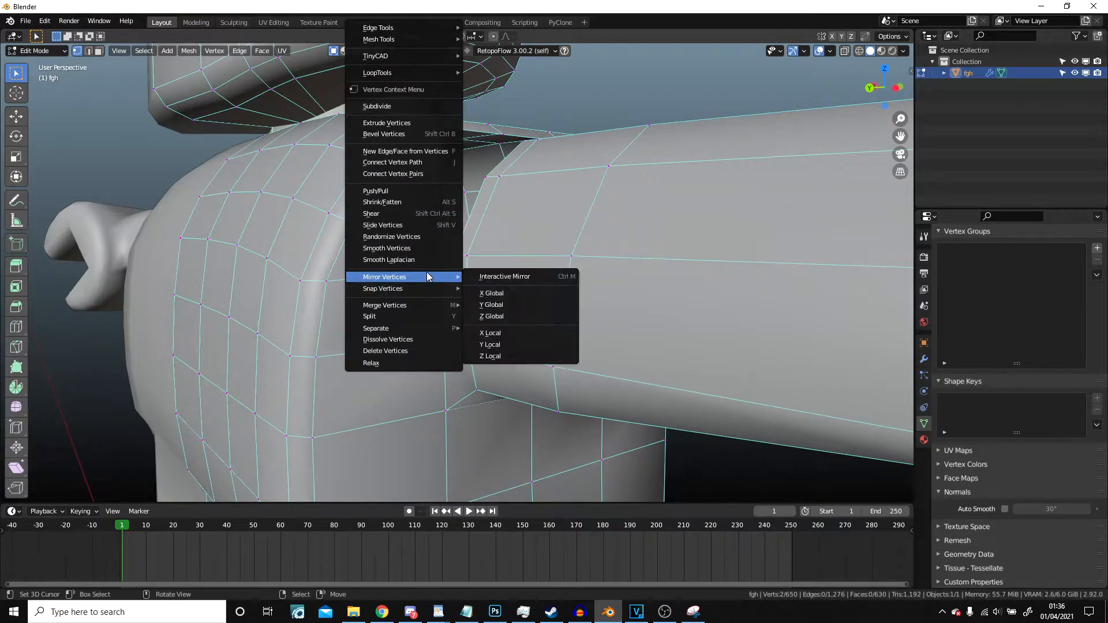
pyautogui.moveTo(398, 306)
pyautogui.click(502, 317)
# Step: Slide the two arm vertices beside the merged middle point down along their edges, the outer one by a factor of about 0.2
pyautogui.rightClick(471, 260)
pyautogui.press('g')
pyautogui.press('g')
pyautogui.click(468, 274)
pyautogui.rightClick(571, 259)
pyautogui.press('g')
pyautogui.press('g')
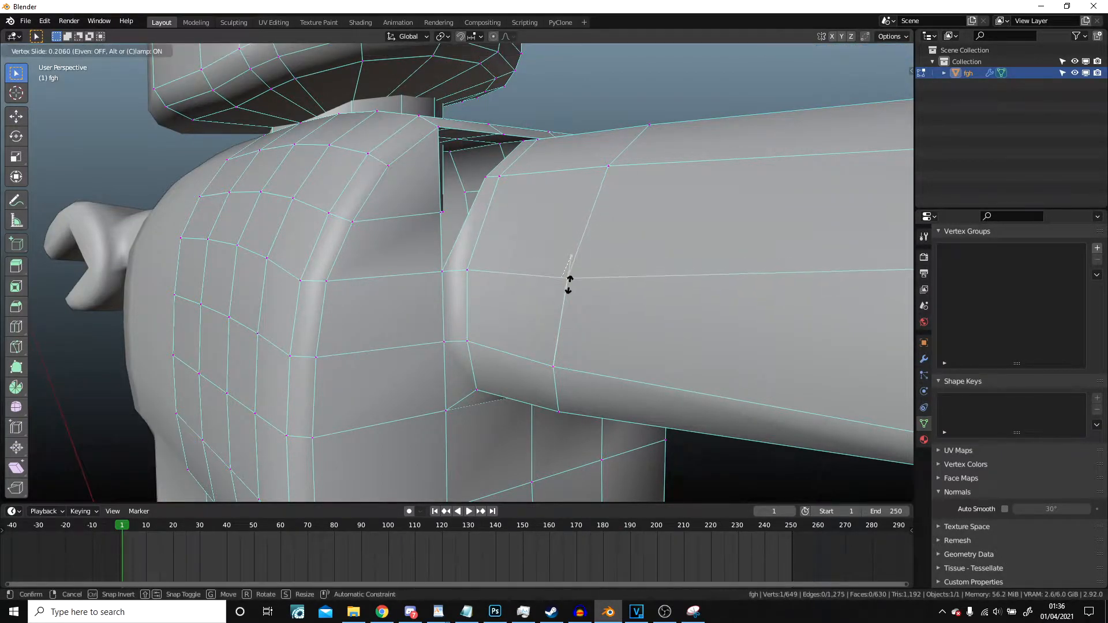
pyautogui.click(569, 284)
# Step: Examine the whole mirrored character and its arm joint in Object Mode, then return to mesh editing
pyautogui.scroll(-5, 569, 284)
pyautogui.moveTo(568, 285); pyautogui.dragTo(629, 283, button='middle')
pyautogui.scroll(-4, 564, 265)
pyautogui.press('Tab')
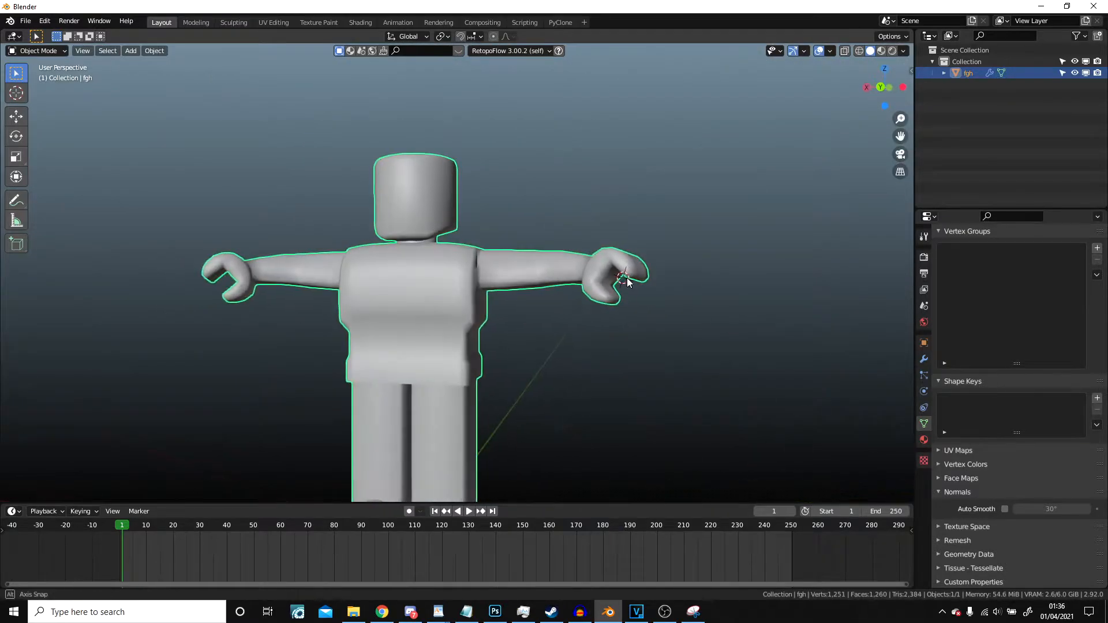
pyautogui.scroll(-4, 534, 323)
pyautogui.moveTo(535, 324); pyautogui.dragTo(501, 310, button='middle')
pyautogui.scroll(7, 500, 310)
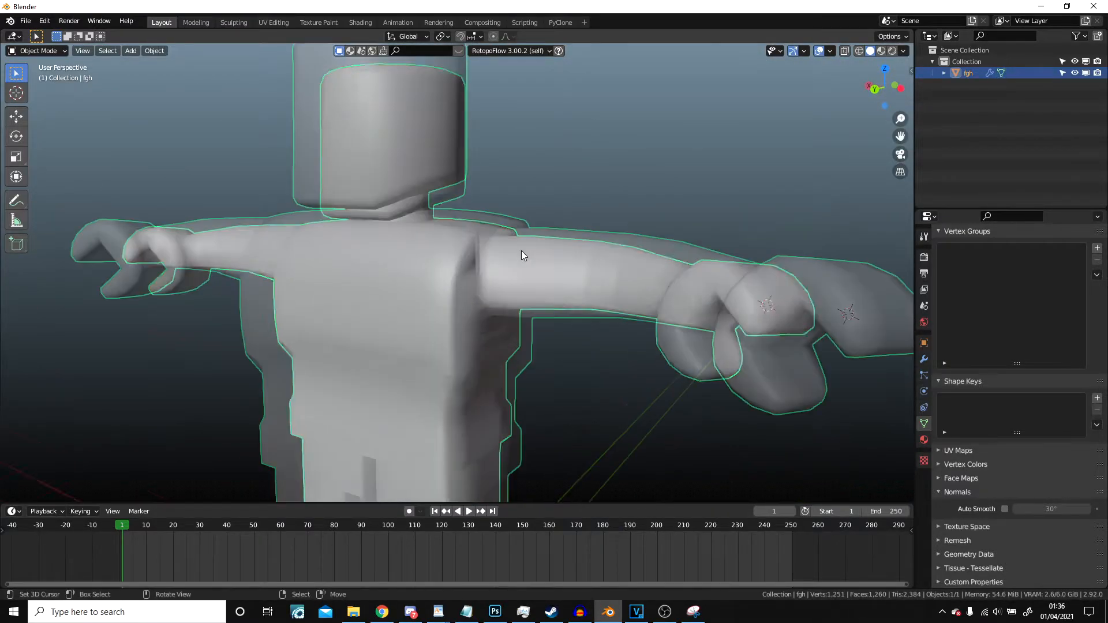
pyautogui.scroll(-2, 521, 255)
pyautogui.press('Tab')
# Step: Merge the arm end's top corner vertex into the nearest vertex on the torso's top shoulder edge with At Last
pyautogui.scroll(8, 514, 252)
pyautogui.scroll(8, 477, 268)
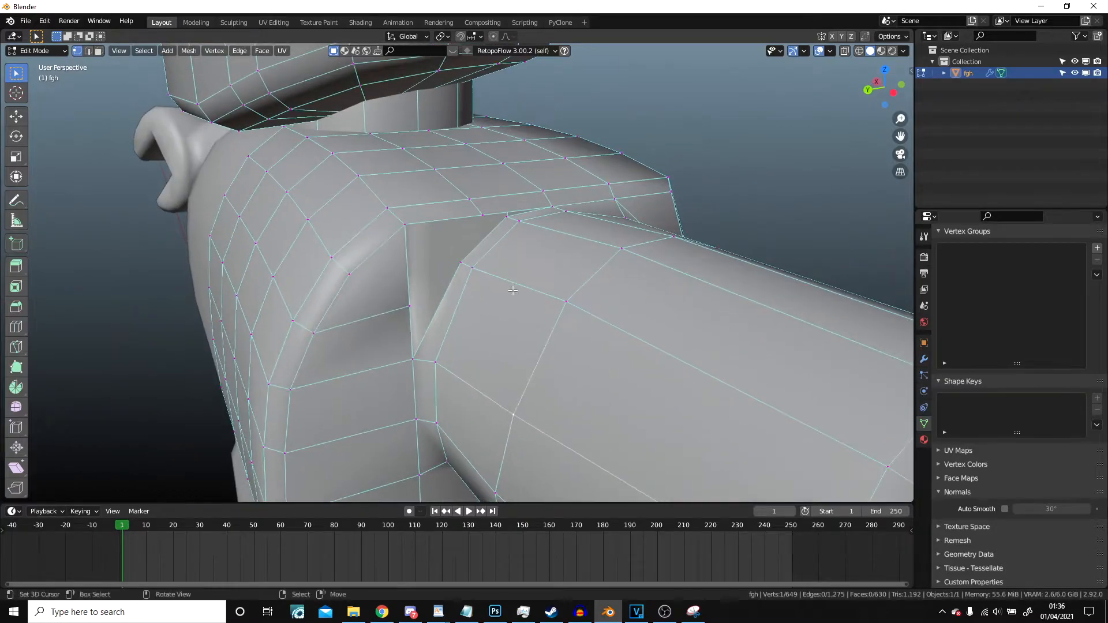
pyautogui.keyDown('shift'); pyautogui.click(495, 172); pyautogui.keyUp('shift')
pyautogui.moveTo(495, 171); pyautogui.dragTo(414, 274, button='middle')
pyautogui.rightClick(414, 273)
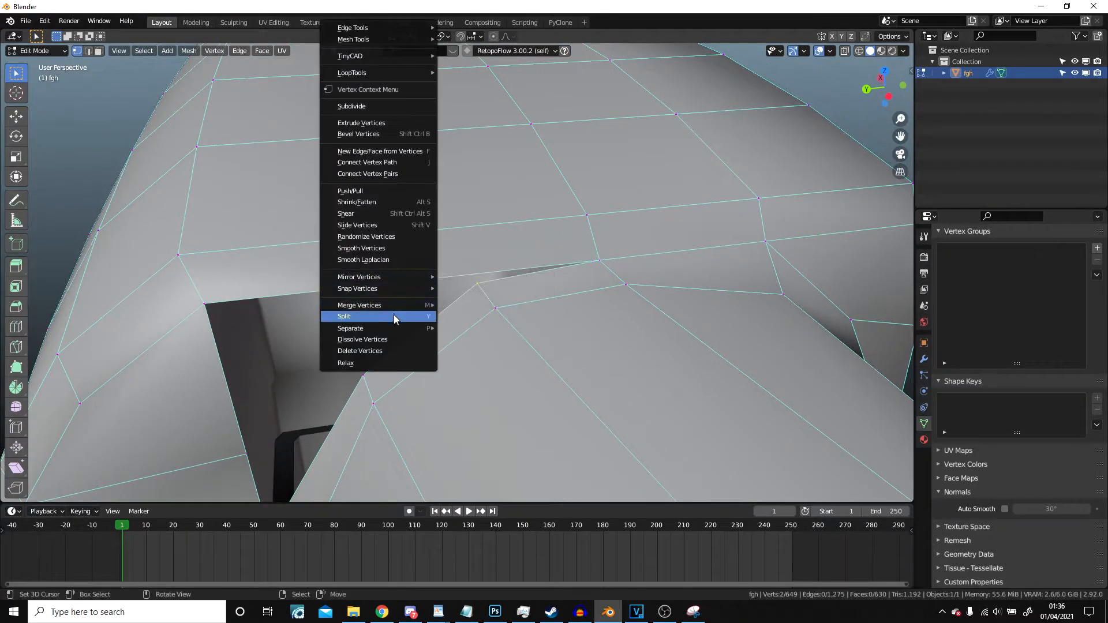
pyautogui.moveTo(397, 305)
pyautogui.click(479, 317)
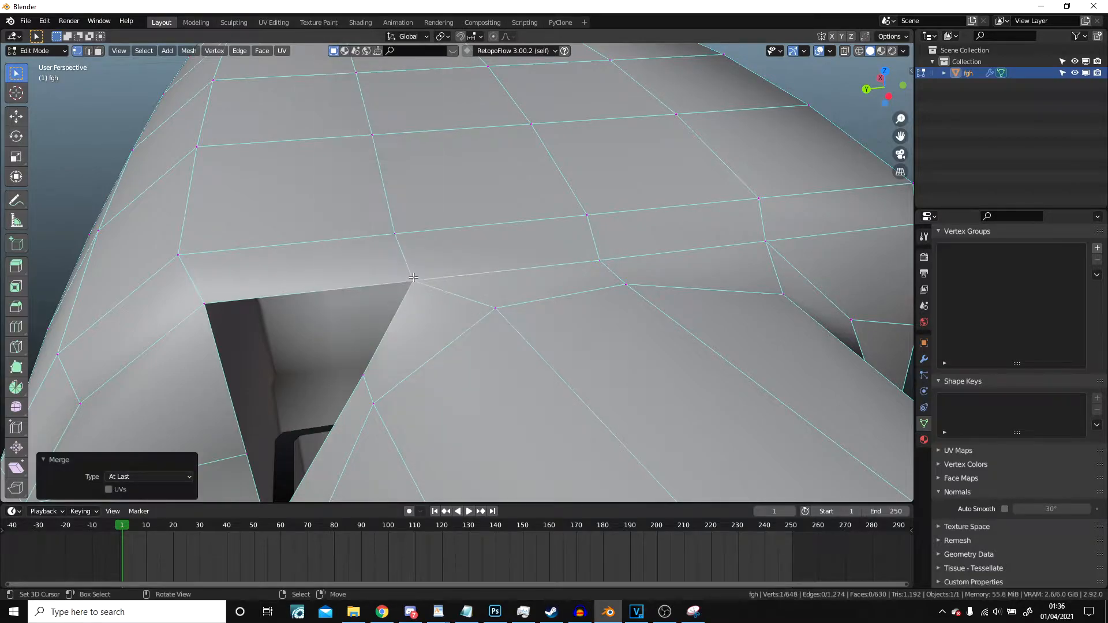
# Step: Slide two vertices on top of the arm near the merged shoulder point along their edges to even the spacing
pyautogui.scroll(-6, 493, 325)
pyautogui.moveTo(484, 334)
pyautogui.mouseDown(button='middle')
pyautogui.moveTo(432, 392)
pyautogui.moveTo(493, 323)
pyautogui.mouseUp(button='middle')
pyautogui.scroll(4, 432, 393)
pyautogui.rightClick(508, 330)
pyautogui.press('g')
pyautogui.press('g')
pyautogui.click(463, 364)
pyautogui.keyDown('shift'); pyautogui.moveTo(473, 375); pyautogui.dragTo(519, 239, button='middle'); pyautogui.keyUp('shift')
pyautogui.rightClick(577, 374)
pyautogui.press('g')
pyautogui.press('g')
pyautogui.click(545, 372)
# Step: Move the arm's top vertex horizontally about -0.003 m in X and 0.019 m in Y, locking Z
pyautogui.rightClick(493, 364)
pyautogui.press('g')
pyautogui.hotkey('shift', 'z')
pyautogui.click(477, 362)
# Step: Add a single centered edge loop running along the upper arm side and across the upper torso
pyautogui.moveTo(495, 224); pyautogui.dragTo(540, 263, button='middle')
pyautogui.scroll(-6, 539, 263)
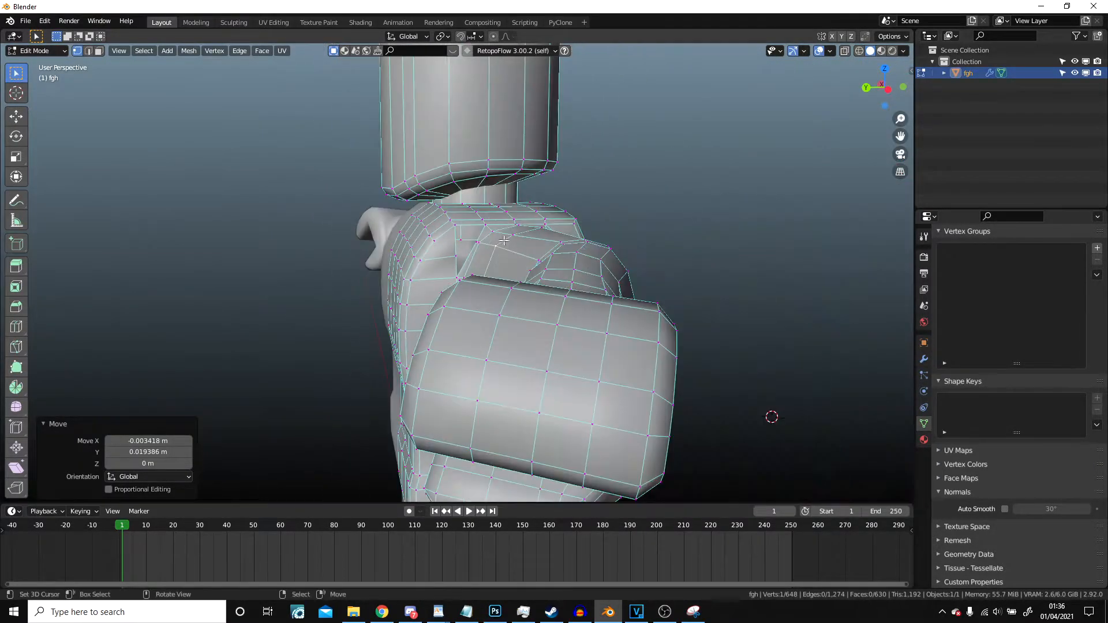
pyautogui.click(468, 258)
pyautogui.rightClick(469, 258)
pyautogui.moveTo(468, 258); pyautogui.dragTo(576, 266, button='middle')
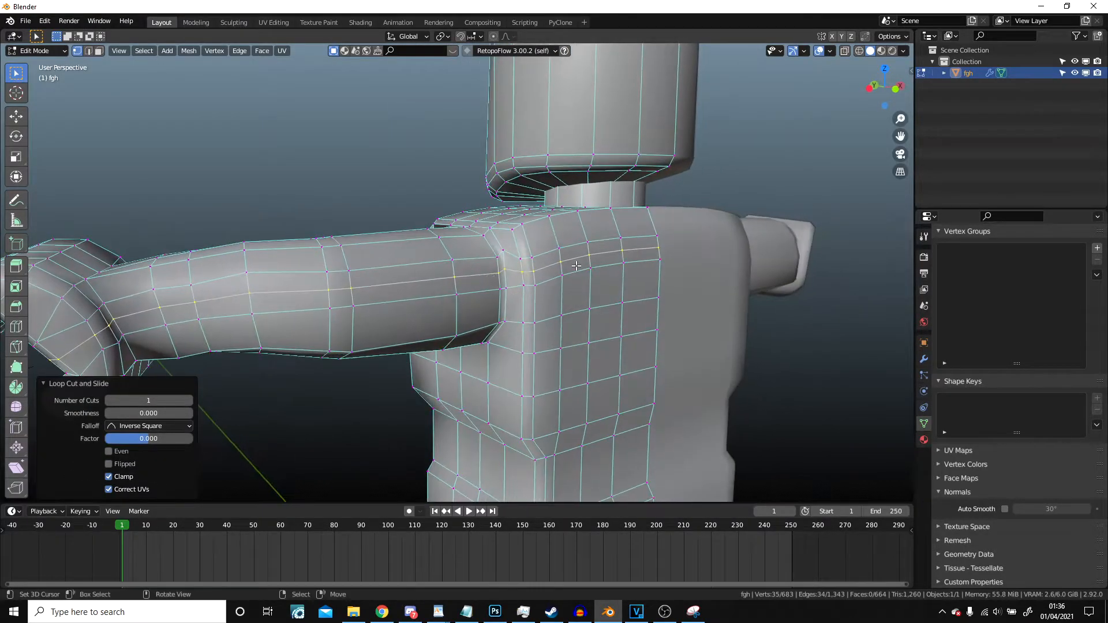
# Step: Select the uppermost of the closely spaced edge rows across the upper torso and slide it up toward the shoulder
pyautogui.moveTo(464, 263); pyautogui.dragTo(506, 274, button='middle')
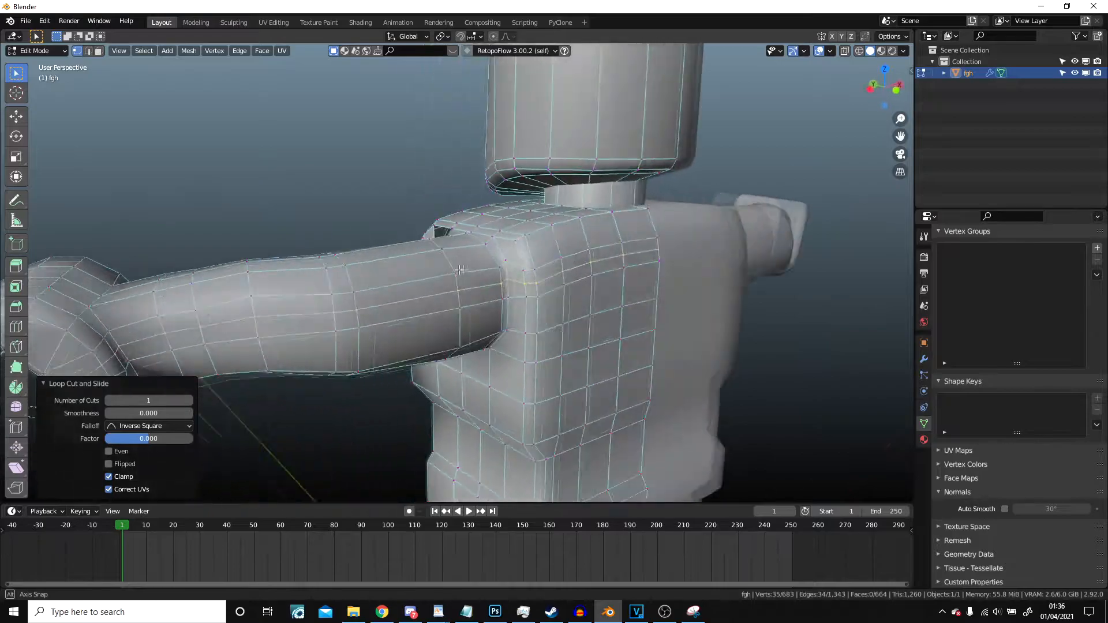
pyautogui.scroll(4, 506, 273)
pyautogui.click(494, 271)
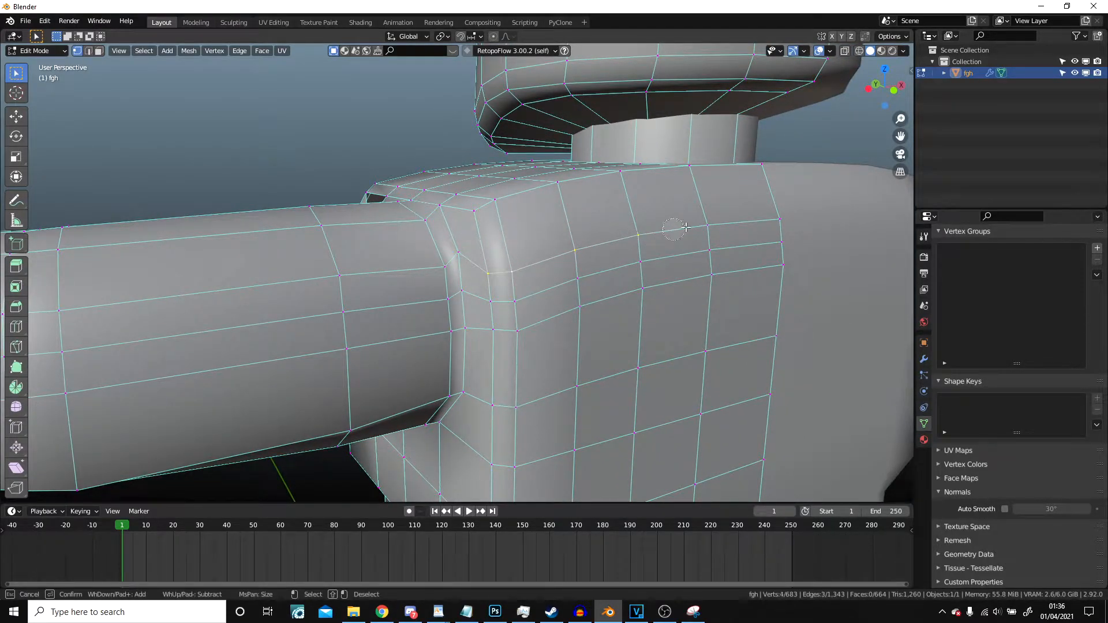
pyautogui.press('g')
pyautogui.press('g')
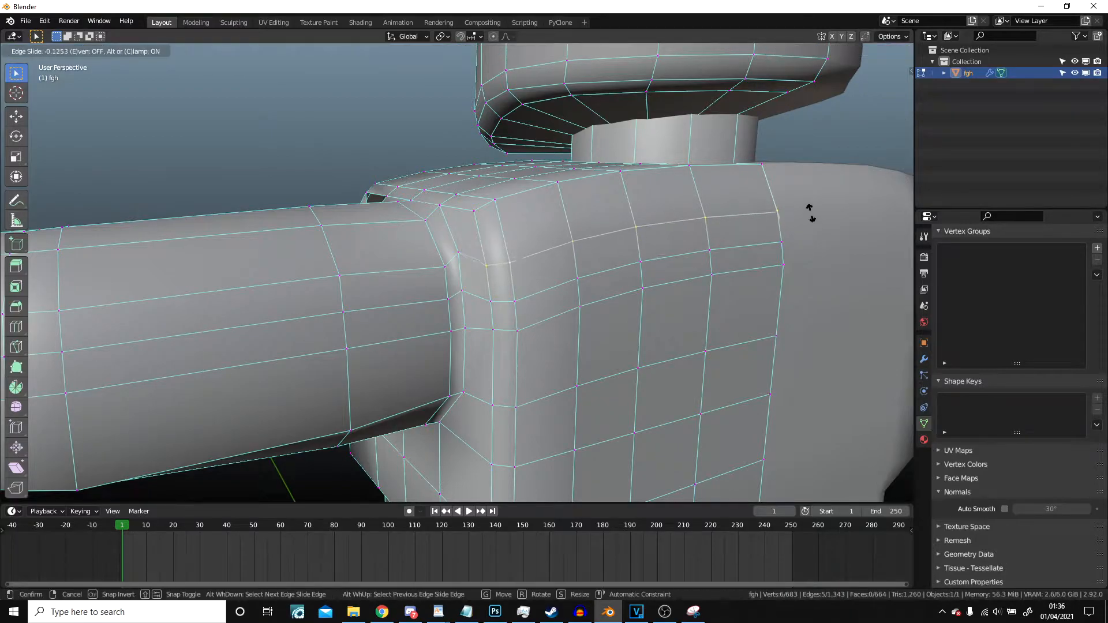
pyautogui.click(808, 196)
pyautogui.hotkey('alt', 'a')
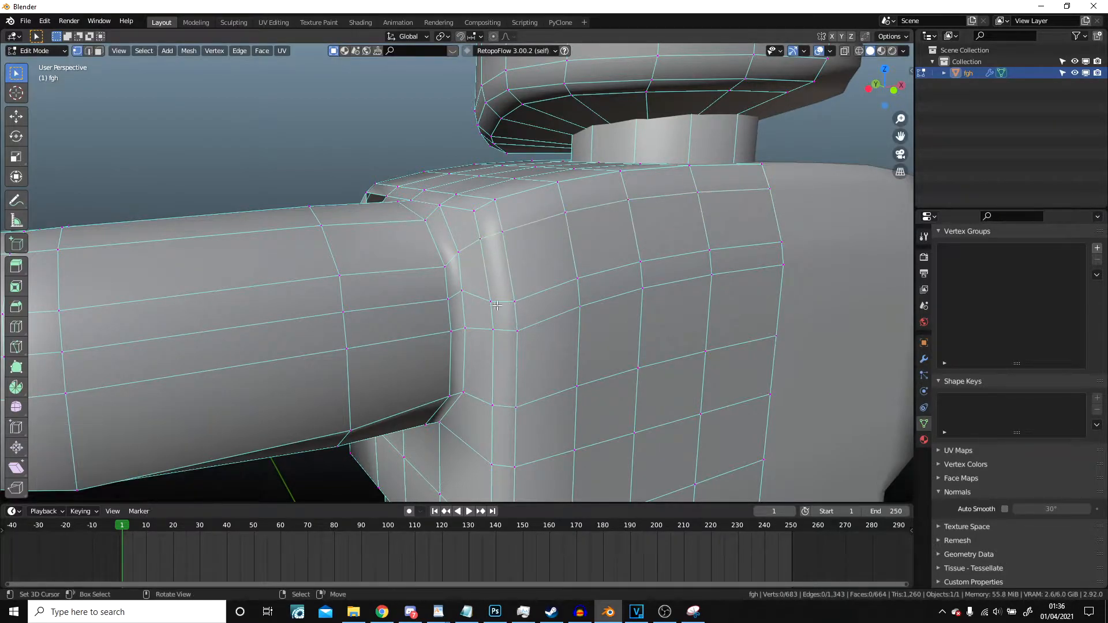
# Step: Slide the newly added edge row across the torso upward to even out the spacing between rows
pyautogui.press('Escape')
pyautogui.press('g')
pyautogui.click(813, 232)
pyautogui.scroll(-4, 750, 244)
# Step: Merge the new loop's vertex on the arm end into the matching torso opening vertex with At Last
pyautogui.press('Tab')
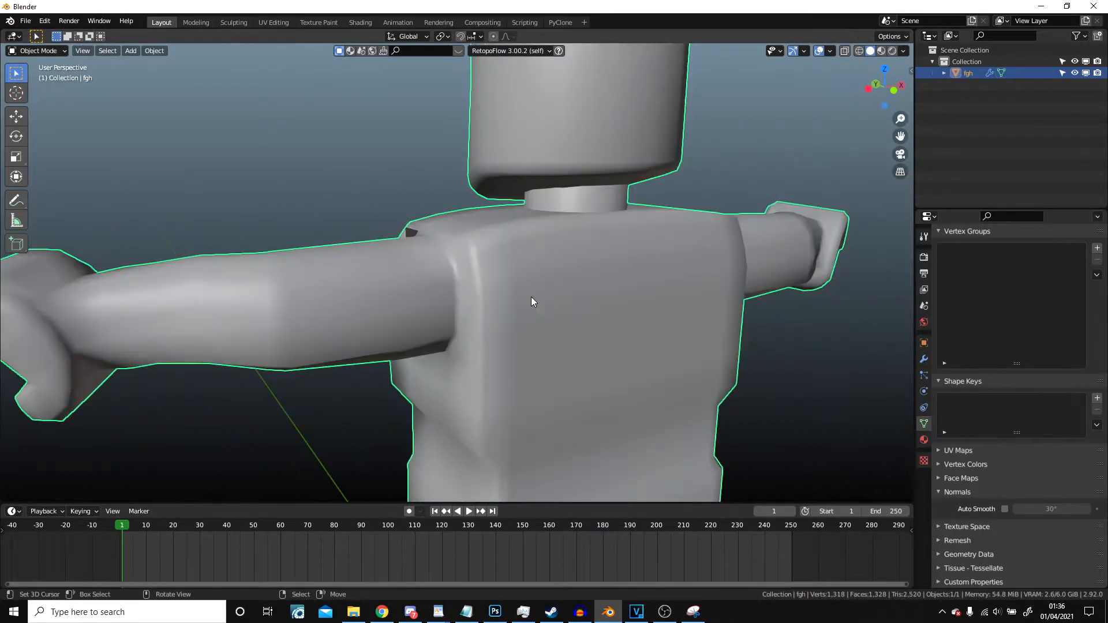
pyautogui.moveTo(530, 296); pyautogui.dragTo(681, 295, button='middle')
pyautogui.press('Tab')
pyautogui.scroll(4, 512, 247)
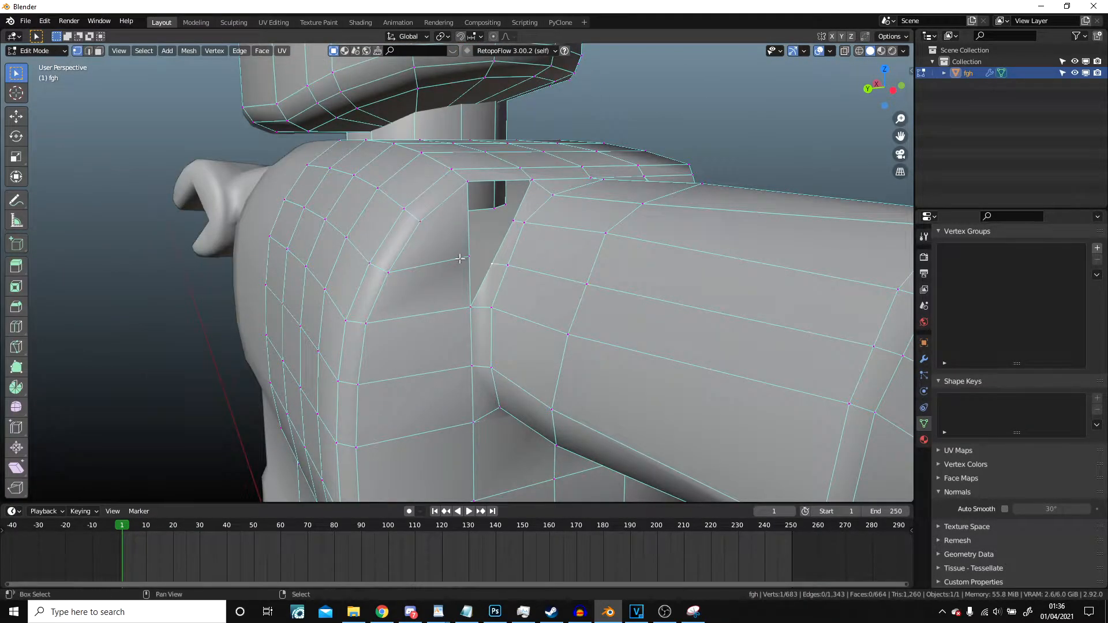
pyautogui.rightClick(461, 258)
pyautogui.moveTo(423, 310)
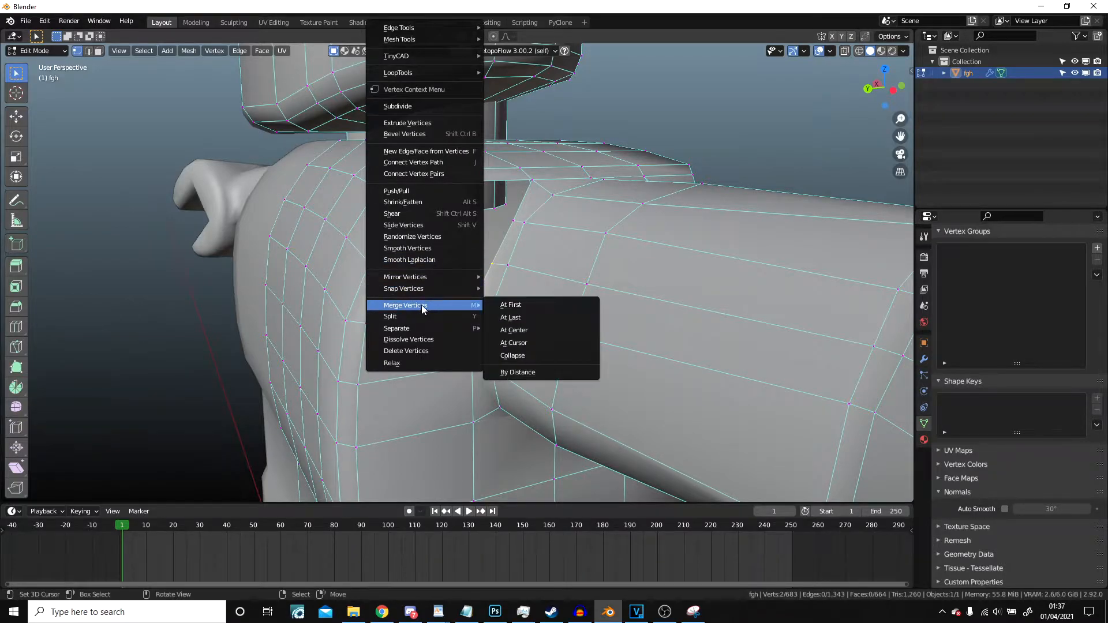
pyautogui.click(518, 321)
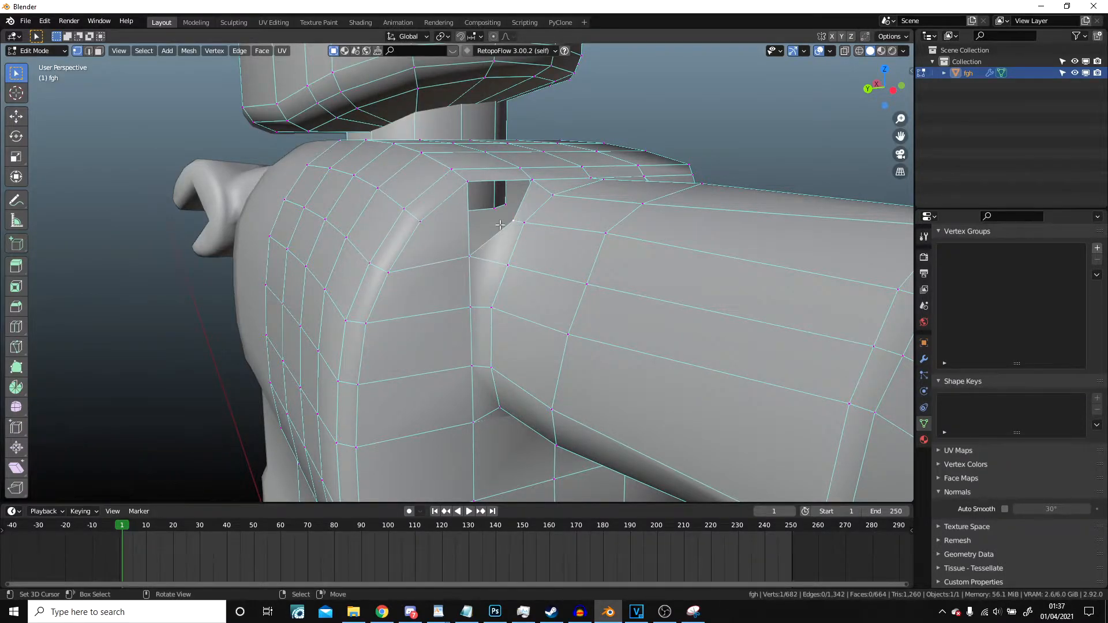
# Step: Merge the arm end's remaining upper side vertex into the torso opening's top corner vertex with At Last
pyautogui.keyDown('shift'); pyautogui.moveTo(505, 224); pyautogui.dragTo(488, 293, button='middle'); pyautogui.keyUp('shift')
pyautogui.scroll(2, 488, 293)
pyautogui.keyDown('shift'); pyautogui.click(429, 240); pyautogui.keyUp('shift')
pyautogui.rightClick(429, 240)
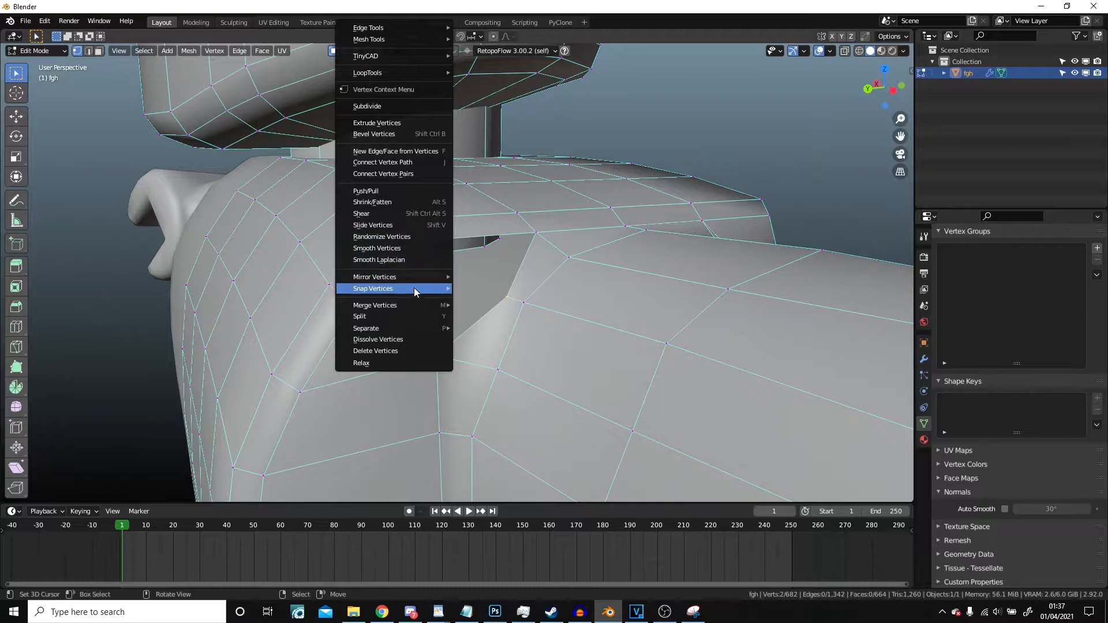
pyautogui.moveTo(401, 305)
pyautogui.click(489, 318)
# Step: Examine the joined shoulder and the whole character from several angles in Object and Edit Mode
pyautogui.scroll(-6, 496, 323)
pyautogui.press('Tab')
pyautogui.moveTo(496, 323); pyautogui.dragTo(438, 421, button='middle')
pyautogui.scroll(4, 427, 410)
pyautogui.press('Tab')
pyautogui.scroll(2, 379, 355)
pyautogui.moveTo(379, 354); pyautogui.dragTo(472, 300, button='middle')
pyautogui.scroll(-6, 647, 260)
pyautogui.press('Tab')
pyautogui.press('Tab')
pyautogui.scroll(-5, 479, 246)
pyautogui.press('Tab')
pyautogui.press('Tab')
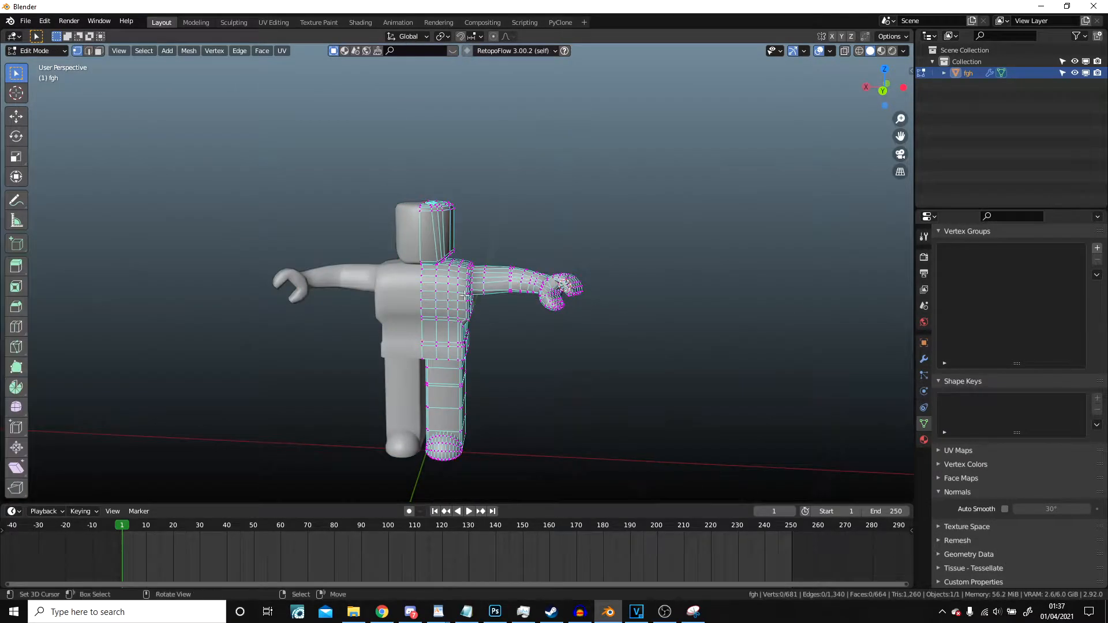
# Step: Enable Clipping on the Mirror modifier and test it by moving the linked torso and arm mesh
pyautogui.press('l')
pyautogui.press('g')
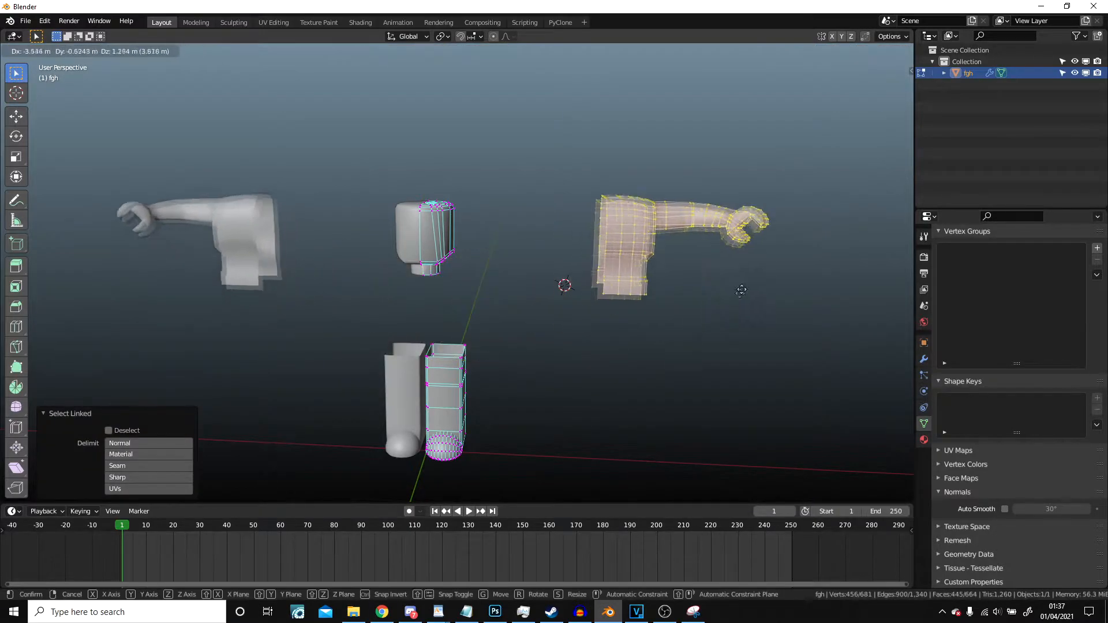
pyautogui.press('Escape')
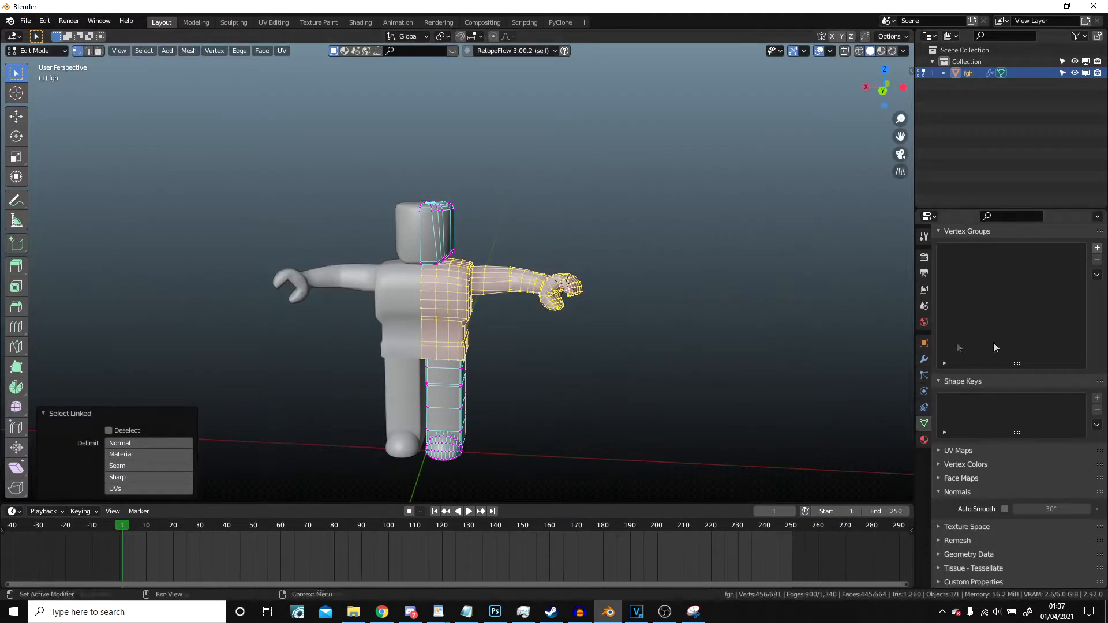
pyautogui.click(924, 360)
pyautogui.click(1002, 348)
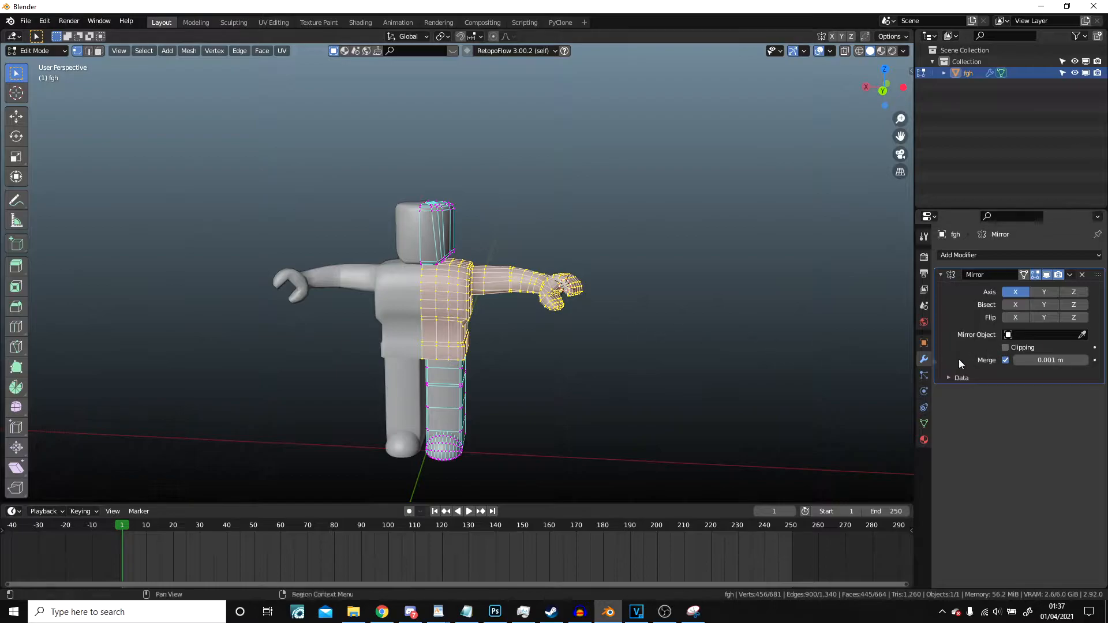
pyautogui.click(1004, 349)
pyautogui.press('g')
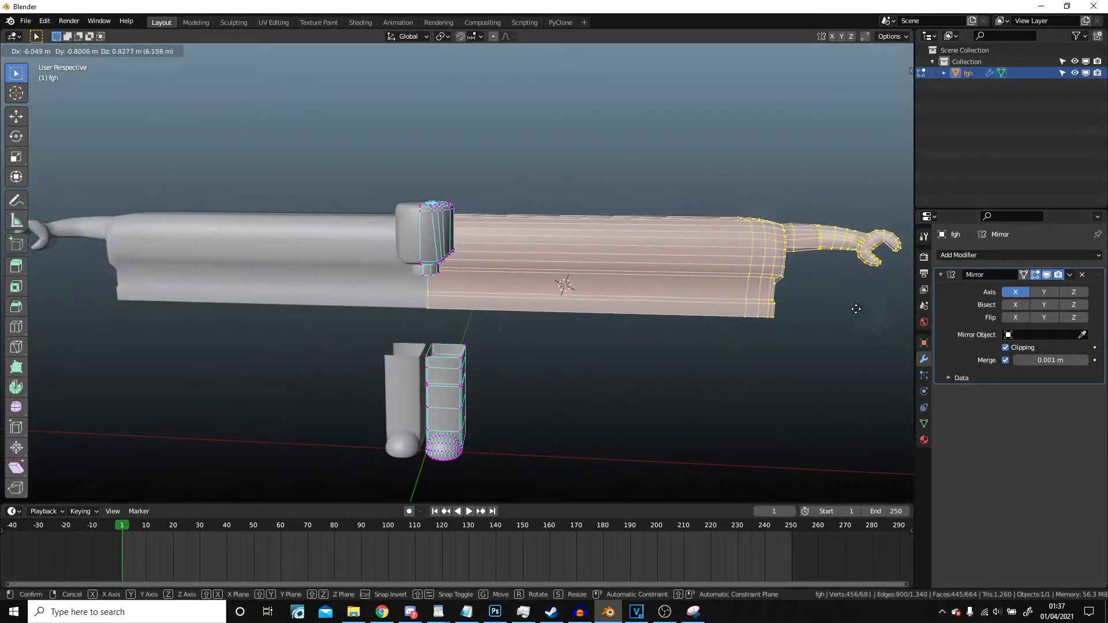
pyautogui.press('Escape')
# Step: Add a vertical edge loop to the torso beside its centre line, in line with the leg's inner edge
pyautogui.scroll(6, 591, 279)
pyautogui.moveTo(504, 260); pyautogui.dragTo(603, 230, button='middle')
pyautogui.scroll(2, 463, 272)
pyautogui.keyDown('shift'); pyautogui.moveTo(462, 272); pyautogui.dragTo(525, 247, button='middle'); pyautogui.keyUp('shift')
pyautogui.scroll(4, 406, 261)
pyautogui.moveTo(406, 261); pyautogui.dragTo(524, 266, button='middle')
pyautogui.scroll(3, 522, 260)
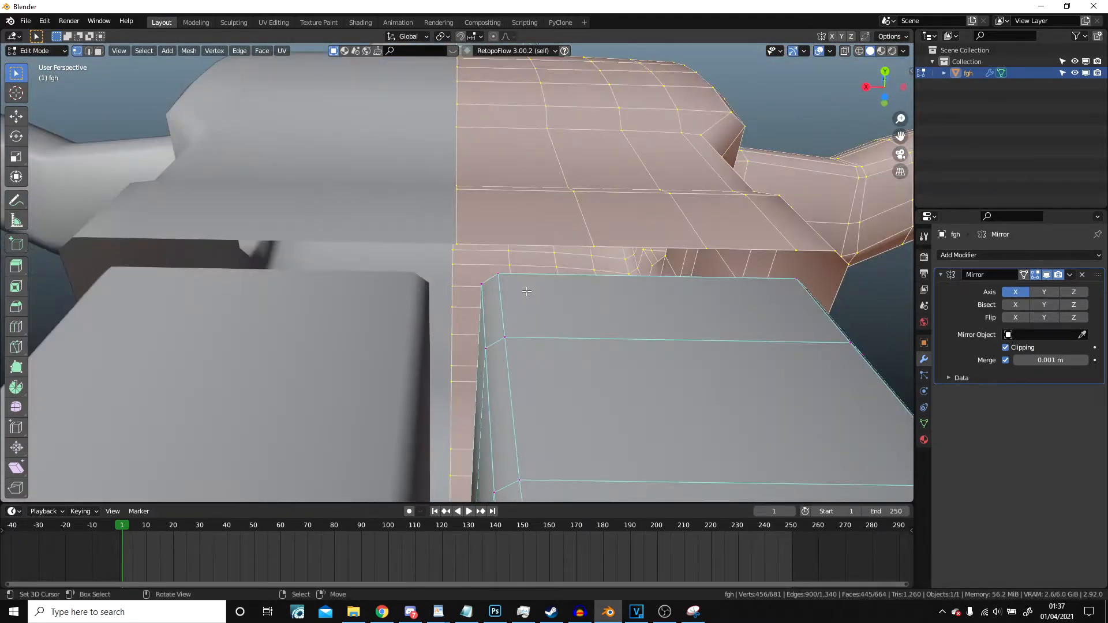
pyautogui.hotkey('alt', 'a')
pyautogui.click(485, 284)
pyautogui.moveTo(484, 284); pyautogui.dragTo(418, 251, button='middle')
pyautogui.scroll(-6, 497, 214)
pyautogui.scroll(-3, 514, 267)
pyautogui.scroll(4, 497, 197)
pyautogui.click(463, 250)
# Step: Fill a face between the torso's bottom centre edge and the leg's inner top corner edge on both front and back
pyautogui.scroll(3, 418, 251)
pyautogui.click(425, 248)
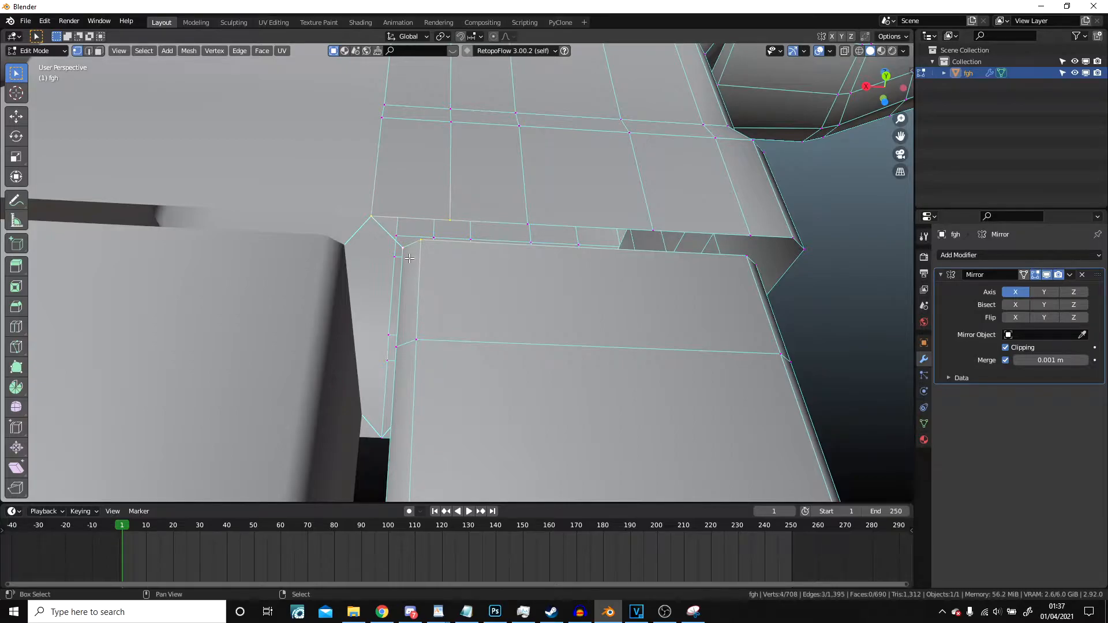
pyautogui.press('f')
pyautogui.scroll(-5, 413, 258)
pyautogui.moveTo(413, 258); pyautogui.dragTo(691, 262, button='middle')
pyautogui.scroll(5, 550, 260)
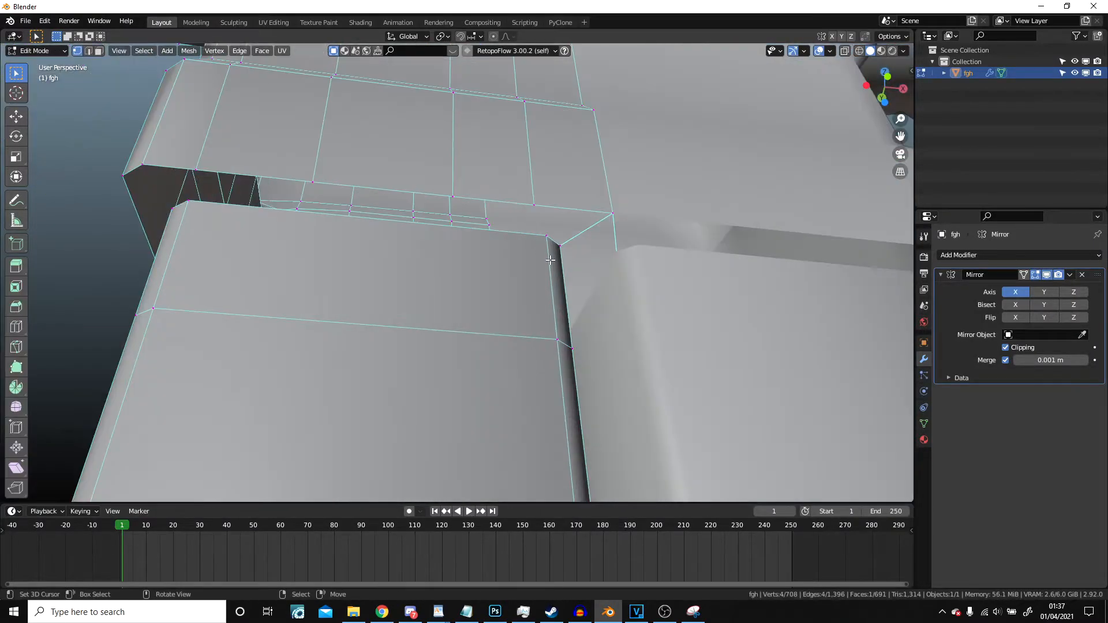
pyautogui.moveTo(550, 259); pyautogui.dragTo(495, 278, button='middle')
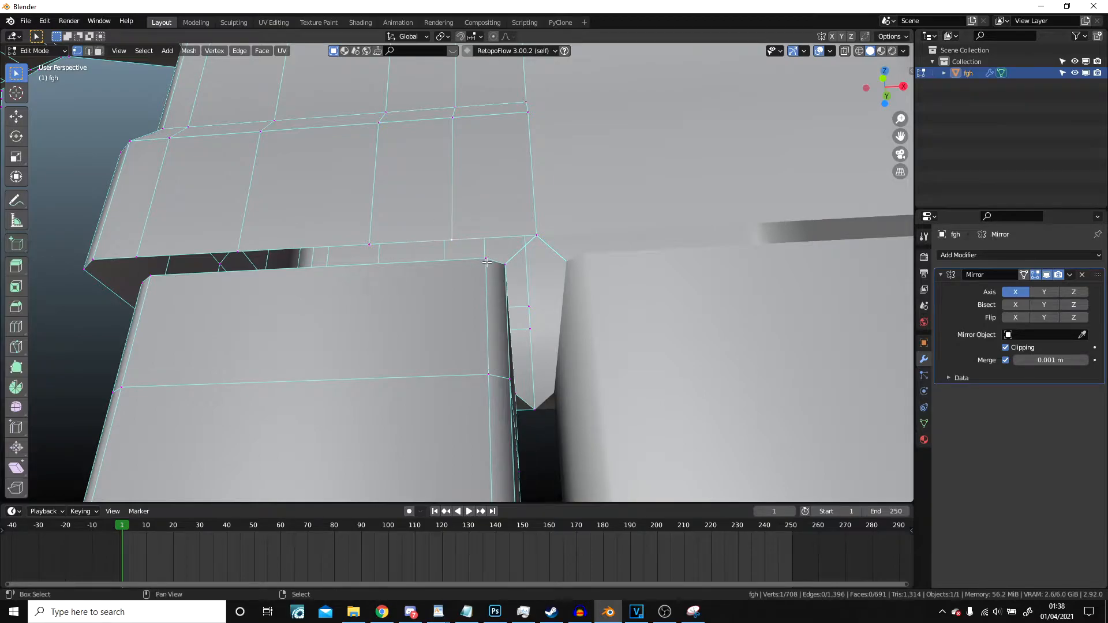
pyautogui.press('f')
# Step: Scale the torso's lowest face loop in to 0.925 on X and Y, keeping its height
pyautogui.moveTo(551, 221); pyautogui.dragTo(497, 341, button='middle')
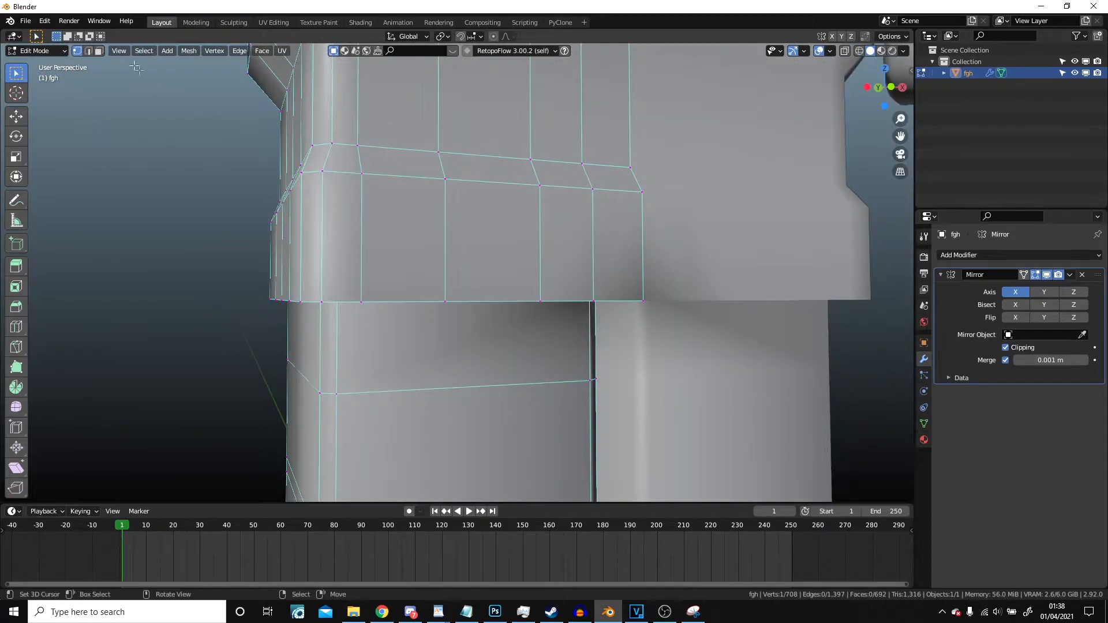
pyautogui.keyDown('alt'); pyautogui.click(362, 209); pyautogui.keyUp('alt')
pyautogui.moveTo(363, 209); pyautogui.dragTo(574, 305, button='middle')
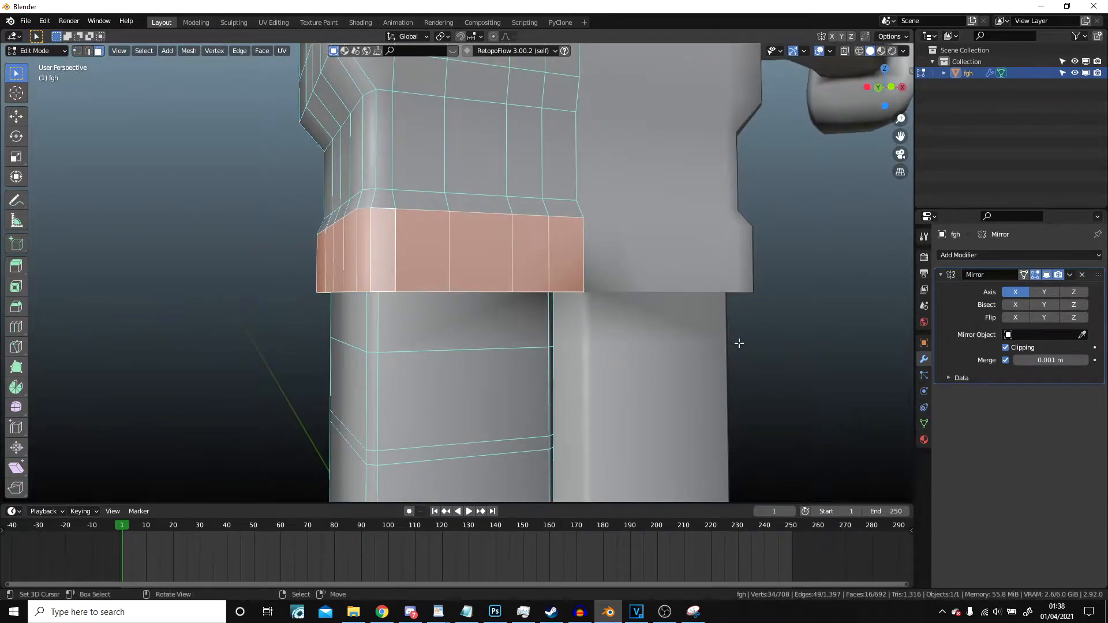
pyautogui.press('s')
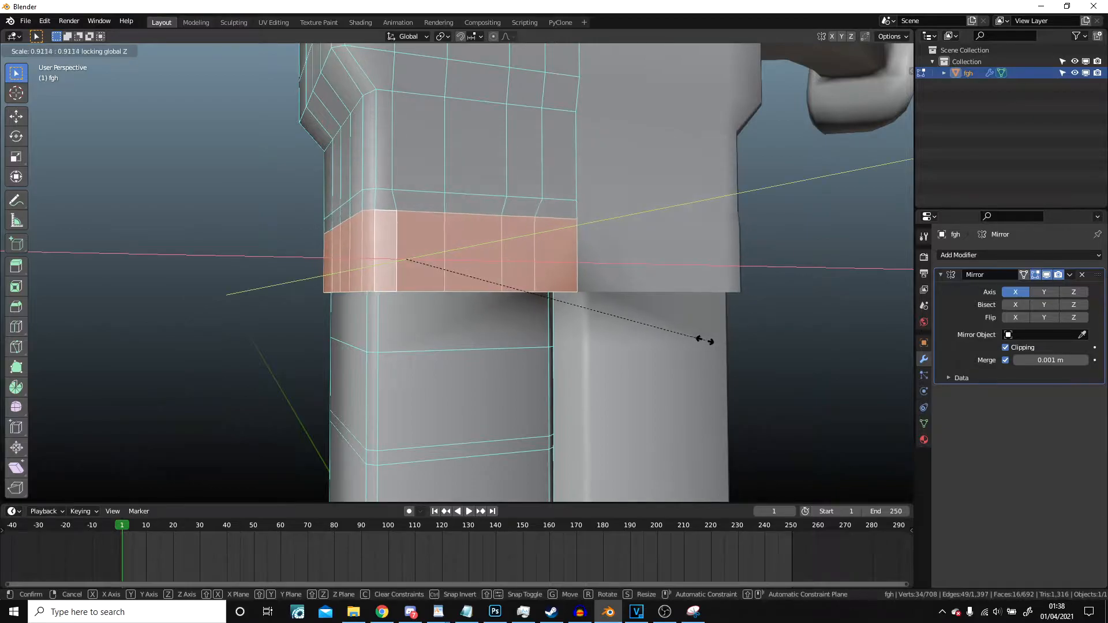
pyautogui.click(709, 343)
pyautogui.moveTo(534, 312); pyautogui.dragTo(470, 299, button='middle')
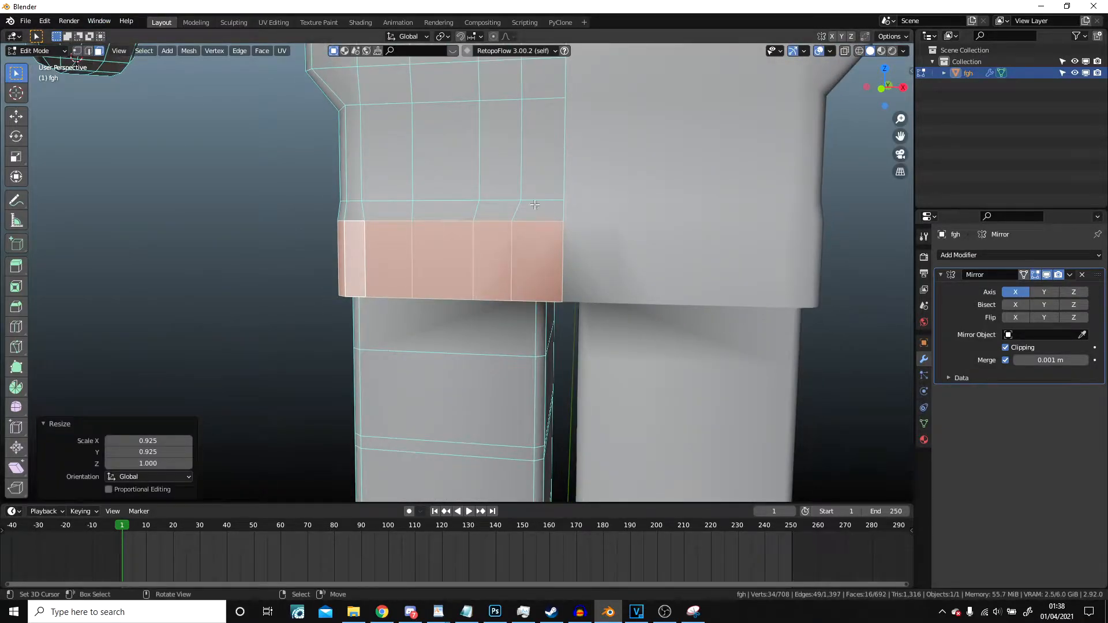
# Step: Slide the torso's two lowest front edges beside the centre line inward, by factors of 0.173 and 0.157
pyautogui.press('1')
pyautogui.moveTo(534, 205); pyautogui.dragTo(427, 106, button='middle')
pyautogui.click(482, 305)
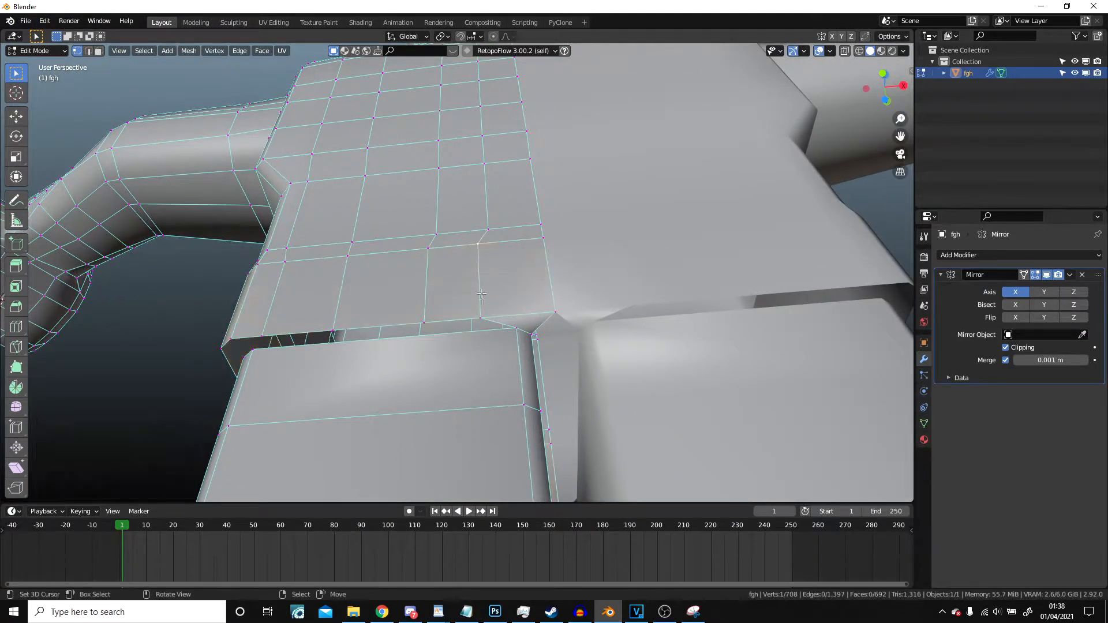
pyautogui.press('g')
pyautogui.click(493, 305)
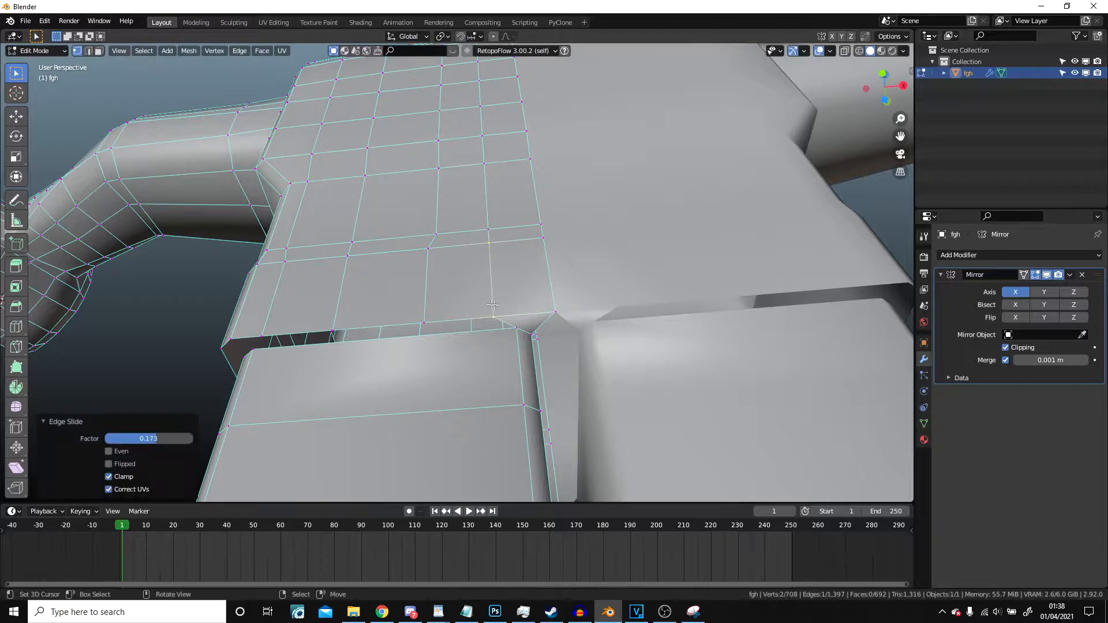
pyautogui.keyDown('shift'); pyautogui.click(431, 318); pyautogui.keyUp('shift')
pyautogui.press('g')
pyautogui.click(443, 316)
pyautogui.moveTo(443, 316); pyautogui.dragTo(403, 231, button='middle')
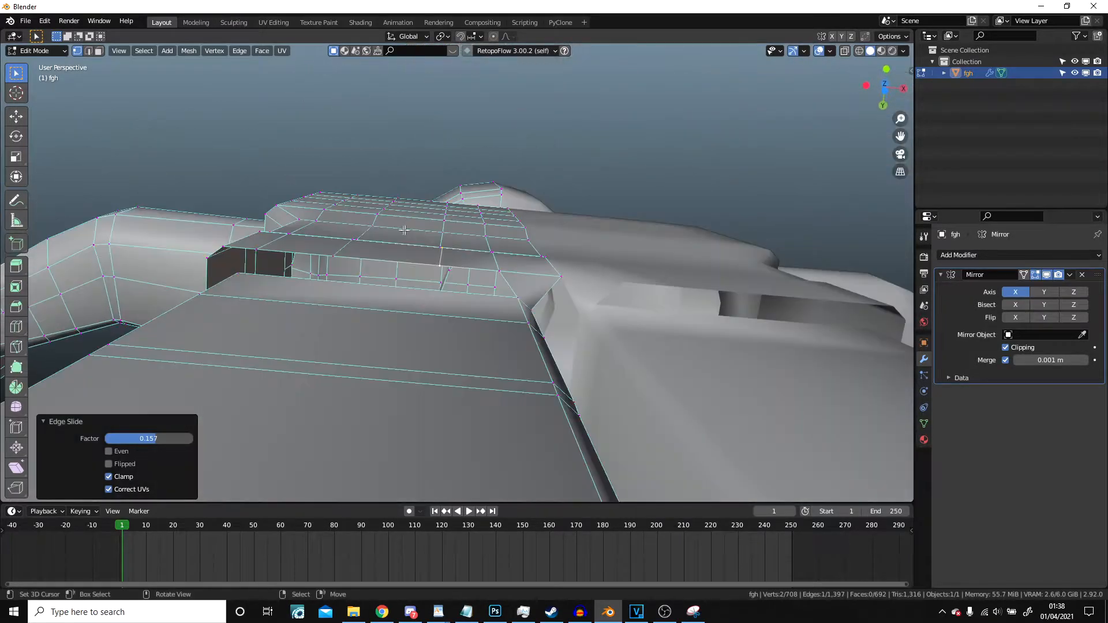
# Step: Move the leg's top outer corner vertices outward and down to sit under the torso's lower corners
pyautogui.moveTo(526, 305); pyautogui.dragTo(634, 379, button='middle')
pyautogui.scroll(5, 571, 230)
pyautogui.press('g')
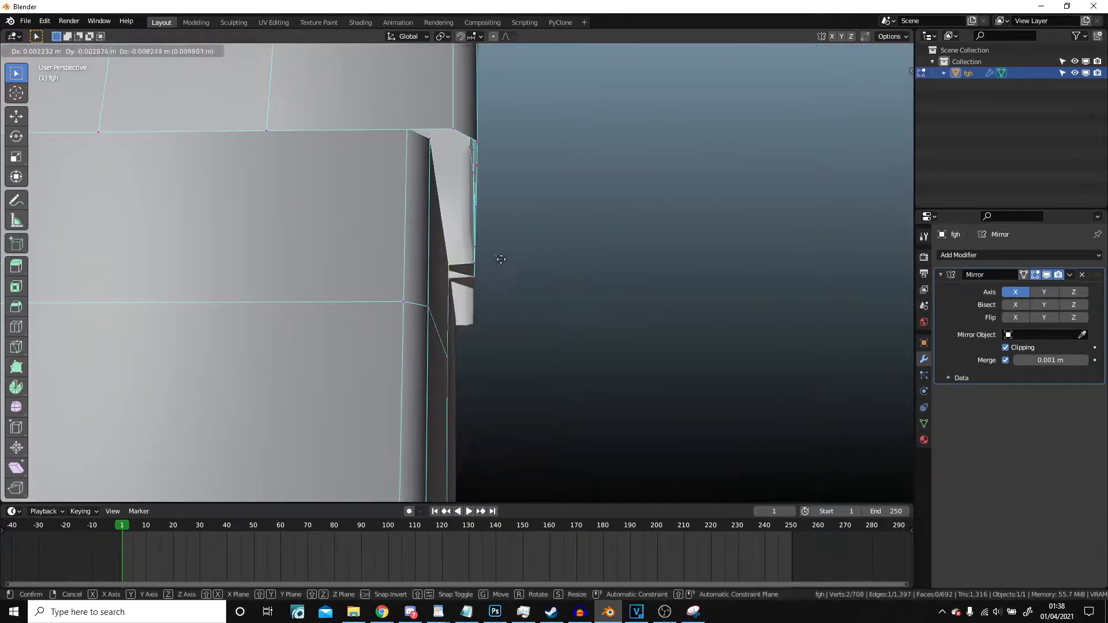
pyautogui.click(521, 280)
pyautogui.moveTo(512, 280); pyautogui.dragTo(462, 300, button='middle')
pyautogui.press('g')
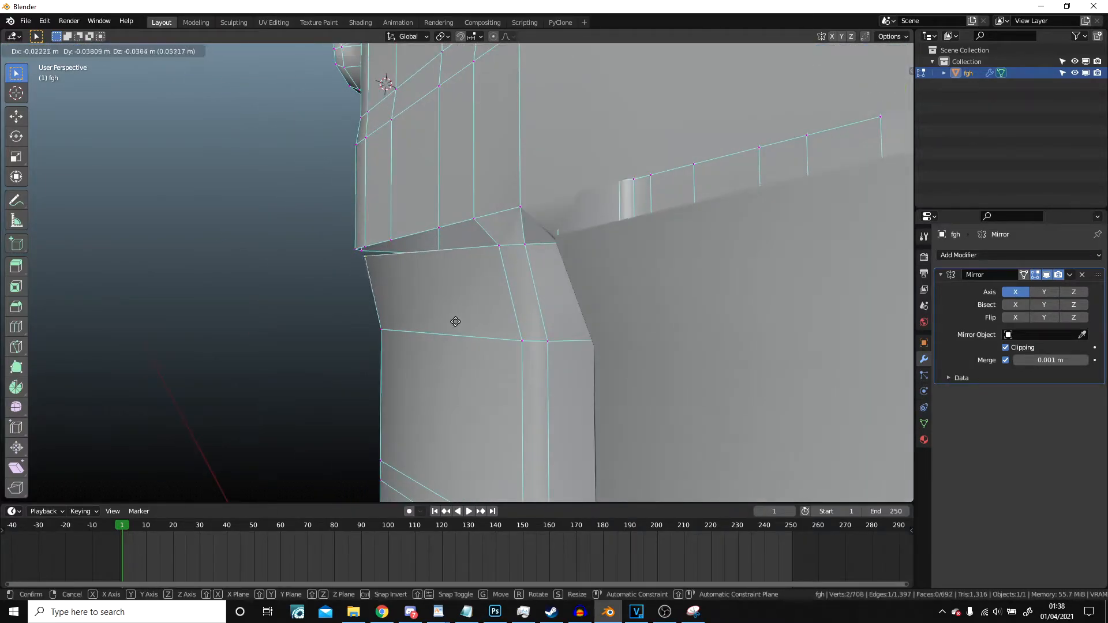
pyautogui.click(450, 332)
# Step: Slide the outer corner vertex of the leg's uppermost edge loop down and lower the loop's inner vertices to match
pyautogui.click(400, 329)
pyautogui.press('g')
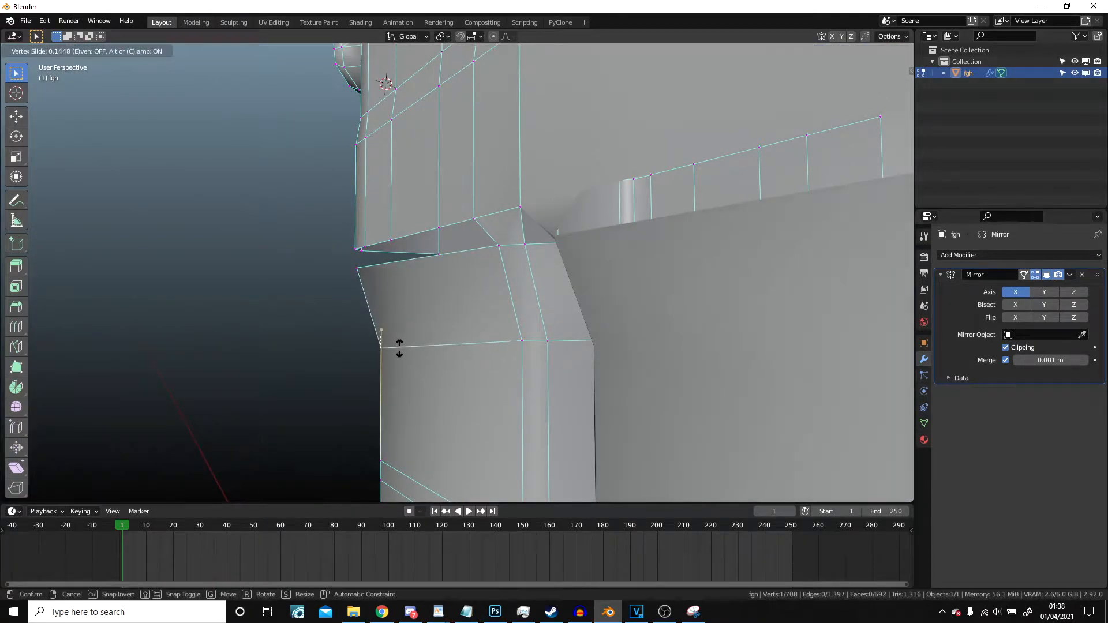
pyautogui.click(392, 353)
pyautogui.keyDown('shift'); pyautogui.click(521, 342); pyautogui.keyUp('shift')
pyautogui.press('g')
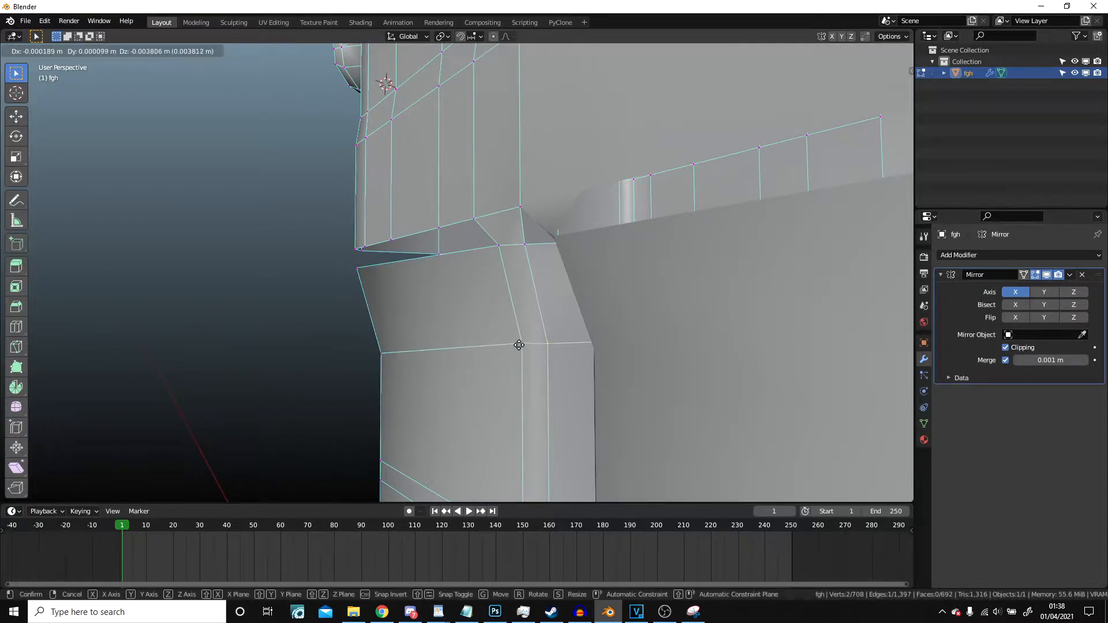
pyautogui.click(518, 365)
# Step: Adjust the vertices of the leg's uppermost edge loop around its inner and back side to even out the loop
pyautogui.moveTo(519, 367); pyautogui.dragTo(346, 343, button='middle')
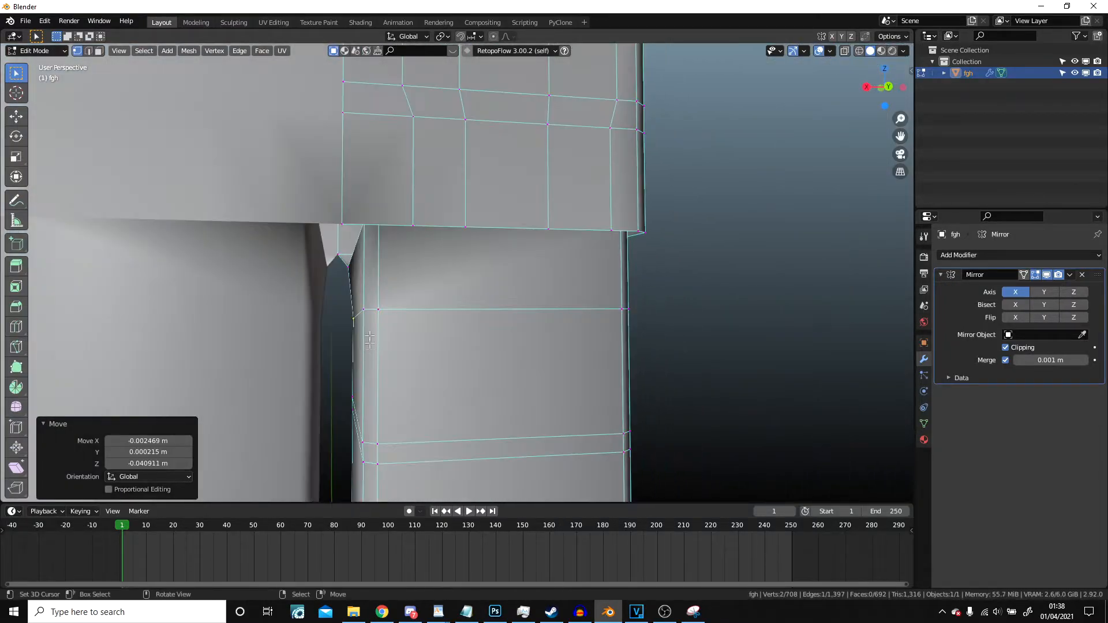
pyautogui.rightClick(366, 313)
pyautogui.keyDown('shift'); pyautogui.click(393, 301); pyautogui.keyUp('shift')
pyautogui.press('g')
pyautogui.click(397, 316)
pyautogui.moveTo(398, 317)
pyautogui.mouseDown(button='middle')
pyautogui.moveTo(528, 344)
pyautogui.moveTo(554, 306)
pyautogui.moveTo(623, 298)
pyautogui.moveTo(490, 304)
pyautogui.moveTo(455, 294)
pyautogui.moveTo(400, 332)
pyautogui.mouseUp(button='middle')
pyautogui.click(456, 366)
pyautogui.keyDown('shift'); pyautogui.click(492, 358); pyautogui.keyUp('shift')
pyautogui.press('g')
pyautogui.click(493, 366)
# Step: Level the two outer corner vertices of the leg's uppermost edge loop with the rest of the loop
pyautogui.press('g')
pyautogui.press('g')
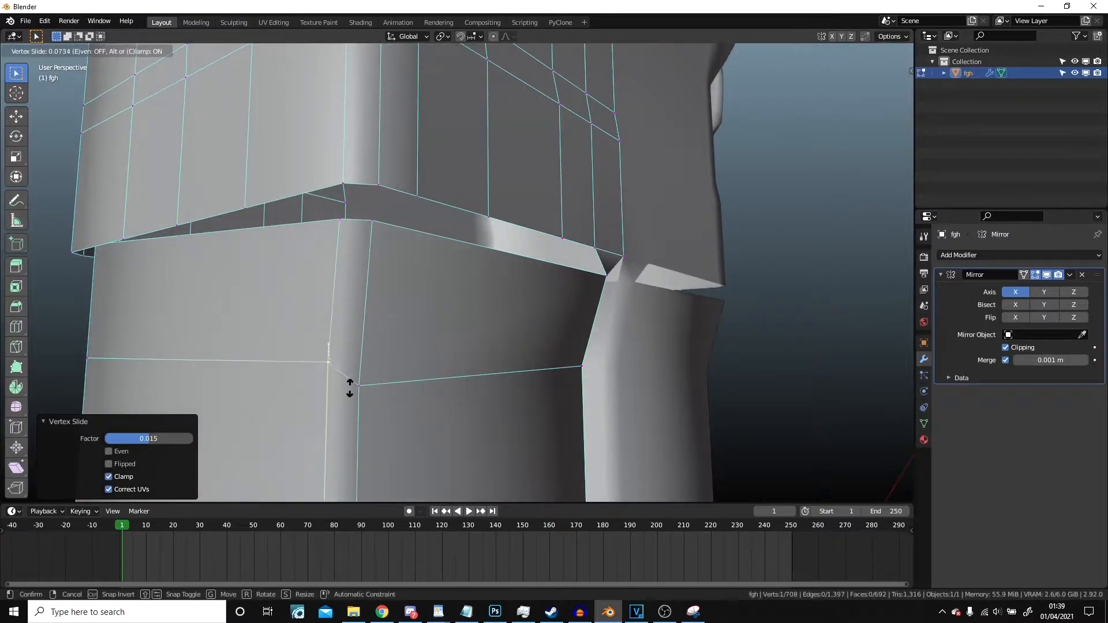
pyautogui.click(348, 386)
pyautogui.rightClick(360, 387)
pyautogui.press('g')
pyautogui.press('g')
pyautogui.click(390, 364)
pyautogui.rightClick(334, 357)
pyautogui.press('g')
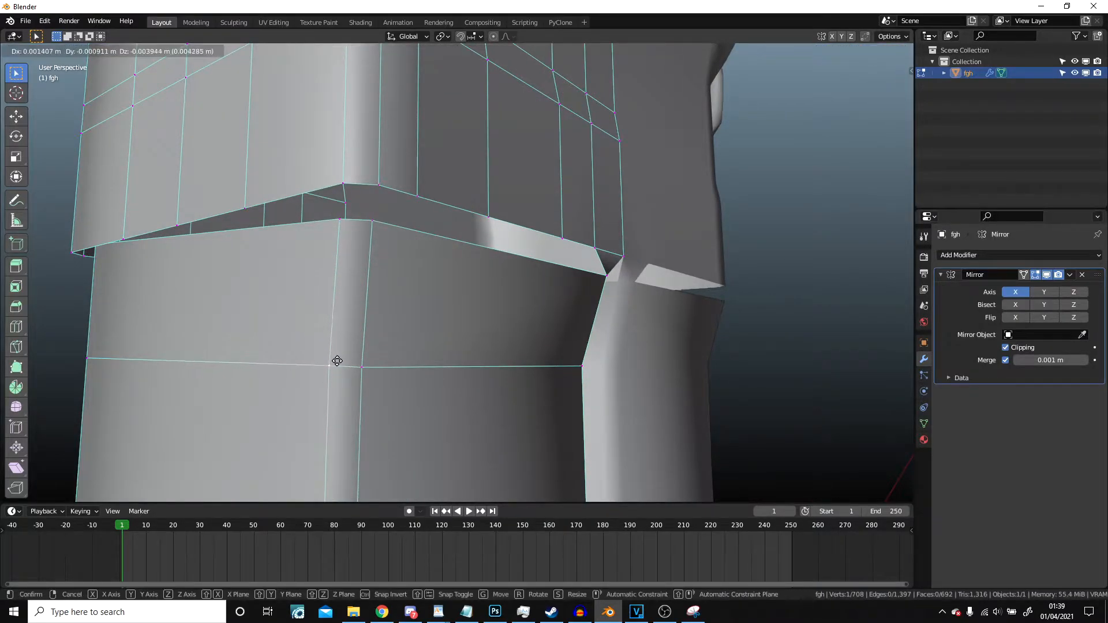
pyautogui.click(337, 361)
# Step: Fill the outer front corner gap between torso and leg, and add a vertical leg edge loop beside that corner
pyautogui.moveTo(404, 330); pyautogui.dragTo(293, 173, button='middle')
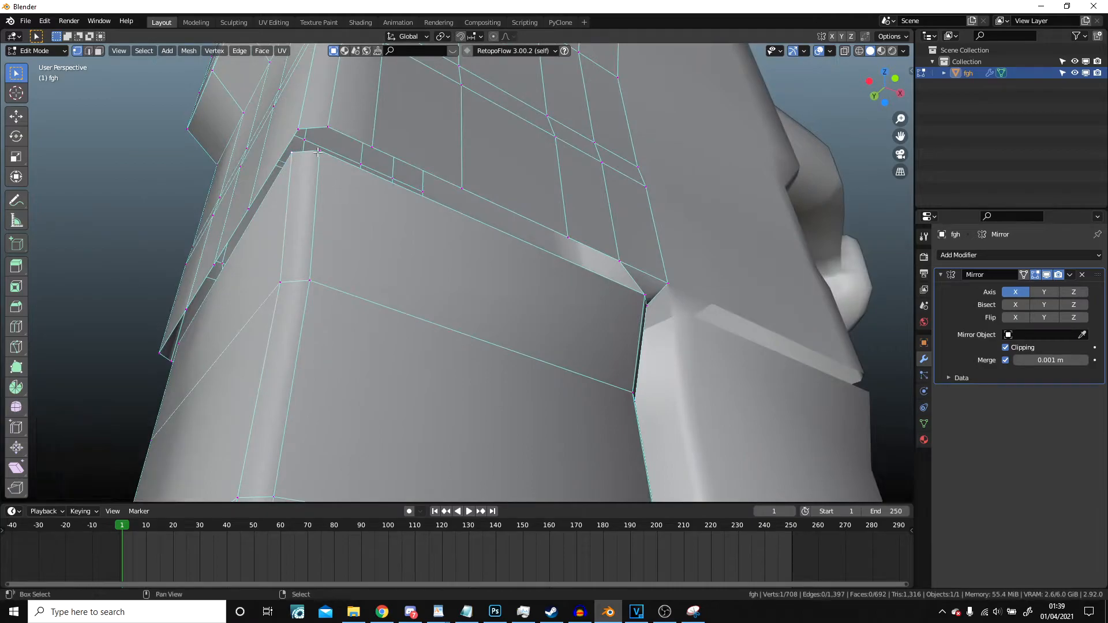
pyautogui.moveTo(322, 127); pyautogui.dragTo(486, 221, button='middle')
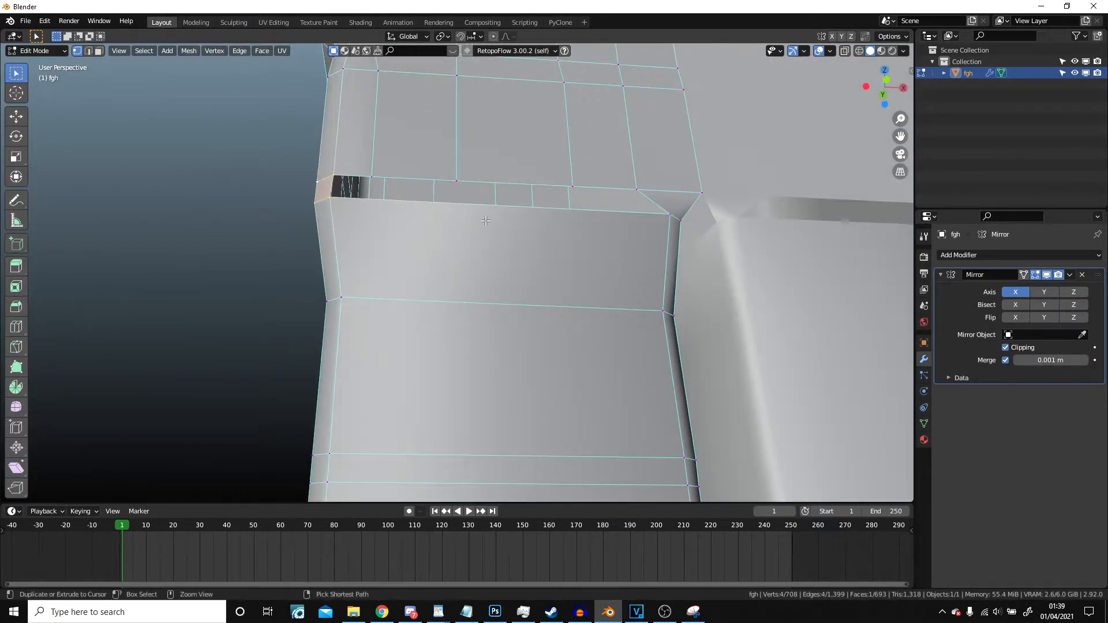
pyautogui.click(485, 221)
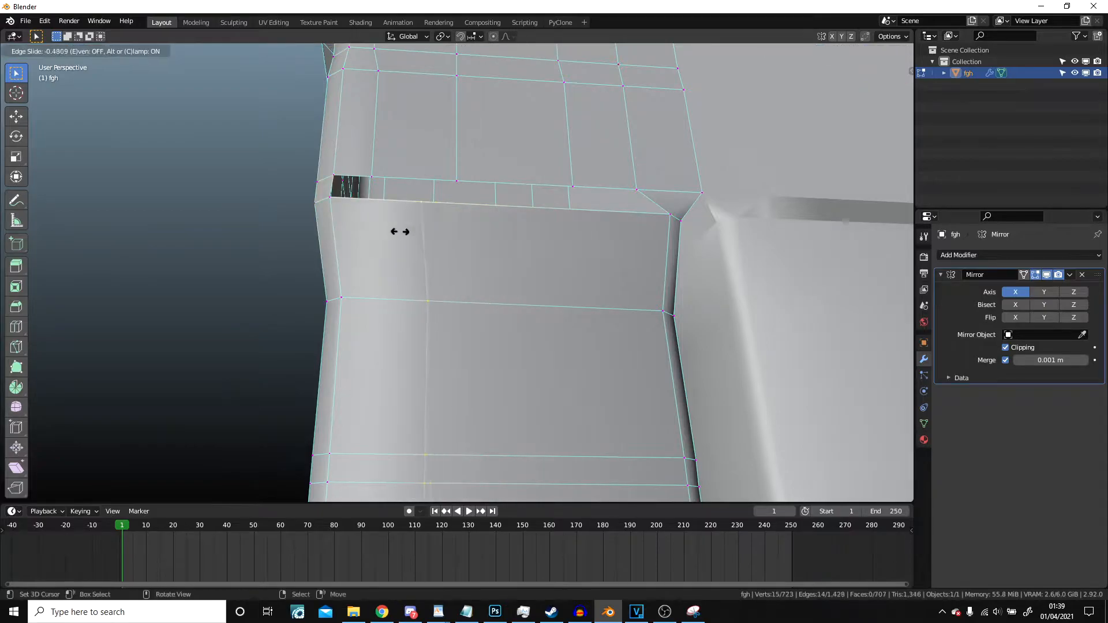
pyautogui.click(355, 234)
# Step: Add a second vertical edge loop to the leg's front and fill the two gap faces between the corner and that loop
pyautogui.click(329, 200)
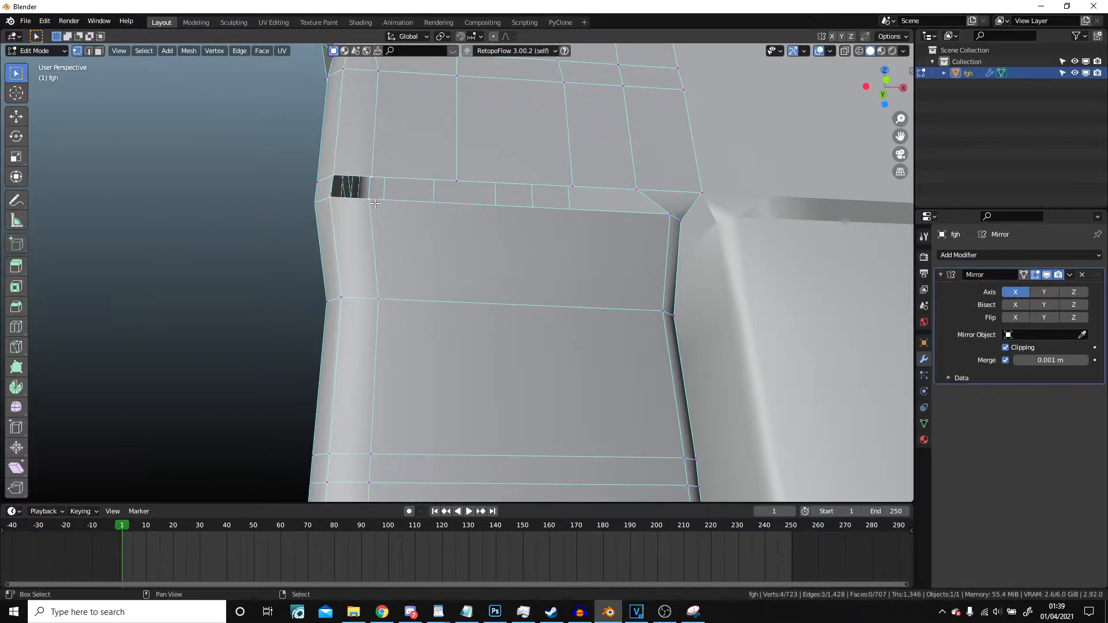
pyautogui.click(457, 218)
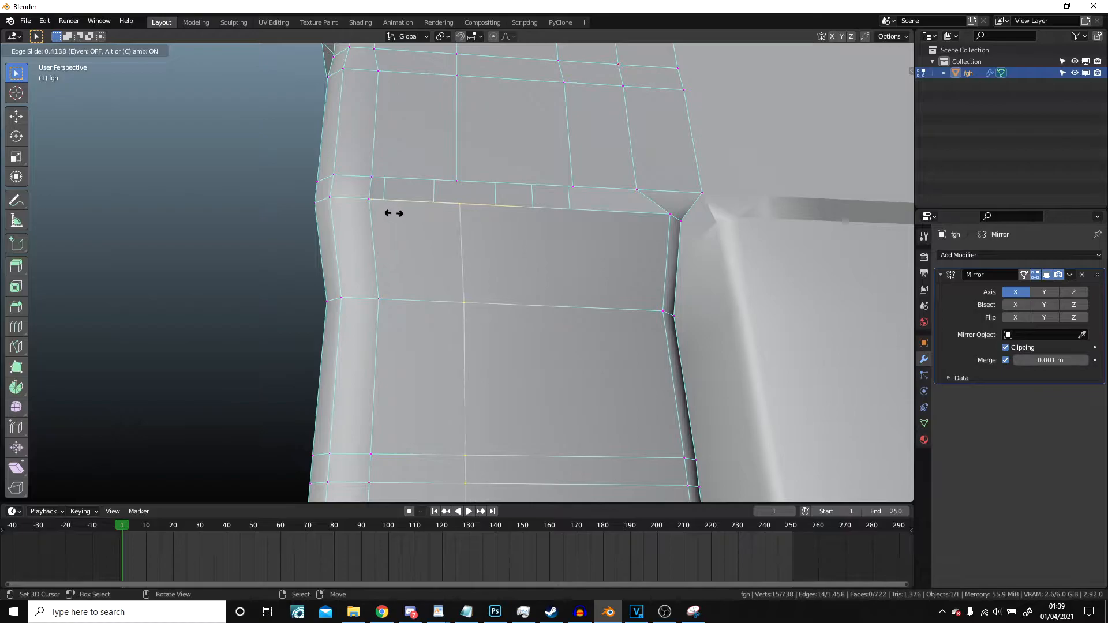
pyautogui.click(391, 213)
pyautogui.click(371, 178)
pyautogui.keyDown('shift'); pyautogui.click(368, 203); pyautogui.keyUp('shift')
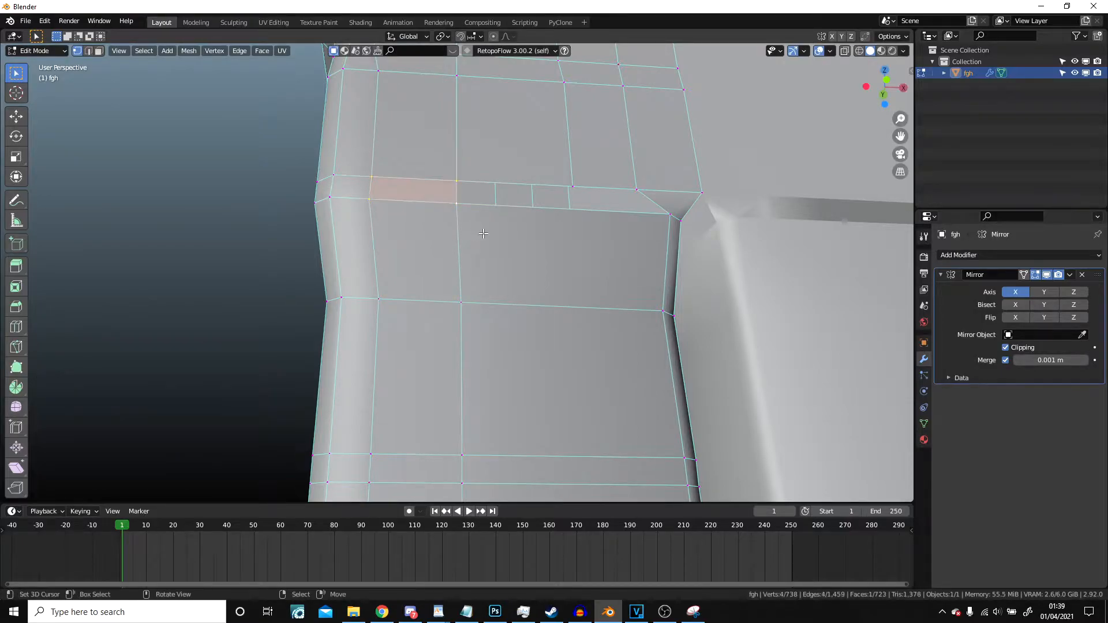
# Step: Add a third vertical edge loop to the leg's front and fill the remaining front gap between torso and leg
pyautogui.moveTo(478, 234); pyautogui.dragTo(581, 266, button='middle')
pyautogui.click(550, 228)
pyautogui.click(441, 163)
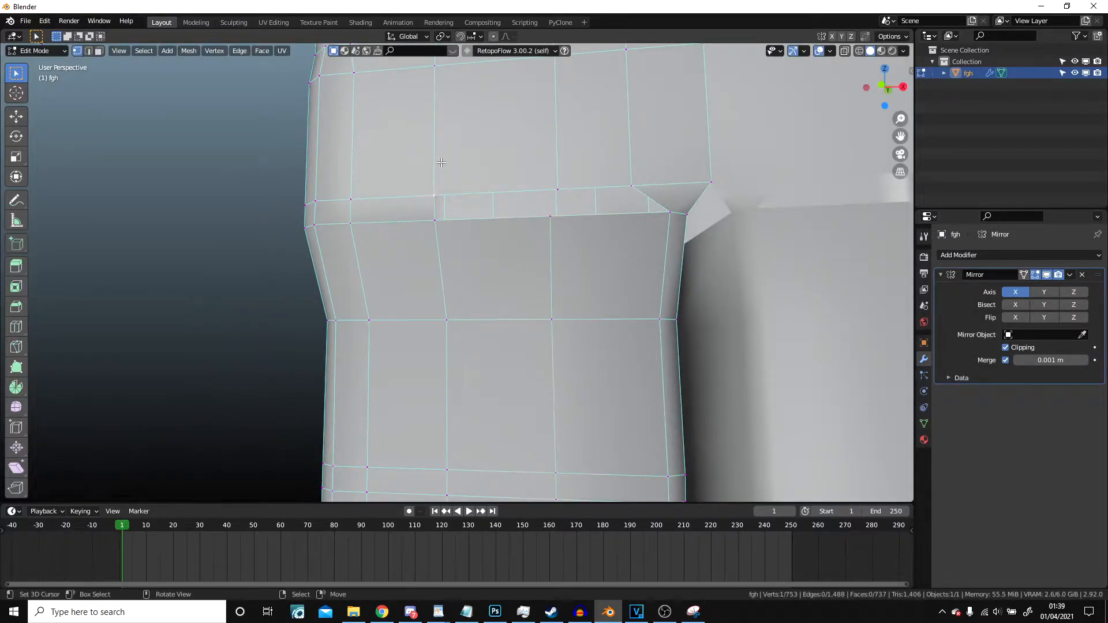
pyautogui.scroll(-8, 575, 240)
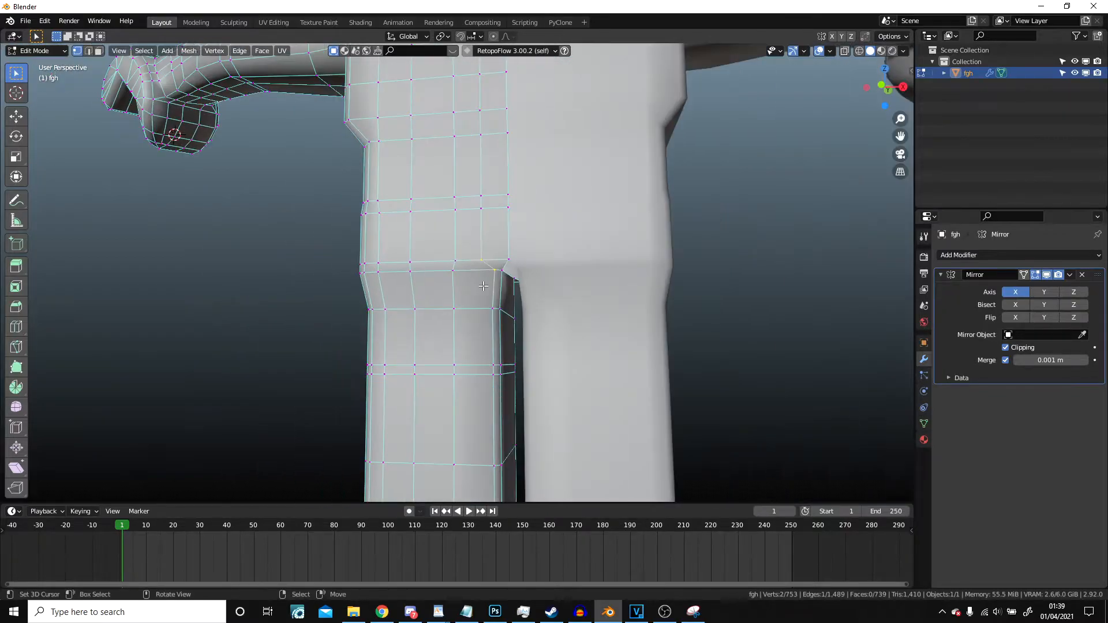
# Step: Add three evenly spaced vertical edge loops to the outer side of the leg
pyautogui.press('Tab')
pyautogui.moveTo(530, 272); pyautogui.dragTo(472, 186, button='middle')
pyautogui.press('Tab')
pyautogui.scroll(5, 486, 238)
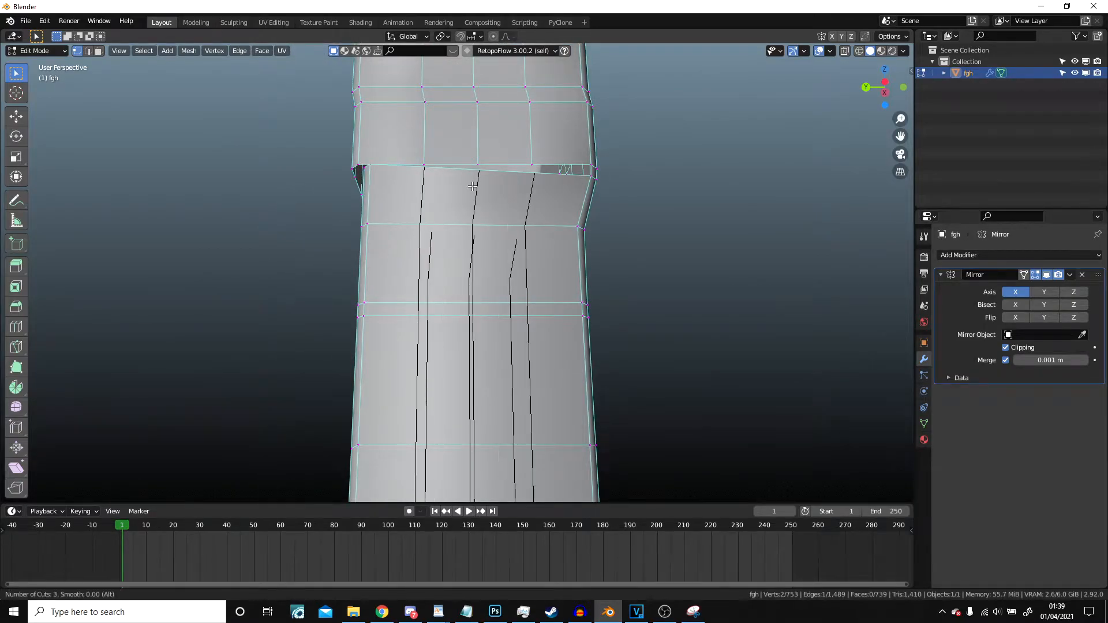
pyautogui.click(473, 186)
pyautogui.rightClick(472, 185)
# Step: Fill the gap between torso and leg with faces along the leg's outer side
pyautogui.scroll(4, 439, 196)
pyautogui.moveTo(418, 205); pyautogui.dragTo(555, 216, button='middle')
pyautogui.click(565, 205)
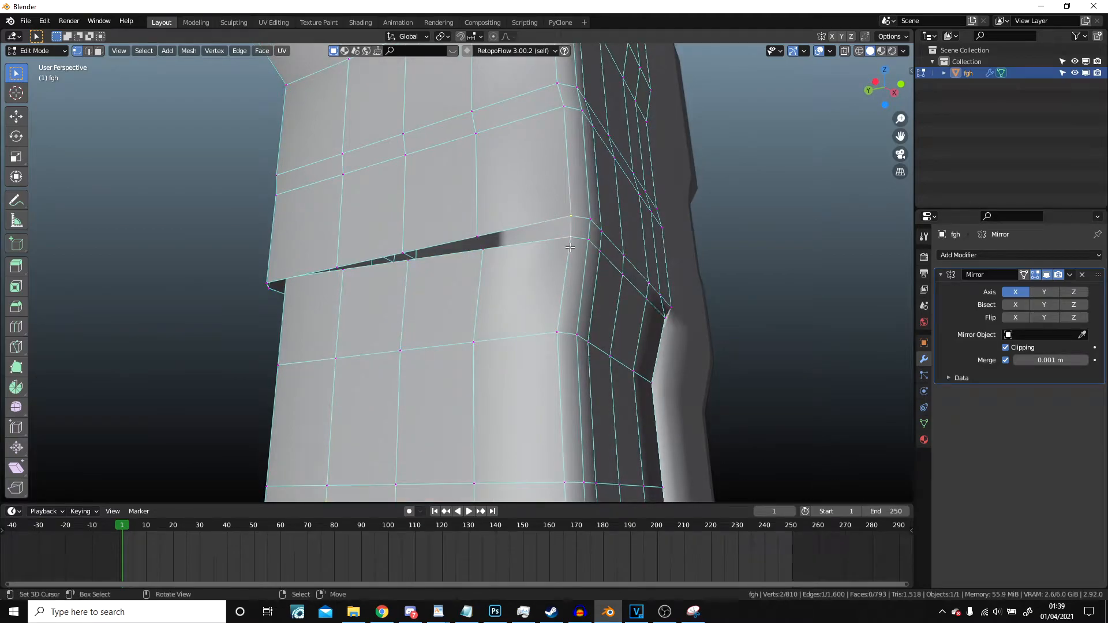
pyautogui.moveTo(360, 300); pyautogui.dragTo(462, 247, button='middle')
pyautogui.scroll(2, 462, 248)
pyautogui.rightClick(510, 193)
# Step: Reposition the vertices at the leg's top outer back corner to line up beneath the torso's corner
pyautogui.moveTo(510, 191); pyautogui.dragTo(563, 257, button='middle')
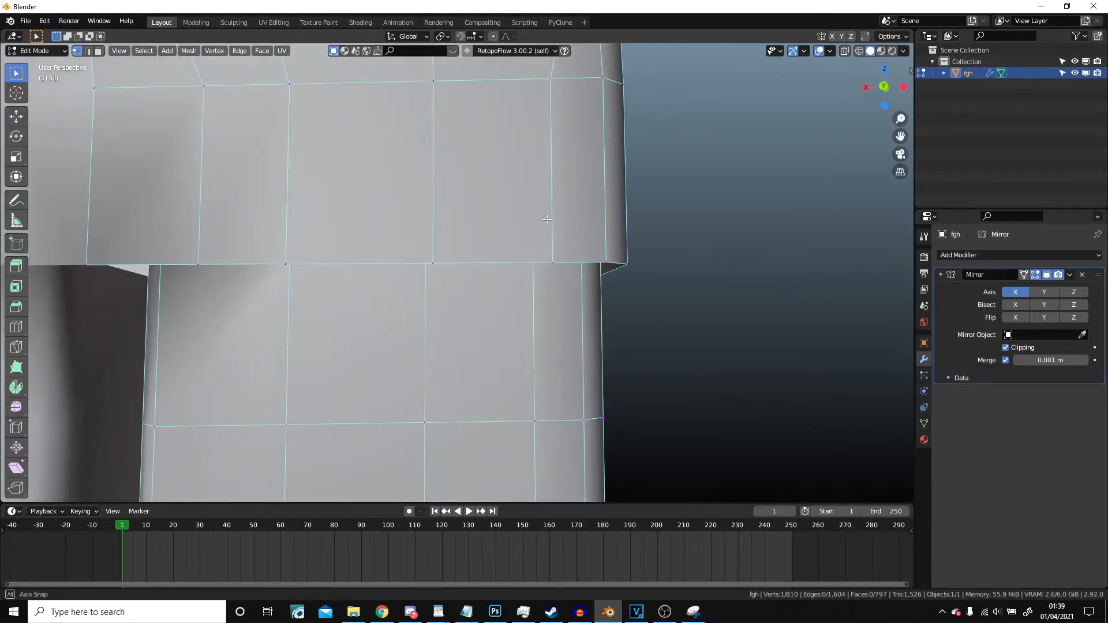
pyautogui.press('g')
pyautogui.click(582, 283)
pyautogui.moveTo(583, 284)
pyautogui.mouseDown(button='middle')
pyautogui.moveTo(559, 284)
pyautogui.moveTo(577, 292)
pyautogui.mouseUp(button='middle')
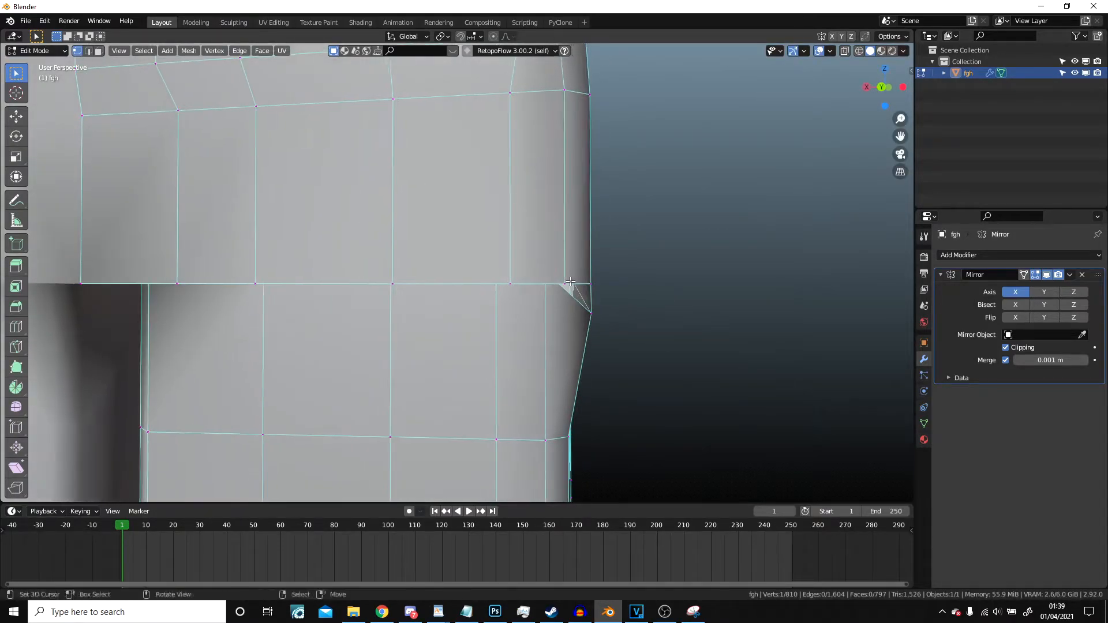
pyautogui.press('g')
pyautogui.click(583, 299)
pyautogui.press('g')
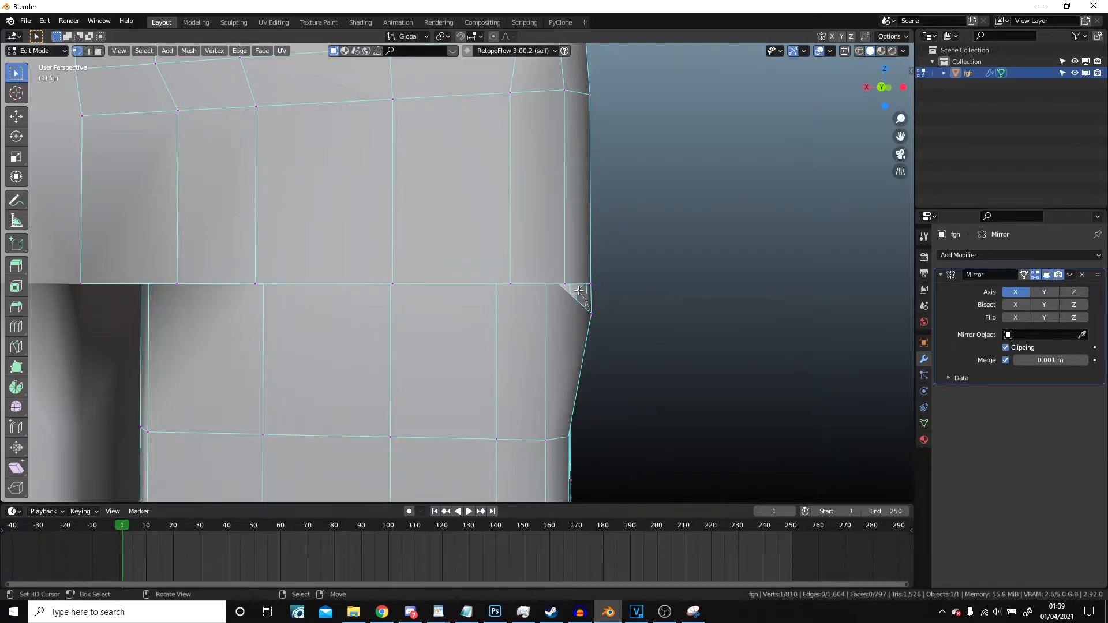
pyautogui.press('g')
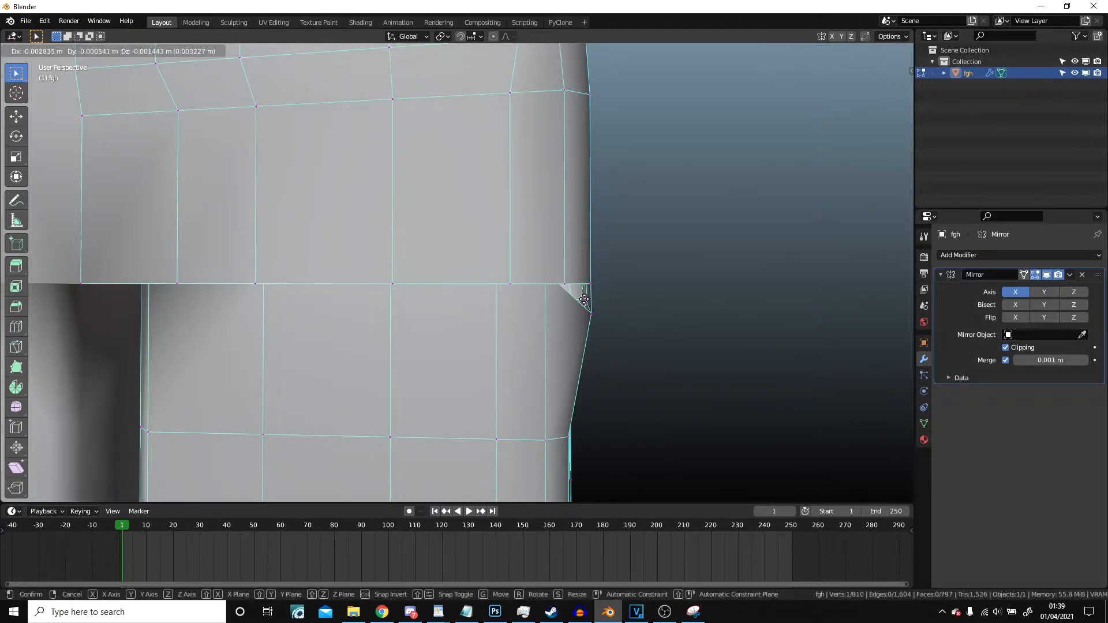
pyautogui.click(586, 299)
pyautogui.moveTo(585, 300); pyautogui.dragTo(589, 336, button='middle')
pyautogui.press('g')
pyautogui.click(593, 339)
# Step: Lower the middle vertices of the leg's top back edge so they sit below the torso's bottom edge
pyautogui.rightClick(480, 297)
pyautogui.press('g')
pyautogui.click(472, 306)
pyautogui.rightClick(337, 289)
pyautogui.press('g')
pyautogui.click(330, 307)
# Step: Adjust the leg's top edge at the outer back corner and fill the corner faces up to the torso
pyautogui.moveTo(330, 307); pyautogui.dragTo(479, 227, button='middle')
pyautogui.keyDown('shift'); pyautogui.click(344, 290); pyautogui.keyUp('shift')
pyautogui.moveTo(344, 290); pyautogui.dragTo(529, 236, button='middle')
pyautogui.press('g')
pyautogui.click(266, 357)
pyautogui.click(521, 217)
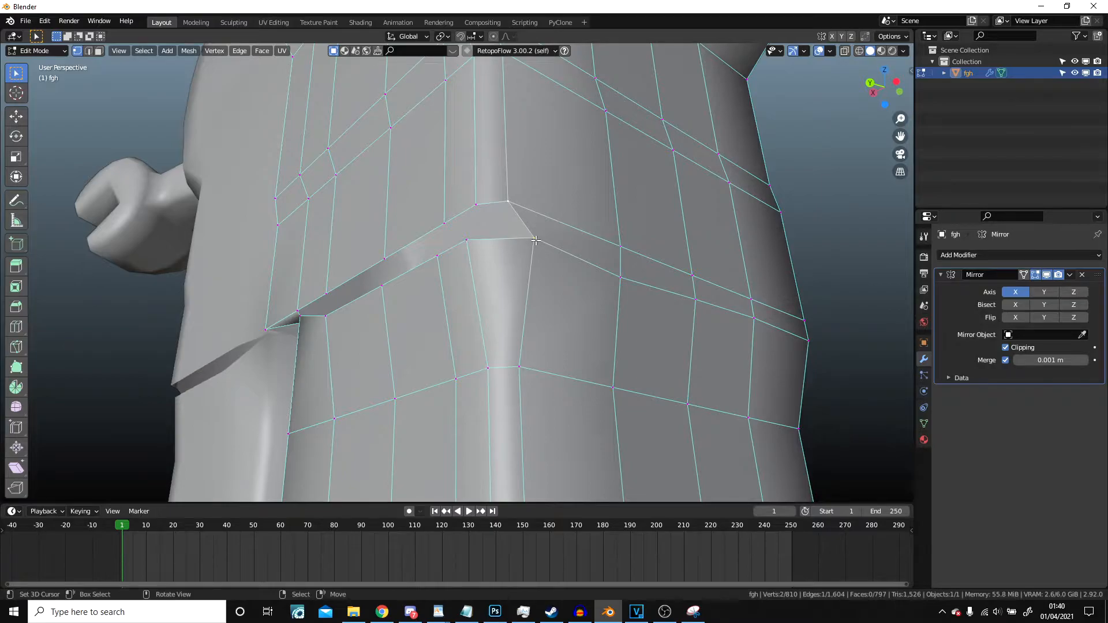
pyautogui.press('g')
pyautogui.click(503, 244)
pyautogui.press('g')
pyautogui.click(488, 213)
pyautogui.press('f')
# Step: Move and slide the leg's top back vertex beside the outer corner into line with the torso's edge
pyautogui.moveTo(489, 212); pyautogui.dragTo(539, 251, button='middle')
pyautogui.rightClick(527, 305)
pyautogui.press('g')
pyautogui.click(528, 305)
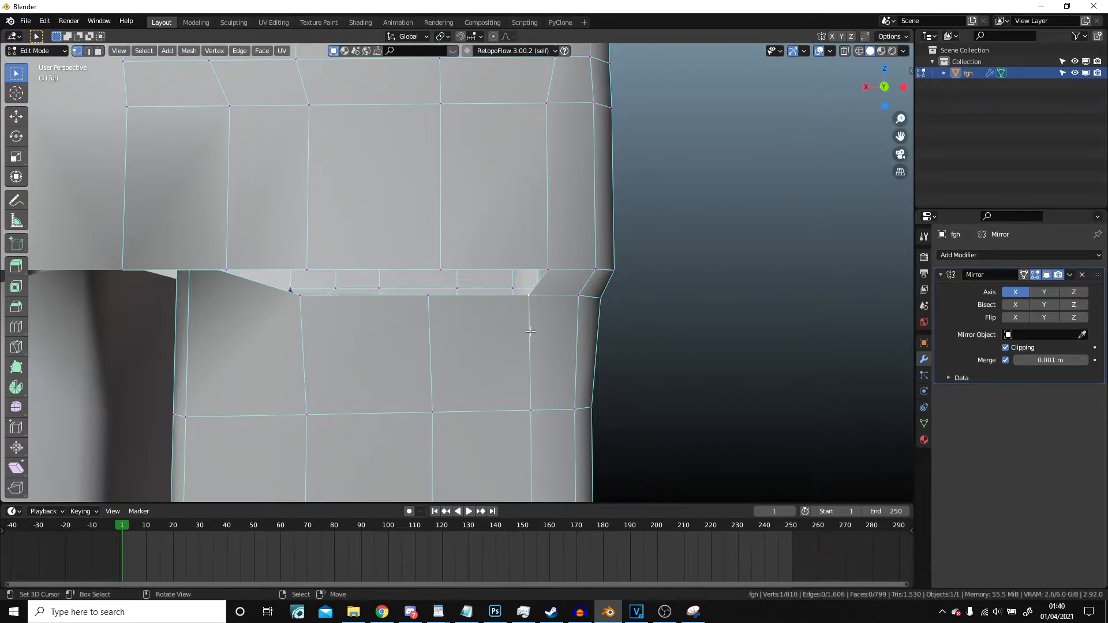
pyautogui.press('g')
pyautogui.press('g')
pyautogui.click(537, 404)
# Step: Slide vertices on the leg's back to straighten its upper edges below the torso
pyautogui.moveTo(538, 403); pyautogui.dragTo(499, 171, button='middle')
pyautogui.rightClick(478, 248)
pyautogui.keyDown('shift'); pyautogui.rightClick(477, 263); pyautogui.keyUp('shift')
pyautogui.press('g')
pyautogui.press('g')
pyautogui.click(478, 270)
pyautogui.rightClick(488, 396)
# Step: Fill the back gap between torso and leg with faces, working inward from the outer corner
pyautogui.moveTo(488, 395); pyautogui.dragTo(528, 284, button='middle')
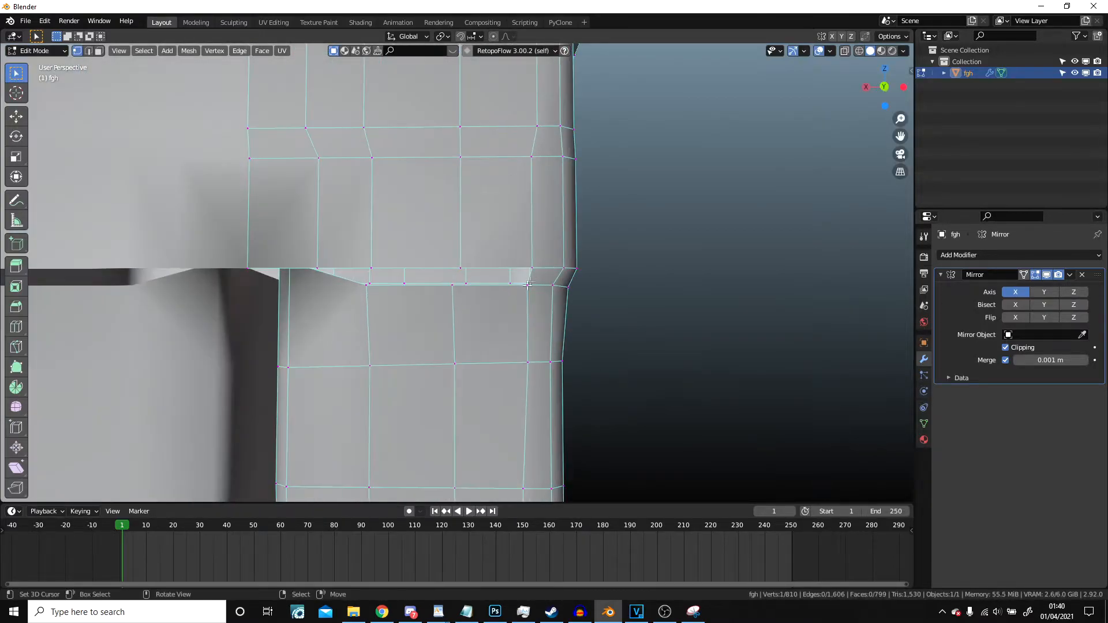
pyautogui.keyDown('shift'); pyautogui.rightClick(530, 287); pyautogui.keyUp('shift')
pyautogui.scroll(2, 545, 304)
pyautogui.press('j')
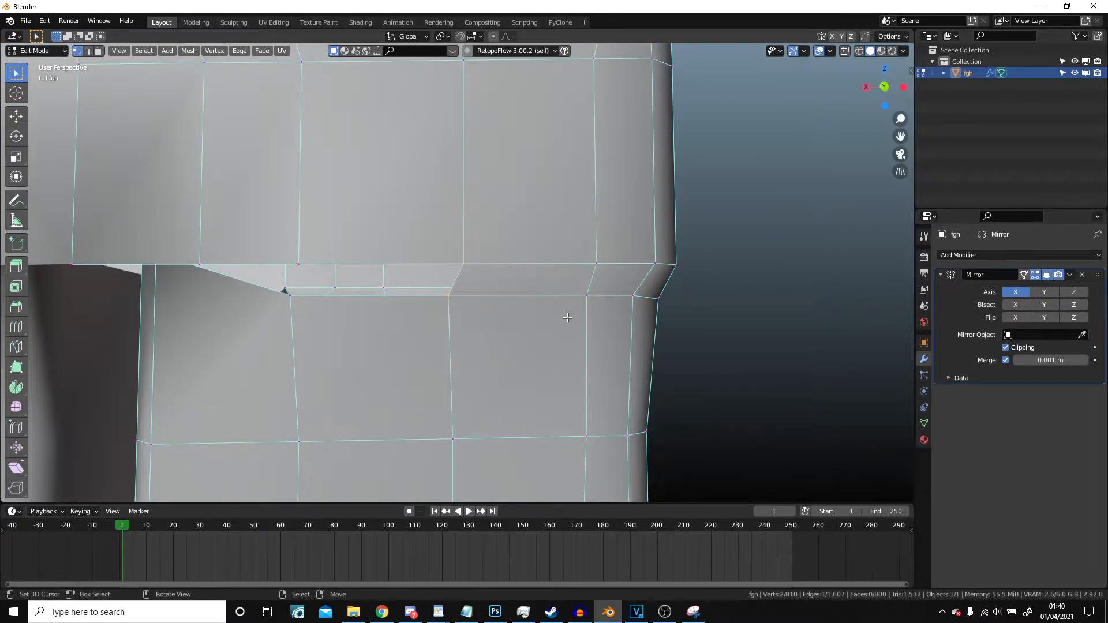
pyautogui.moveTo(427, 257); pyautogui.dragTo(398, 233, button='middle')
# Step: Move the two vertices at the leg's top inner back corner down along global Z
pyautogui.keyDown('shift'); pyautogui.moveTo(210, 206); pyautogui.dragTo(315, 196, button='middle'); pyautogui.keyUp('shift')
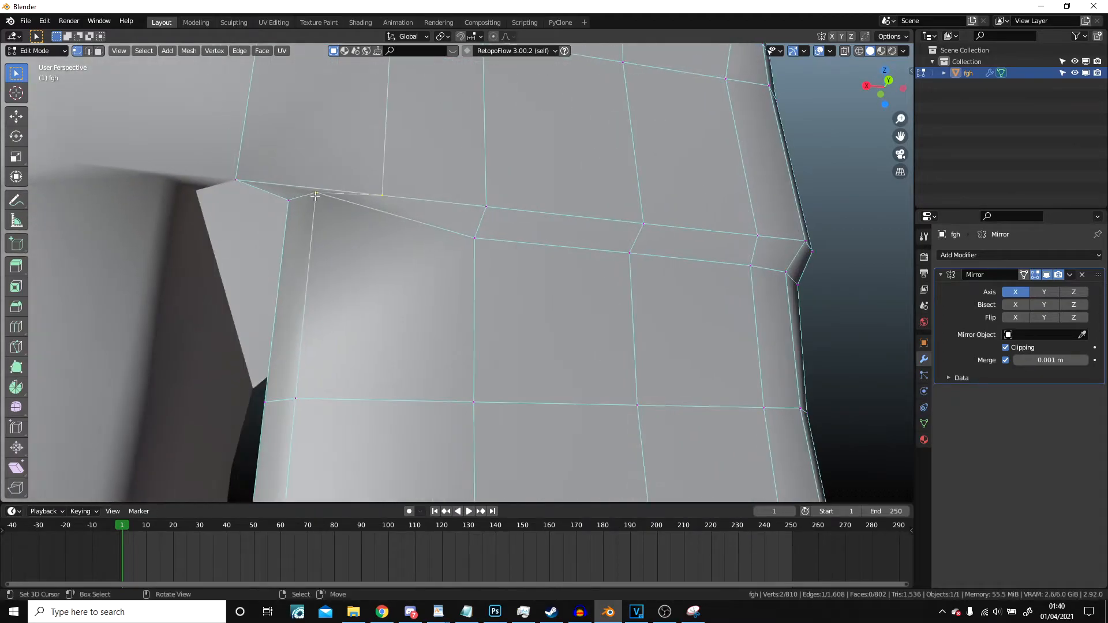
pyautogui.press('g')
pyautogui.press('z')
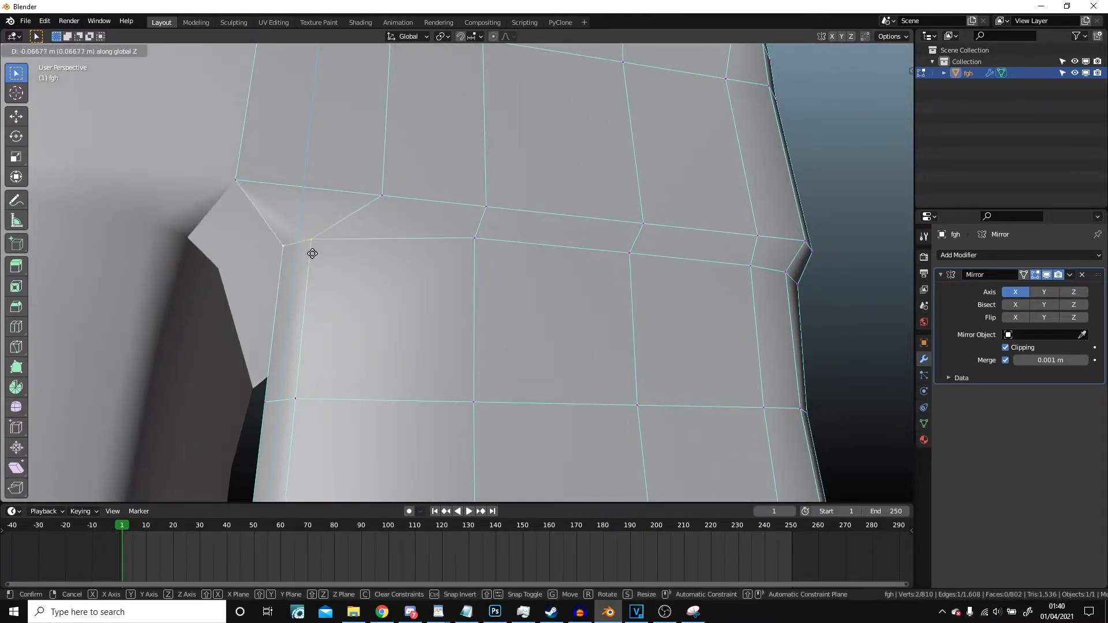
pyautogui.click(313, 267)
pyautogui.moveTo(313, 267); pyautogui.dragTo(362, 275, button='middle')
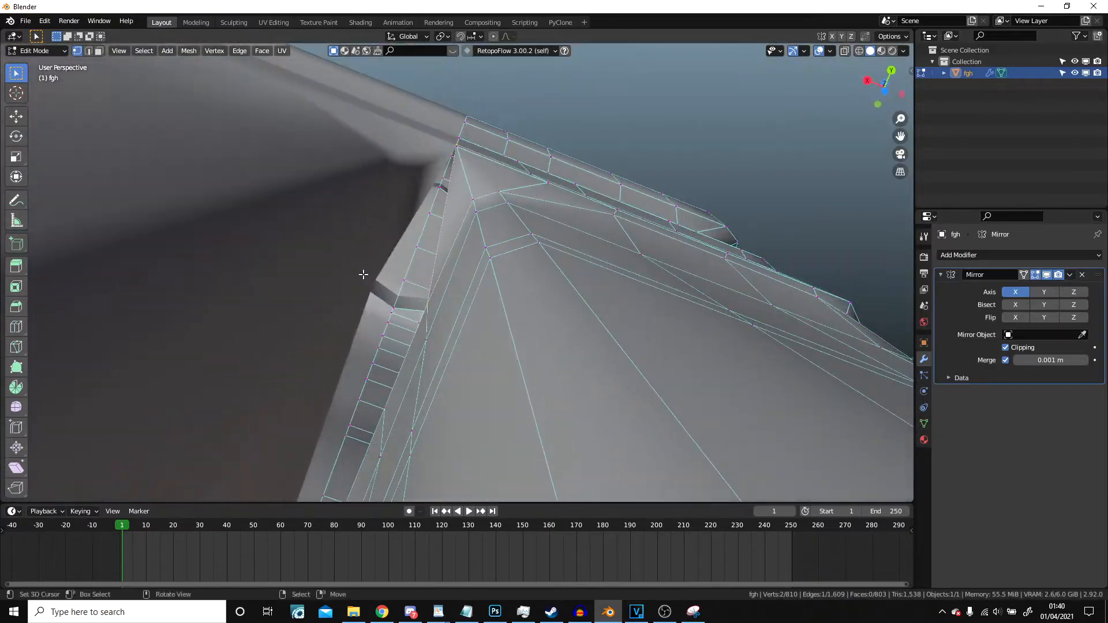
# Step: Hide the mirrored half in the viewport and move vertices along the leg's top inner edge, keeping to global Z for the last adjustment
pyautogui.moveTo(433, 207); pyautogui.dragTo(408, 329, button='middle')
pyautogui.moveTo(534, 318); pyautogui.dragTo(496, 164, button='middle')
pyautogui.scroll(-8, 494, 202)
pyautogui.moveTo(493, 208); pyautogui.dragTo(495, 266, button='middle')
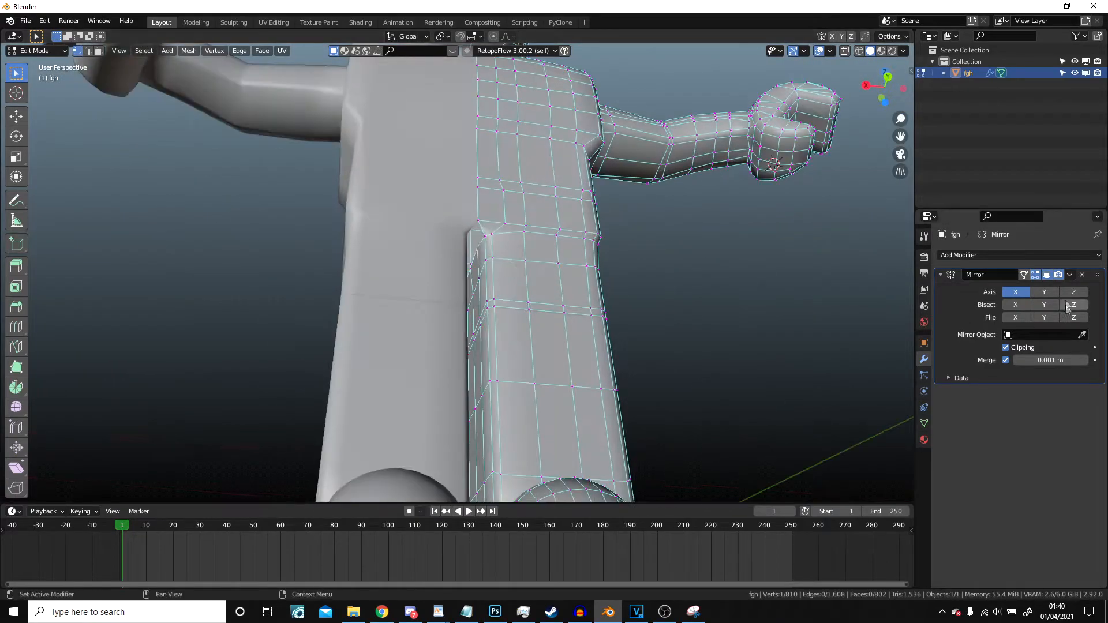
pyautogui.click(1047, 276)
pyautogui.moveTo(478, 225); pyautogui.dragTo(568, 283, button='middle')
pyautogui.scroll(4, 521, 305)
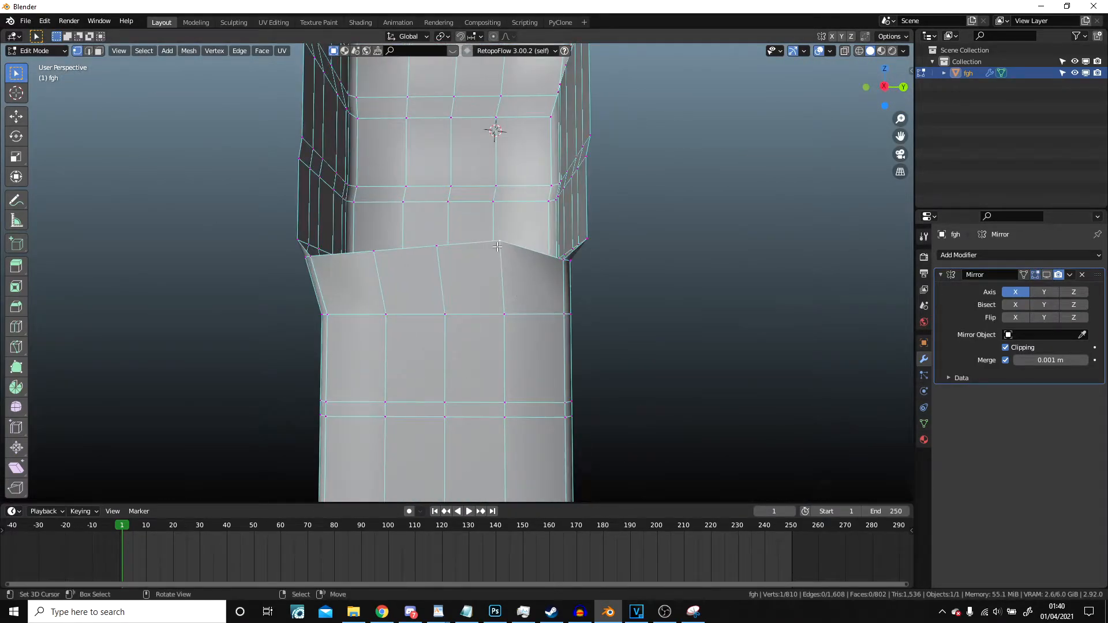
pyautogui.press('g')
pyautogui.click(528, 270)
pyautogui.press('g')
pyautogui.press('z')
pyautogui.click(375, 271)
# Step: Show the mirrored half again and extrude three vertices of the leg's top inner edge along X to the mirror plane
pyautogui.moveTo(374, 270); pyautogui.dragTo(489, 273, button='middle')
pyautogui.click(537, 234)
pyautogui.keyDown('shift'); pyautogui.click(509, 260); pyautogui.keyUp('shift')
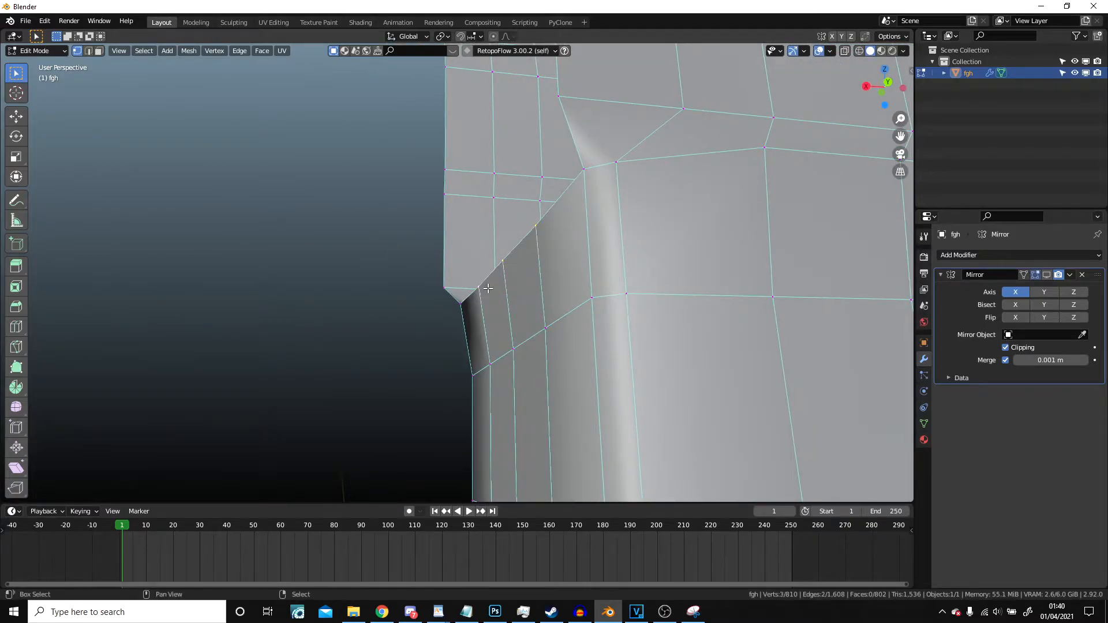
pyautogui.click(1049, 276)
pyautogui.moveTo(612, 234); pyautogui.dragTo(573, 267, button='middle')
pyautogui.press('e')
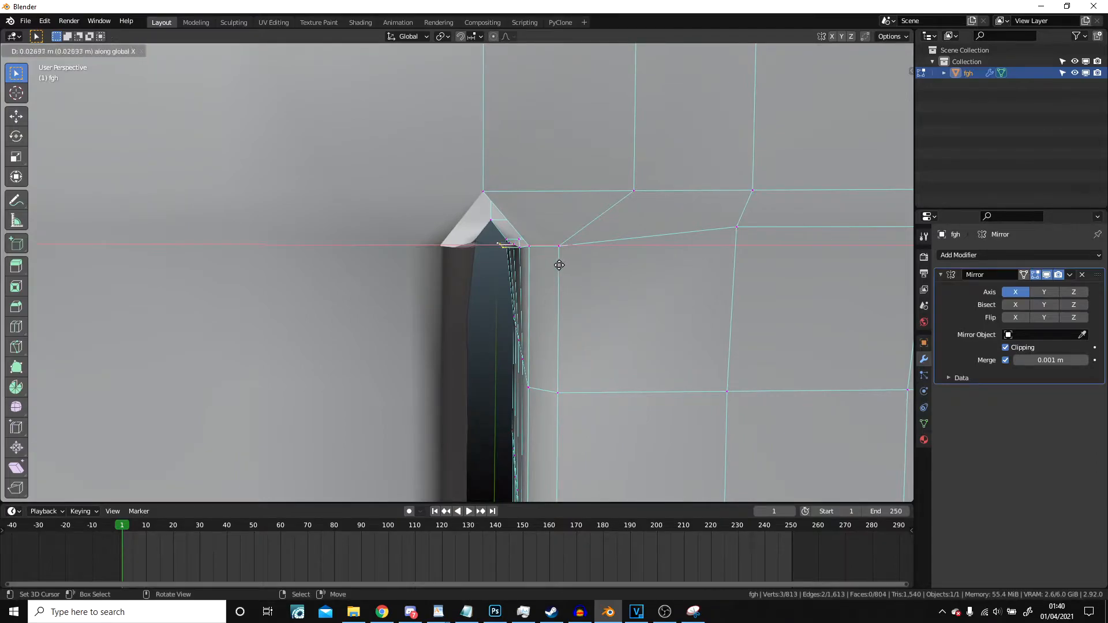
pyautogui.click(526, 260)
# Step: Fill the remaining gaps in the crotch between the extruded strip and the leg's inner corners with faces
pyautogui.moveTo(526, 260); pyautogui.dragTo(524, 298, button='middle')
pyautogui.click(488, 353)
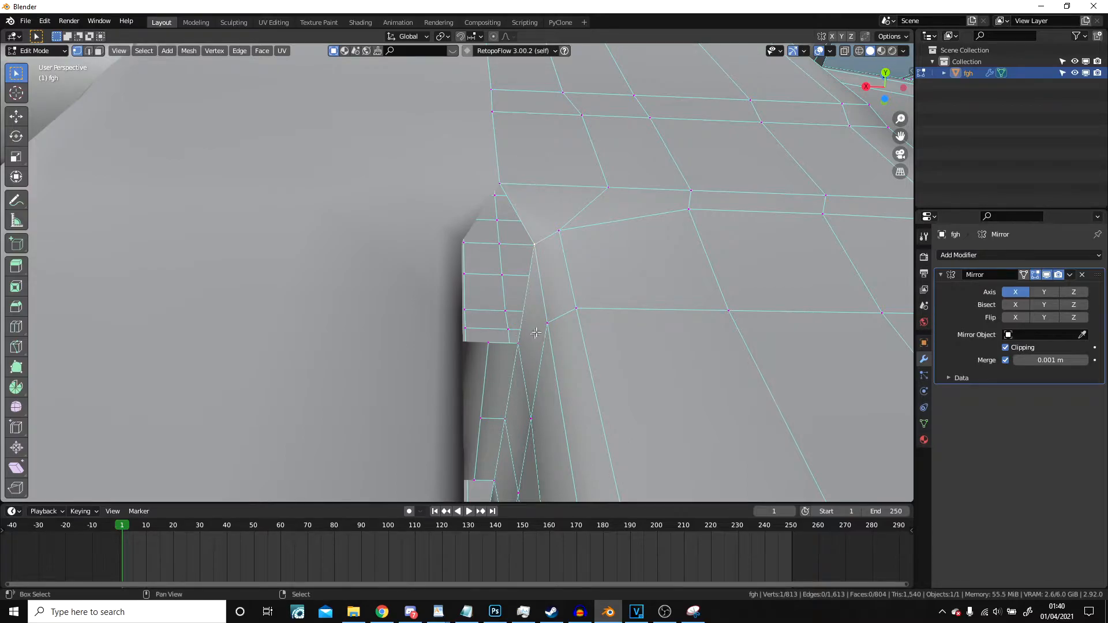
pyautogui.scroll(-5, 532, 339)
pyautogui.press('Tab')
pyautogui.moveTo(523, 341); pyautogui.dragTo(464, 245, button='middle')
pyautogui.scroll(-3, 488, 269)
pyautogui.press('Tab')
pyautogui.scroll(4, 475, 283)
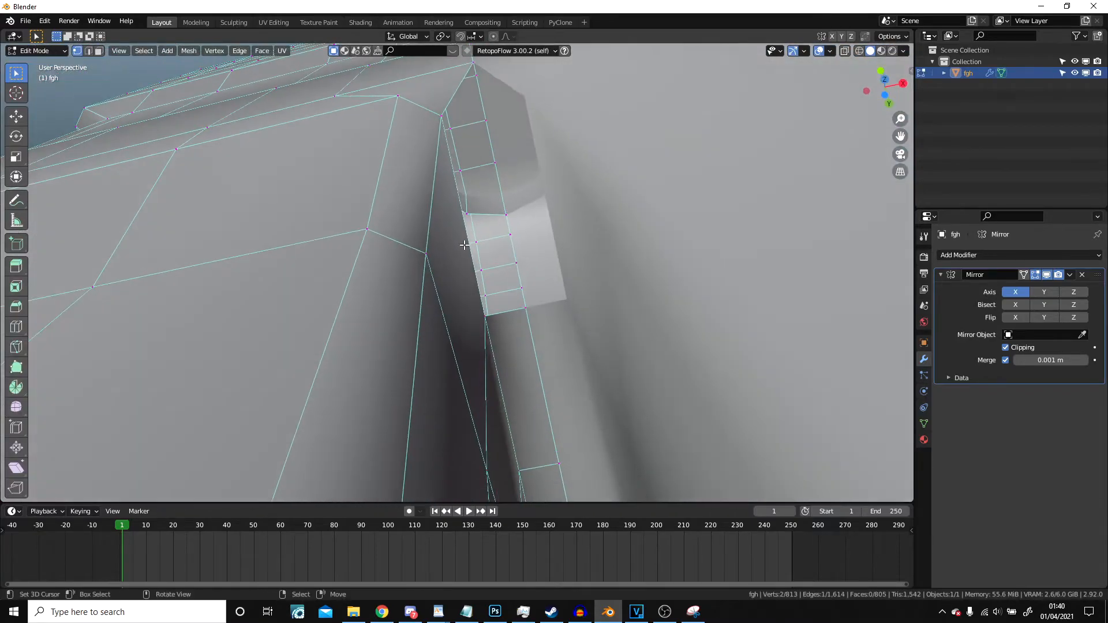
pyautogui.keyDown('shift'); pyautogui.rightClick(431, 118); pyautogui.keyUp('shift')
pyautogui.press('f')
# Step: Select the whole mesh and merge its vertices by distance
pyautogui.scroll(-5, 431, 118)
pyautogui.press('Tab')
pyautogui.scroll(-5, 431, 118)
pyautogui.moveTo(467, 180); pyautogui.dragTo(523, 298, button='middle')
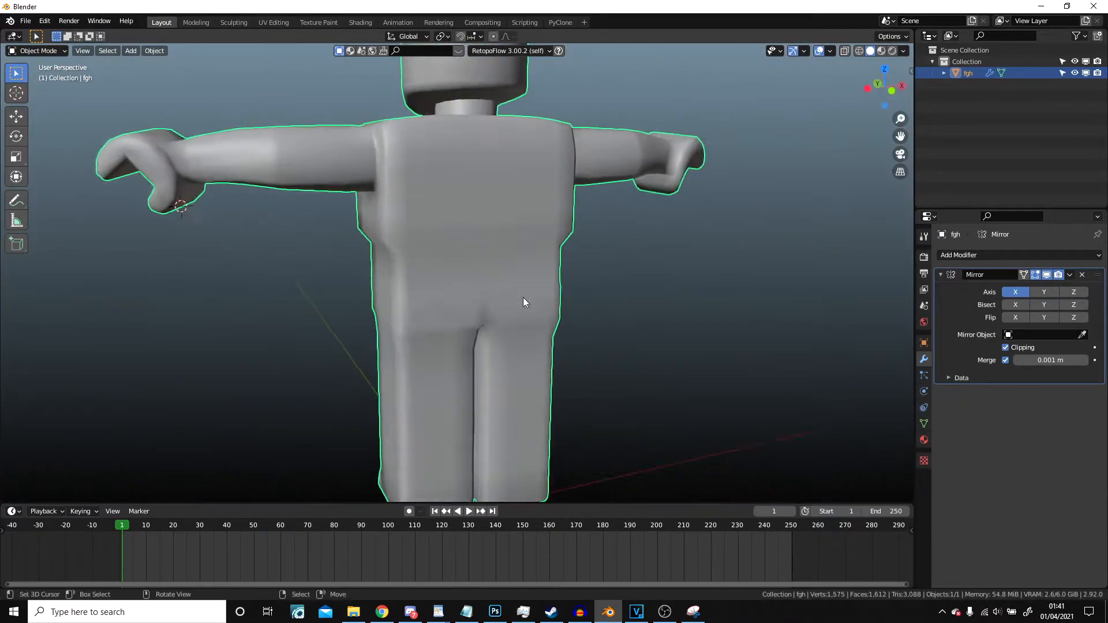
pyautogui.scroll(-2, 522, 297)
pyautogui.keyDown('shift'); pyautogui.moveTo(498, 218); pyautogui.dragTo(483, 159, button='middle'); pyautogui.keyUp('shift')
pyautogui.scroll(4, 481, 202)
pyautogui.press('Tab')
pyautogui.keyDown('shift'); pyautogui.moveTo(417, 167); pyautogui.dragTo(456, 220, button='middle'); pyautogui.keyUp('shift')
pyautogui.press('a')
pyautogui.press('w')
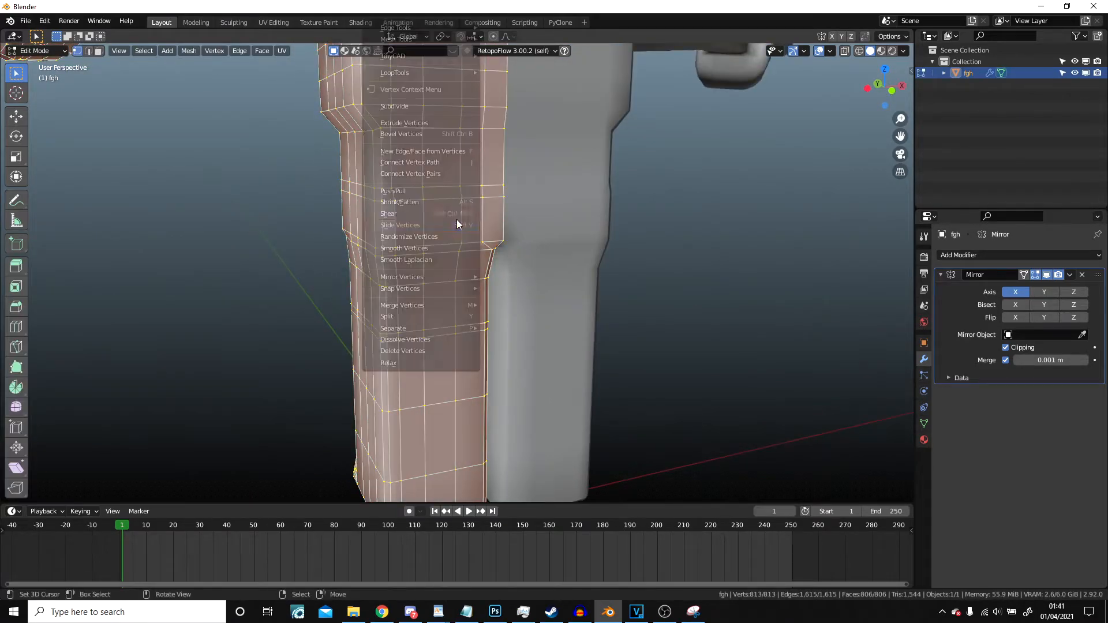
pyautogui.moveTo(433, 305)
pyautogui.click(515, 348)
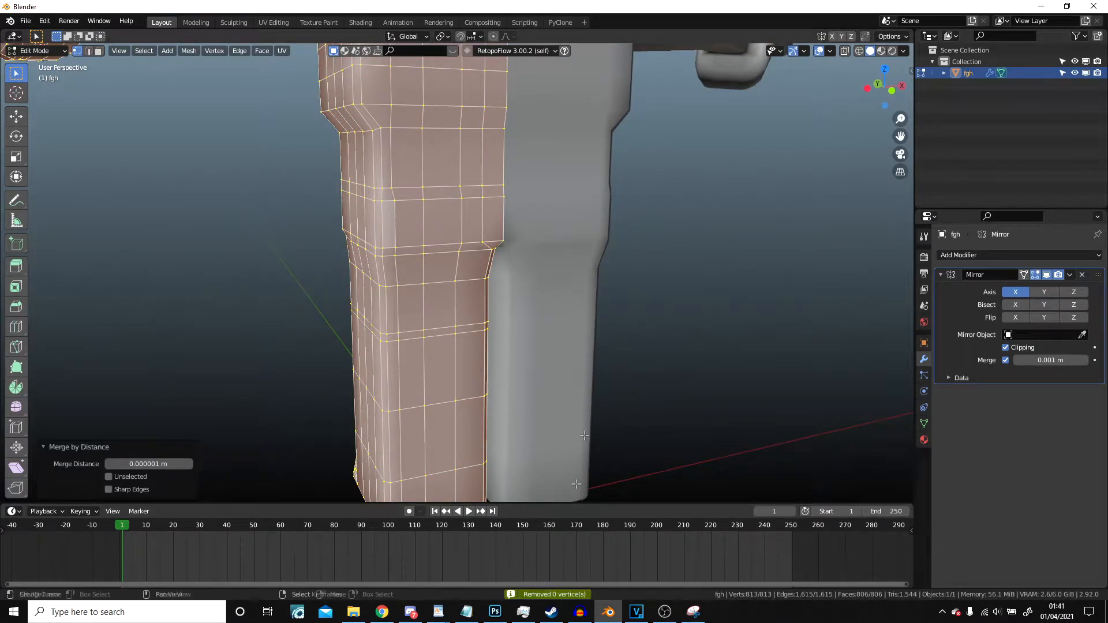
# Step: Inspect the shading of the joined torso and leg around the hip and crotch in Object Mode
pyautogui.press('Tab')
pyautogui.scroll(1, 482, 250)
pyautogui.press('Tab')
pyautogui.scroll(3, 458, 246)
pyautogui.keyDown('shift'); pyautogui.moveTo(487, 265); pyautogui.dragTo(486, 323, button='middle'); pyautogui.keyUp('shift')
pyautogui.moveTo(486, 323); pyautogui.dragTo(526, 303, button='middle')
pyautogui.press('Tab')
pyautogui.scroll(-3, 473, 291)
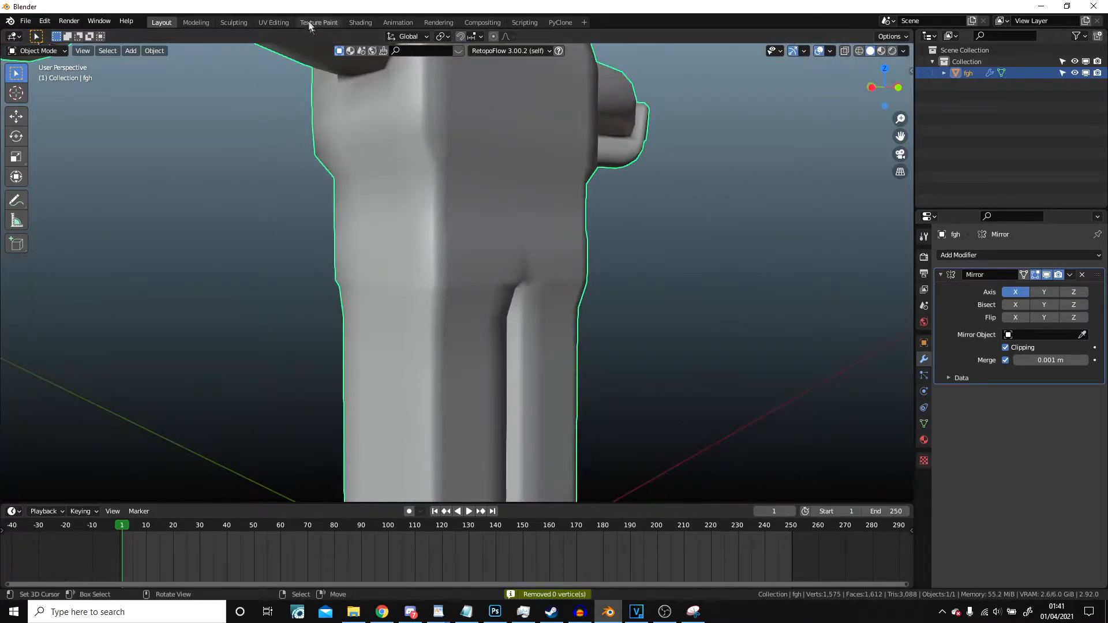
# Step: Switch to the Sculpting workspace and set the Draw brush to a radius of 70 px and a strength of 1.000
pyautogui.click(236, 23)
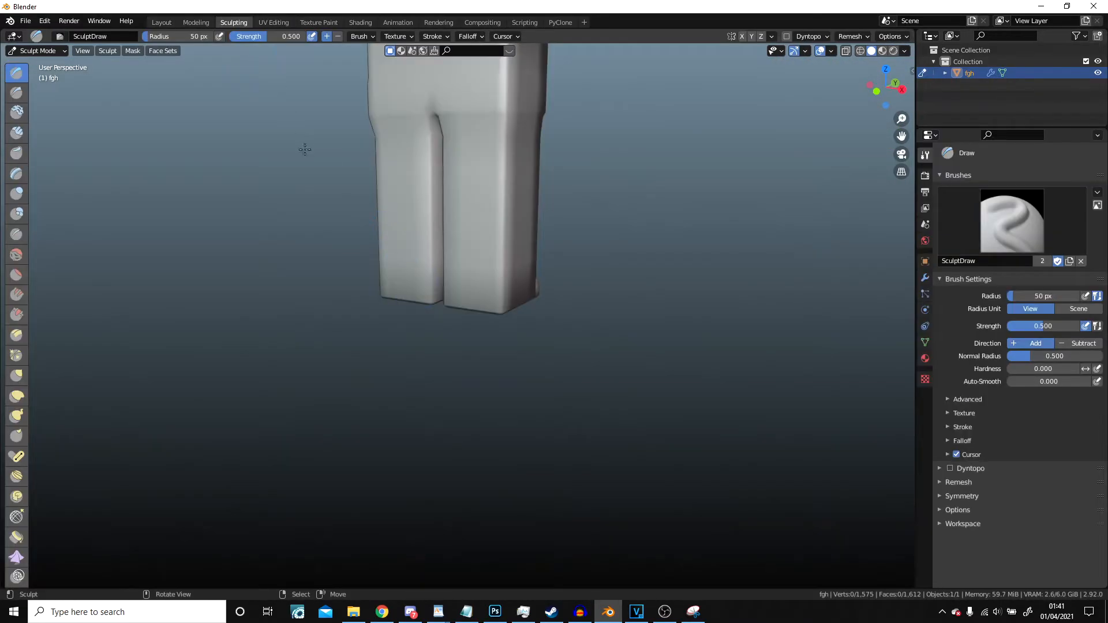
pyautogui.moveTo(536, 157); pyautogui.dragTo(346, 126, button='middle')
pyautogui.keyDown('shift'); pyautogui.moveTo(463, 113); pyautogui.dragTo(507, 296, button='middle'); pyautogui.keyUp('shift')
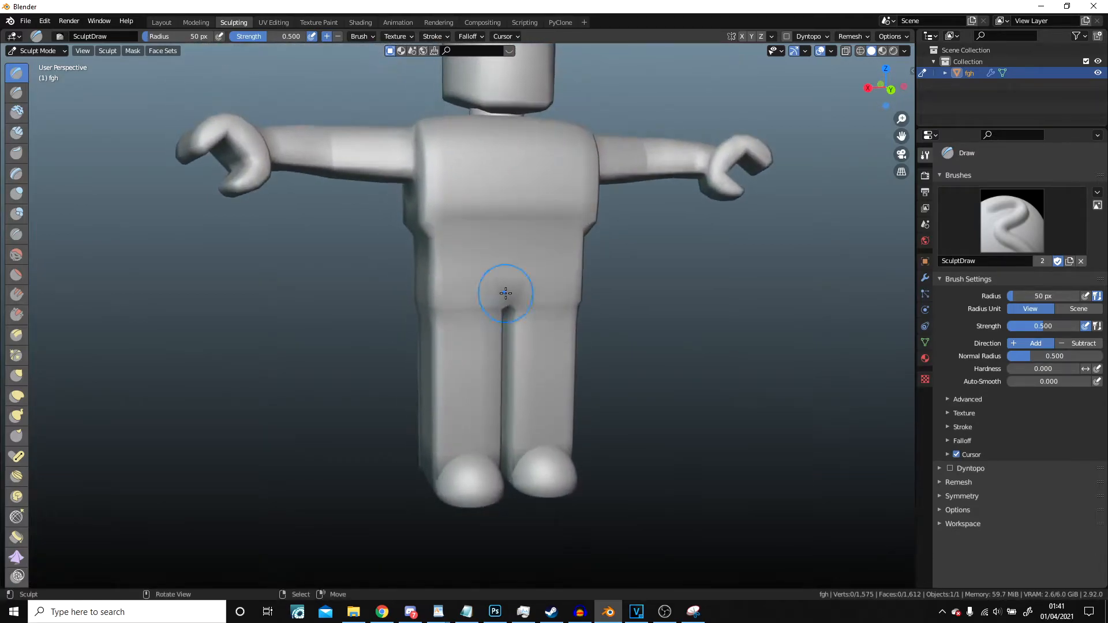
pyautogui.scroll(4, 506, 299)
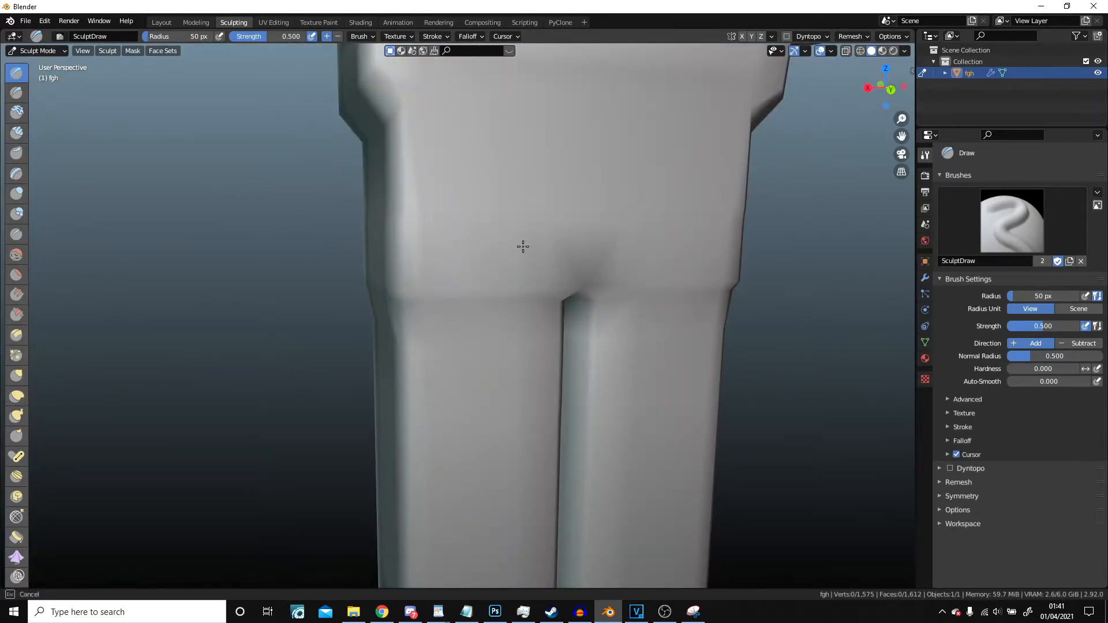
pyautogui.press('f')
pyautogui.click(538, 305)
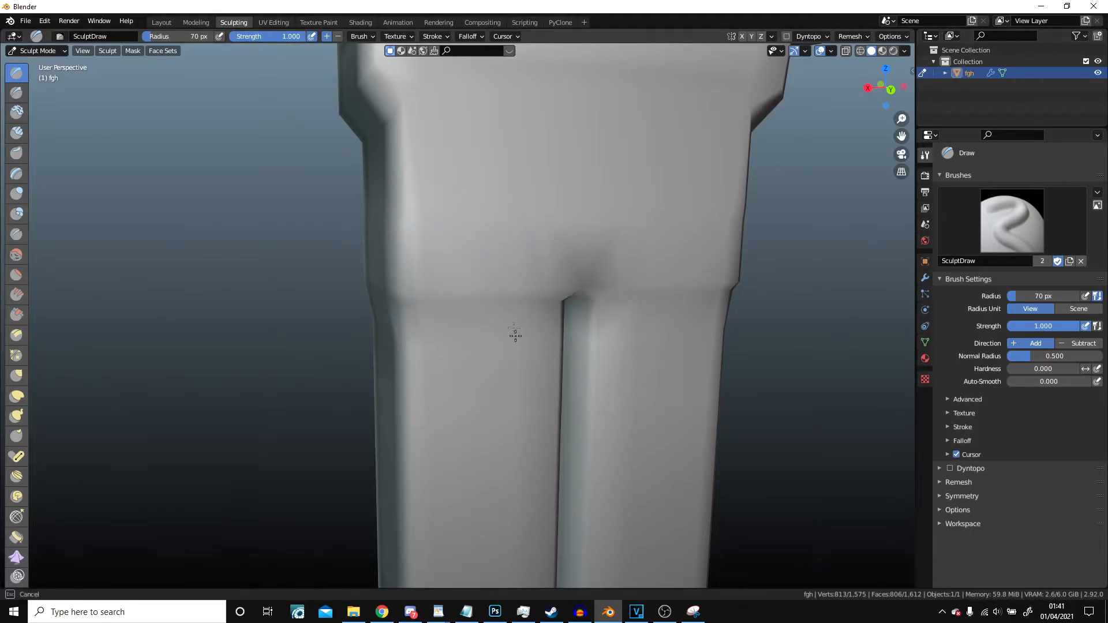
pyautogui.moveTo(436, 339); pyautogui.dragTo(484, 307, button='middle')
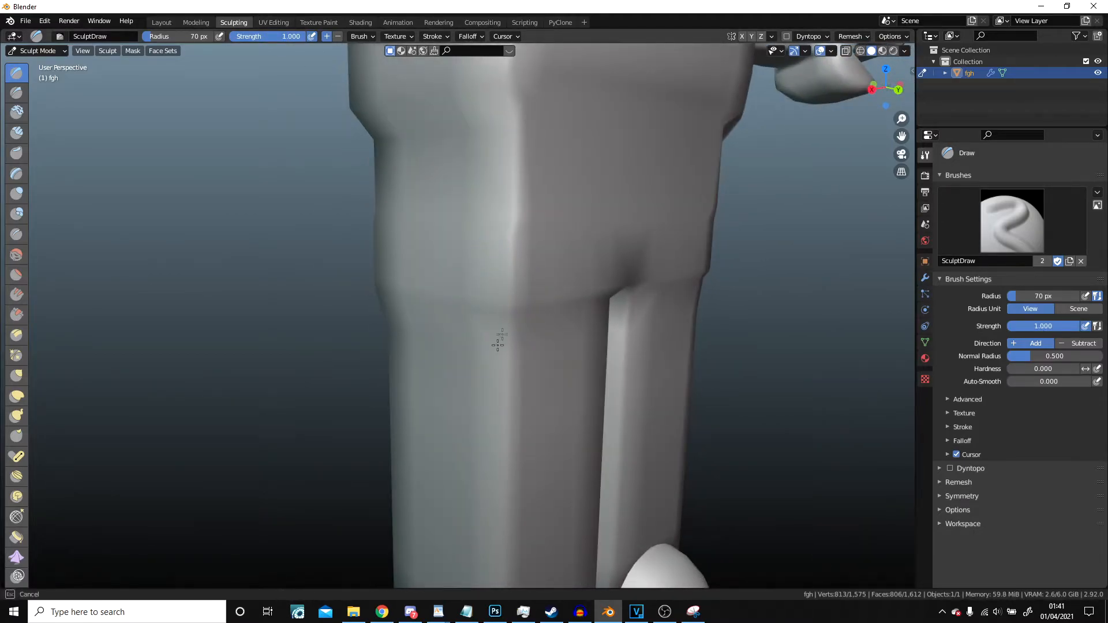
# Step: Try reshaping the hip with the Grab brush at a radius of 247 px, and undo the stroke
pyautogui.press('g')
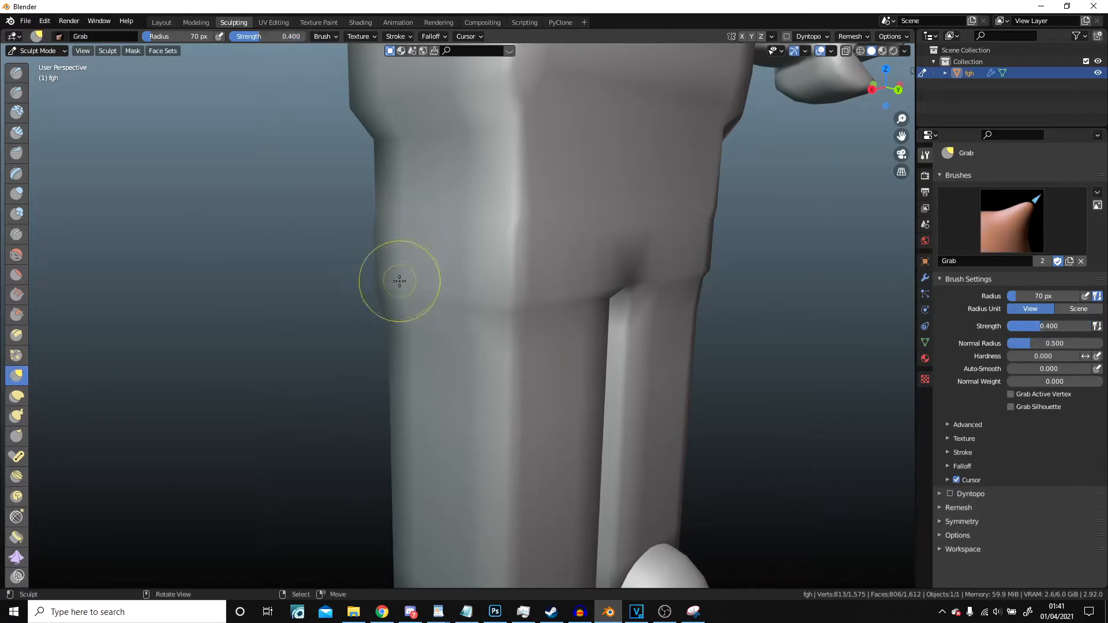
pyautogui.scroll(-5, 314, 291)
pyautogui.press('f')
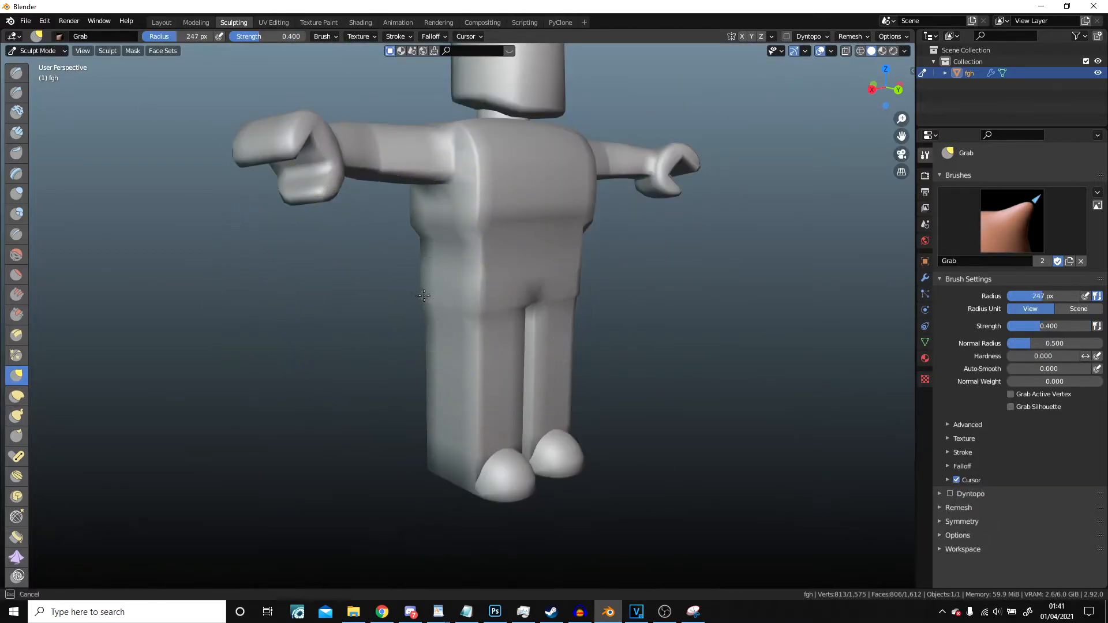
pyautogui.scroll(5, 257, 217)
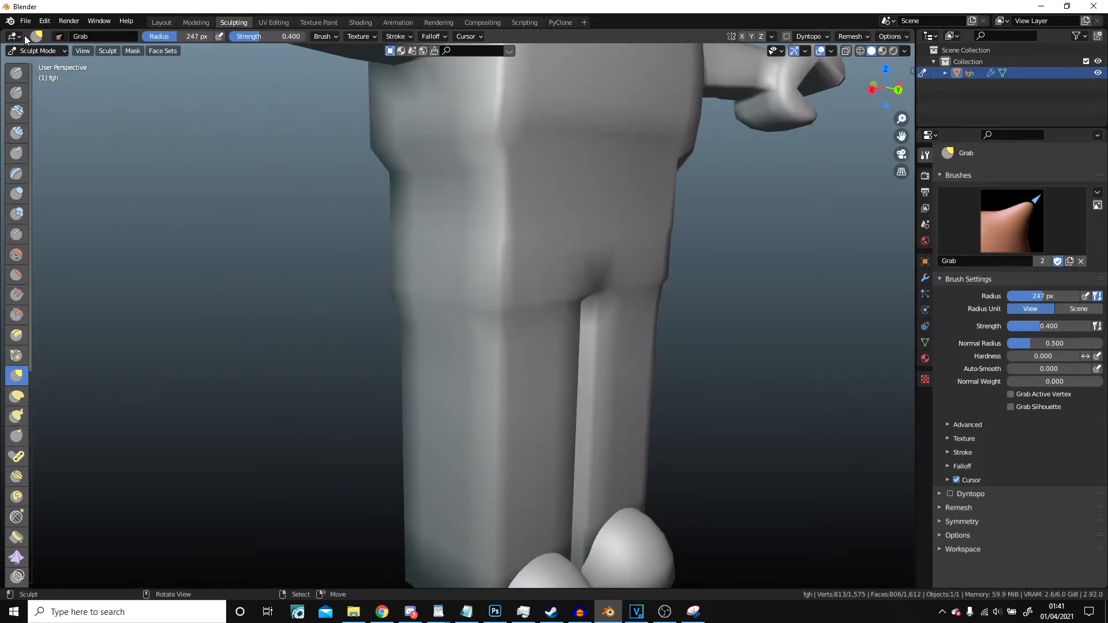
pyautogui.moveTo(569, 276)
pyautogui.mouseDown(button='middle')
pyautogui.moveTo(531, 297)
pyautogui.moveTo(524, 271)
pyautogui.mouseUp(button='middle')
pyautogui.scroll(4, 542, 279)
pyautogui.moveTo(491, 191)
pyautogui.mouseDown()
pyautogui.moveTo(596, 180)
pyautogui.moveTo(585, 181)
pyautogui.mouseUp()
pyautogui.hotkey('ctrl', 'z')
# Step: Smooth the hip and crotch transition with Slide Relax brush strokes at strength 1.000
pyautogui.moveTo(584, 181); pyautogui.dragTo(554, 194, button='middle')
pyautogui.scroll(2, 553, 195)
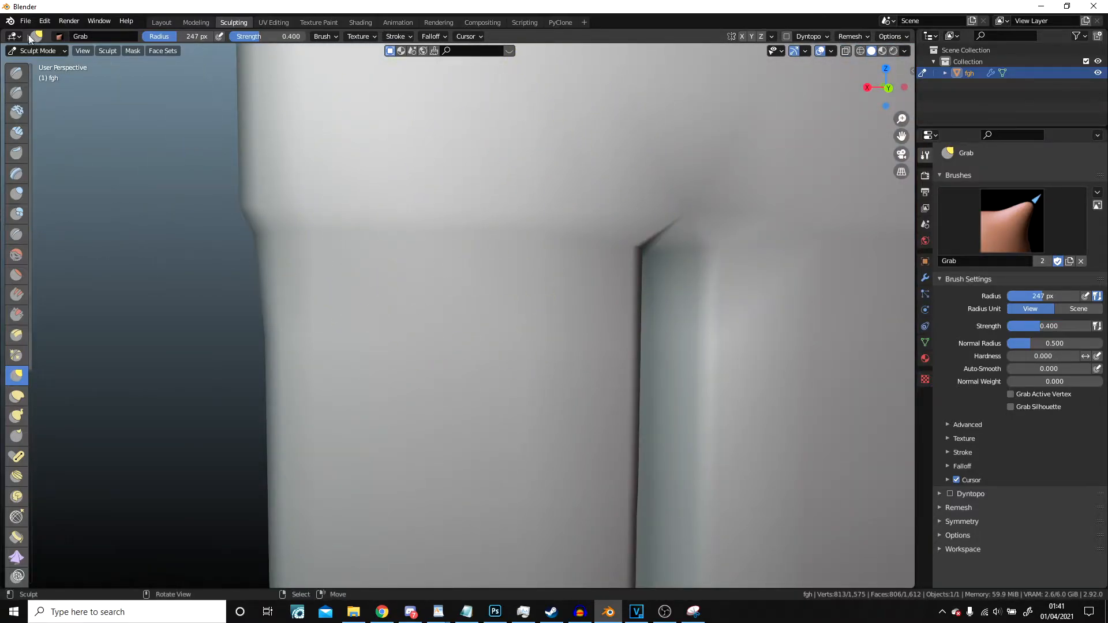
pyautogui.click(36, 51)
pyautogui.scroll(-5, 3, 330)
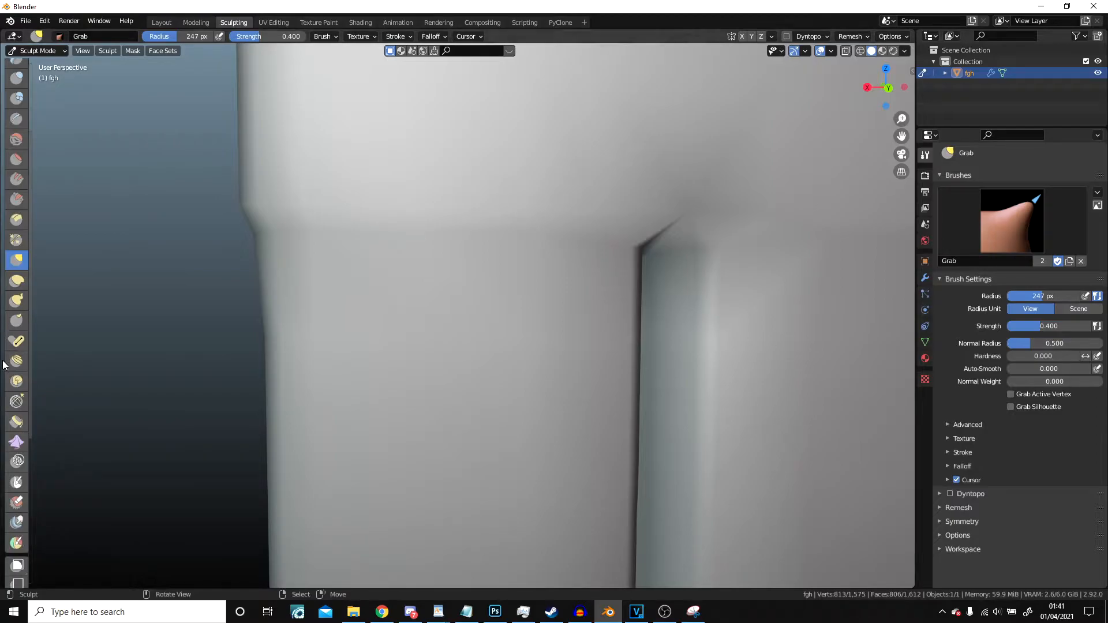
pyautogui.click(16, 402)
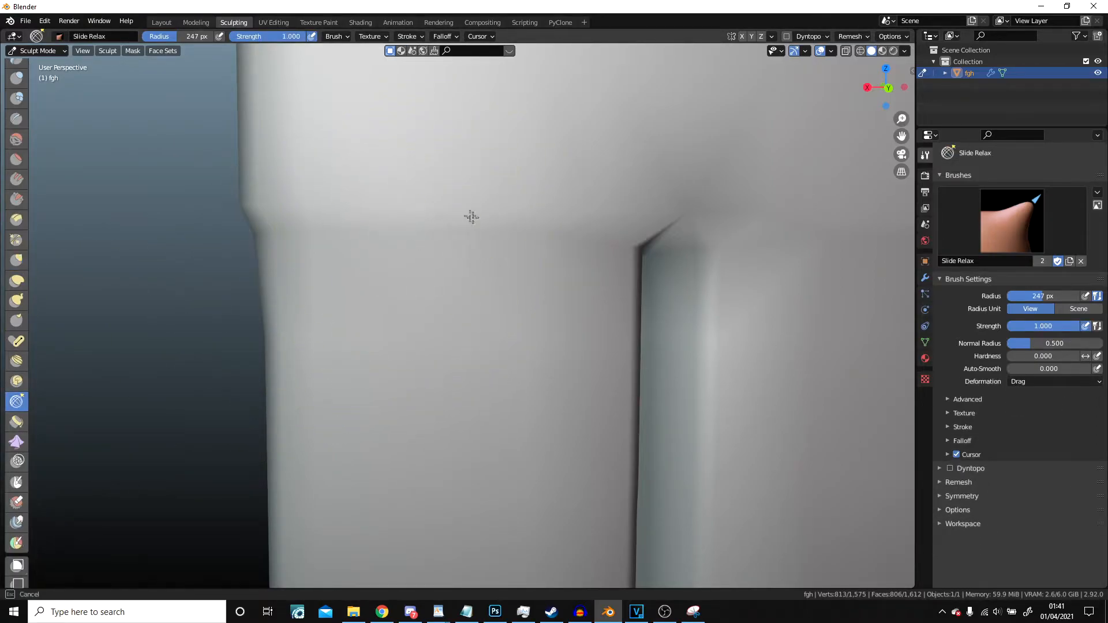
pyautogui.moveTo(673, 189); pyautogui.dragTo(664, 191)
pyautogui.scroll(-2, 554, 211)
pyautogui.moveTo(496, 214)
pyautogui.mouseDown(button='middle')
pyautogui.moveTo(527, 217)
pyautogui.moveTo(563, 258)
pyautogui.mouseUp(button='middle')
pyautogui.moveTo(563, 257)
pyautogui.mouseDown()
pyautogui.moveTo(588, 250)
pyautogui.moveTo(567, 217)
pyautogui.moveTo(519, 228)
pyautogui.mouseUp()
pyautogui.moveTo(519, 229)
pyautogui.mouseDown(button='middle')
pyautogui.moveTo(564, 255)
pyautogui.moveTo(511, 339)
pyautogui.moveTo(579, 335)
pyautogui.mouseUp(button='middle')
pyautogui.scroll(-6, 514, 394)
# Step: Return to the Layout workspace and undo the sculpted changes to the hips and legs
pyautogui.click(36, 50)
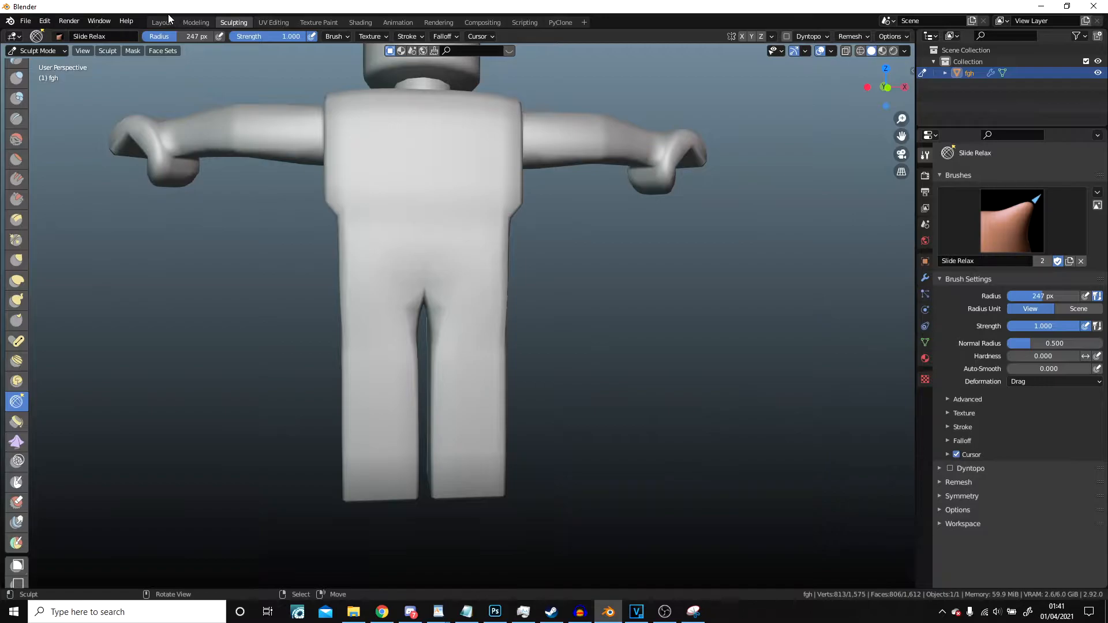
pyautogui.click(162, 22)
pyautogui.press('Tab')
pyautogui.moveTo(398, 253)
pyautogui.mouseDown(button='middle')
pyautogui.moveTo(412, 266)
pyautogui.moveTo(411, 252)
pyautogui.mouseUp(button='middle')
pyautogui.scroll(2, 412, 266)
pyautogui.scroll(-2, 404, 253)
pyautogui.keyDown('shift'); pyautogui.moveTo(398, 116); pyautogui.dragTo(465, 226, button='middle'); pyautogui.keyUp('shift')
pyautogui.hotkey('ctrl', 'z')
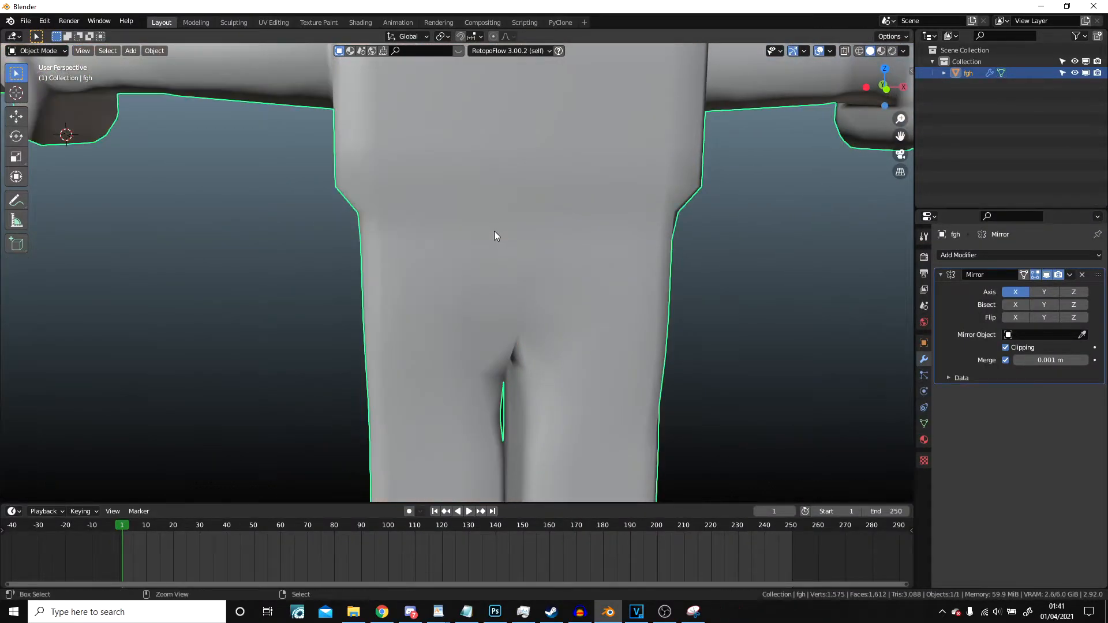
pyautogui.hotkey('ctrl', 'z')
pyautogui.hotkey('ctrl', 'z')
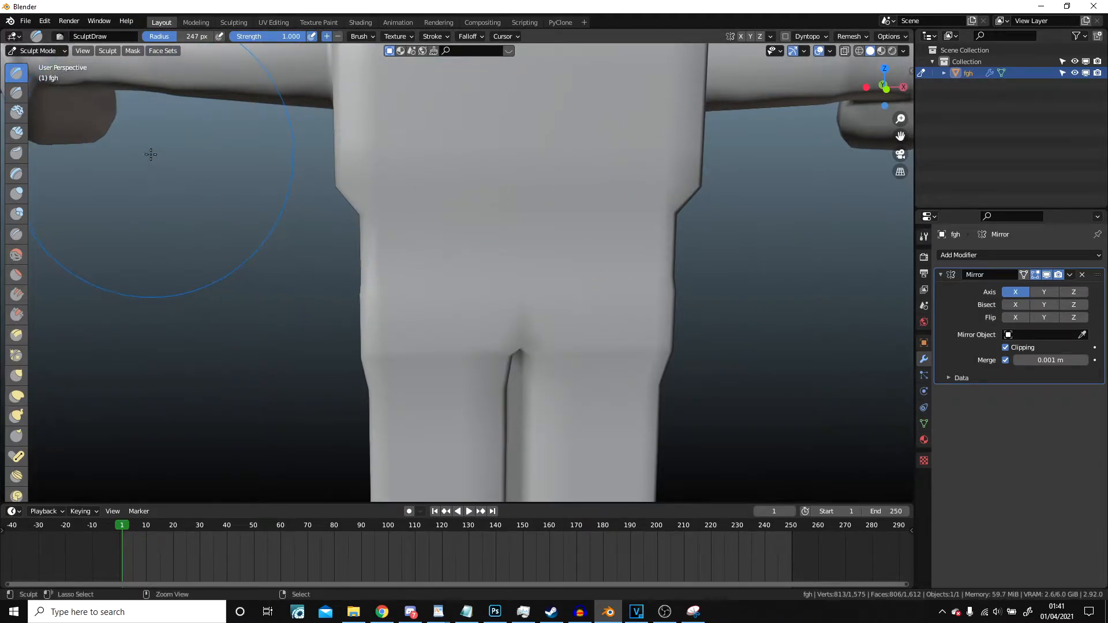
# Step: Leave Sculpt Mode for Edit Mode and slide the leg's top edge loop down, away from the torso's lowest loop
pyautogui.click(39, 51)
pyautogui.click(41, 64)
pyautogui.press('Tab')
pyautogui.scroll(-3, 432, 319)
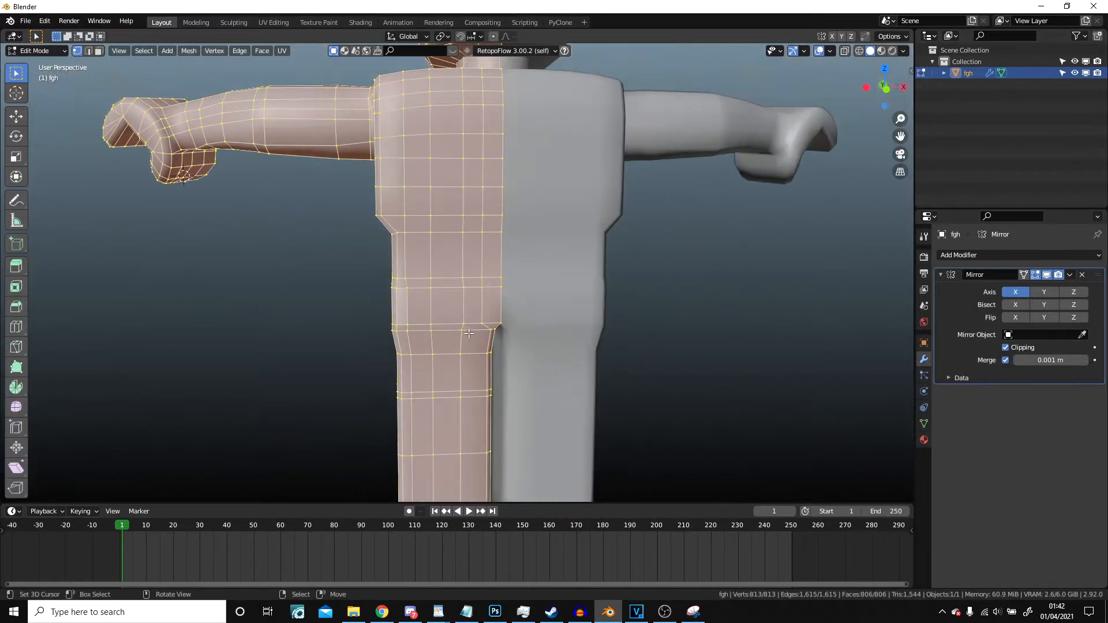
pyautogui.moveTo(432, 320); pyautogui.dragTo(312, 281, button='middle')
pyautogui.scroll(5, 480, 260)
pyautogui.scroll(4, 480, 260)
pyautogui.rightClick(437, 250)
pyautogui.scroll(-6, 441, 274)
pyautogui.keyDown('alt'); pyautogui.click(421, 263); pyautogui.keyUp('alt')
pyautogui.press('g')
pyautogui.press('g')
pyautogui.click(399, 282)
# Step: Slide the torso's lowest edge loop upward and scale it to even out the hip
pyautogui.click(76, 271)
pyautogui.press('g')
pyautogui.press('g')
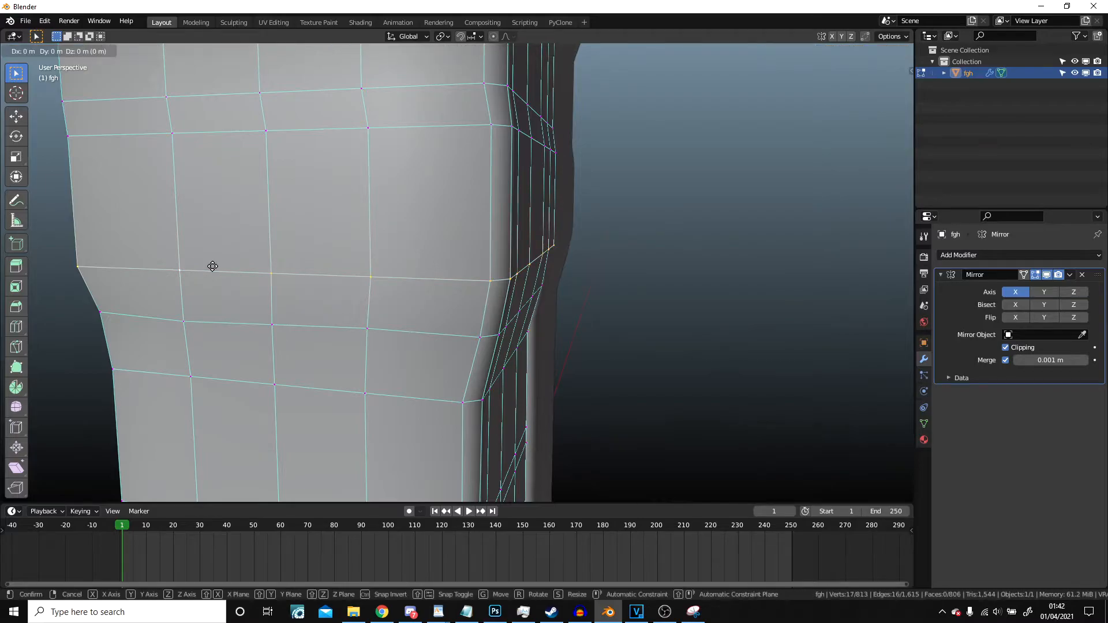
pyautogui.click(217, 233)
pyautogui.moveTo(218, 233); pyautogui.dragTo(373, 246, button='middle')
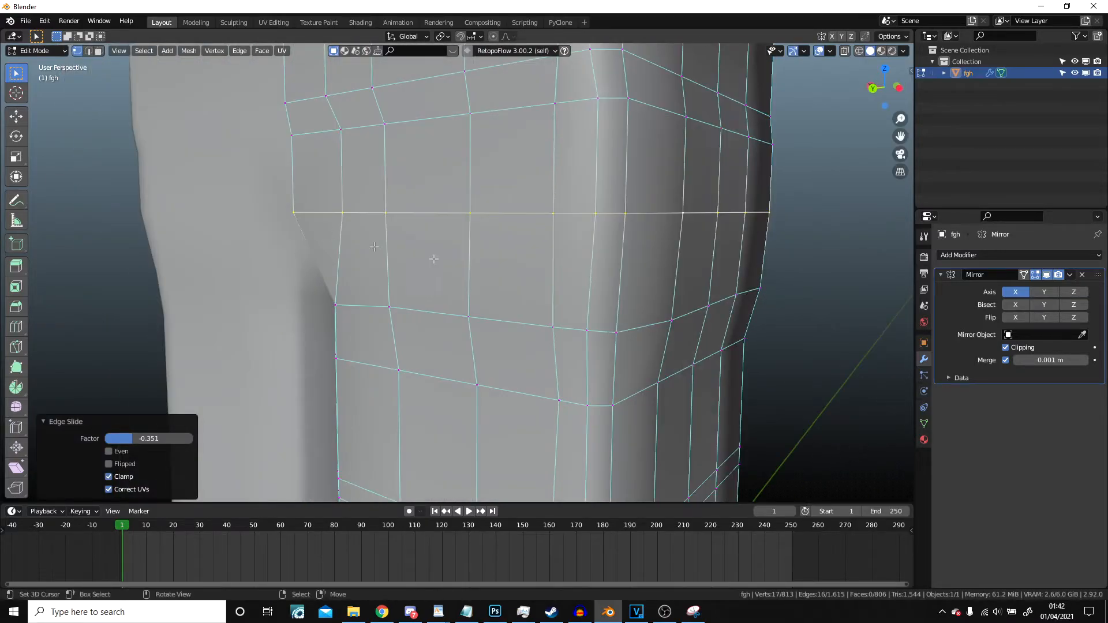
pyautogui.press('s')
pyautogui.click(802, 327)
# Step: Slide the upper of the two close waist edge loops upward and scale the lower one
pyautogui.moveTo(802, 328); pyautogui.dragTo(447, 295, button='middle')
pyautogui.press('Tab')
pyautogui.scroll(-8, 462, 271)
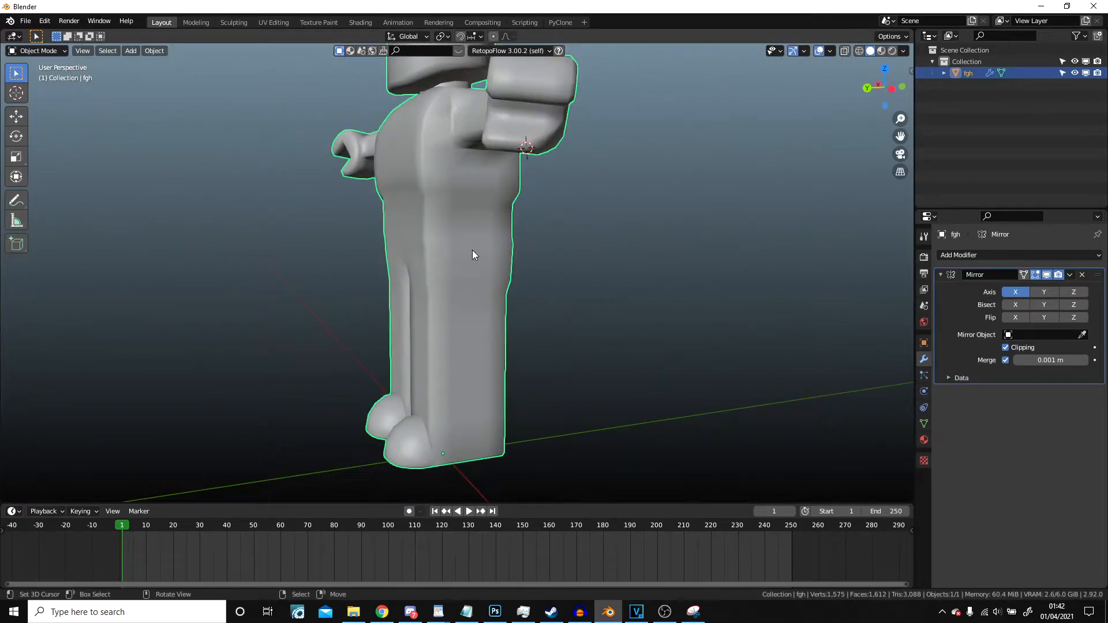
pyautogui.scroll(5, 472, 251)
pyautogui.moveTo(472, 250); pyautogui.dragTo(521, 253, button='middle')
pyautogui.press('Tab')
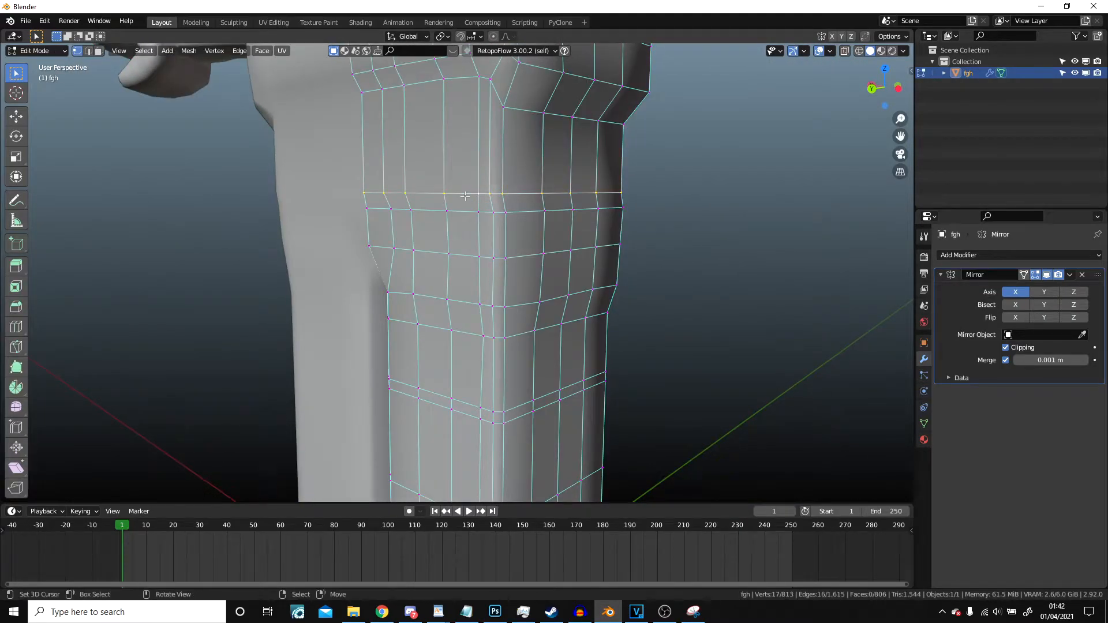
pyautogui.press('g')
pyautogui.press('g')
pyautogui.click(469, 178)
pyautogui.keyDown('alt'); pyautogui.click(516, 202); pyautogui.keyUp('alt')
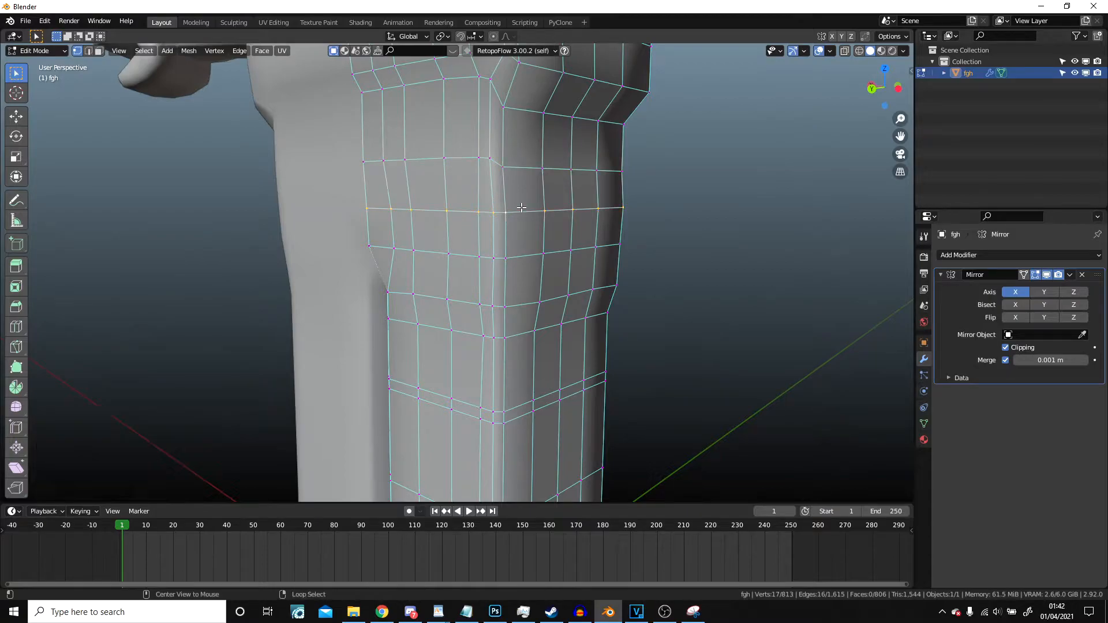
pyautogui.press('s')
pyautogui.click(773, 275)
# Step: Select the edge loop along the bottom of the chest, just above the waist step, and scale it along X
pyautogui.scroll(-3, 773, 275)
pyautogui.press('Tab')
pyautogui.scroll(-4, 586, 243)
pyautogui.moveTo(586, 242); pyautogui.dragTo(613, 238, button='middle')
pyautogui.scroll(4, 570, 332)
pyautogui.press('Tab')
pyautogui.moveTo(570, 332); pyautogui.dragTo(544, 274, button='middle')
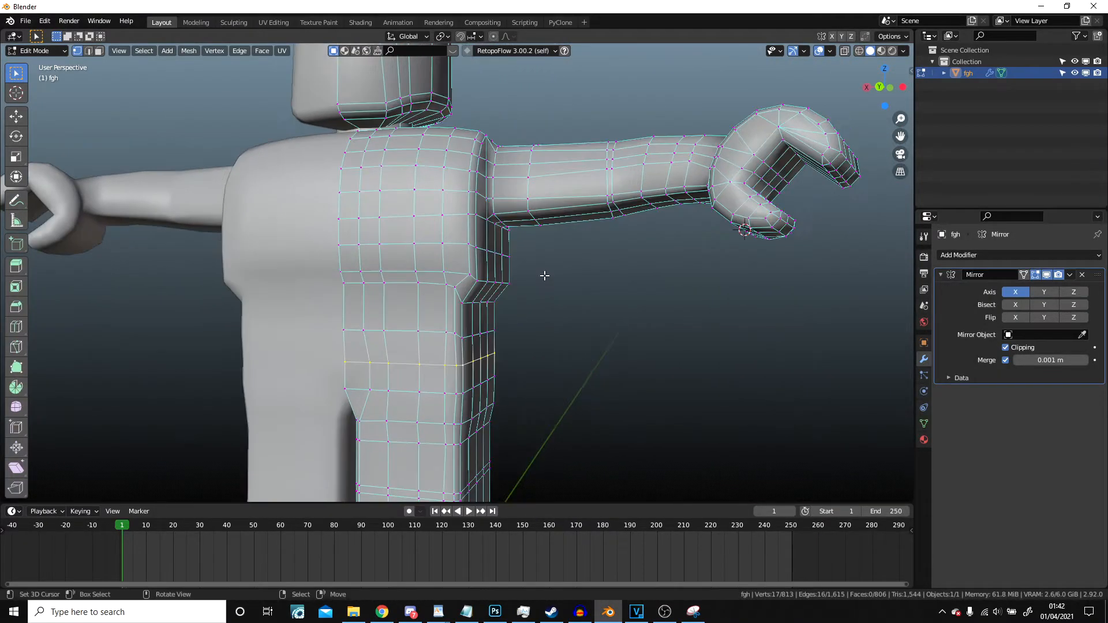
pyautogui.scroll(5, 512, 294)
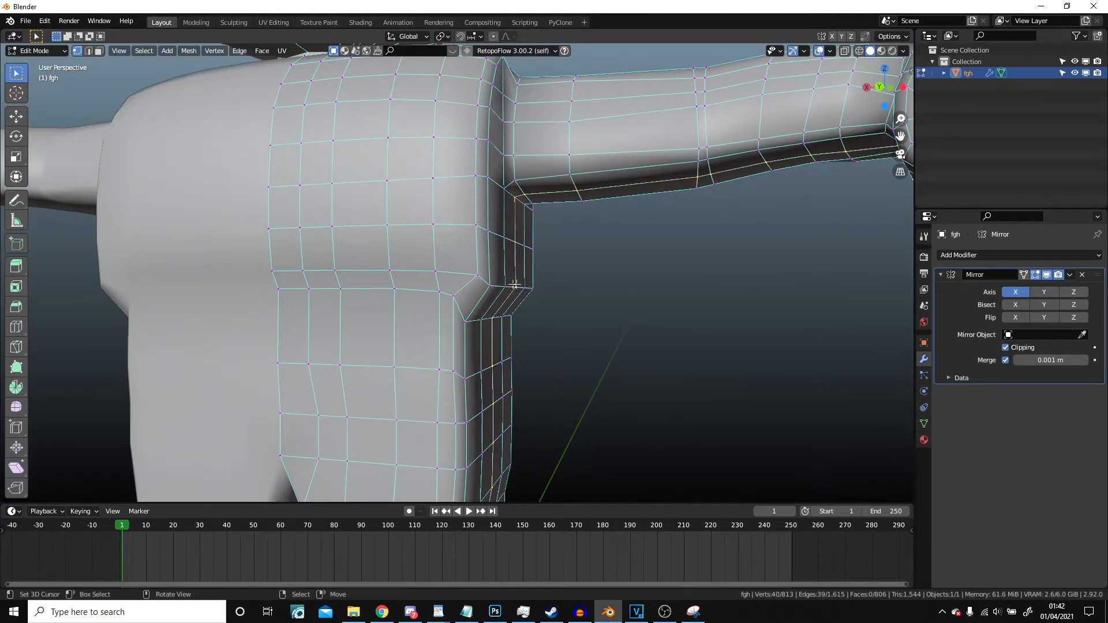
pyautogui.press('s')
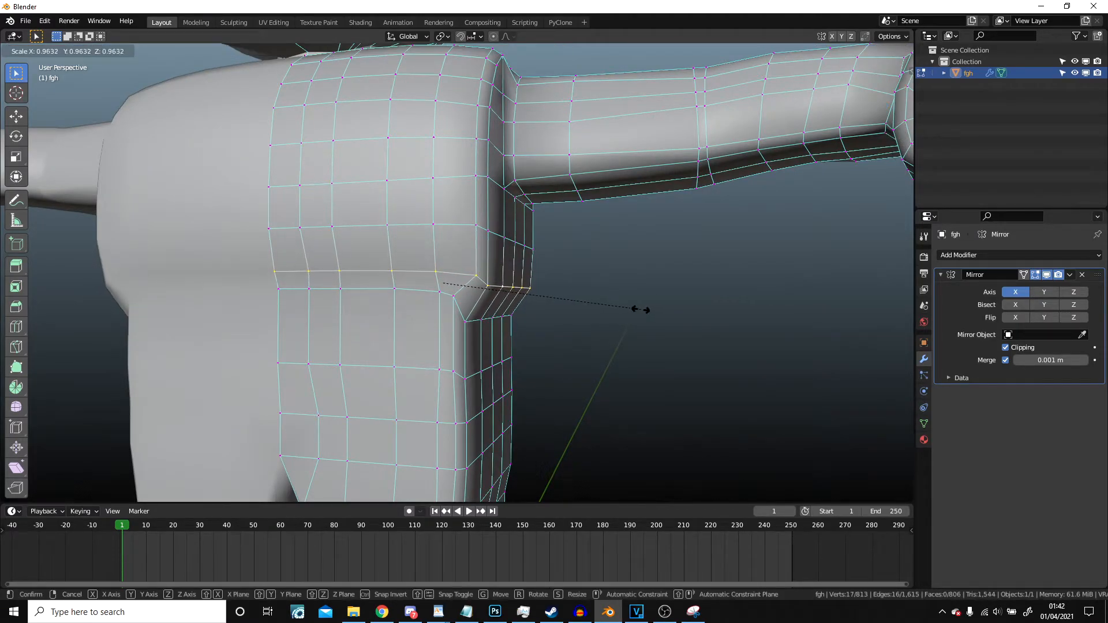
pyautogui.press('x')
pyautogui.click(635, 308)
# Step: Cancel moving the chest's bottom loop, switch the viewport to wireframe shading and clear the selection
pyautogui.moveTo(648, 307); pyautogui.dragTo(667, 309, button='middle')
pyautogui.press('g')
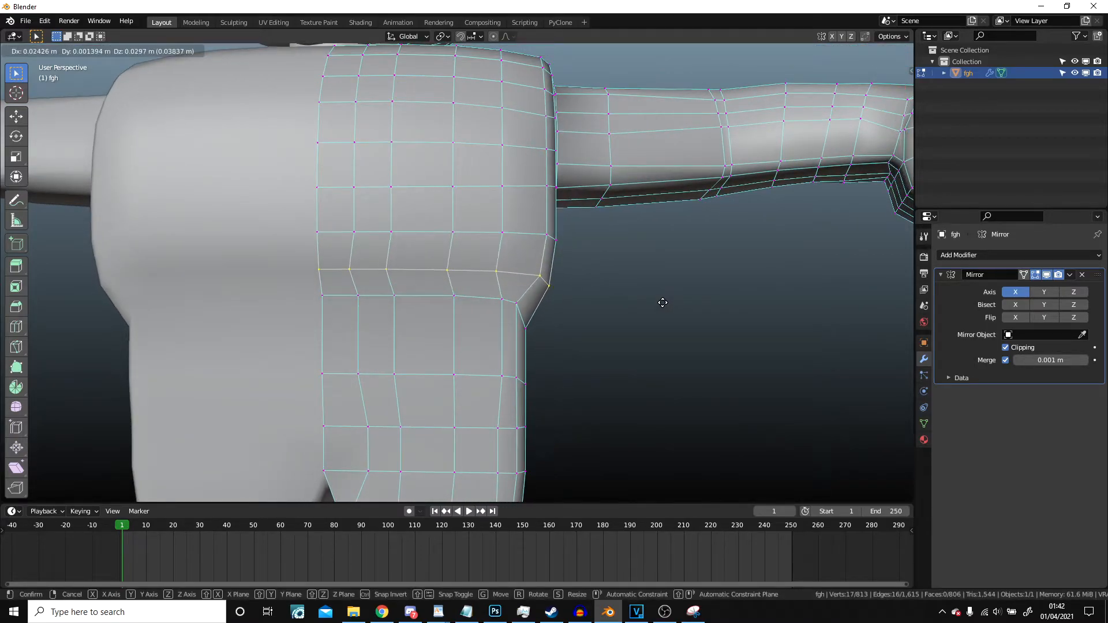
pyautogui.rightClick(662, 303)
pyautogui.press('z')
pyautogui.click(585, 294)
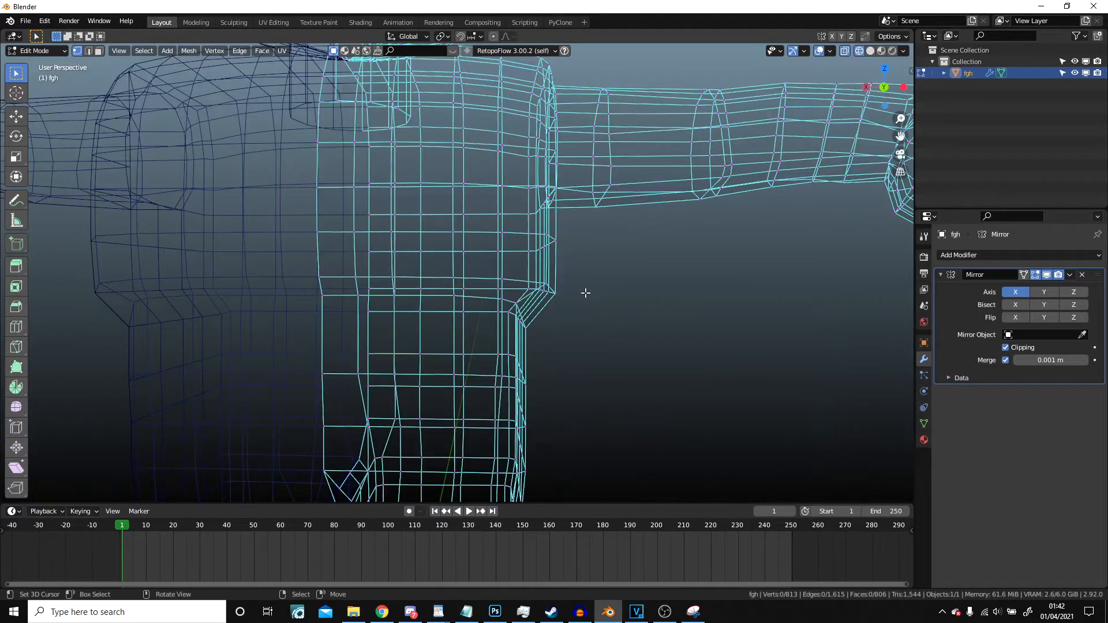
# Step: In front orthographic view, move the chest's outer bottom corner vertices inward and up by about 0.037 m in X and 0.045 m in Z
pyautogui.press('Up')
pyautogui.press('KP_1')
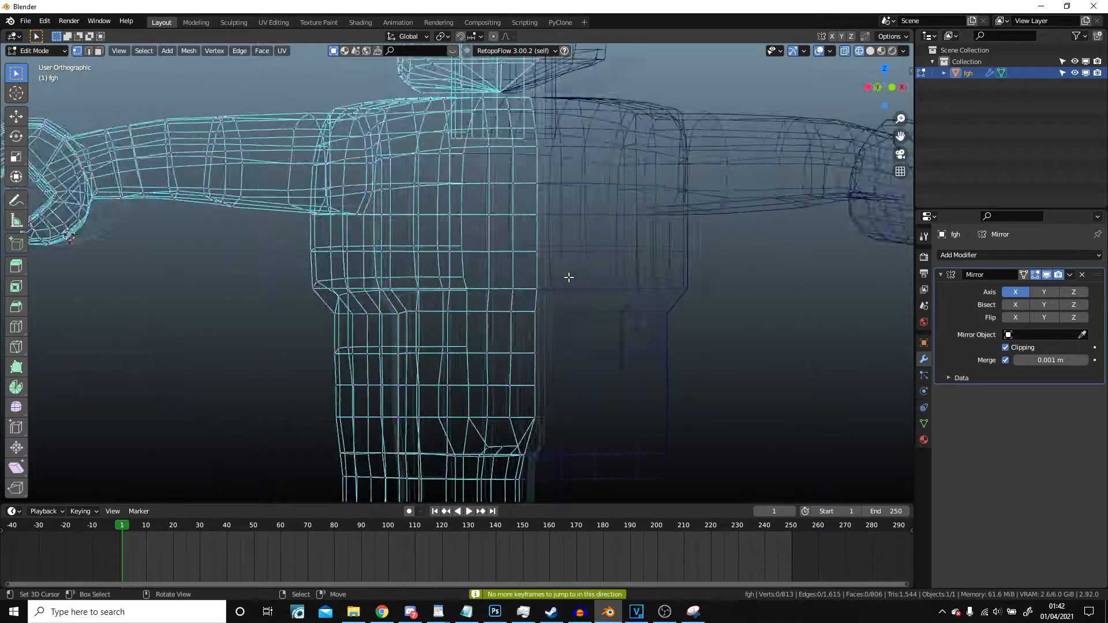
pyautogui.scroll(3, 568, 277)
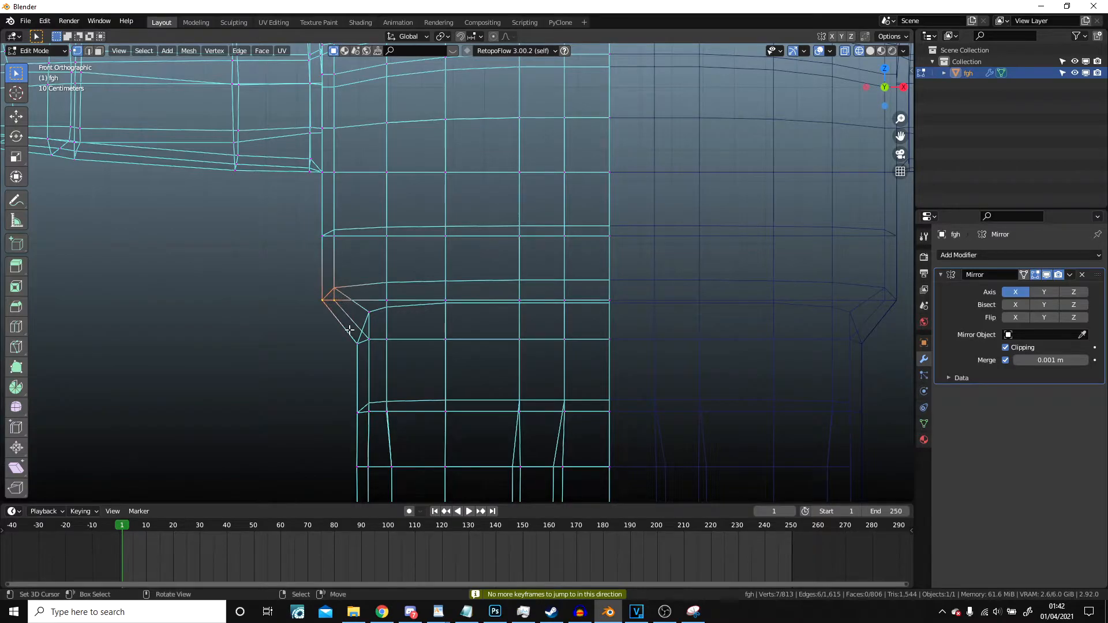
pyautogui.press('g')
pyautogui.click(403, 297)
pyautogui.press('z')
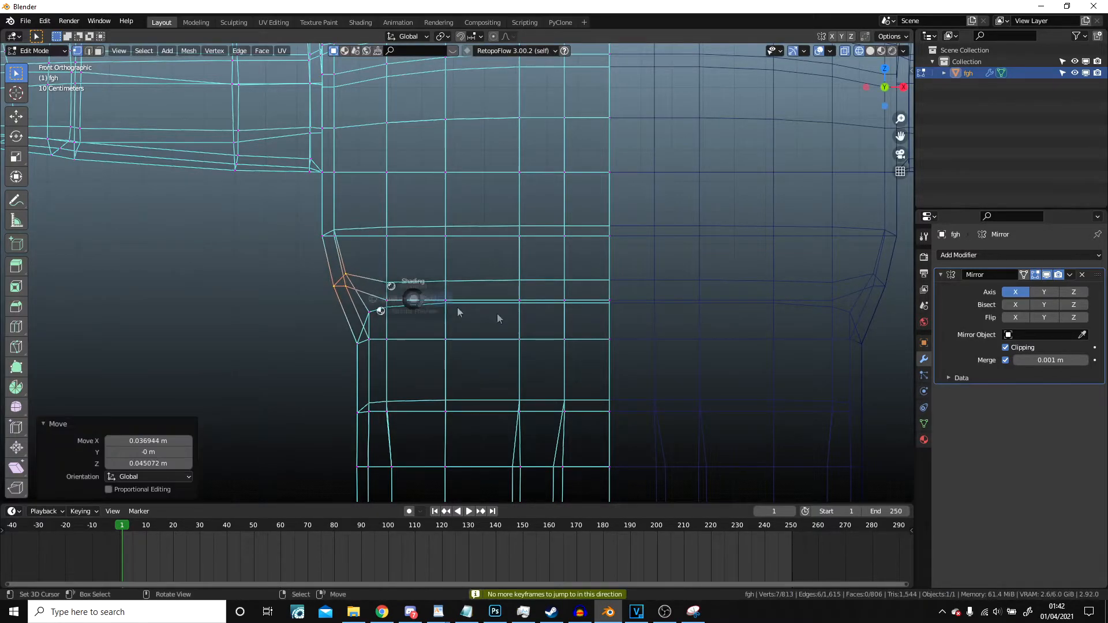
pyautogui.click(497, 315)
pyautogui.scroll(-7, 508, 320)
pyautogui.press('Tab')
pyautogui.moveTo(533, 332)
pyautogui.mouseDown(button='middle')
pyautogui.moveTo(726, 325)
pyautogui.moveTo(436, 288)
pyautogui.moveTo(463, 274)
pyautogui.mouseUp(button='middle')
pyautogui.press('Tab')
pyautogui.scroll(6, 447, 280)
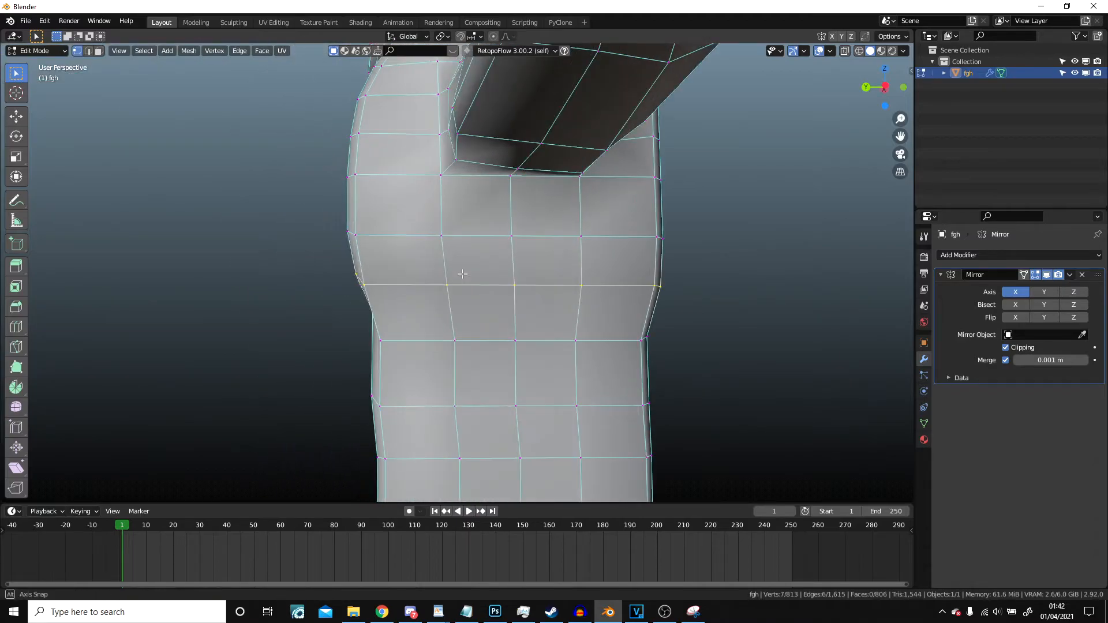
# Step: In wireframe side view, move the vertices along the chest's bottom front edge to smooth the step into the waist
pyautogui.press('z')
pyautogui.click(375, 270)
pyautogui.press('KP_3')
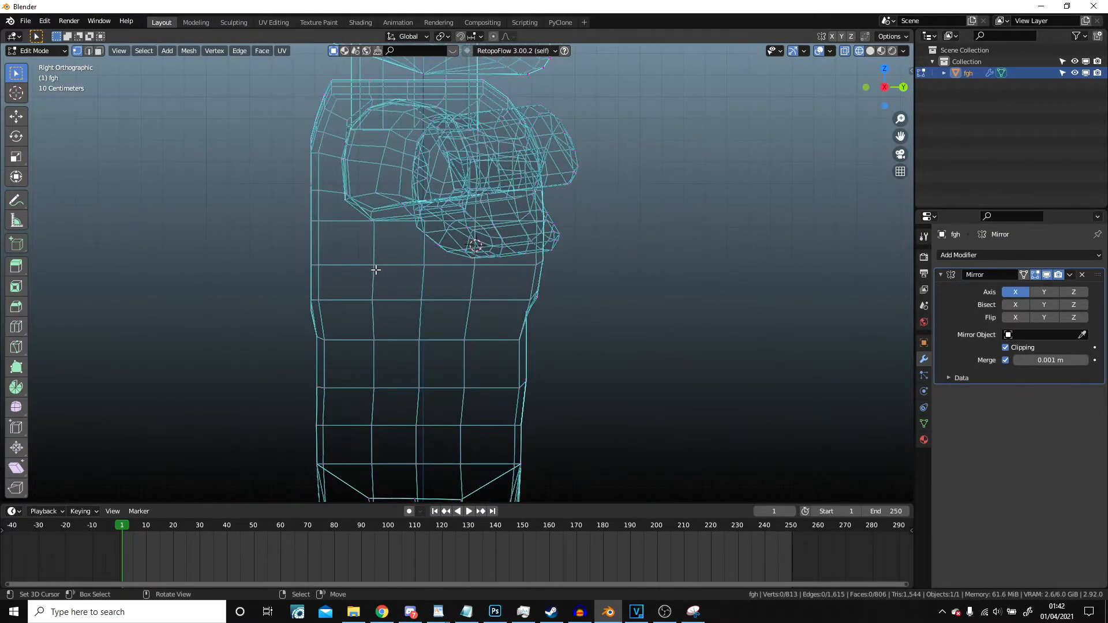
pyautogui.press('Escape')
pyautogui.press('g')
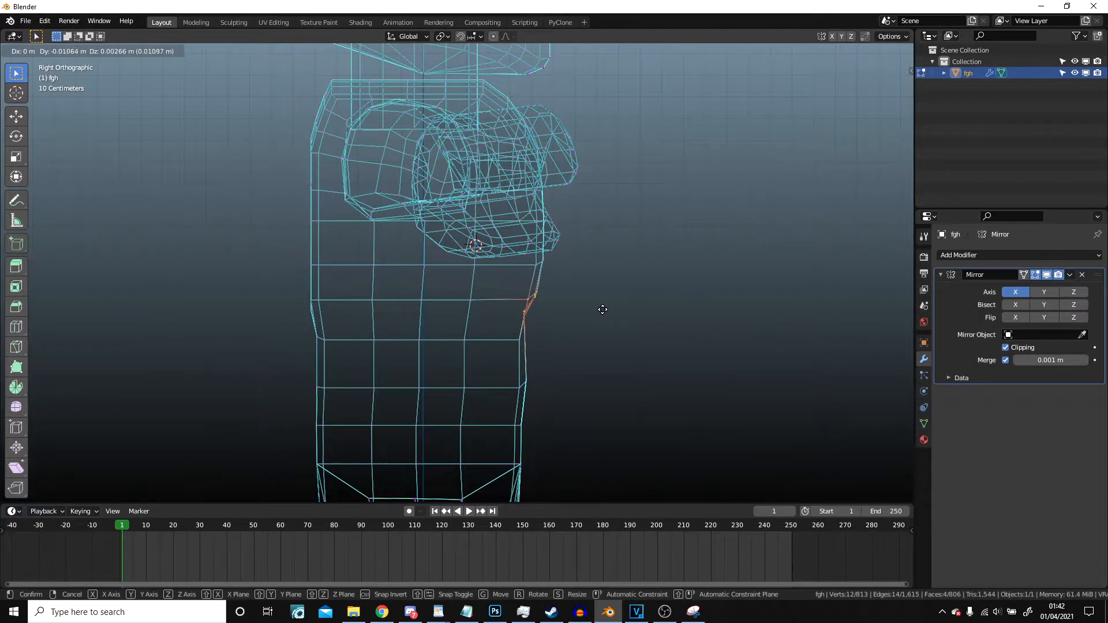
pyautogui.click(599, 307)
pyautogui.rightClick(546, 292)
pyautogui.press('g')
pyautogui.click(544, 292)
pyautogui.press('z')
pyautogui.moveTo(592, 292)
pyautogui.mouseDown(button='middle')
pyautogui.moveTo(439, 309)
pyautogui.moveTo(471, 317)
pyautogui.mouseUp(button='middle')
# Step: Select the vertices along the centre line of the chest and move them about -0.04 m along Y
pyautogui.rightClick(446, 318)
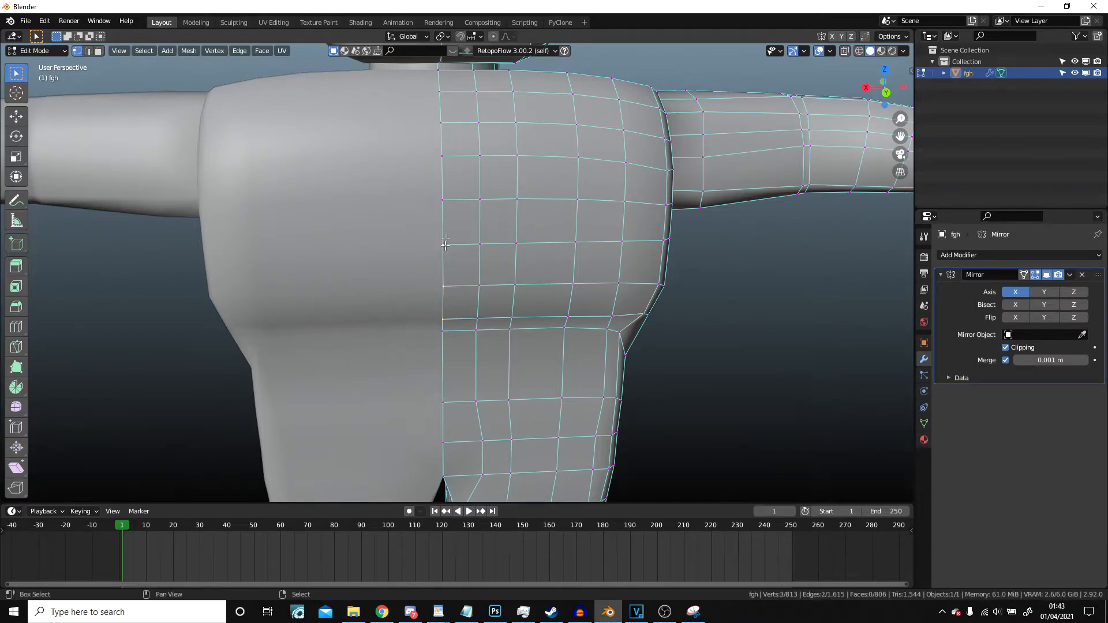
pyautogui.keyDown('shift'); pyautogui.rightClick(448, 166); pyautogui.keyUp('shift')
pyautogui.scroll(-2, 496, 220)
pyautogui.moveTo(548, 263); pyautogui.dragTo(634, 280, button='middle')
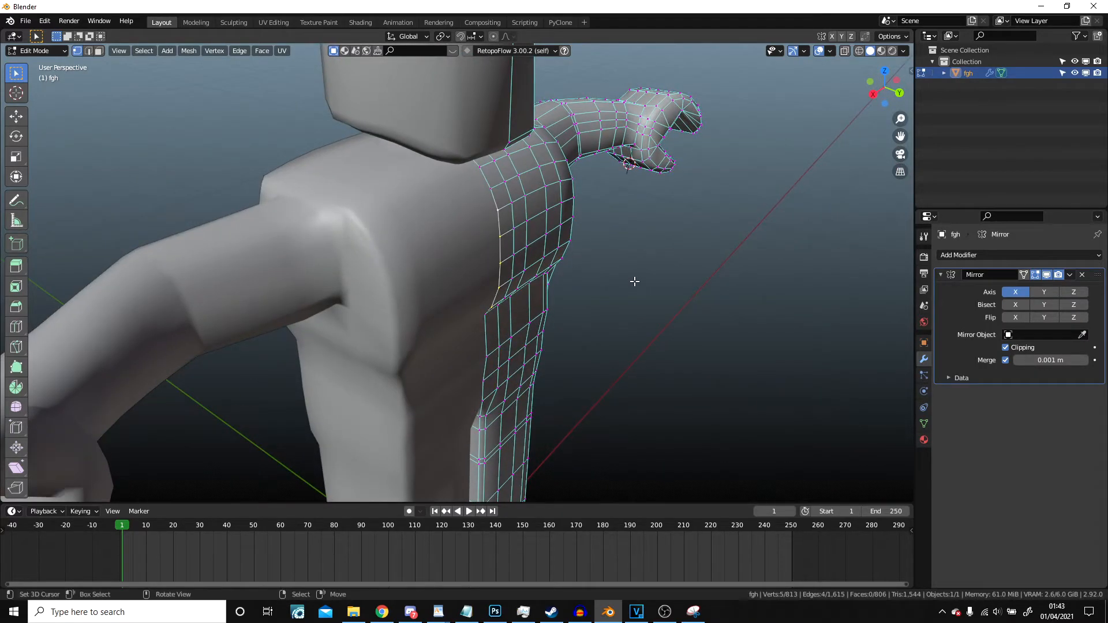
pyautogui.press('g')
pyautogui.press('y')
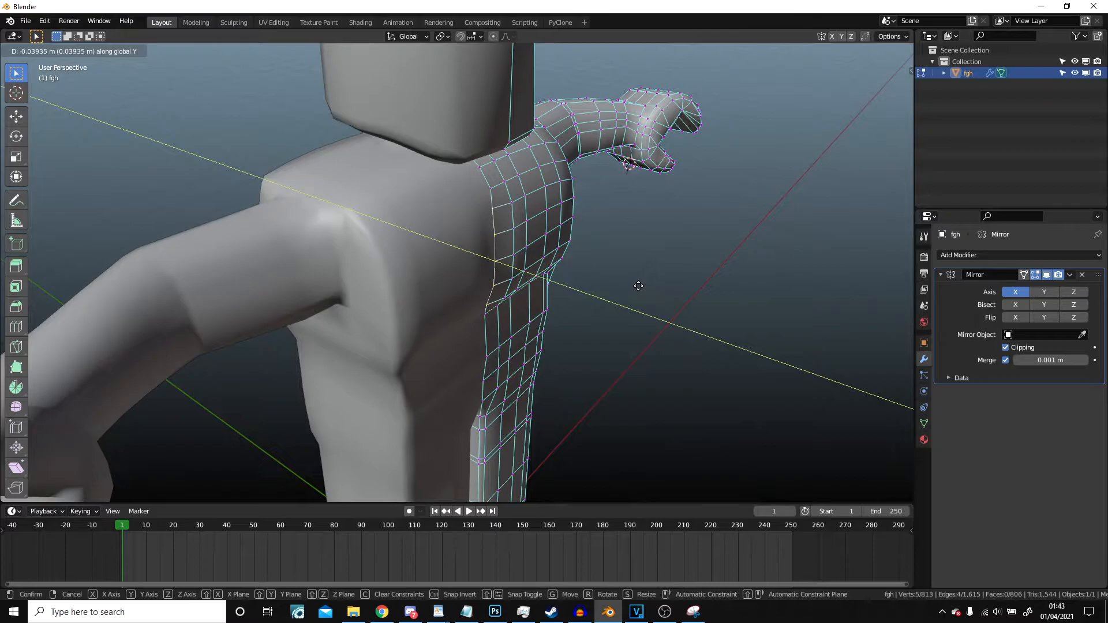
pyautogui.click(638, 286)
# Step: Select the vertical edge path along the chest's front outer corner up to the shoulder and edge-slide it sideways
pyautogui.press('Tab')
pyautogui.scroll(-5, 638, 285)
pyautogui.moveTo(638, 286); pyautogui.dragTo(438, 259, button='middle')
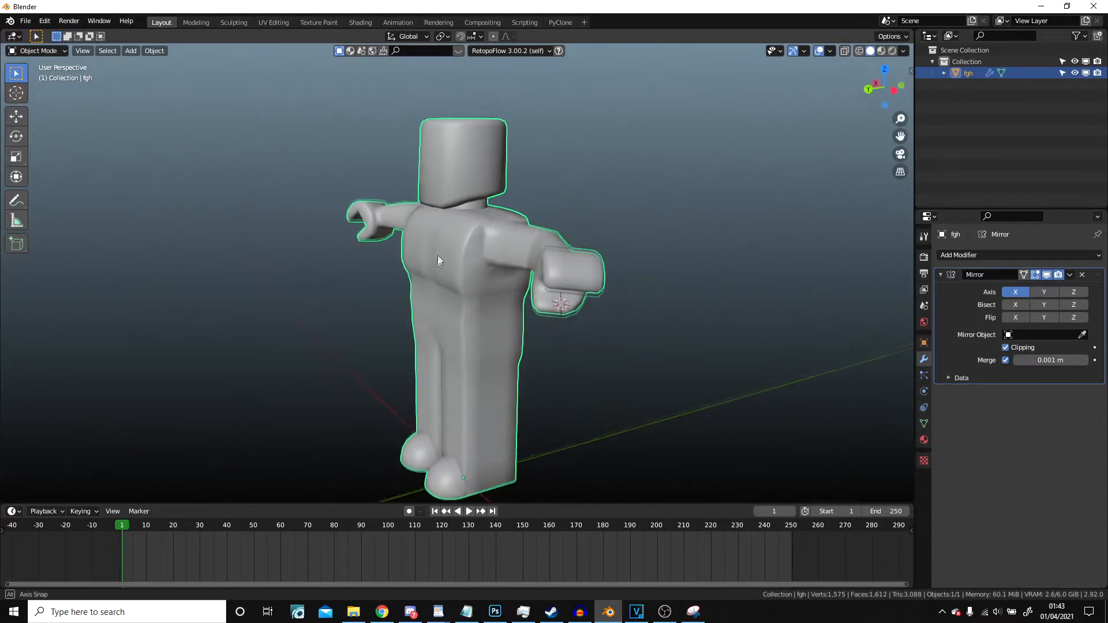
pyautogui.scroll(4, 438, 263)
pyautogui.press('Tab')
pyautogui.scroll(5, 514, 327)
pyautogui.keyDown('shift'); pyautogui.moveTo(514, 327); pyautogui.dragTo(509, 335, button='middle'); pyautogui.keyUp('shift')
pyautogui.rightClick(507, 343)
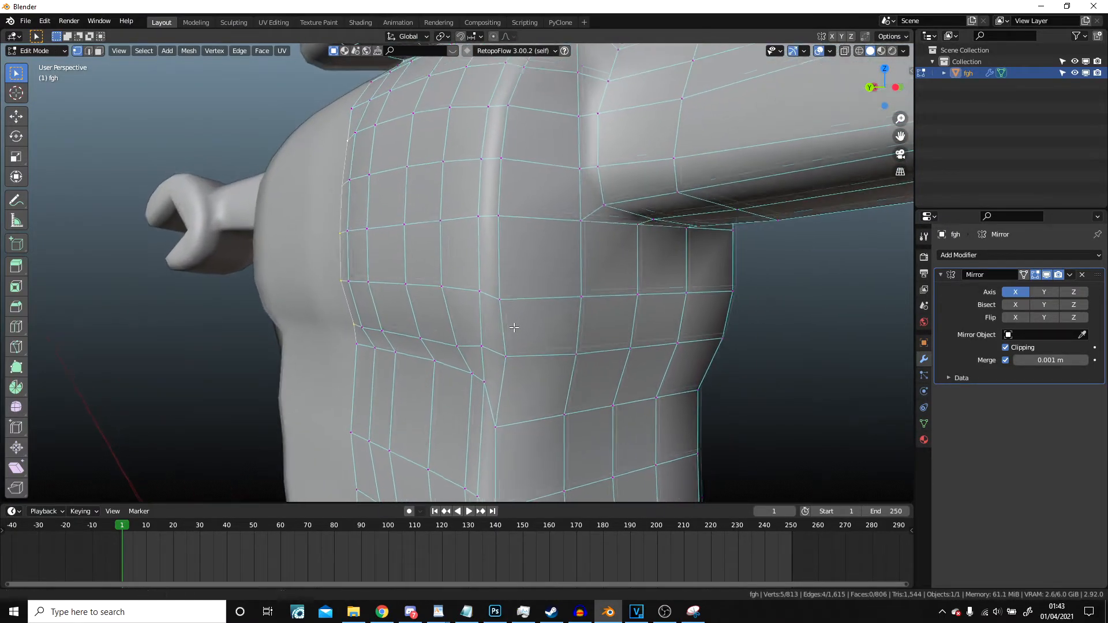
pyautogui.scroll(-3, 522, 151)
pyautogui.keyDown('shift'); pyautogui.rightClick(506, 133); pyautogui.keyUp('shift')
pyautogui.moveTo(506, 134); pyautogui.dragTo(492, 140, button='middle')
pyautogui.press('g')
pyautogui.press('g')
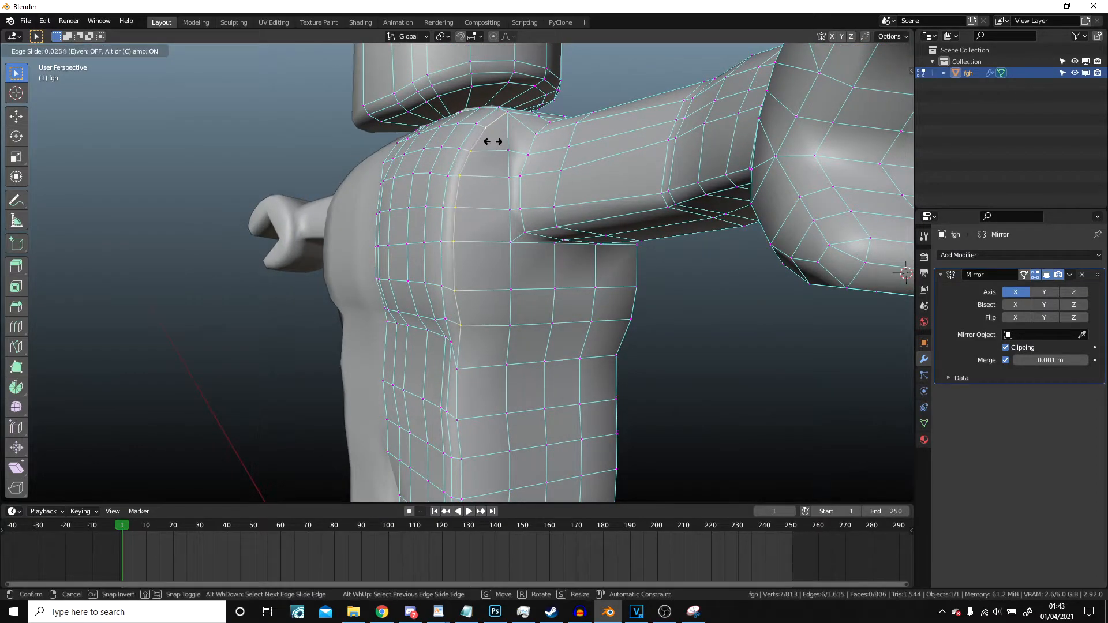
pyautogui.click(502, 144)
# Step: Edge-slide the reselected vertical chest corner path by a factor of -0.161 and move it about 0.025 m in X and -0.024 m in Y
pyautogui.moveTo(492, 183); pyautogui.dragTo(522, 199, button='middle')
pyautogui.rightClick(499, 299)
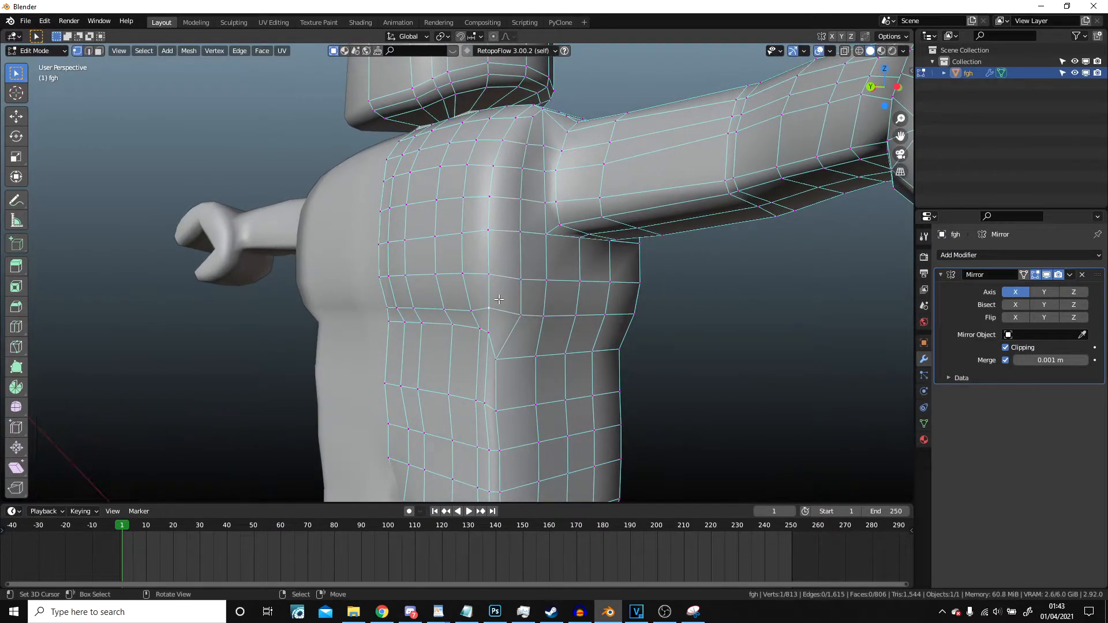
pyautogui.keyDown('shift'); pyautogui.rightClick(510, 122); pyautogui.keyUp('shift')
pyautogui.press('g')
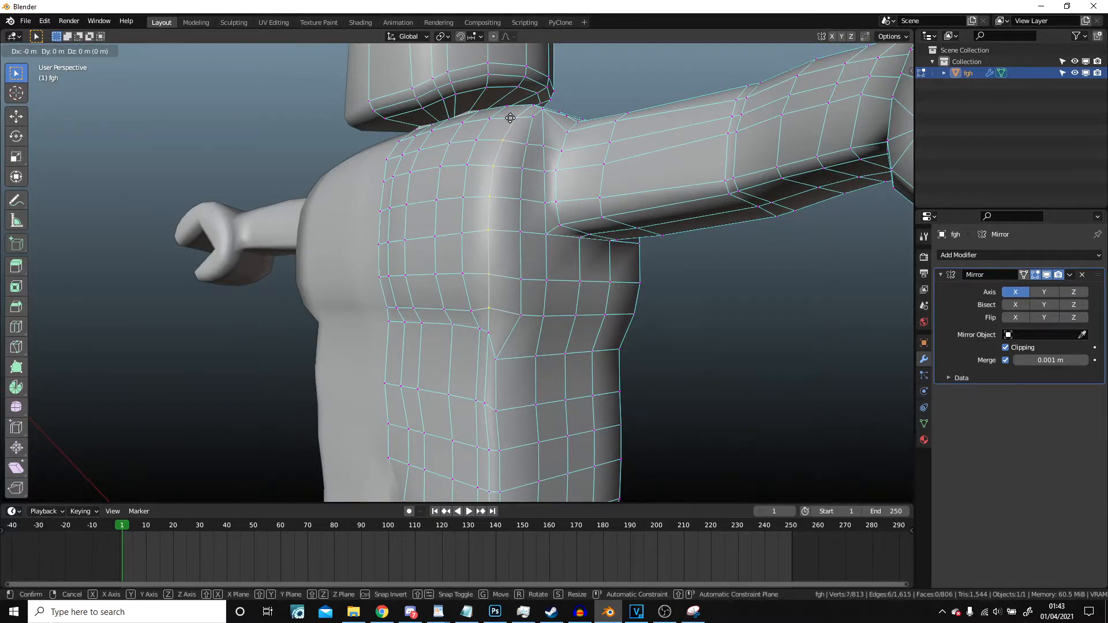
pyautogui.click(513, 119)
pyautogui.moveTo(513, 119); pyautogui.dragTo(647, 164, button='middle')
pyautogui.press('g')
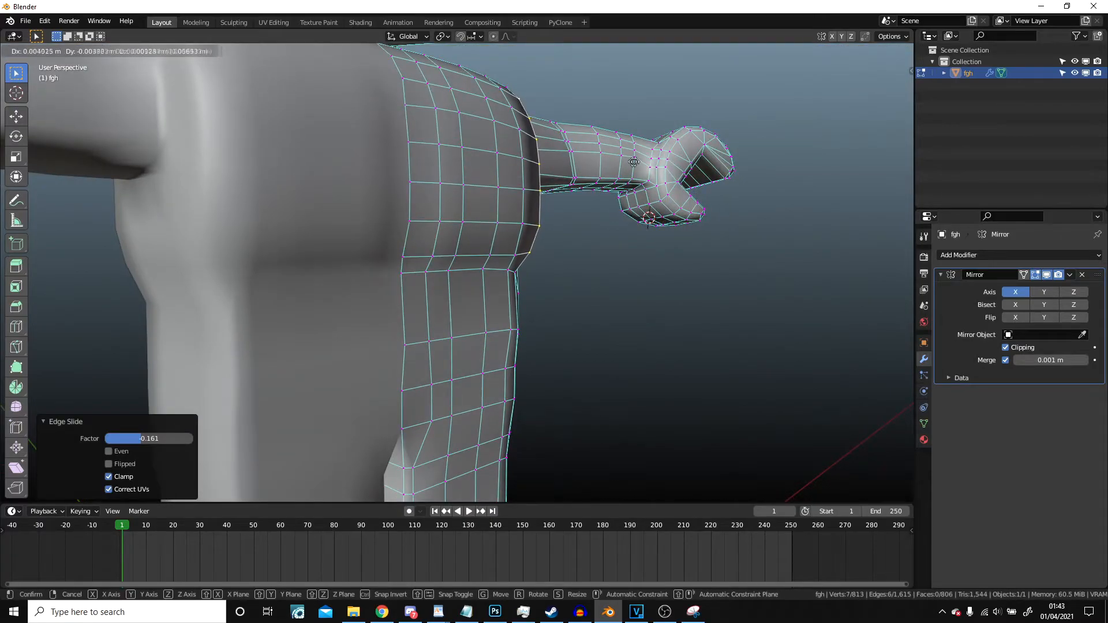
pyautogui.click(582, 163)
# Step: Select only the front outer corner edges running from the waist down the leg and edge-slide them to widen the corner
pyautogui.moveTo(582, 162); pyautogui.dragTo(528, 398, button='middle')
pyautogui.scroll(2, 519, 396)
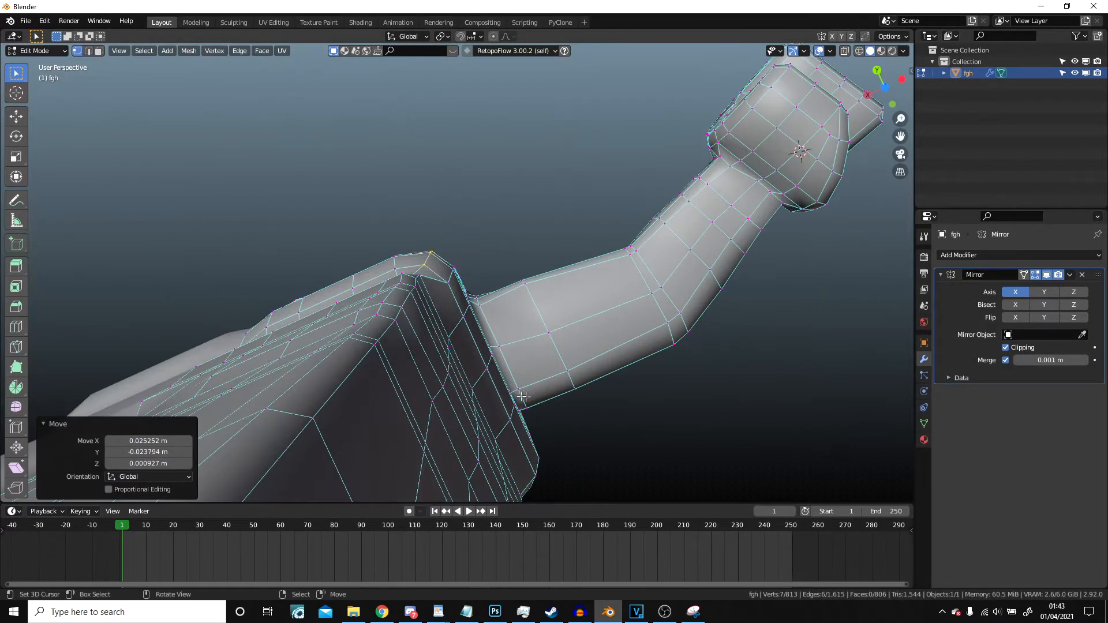
pyautogui.moveTo(388, 328); pyautogui.dragTo(393, 366, button='middle')
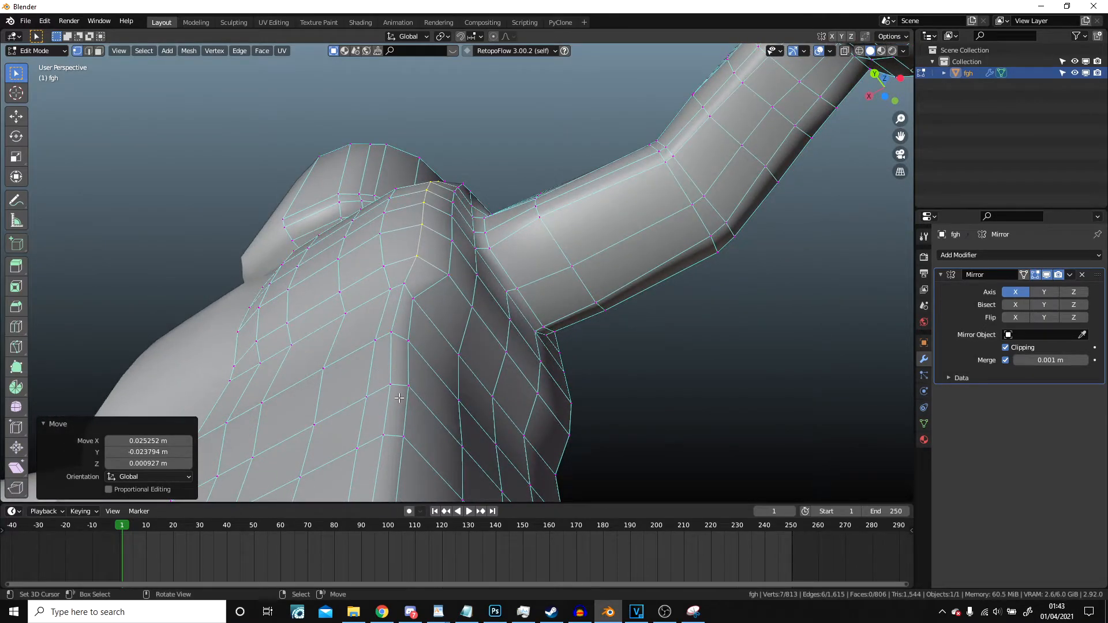
pyautogui.keyDown('alt'); pyautogui.click(423, 362); pyautogui.keyUp('alt')
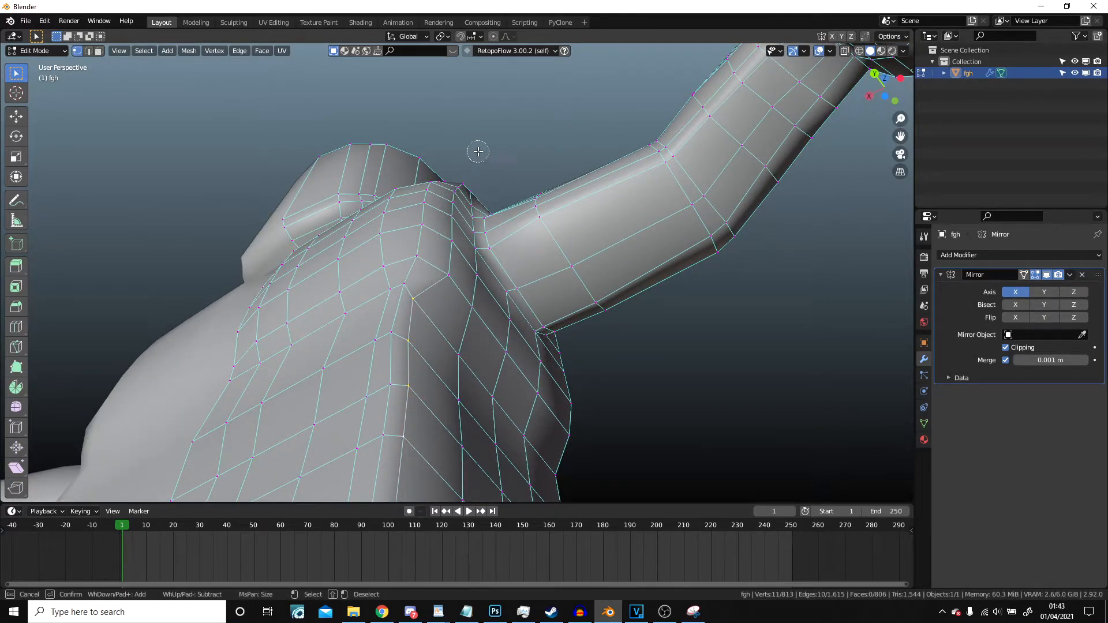
pyautogui.moveTo(470, 237); pyautogui.dragTo(433, 337, button='middle')
pyautogui.scroll(-6, 432, 337)
pyautogui.moveTo(435, 278); pyautogui.dragTo(449, 307, button='middle')
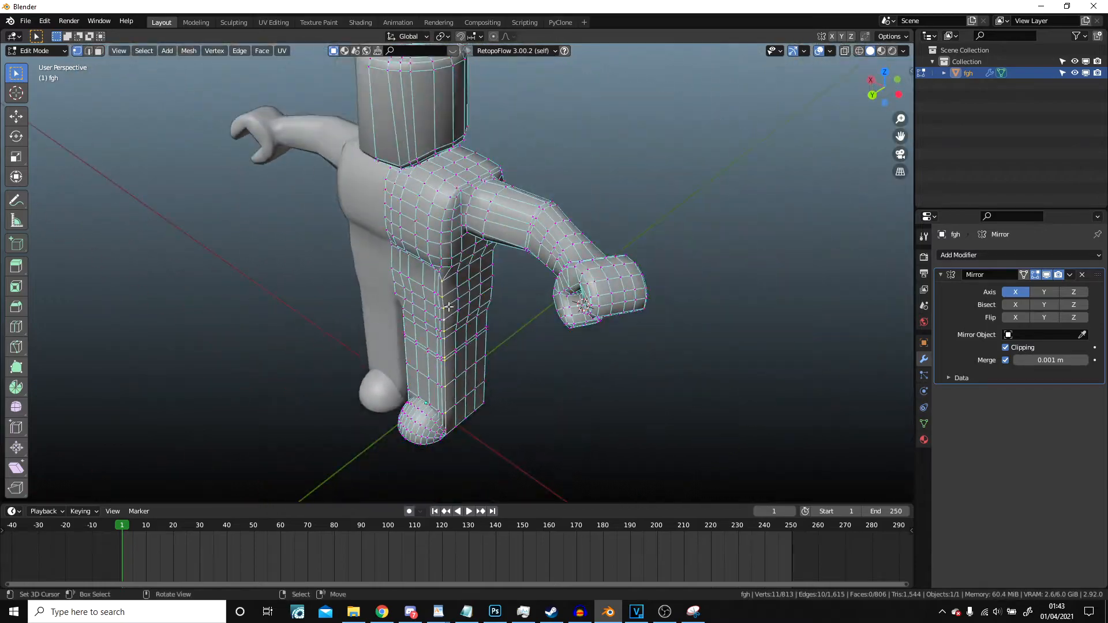
pyautogui.moveTo(378, 337); pyautogui.dragTo(404, 278, button='middle')
pyautogui.press('z')
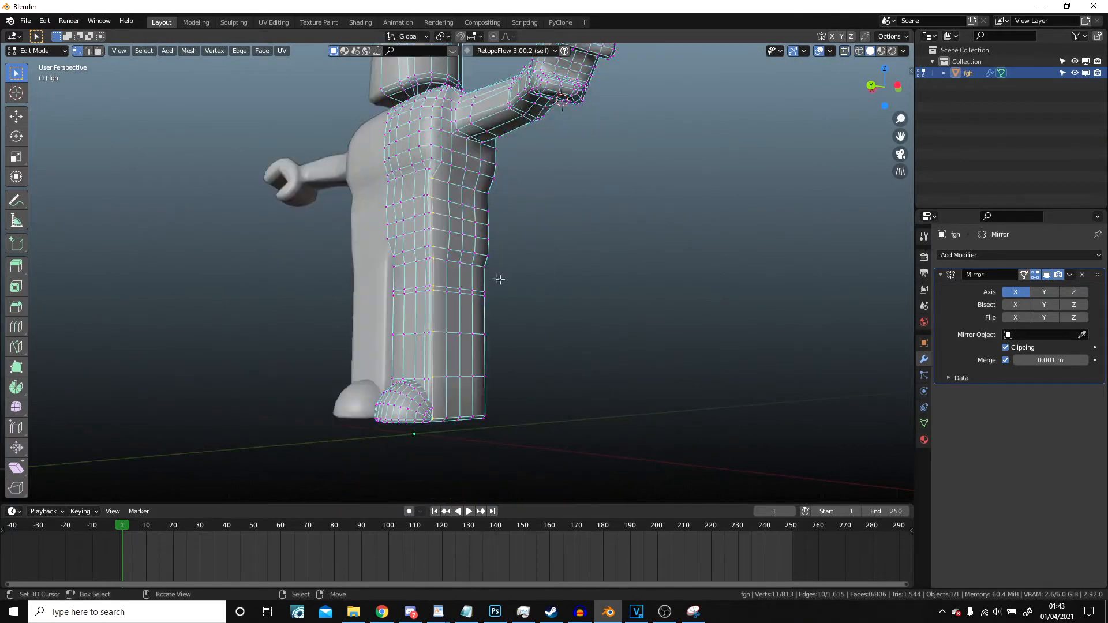
pyautogui.scroll(3, 490, 266)
pyautogui.press('g')
pyautogui.press('g')
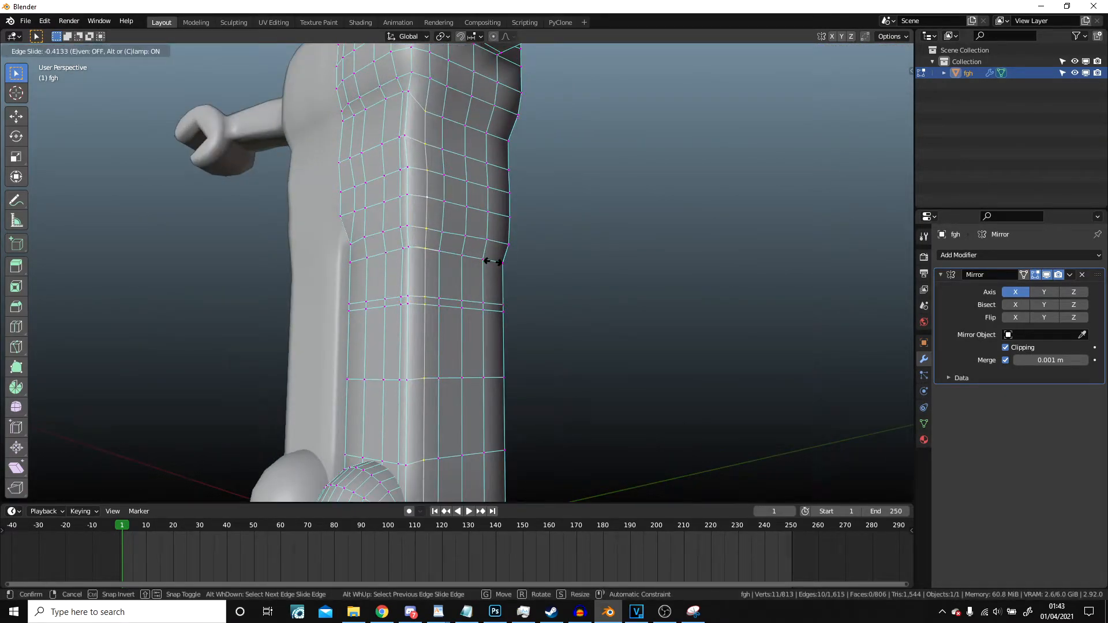
pyautogui.click(488, 261)
# Step: Reduce the vertical loop selection to the adjacent edges on the waist and leg's front outer corner and edge-slide them
pyautogui.moveTo(488, 261); pyautogui.dragTo(450, 296, button='middle')
pyautogui.press('Escape')
pyautogui.scroll(-4, 450, 192)
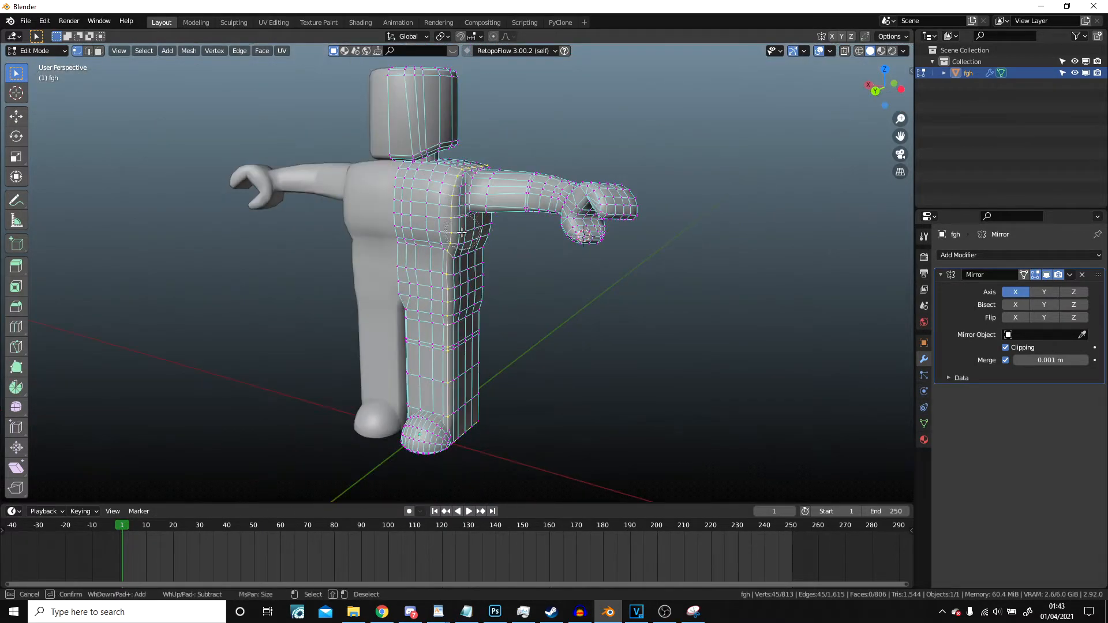
pyautogui.moveTo(505, 166); pyautogui.dragTo(464, 173, button='middle')
pyautogui.press('c')
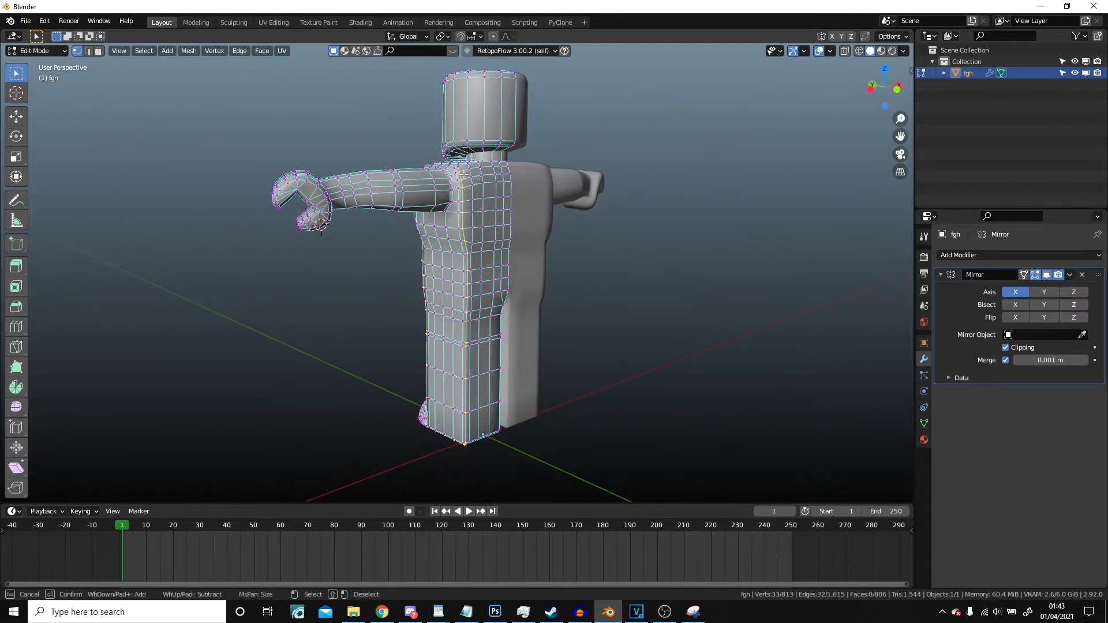
pyautogui.click(398, 430)
pyautogui.moveTo(456, 403)
pyautogui.mouseDown(button='middle')
pyautogui.moveTo(507, 369)
pyautogui.moveTo(623, 326)
pyautogui.mouseUp(button='middle')
pyautogui.press('z')
pyautogui.click(611, 327)
pyautogui.moveTo(482, 306); pyautogui.dragTo(502, 301, button='middle')
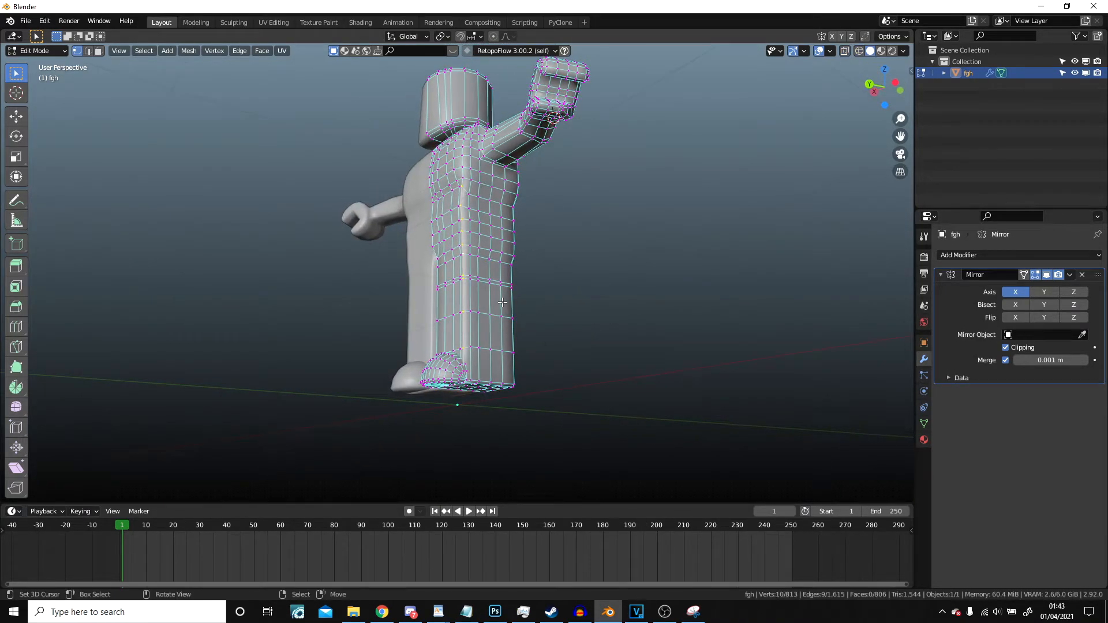
pyautogui.scroll(4, 502, 302)
pyautogui.press('g')
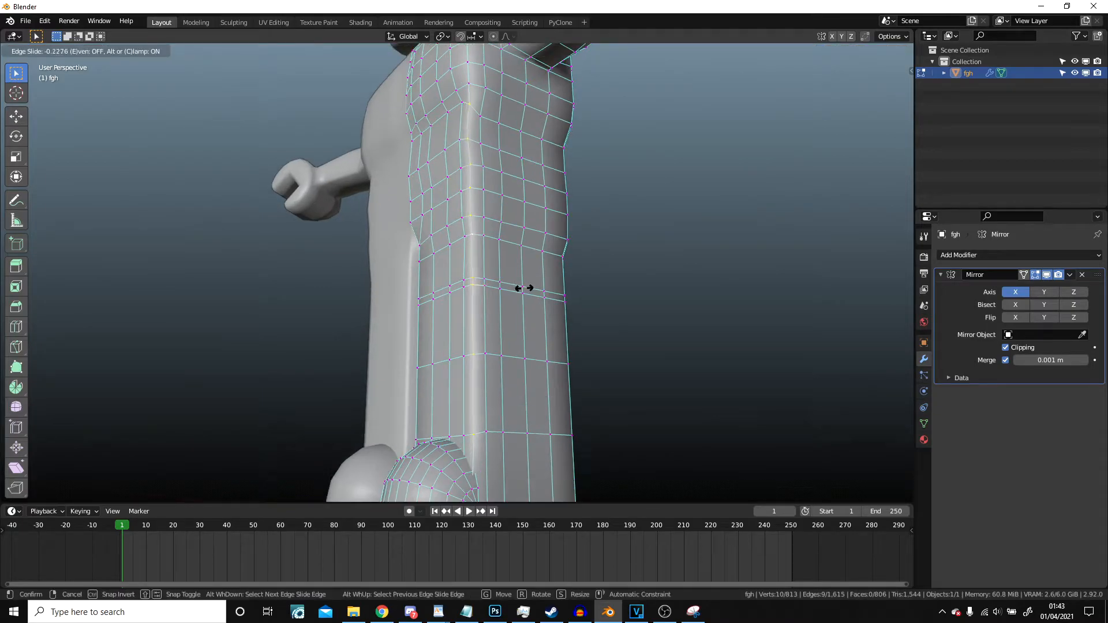
pyautogui.click(525, 289)
# Step: Examine the torso and leg corners from several angles in object mode and edit mode
pyautogui.scroll(-3, 525, 288)
pyautogui.press('Tab')
pyautogui.moveTo(525, 288); pyautogui.dragTo(586, 335, button='middle')
pyautogui.keyDown('shift'); pyautogui.moveTo(531, 266); pyautogui.dragTo(522, 335, button='middle'); pyautogui.keyUp('shift')
pyautogui.scroll(3, 543, 357)
pyautogui.press('Tab')
pyautogui.moveTo(604, 363); pyautogui.dragTo(565, 265, button='middle')
pyautogui.scroll(-1, 582, 245)
pyautogui.press('Tab')
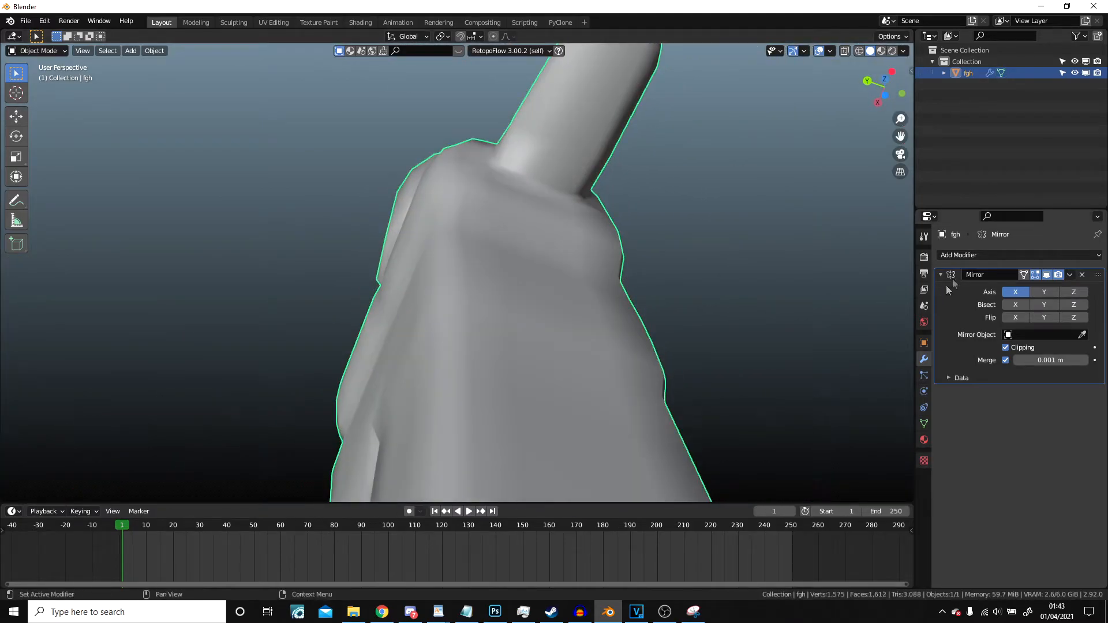
# Step: Add a Subdivision Surface modifier below the Mirror modifier with 2 viewport levels and check the smoothed body
pyautogui.click(975, 255)
pyautogui.click(902, 465)
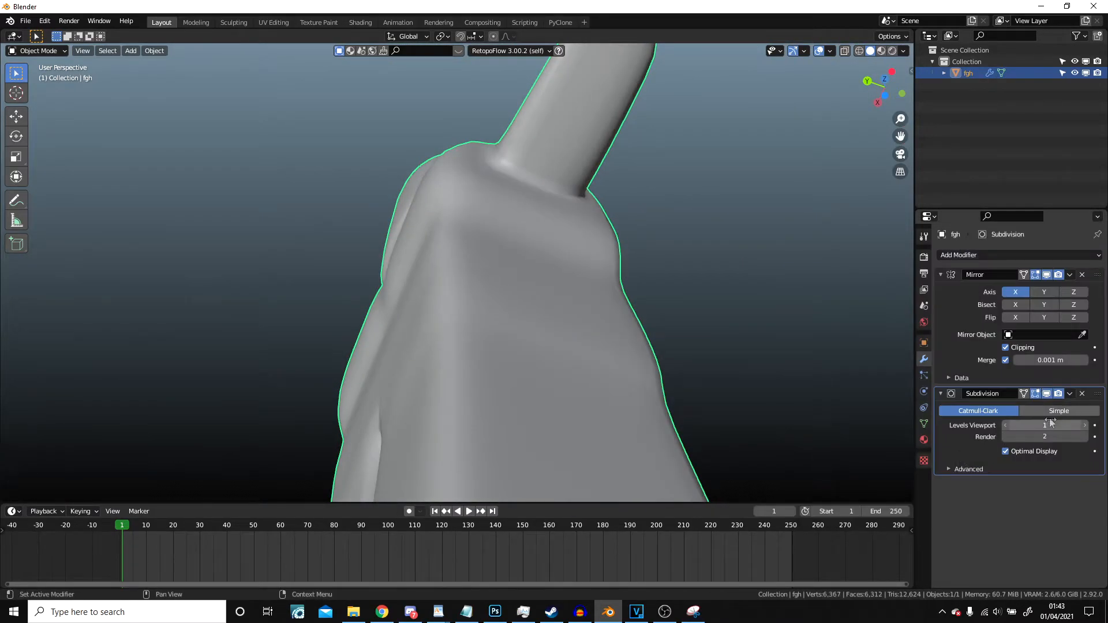
pyautogui.scroll(-5, 534, 310)
pyautogui.moveTo(534, 310); pyautogui.dragTo(601, 355, button='middle')
pyautogui.scroll(4, 549, 330)
pyautogui.scroll(-3, 601, 354)
pyautogui.keyDown('shift'); pyautogui.moveTo(549, 253); pyautogui.dragTo(545, 364, button='middle'); pyautogui.keyUp('shift')
pyautogui.moveTo(545, 363); pyautogui.dragTo(614, 285, button='middle')
# Step: In face mode, select the faces at the back of the hip without the lower leg faces and pull them backward along Y
pyautogui.press('Tab')
pyautogui.scroll(5, 452, 277)
pyautogui.scroll(3, 614, 285)
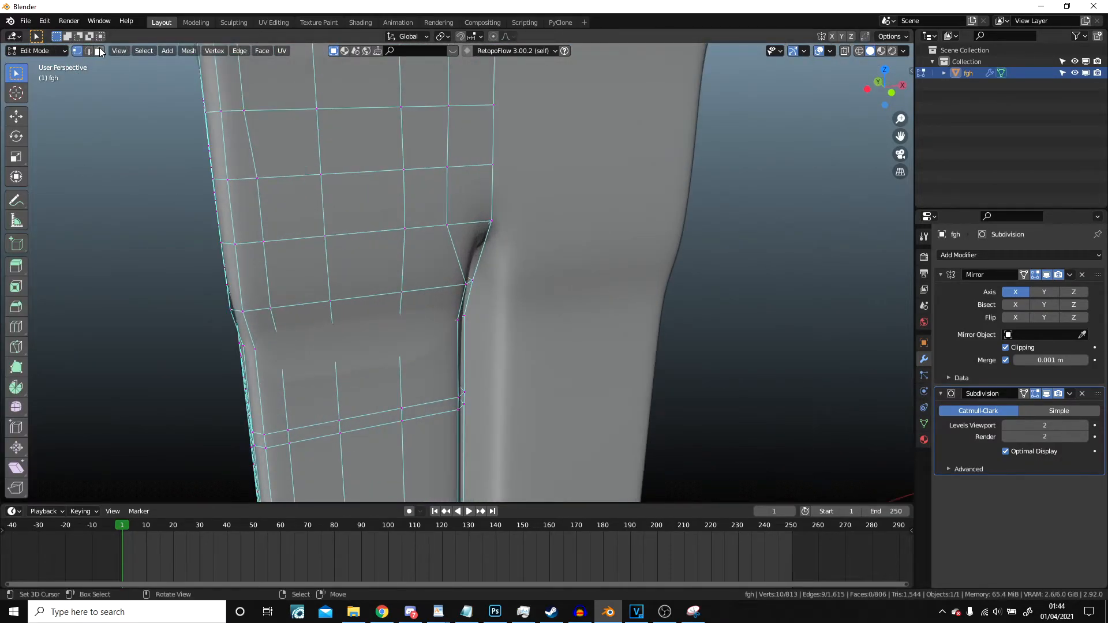
pyautogui.moveTo(451, 340); pyautogui.dragTo(450, 247, button='middle')
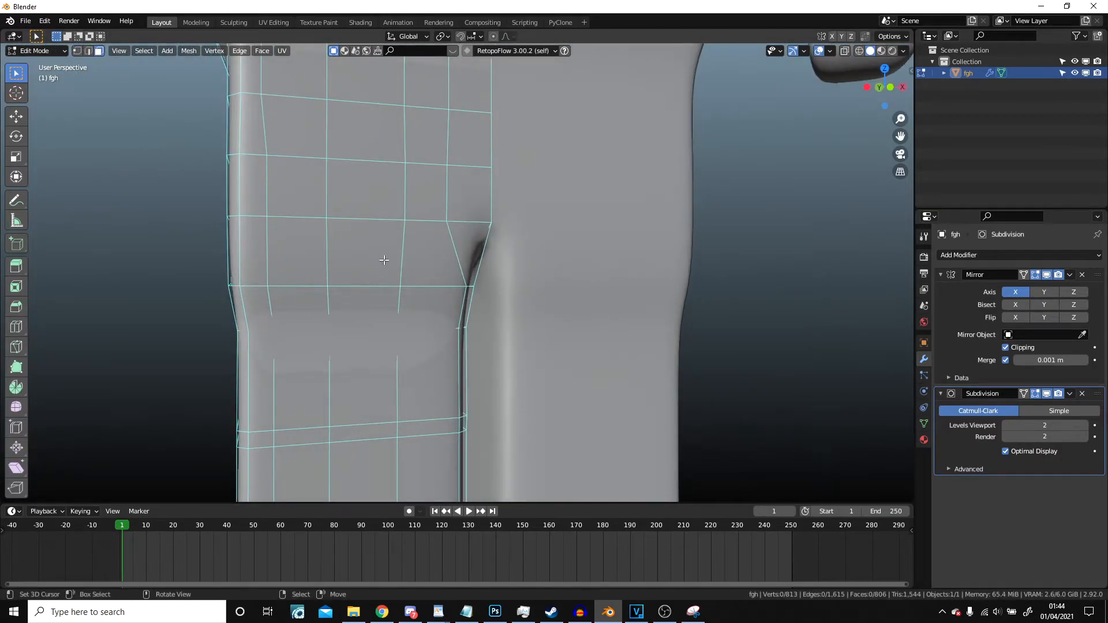
pyautogui.moveTo(285, 273); pyautogui.dragTo(413, 301)
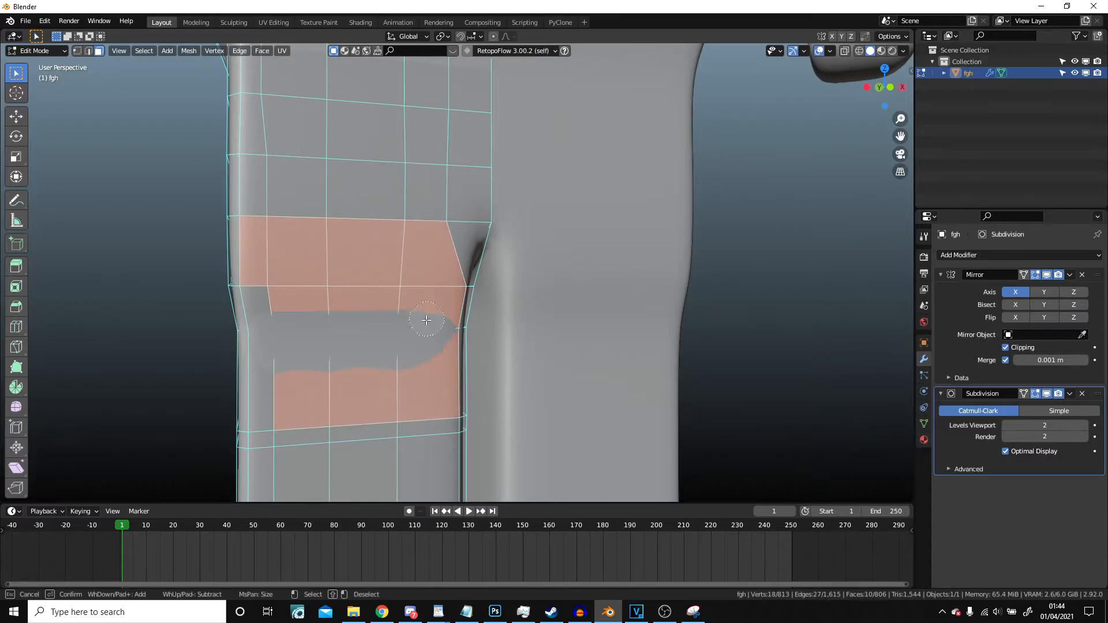
pyautogui.keyDown('shift'); pyautogui.moveTo(367, 410); pyautogui.dragTo(306, 407); pyautogui.keyUp('shift')
pyautogui.rightClick(305, 407)
pyautogui.scroll(-5, 369, 404)
pyautogui.moveTo(496, 398); pyautogui.dragTo(643, 408, button='middle')
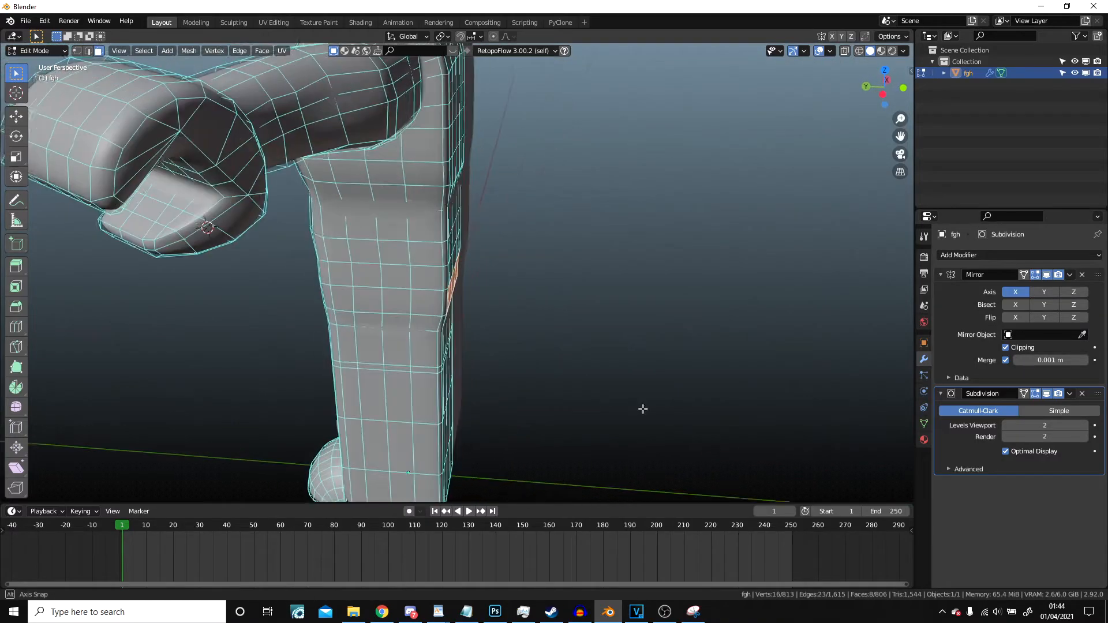
pyautogui.press('g')
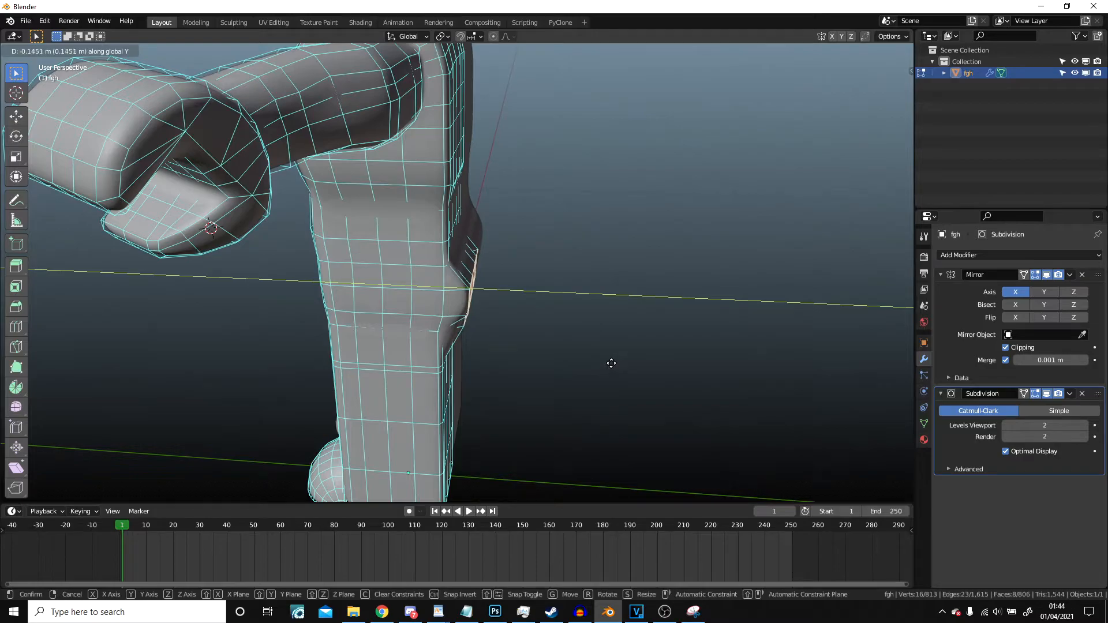
pyautogui.click(610, 346)
# Step: Check the hip bulge in profile and move its selected faces about 0.017 m along Y
pyautogui.scroll(-5, 611, 339)
pyautogui.moveTo(605, 335); pyautogui.dragTo(610, 291, button='middle')
pyautogui.press('Tab')
pyautogui.scroll(4, 577, 289)
pyautogui.moveTo(510, 283); pyautogui.dragTo(526, 274, button='middle')
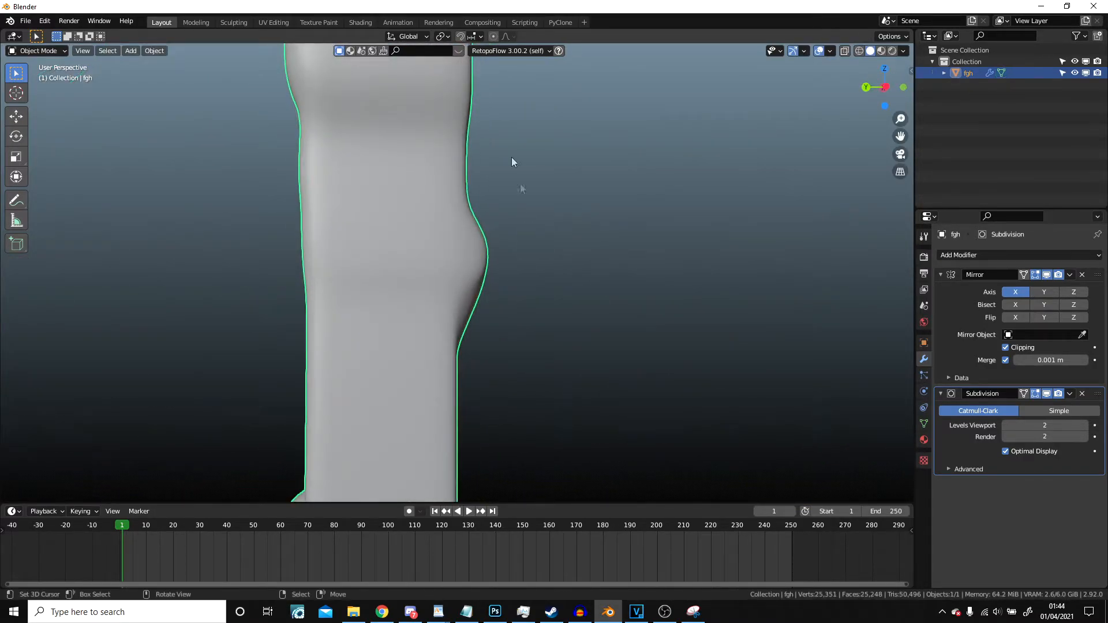
pyautogui.scroll(-4, 514, 228)
pyautogui.press('Tab')
pyautogui.scroll(3, 581, 277)
pyautogui.press('g')
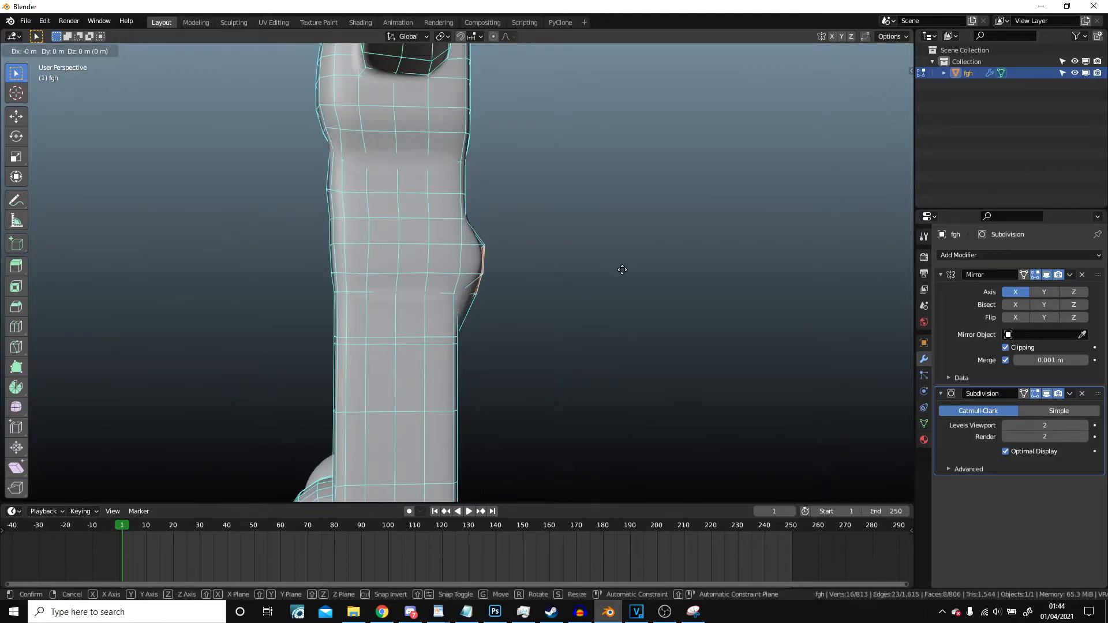
pyautogui.click(619, 269)
pyautogui.moveTo(619, 269); pyautogui.dragTo(600, 253, button='middle')
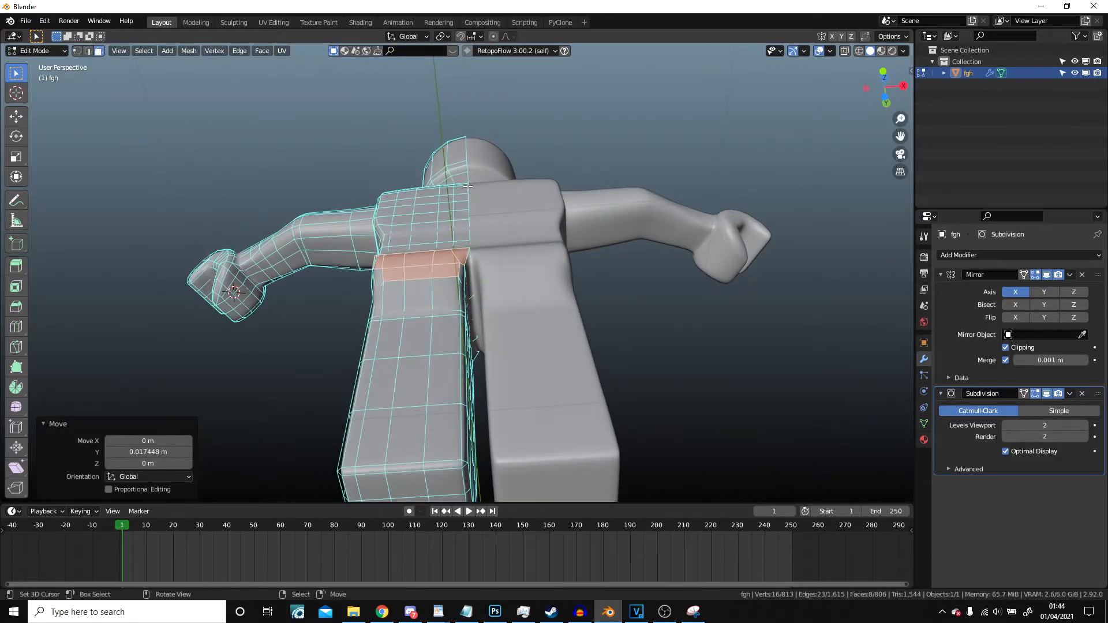
# Step: Scale the selected rear hip faces to about 0.79 along X, nudge their position, and check the smoothed shape in object mode
pyautogui.press('s')
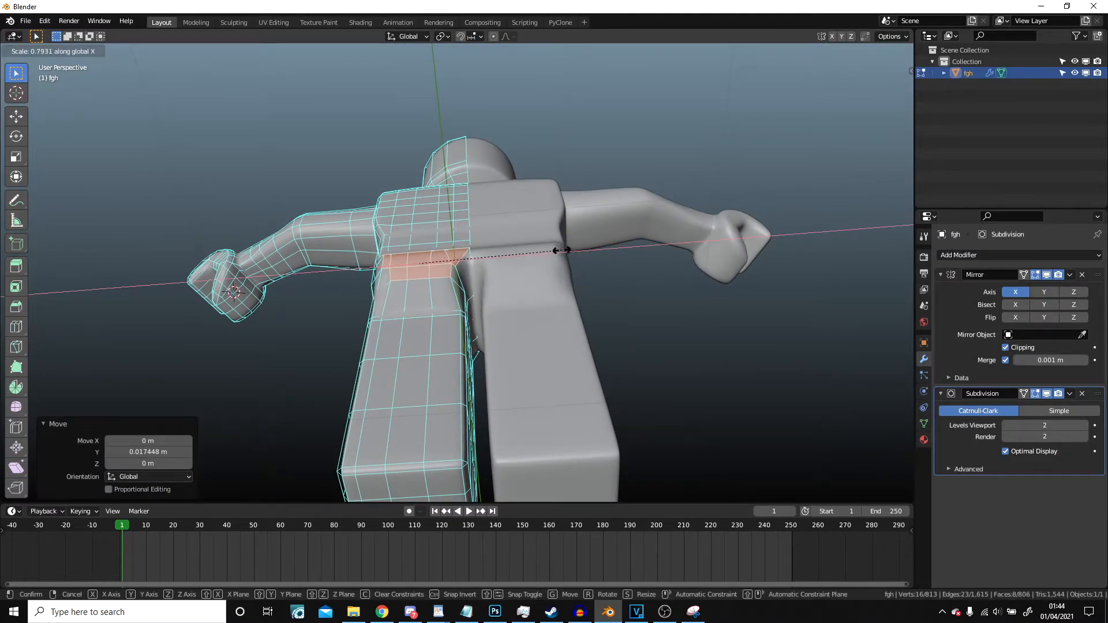
pyautogui.click(561, 250)
pyautogui.press('g')
pyautogui.click(564, 252)
pyautogui.scroll(-2, 565, 253)
pyautogui.moveTo(565, 253); pyautogui.dragTo(563, 339, button='middle')
pyautogui.scroll(4, 510, 284)
pyautogui.press('Tab')
pyautogui.moveTo(509, 284); pyautogui.dragTo(643, 287, button='middle')
pyautogui.scroll(-3, 538, 320)
# Step: Select the edge loop around the hips, move it about 0.018 m, mostly forward along Y, and scale it down slightly
pyautogui.press('Tab')
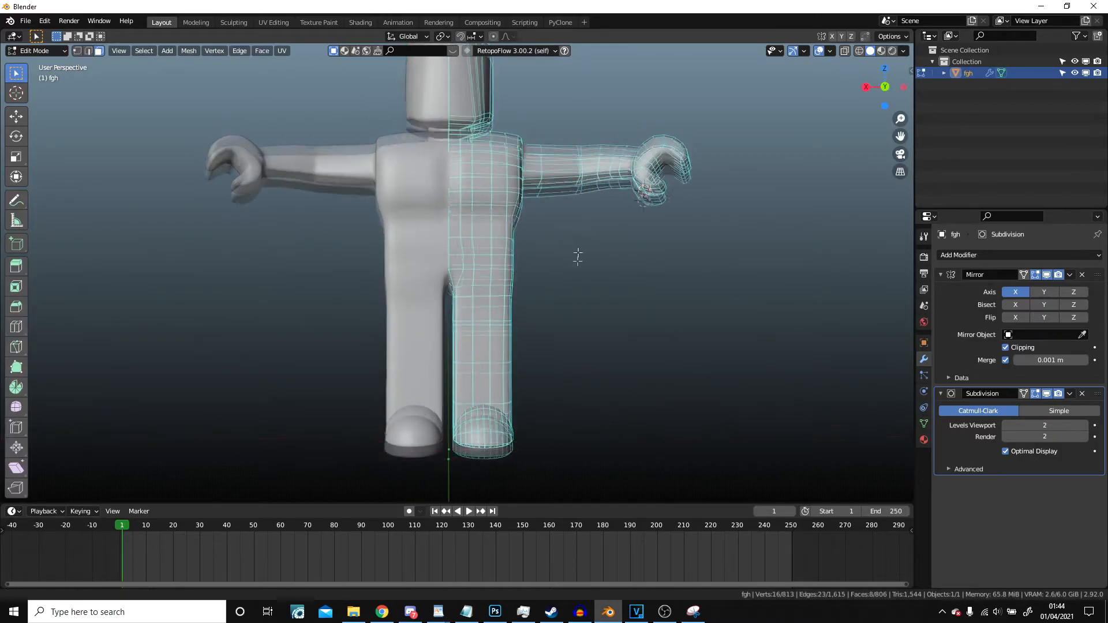
pyautogui.scroll(6, 574, 266)
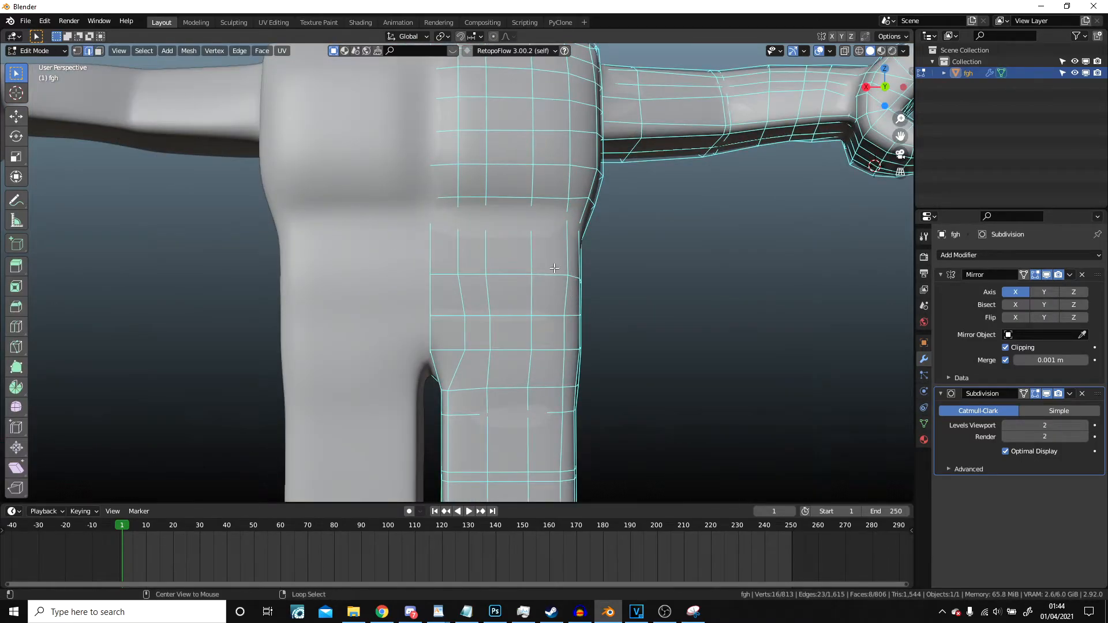
pyautogui.press('g')
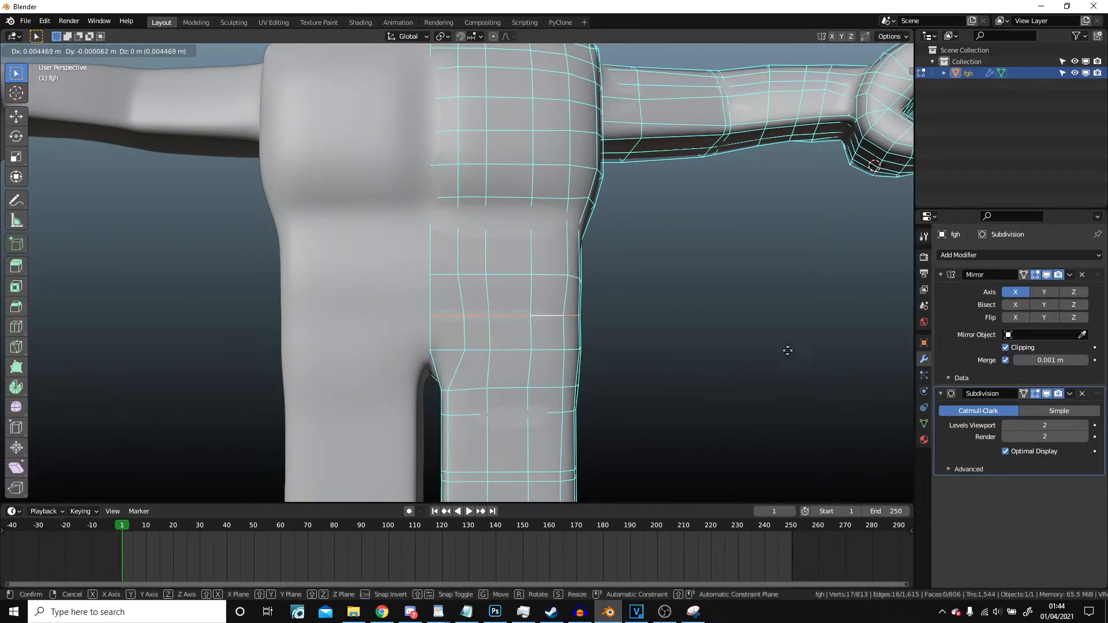
pyautogui.rightClick(758, 353)
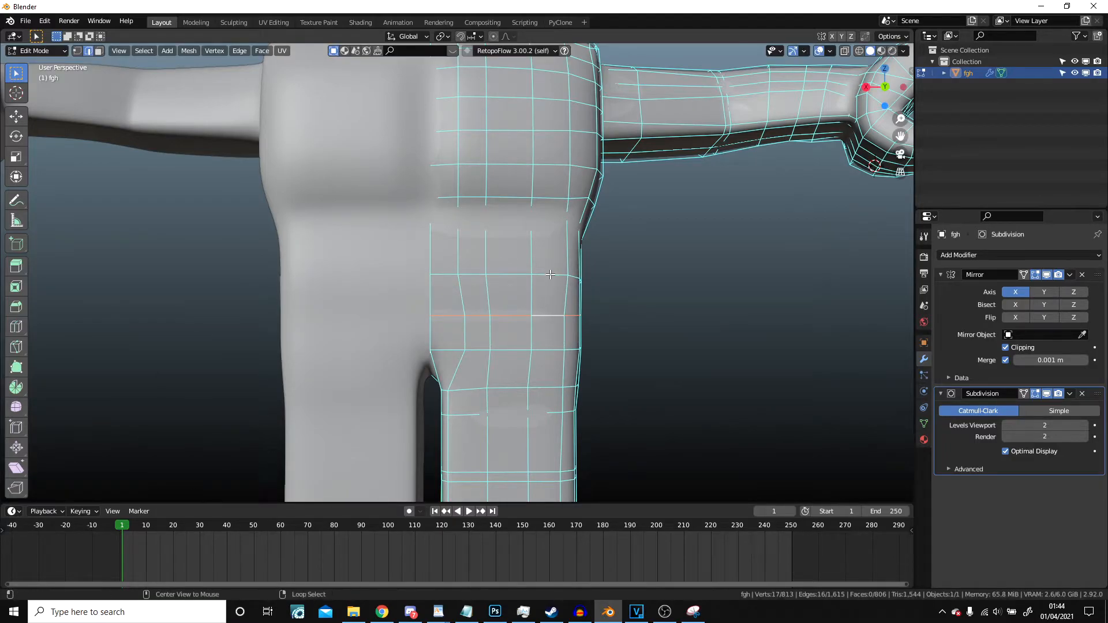
pyautogui.press('g')
pyautogui.click(718, 323)
pyautogui.moveTo(718, 323); pyautogui.dragTo(407, 289, button='middle')
pyautogui.press('g')
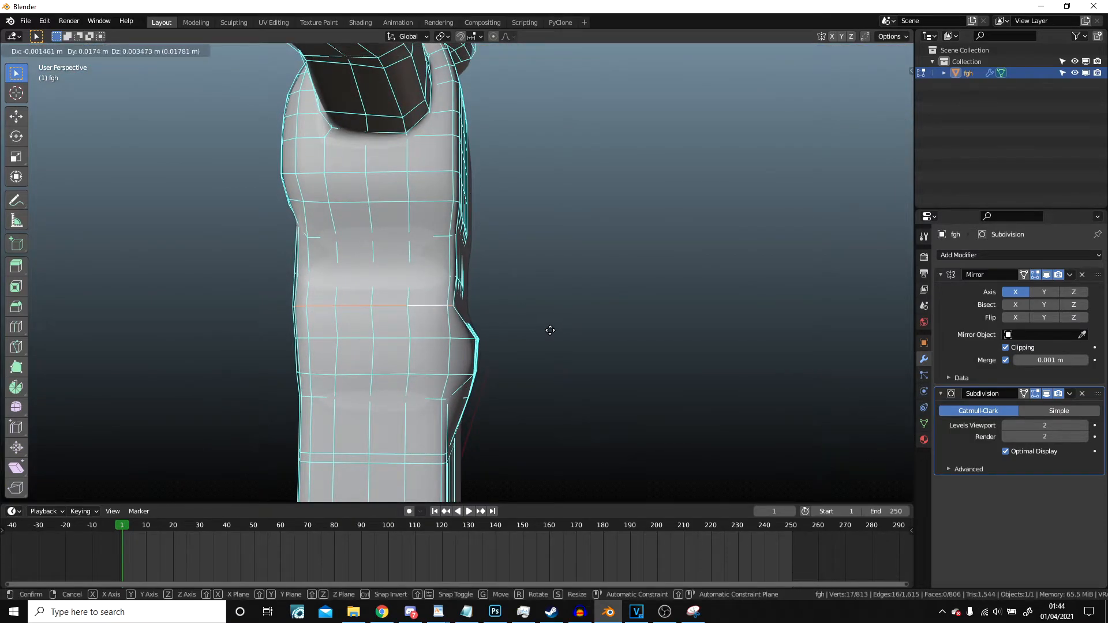
pyautogui.click(550, 330)
pyautogui.press('s')
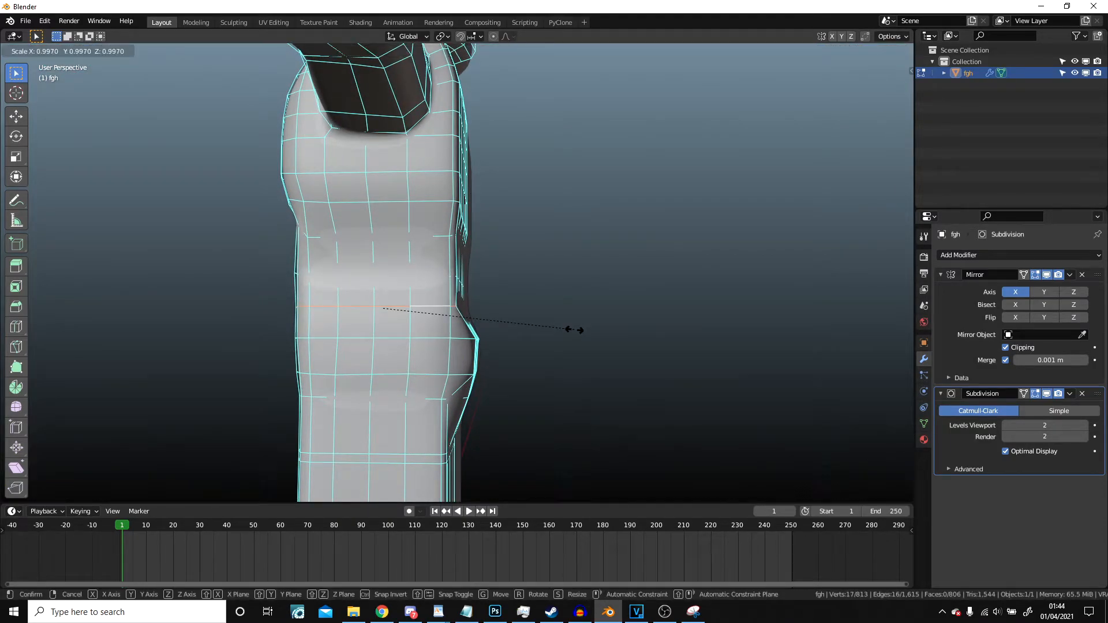
pyautogui.click(567, 328)
pyautogui.scroll(-5, 558, 330)
pyautogui.press('Tab')
pyautogui.moveTo(557, 330); pyautogui.dragTo(577, 353, button='middle')
pyautogui.scroll(6, 531, 265)
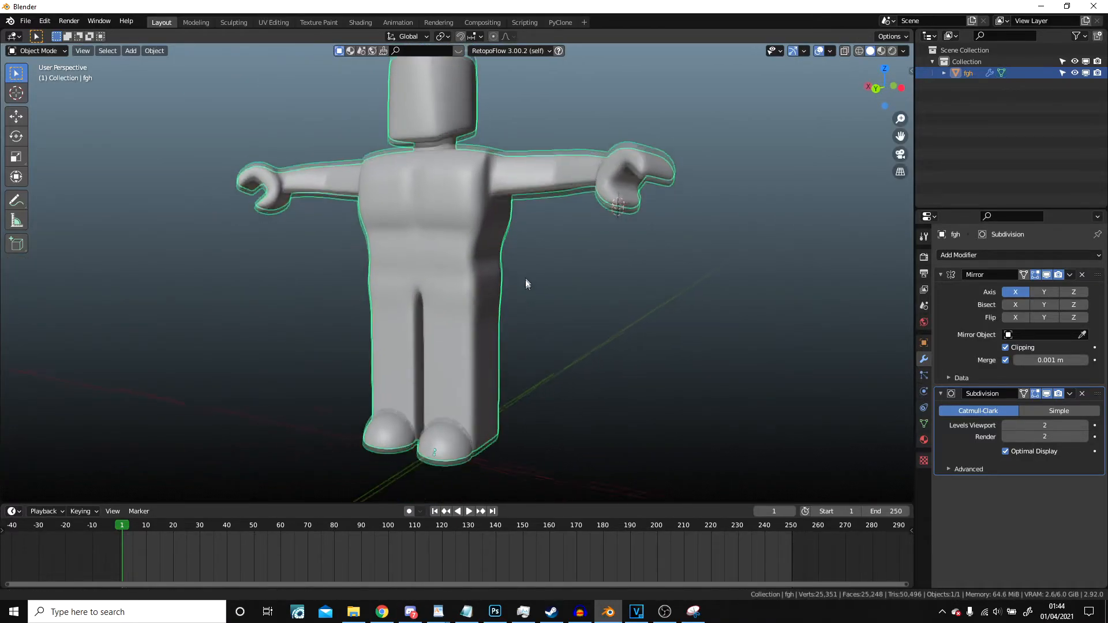
# Step: In wireframe, select only the front edges of the hip loop, move them forward, and check the result in solid shading
pyautogui.press('Tab')
pyautogui.moveTo(608, 197); pyautogui.dragTo(515, 249, button='middle')
pyautogui.scroll(4, 513, 290)
pyautogui.click(283, 184)
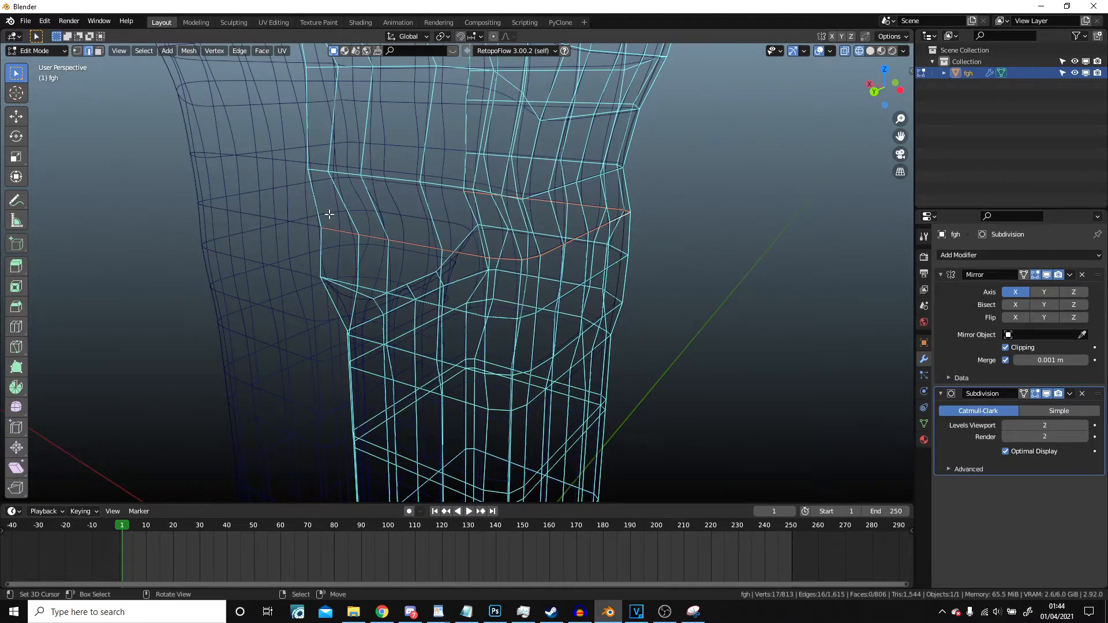
pyautogui.moveTo(340, 230); pyautogui.dragTo(363, 237, button='middle')
pyautogui.moveTo(473, 270); pyautogui.dragTo(403, 250, button='middle')
pyautogui.keyDown('shift'); pyautogui.click(402, 251); pyautogui.keyUp('shift')
pyautogui.press('g')
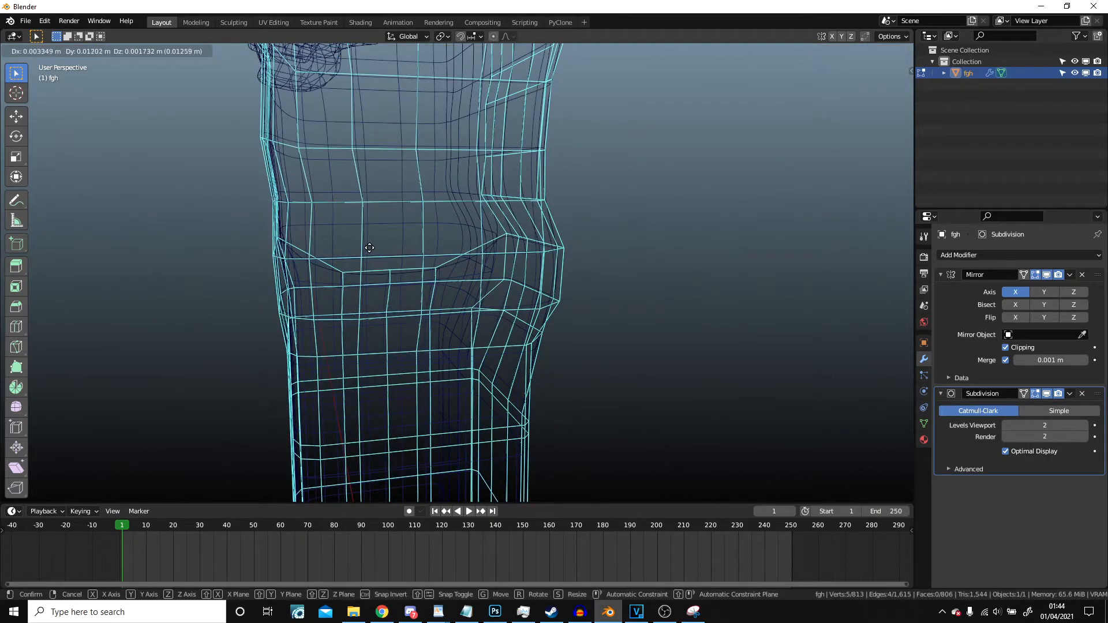
pyautogui.click(348, 244)
pyautogui.press('Tab')
pyautogui.press('z')
pyautogui.click(593, 263)
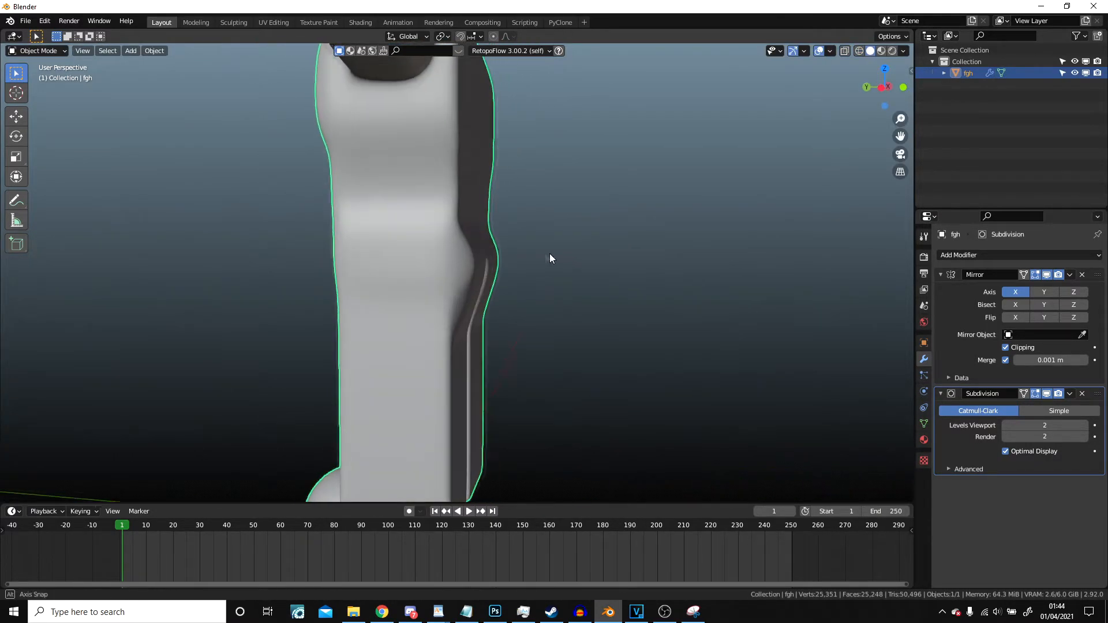
pyautogui.scroll(-4, 450, 250)
pyautogui.scroll(-3, 450, 250)
pyautogui.moveTo(450, 249); pyautogui.dragTo(525, 270, button='middle')
pyautogui.scroll(4, 482, 266)
# Step: Slide the vertical edges along the outer side of the back inward and slide their lowest vertex into line
pyautogui.press('Tab')
pyautogui.keyDown('shift'); pyautogui.moveTo(464, 168); pyautogui.dragTo(484, 258, button='middle'); pyautogui.keyUp('shift')
pyautogui.scroll(2, 484, 258)
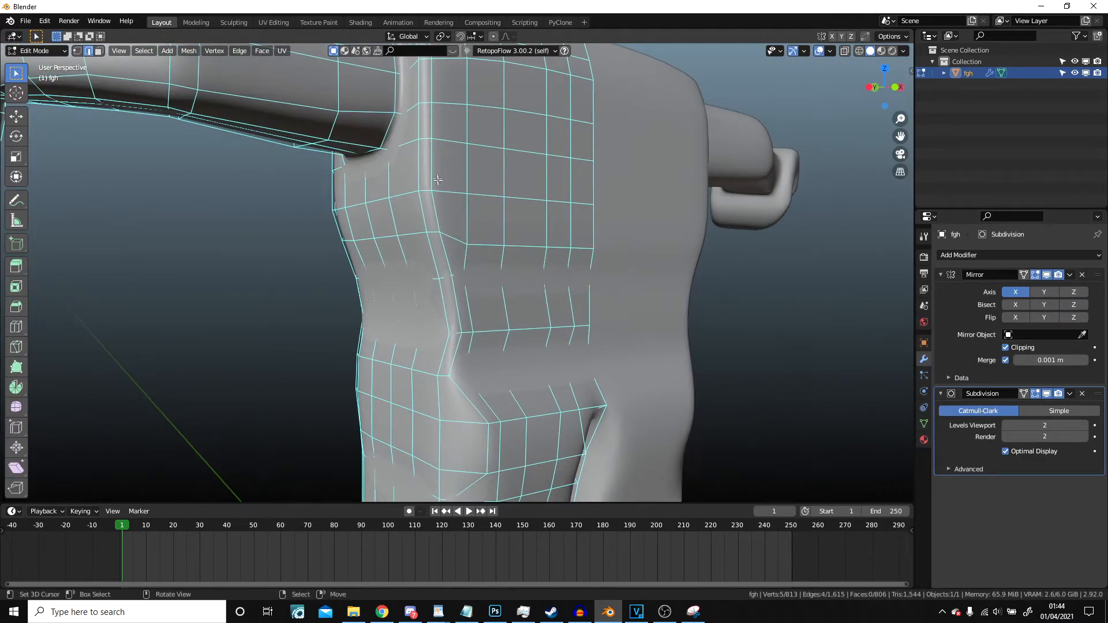
pyautogui.keyDown('shift'); pyautogui.click(435, 103); pyautogui.keyUp('shift')
pyautogui.moveTo(434, 102); pyautogui.dragTo(441, 166, button='middle')
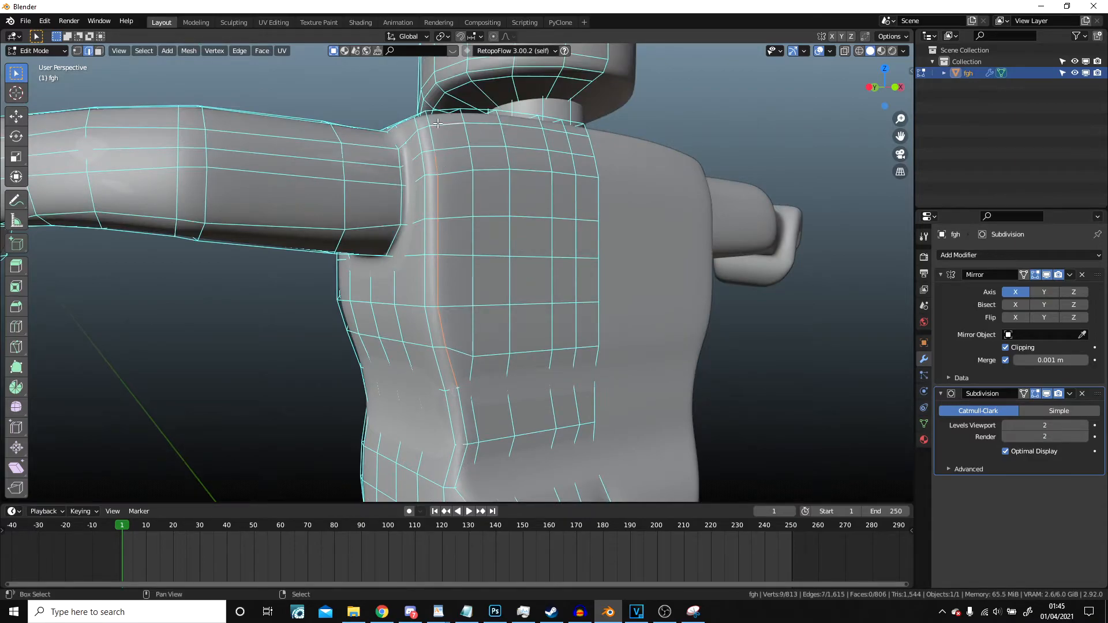
pyautogui.press('g')
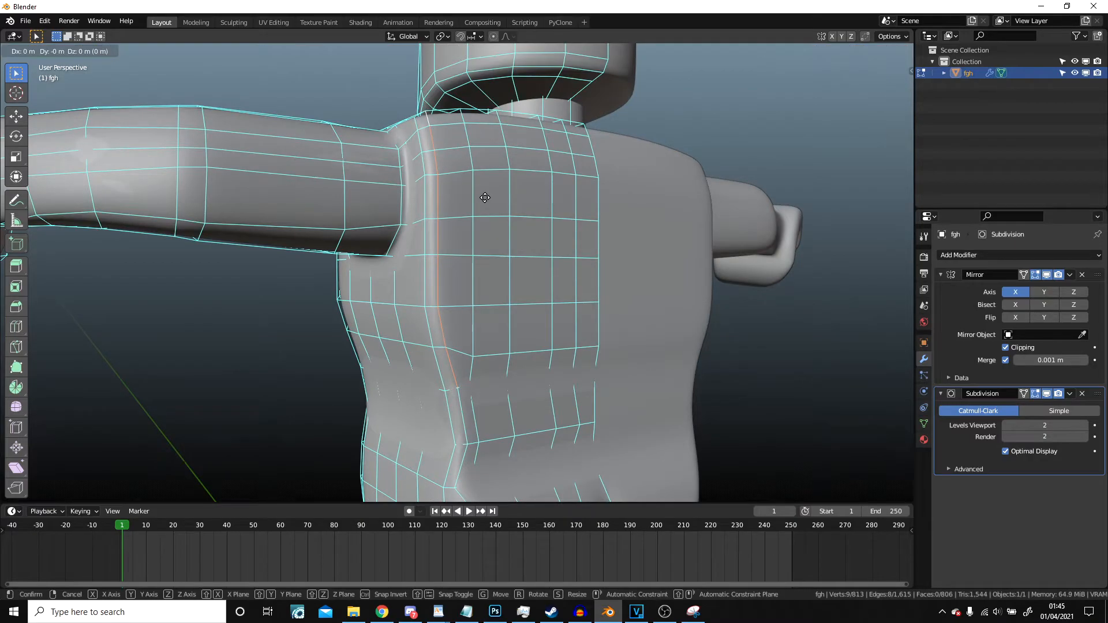
pyautogui.click(492, 198)
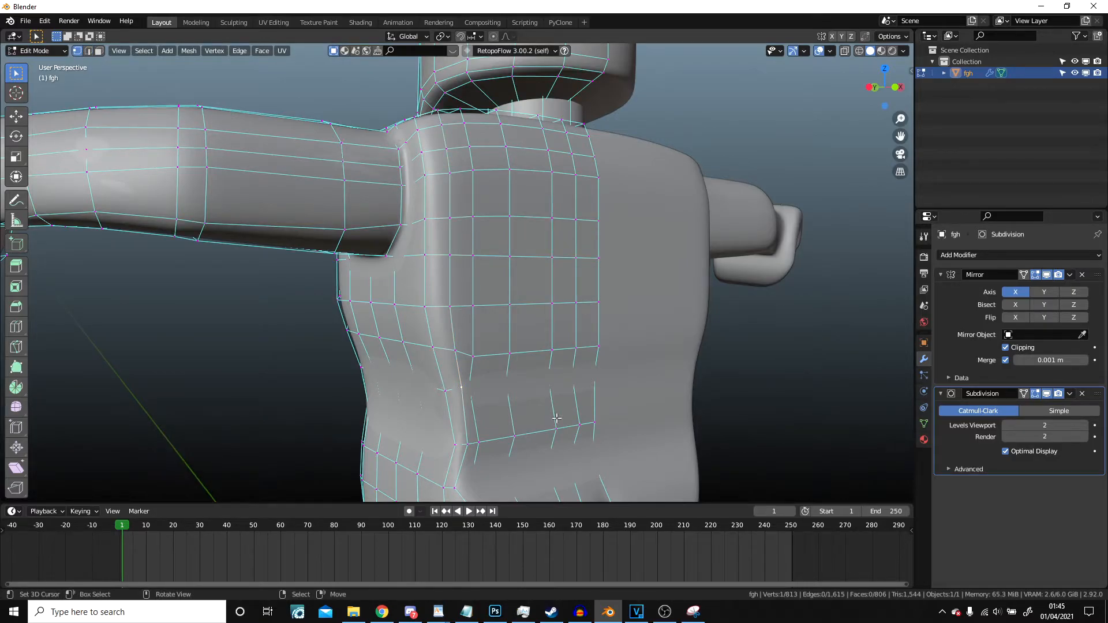
pyautogui.hotkey('shift', 'v')
pyautogui.click(647, 421)
# Step: Slide the row of edges along the top of the outer shoulder by a factor of about 0.31
pyautogui.scroll(-2, 577, 352)
pyautogui.moveTo(433, 230); pyautogui.dragTo(515, 327, button='middle')
pyautogui.scroll(4, 432, 231)
pyautogui.moveTo(432, 230); pyautogui.dragTo(557, 391, button='middle')
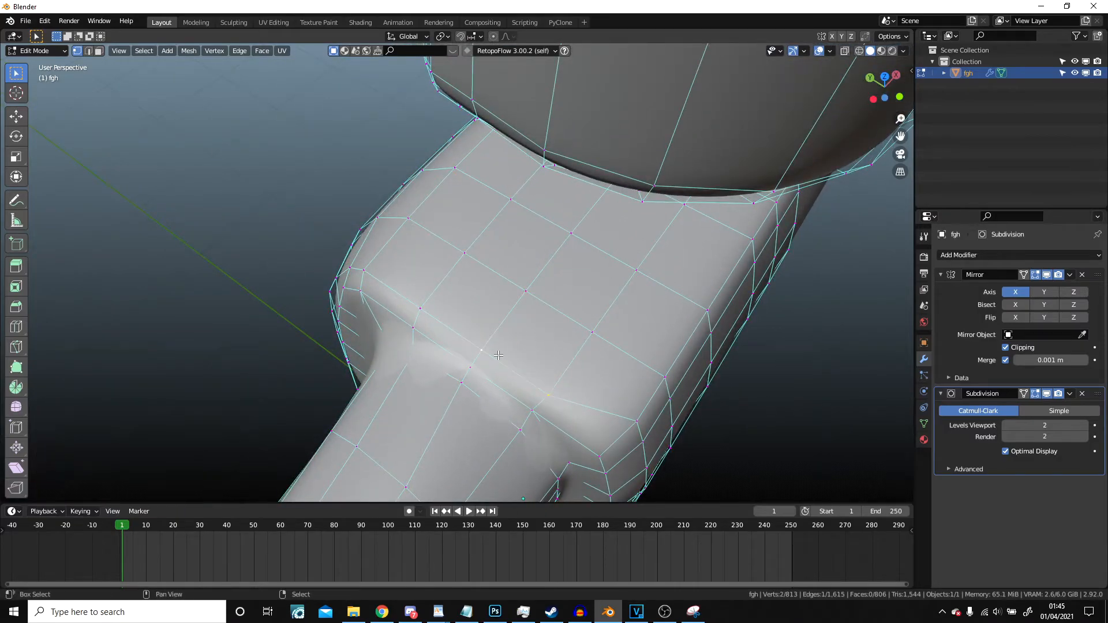
pyautogui.press('g')
pyautogui.press('g')
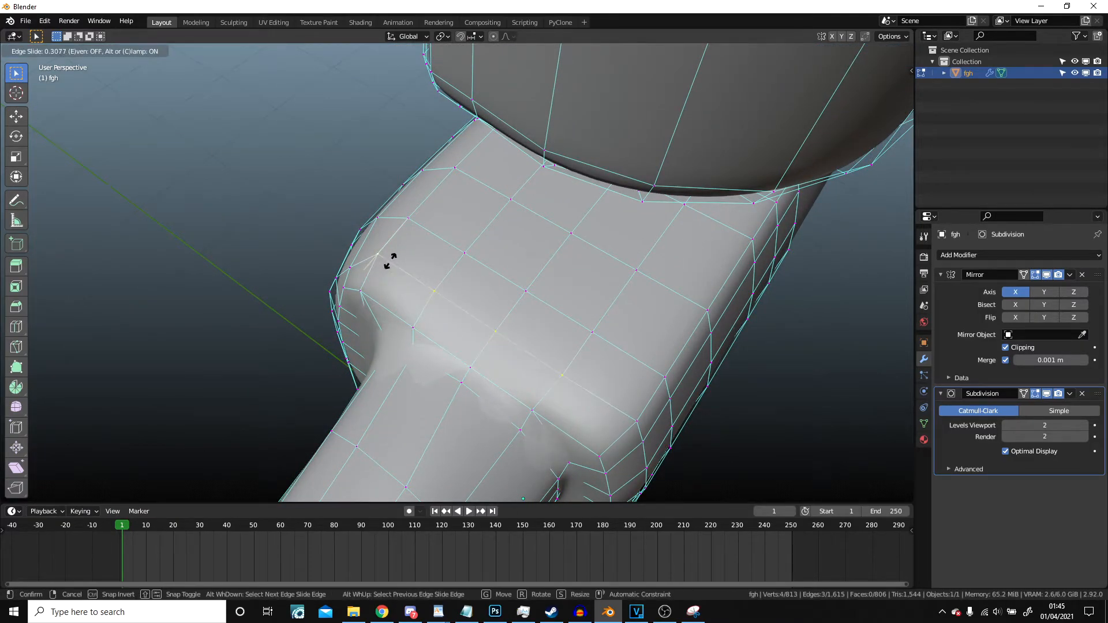
pyautogui.click(392, 261)
# Step: Slide the outer front chest edges inward, by -0.252 for the upper ones and -0.241 for the lower ones
pyautogui.moveTo(392, 260); pyautogui.dragTo(553, 244, button='middle')
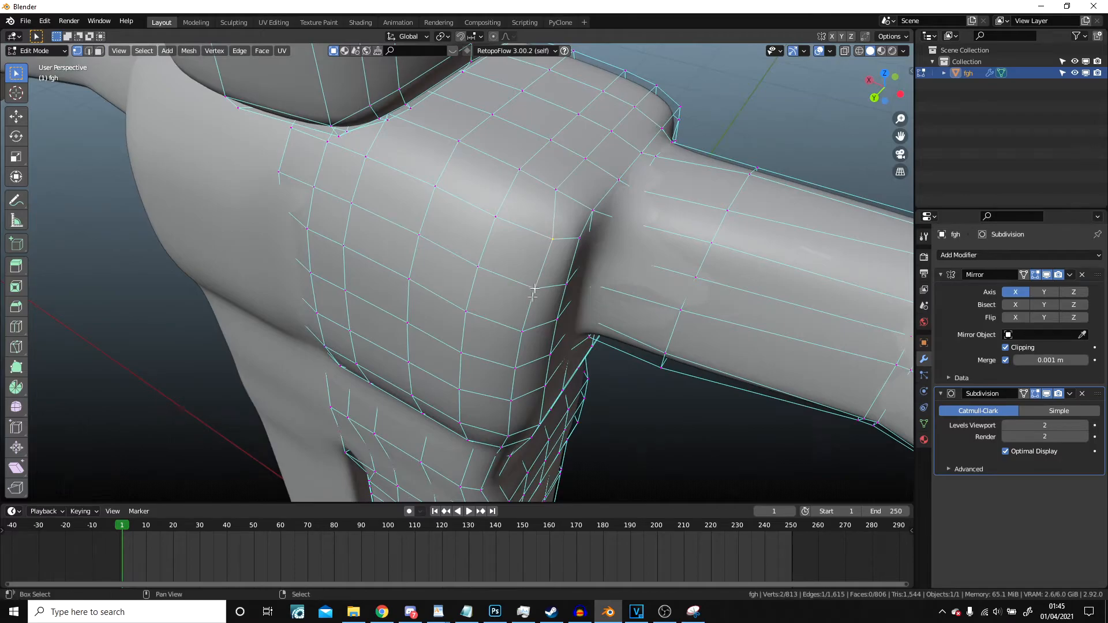
pyautogui.press('g')
pyautogui.press('g')
pyautogui.click(512, 322)
pyautogui.moveTo(512, 321); pyautogui.dragTo(512, 265, button='middle')
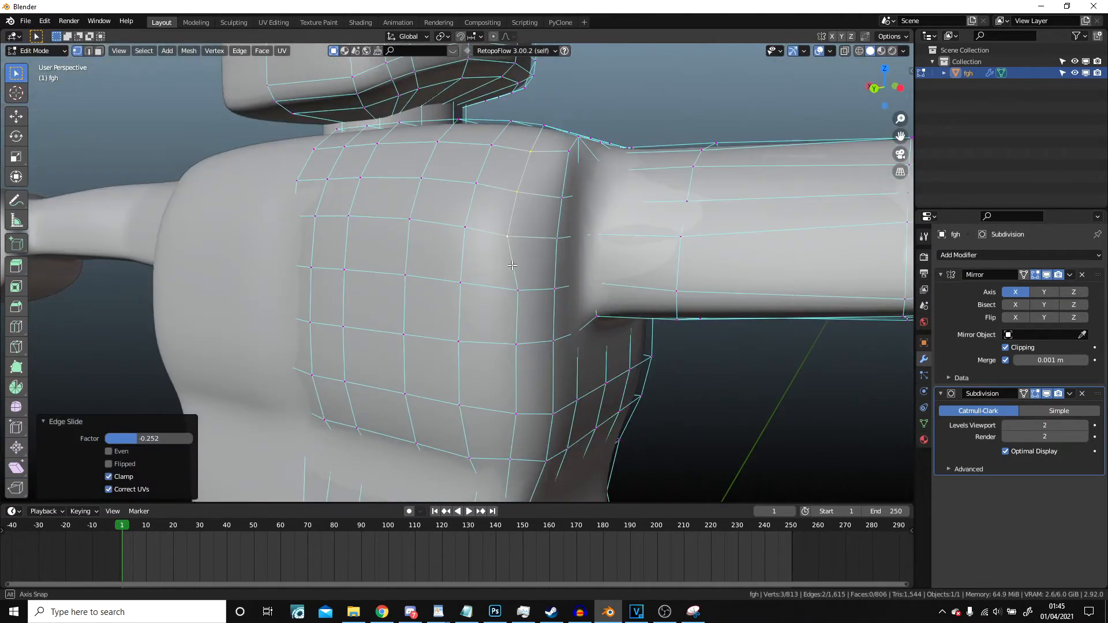
pyautogui.press('g')
pyautogui.press('g')
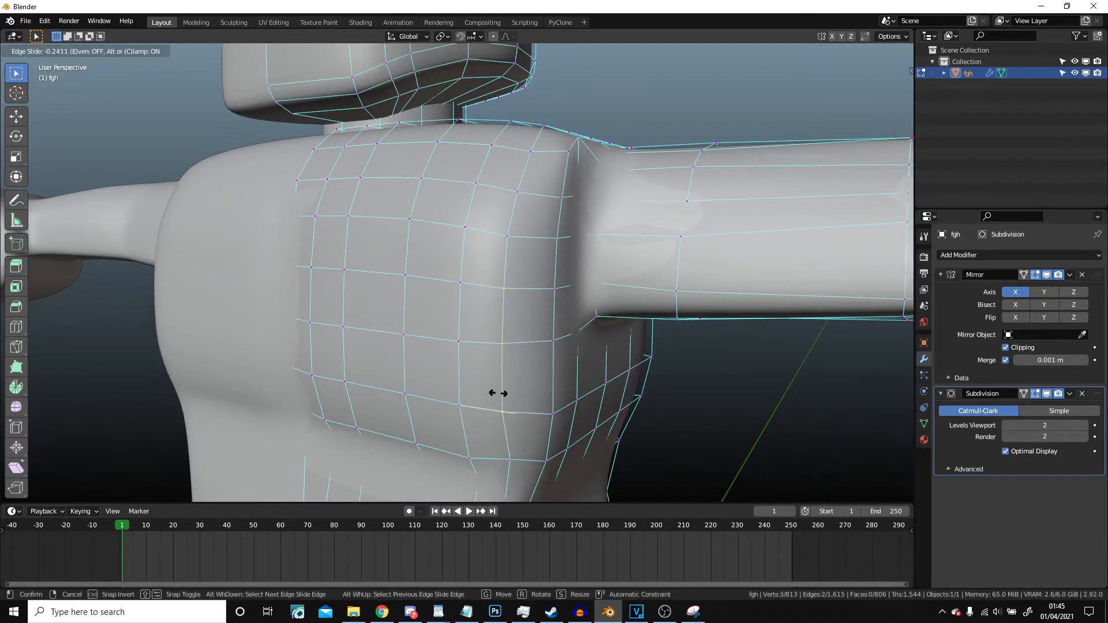
pyautogui.click(498, 393)
# Step: In wireframe, select the front row of waist vertices below the chest and move them about 0.018 m forward and 0.013 m down
pyautogui.moveTo(498, 392); pyautogui.dragTo(491, 216, button='middle')
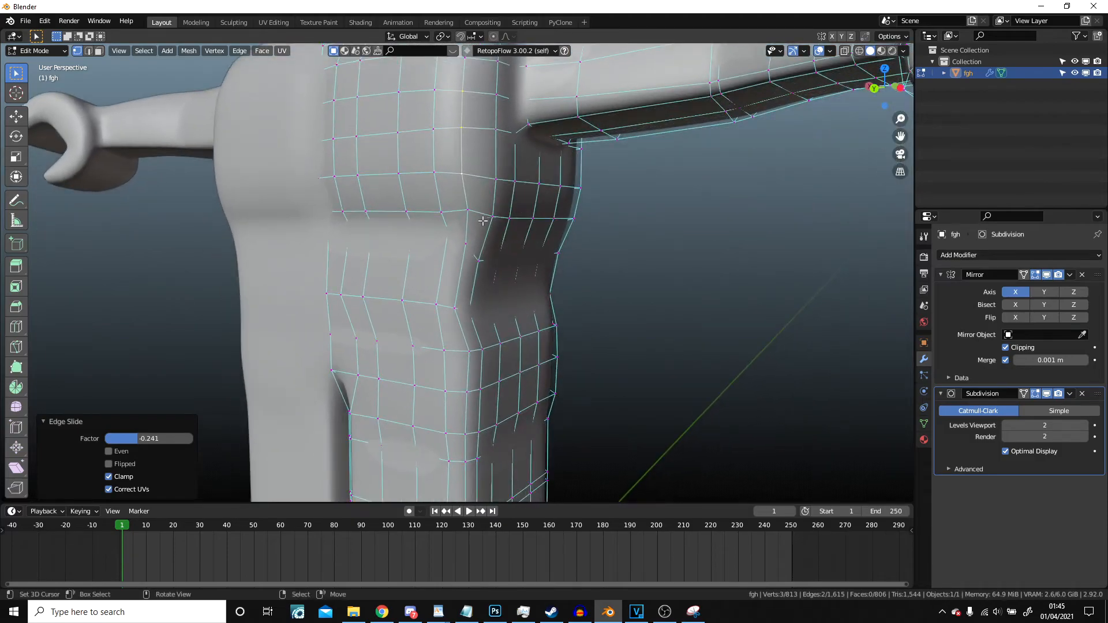
pyautogui.scroll(3, 489, 217)
pyautogui.rightClick(439, 222)
pyautogui.moveTo(407, 202); pyautogui.dragTo(388, 195, button='middle')
pyautogui.press('z')
pyautogui.click(333, 192)
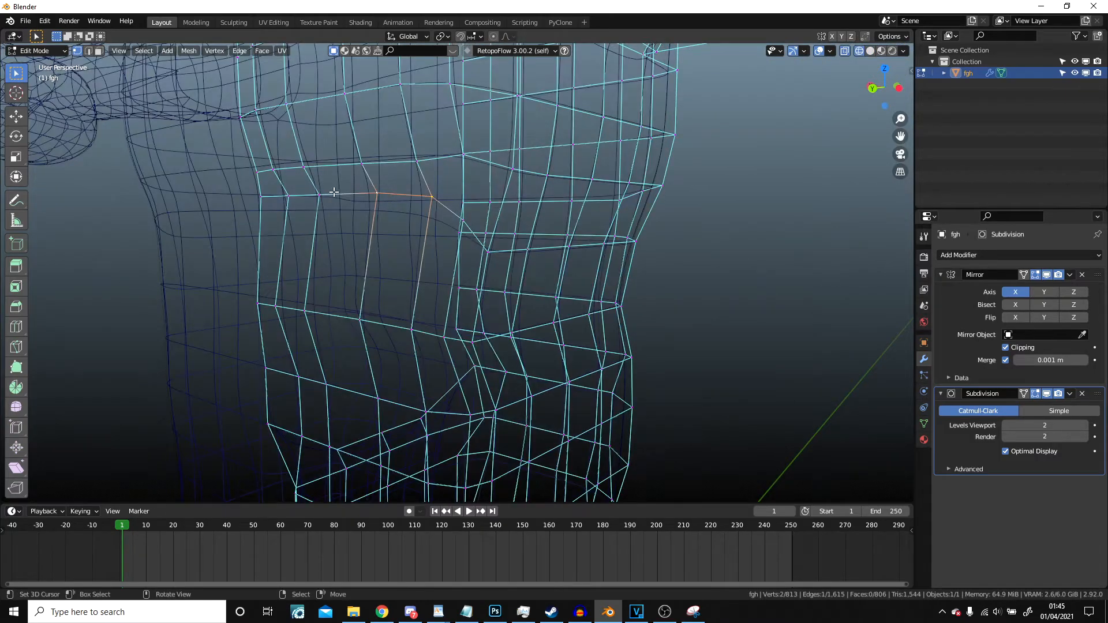
pyautogui.moveTo(263, 202); pyautogui.dragTo(168, 199, button='middle')
pyautogui.press('g')
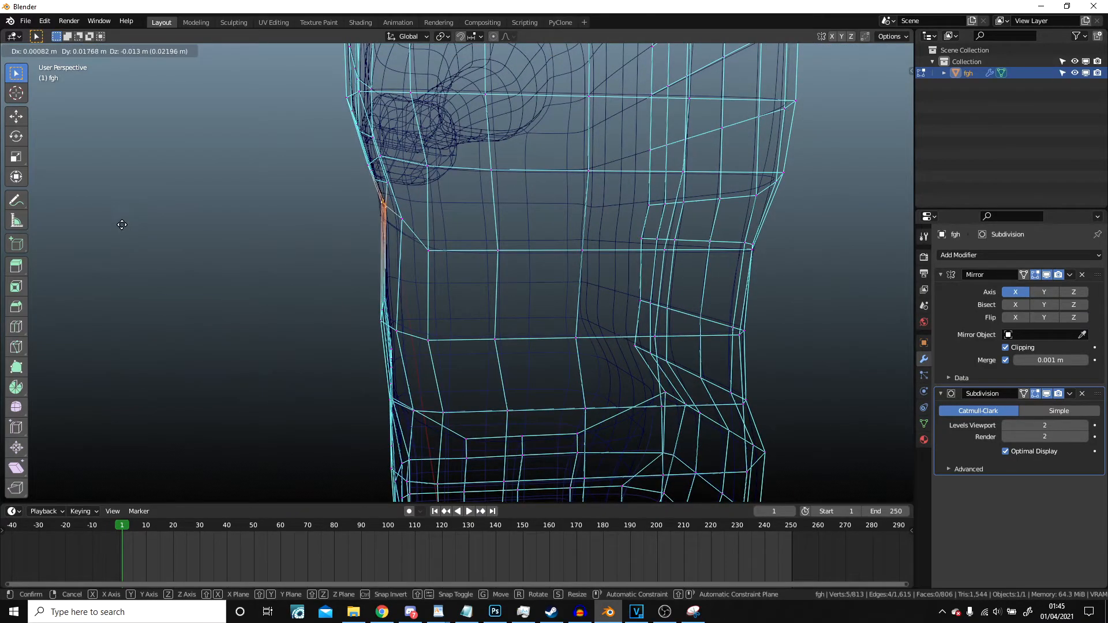
pyautogui.click(122, 225)
pyautogui.press('z')
pyautogui.click(388, 245)
# Step: Examine the smoothed torso and the whole character from the front in object mode
pyautogui.scroll(-3, 388, 245)
pyautogui.moveTo(388, 244); pyautogui.dragTo(620, 268, button='middle')
pyautogui.press('Tab')
pyautogui.scroll(-4, 619, 267)
pyautogui.scroll(-3, 466, 286)
pyautogui.moveTo(466, 286); pyautogui.dragTo(441, 256, button='middle')
pyautogui.keyDown('shift'); pyautogui.moveTo(435, 237); pyautogui.dragTo(375, 293, button='middle'); pyautogui.keyUp('shift')
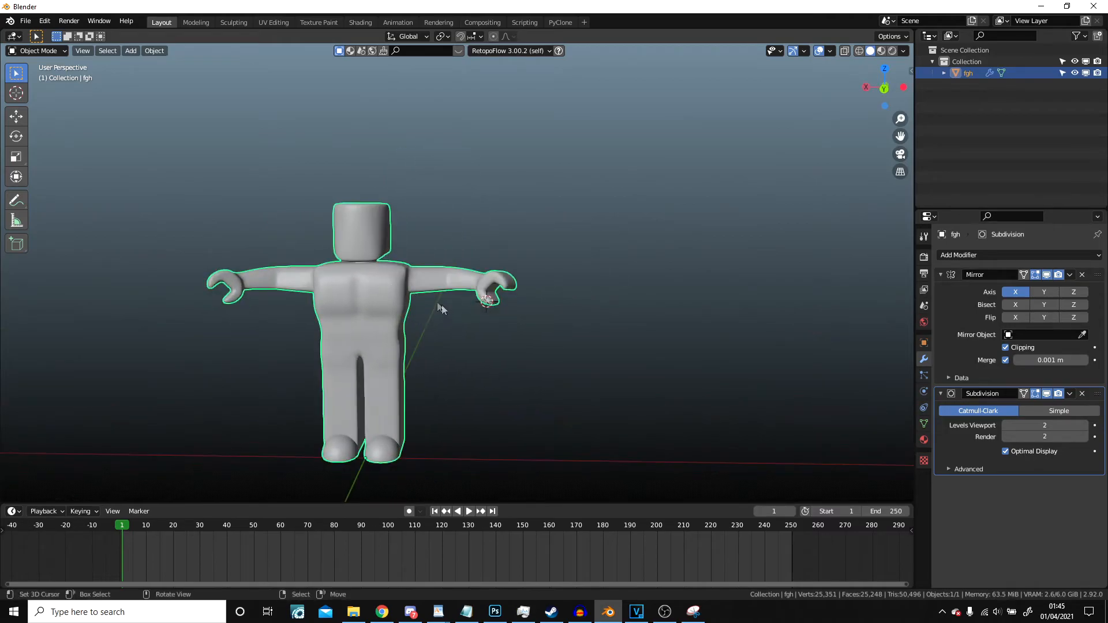
pyautogui.keyDown('shift'); pyautogui.moveTo(442, 305); pyautogui.dragTo(526, 222, button='middle'); pyautogui.keyUp('shift')
pyautogui.press('Tab')
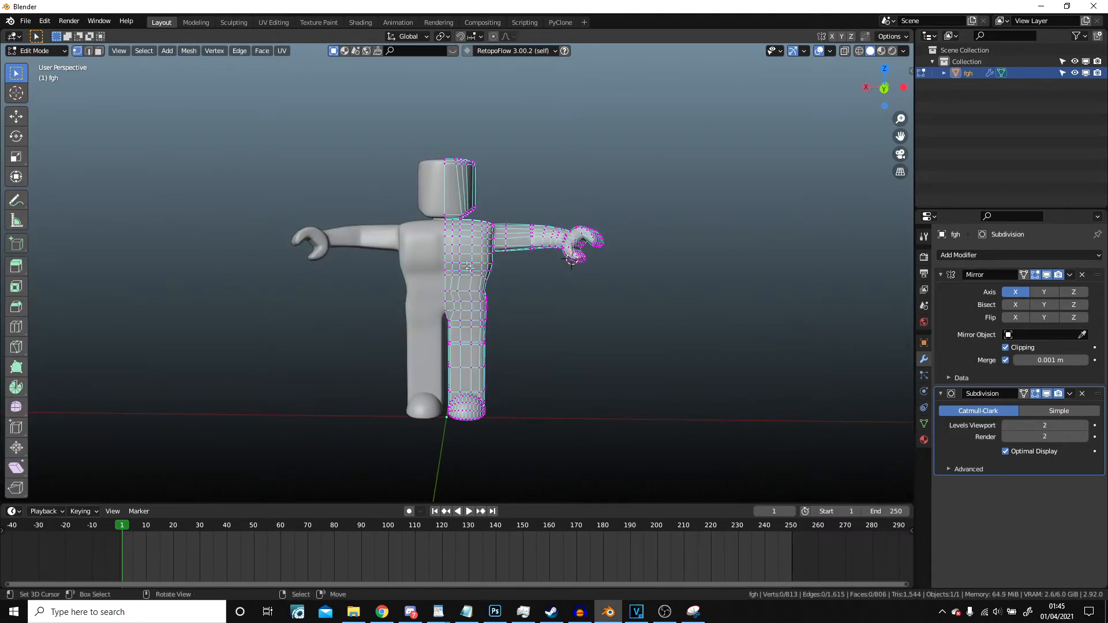
pyautogui.press('l')
pyautogui.press('g')
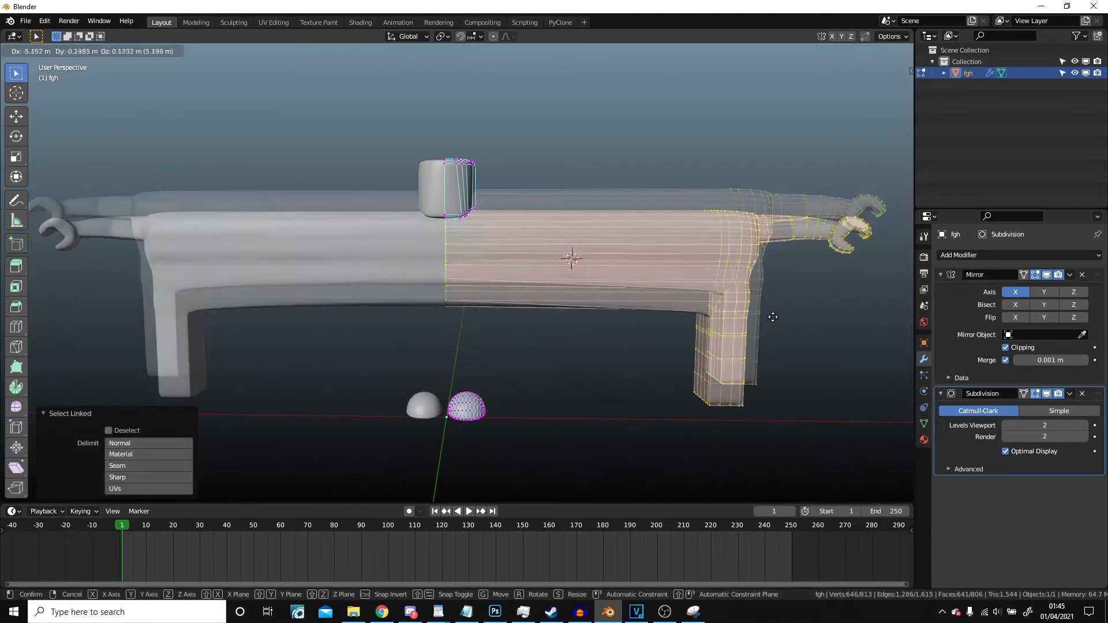
pyautogui.rightClick(744, 326)
# Step: Clear the selection, select the whole linked toe dome of the foot and scale it to 0.889 along X
pyautogui.scroll(4, 594, 270)
pyautogui.keyDown('shift'); pyautogui.moveTo(611, 368); pyautogui.dragTo(532, 167, button='middle'); pyautogui.keyUp('shift')
pyautogui.scroll(3, 613, 237)
pyautogui.scroll(5, 536, 269)
pyautogui.scroll(-3, 535, 270)
pyautogui.press('Tab')
pyautogui.moveTo(536, 270); pyautogui.dragTo(441, 206, button='middle')
pyautogui.press('Tab')
pyautogui.hotkey('alt', 'a')
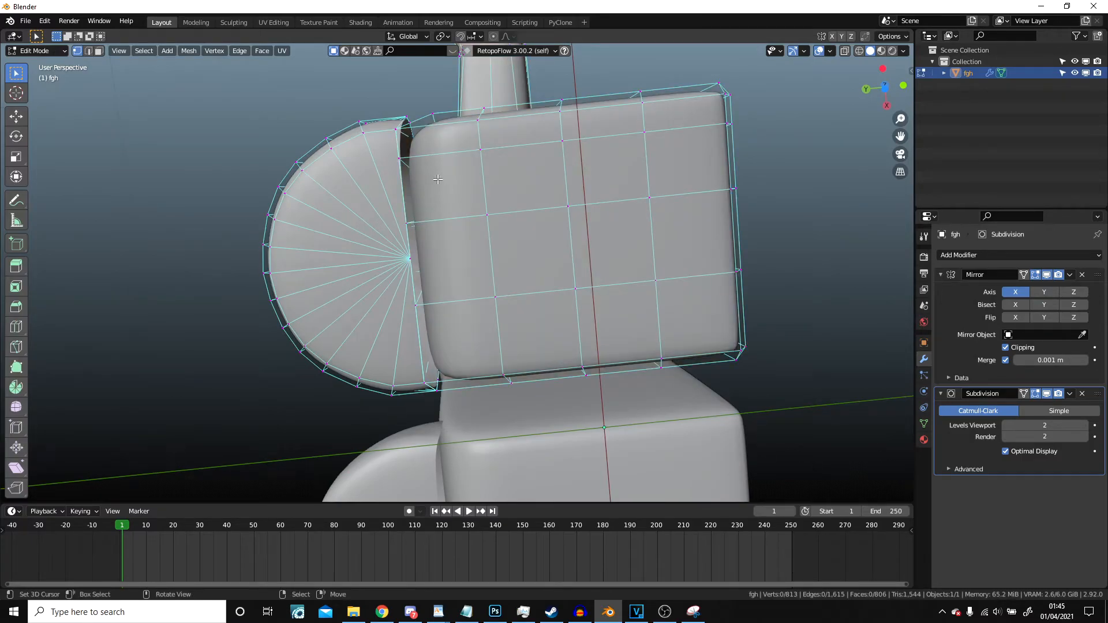
pyautogui.moveTo(438, 180); pyautogui.dragTo(516, 185, button='middle')
pyautogui.press('l')
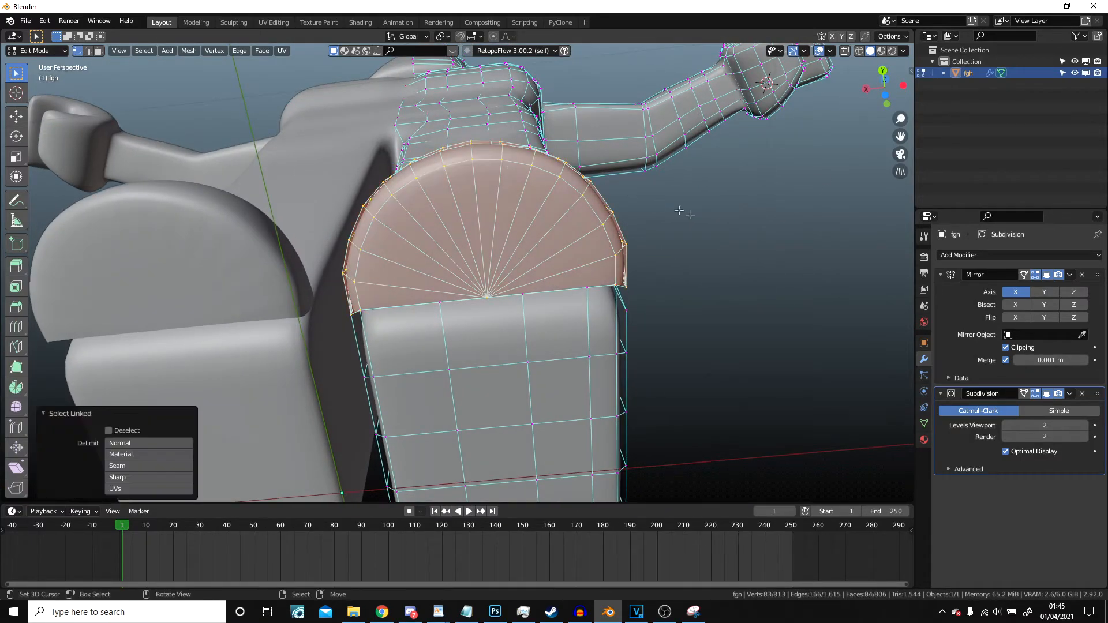
pyautogui.press('s')
pyautogui.press('x')
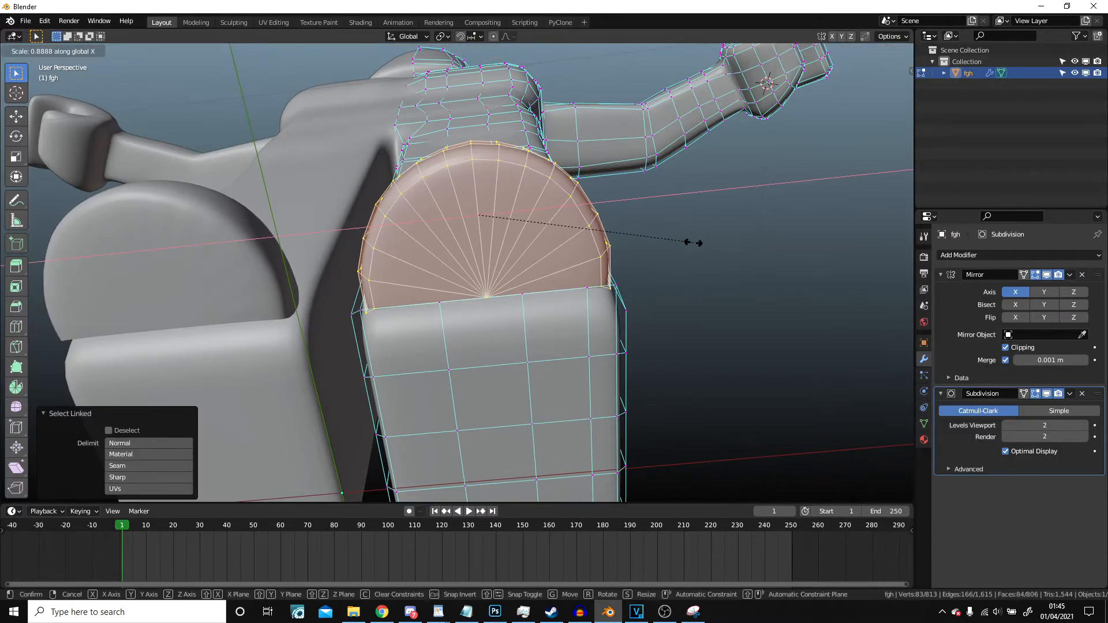
pyautogui.click(693, 240)
# Step: Move the toe dome about -0.053 m along Y to close the gap with the leg
pyautogui.moveTo(693, 240); pyautogui.dragTo(750, 208, button='middle')
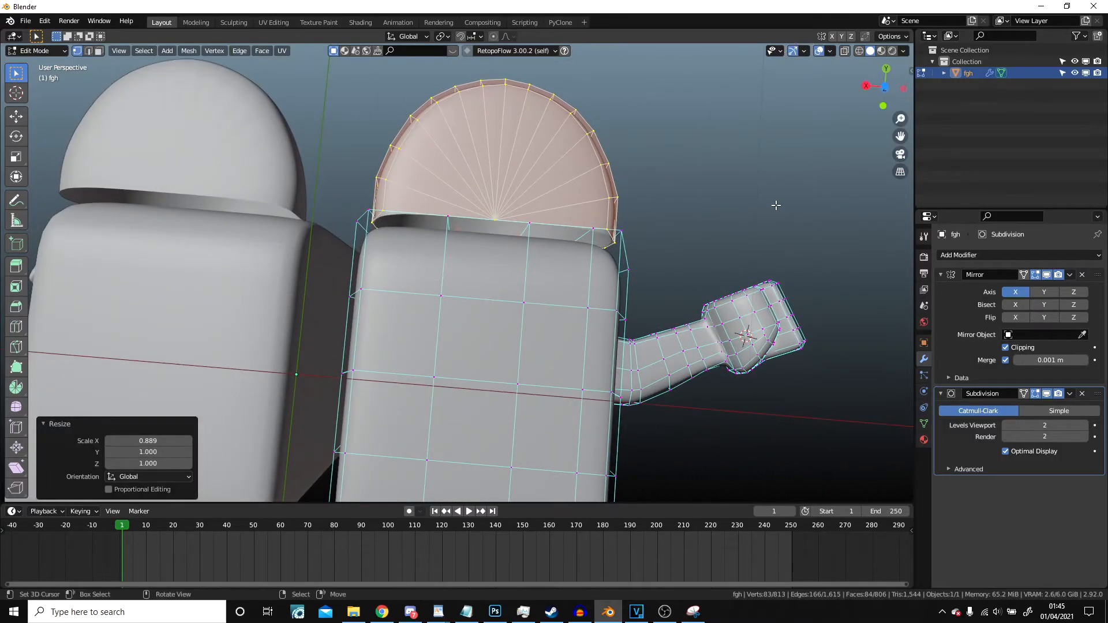
pyautogui.press('g')
pyautogui.press('y')
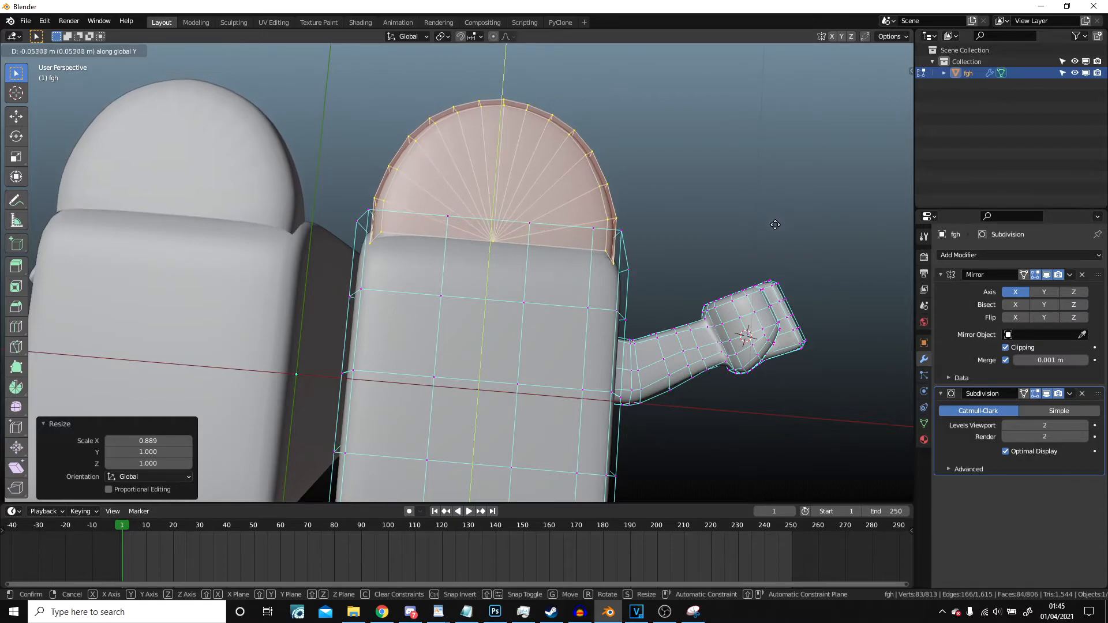
pyautogui.click(775, 224)
pyautogui.press('Tab')
pyautogui.moveTo(773, 228); pyautogui.dragTo(494, 304, button='middle')
# Step: Inspect the underside of the foot and raise the toe dome about 0.032 m along Z
pyautogui.press('Tab')
pyautogui.scroll(3, 626, 346)
pyautogui.press('Tab')
pyautogui.press('Tab')
pyautogui.scroll(2, 515, 319)
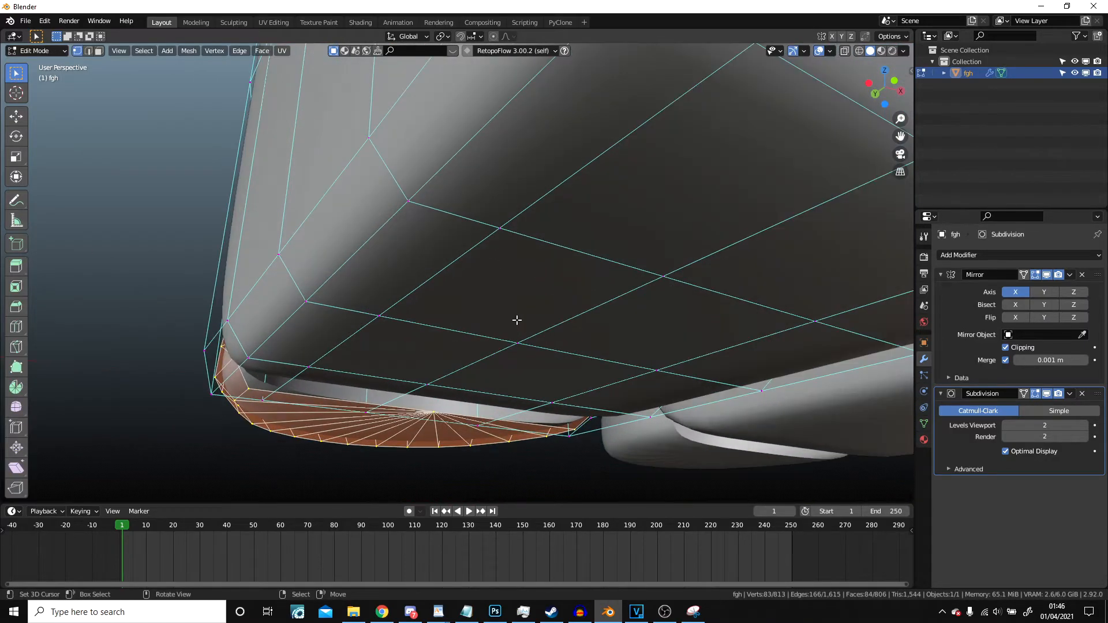
pyautogui.press('g')
pyautogui.press('z')
pyautogui.click(514, 304)
# Step: In right-side wireframe view, move the toe dome about 0.05 m back into the leg and slightly down, and check the smoothed character
pyautogui.moveTo(514, 304)
pyautogui.mouseDown(button='middle')
pyautogui.moveTo(594, 317)
pyautogui.moveTo(718, 257)
pyautogui.mouseUp(button='middle')
pyautogui.press('KP_3')
pyautogui.press('z')
pyautogui.click(630, 253)
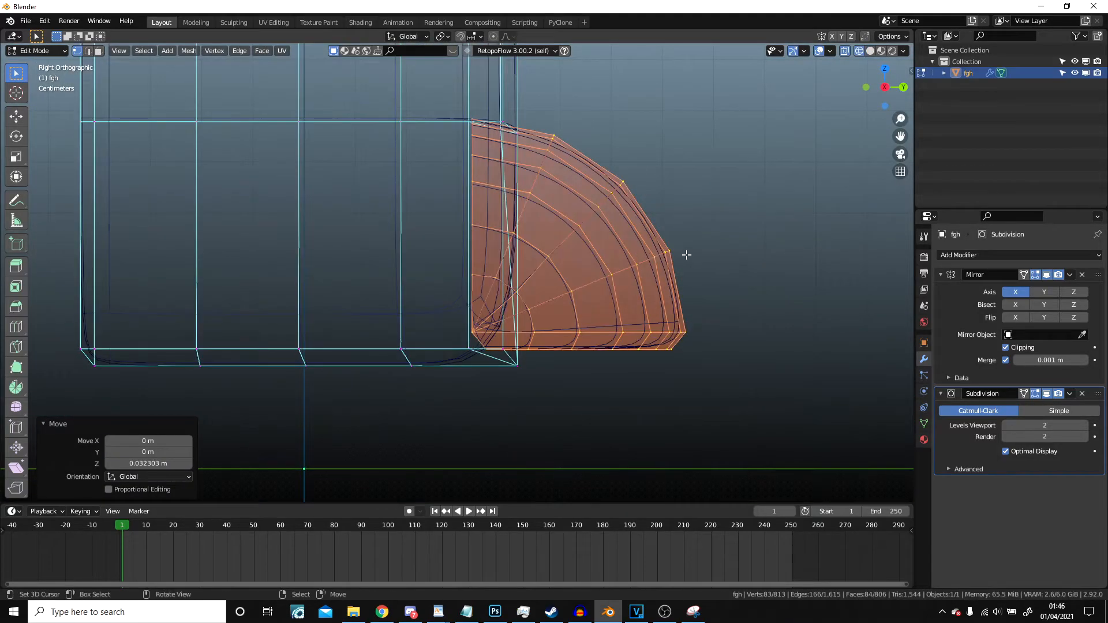
pyautogui.scroll(1, 686, 255)
pyautogui.press('g')
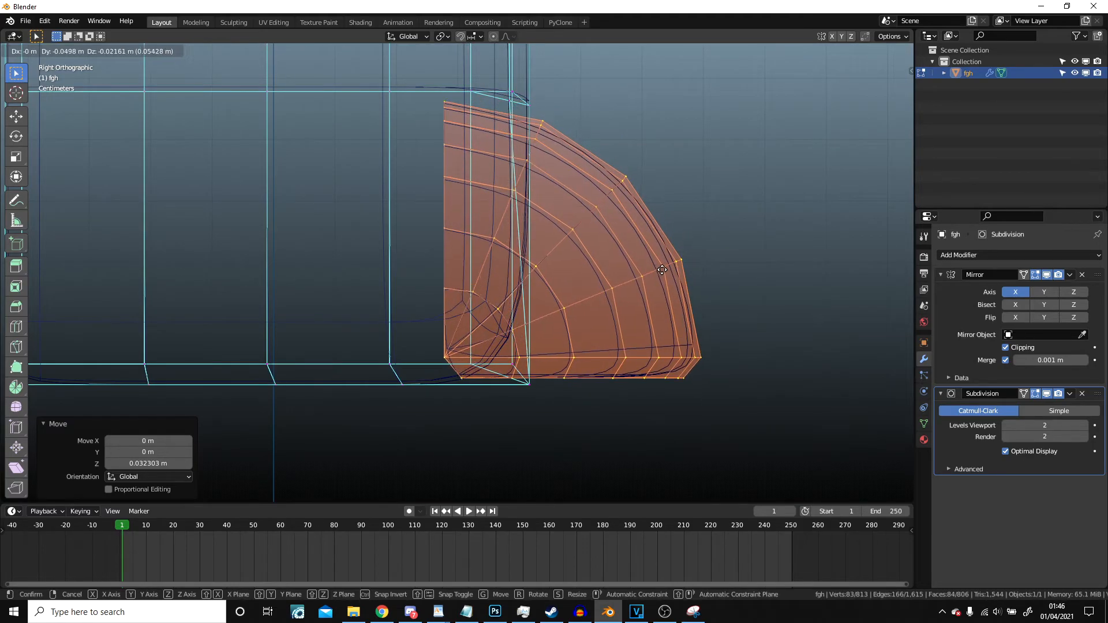
pyautogui.click(662, 277)
pyautogui.press('z')
pyautogui.click(721, 263)
pyautogui.scroll(-3, 721, 263)
pyautogui.press('Tab')
pyautogui.moveTo(684, 254); pyautogui.dragTo(527, 292, button='middle')
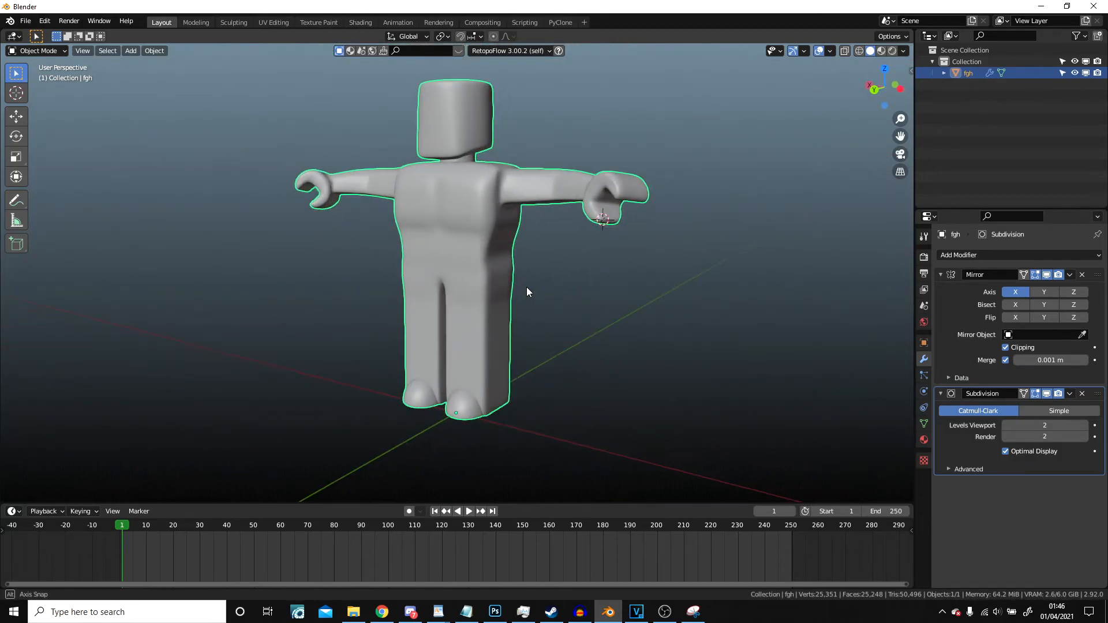
# Step: Display the character in material preview and examine the texture on its armpits, arms and torso
pyautogui.click(881, 51)
pyautogui.moveTo(577, 242)
pyautogui.mouseDown(button='middle')
pyautogui.moveTo(571, 261)
pyautogui.moveTo(613, 262)
pyautogui.moveTo(569, 185)
pyautogui.moveTo(545, 233)
pyautogui.mouseUp(button='middle')
pyautogui.scroll(6, 544, 234)
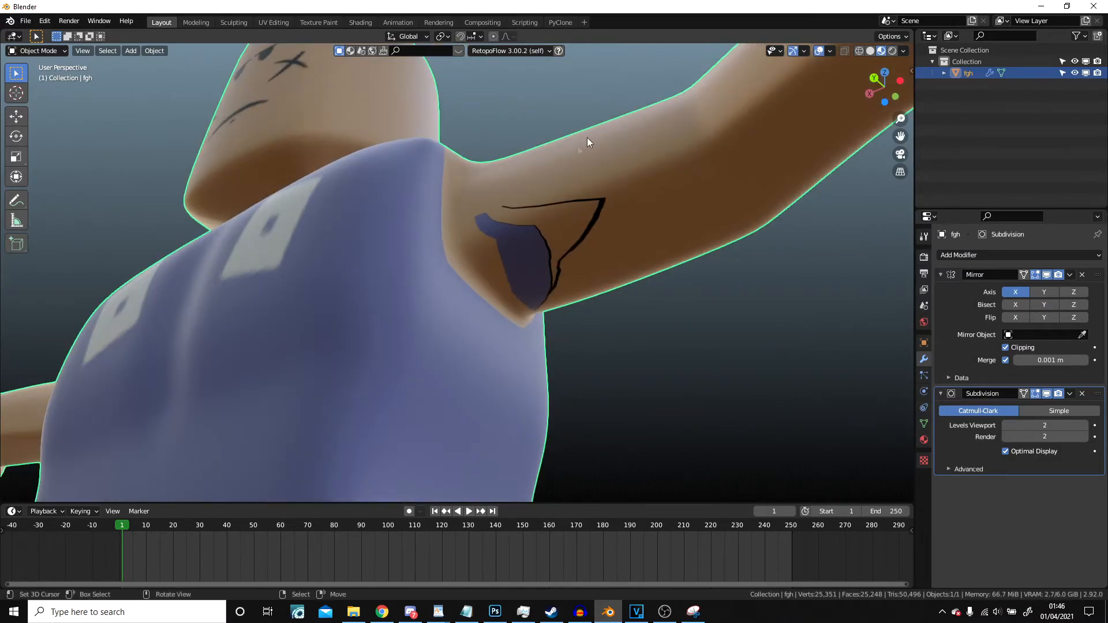
pyautogui.scroll(-8, 531, 231)
pyautogui.scroll(4, 515, 197)
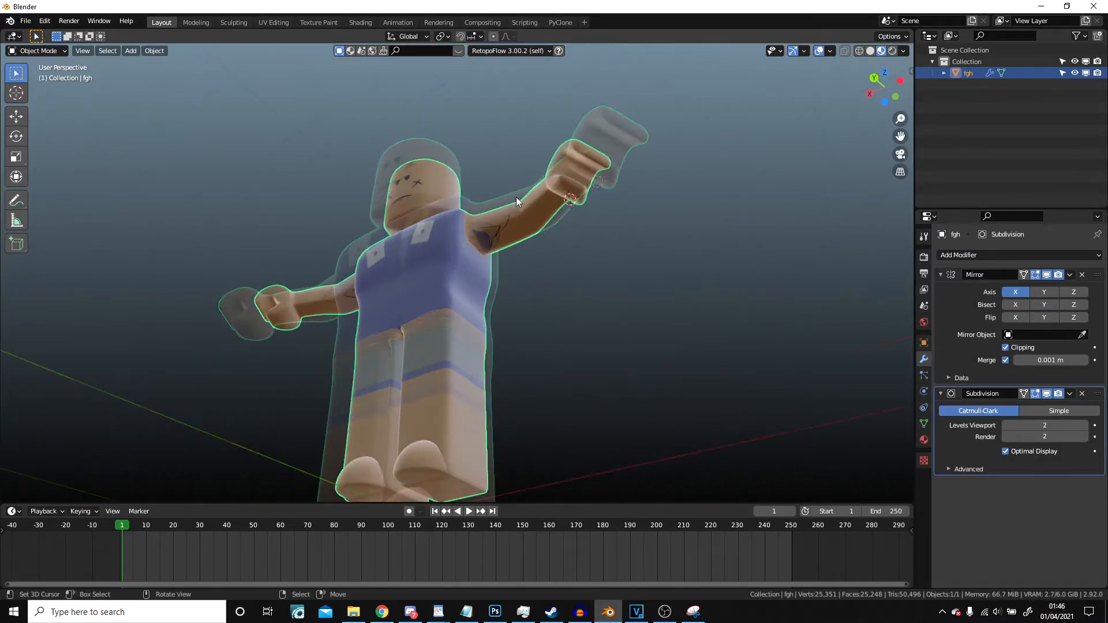
pyautogui.moveTo(515, 196)
pyautogui.mouseDown(button='middle')
pyautogui.moveTo(576, 282)
pyautogui.moveTo(498, 199)
pyautogui.mouseUp(button='middle')
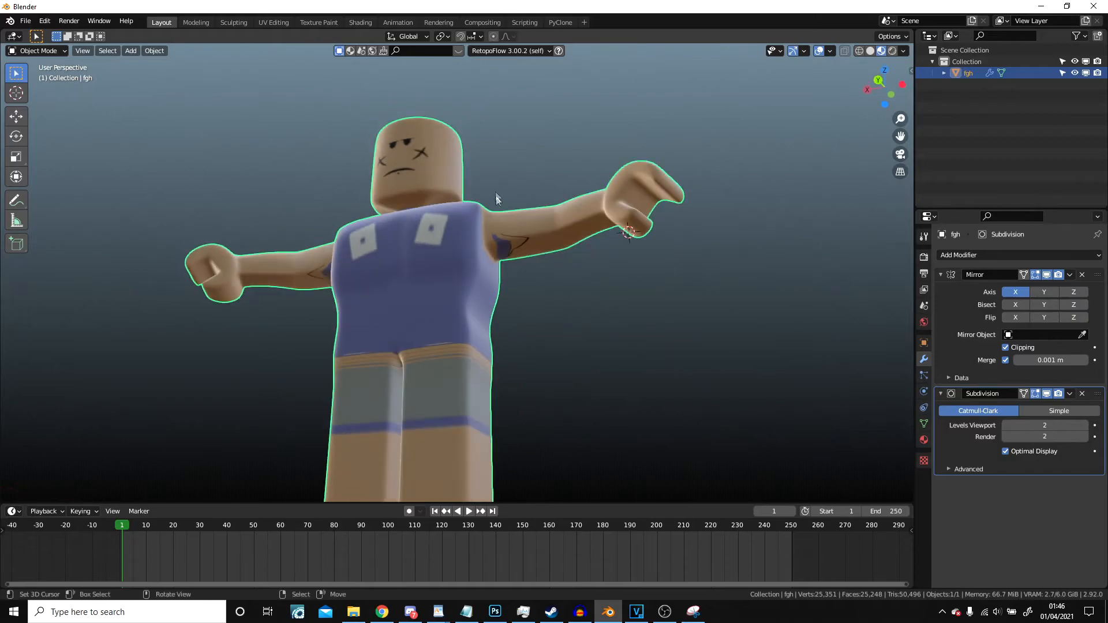
pyautogui.scroll(-2, 725, 353)
pyautogui.scroll(4, 725, 352)
# Step: In the UV Editing workspace, clear the mesh selection and show the stained armpit up close in material preview
pyautogui.press('KP_1')
pyautogui.press('ctrl+KP_1')
pyautogui.scroll(9, 726, 355)
pyautogui.hotkey('alt', 'a')
pyautogui.moveTo(741, 329); pyautogui.dragTo(698, 225, button='middle')
pyautogui.scroll(-5, 840, 50)
pyautogui.click(882, 50)
pyautogui.scroll(5, 745, 298)
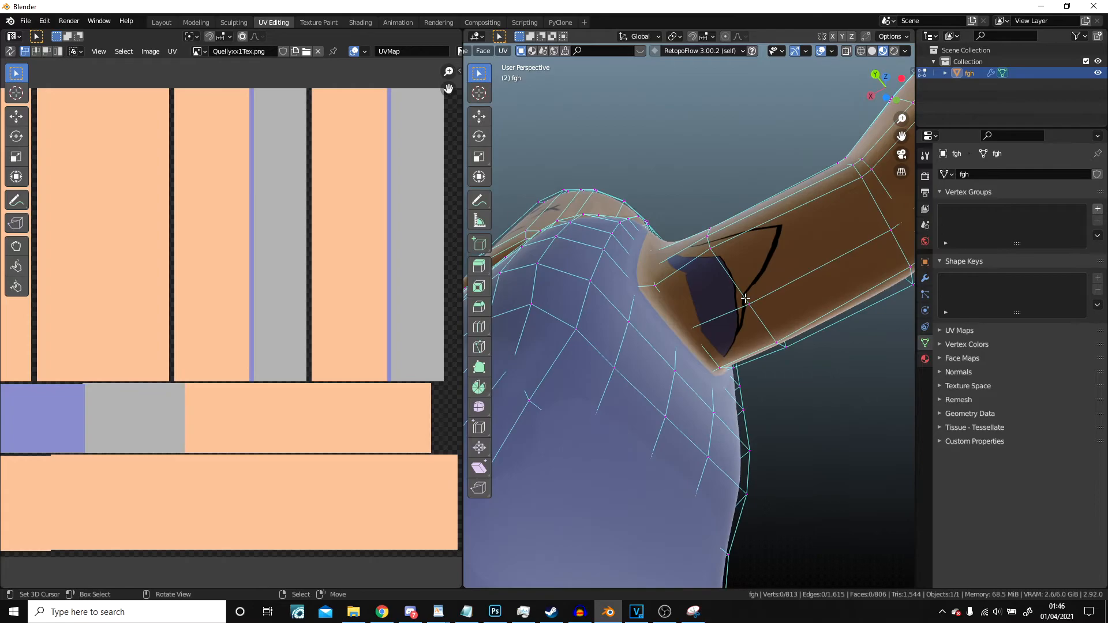
# Step: Circle-select the armpit faces, select the whole mesh, and examine how its UVs lie on the texture
pyautogui.scroll(6, 572, 53)
pyautogui.press('c')
pyautogui.moveTo(716, 352)
pyautogui.mouseDown()
pyautogui.moveTo(709, 312)
pyautogui.moveTo(687, 277)
pyautogui.moveTo(820, 231)
pyautogui.moveTo(774, 284)
pyautogui.mouseUp()
pyautogui.press('Escape')
pyautogui.scroll(-1, 681, 289)
pyautogui.scroll(-4, 370, 289)
pyautogui.press('a')
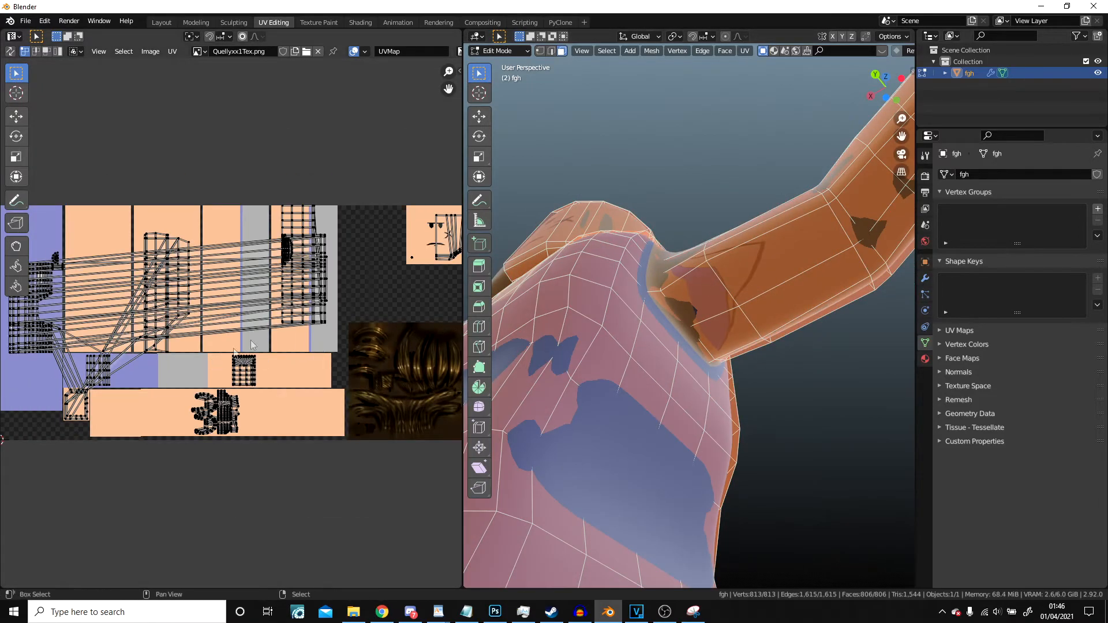
pyautogui.scroll(3, 329, 364)
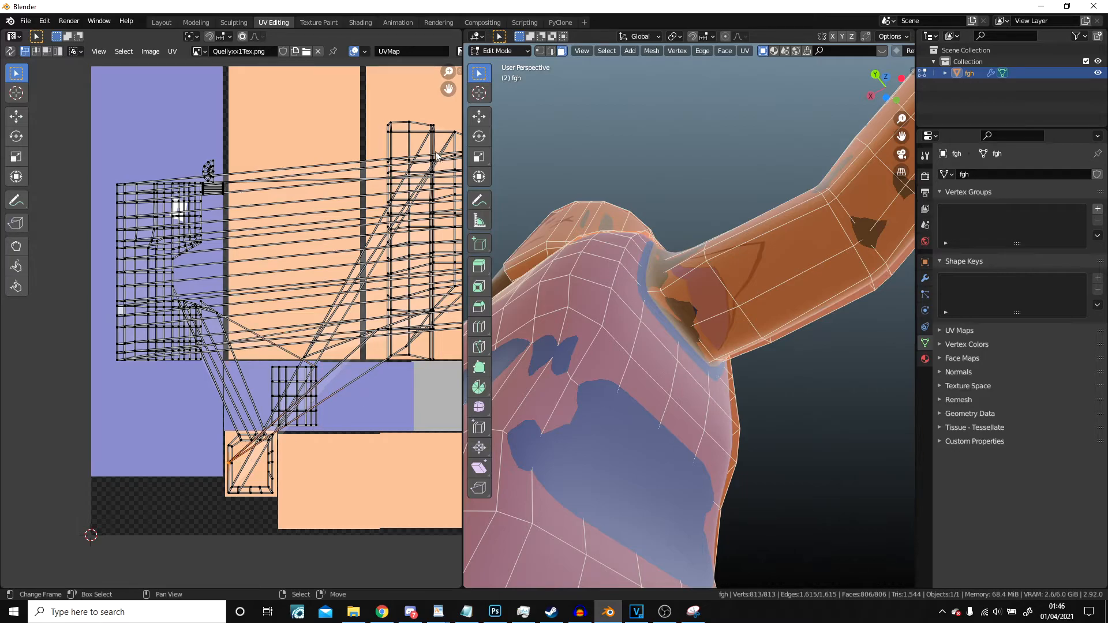
# Step: Circle-select only the two stained armpit faces and move their lowest UV vertex onto the second skin-coloured strip
pyautogui.hotkey('alt', 'a')
pyautogui.press('c')
pyautogui.click(702, 300)
pyautogui.press('Escape')
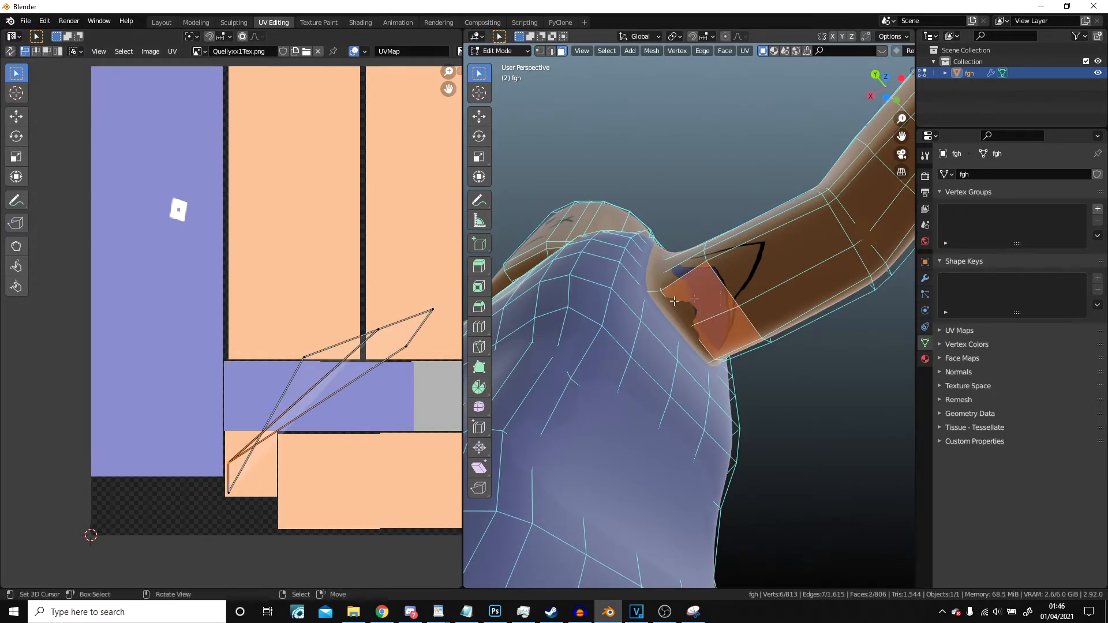
pyautogui.moveTo(278, 441); pyautogui.dragTo(228, 418, button='middle')
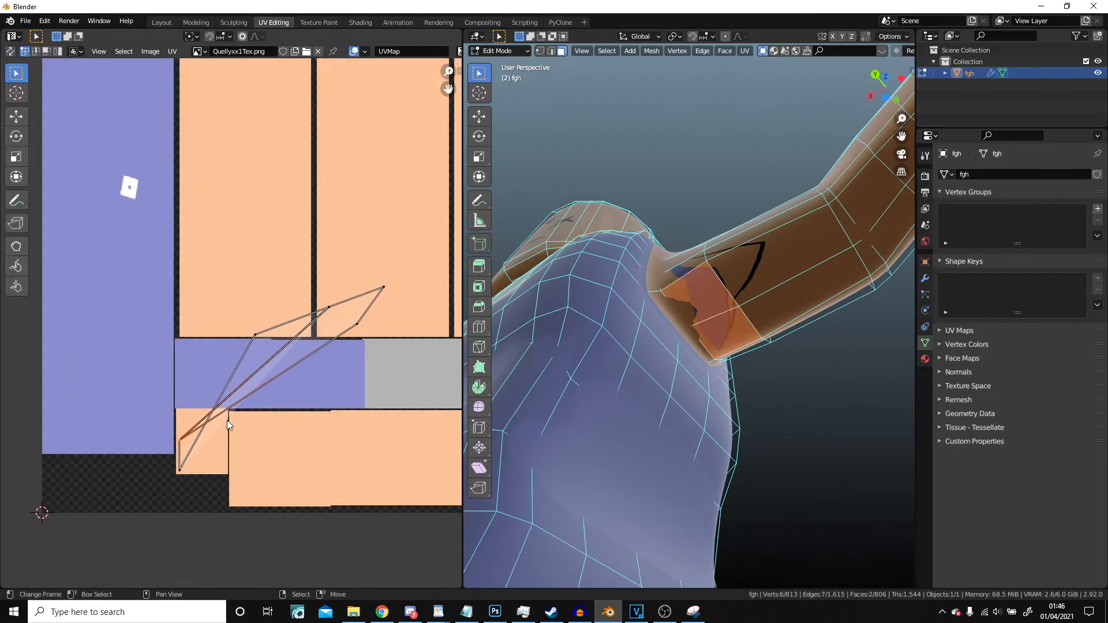
pyautogui.moveTo(173, 468); pyautogui.dragTo(319, 264)
pyautogui.click(366, 222)
# Step: Move the two upper inner UV vertices of the armpit faces farther into the second skin-coloured strip
pyautogui.click(255, 333)
pyautogui.press('g')
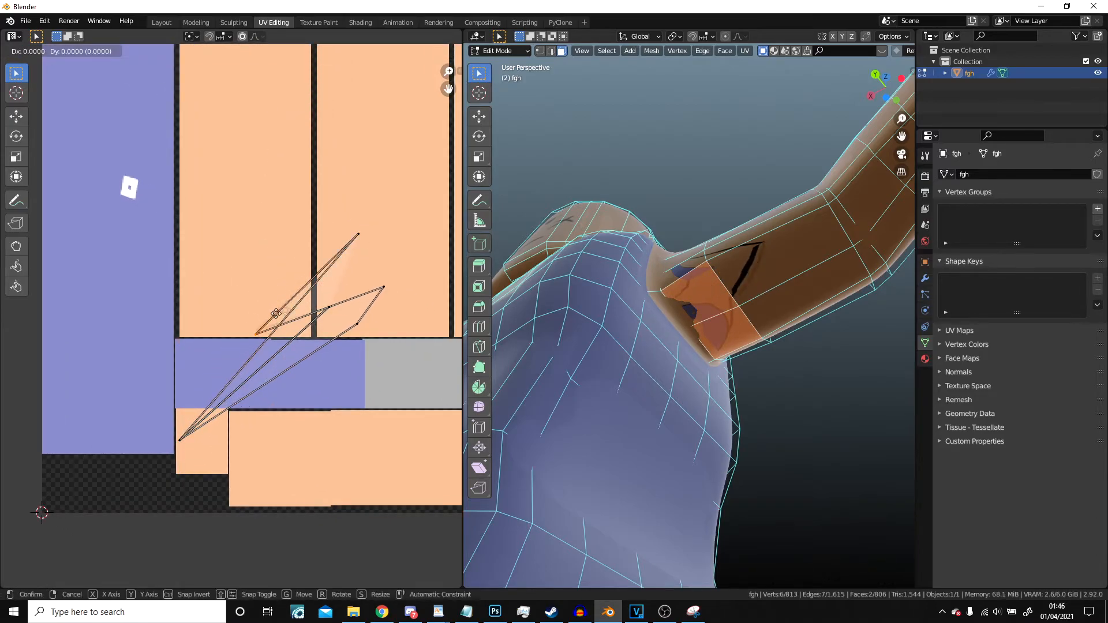
pyautogui.click(397, 242)
pyautogui.rightClick(328, 304)
pyautogui.press('g')
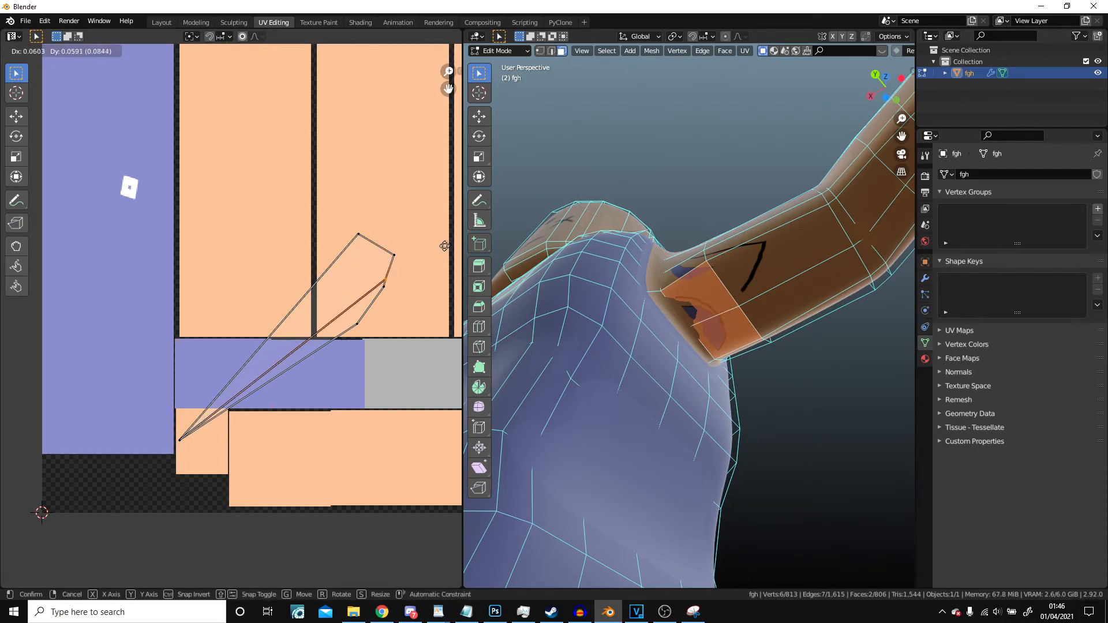
pyautogui.click(454, 248)
# Step: Spread the two outer UV vertices and bring the stray one from the small skin-coloured square onto the same strip
pyautogui.rightClick(384, 292)
pyautogui.press('g')
pyautogui.click(421, 290)
pyautogui.press('g')
pyautogui.click(400, 327)
pyautogui.rightClick(192, 430)
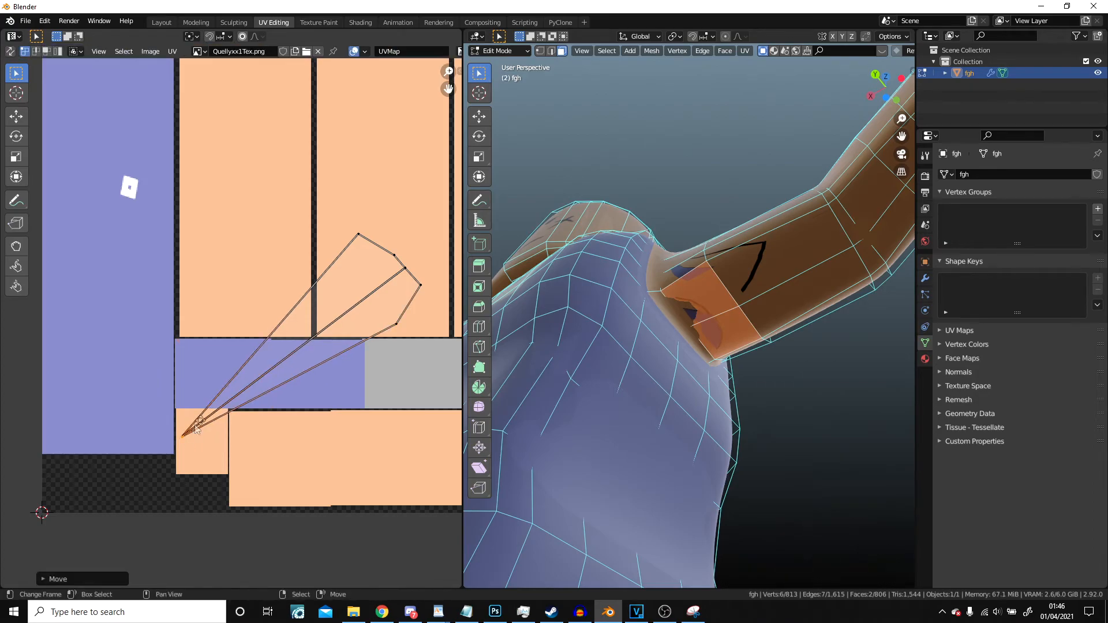
pyautogui.press('g')
pyautogui.click(355, 273)
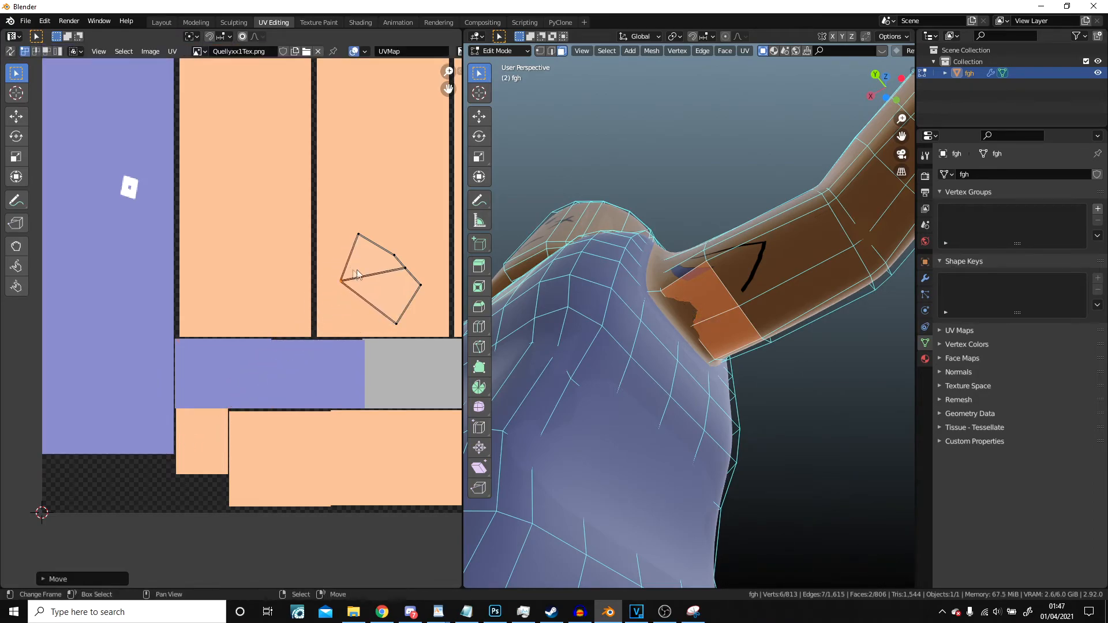
# Step: Adjust the inner UV vertices of the two armpit faces to even out their shape on the skin-coloured strip
pyautogui.press('g')
pyautogui.click(375, 234)
pyautogui.rightClick(354, 237)
pyautogui.press('g')
pyautogui.click(340, 250)
pyautogui.rightClick(346, 283)
pyautogui.press('g')
pyautogui.click(369, 298)
# Step: Select the adjoining upper-arm face and move its stray UV corners inside the second skin-coloured strip
pyautogui.rightClick(718, 277)
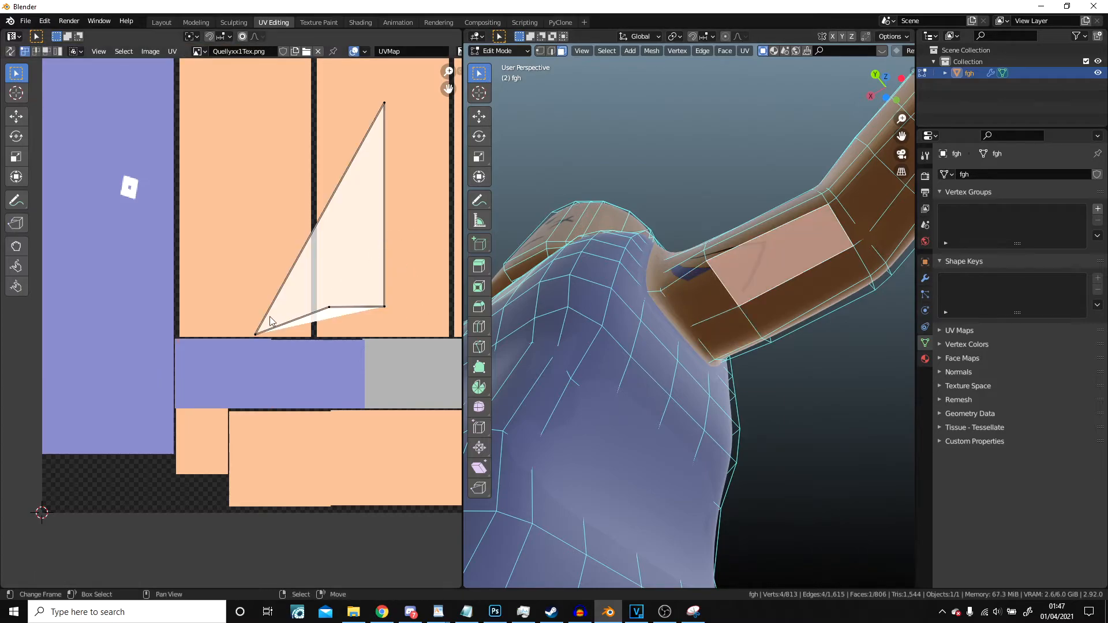
pyautogui.press('g')
pyautogui.click(350, 202)
pyautogui.rightClick(393, 85)
pyautogui.press('g')
pyautogui.click(390, 198)
# Step: Select the narrow face above the armpit and gather its UV vertices into a compact shape on the second skin-coloured strip
pyautogui.rightClick(694, 286)
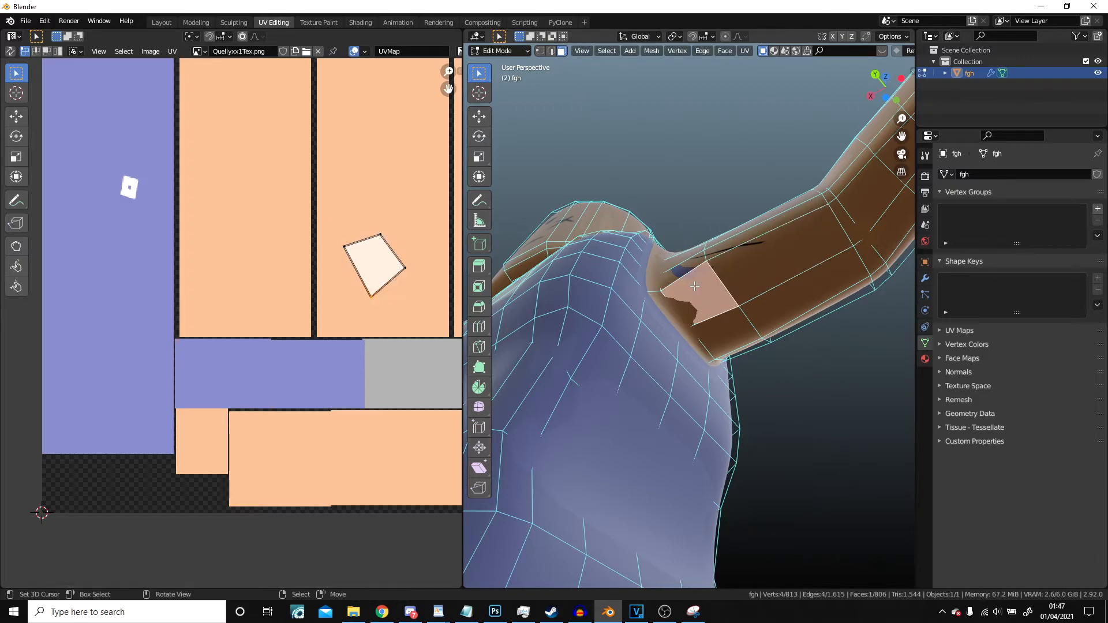
pyautogui.scroll(-5, 197, 219)
pyautogui.scroll(3, 364, 238)
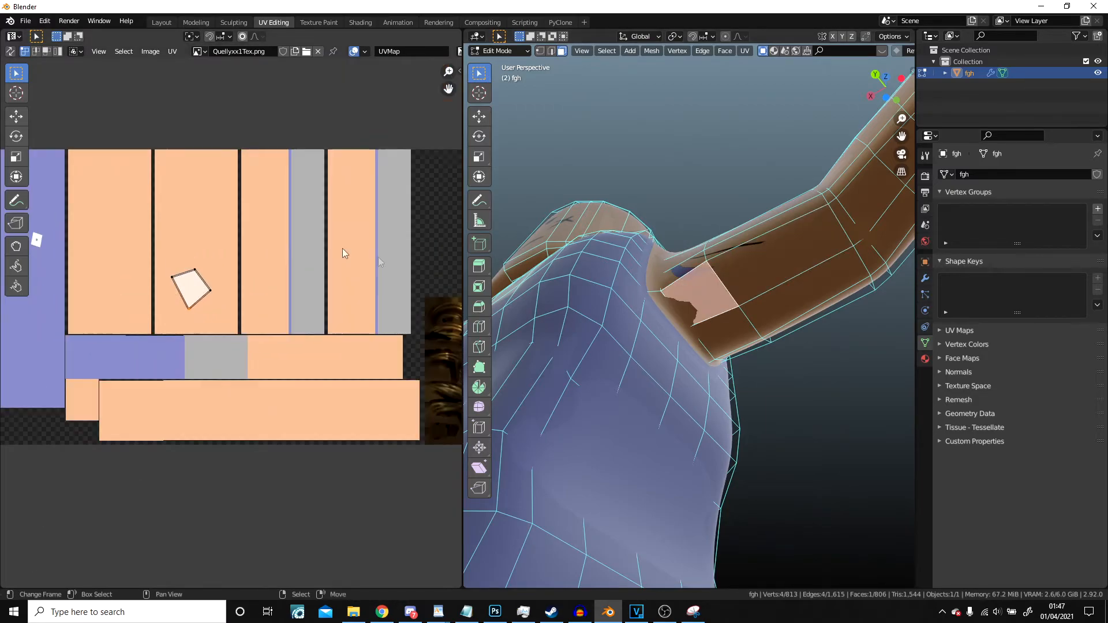
pyautogui.rightClick(691, 271)
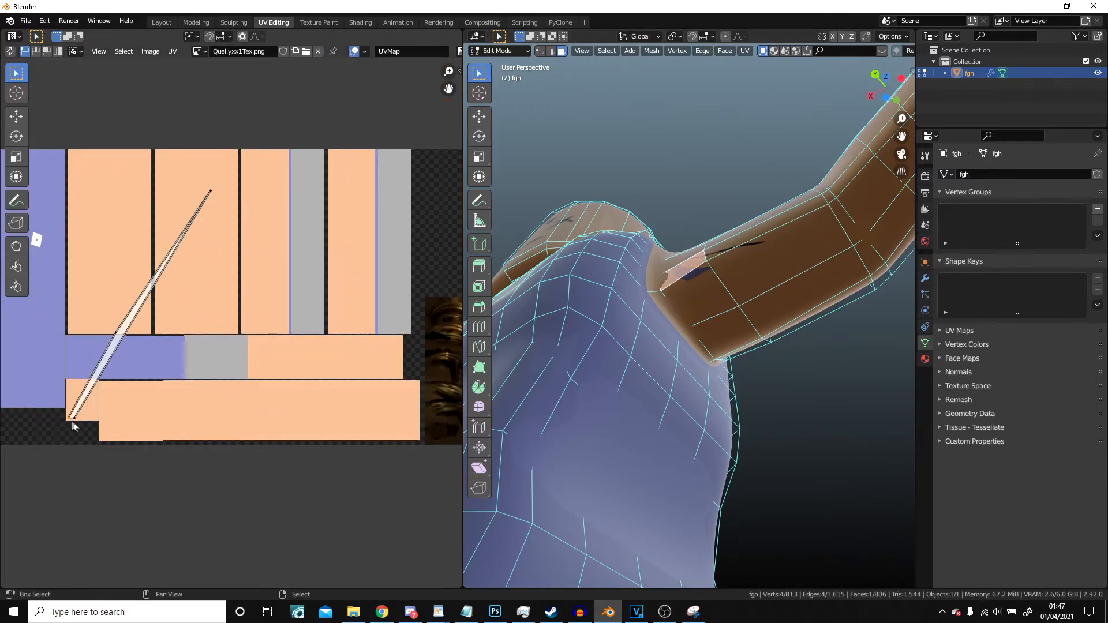
pyautogui.press('g')
pyautogui.click(235, 267)
pyautogui.rightClick(133, 331)
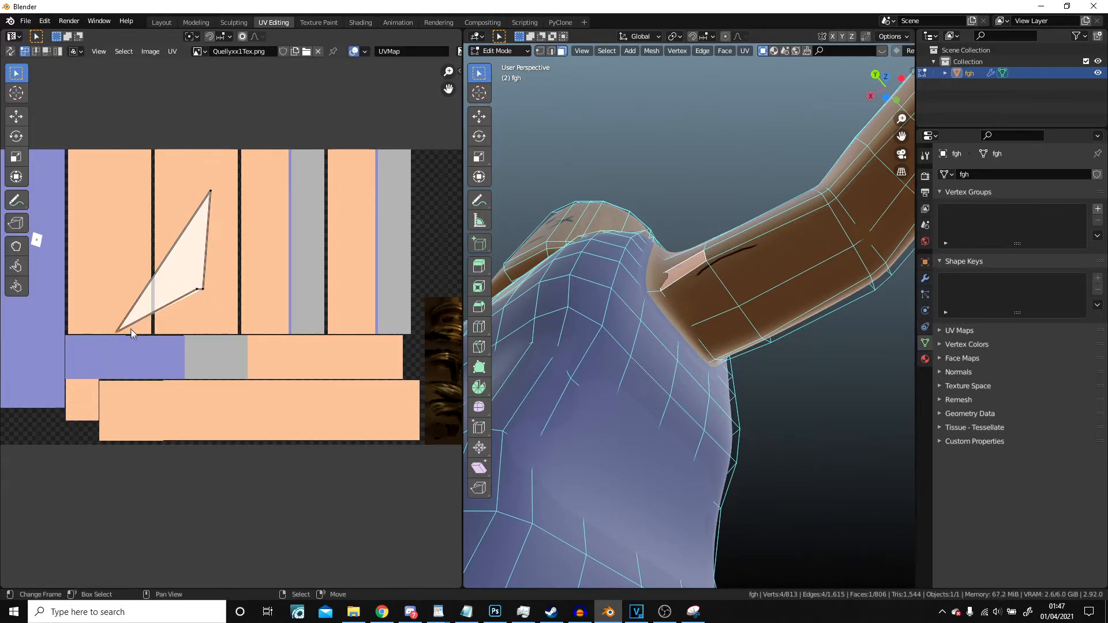
pyautogui.press('g')
pyautogui.click(222, 237)
pyautogui.press('g')
pyautogui.click(202, 309)
pyautogui.rightClick(185, 269)
pyautogui.press('g')
pyautogui.click(200, 274)
# Step: Move the stray UV corner of the narrow upper-arm face onto the skin-coloured strip and check the arm in Object Mode
pyautogui.rightClick(724, 248)
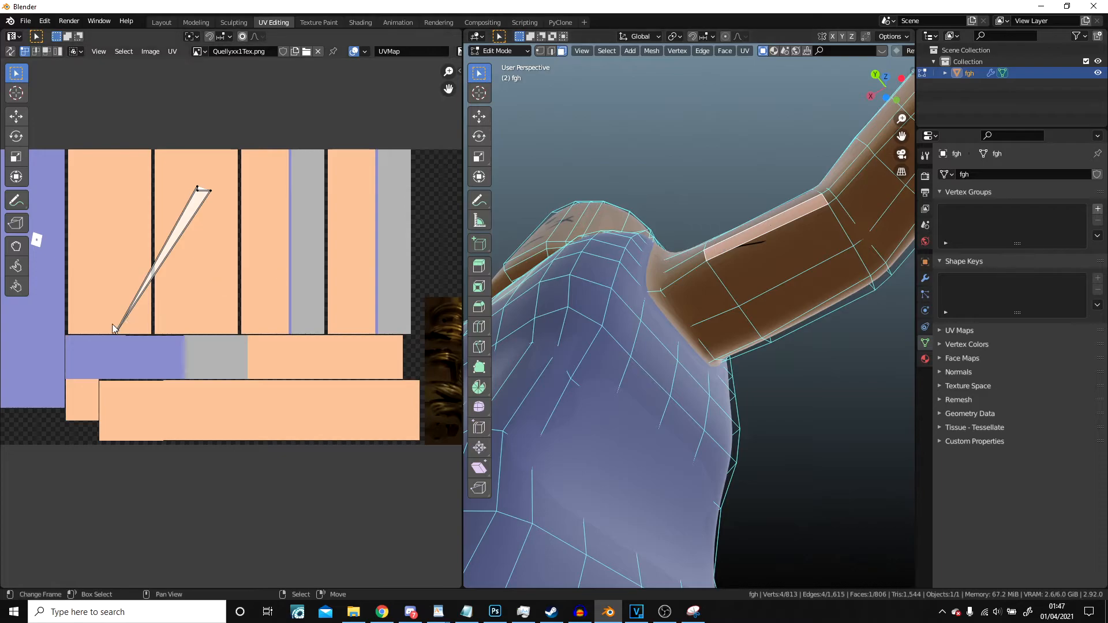
pyautogui.press('g')
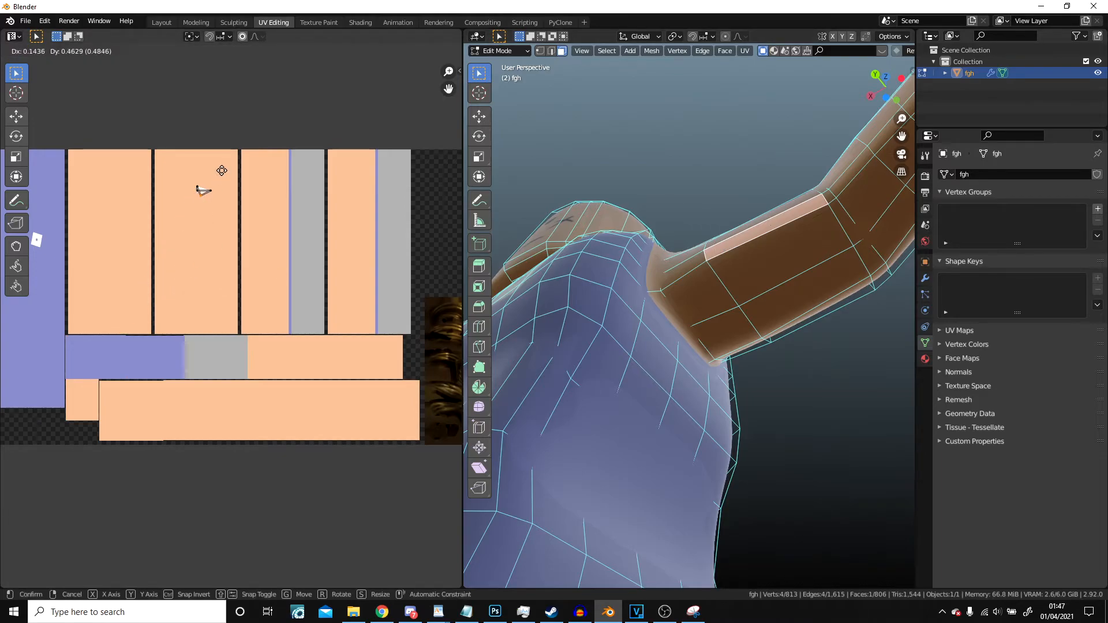
pyautogui.click(231, 167)
pyautogui.scroll(-3, 729, 230)
pyautogui.moveTo(729, 230); pyautogui.dragTo(774, 309, button='middle')
pyautogui.scroll(-2, 750, 316)
pyautogui.press('Tab')
pyautogui.scroll(-3, 722, 302)
pyautogui.scroll(5, 715, 295)
pyautogui.scroll(-2, 678, 336)
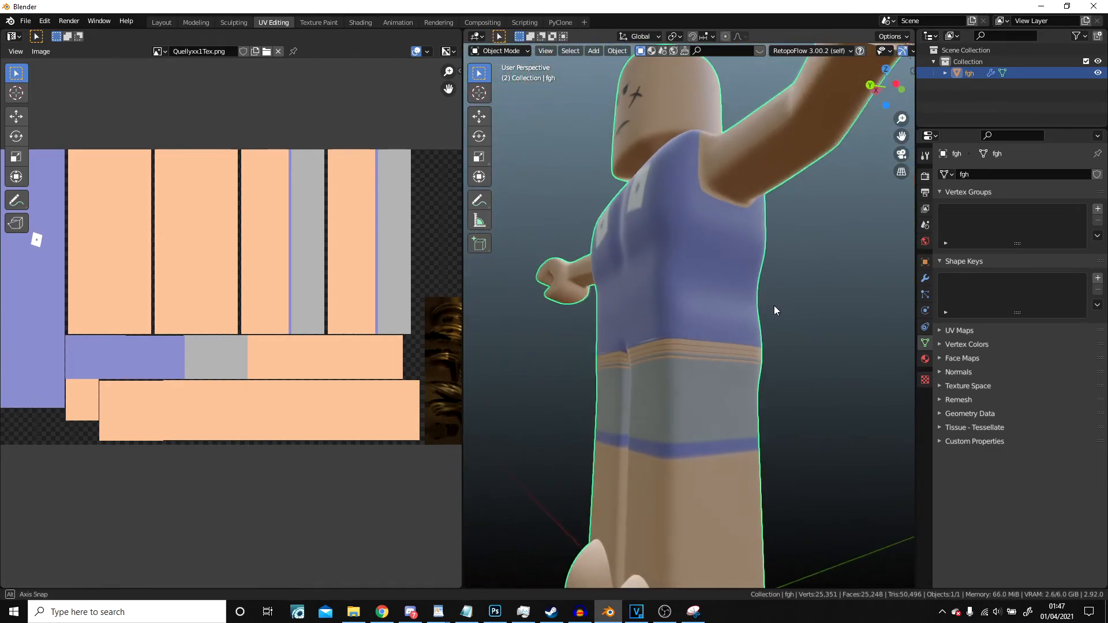
# Step: Select the skin-coloured face loop at the hips and move its UV vertices from the grey strip into the blue shirt area
pyautogui.press('Tab')
pyautogui.keyDown('alt'); pyautogui.click(705, 356); pyautogui.keyUp('alt')
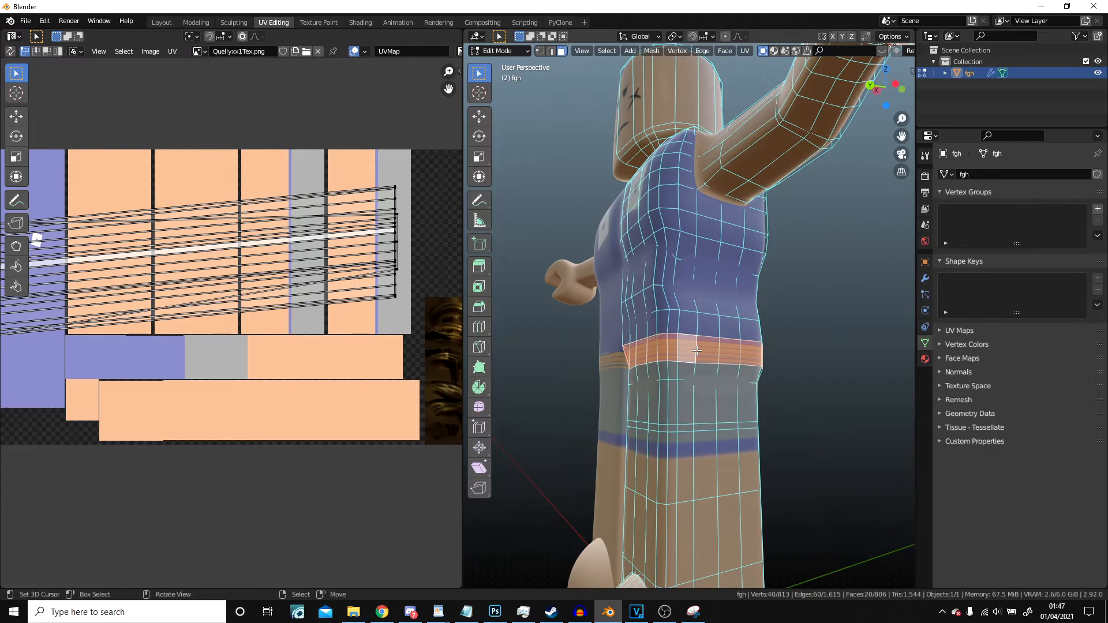
pyautogui.scroll(-1, 275, 281)
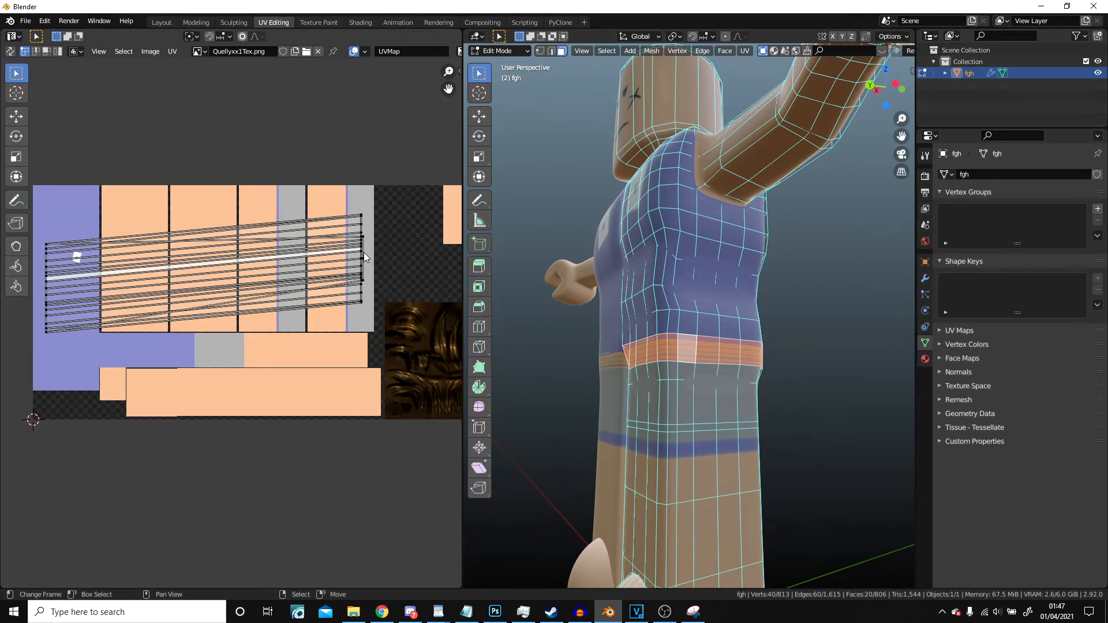
pyautogui.moveTo(371, 208); pyautogui.dragTo(350, 313)
pyautogui.press('g')
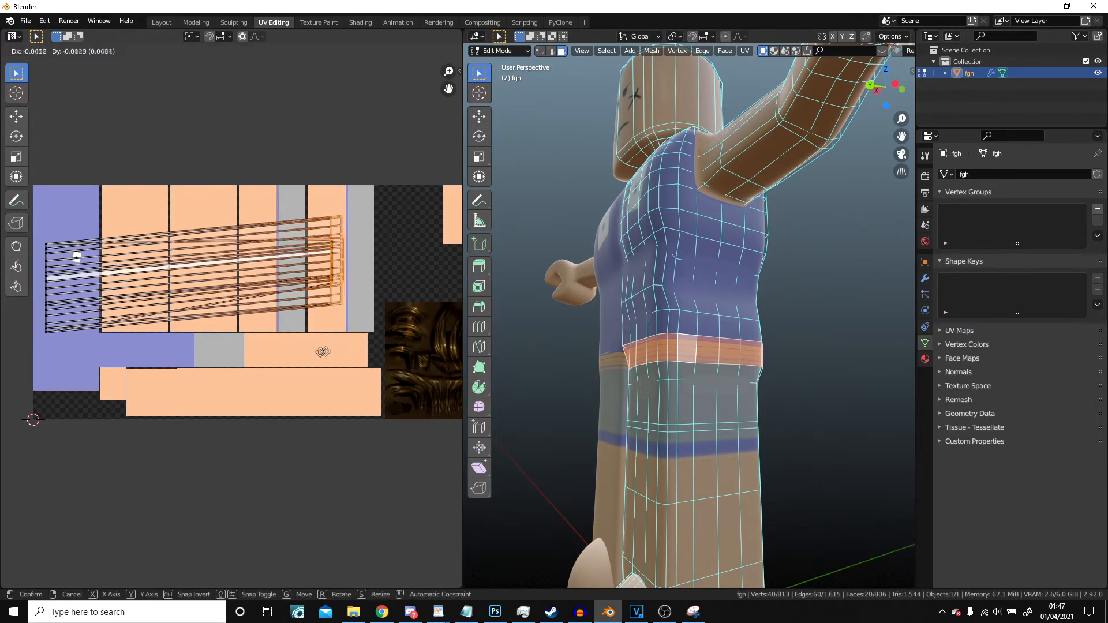
pyautogui.click(71, 374)
pyautogui.press('Tab')
# Step: Examine the textured head, neck, torso and full figure from several angles
pyautogui.moveTo(700, 346); pyautogui.dragTo(887, 372, button='middle')
pyautogui.scroll(-5, 583, 364)
pyautogui.scroll(5, 715, 253)
pyautogui.keyDown('shift'); pyautogui.moveTo(714, 249); pyautogui.dragTo(683, 346, button='middle'); pyautogui.keyUp('shift')
pyautogui.scroll(5, 721, 328)
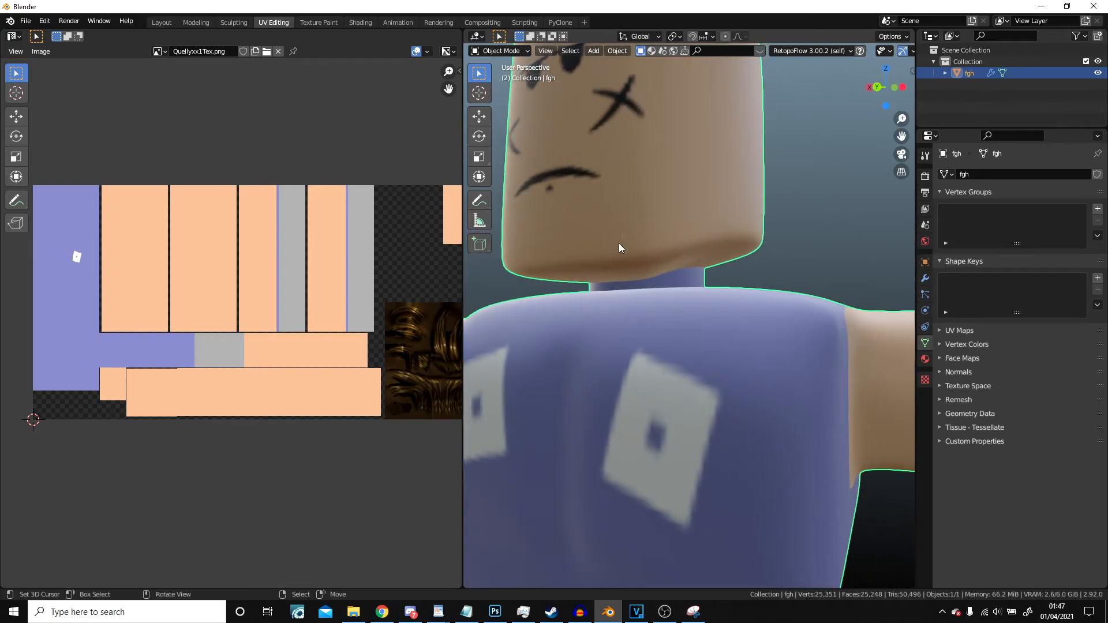
pyautogui.scroll(-4, 619, 257)
pyautogui.moveTo(684, 234); pyautogui.dragTo(737, 304, button='middle')
pyautogui.scroll(6, 750, 255)
pyautogui.scroll(-8, 738, 303)
pyautogui.moveTo(745, 341); pyautogui.dragTo(726, 333, button='middle')
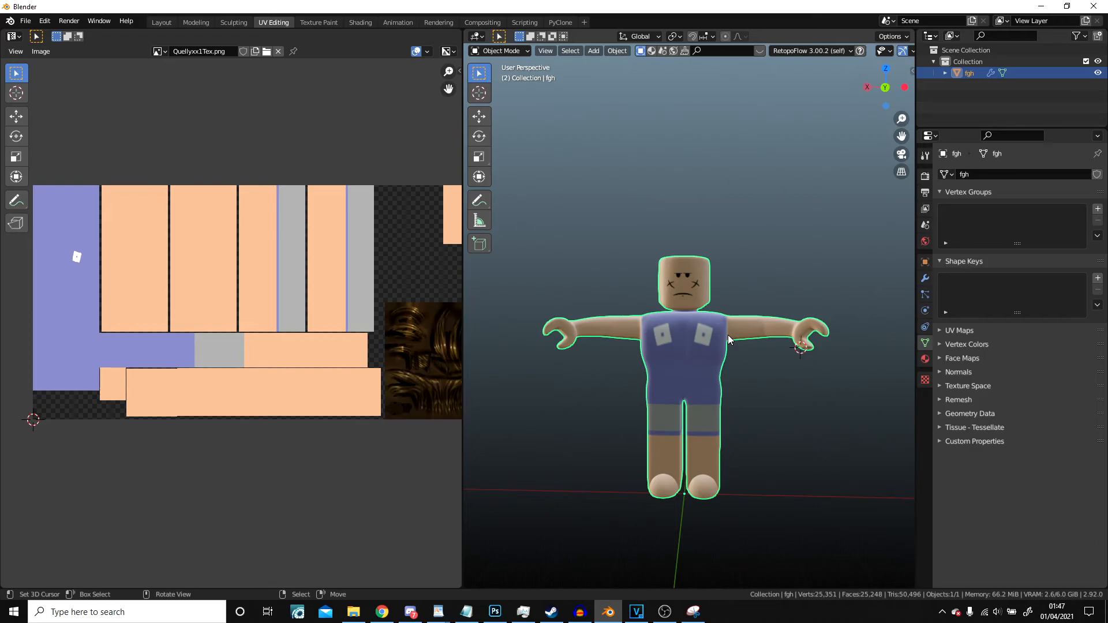
pyautogui.moveTo(729, 334); pyautogui.dragTo(731, 289, button='middle')
pyautogui.scroll(3, 712, 288)
pyautogui.scroll(-5, 713, 286)
pyautogui.scroll(-5, 756, 395)
pyautogui.moveTo(701, 199); pyautogui.dragTo(695, 268, button='middle')
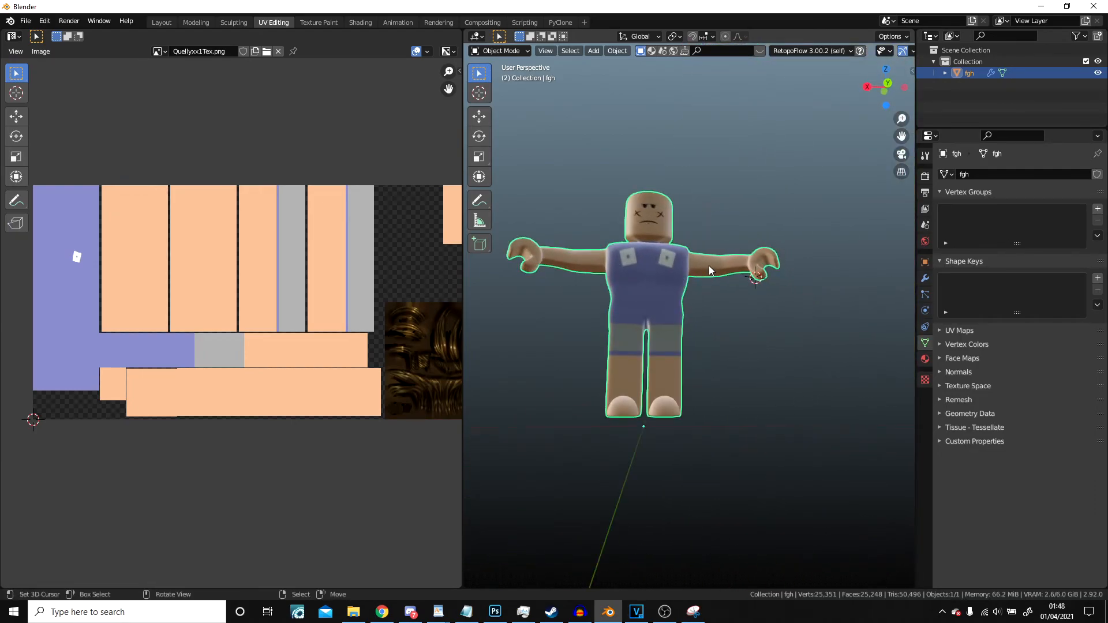
# Step: In back view, select the entire mesh and lower it along Z until the soles rest on the ground line
pyautogui.press('KP_1')
pyautogui.press('ctrl+KP_1')
pyautogui.press('Tab')
pyautogui.keyDown('shift'); pyautogui.moveTo(766, 347); pyautogui.dragTo(754, 257, button='middle'); pyautogui.keyUp('shift')
pyautogui.press('a')
pyautogui.scroll(5, 791, 238)
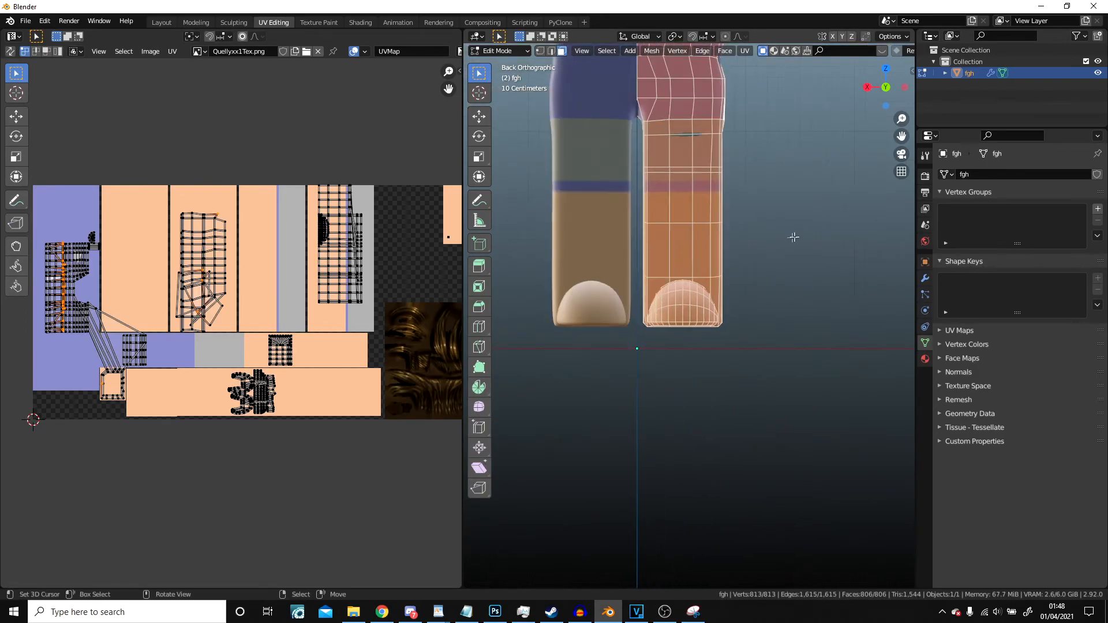
pyautogui.scroll(7, 790, 238)
pyautogui.press('g')
pyautogui.press('z')
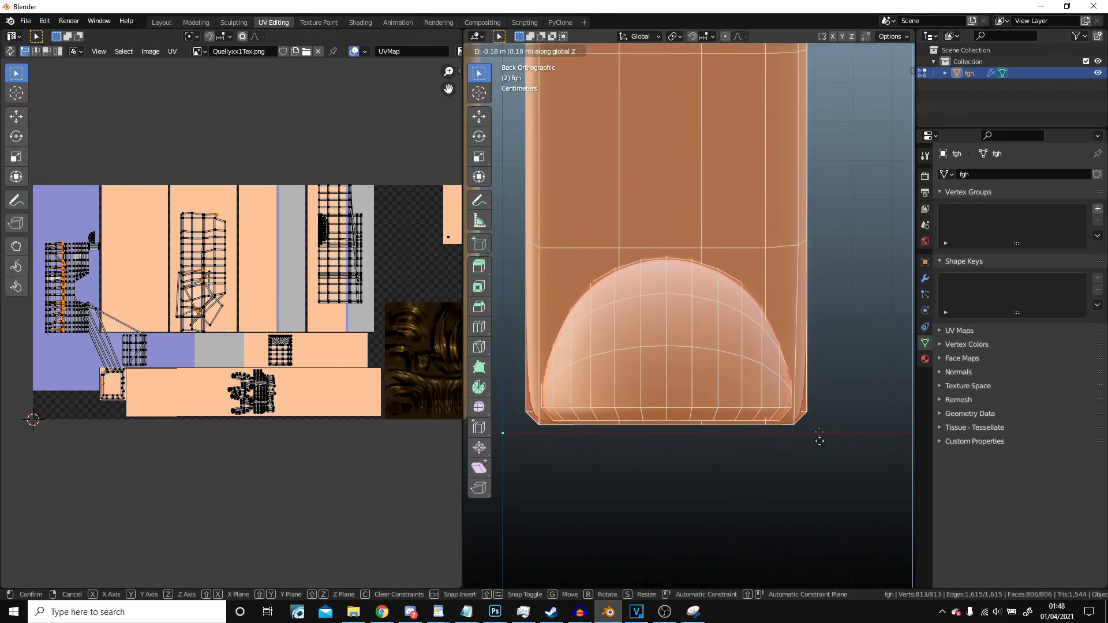
pyautogui.click(816, 505)
# Step: Return to Object Mode and examine the smoothed character in solid shading
pyautogui.press('z')
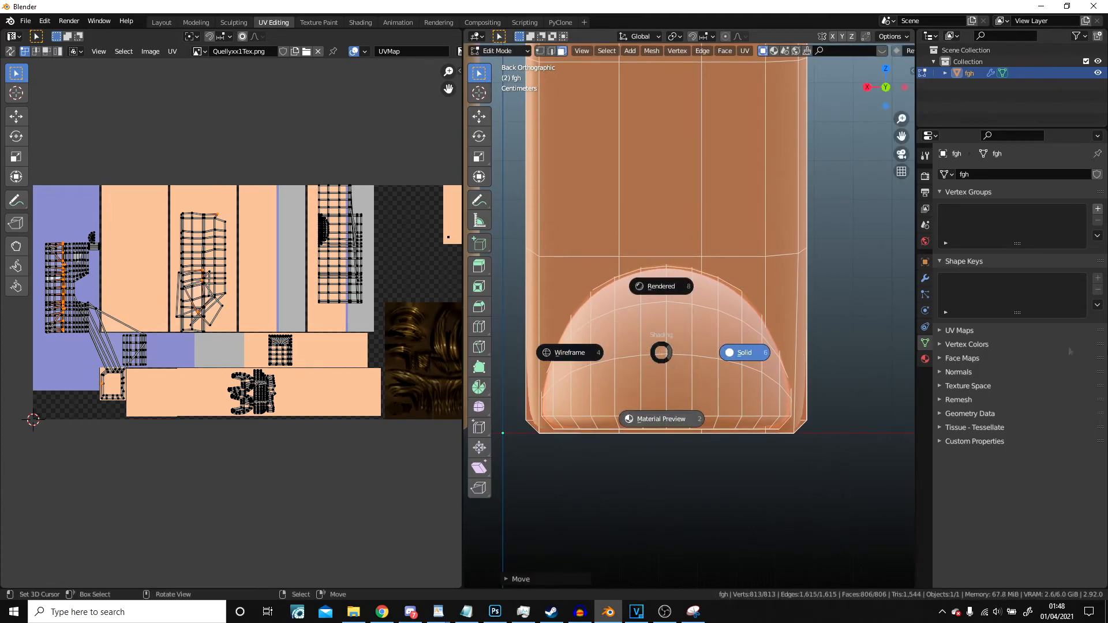
pyautogui.scroll(-10, 757, 255)
pyautogui.press('Tab')
pyautogui.moveTo(760, 310); pyautogui.dragTo(708, 345, button='middle')
pyautogui.scroll(2, 715, 334)
pyautogui.scroll(1, 745, 348)
pyautogui.scroll(2, 745, 348)
pyautogui.scroll(-3, 754, 320)
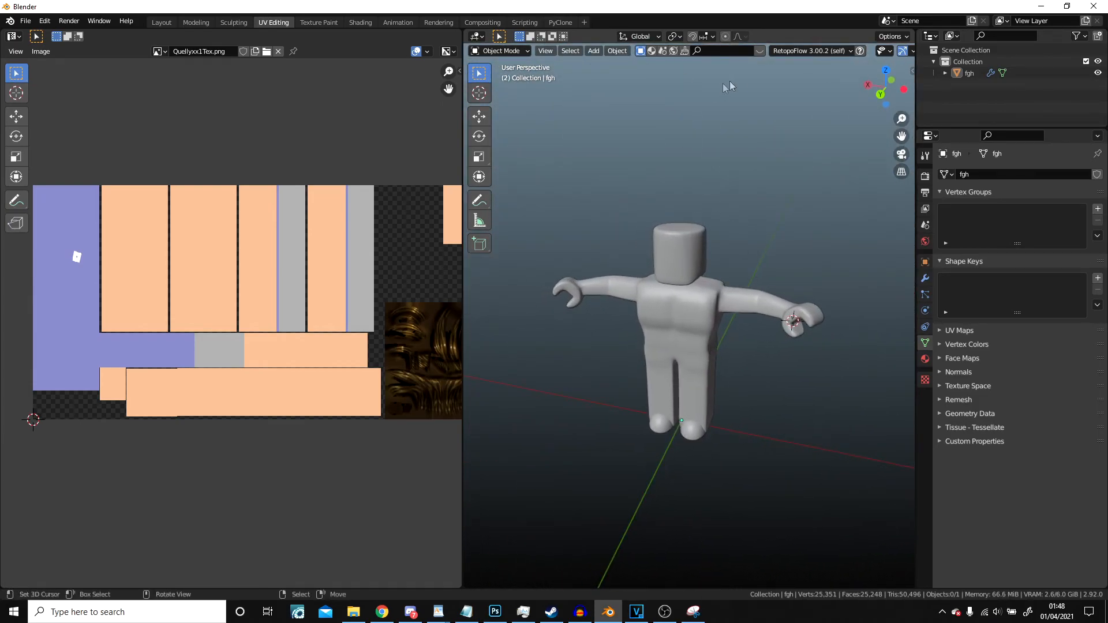
# Step: Reset the 3D cursor to the world origin and view the whole character in the Layout workspace
pyautogui.scroll(-4, 758, 49)
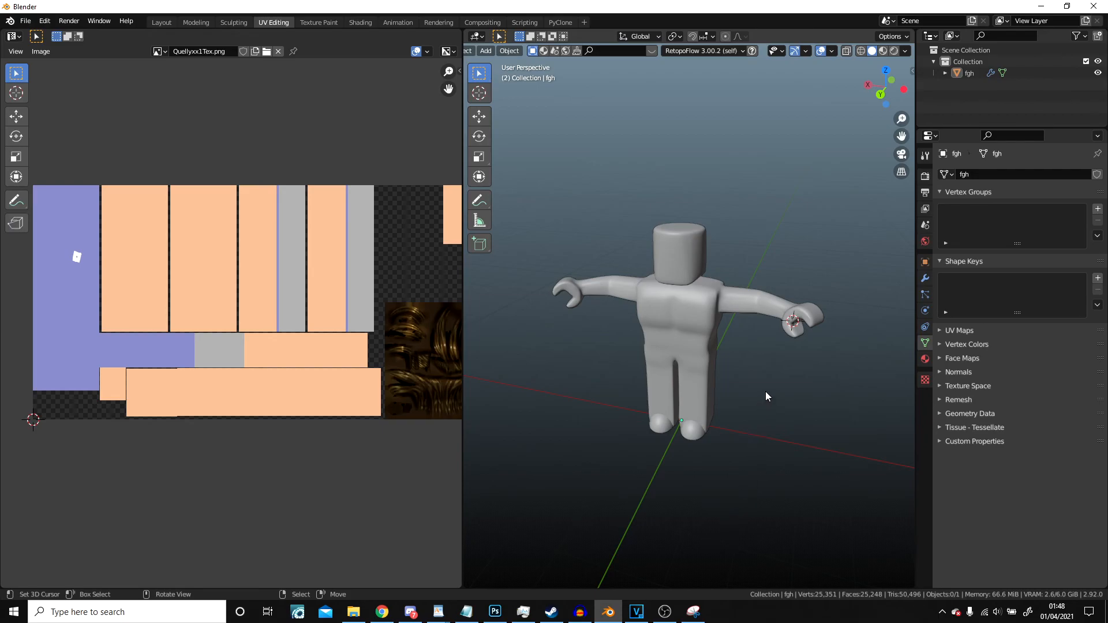
pyautogui.hotkey('shift', 'c')
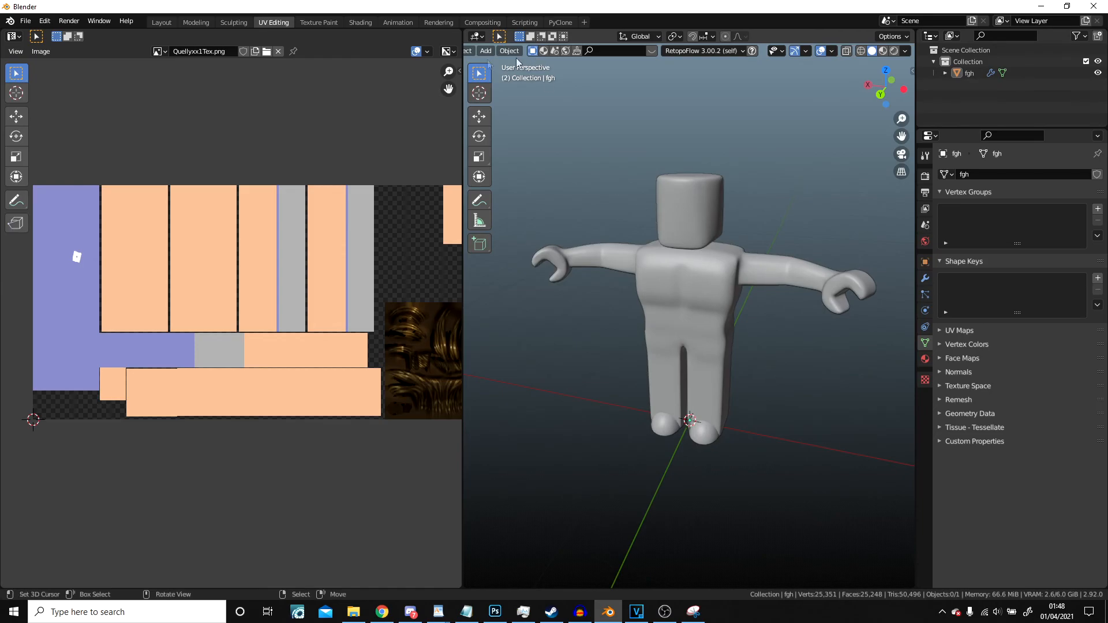
pyautogui.click(161, 22)
pyautogui.hotkey('shift', 'c')
pyautogui.moveTo(613, 261); pyautogui.dragTo(636, 257, button='middle')
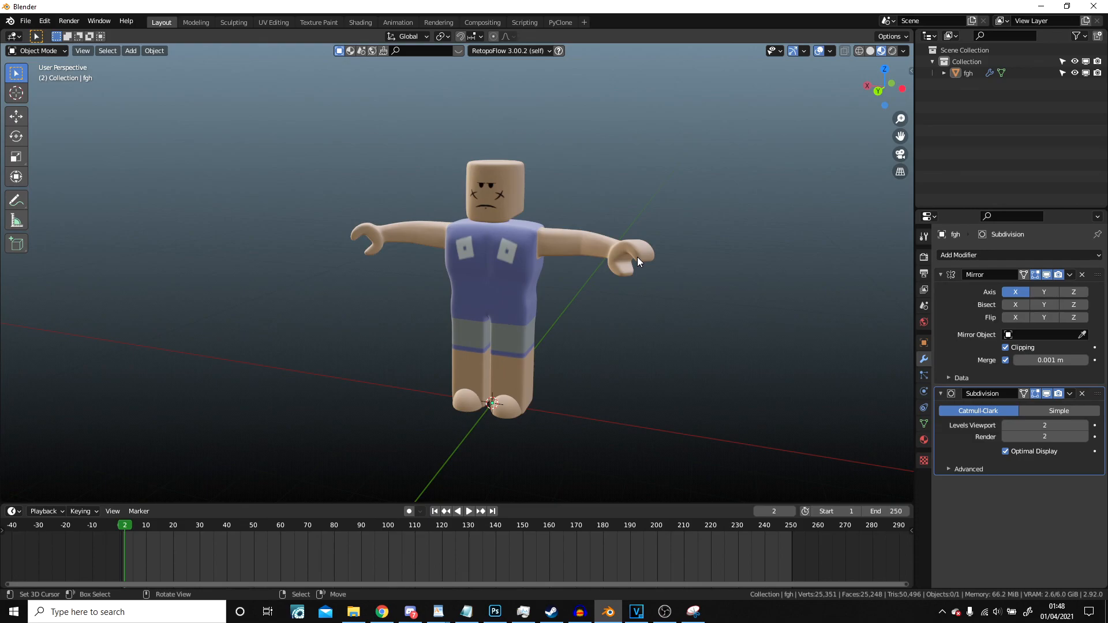